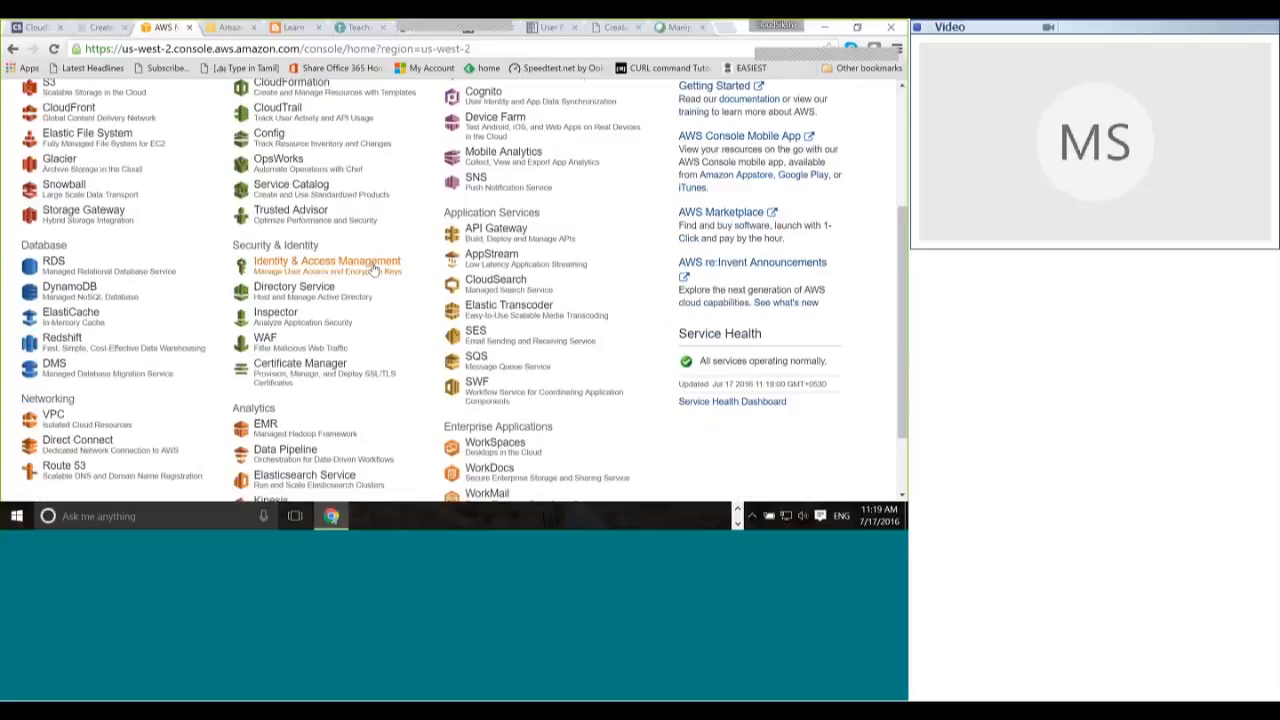
Step: Create a new user named manipal in Identity & Access Management with an access key generated for it
click(373, 269)
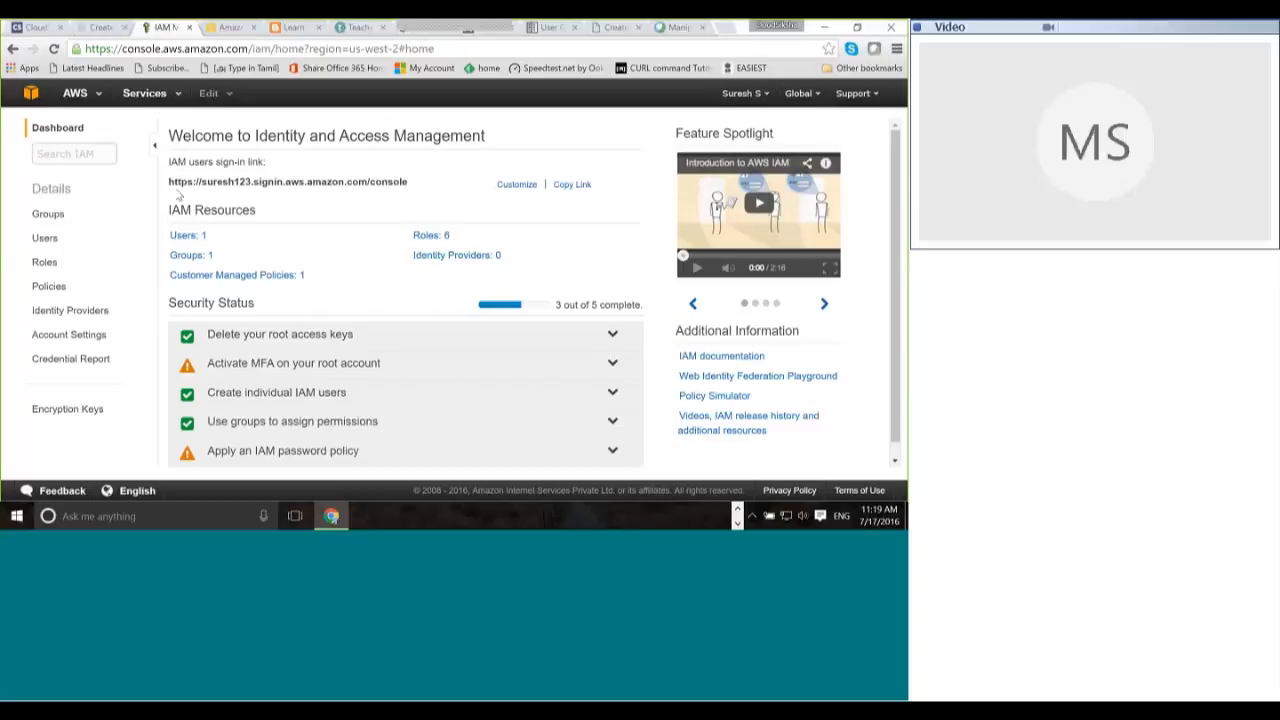
click(45, 238)
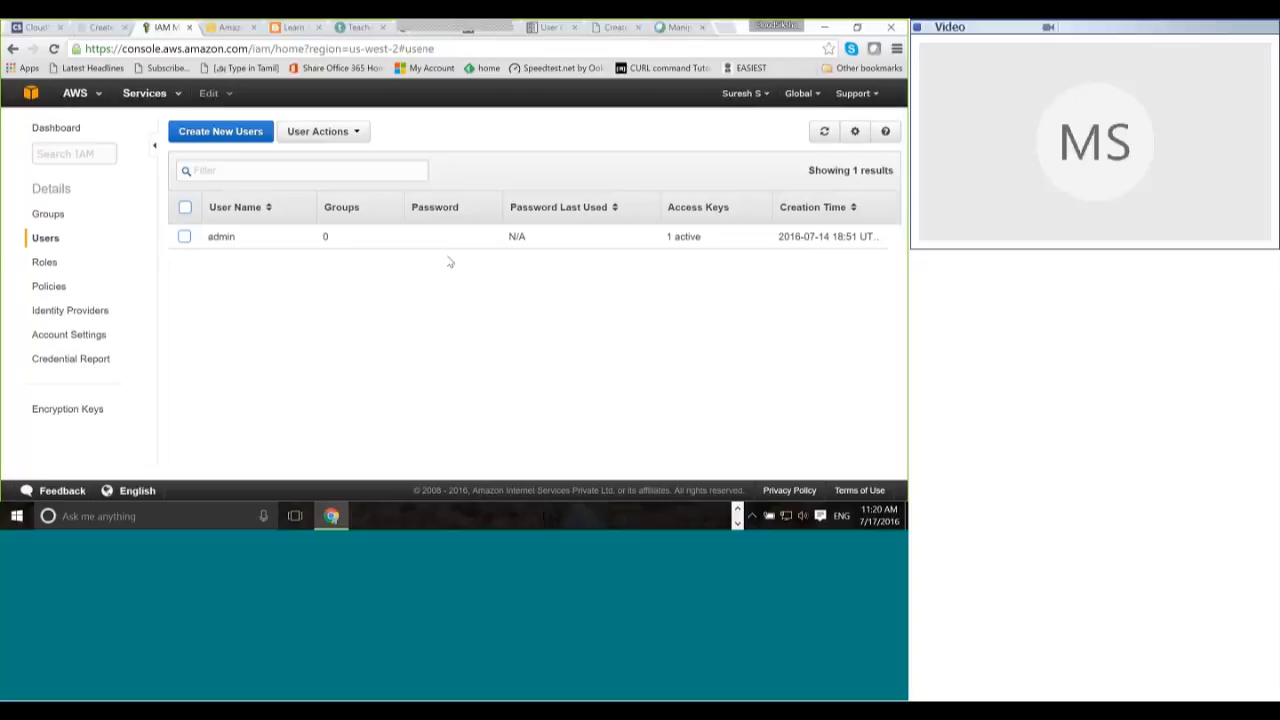
click(222, 132)
click(267, 138)
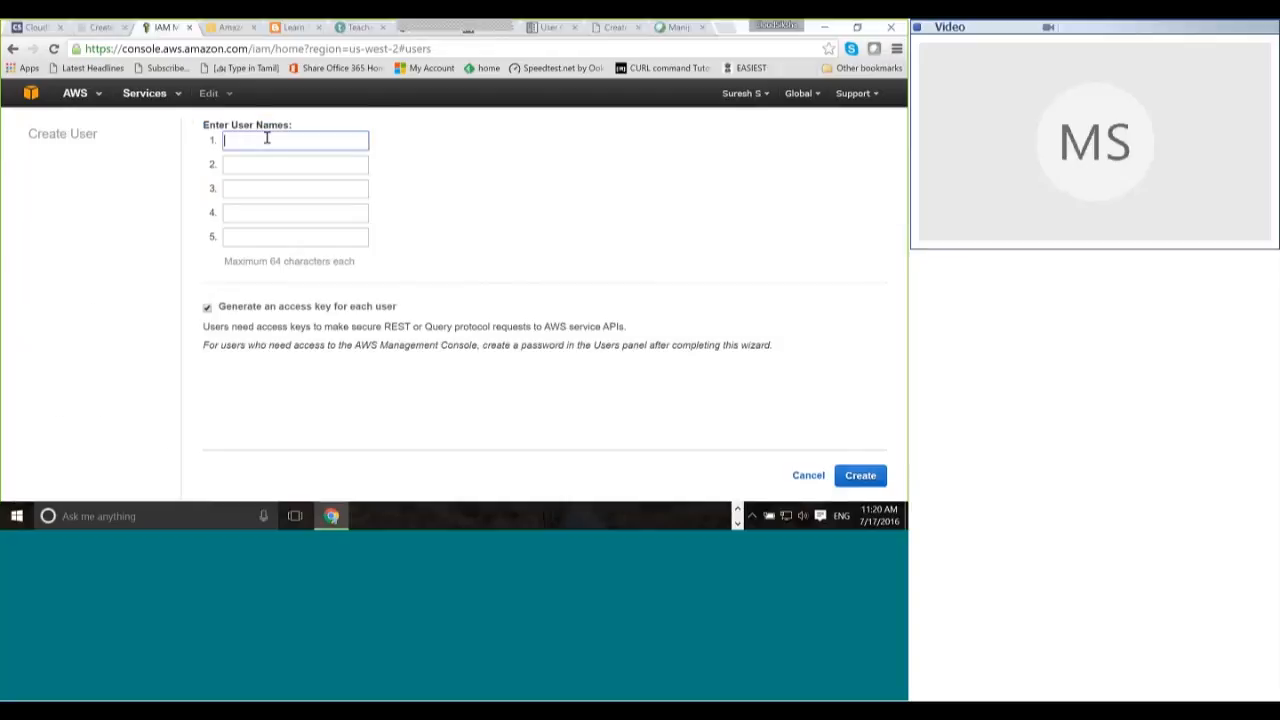
text(manipal)
drag(401, 308, 217, 308)
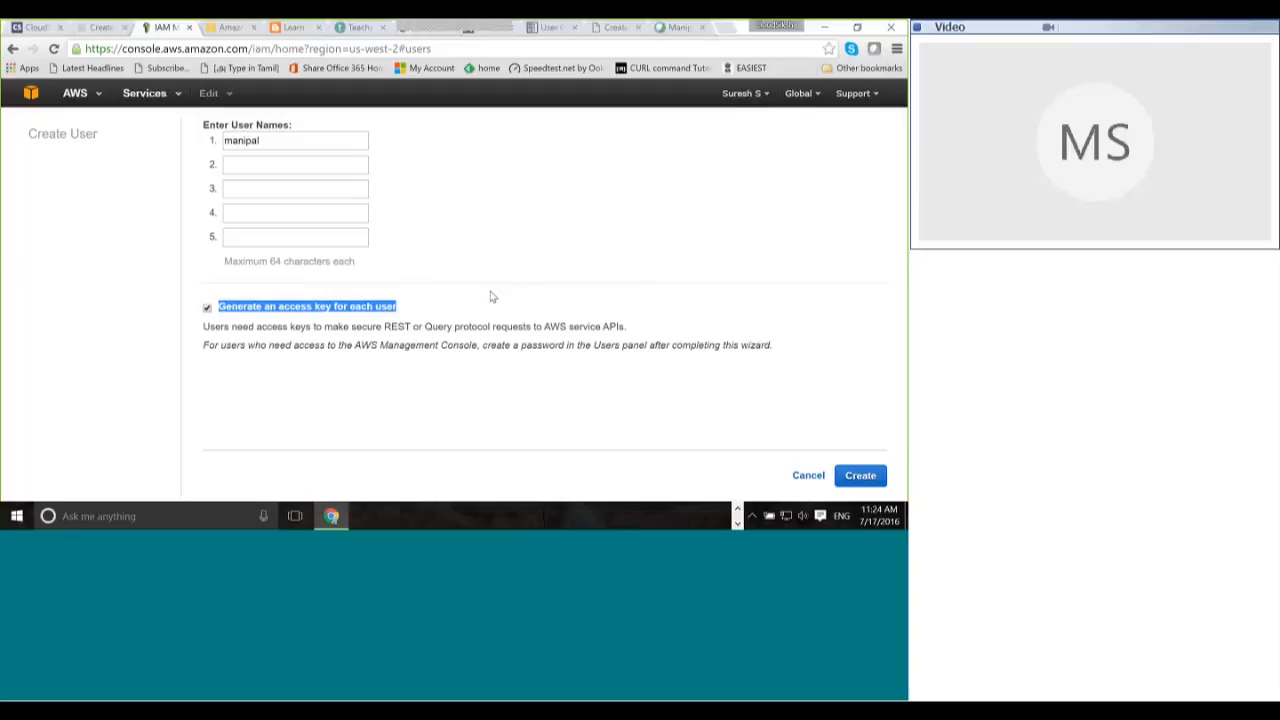
click(860, 475)
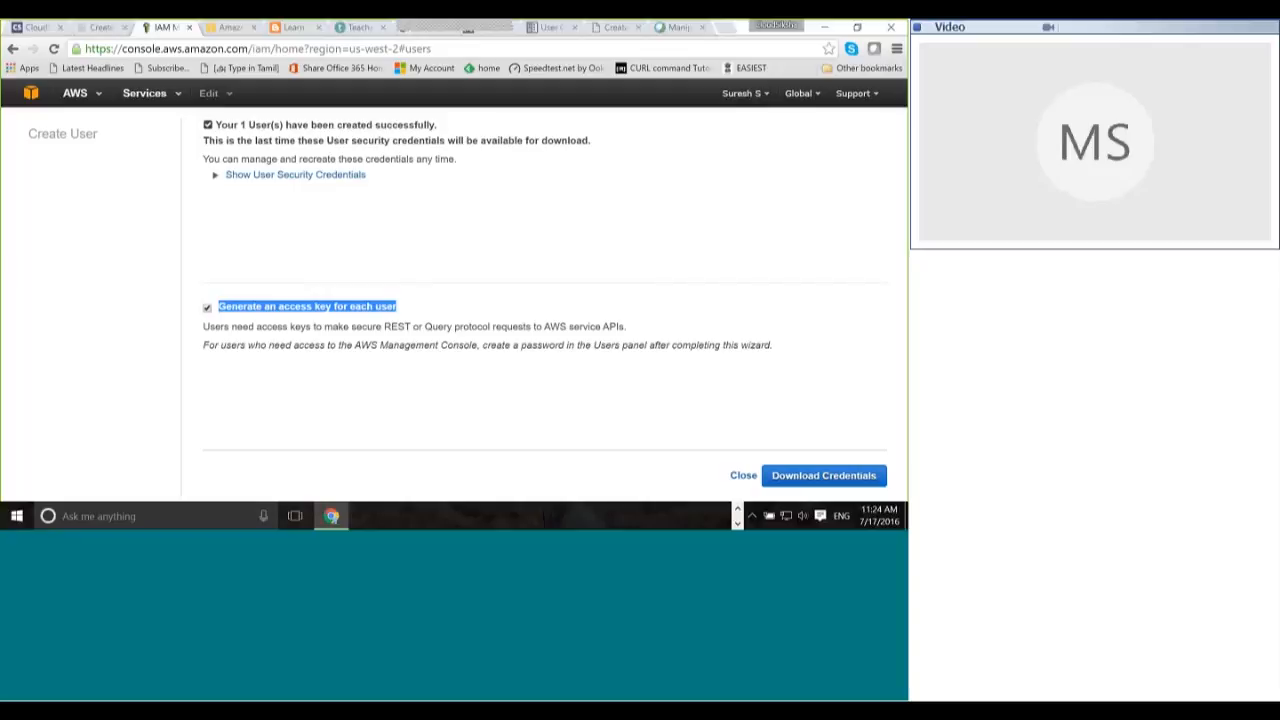
Step: Show the new user's security credentials and highlight the access key ID and the secret access key in turn
click(326, 175)
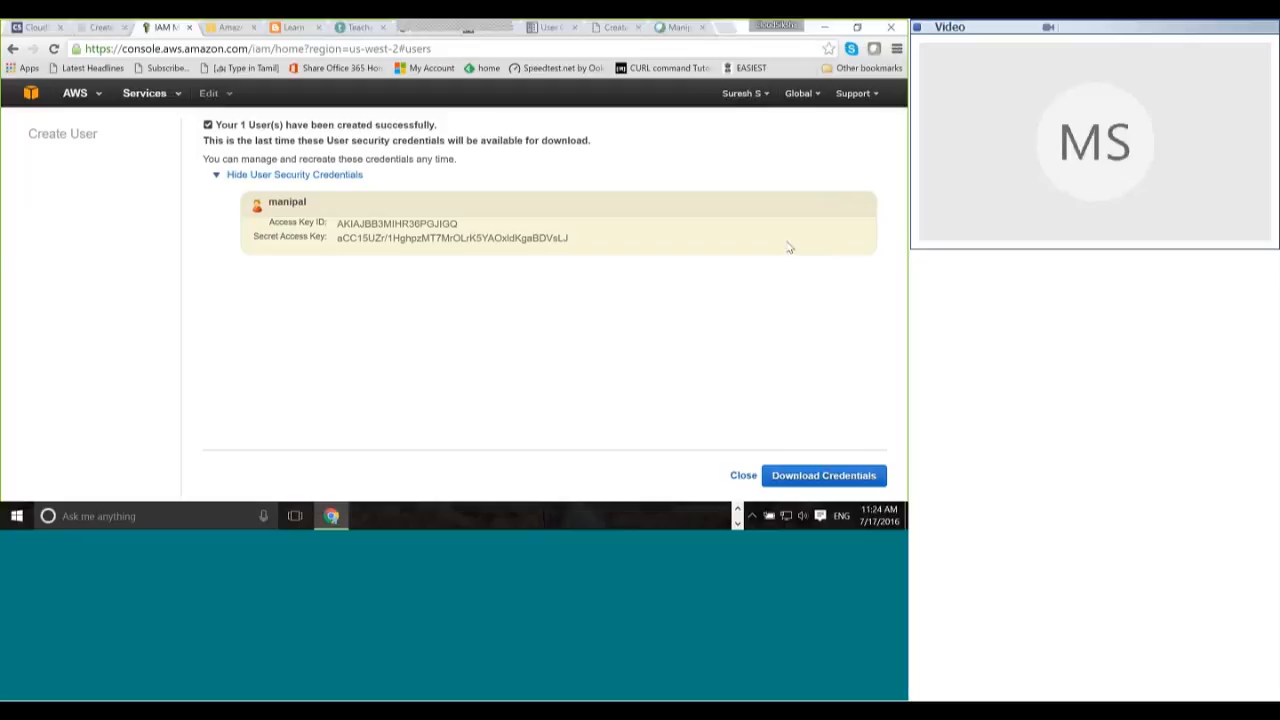
drag(268, 226, 270, 228)
click(394, 215)
drag(394, 215, 466, 223)
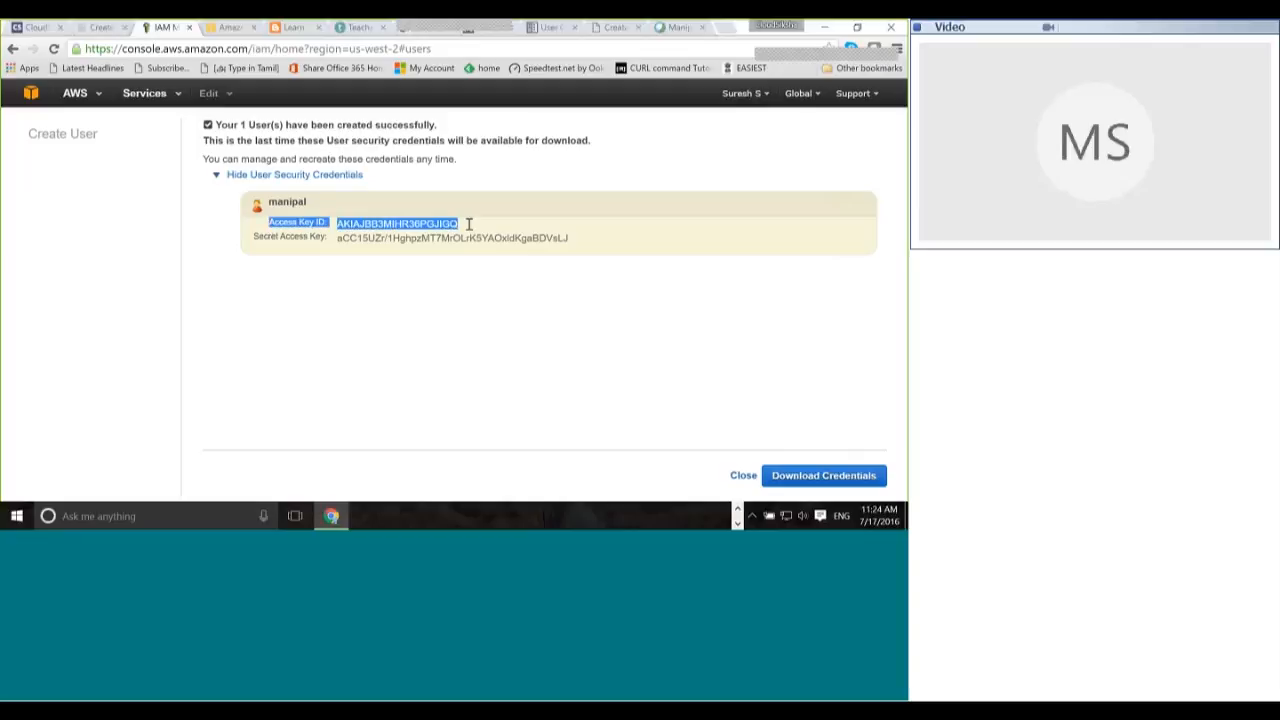
click(586, 243)
drag(586, 243, 254, 266)
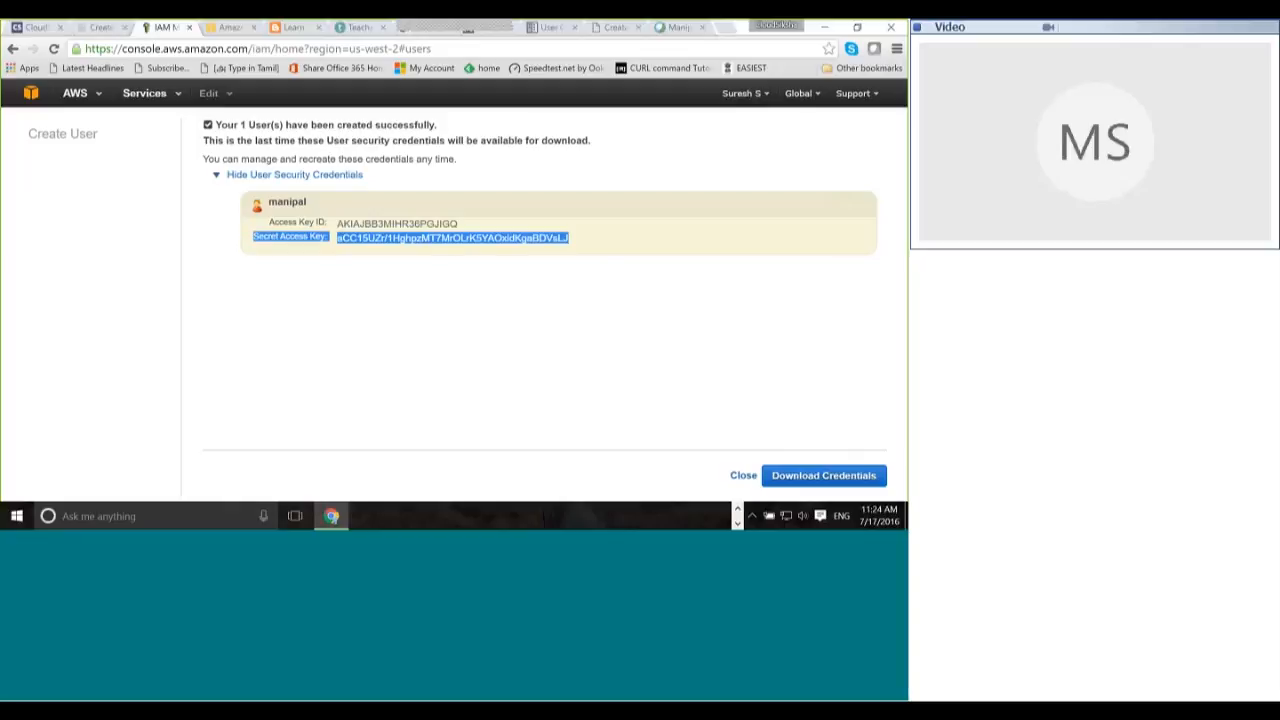
click(280, 307)
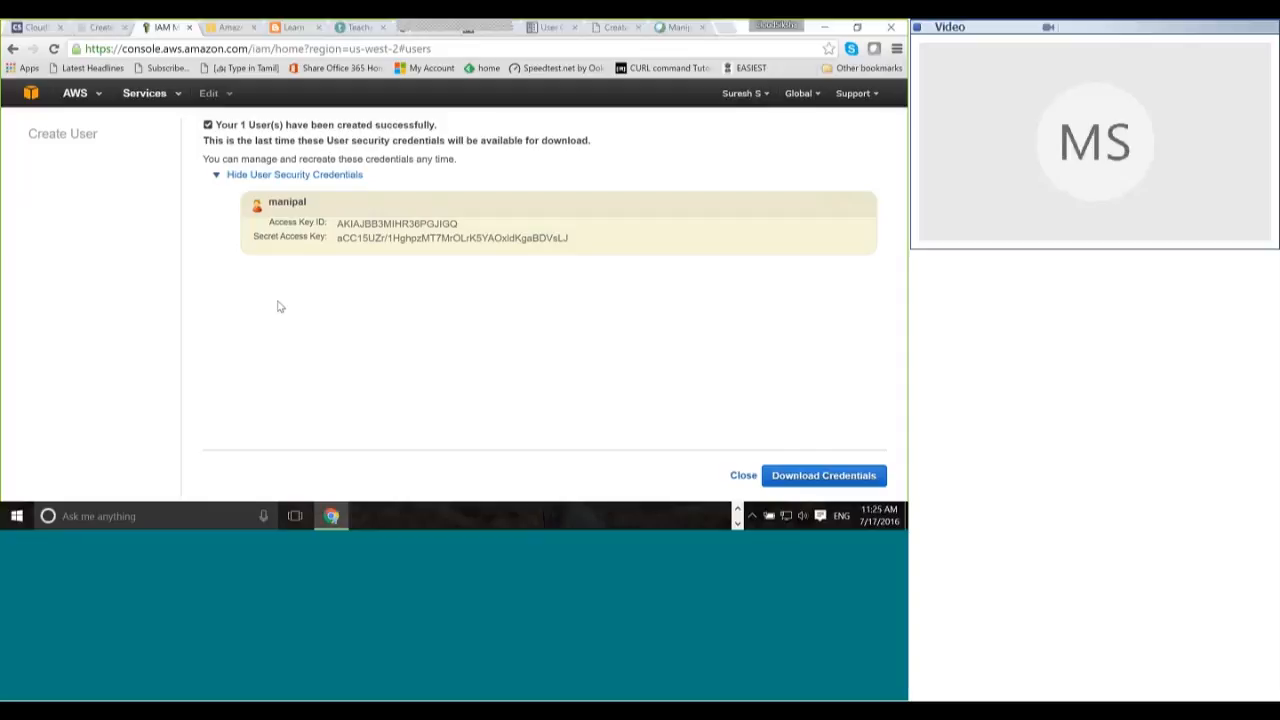
Step: Copy the new user's access key ID and secret access key together with their labels
drag(604, 258, 313, 228)
key(ctrl+c)
right_click(313, 228)
click(345, 232)
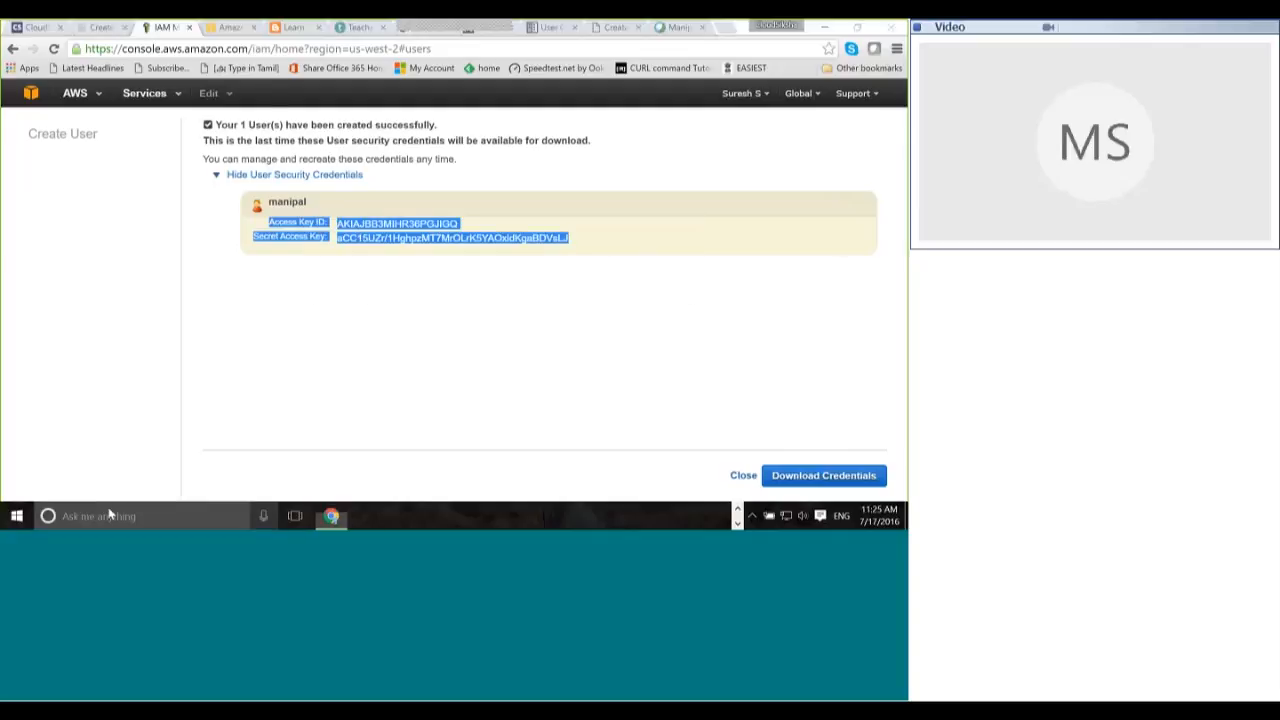
Step: Open Notepad, paste the copied access key ID and secret access key into a blank document, and minimize it
click(110, 515)
text(no)
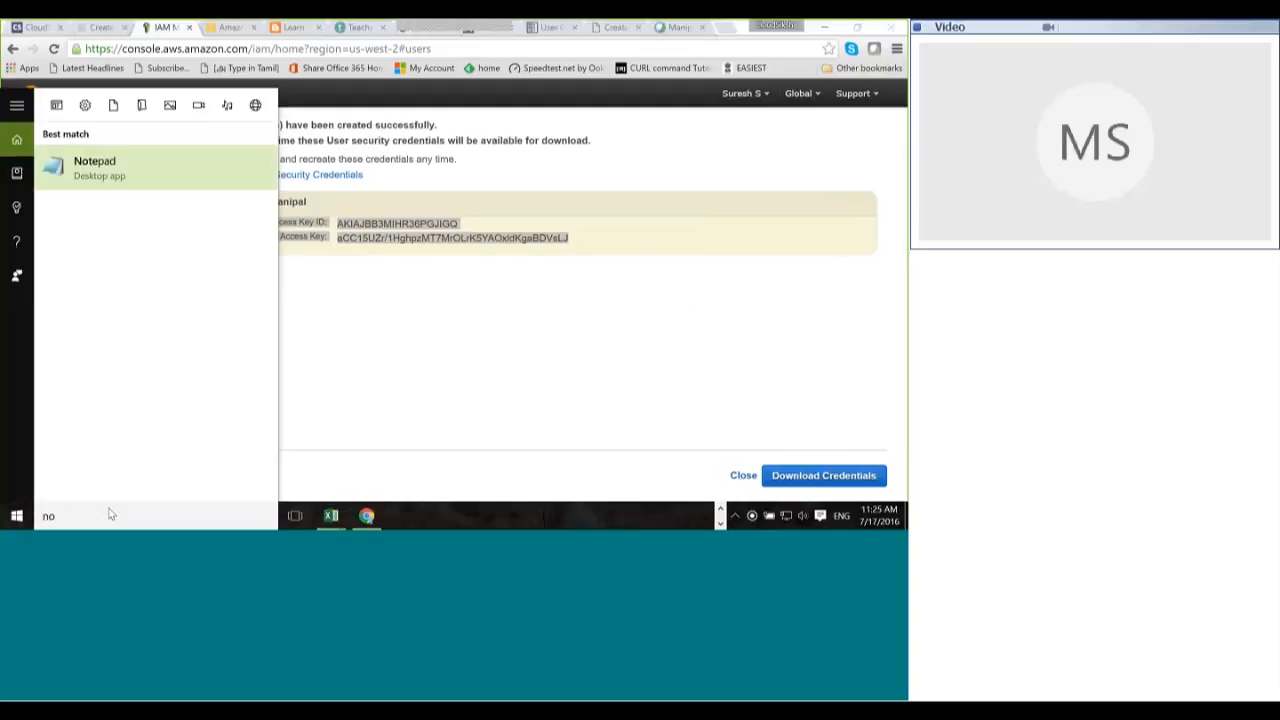
key(Return)
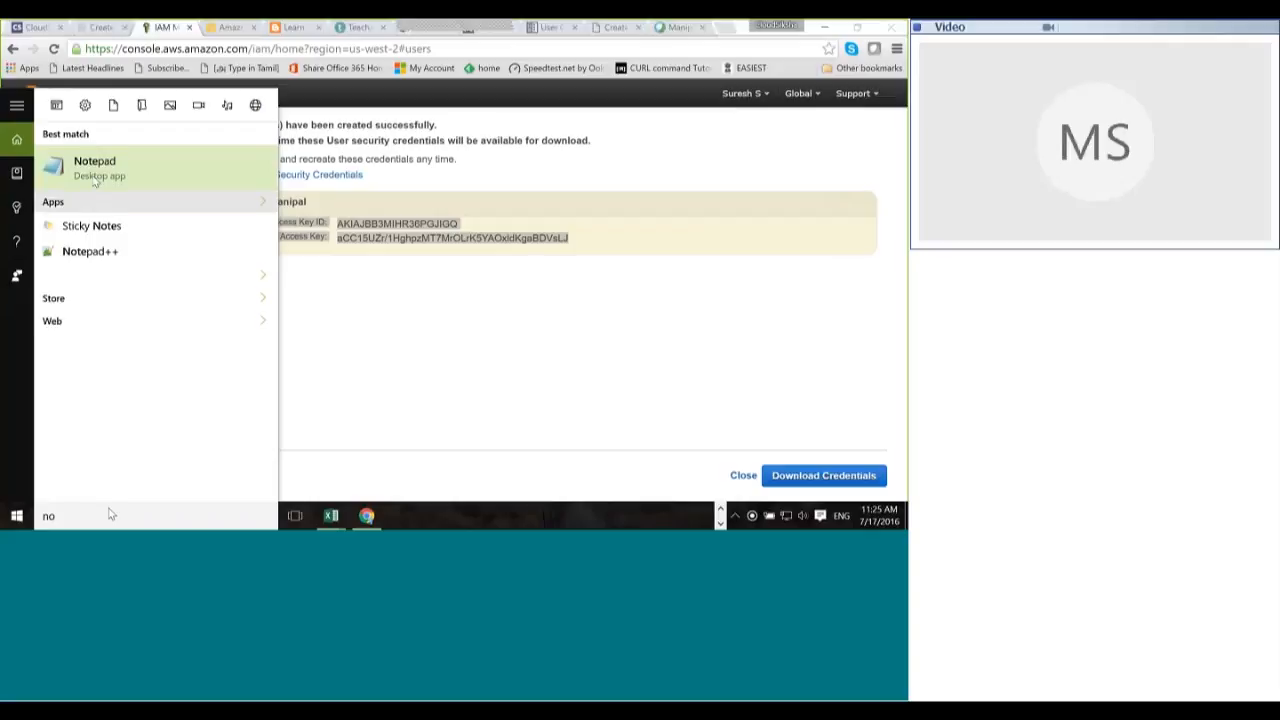
right_click(108, 135)
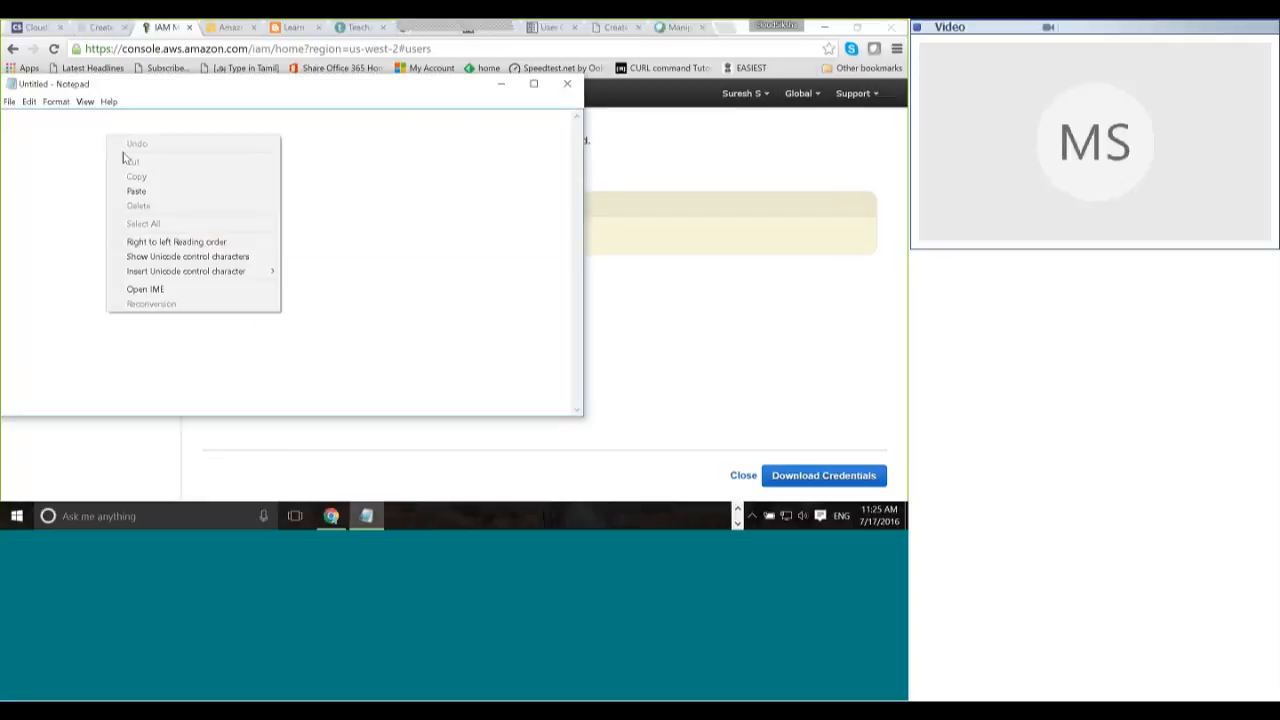
click(140, 190)
click(252, 145)
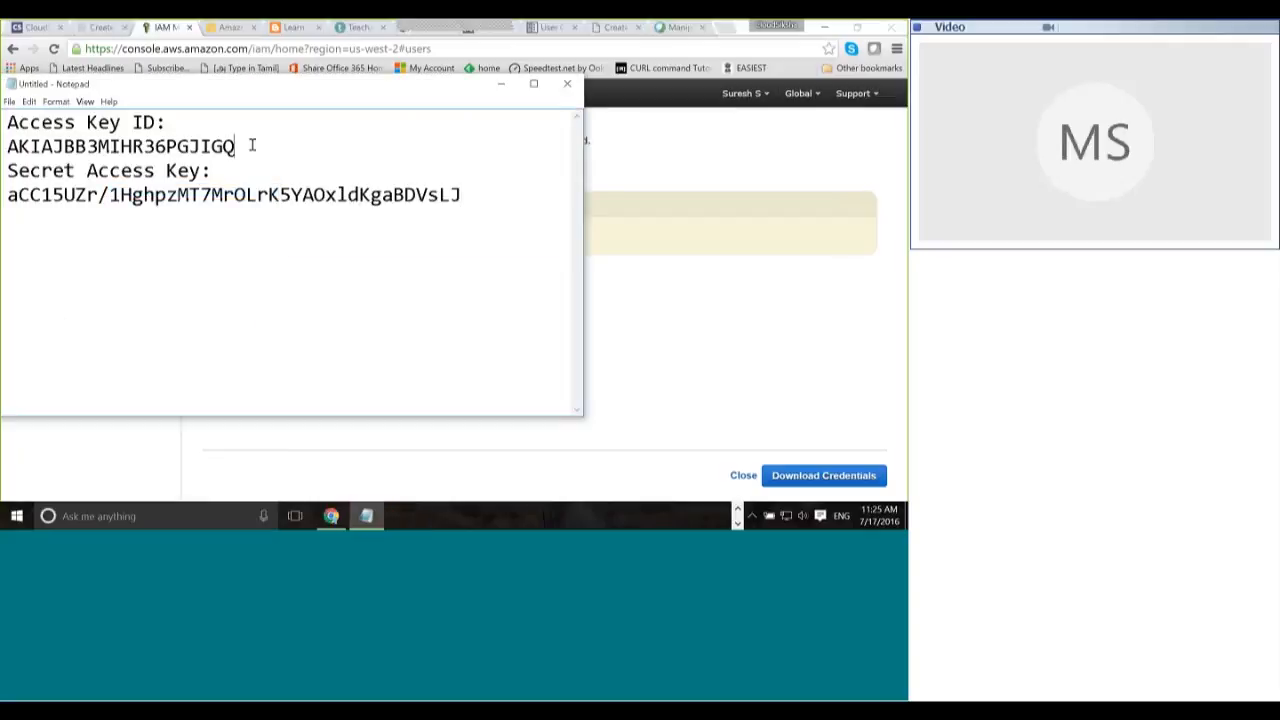
click(533, 84)
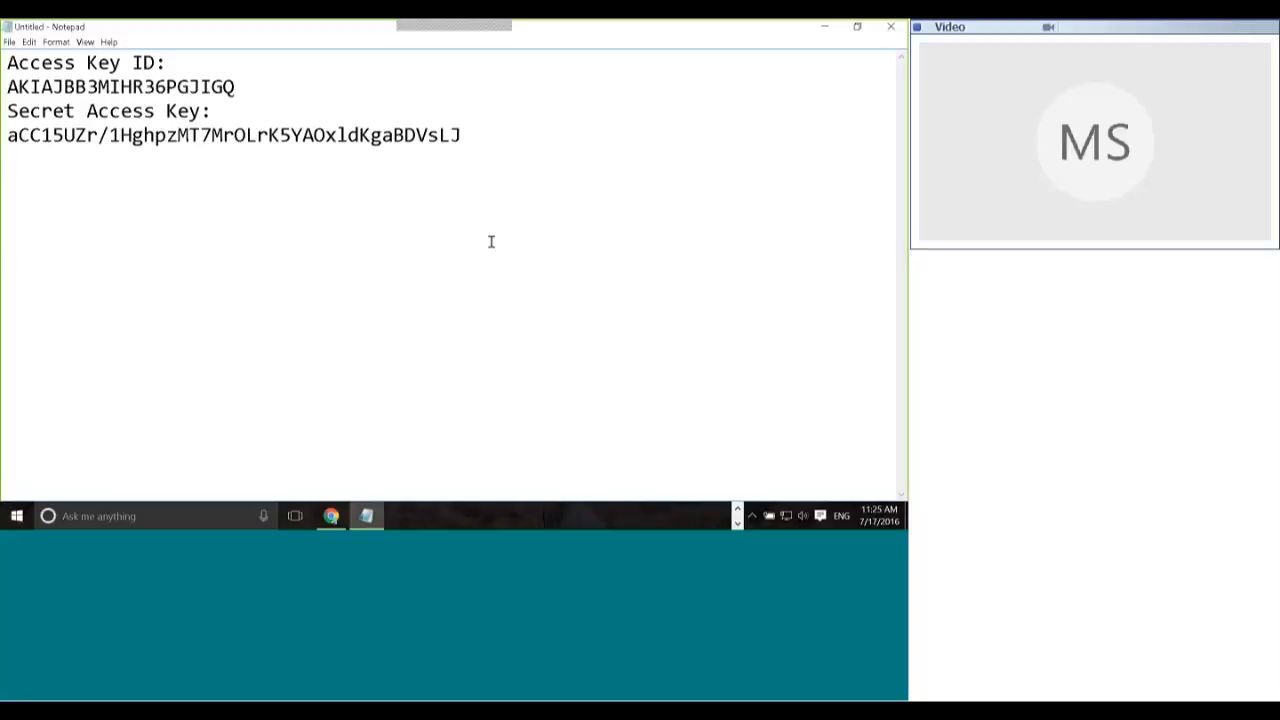
click(825, 27)
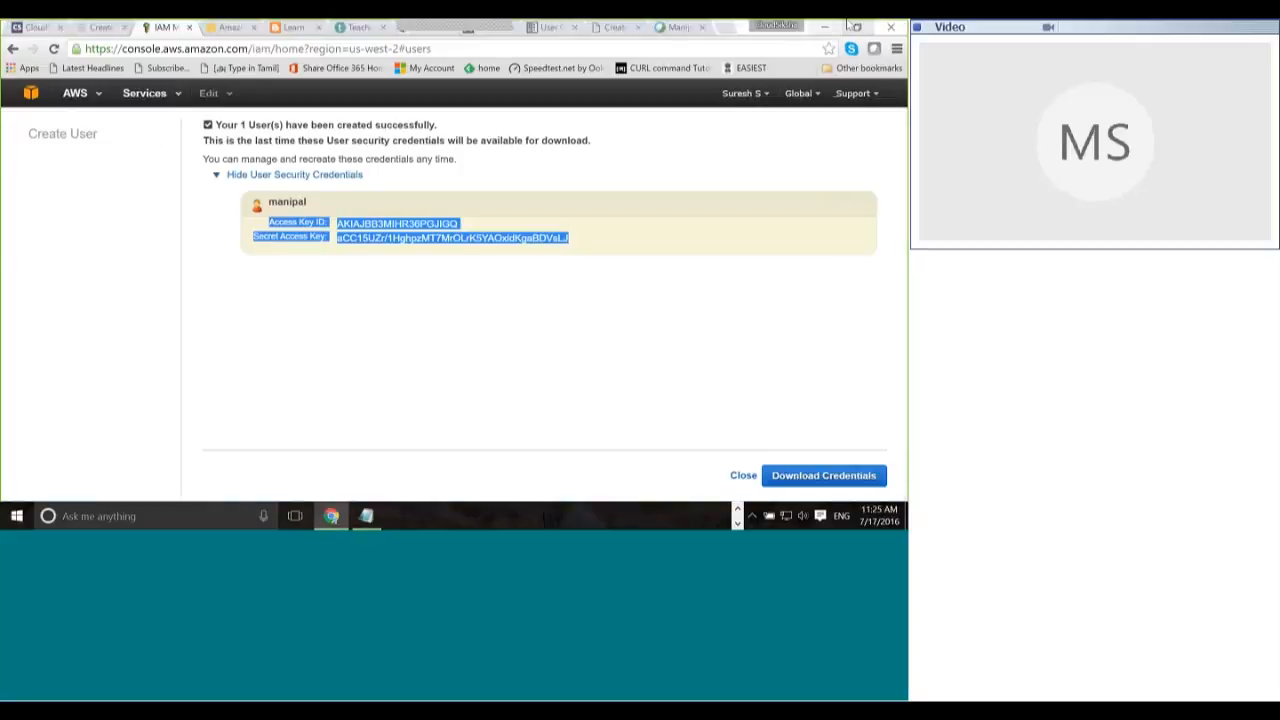
Step: Download the new user's credentials as a CSV file named credentials in the Marketing folder, and close the user creation page
click(817, 477)
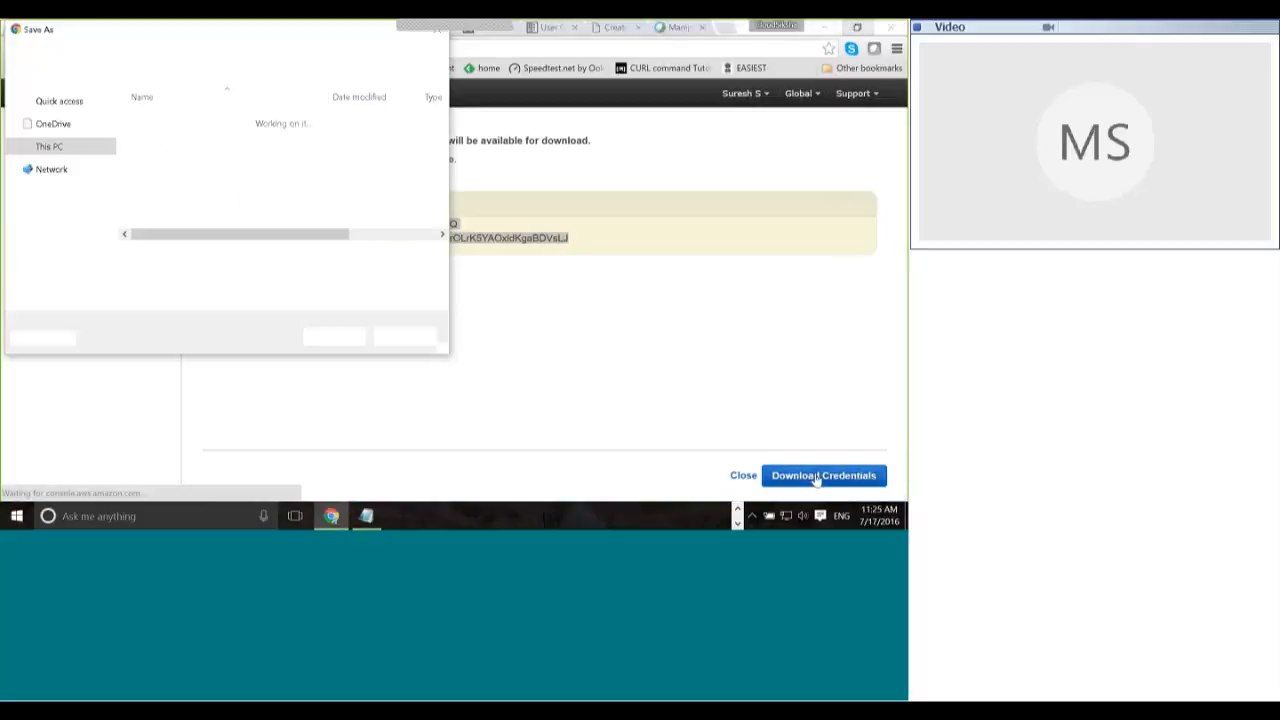
click(380, 275)
click(270, 283)
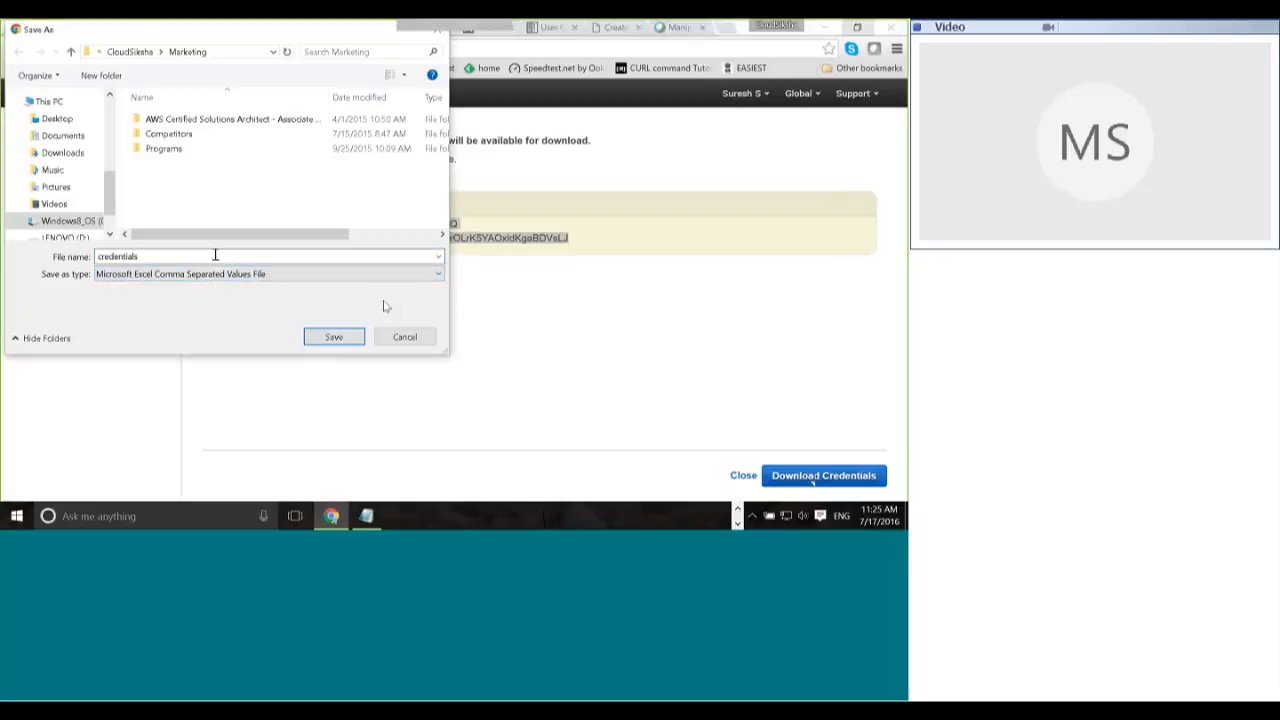
click(334, 337)
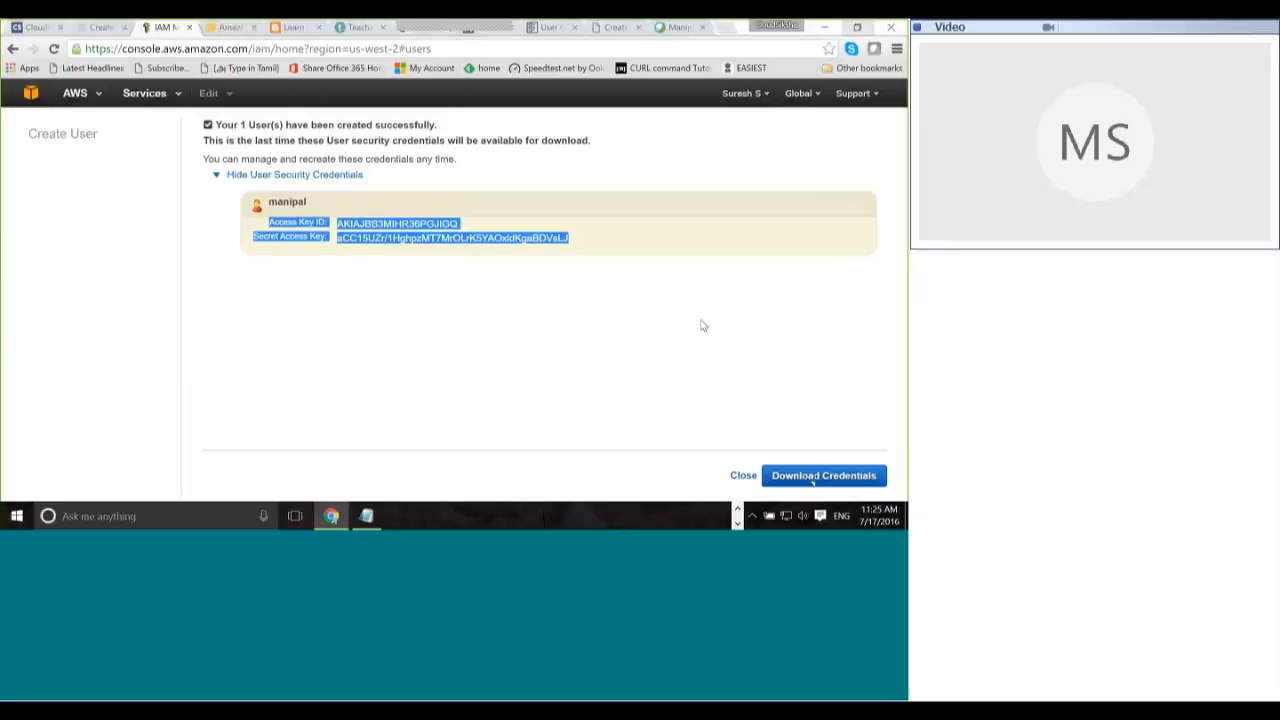
click(702, 325)
click(740, 475)
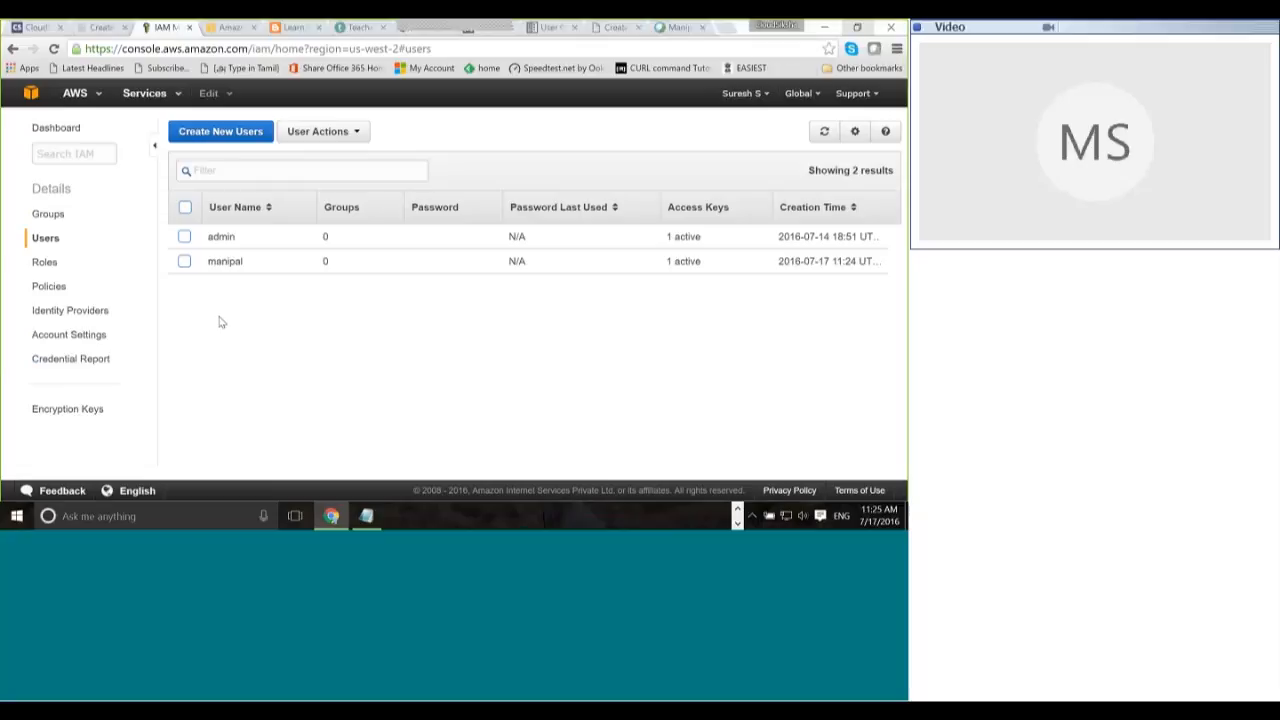
Step: Assign a custom console password to the manipal user, entering and confirming the password, and deselect the user
click(184, 261)
click(354, 132)
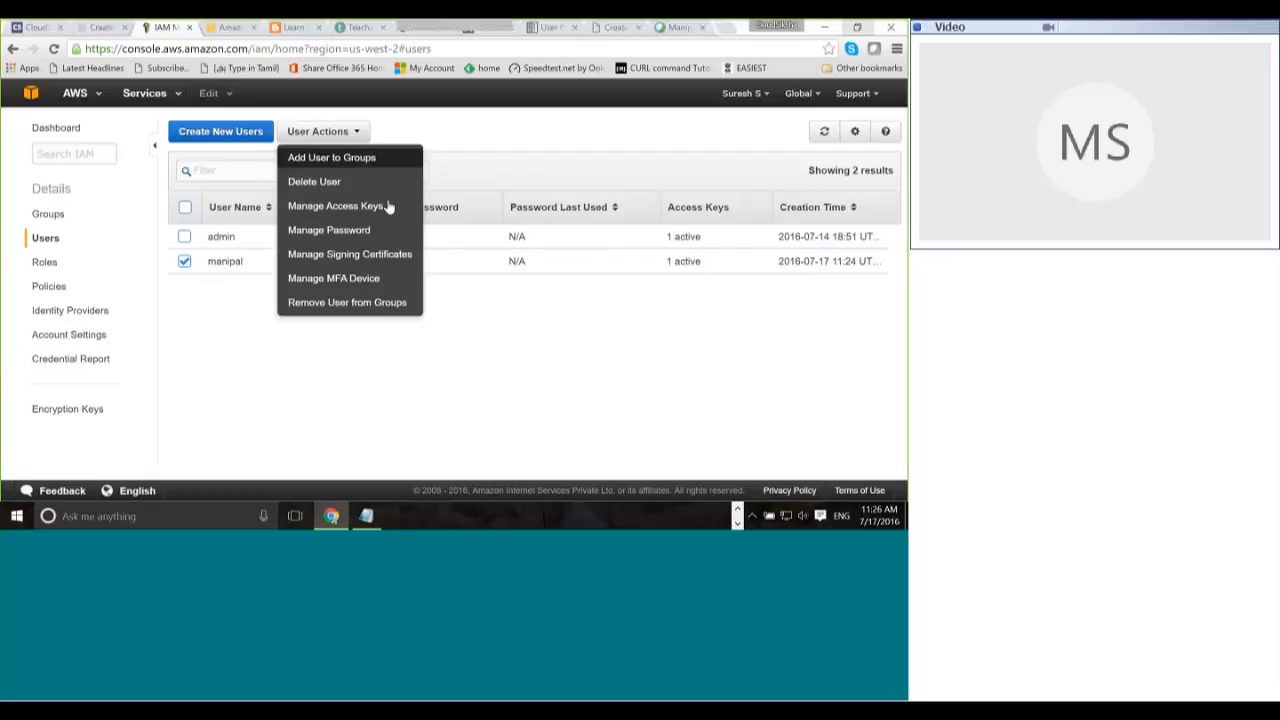
click(340, 231)
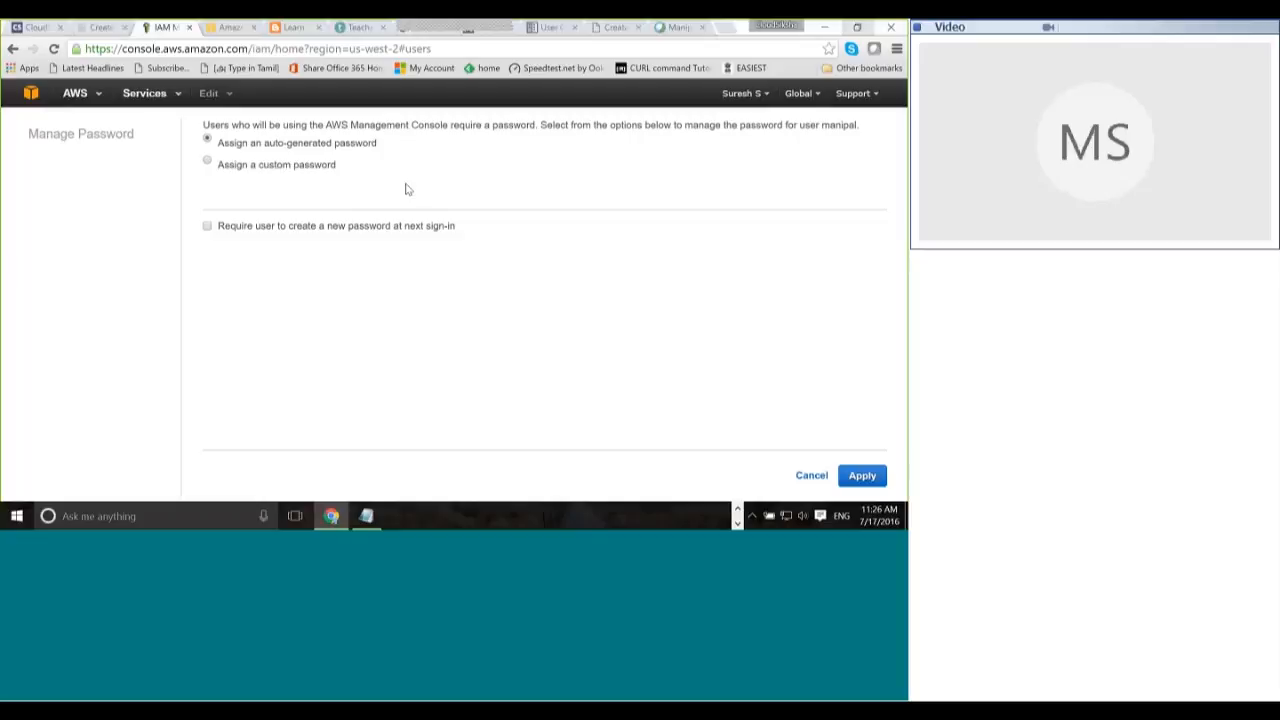
click(207, 162)
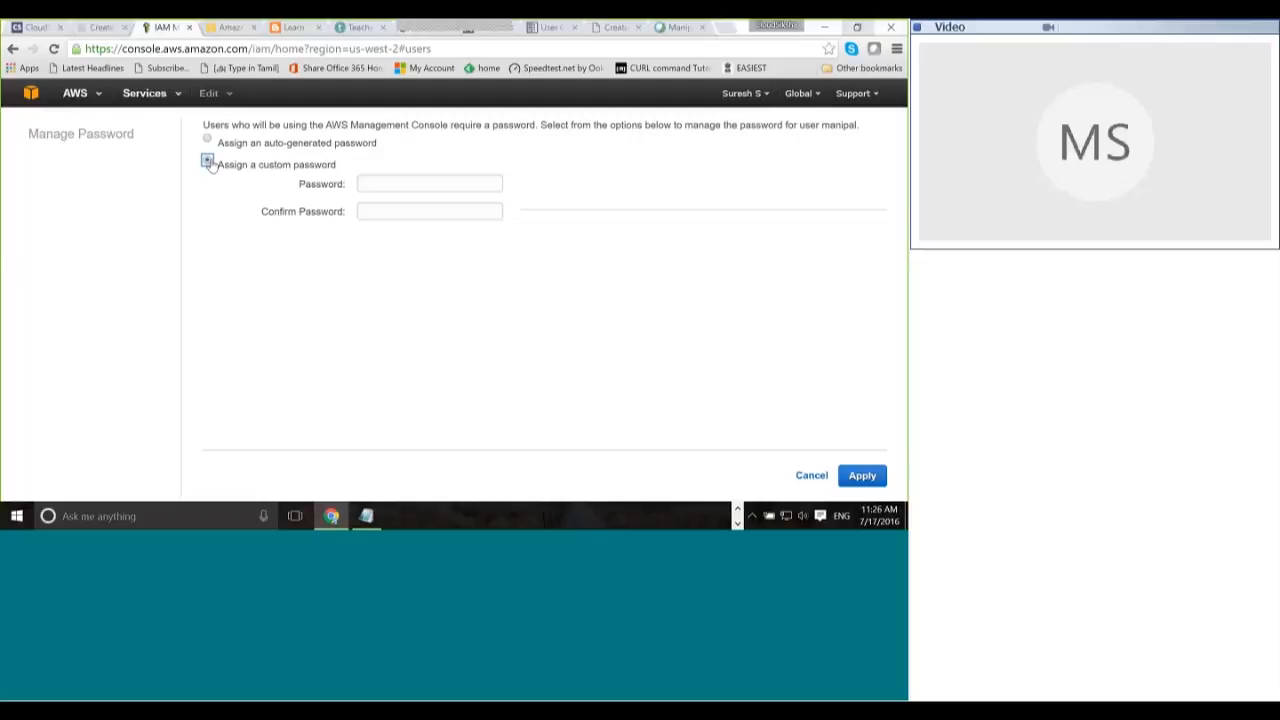
click(388, 181)
text(••)
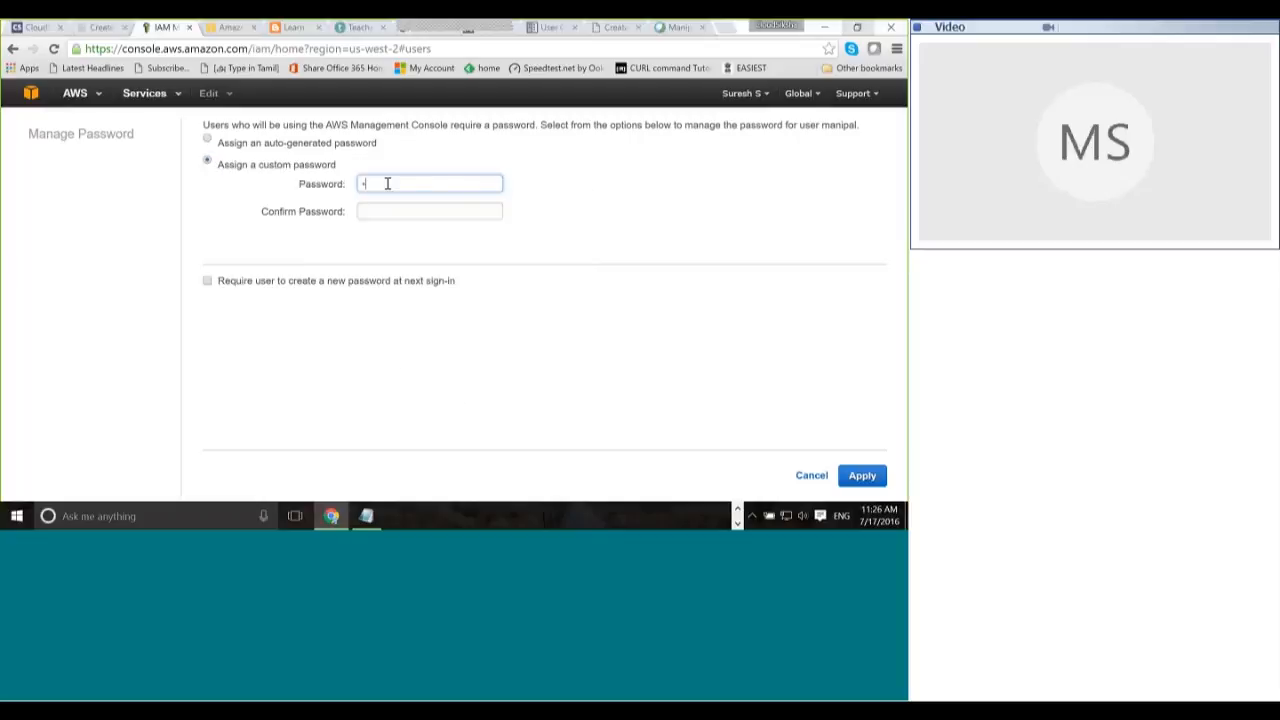
text(••••••)
key(Tab)
text(••••••••)
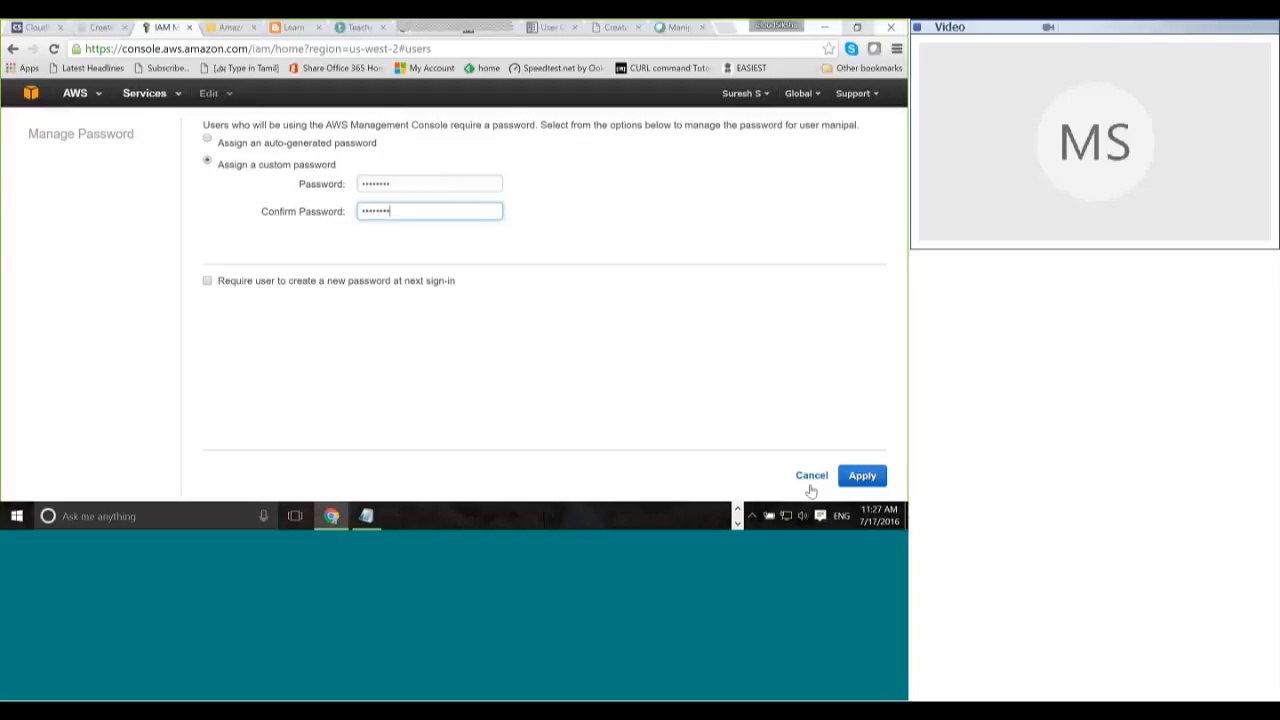
click(862, 476)
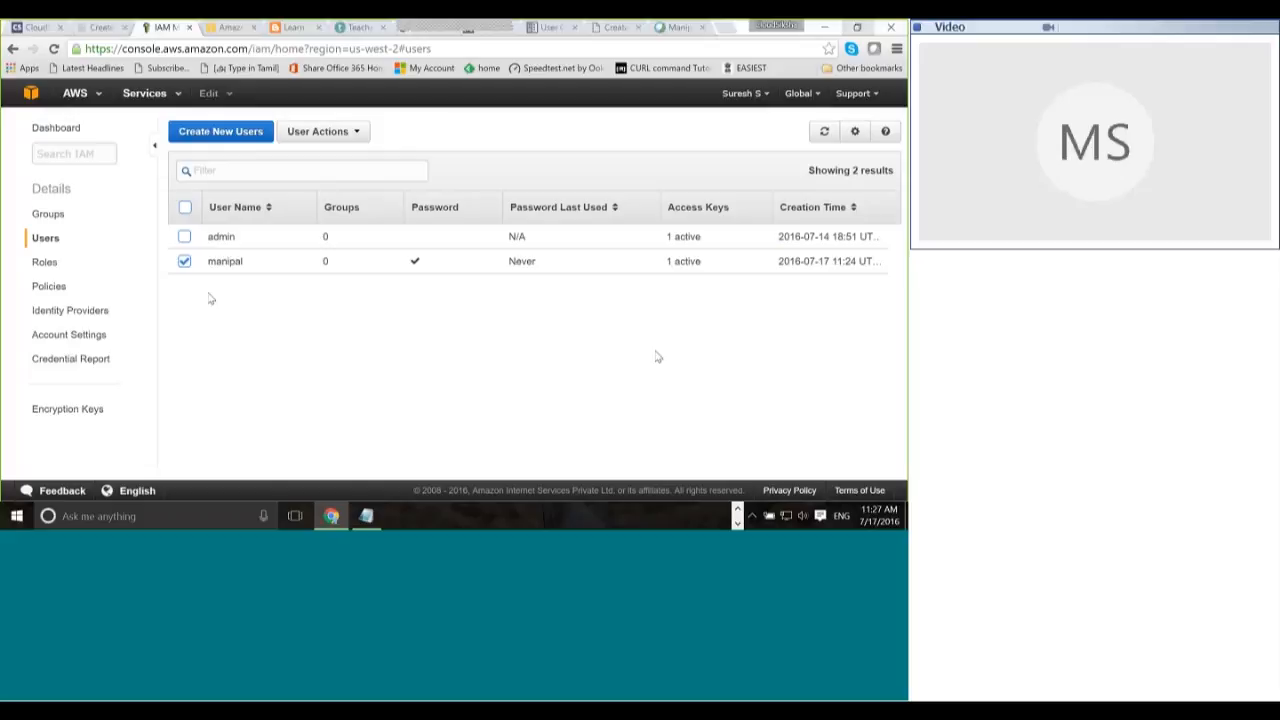
click(184, 261)
Step: Open the list of IAM policies and select the AmazonS3FullAccess policy
click(49, 287)
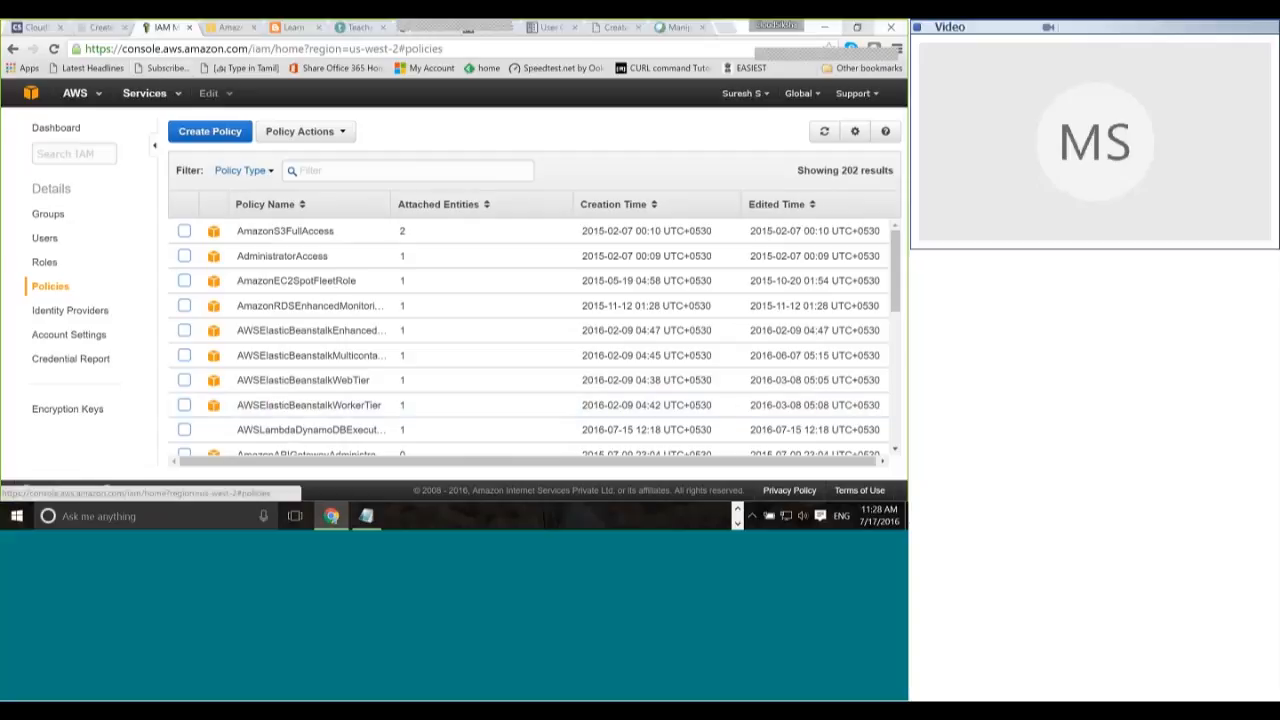
scroll(480, 331, down, 3)
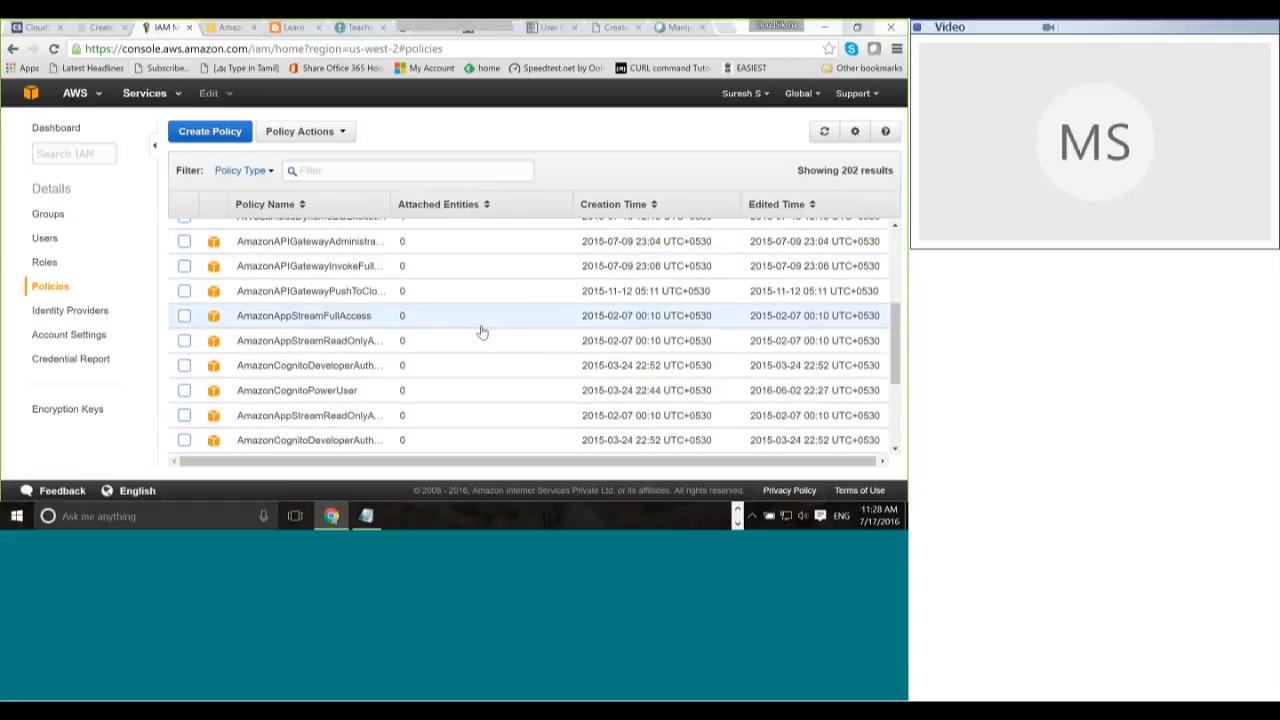
scroll(485, 330, up, 3)
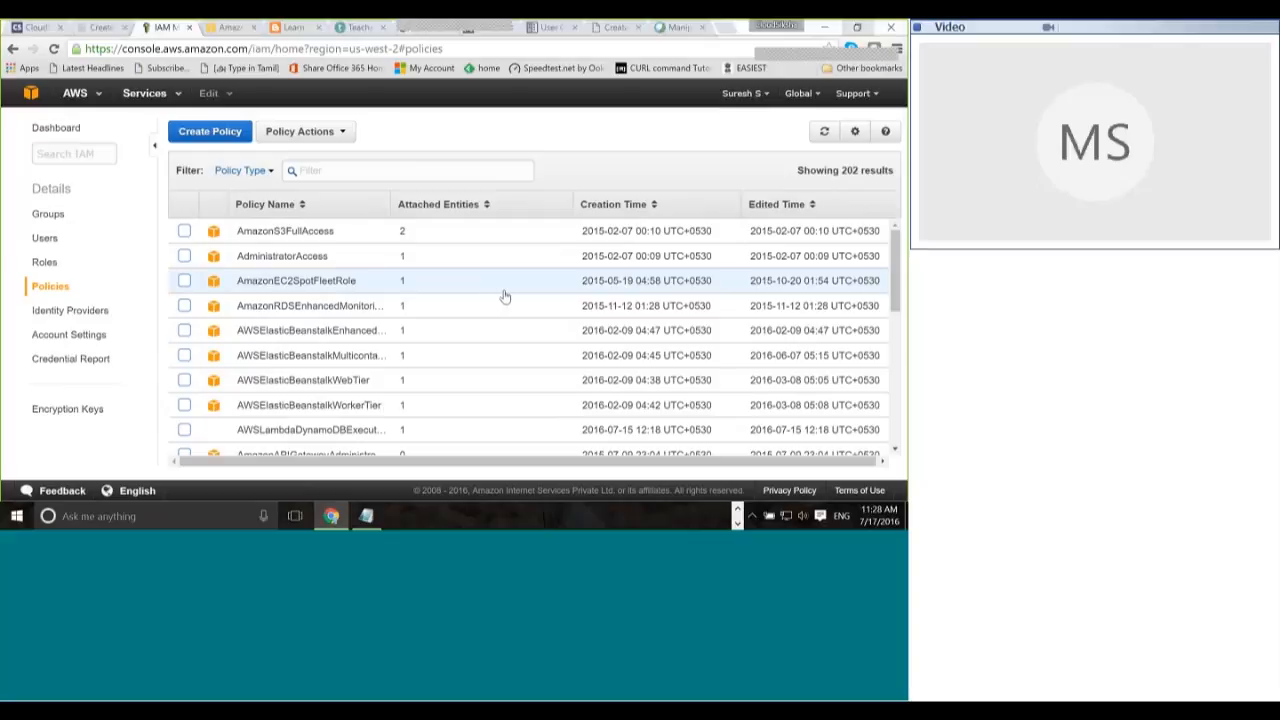
click(184, 232)
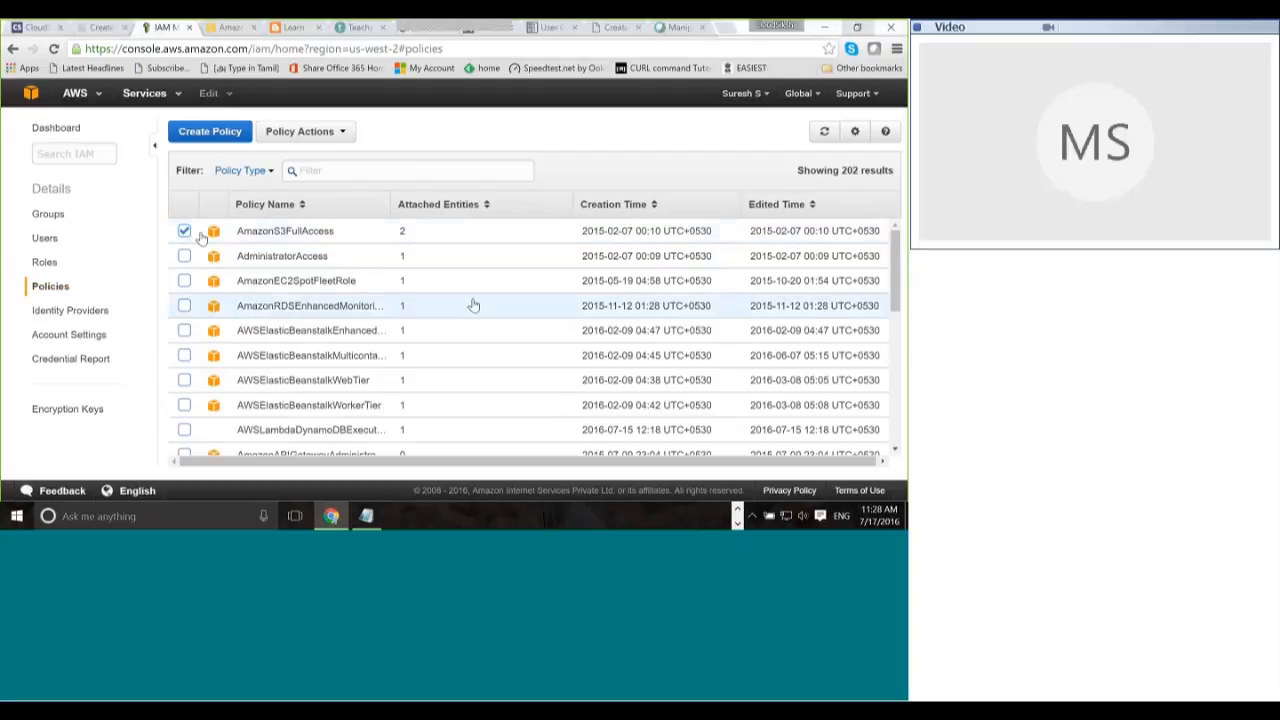
Step: Look through the list of predefined IAM policies for the various Amazon services and return to its beginning
scroll(335, 280, down, 3)
scroll(340, 280, up, 3)
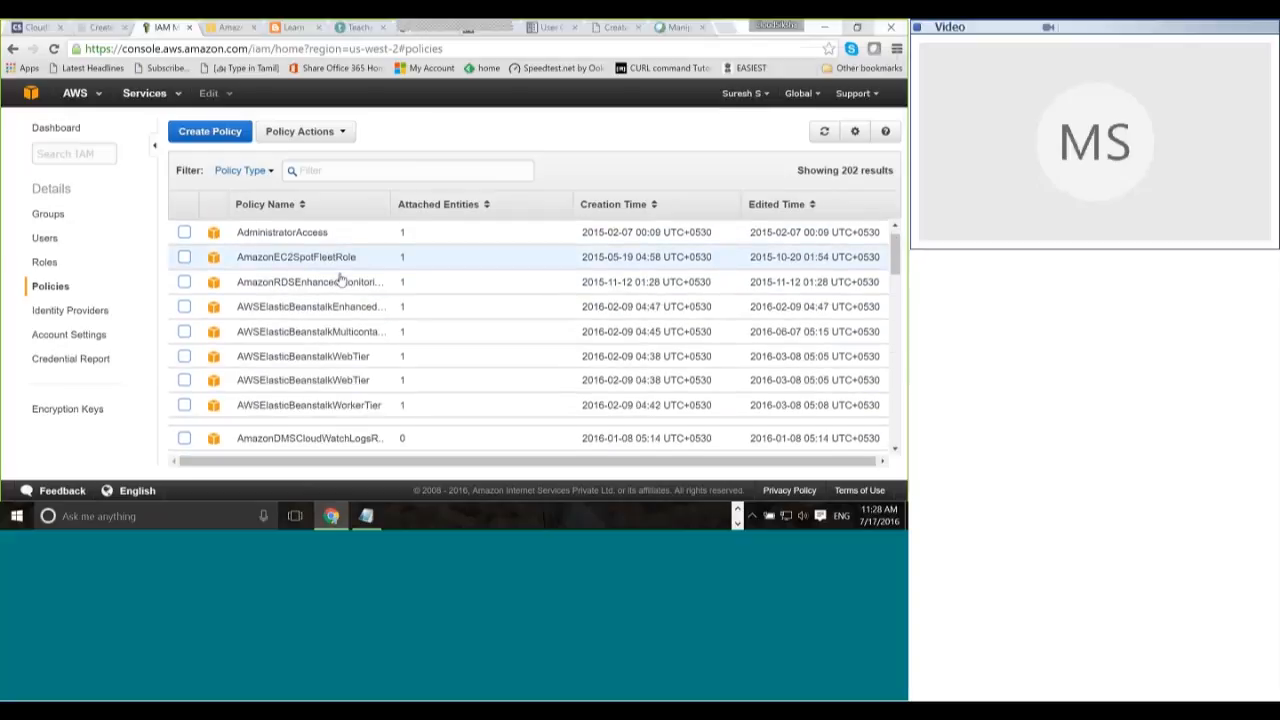
scroll(340, 280, down, 5)
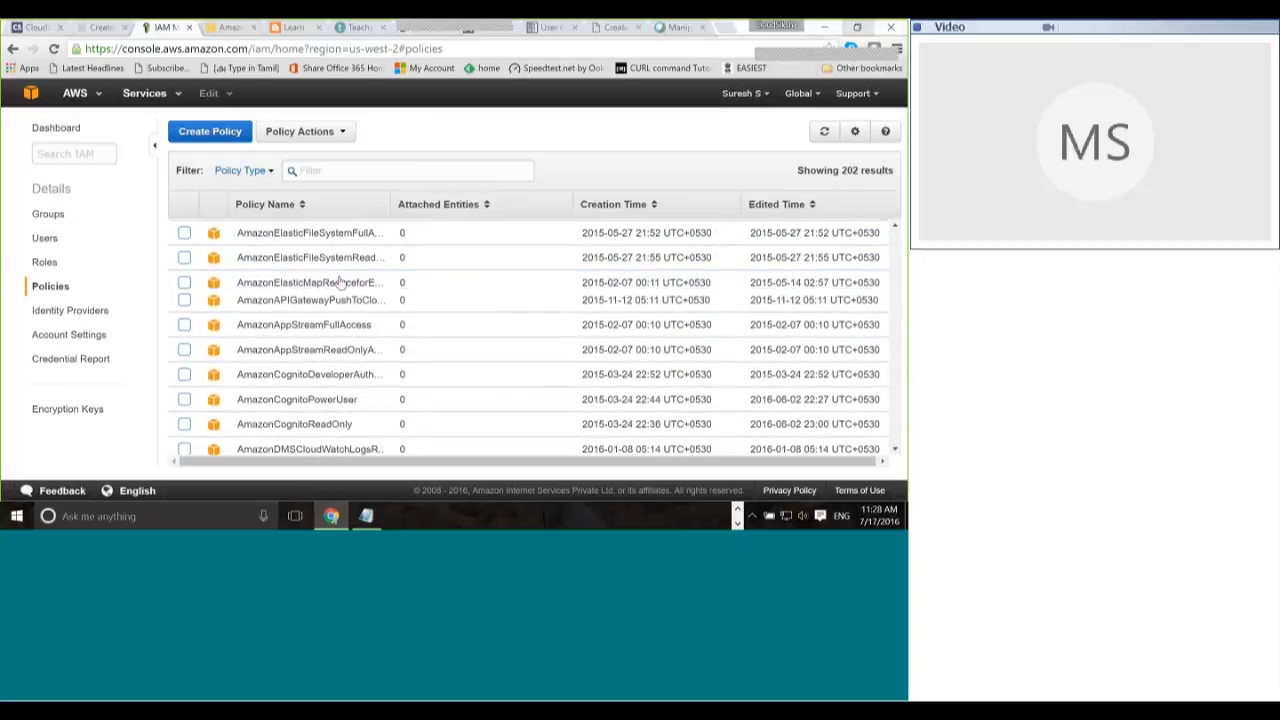
scroll(340, 283, down, 10)
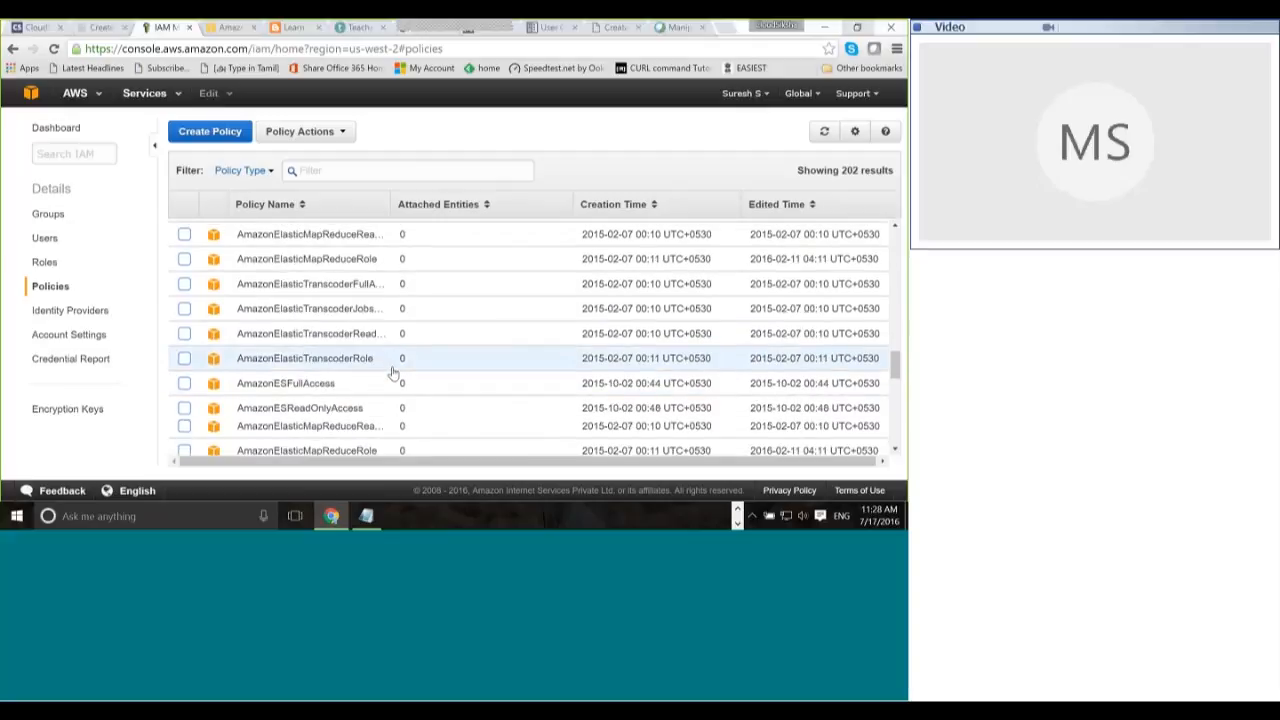
scroll(395, 372, down, 3)
scroll(395, 372, up, 8)
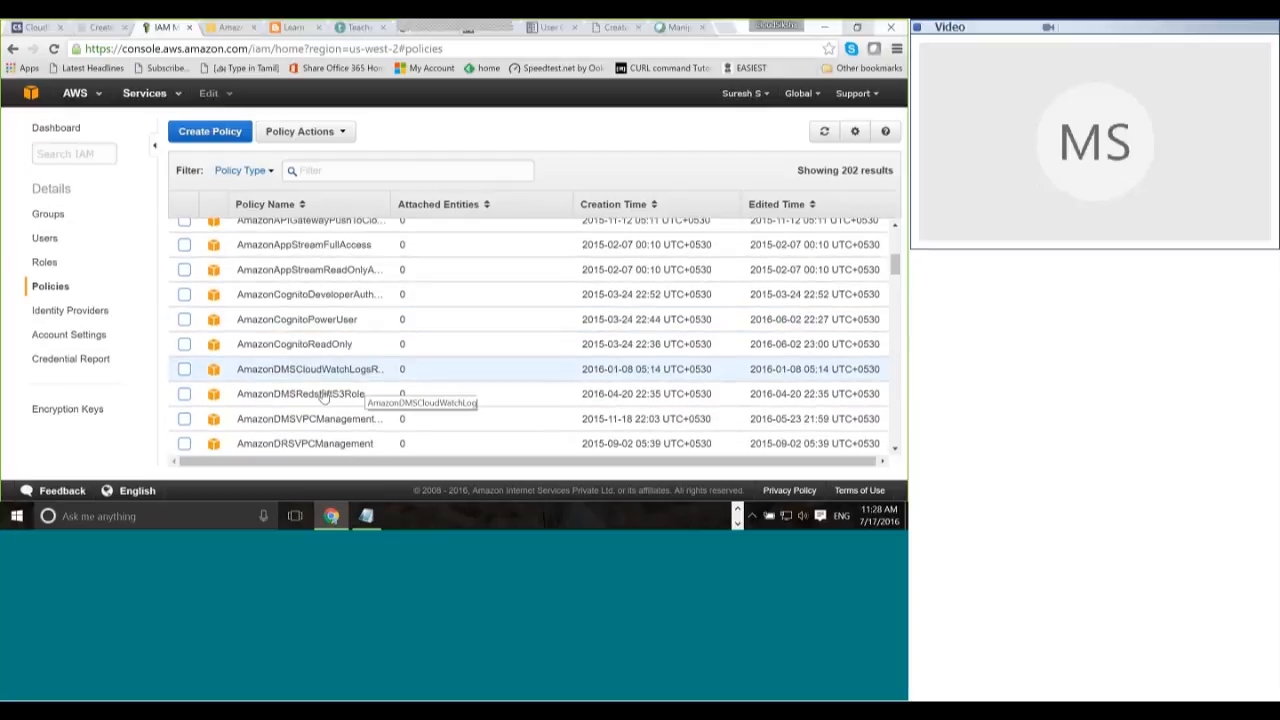
scroll(323, 397, down, 3)
drag(895, 288, 895, 238)
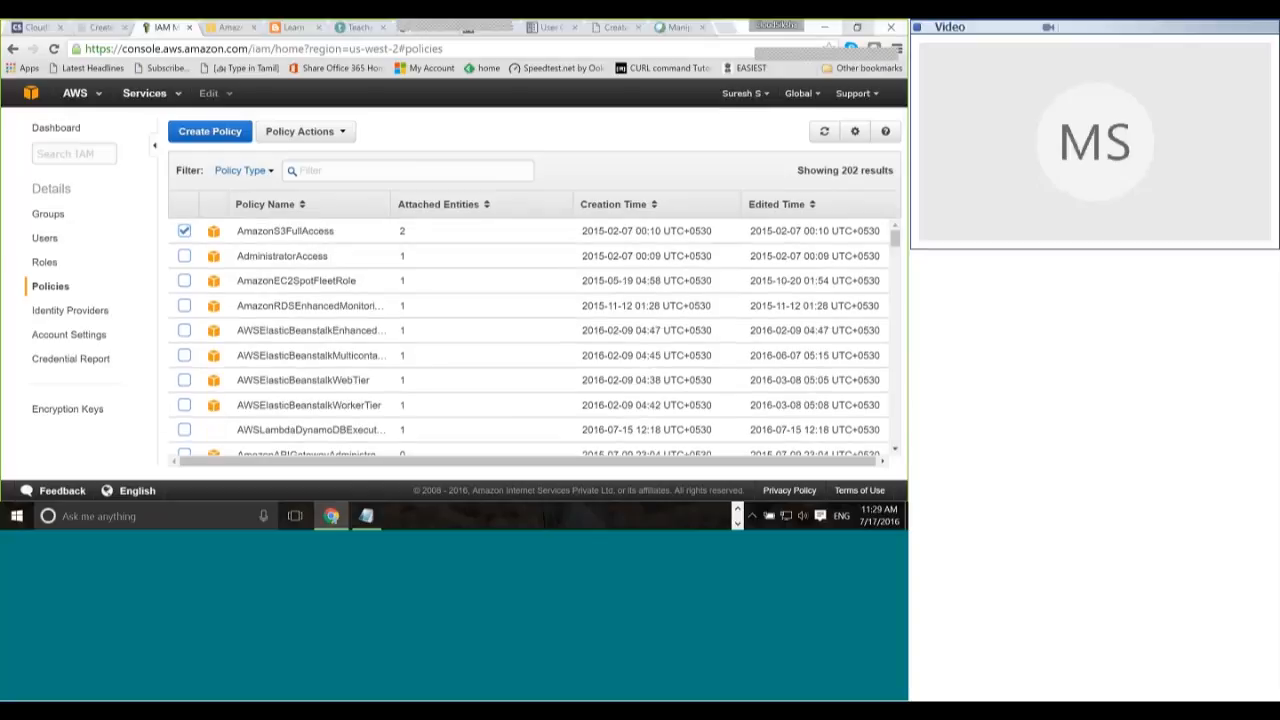
Step: Attach the selected AmazonS3FullAccess policy to the manipal user
scroll(417, 363, down, 1)
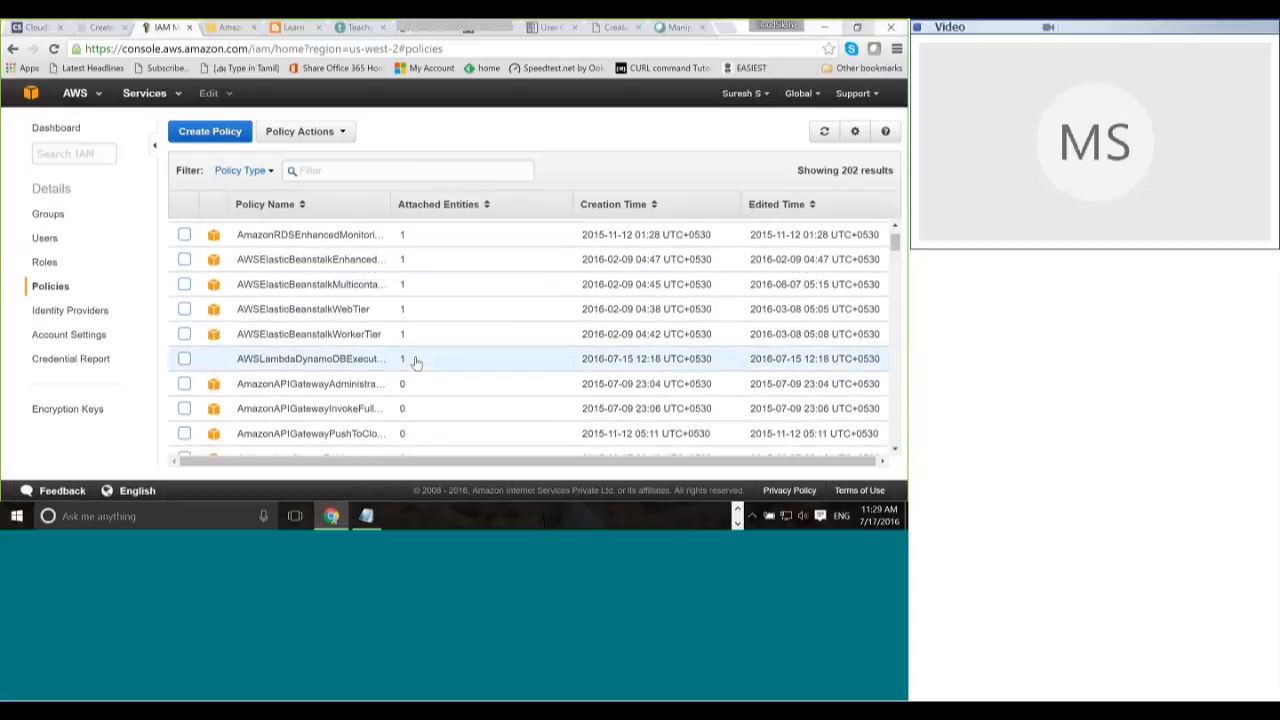
scroll(417, 363, up, 1)
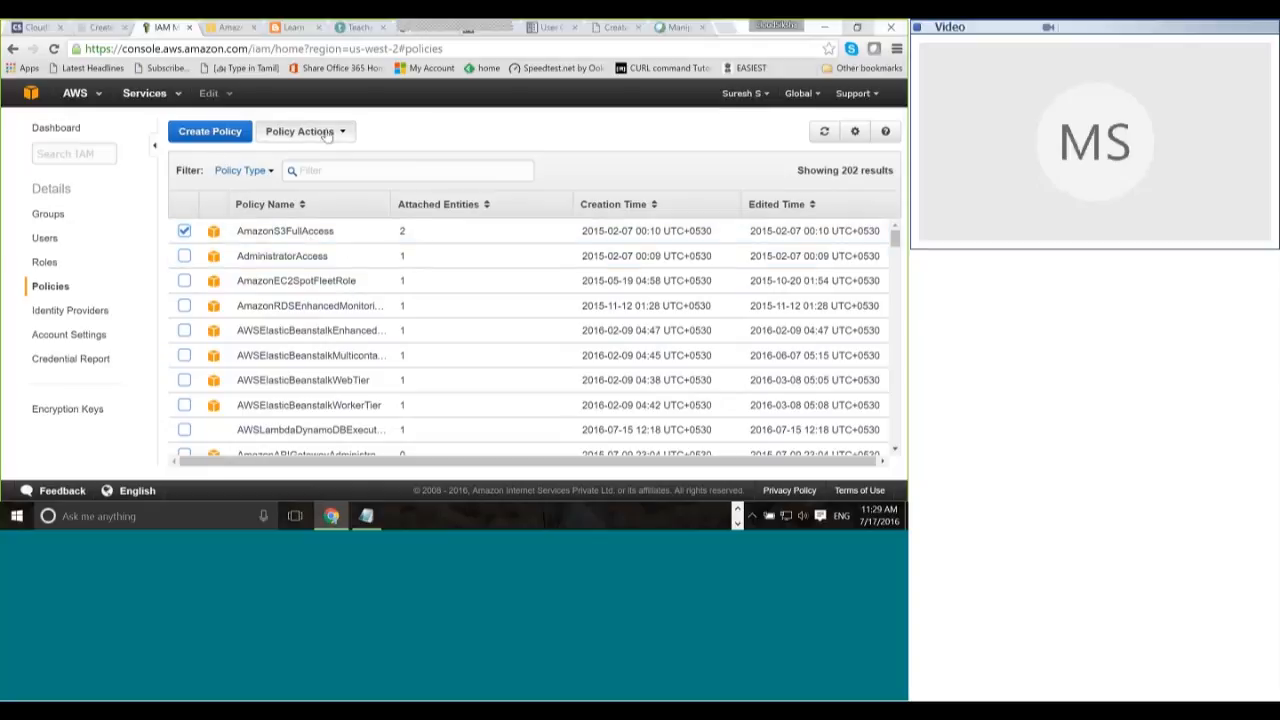
click(327, 135)
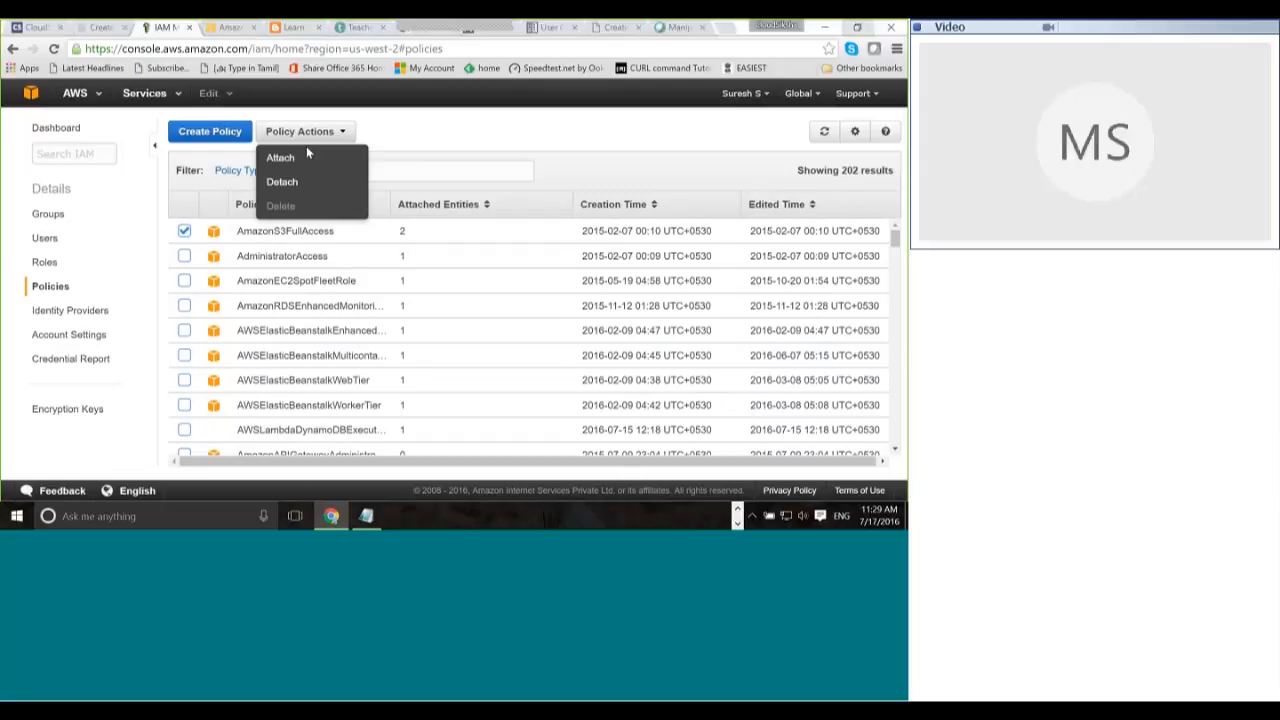
click(300, 157)
scroll(465, 342, down, 3)
scroll(465, 342, up, 3)
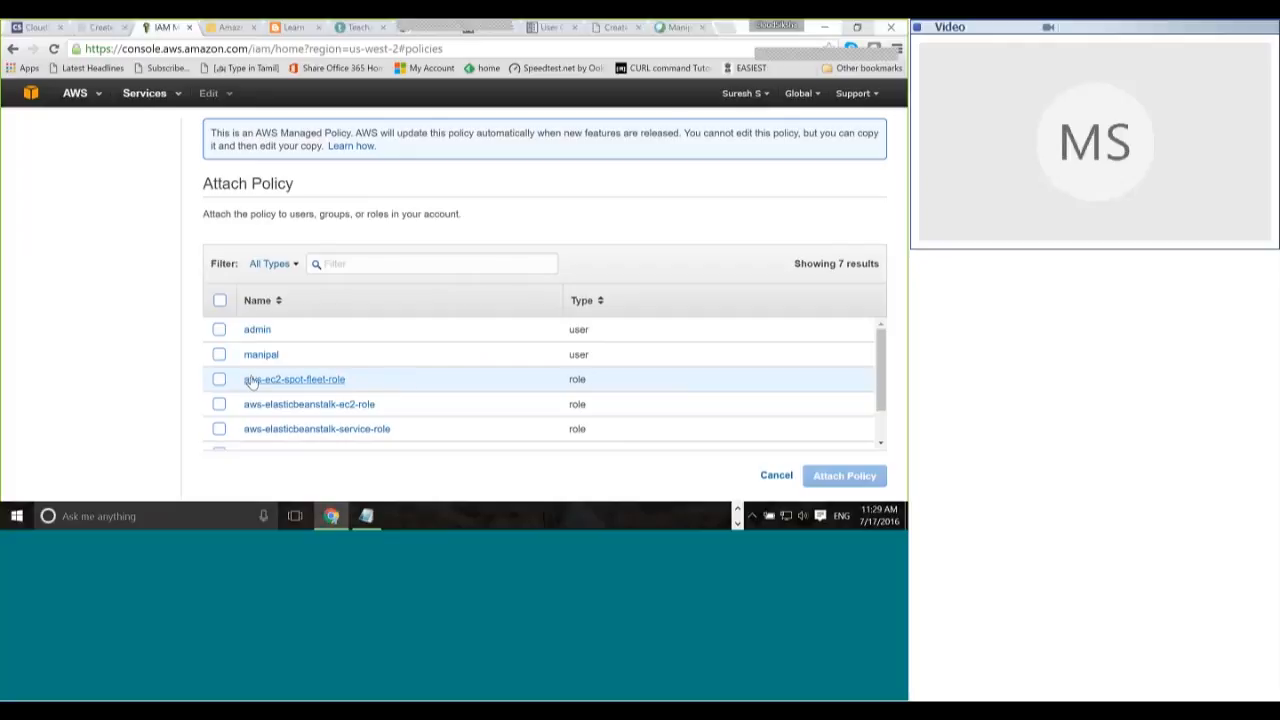
click(220, 356)
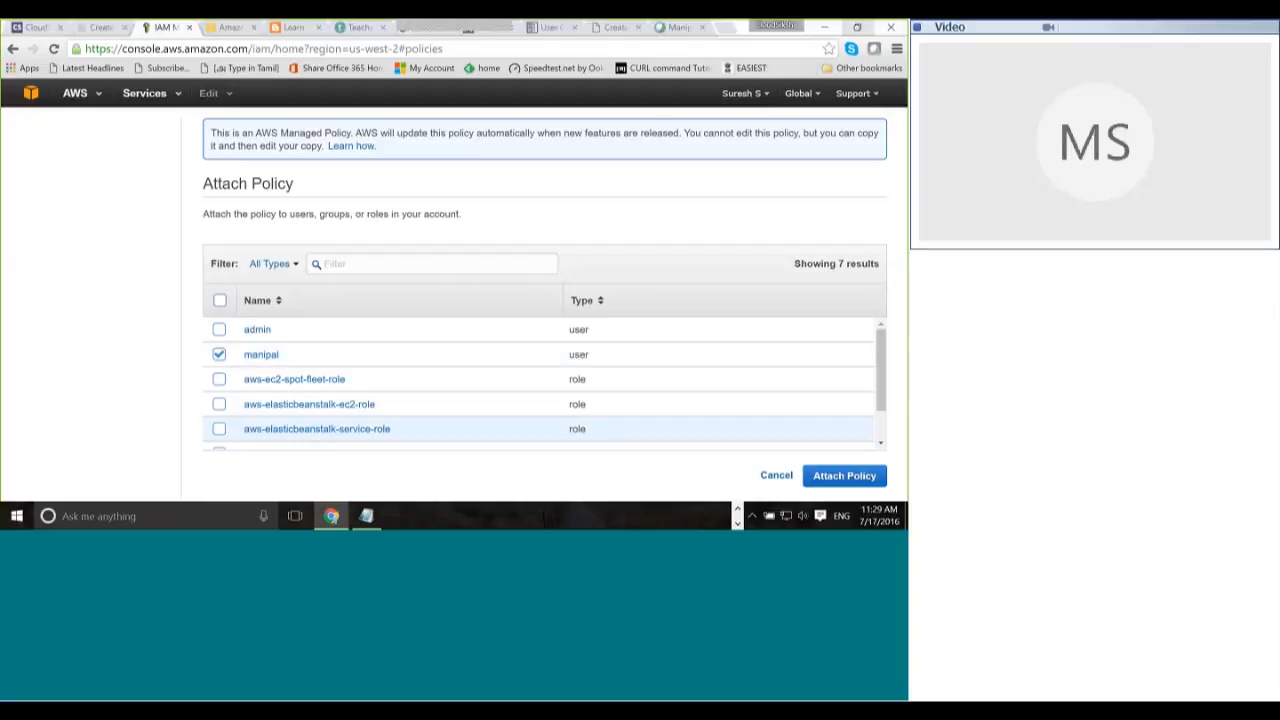
click(844, 475)
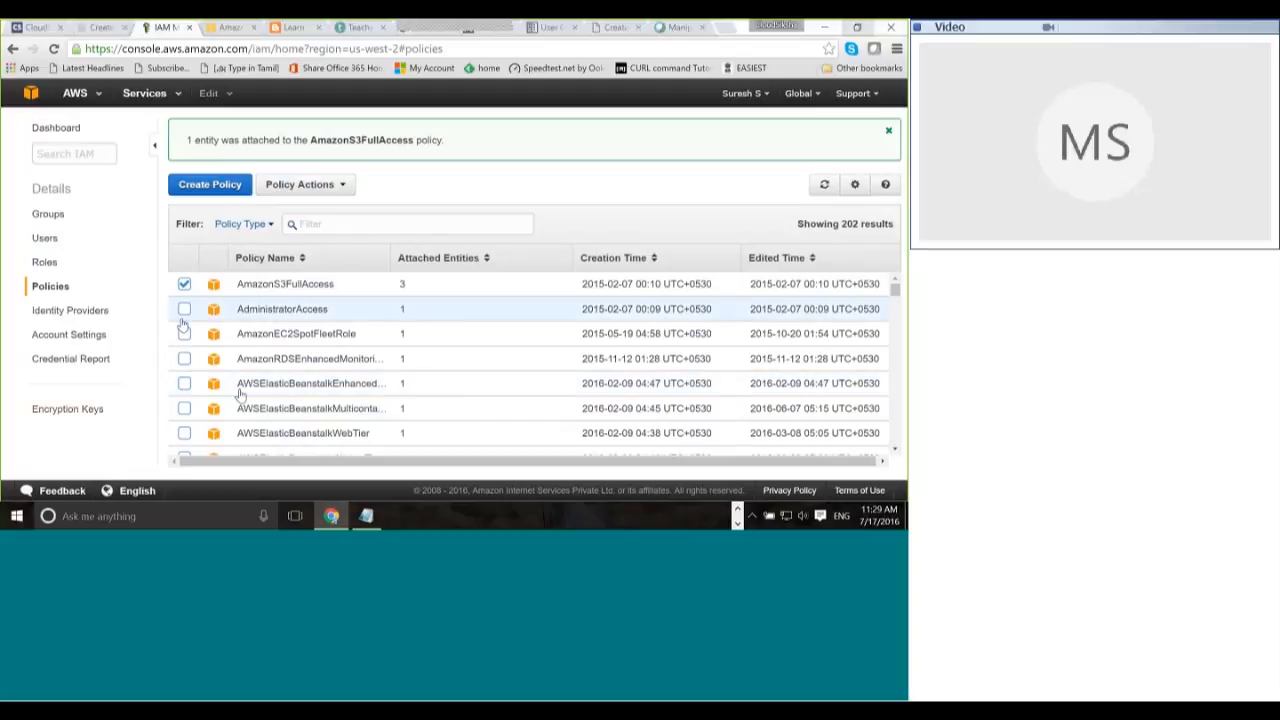
Step: Open the list of IAM users and sign out of the AWS console
click(46, 239)
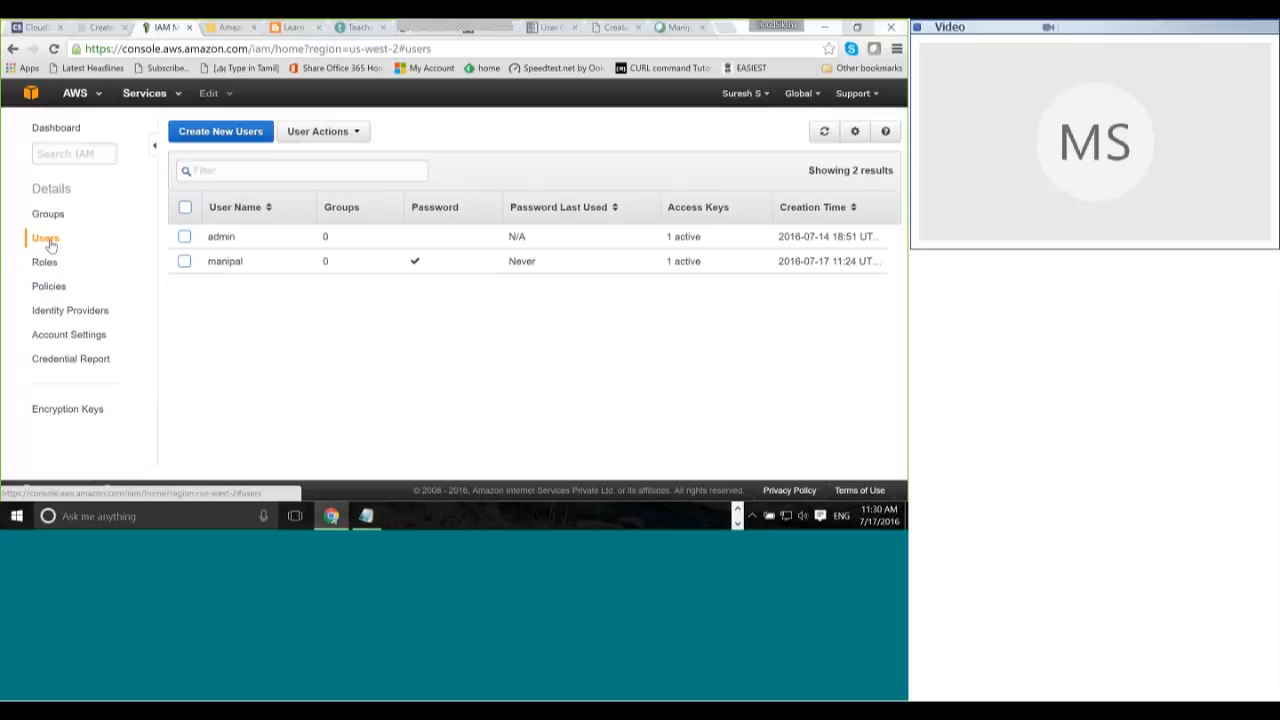
click(762, 95)
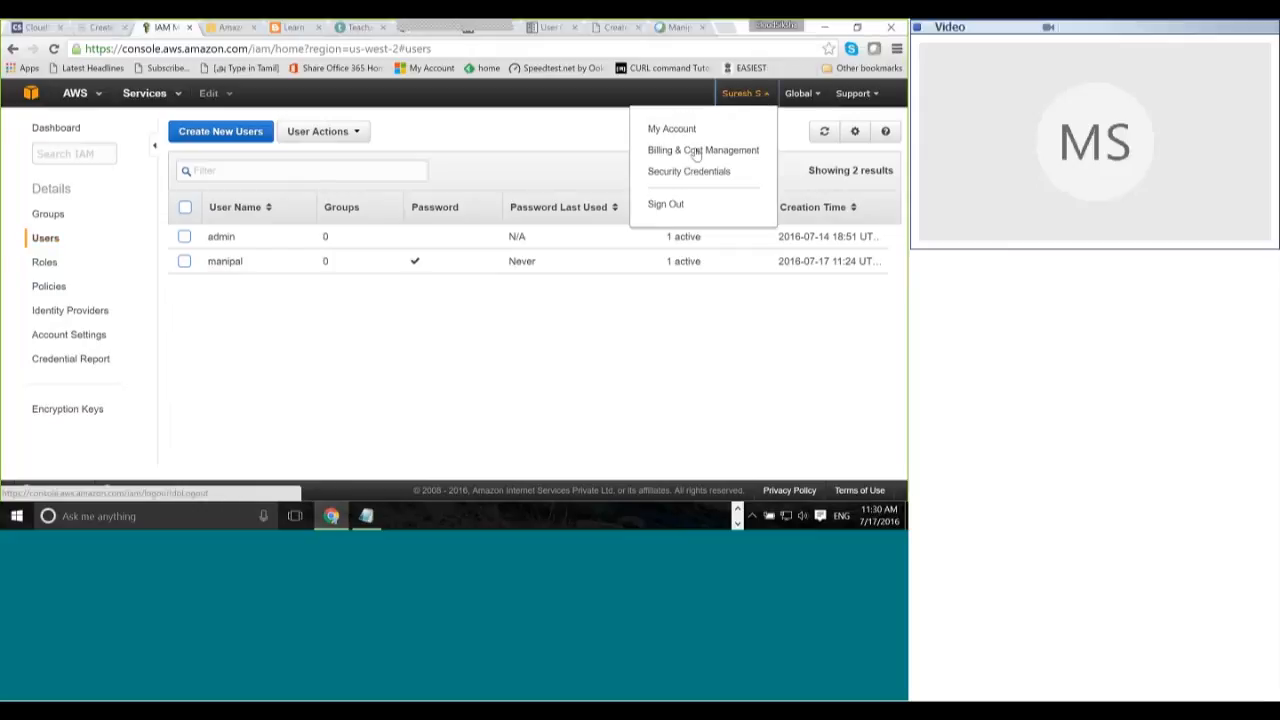
click(665, 204)
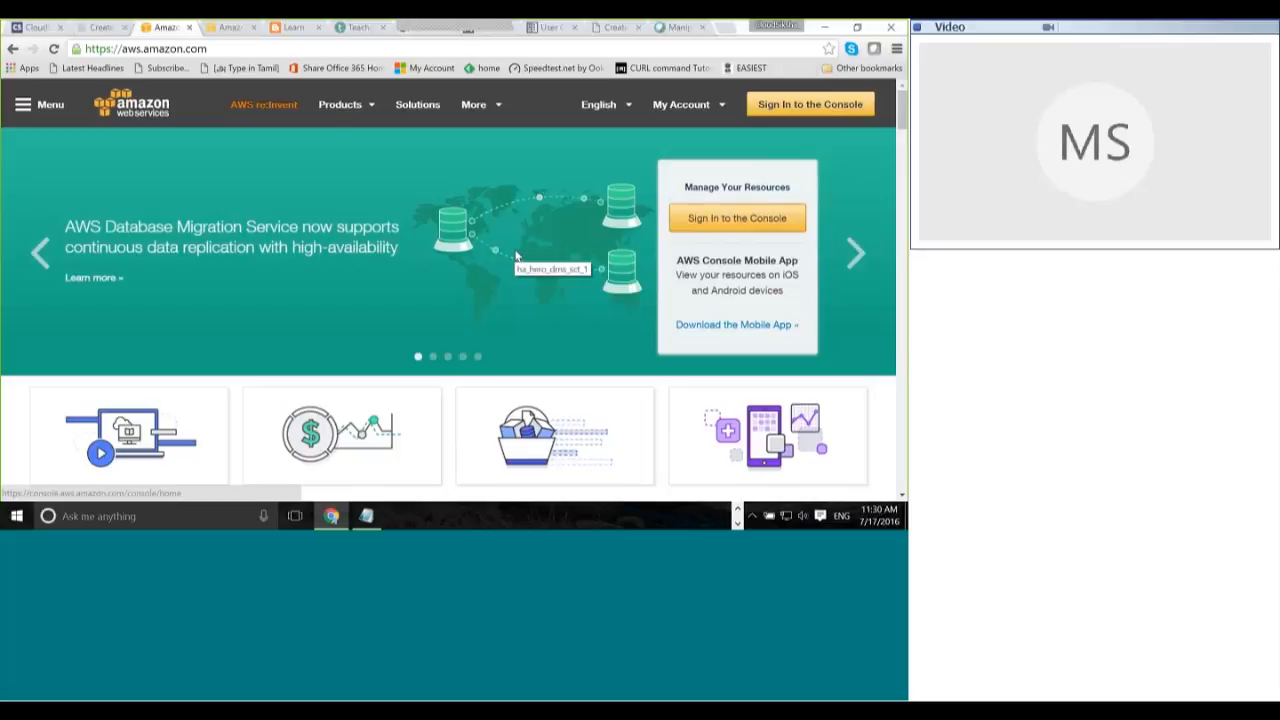
Step: Sign back in to the AWS console as a returning user with the saved account e-mail and password
click(516, 257)
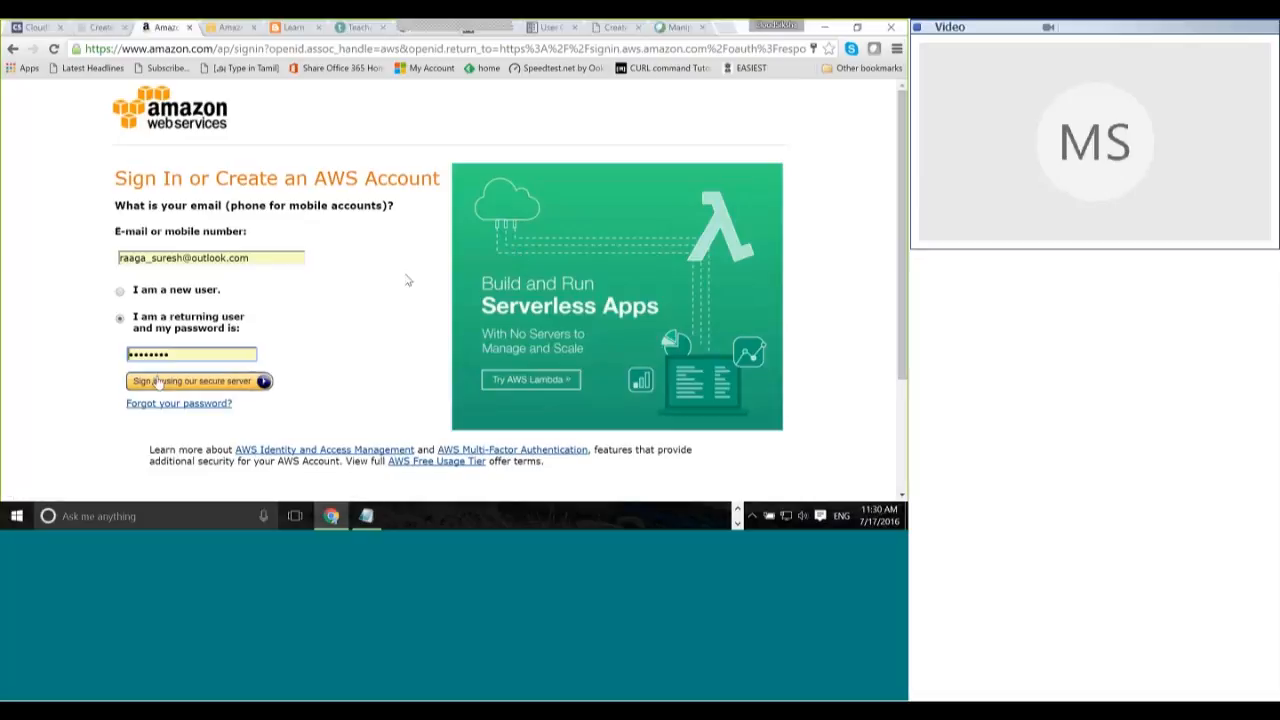
click(269, 260)
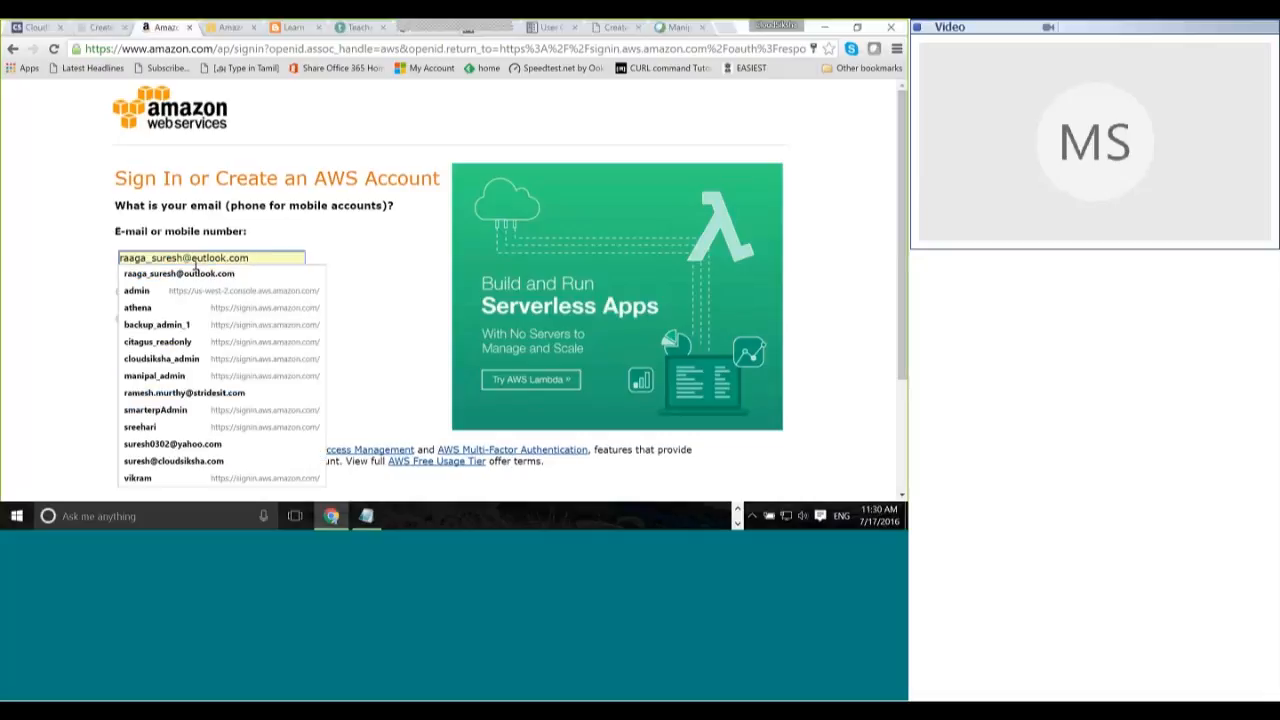
click(196, 273)
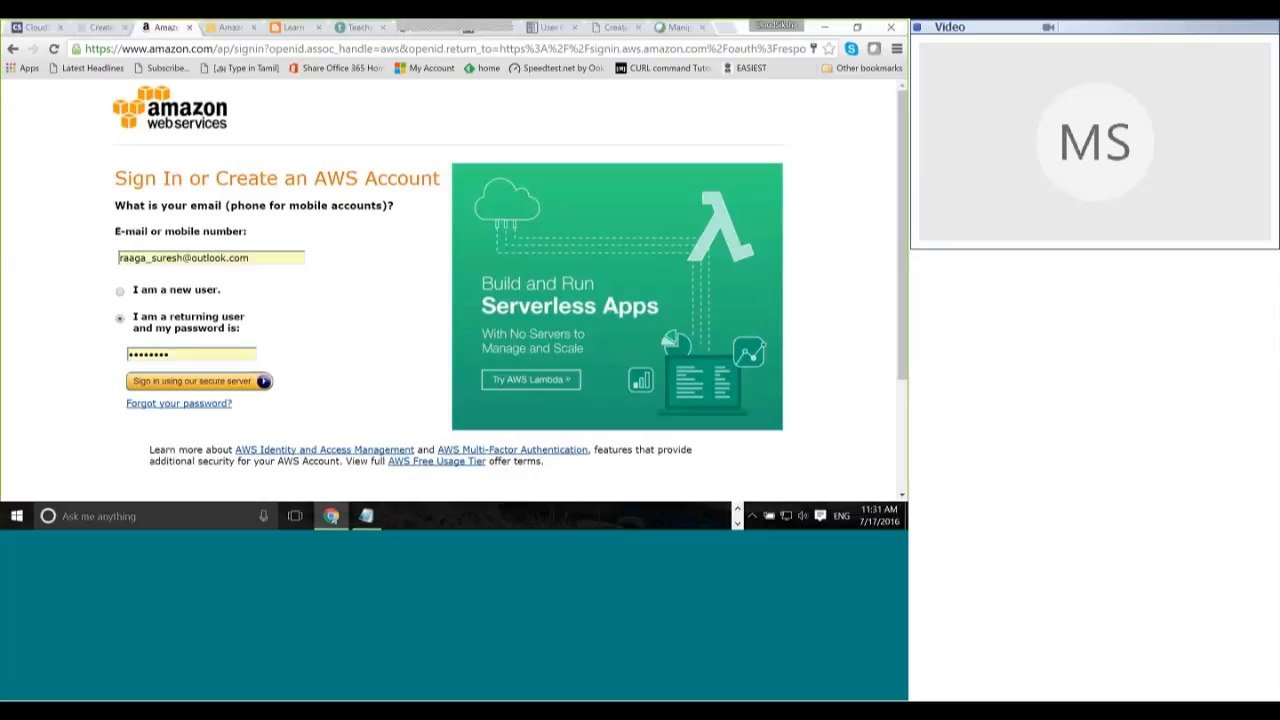
key(Return)
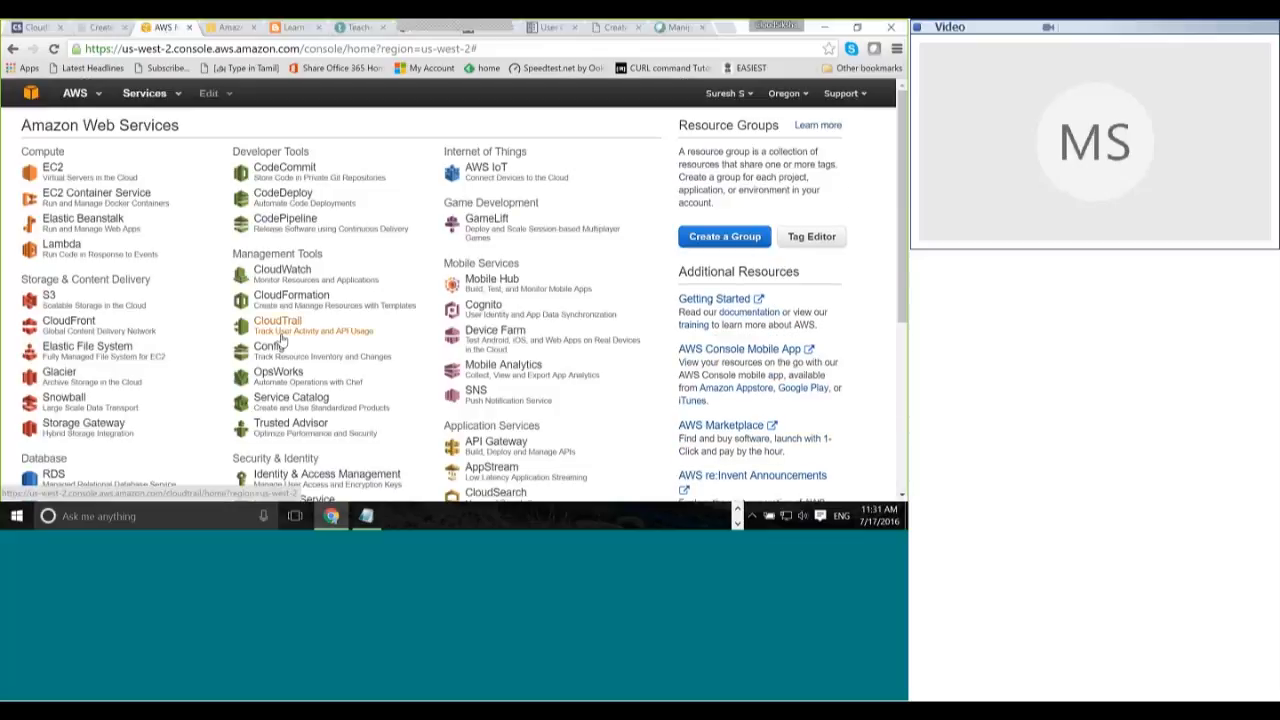
Step: Open Identity & Access Management and copy the IAM users sign-in link
scroll(330, 470, down, 1)
click(366, 406)
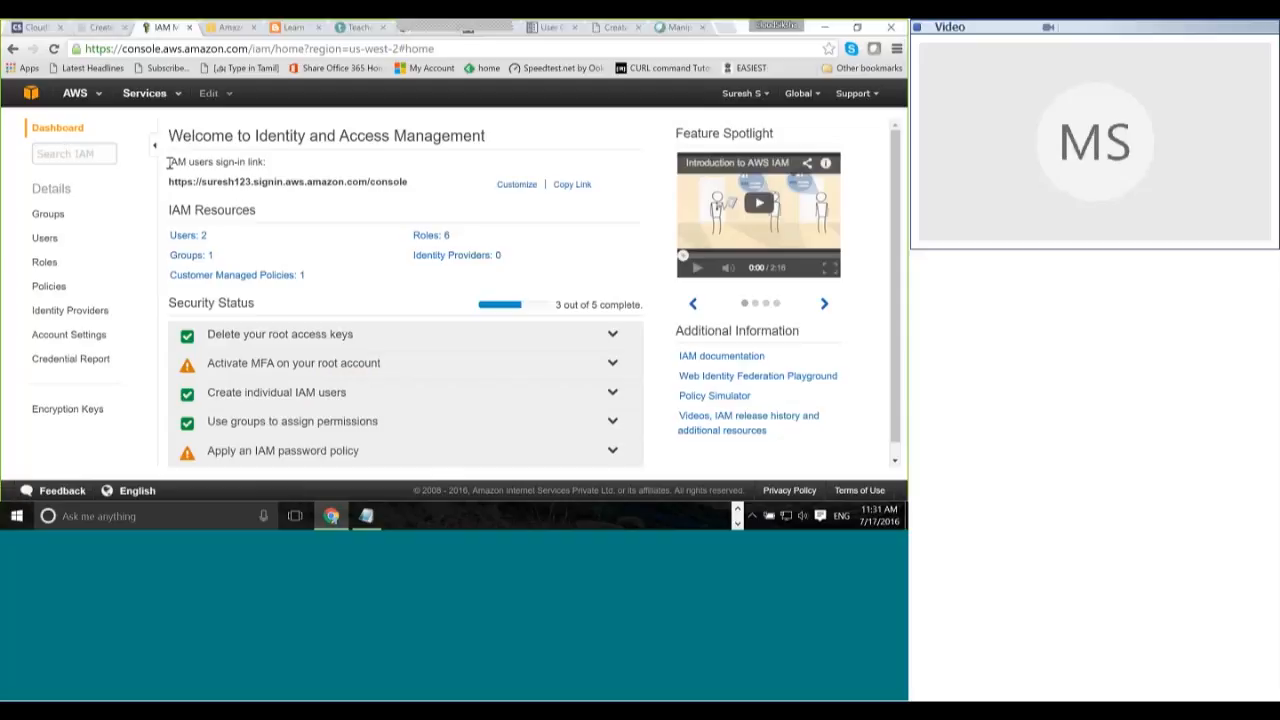
drag(170, 163, 283, 167)
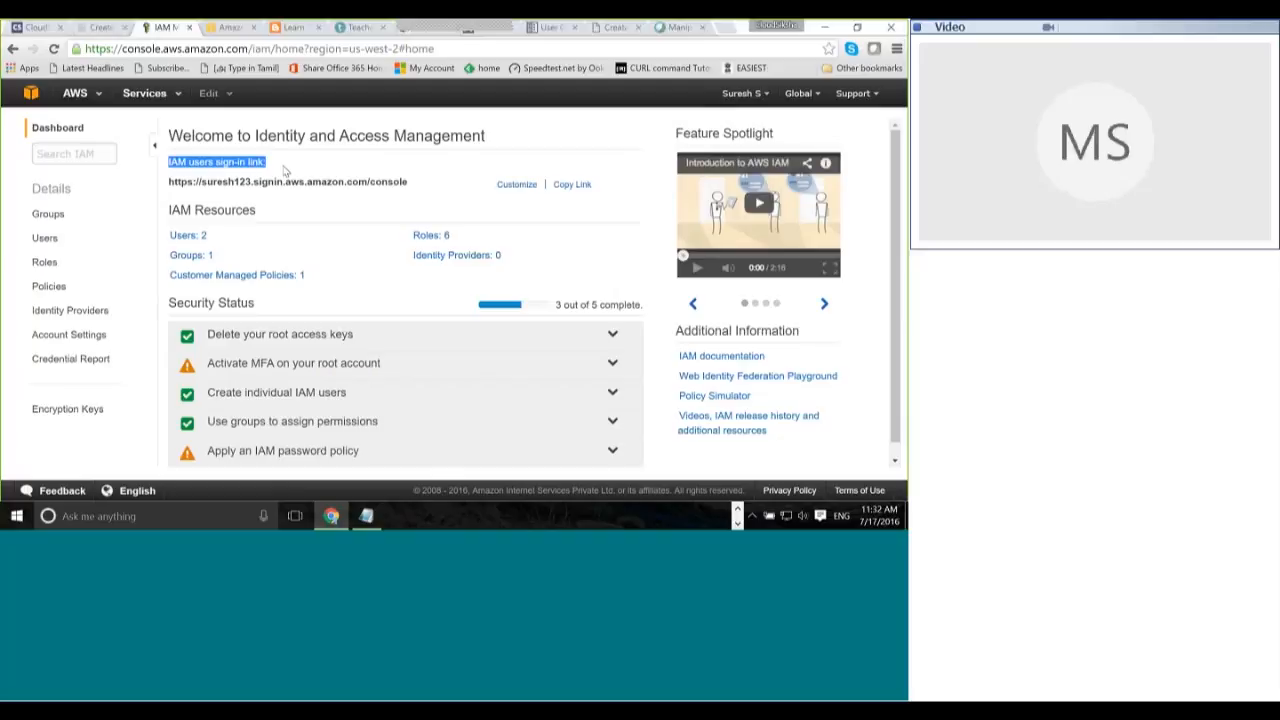
drag(406, 182, 168, 184)
key(ctrl+c)
right_click(228, 184)
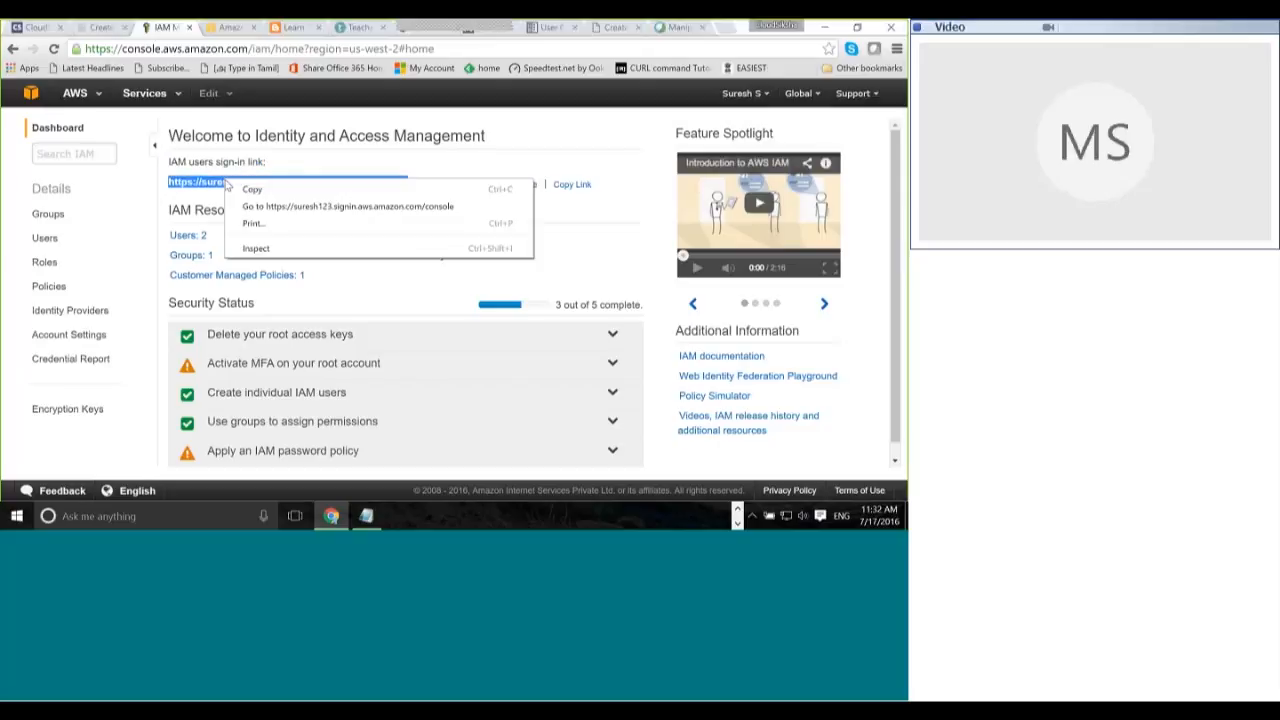
click(268, 191)
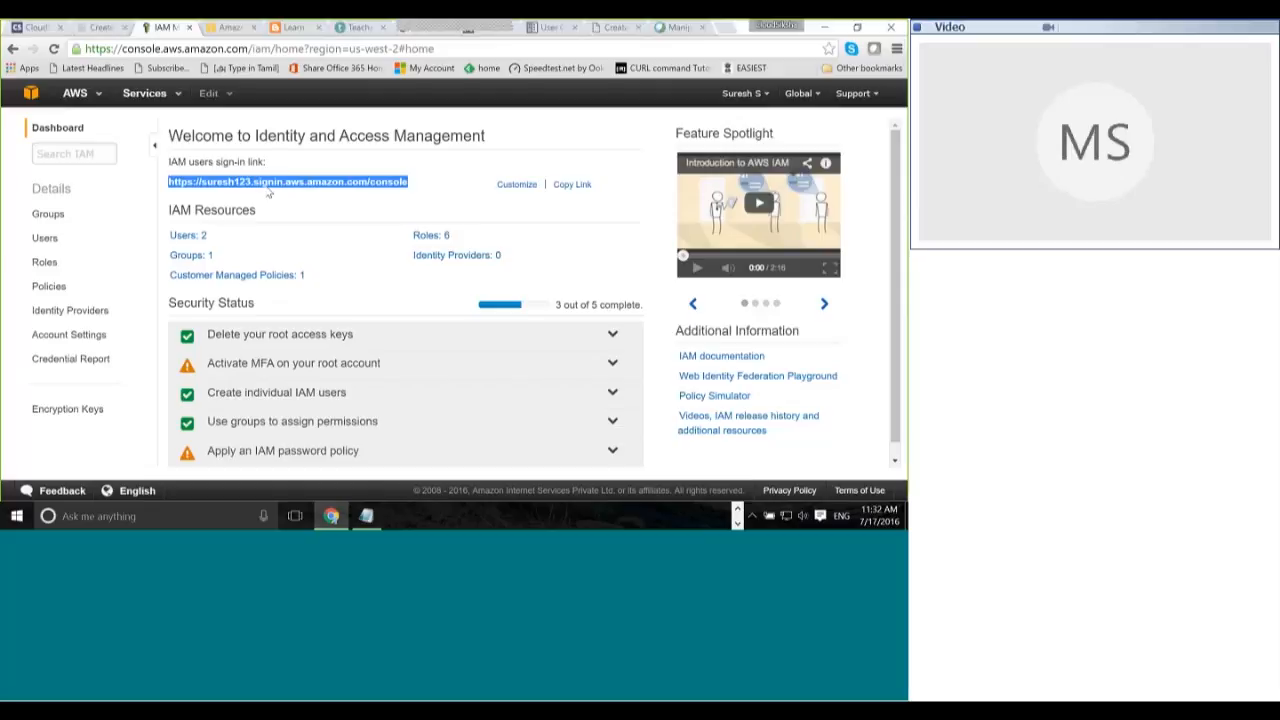
Step: Open the copied IAM users sign-in link in a new incognito window
click(896, 49)
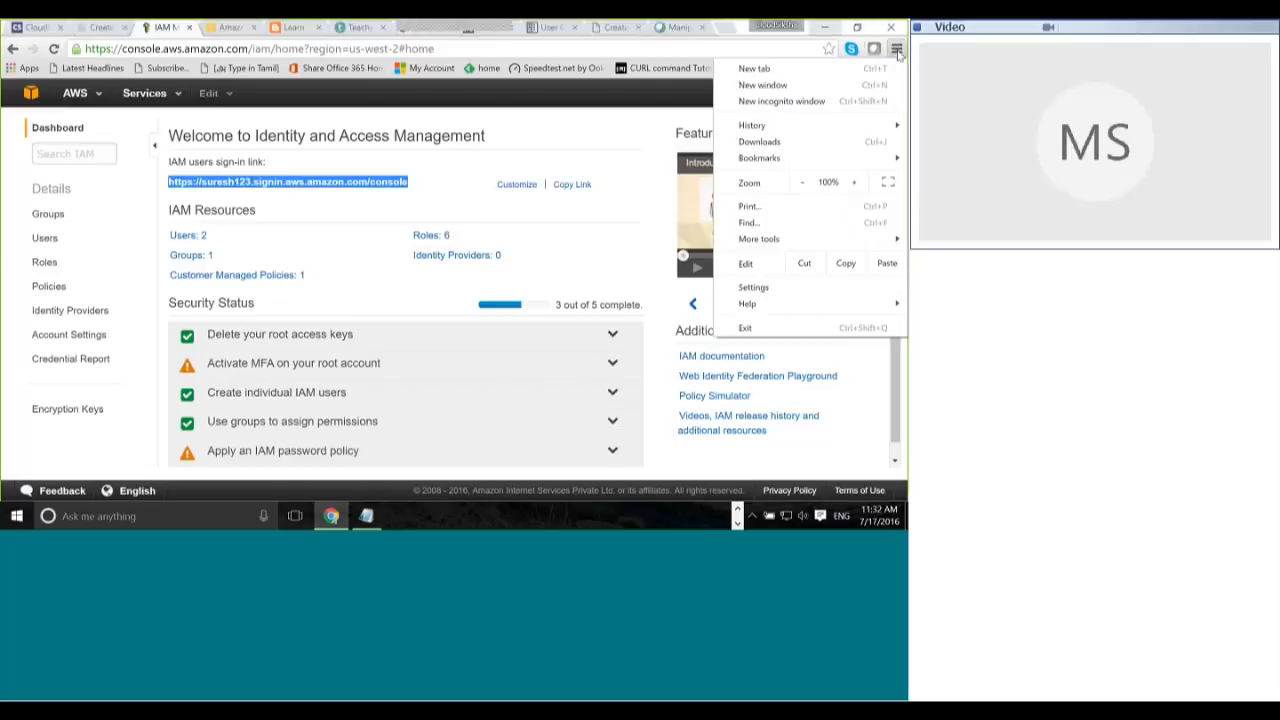
click(783, 102)
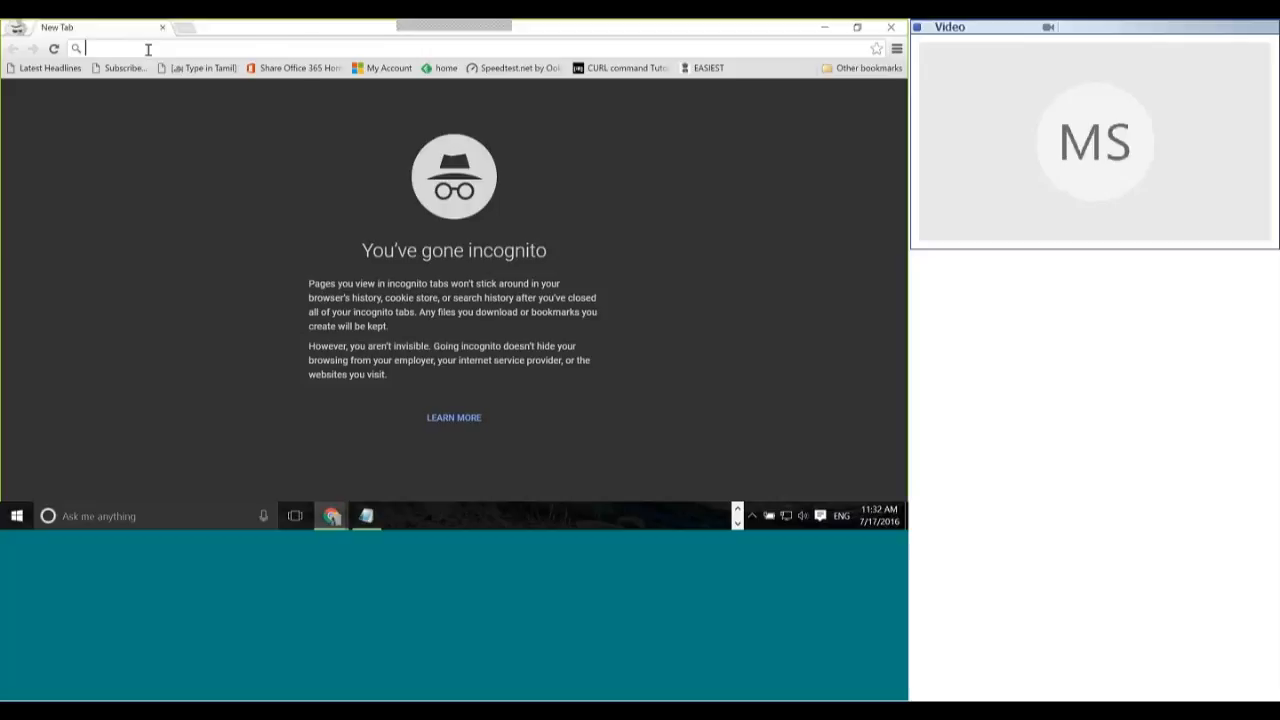
right_click(148, 49)
click(189, 131)
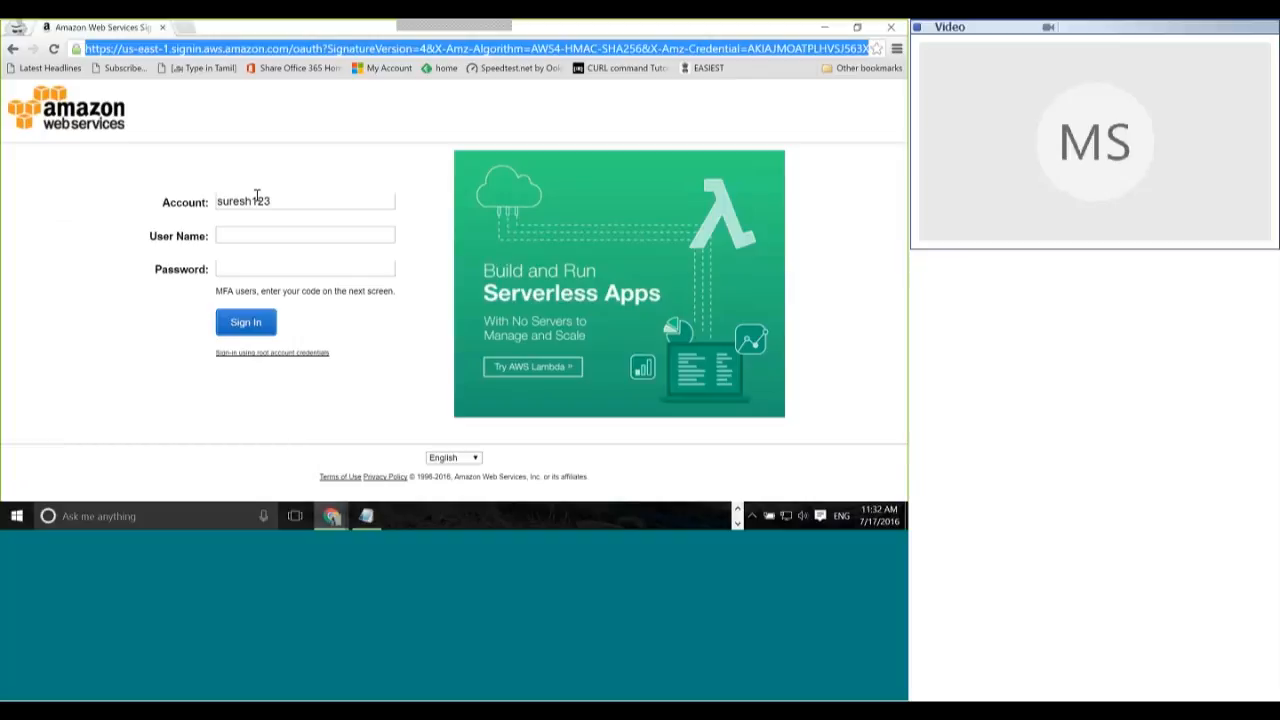
Step: Sign in to the AWS console as the IAM user manipal, entering the user's password
click(240, 236)
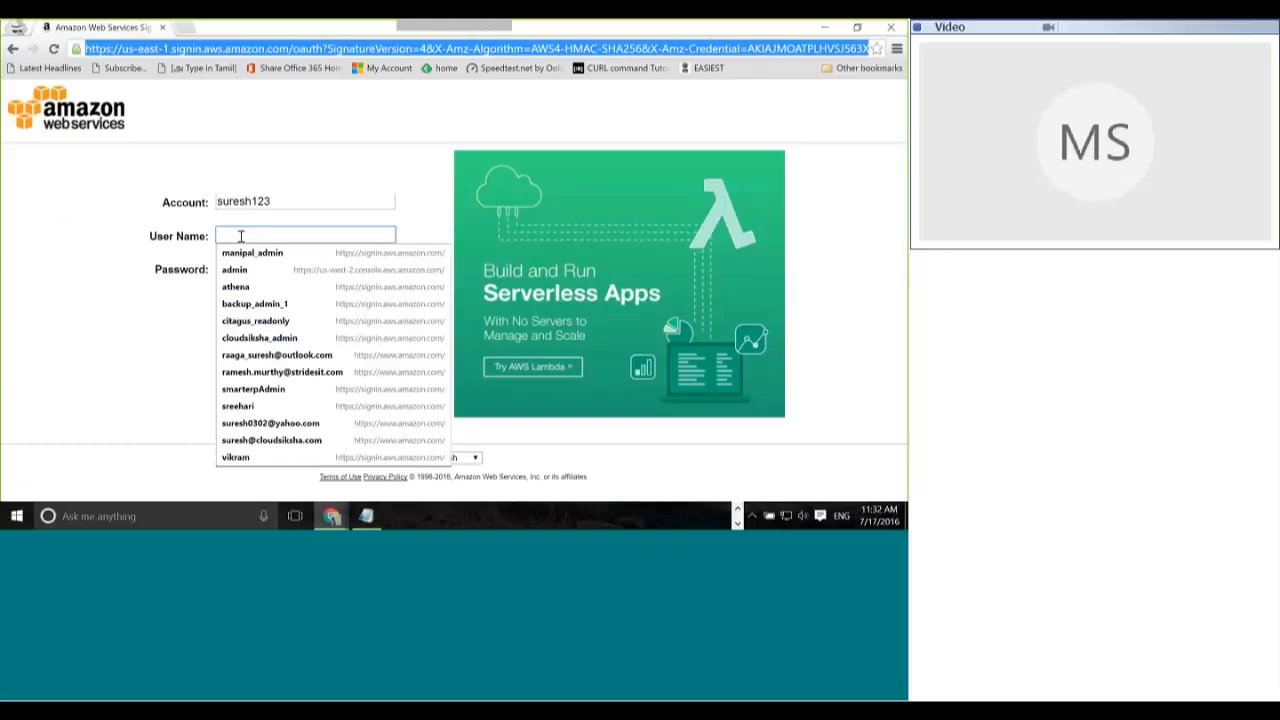
text(manipa)
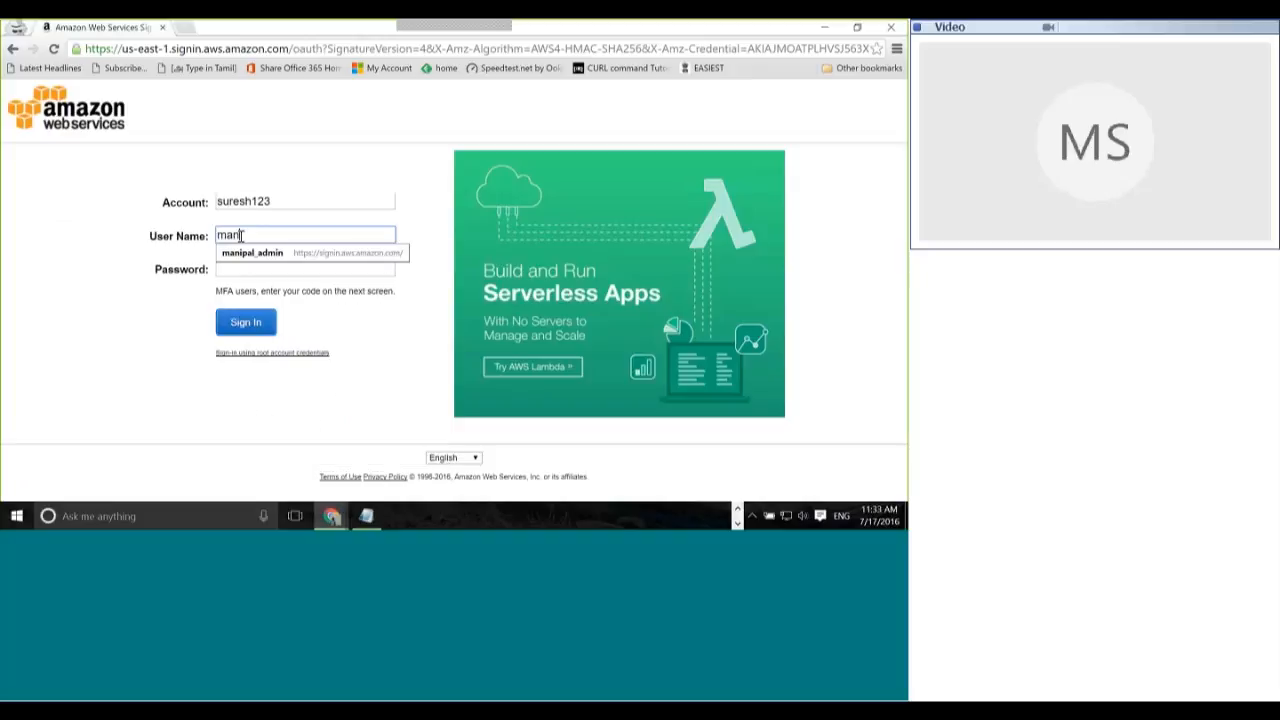
text(l)
key(Tab)
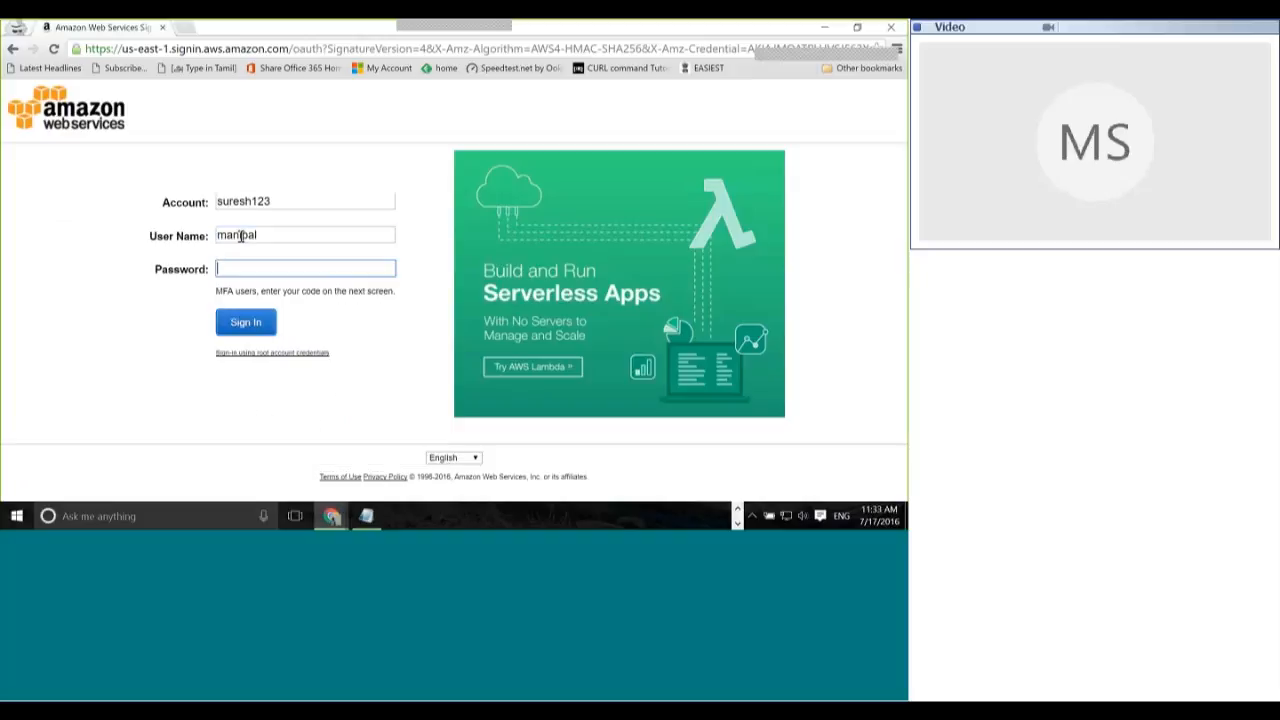
text(••••••••)
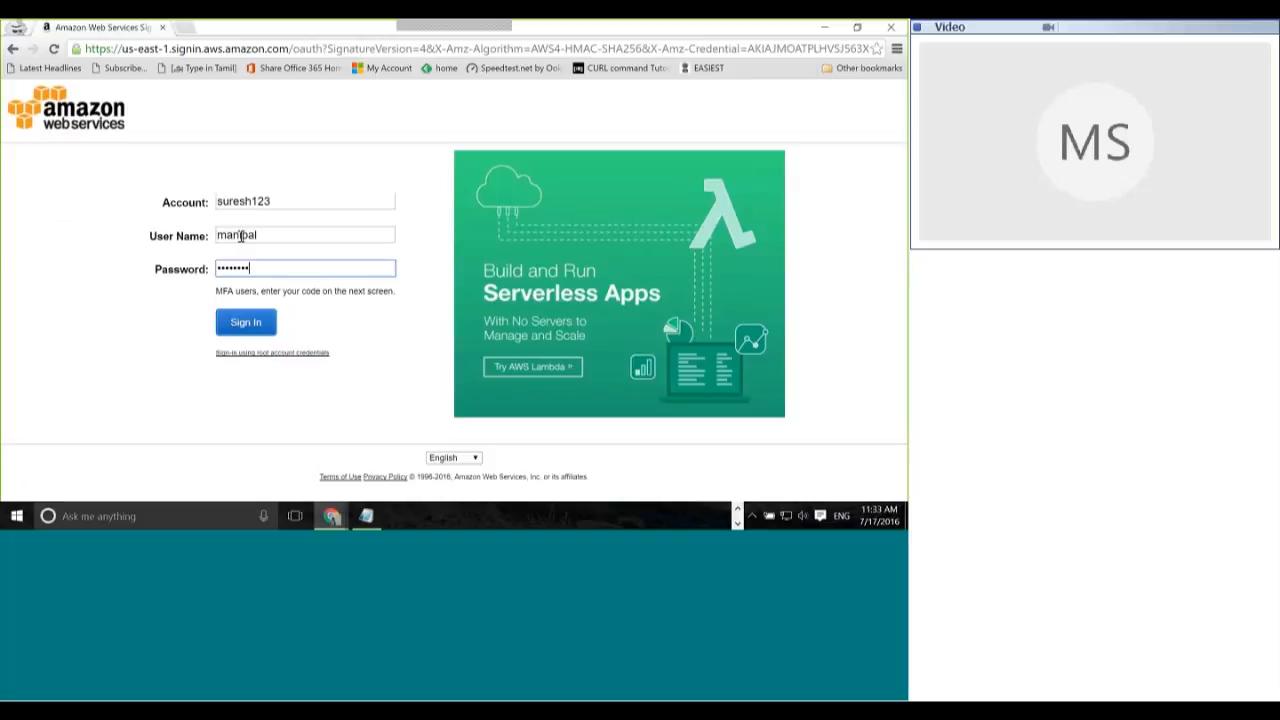
click(257, 326)
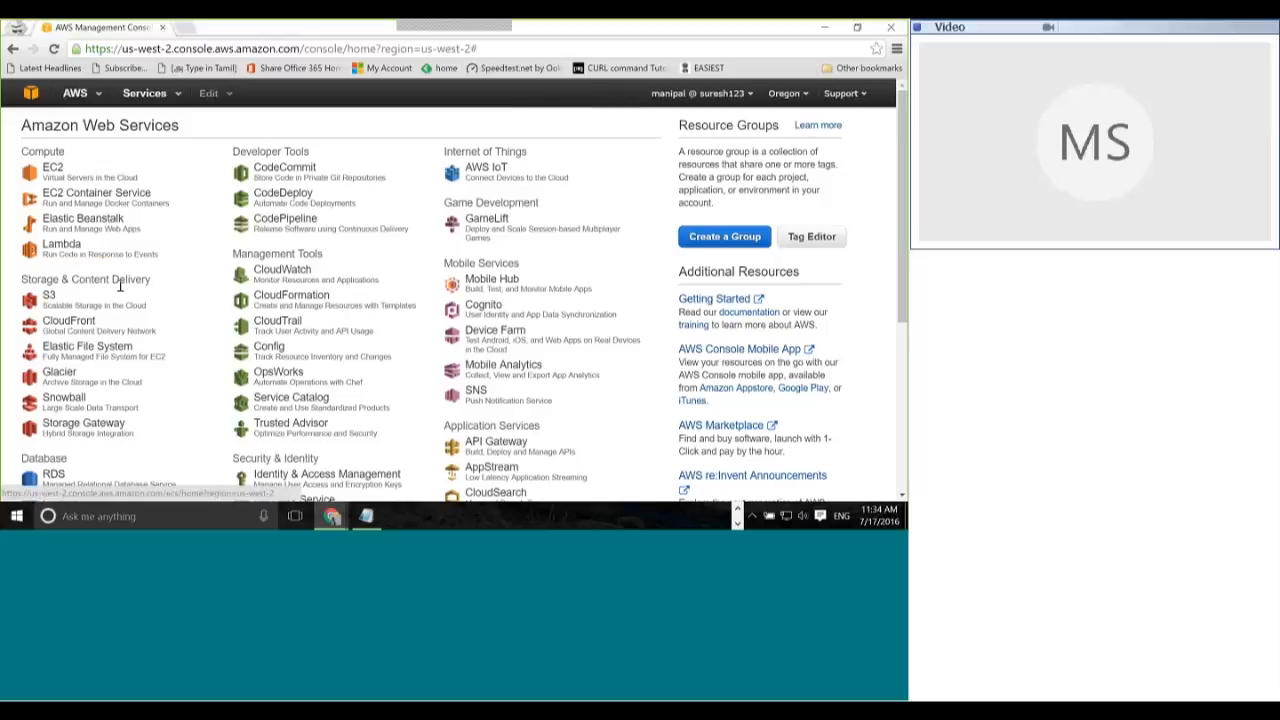
Step: Open the EC2 dashboard and examine which EC2 resources the manipal user is allowed to view
click(52, 168)
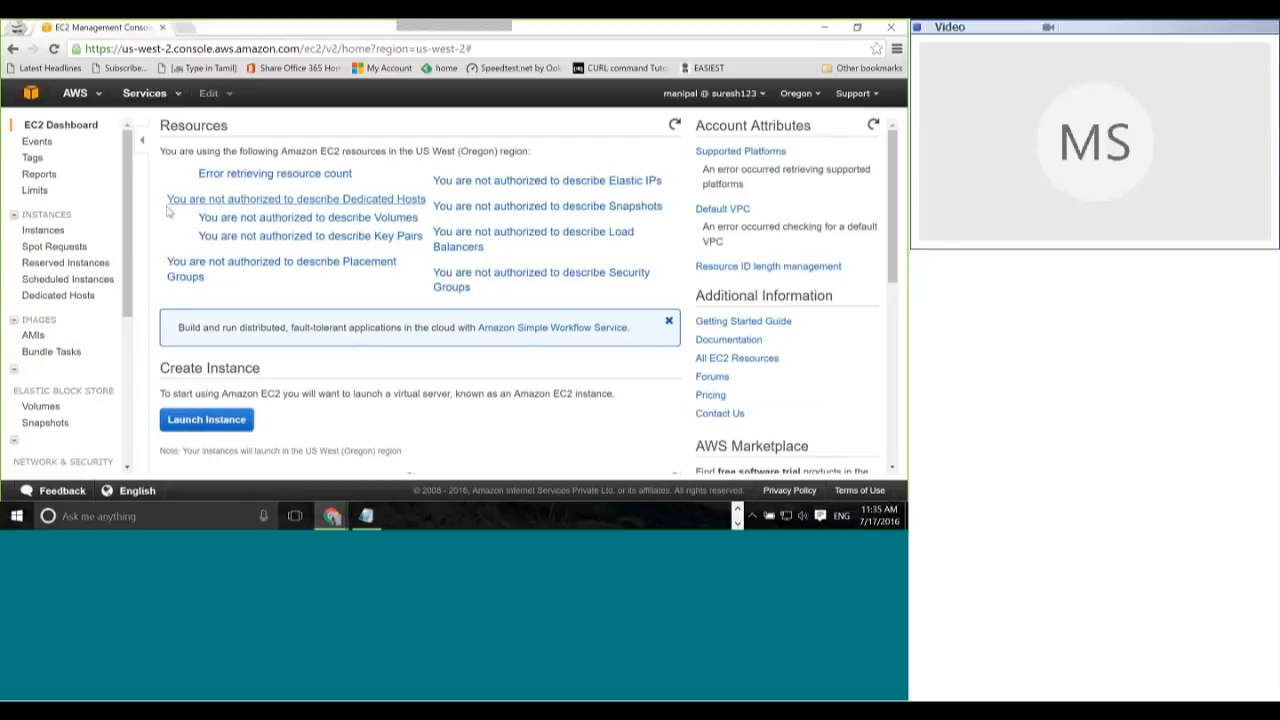
drag(179, 231, 437, 215)
click(317, 286)
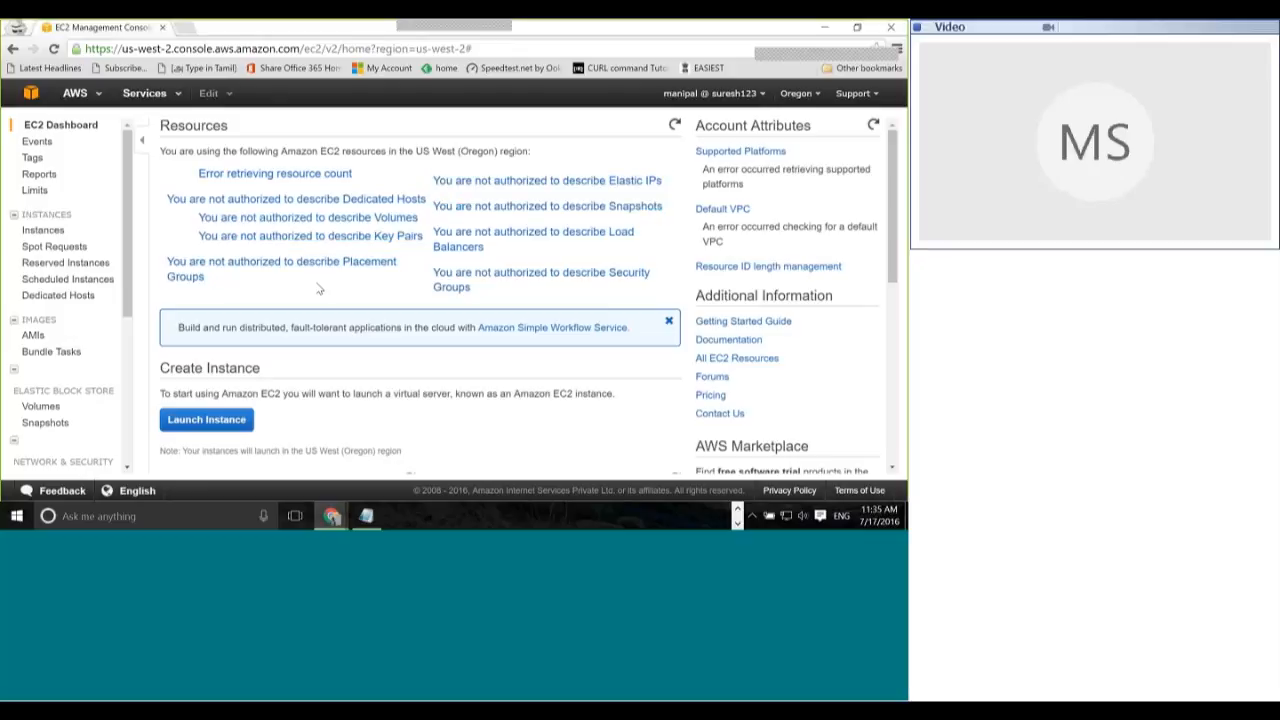
drag(197, 173, 667, 275)
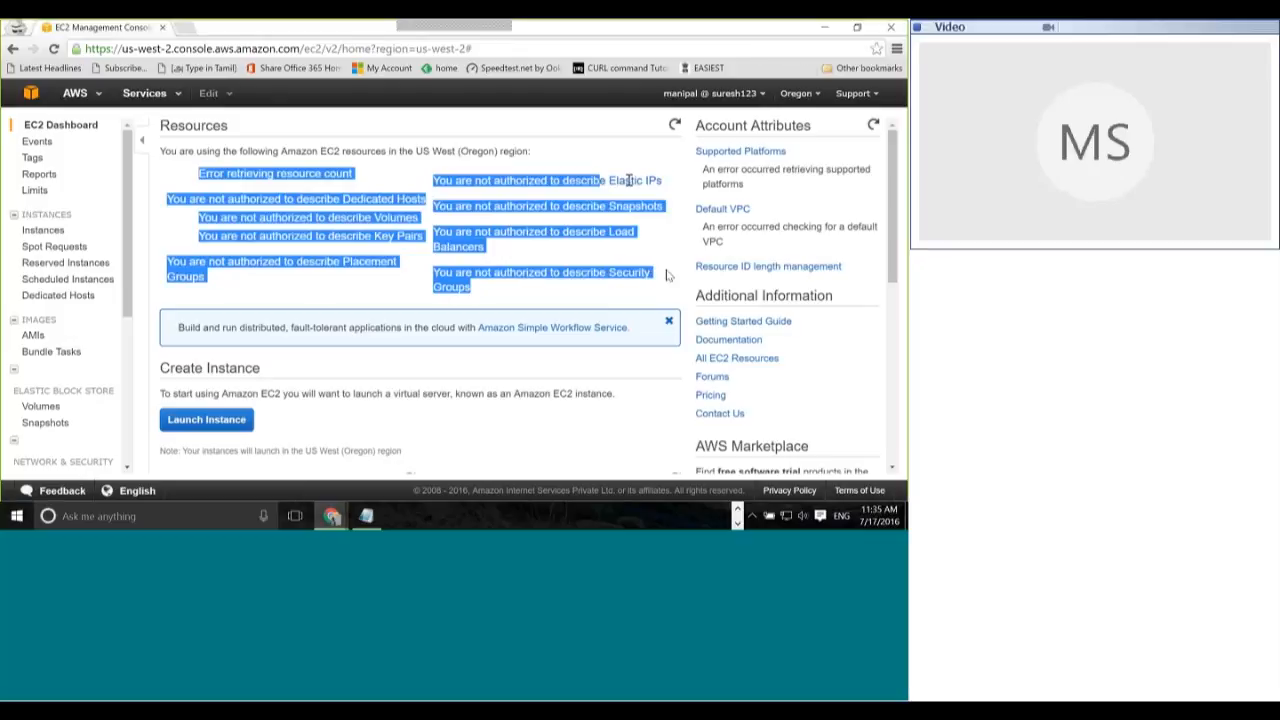
click(659, 430)
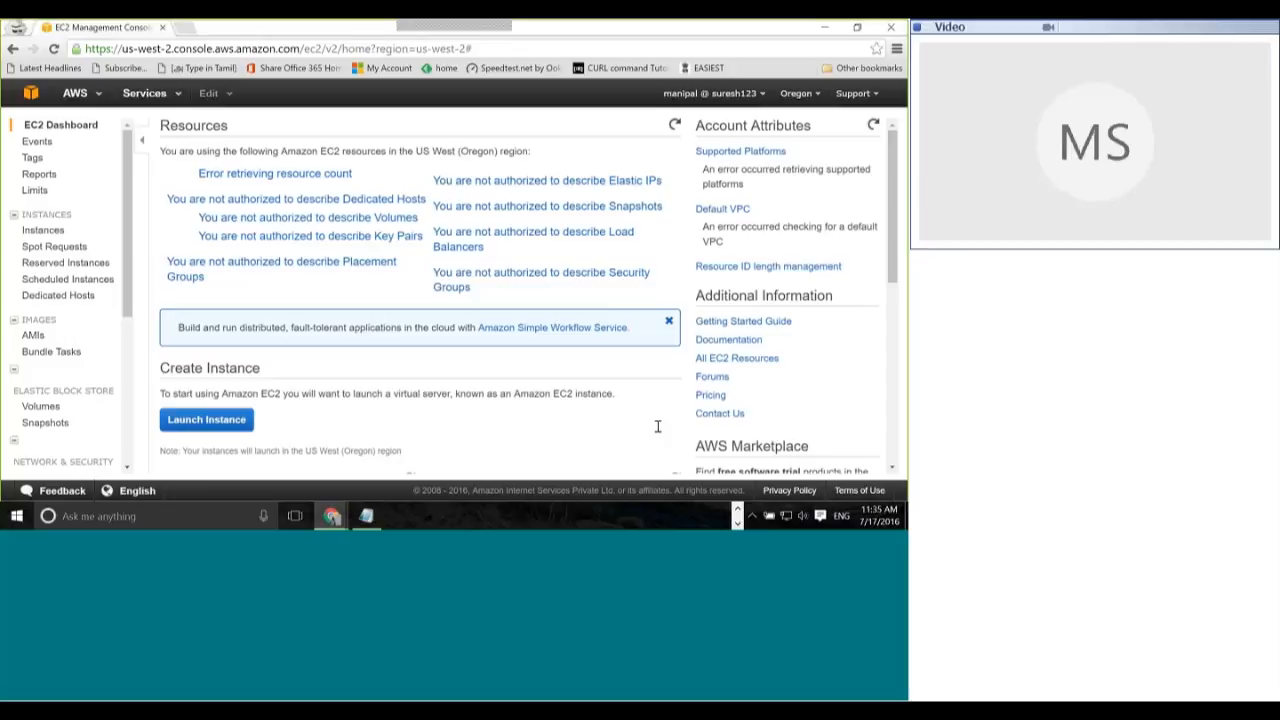
Step: Return to the console home, open S3 and go into the manipalbucket bucket
click(30, 93)
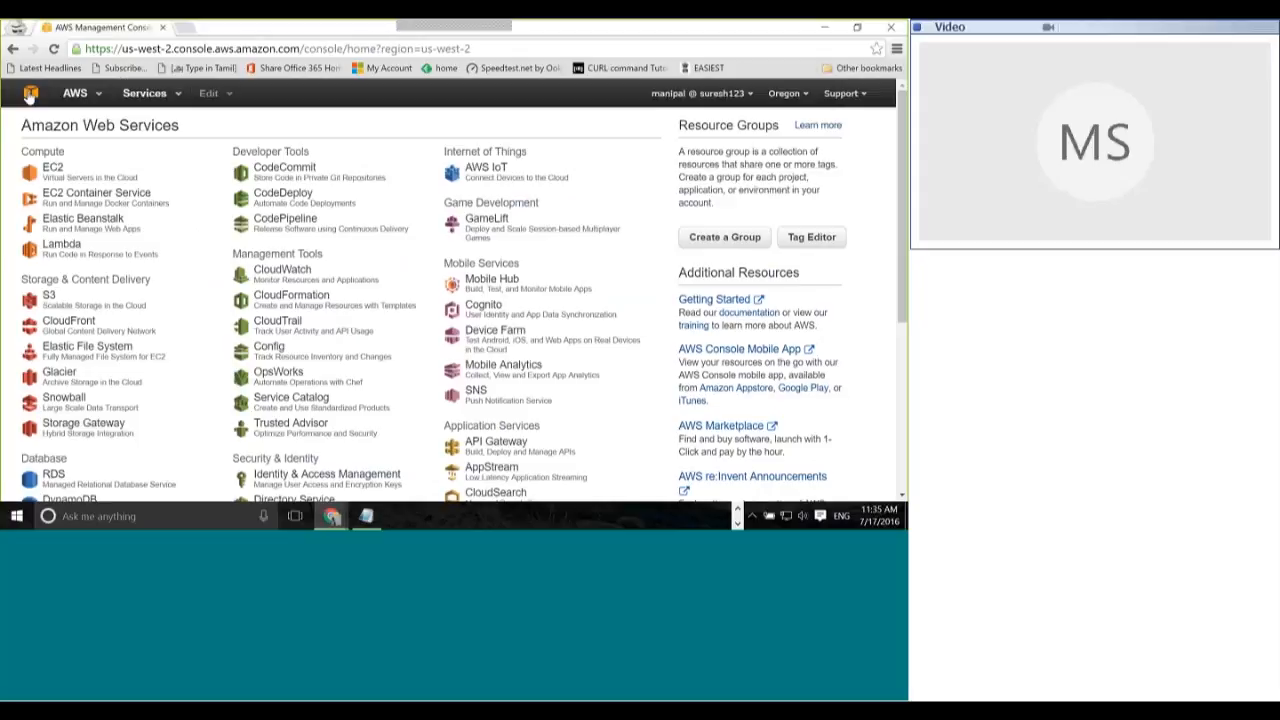
scroll(48, 160, down, 3)
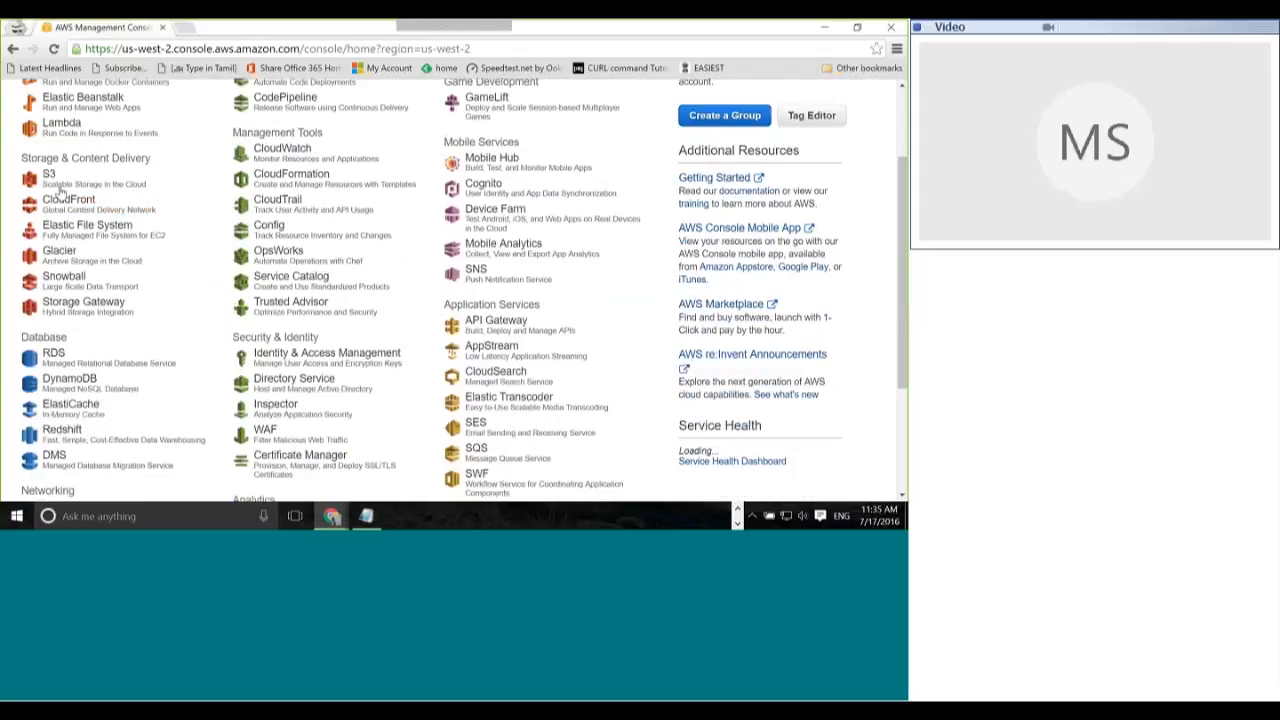
click(48, 158)
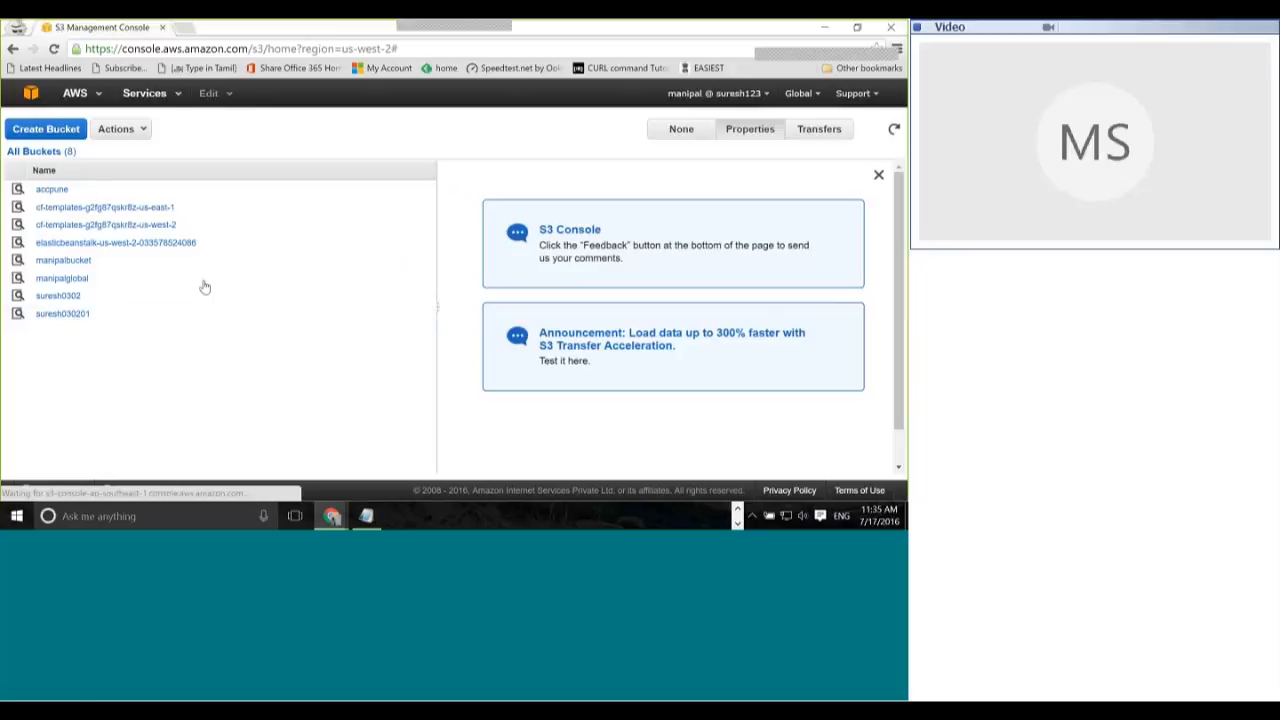
click(72, 263)
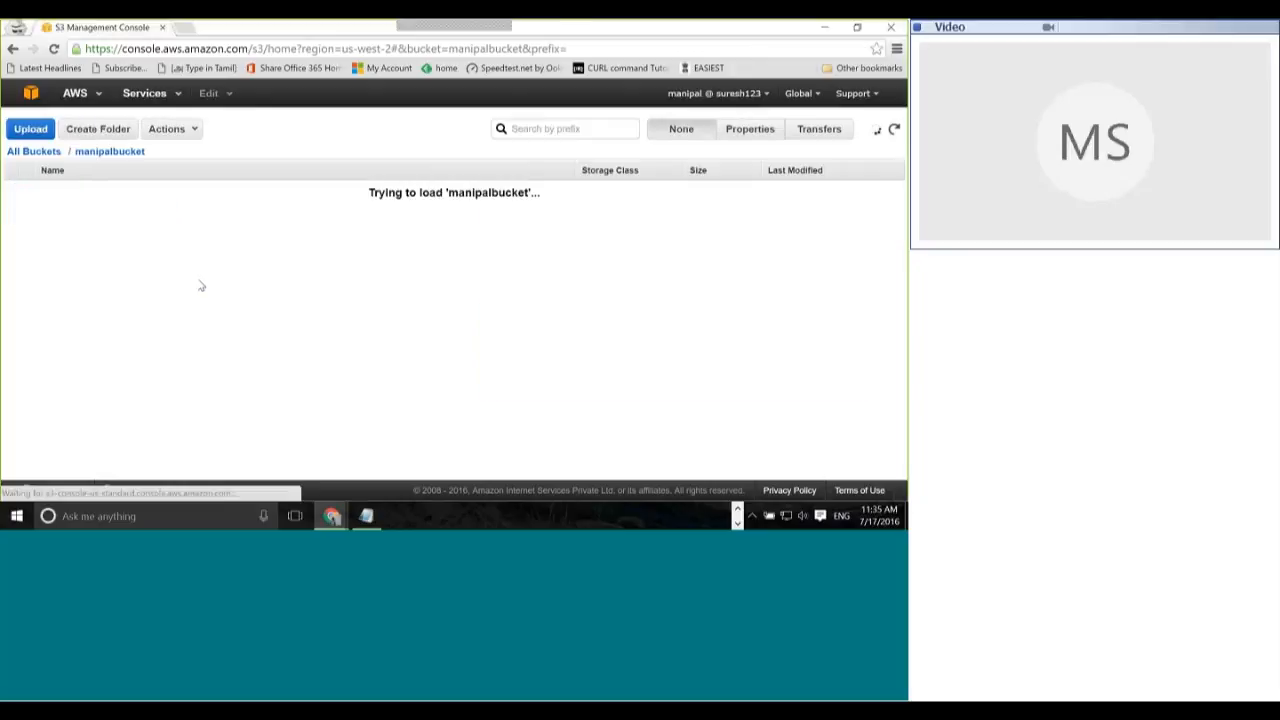
Step: Upload desert.jpg from the Pictures folder to the manipalbucket bucket
click(30, 130)
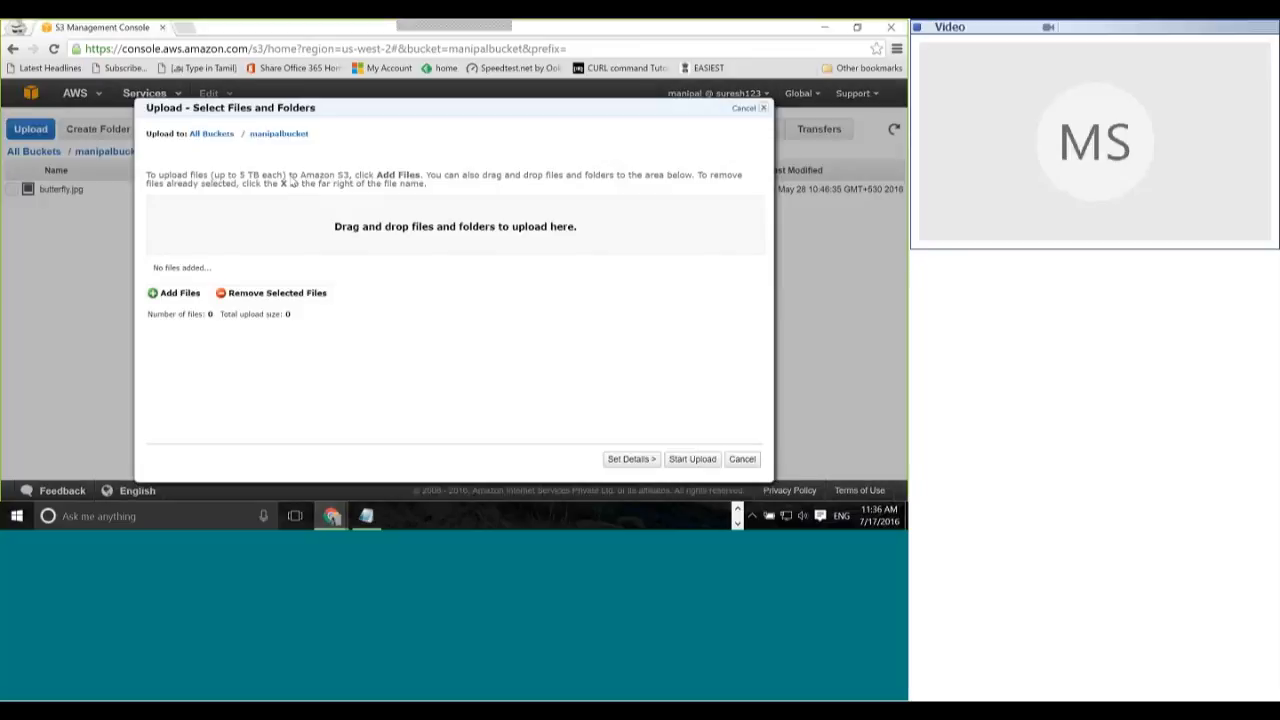
click(686, 466)
click(180, 293)
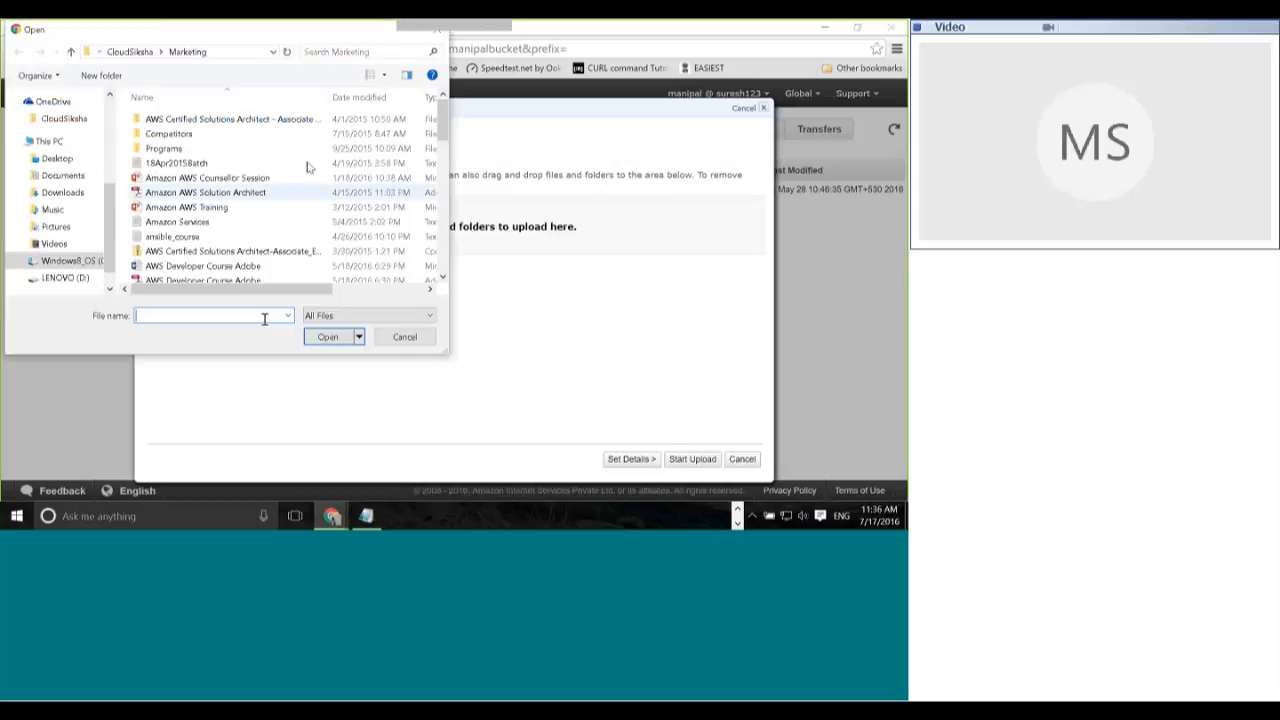
click(56, 229)
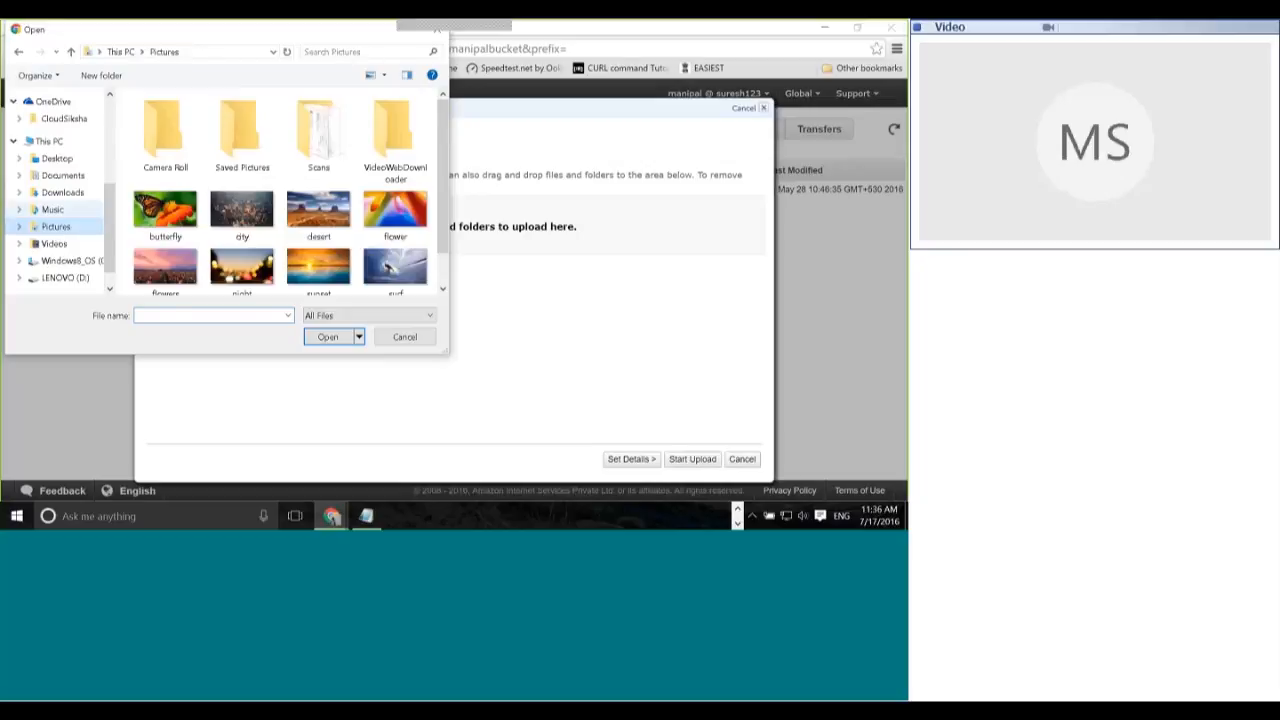
double_click(318, 212)
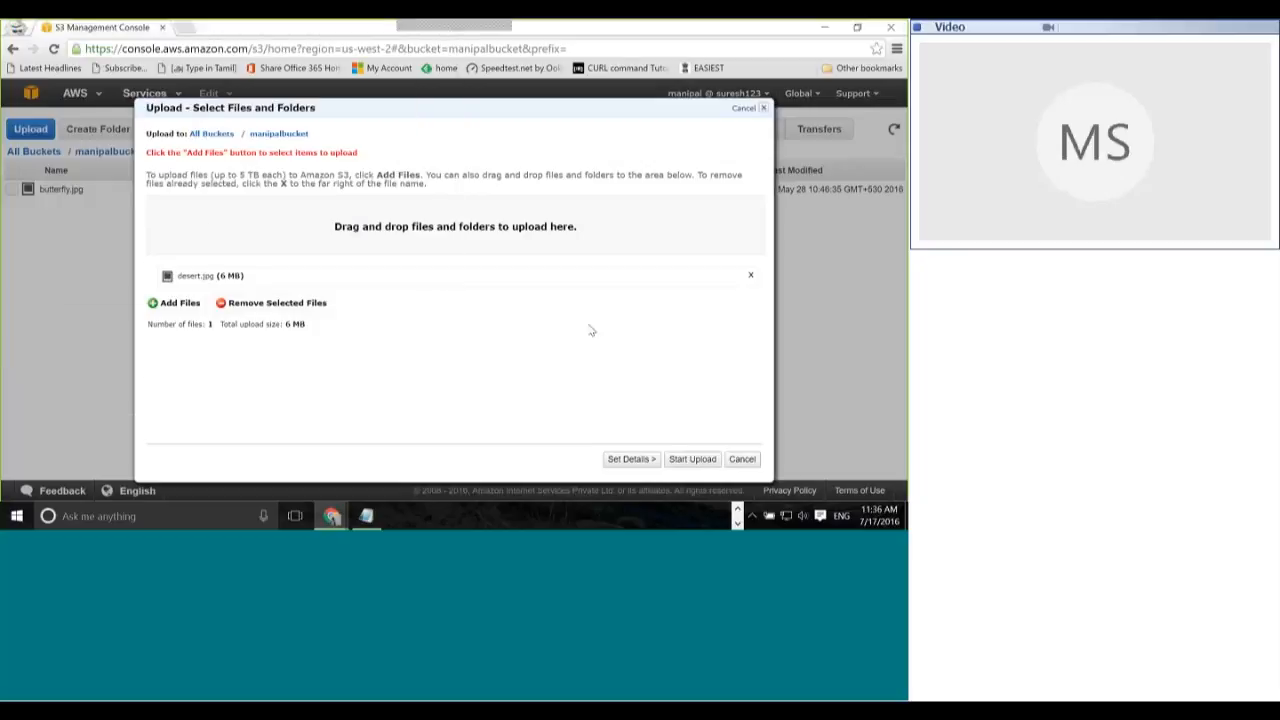
click(692, 459)
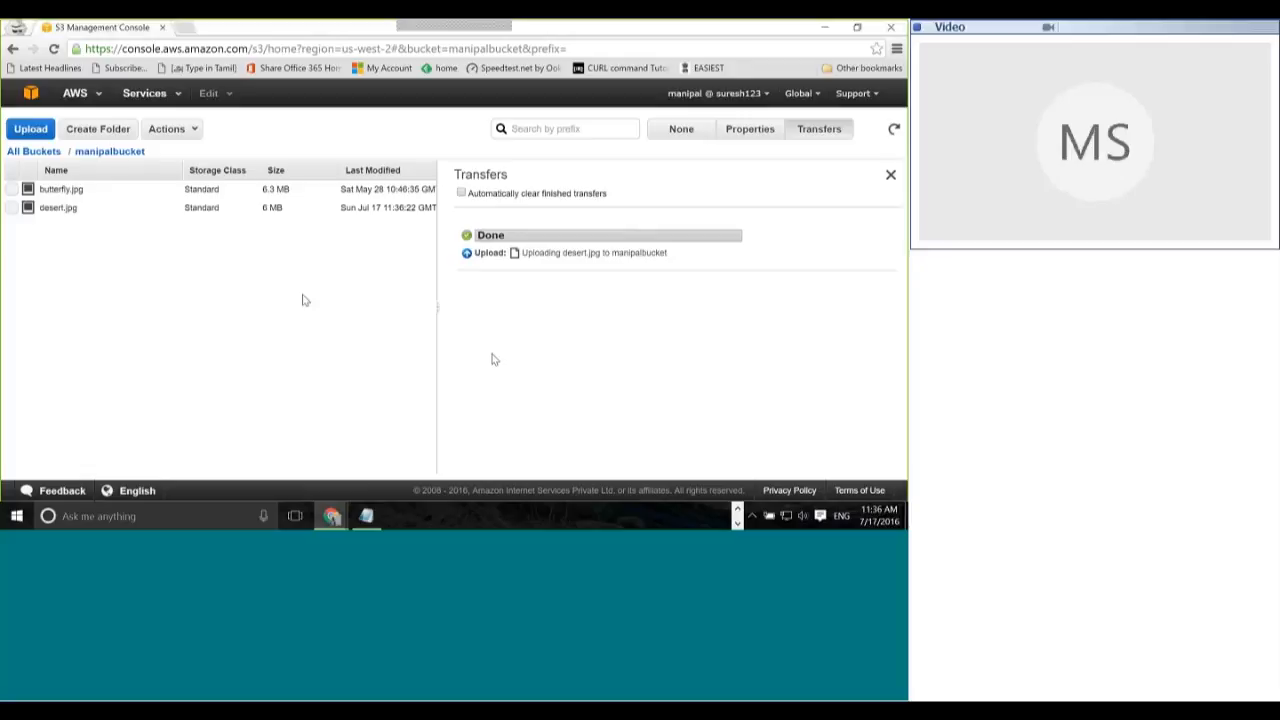
Step: Delete desert.jpg from manipalbucket and confirm the deletion
click(13, 208)
click(166, 129)
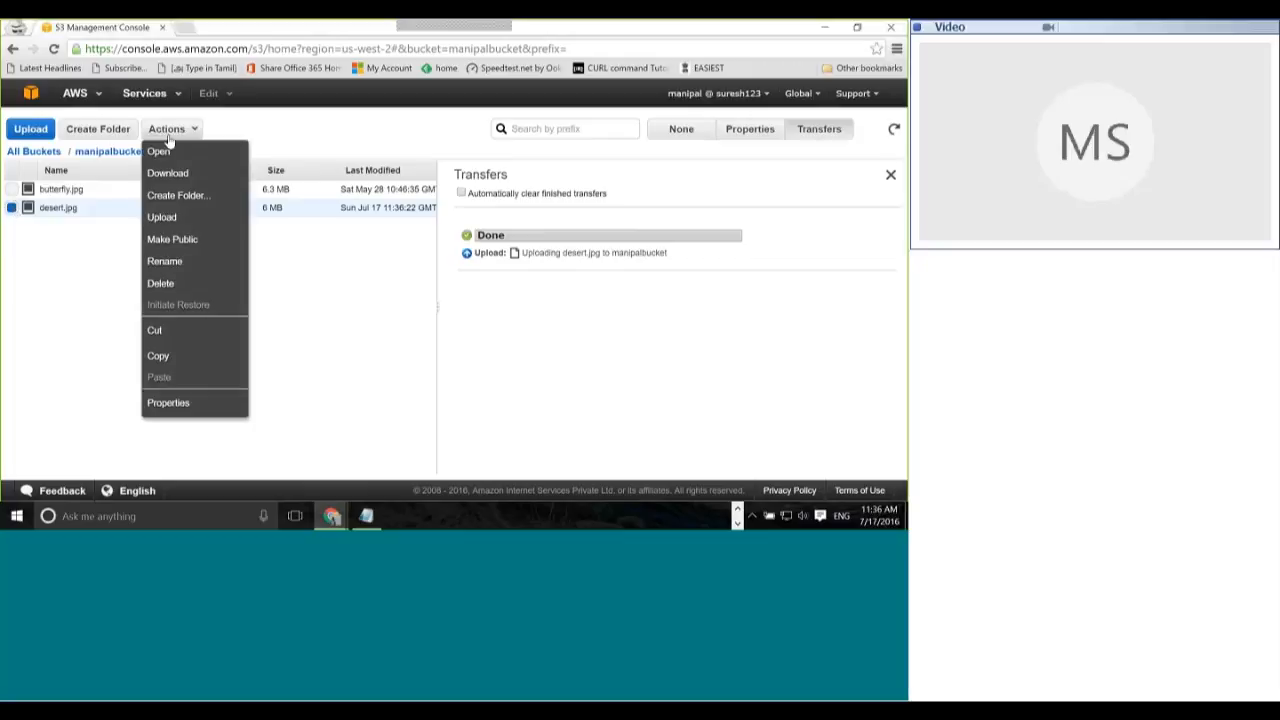
click(176, 288)
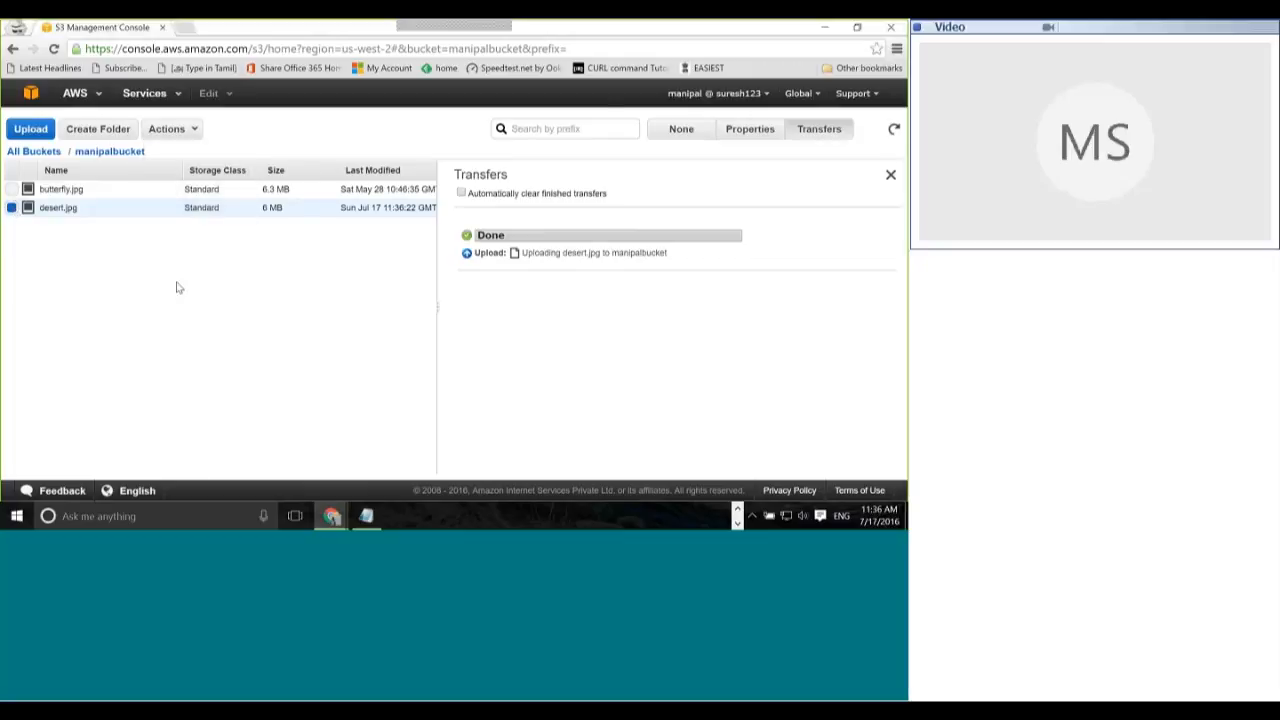
click(507, 141)
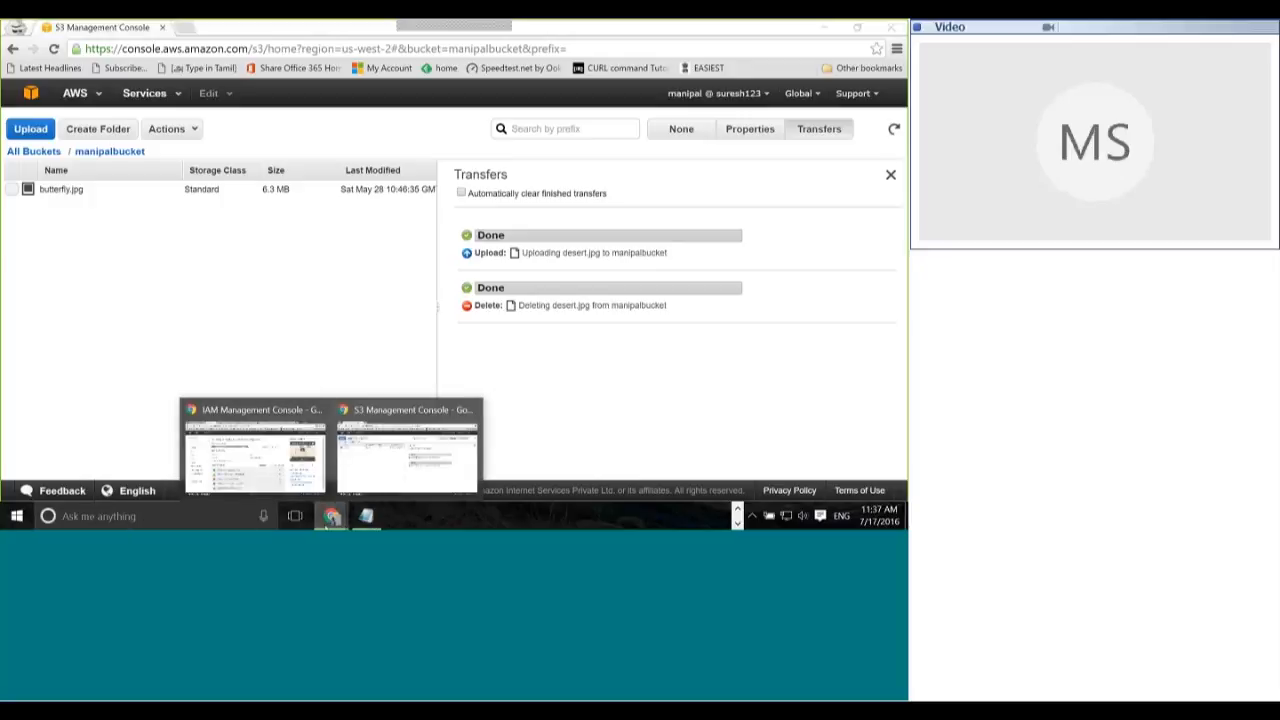
Step: Sign out of the manipal IAM user's session and reopen the copied IAM users sign-in link
click(746, 96)
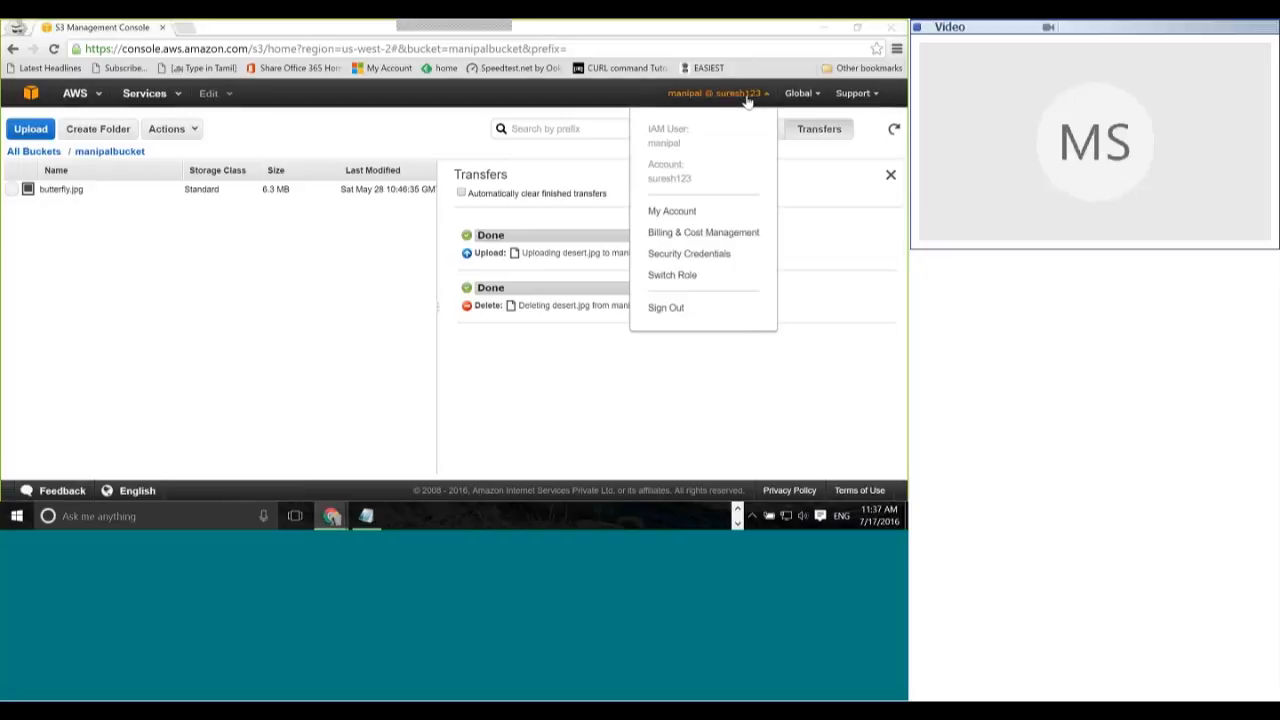
click(668, 308)
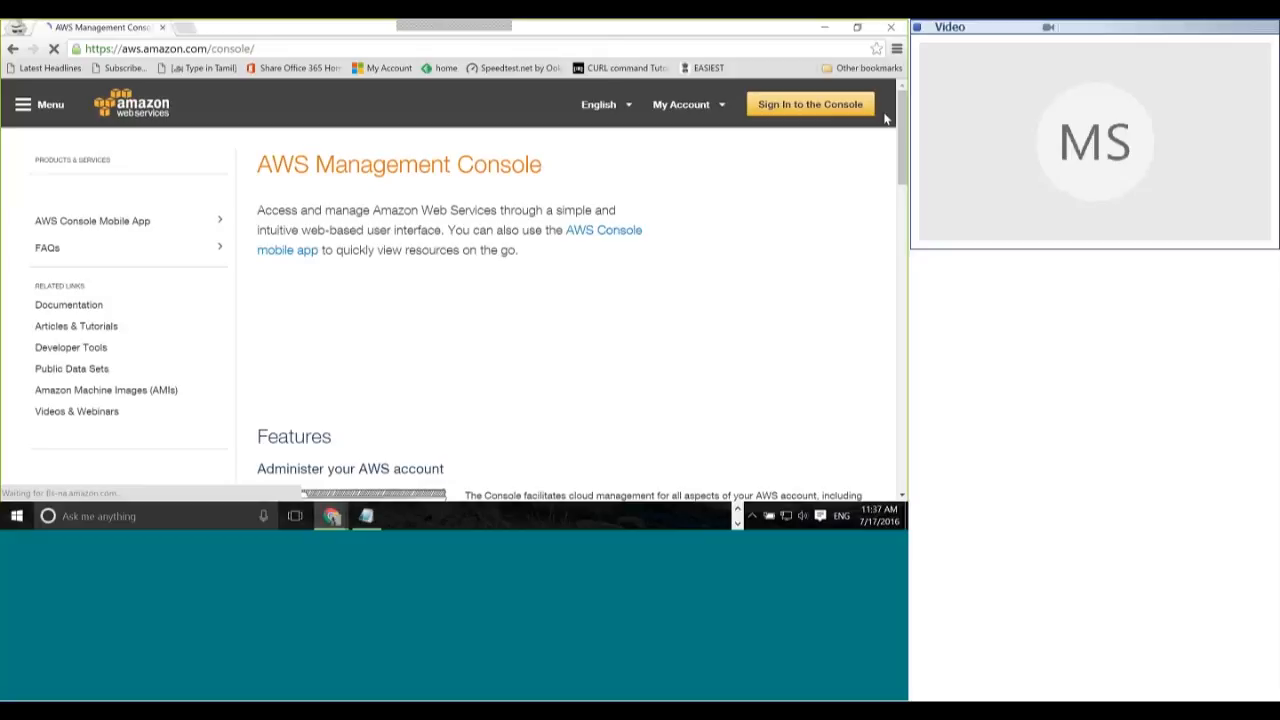
click(193, 48)
right_click(193, 48)
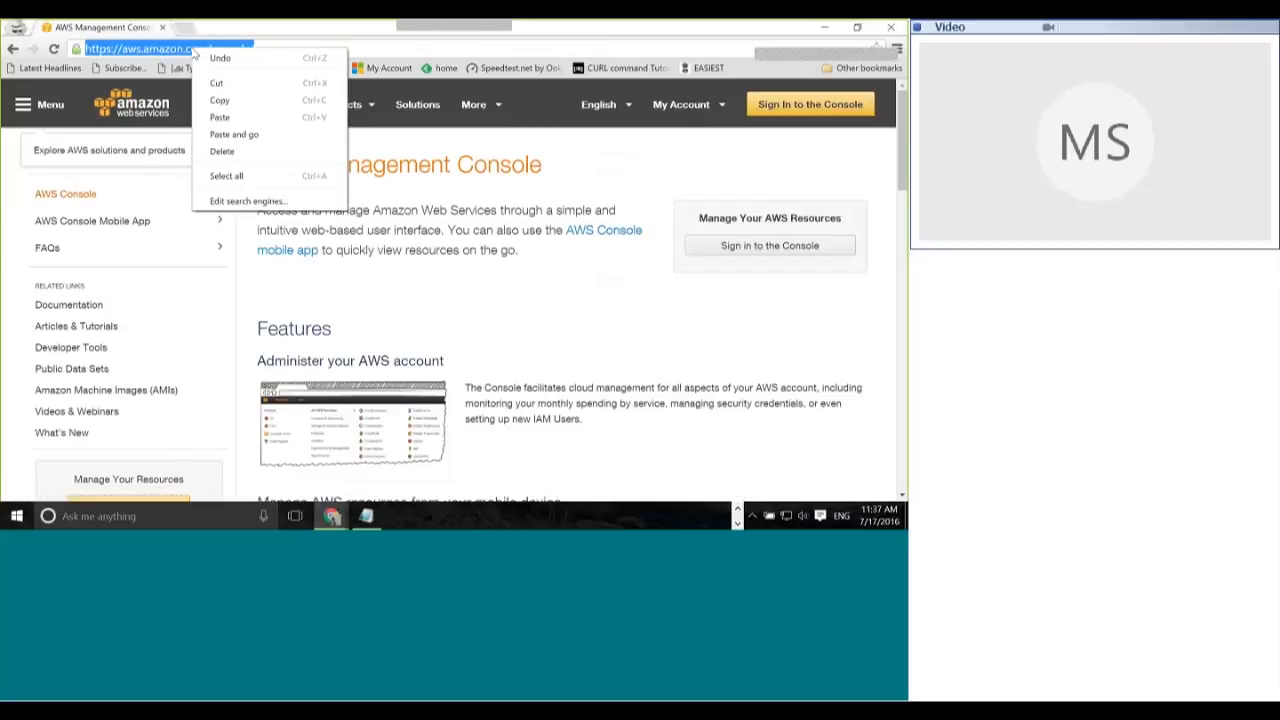
click(248, 134)
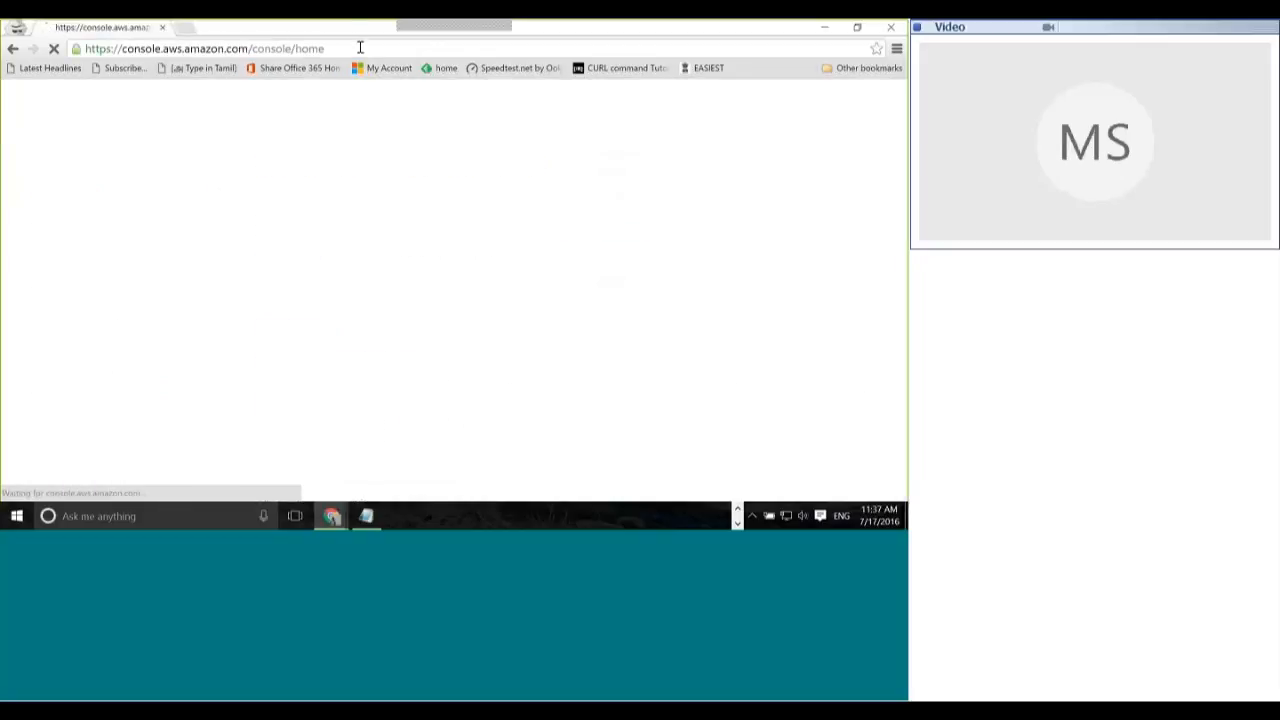
click(360, 47)
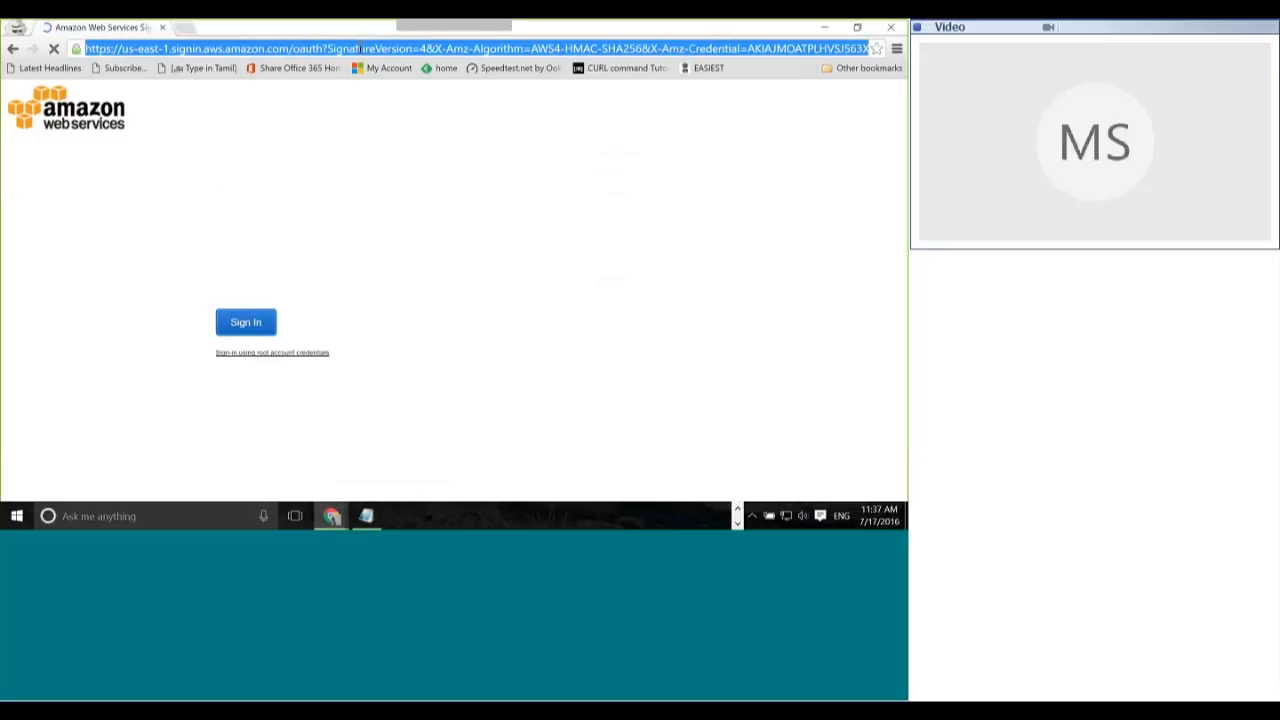
click(251, 237)
click(34, 308)
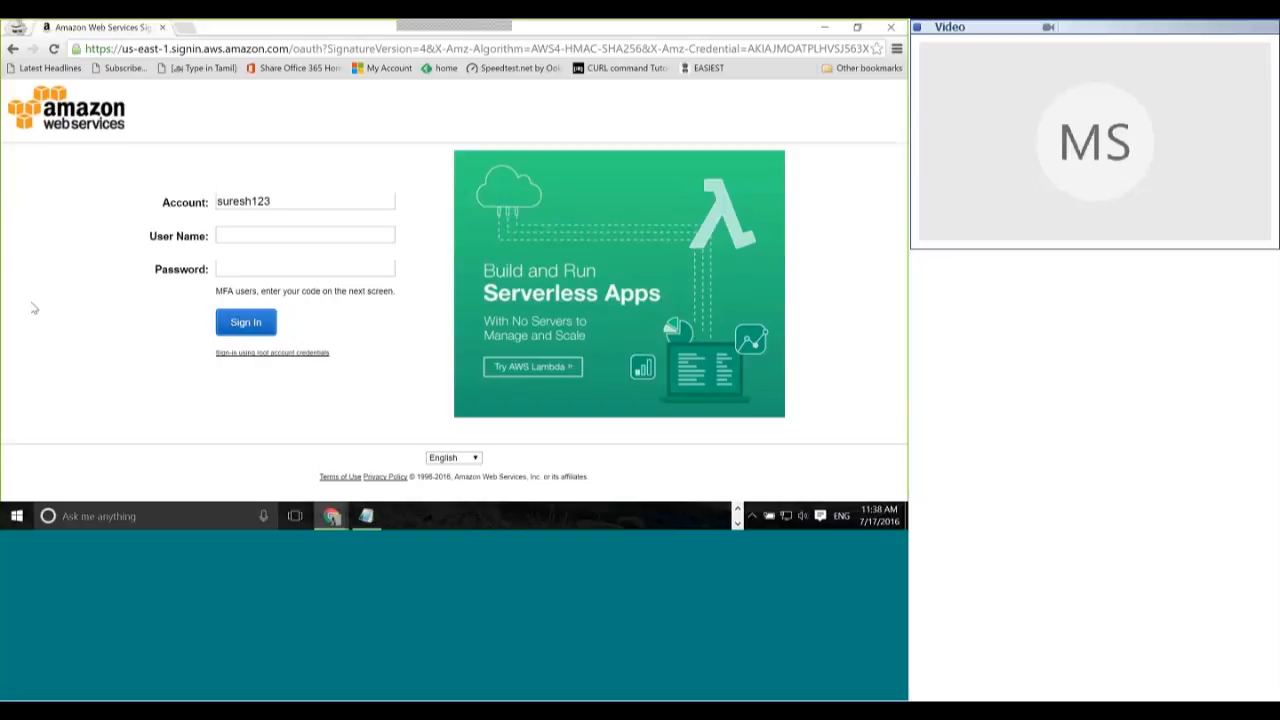
Step: Open the sign-in form for root account credentials and examine its e-mail field
click(242, 355)
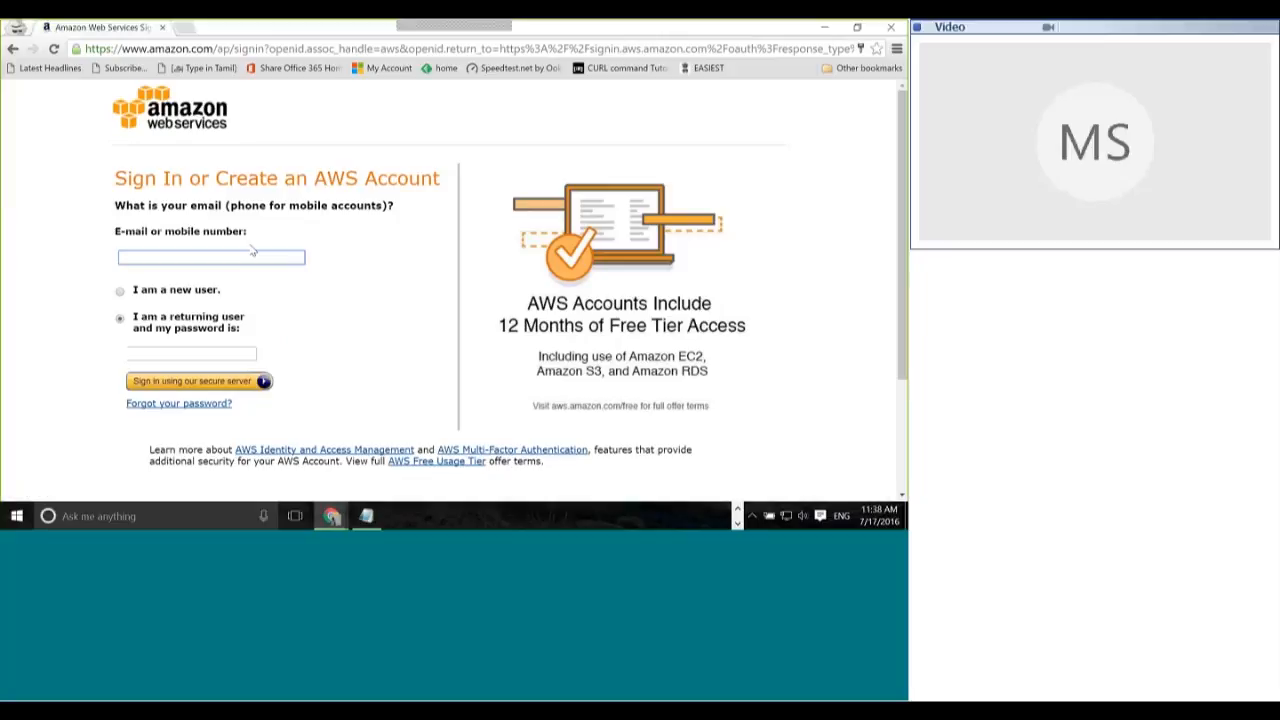
click(179, 258)
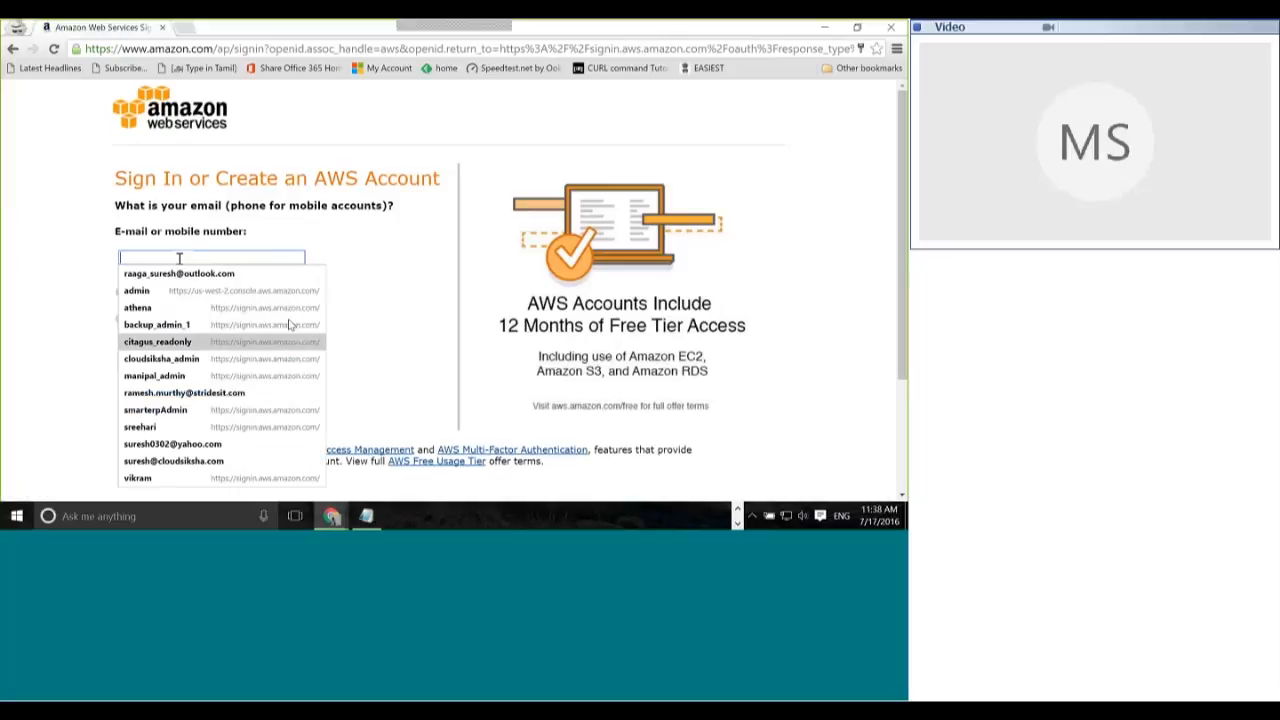
click(369, 286)
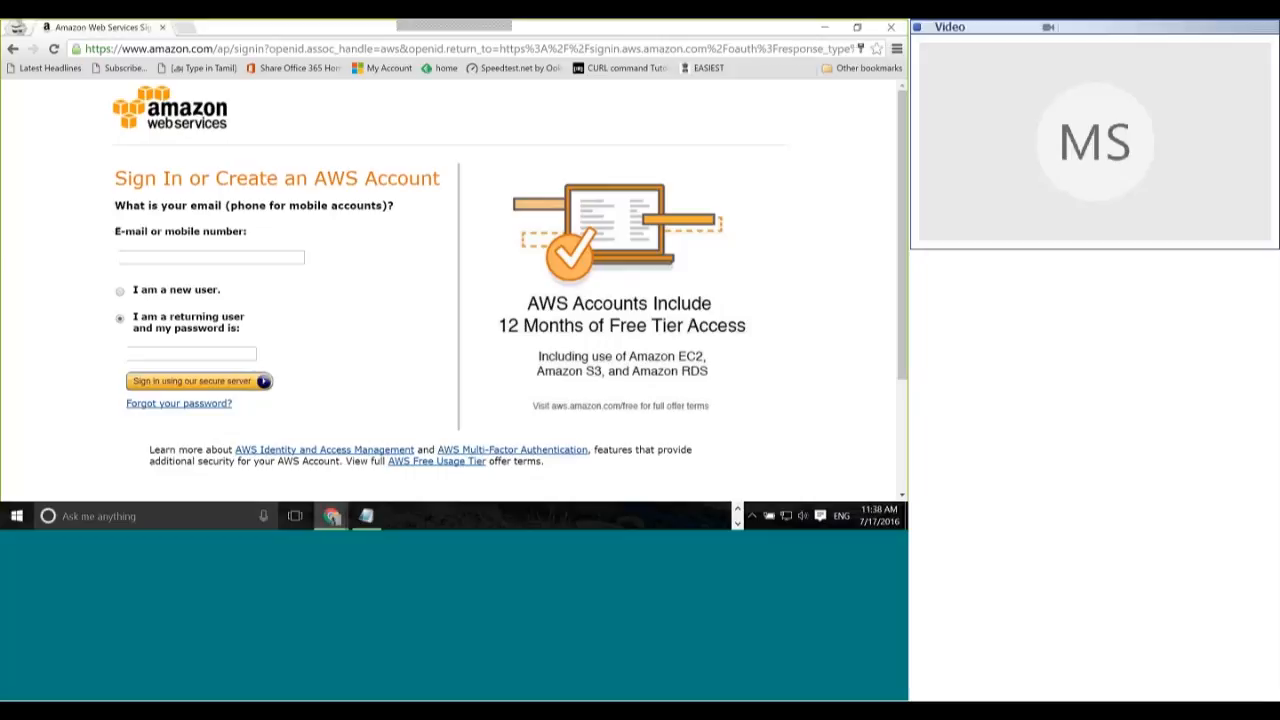
Step: Switch to the IAM Management Console window and create a user named manipal2 without generating an access key
mouse_move(332, 515)
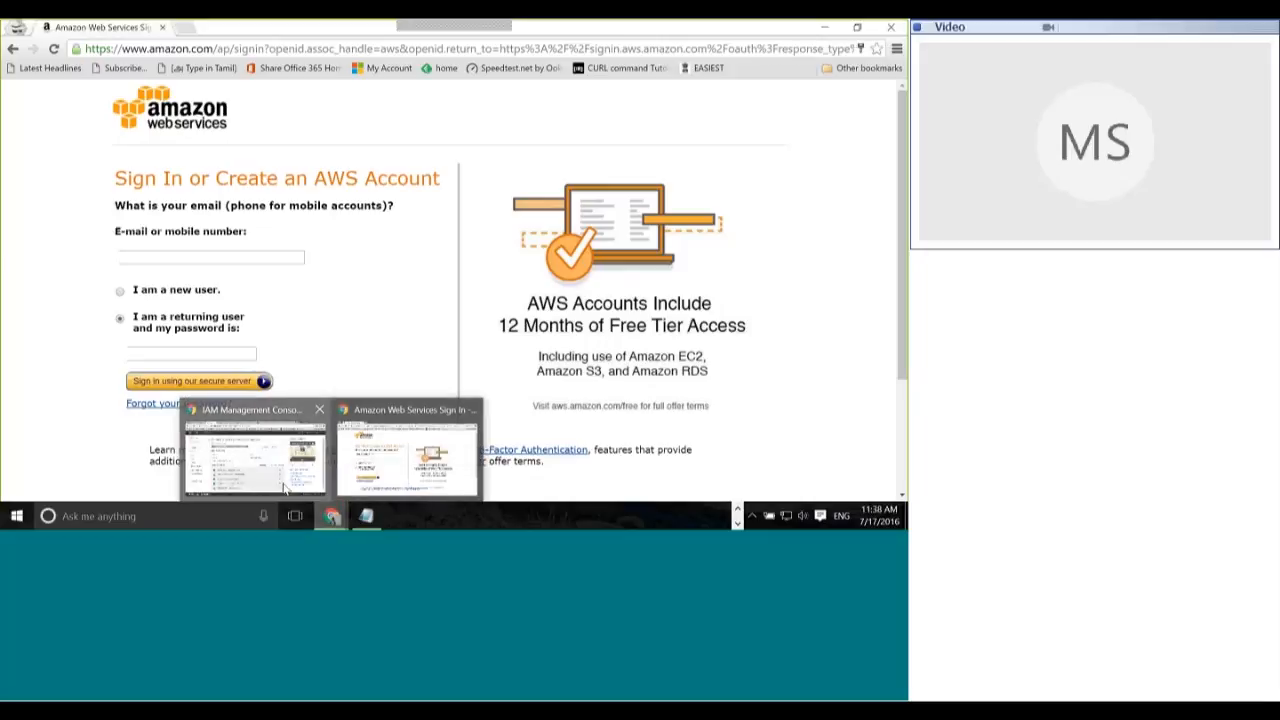
click(258, 440)
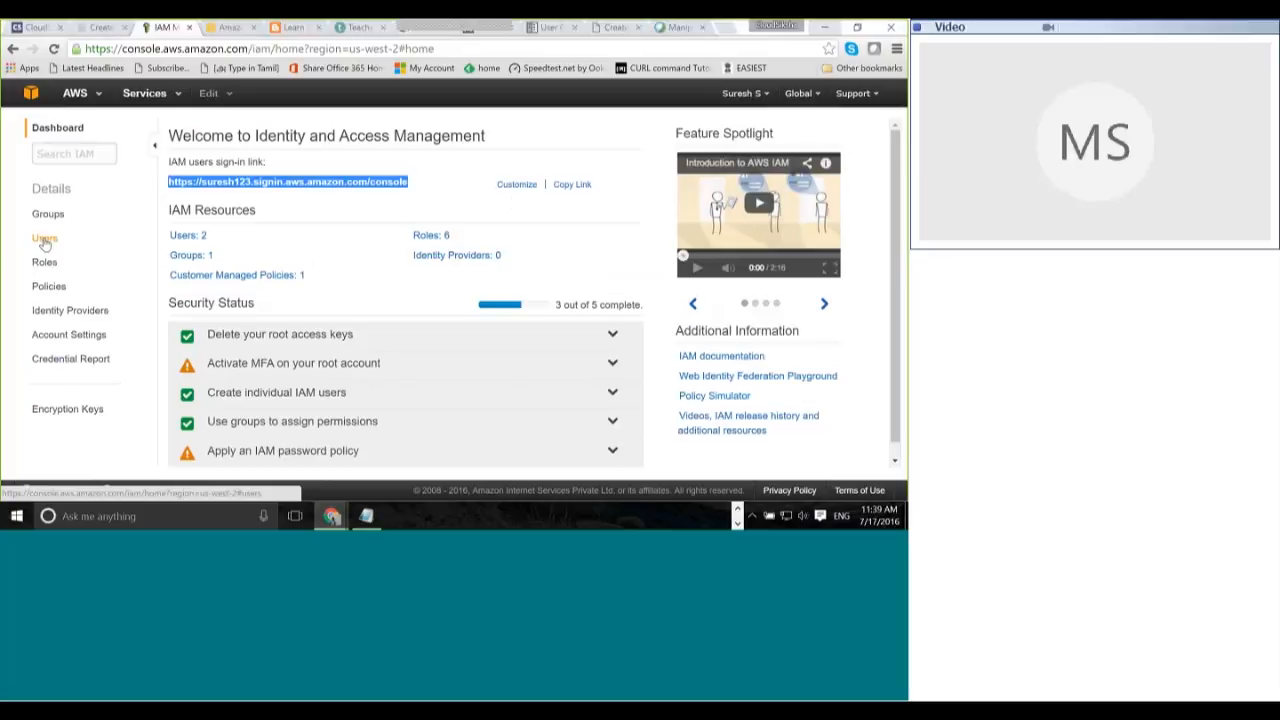
click(45, 240)
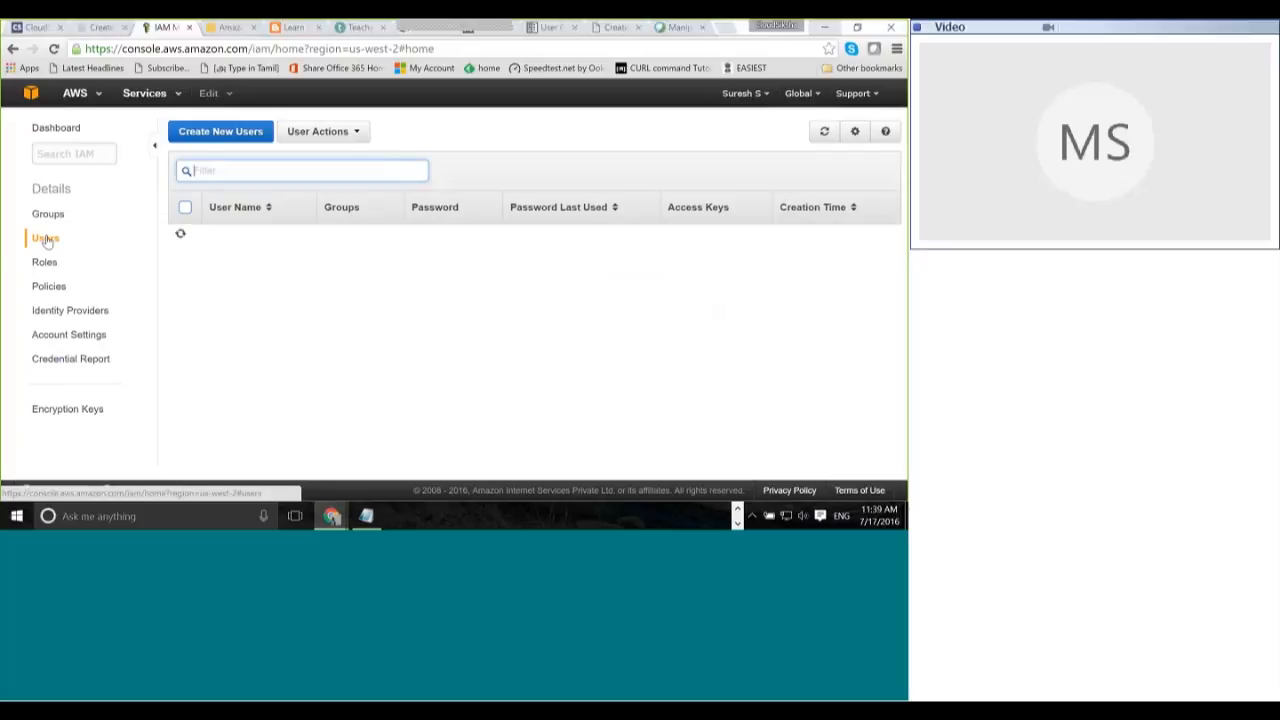
click(212, 136)
click(271, 138)
text(manipal)
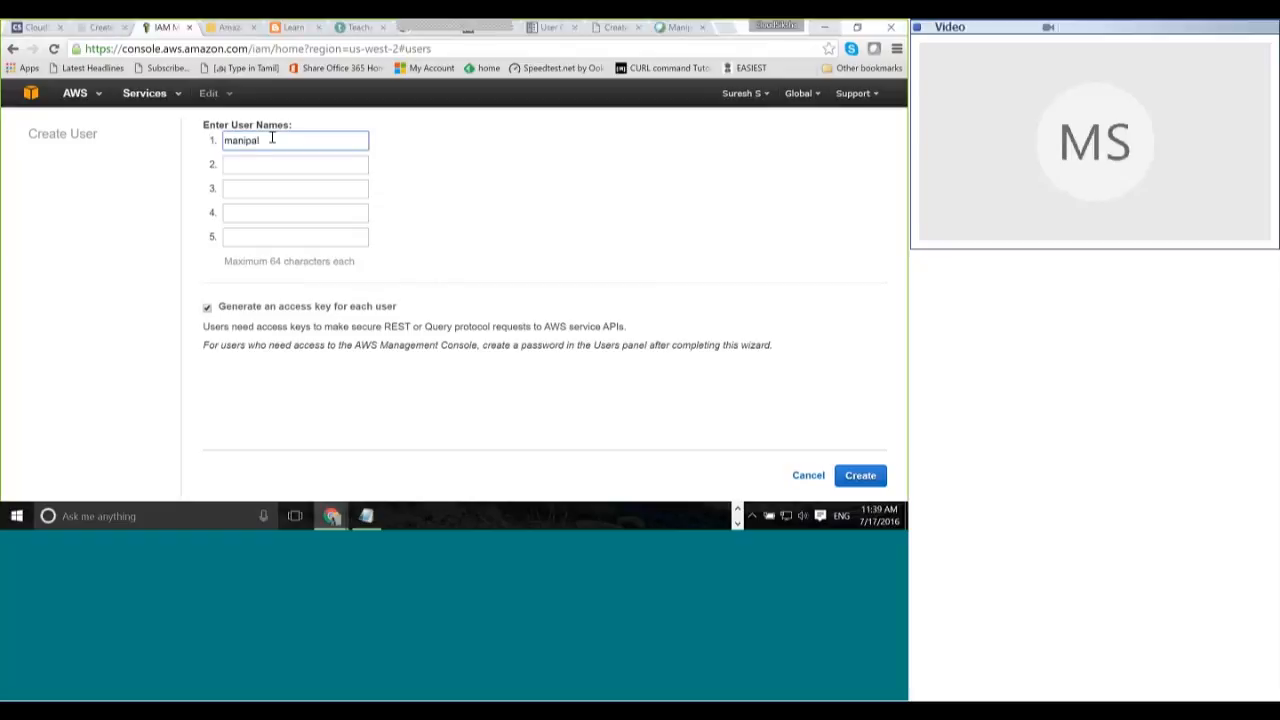
text(2)
click(858, 475)
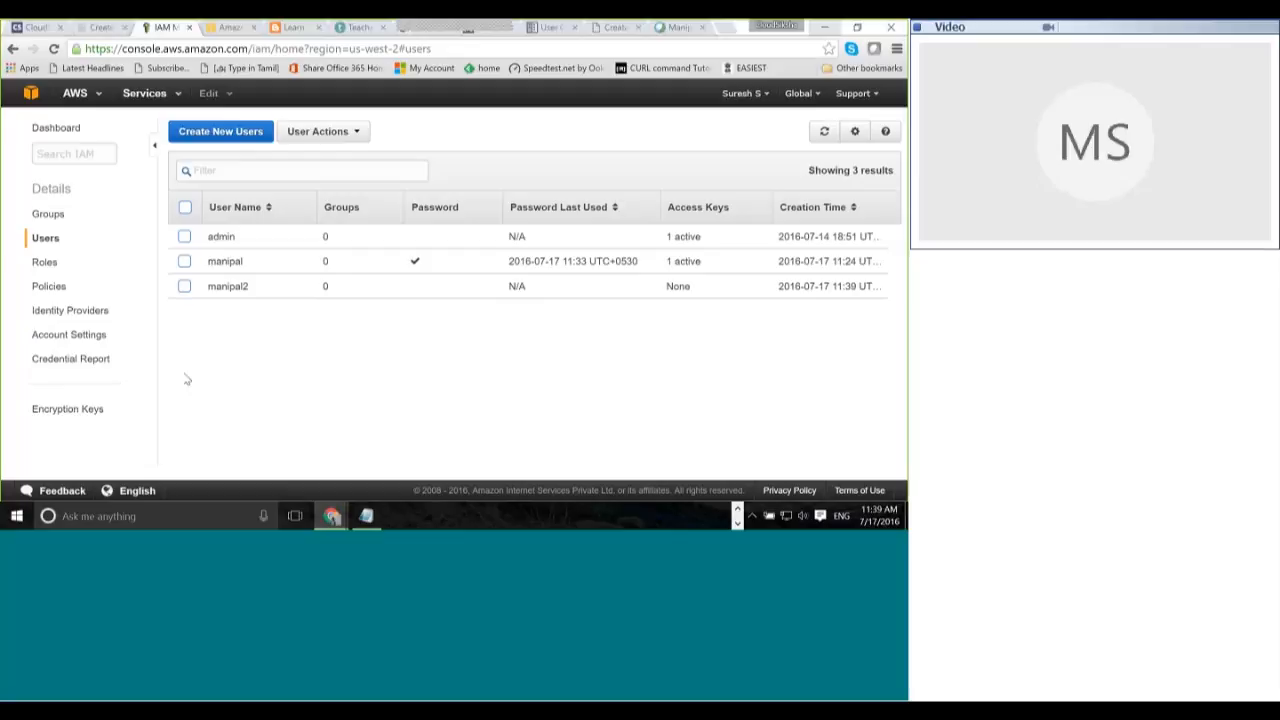
Step: Try to assign a custom password to the manipal2 user, filling in the password and confirmation fields
click(185, 287)
click(318, 131)
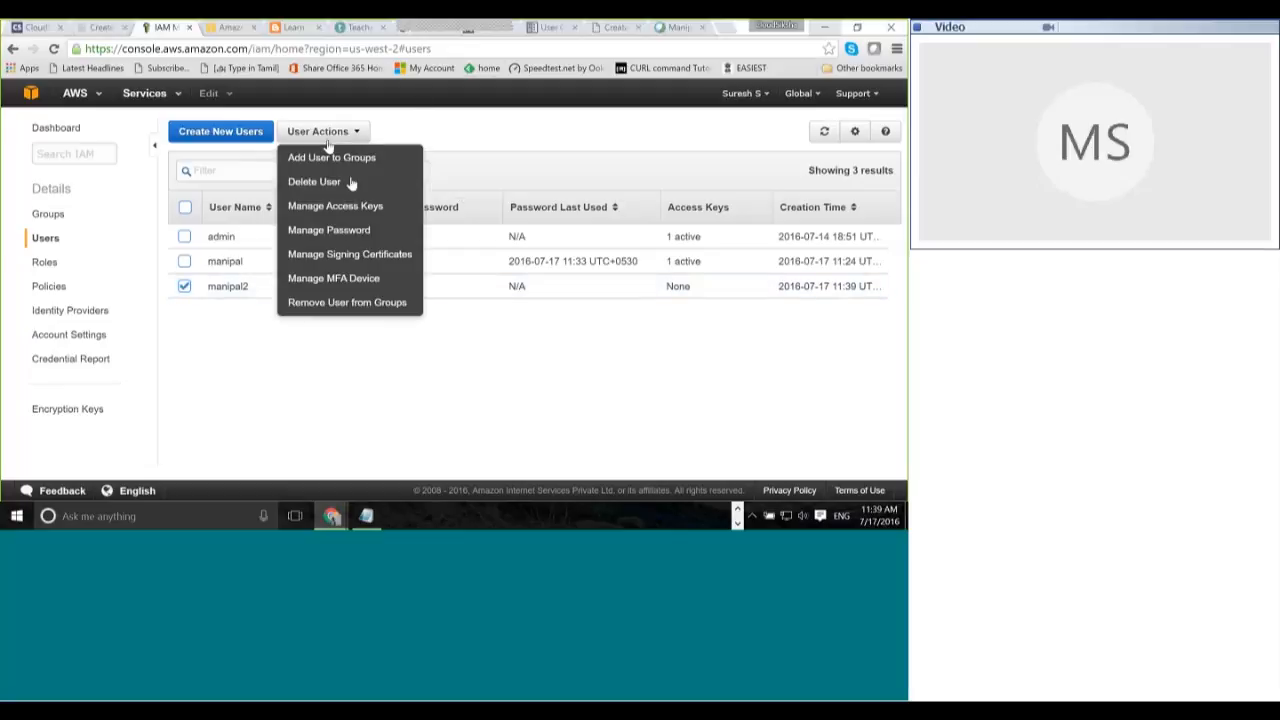
click(347, 231)
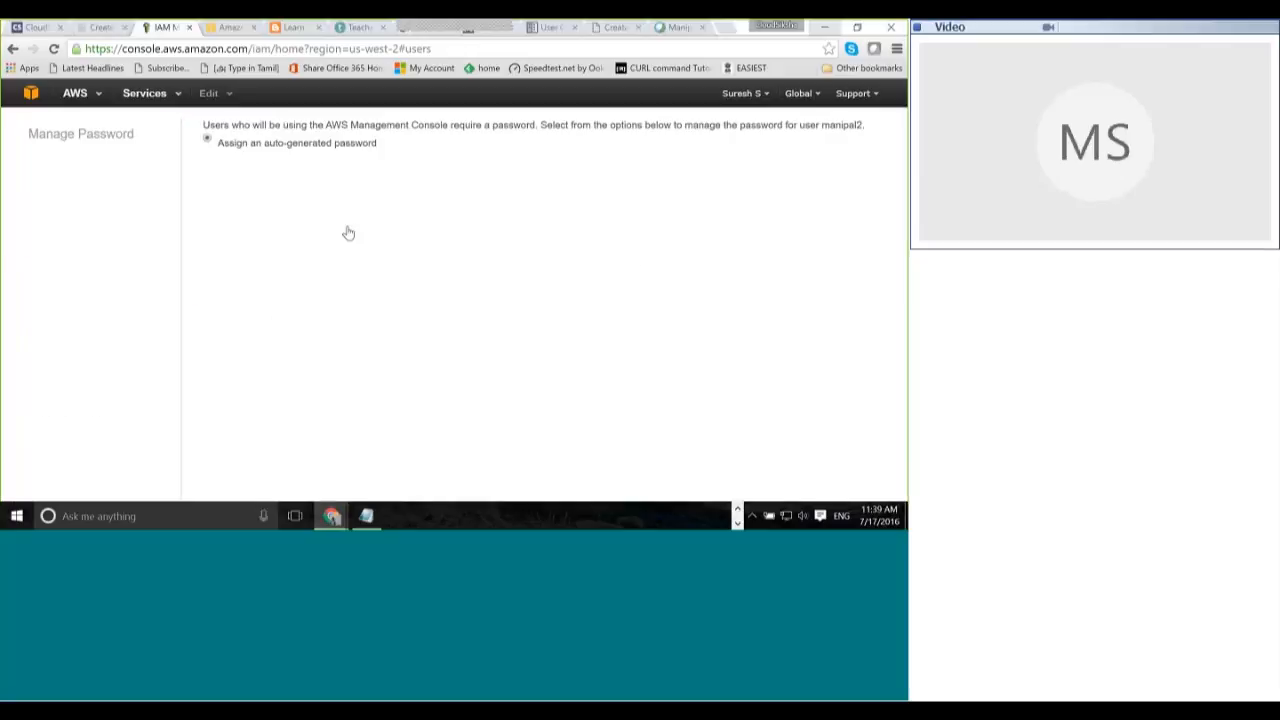
click(277, 166)
click(401, 180)
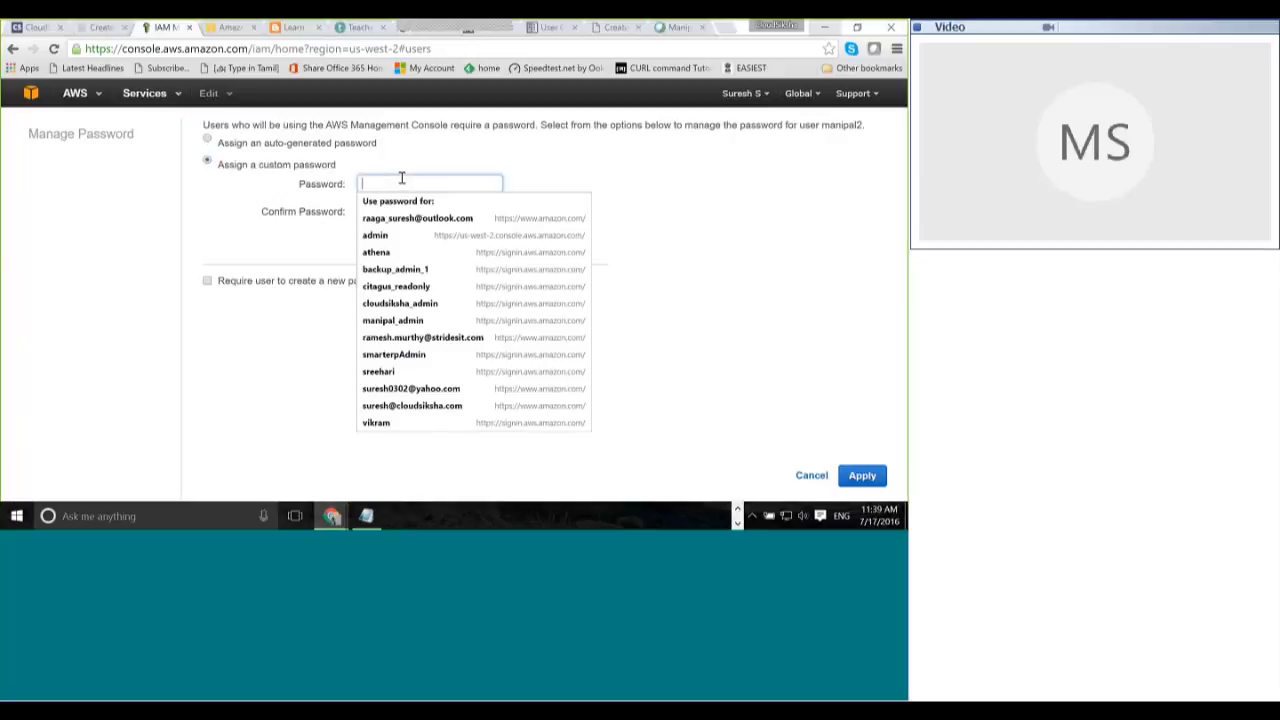
text(••)
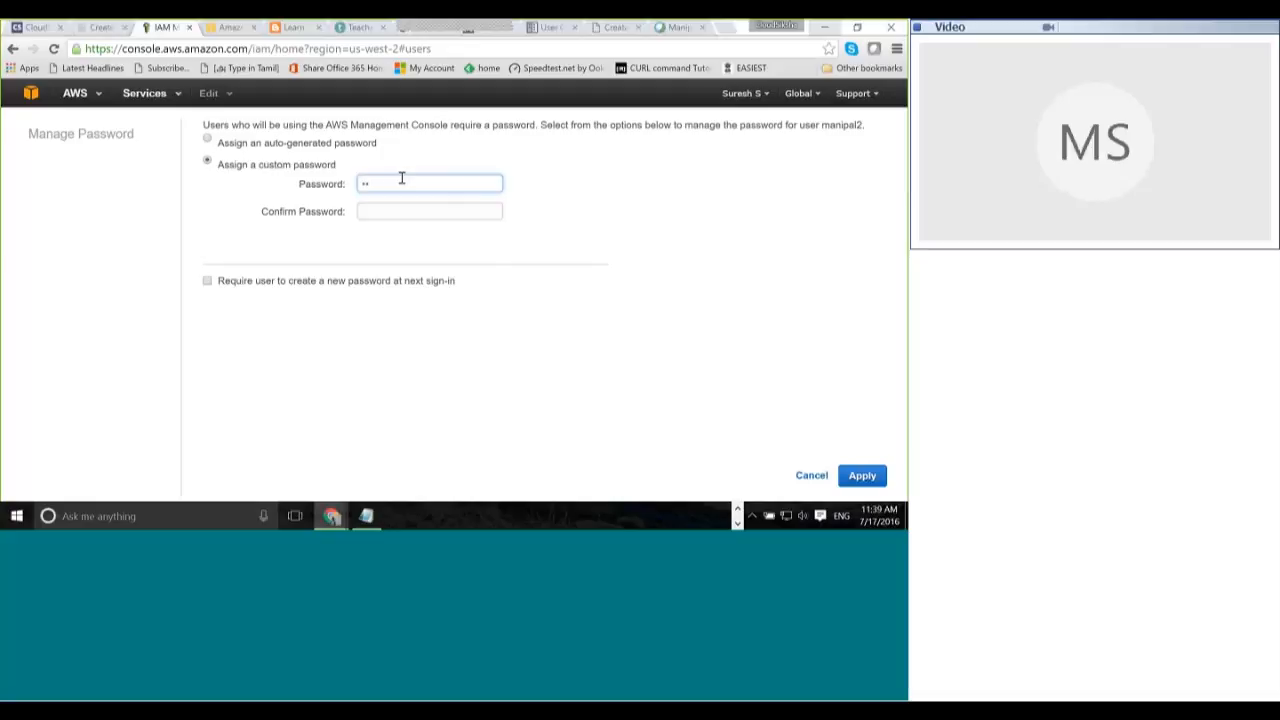
text(••••••)
key(Tab)
text(••••••••)
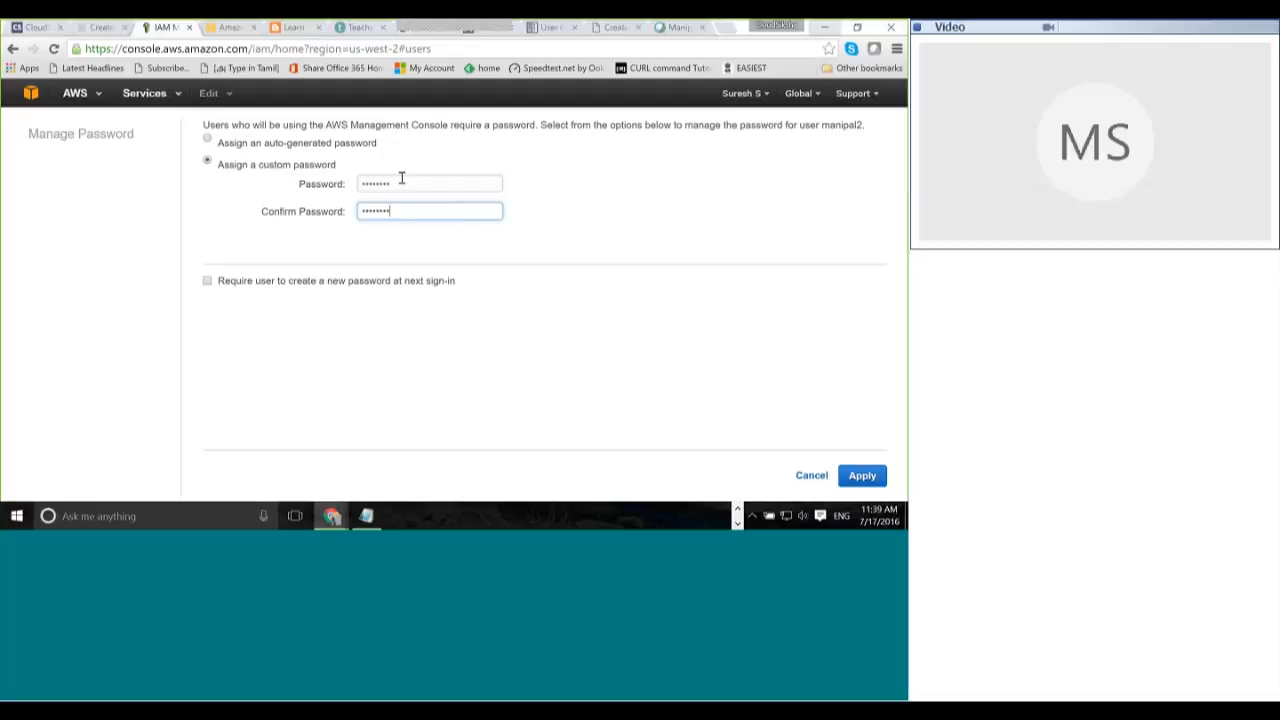
click(860, 477)
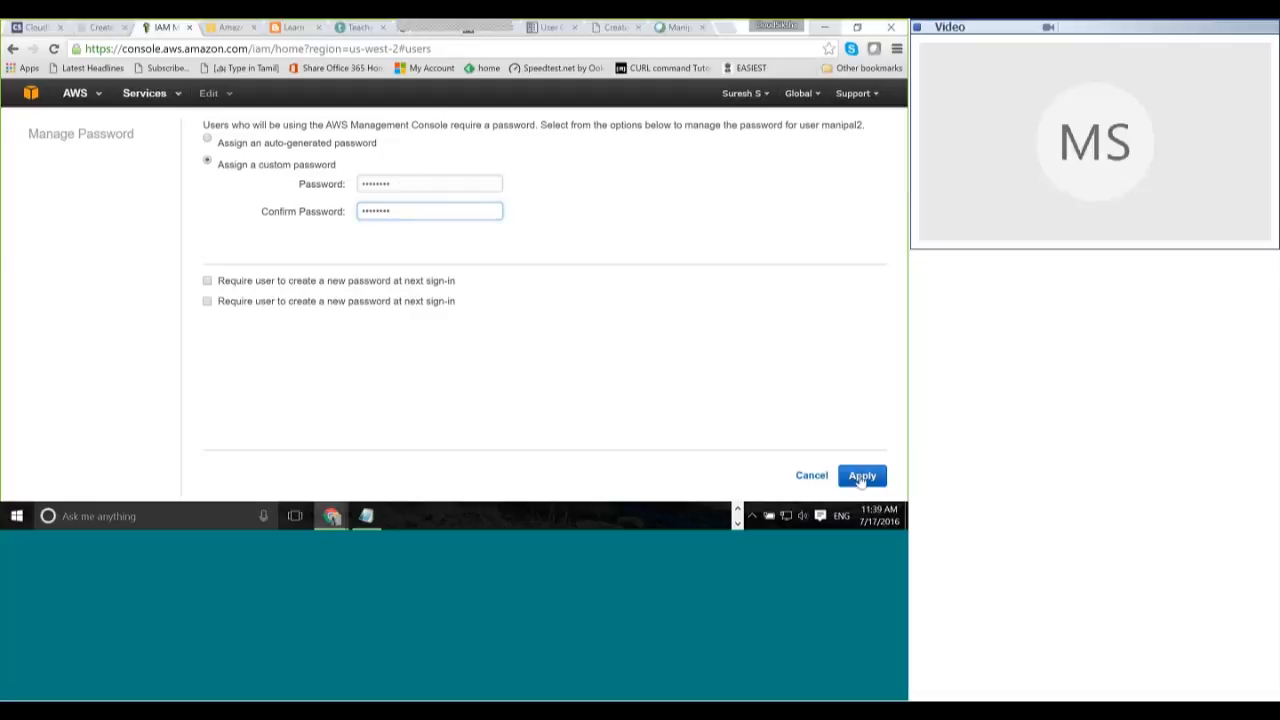
Step: Re-enter the password confirmation for the manipal2 user
key(BackSpace)
key(BackSpace)
key(BackSpace)
key(BackSpace)
key(BackSpace)
key(BackSpace)
text(••••••)
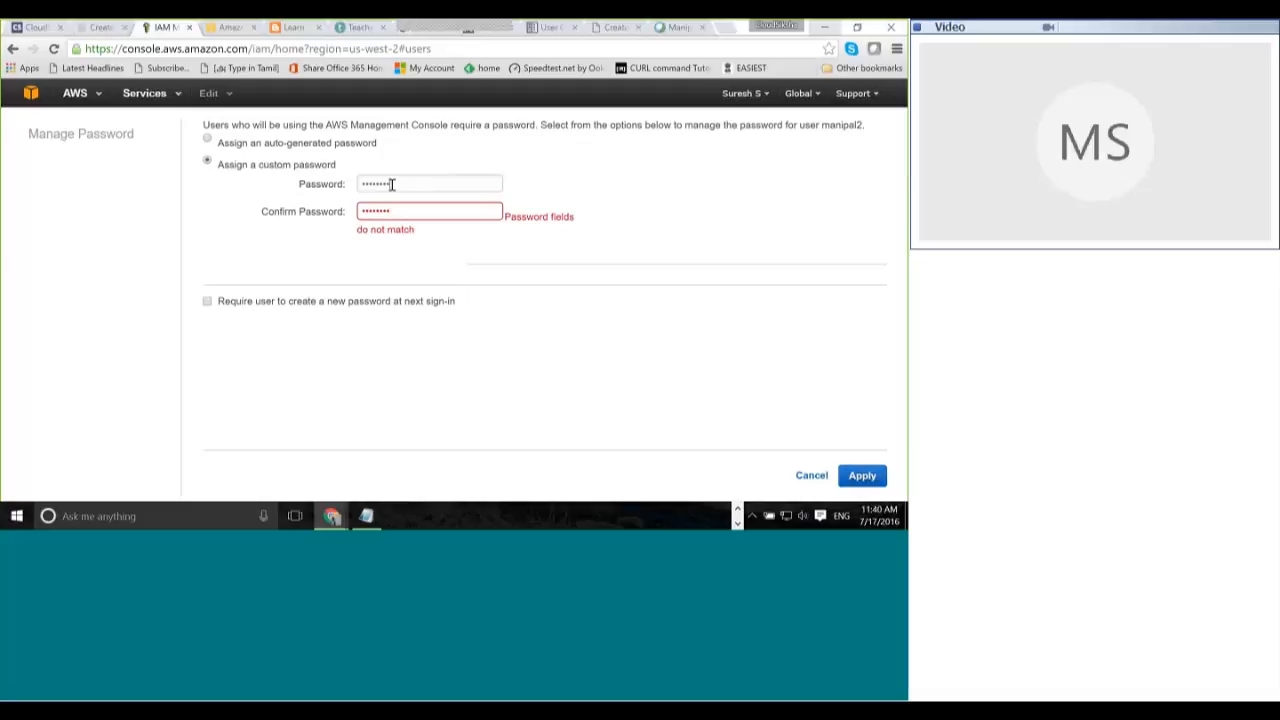
Step: Re-enter both the custom password and its confirmation for manipal2, and leave the form without applying
click(440, 189)
key(BackSpace)
key(BackSpace)
key(BackSpace)
key(BackSpace)
key(BackSpace)
key(BackSpace)
key(BackSpace)
text(••••••)
key(Tab)
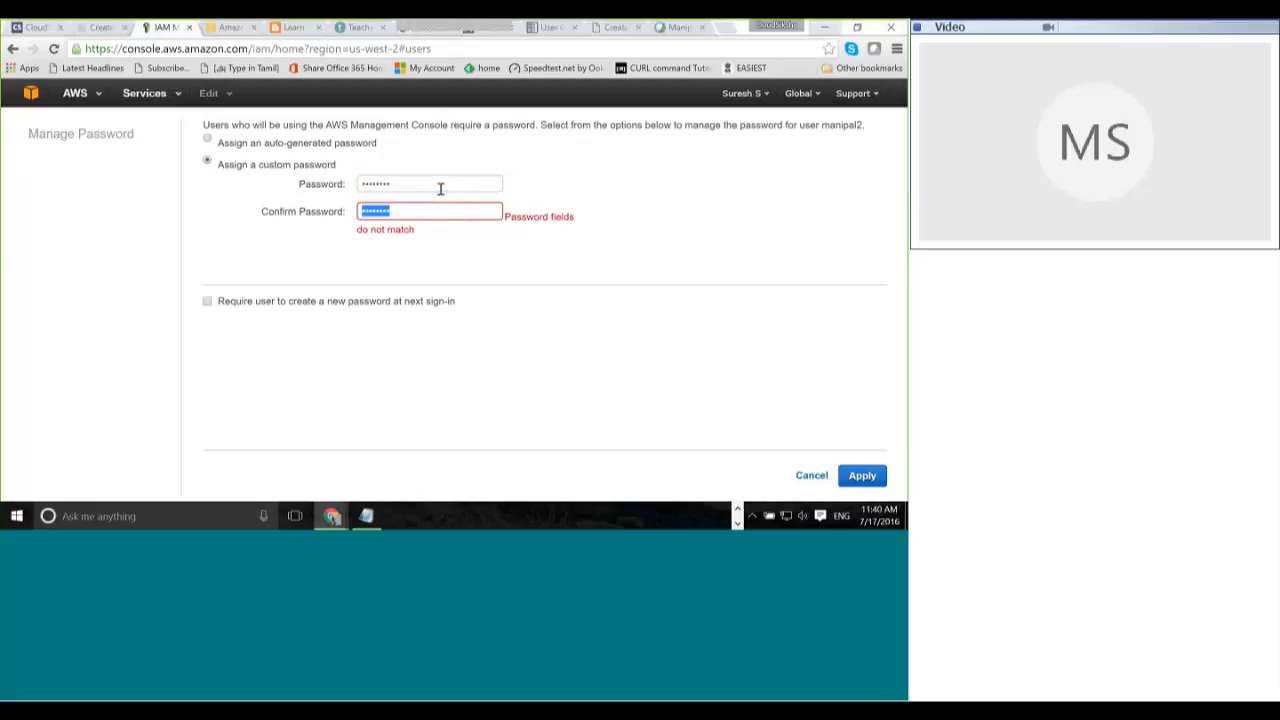
key(BackSpace)
text(••••••••)
click(380, 186)
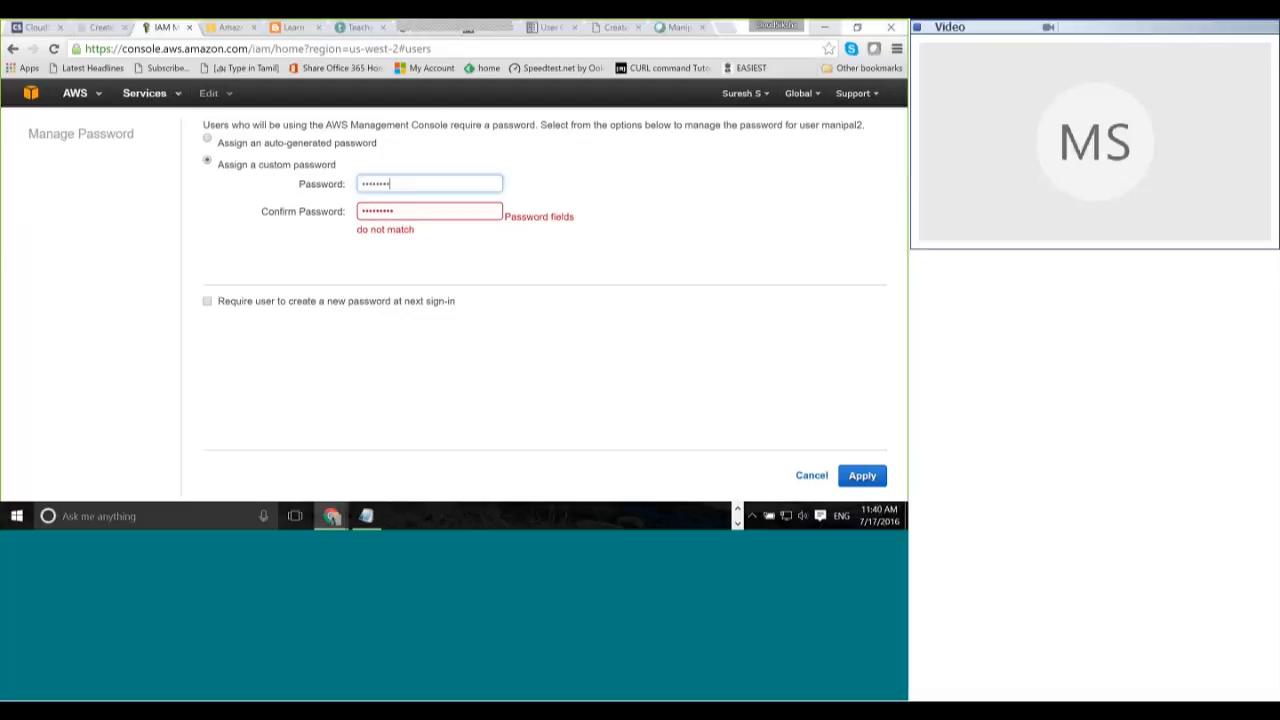
click(18, 51)
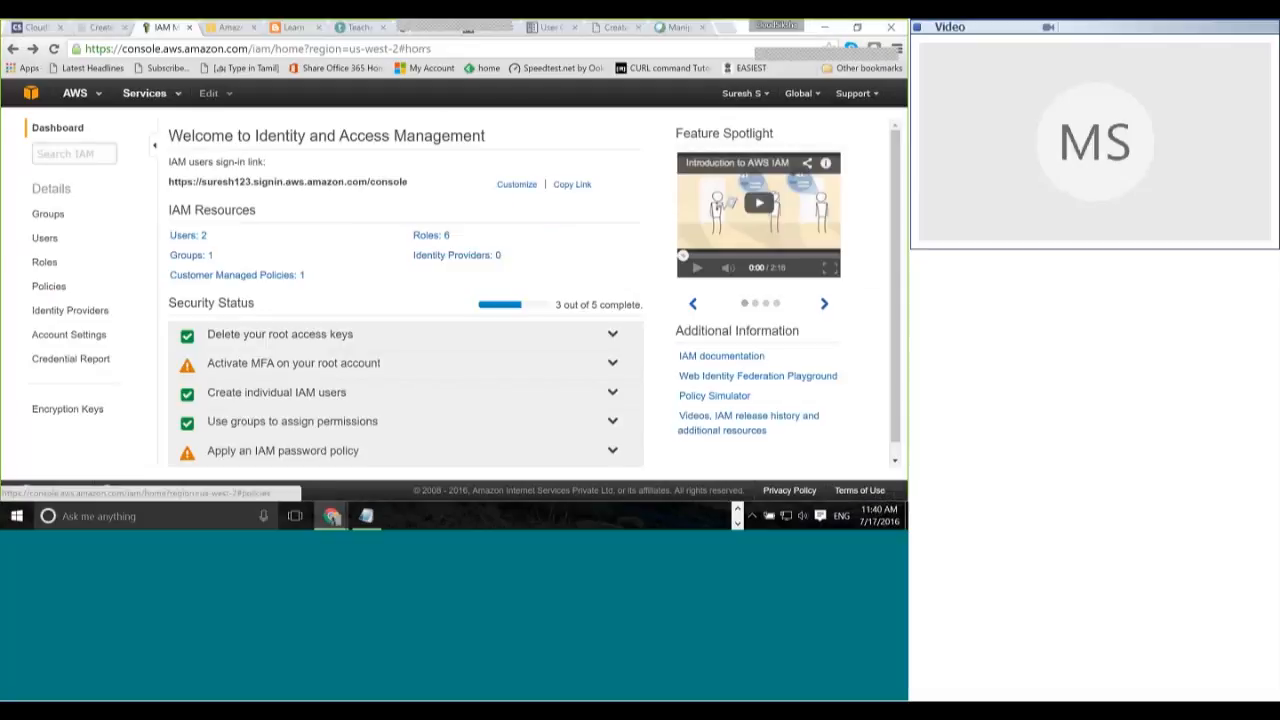
Step: Assign a custom console password to the manipal2 user, filling in the password and confirmation fields, and apply it
click(44, 240)
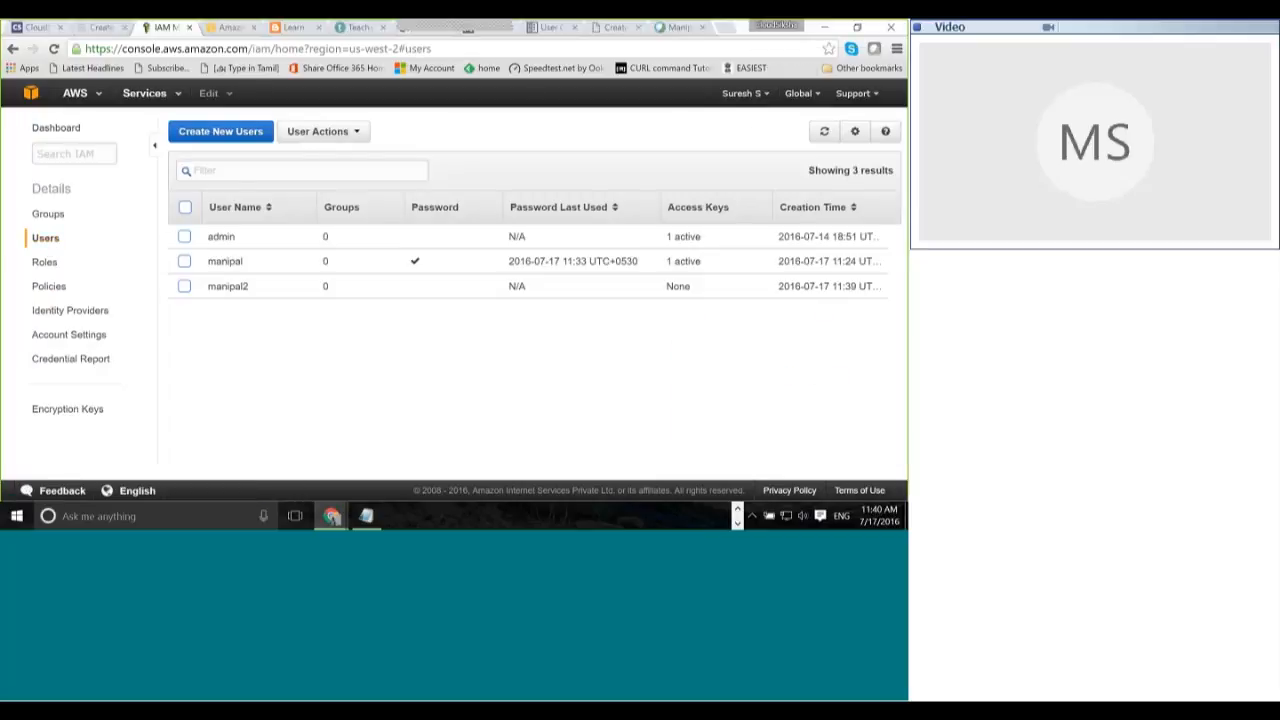
click(184, 288)
click(320, 131)
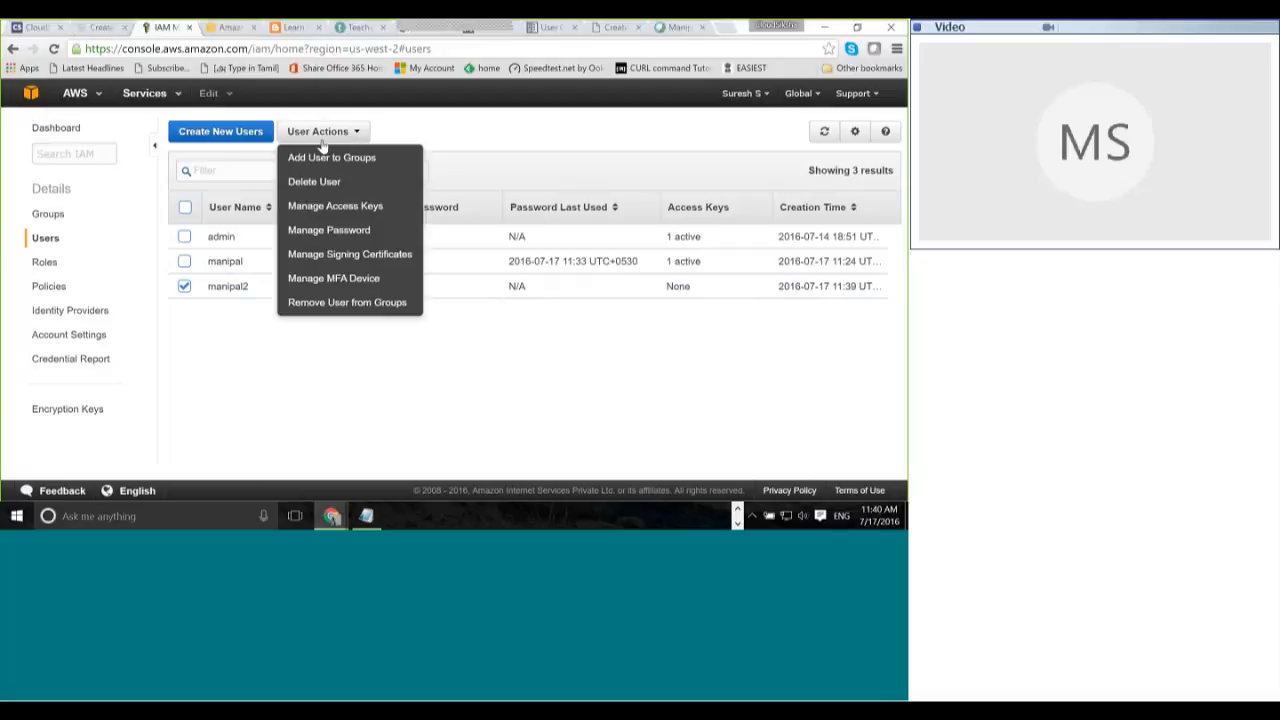
click(366, 231)
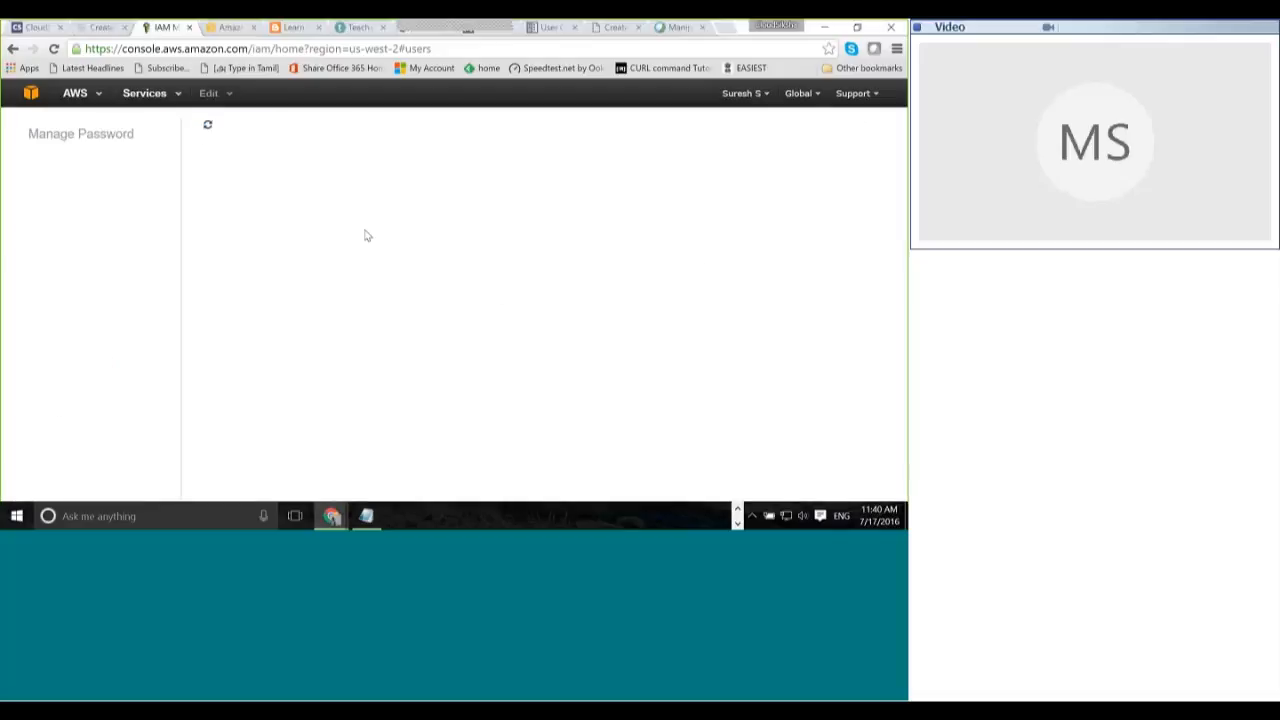
click(208, 161)
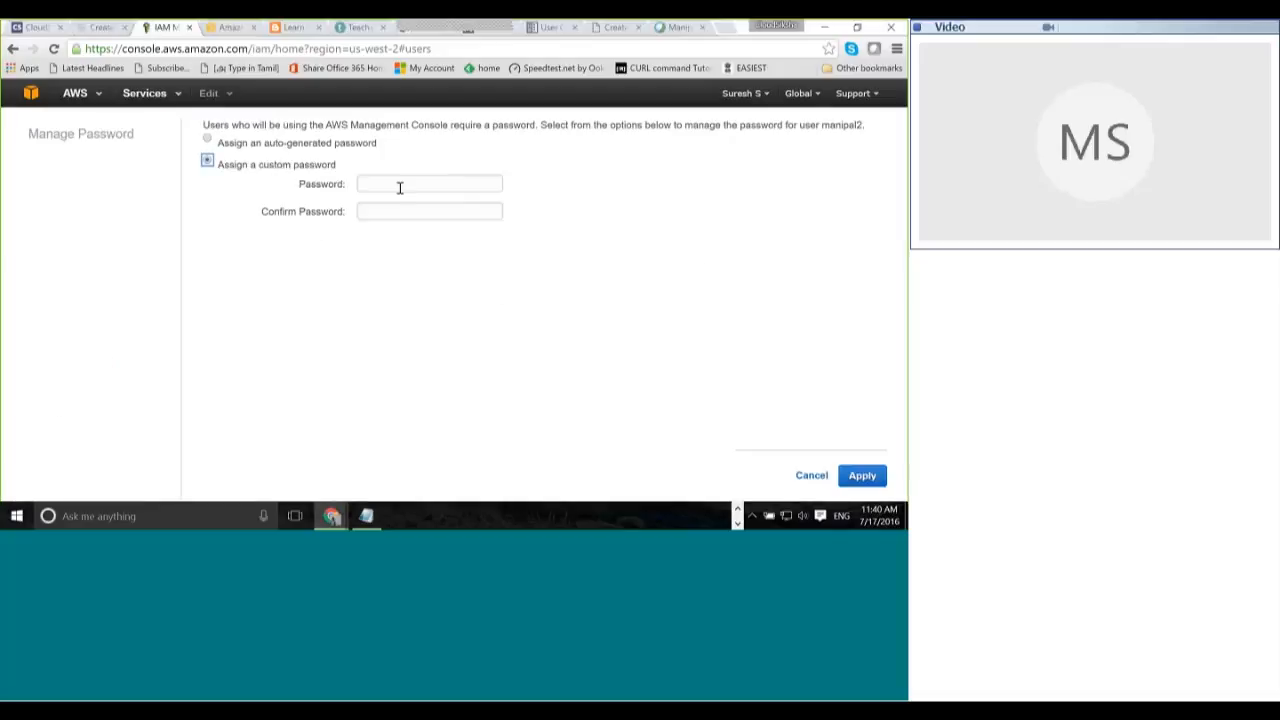
click(398, 184)
text(password)
key(Tab)
text(password)
click(864, 477)
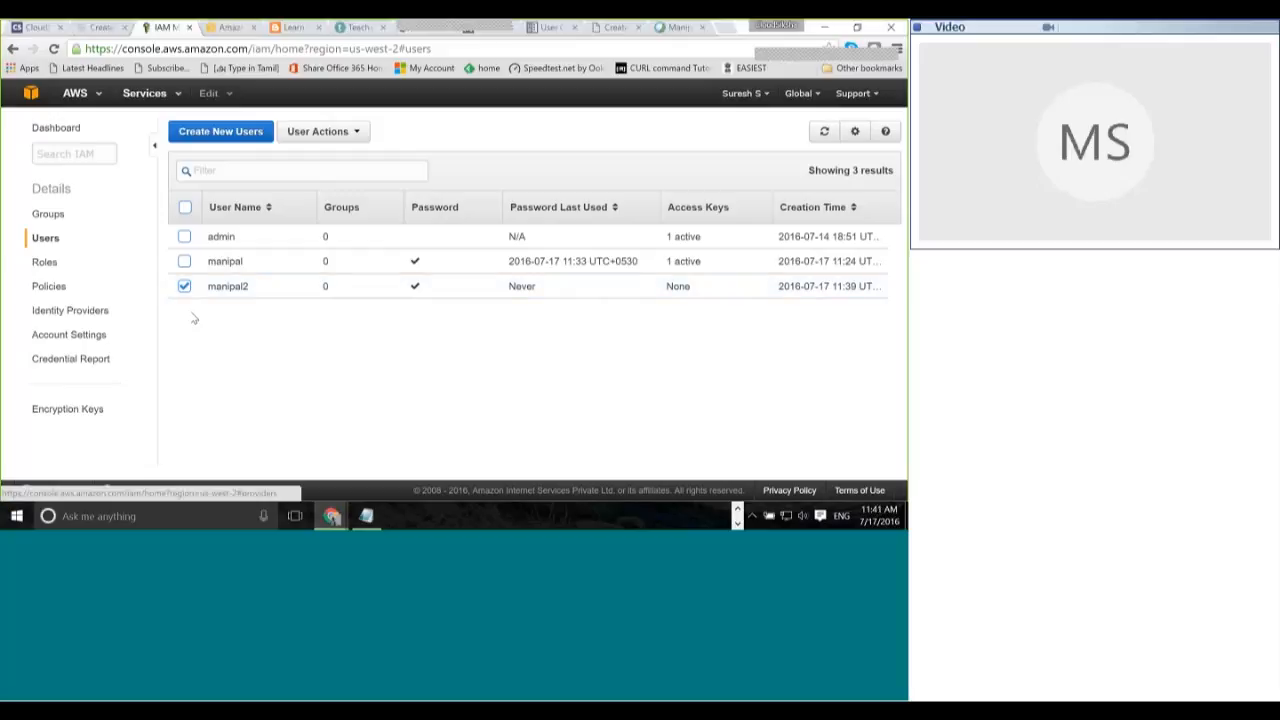
Step: Start creating a new IAM group named Managers and proceed to its policy selection
click(50, 215)
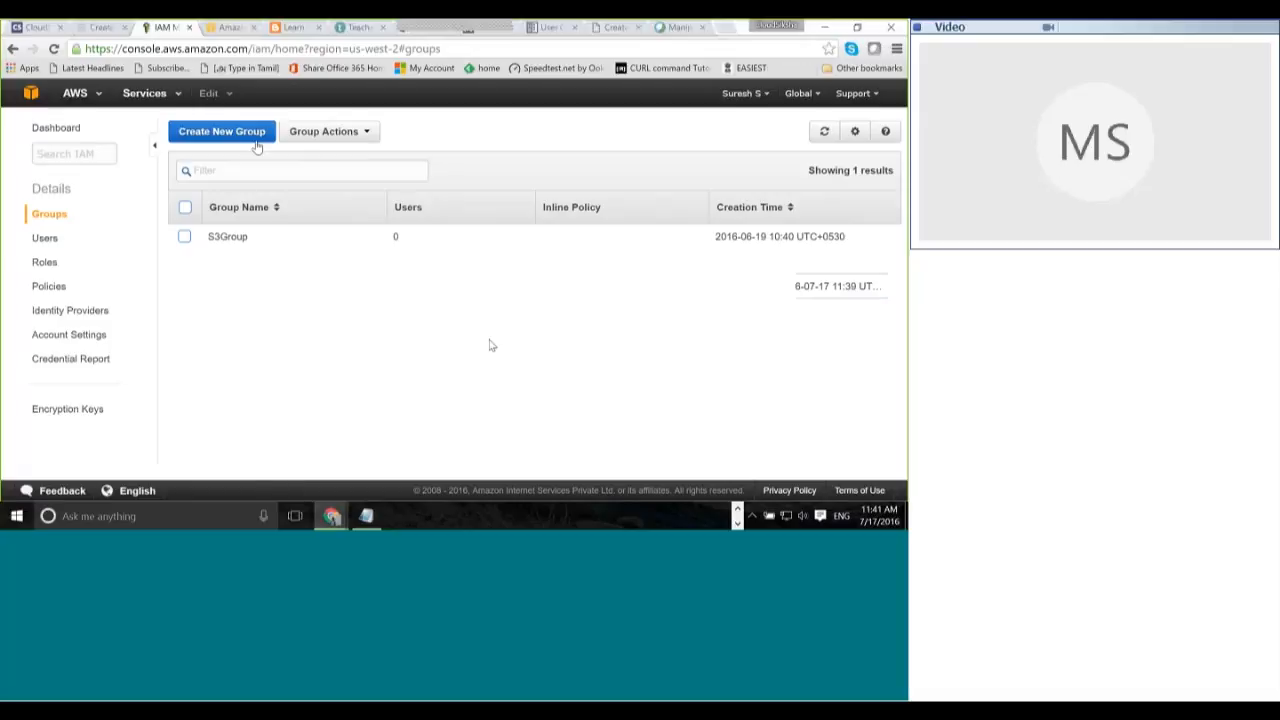
click(256, 140)
click(416, 192)
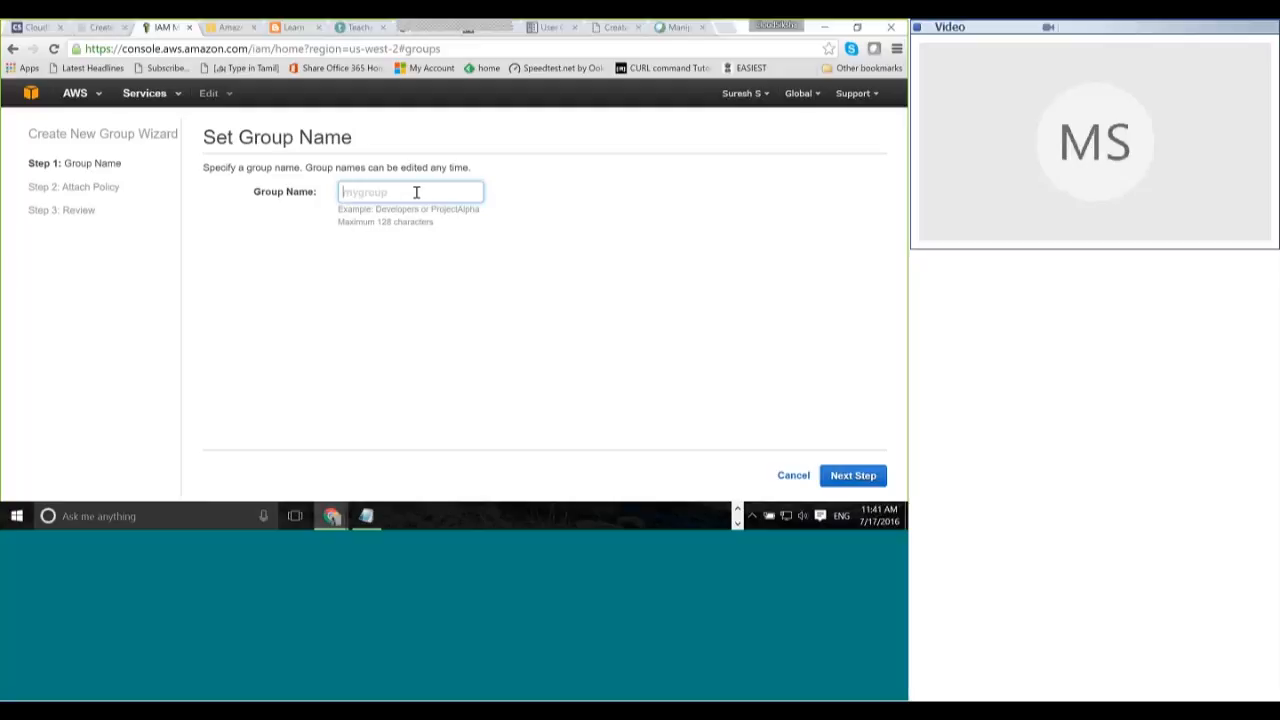
text(Managers)
key(Return)
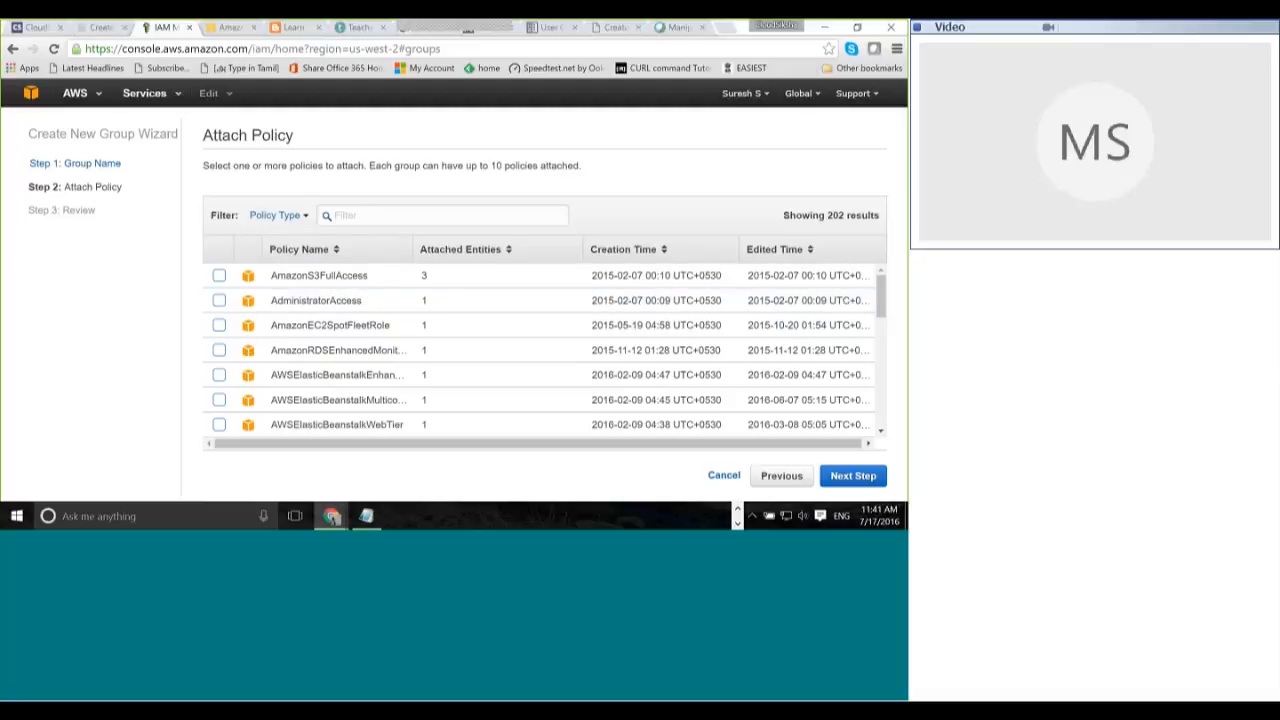
Step: Filter the policies by EC2, attach AmazonEC2ReadOnlyAccess to the Managers group and create the group
click(381, 212)
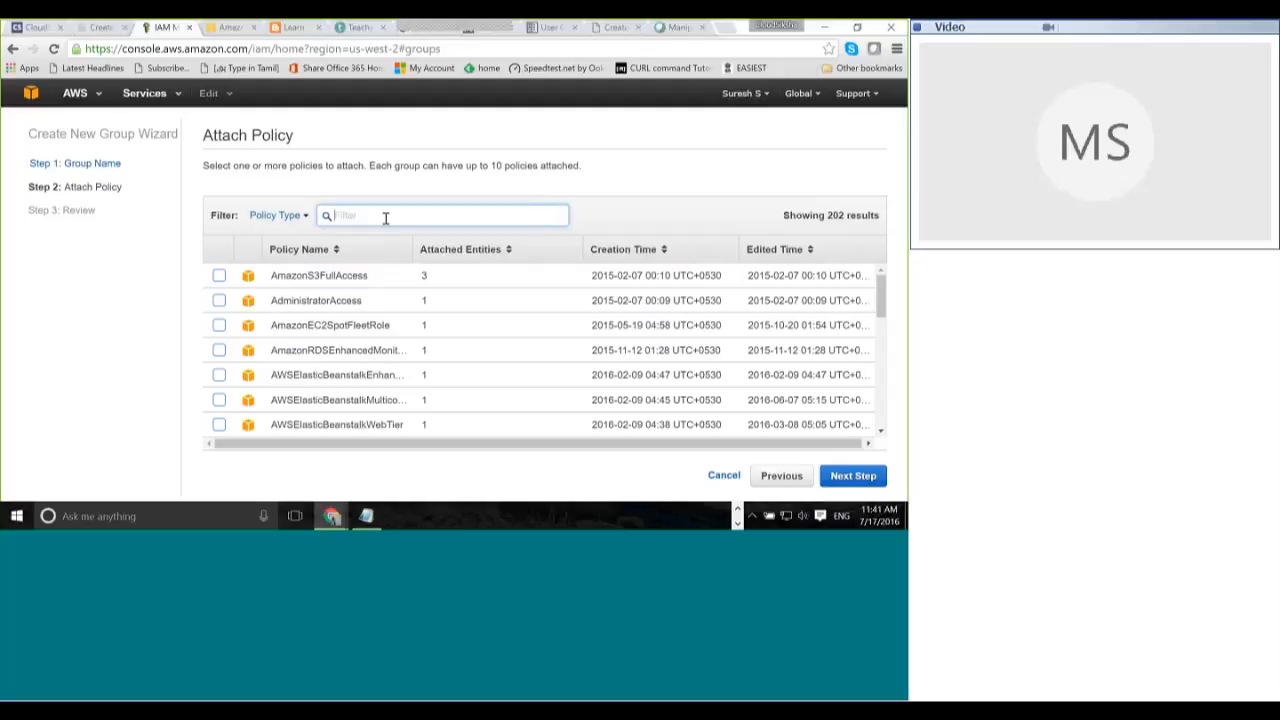
text(EC2)
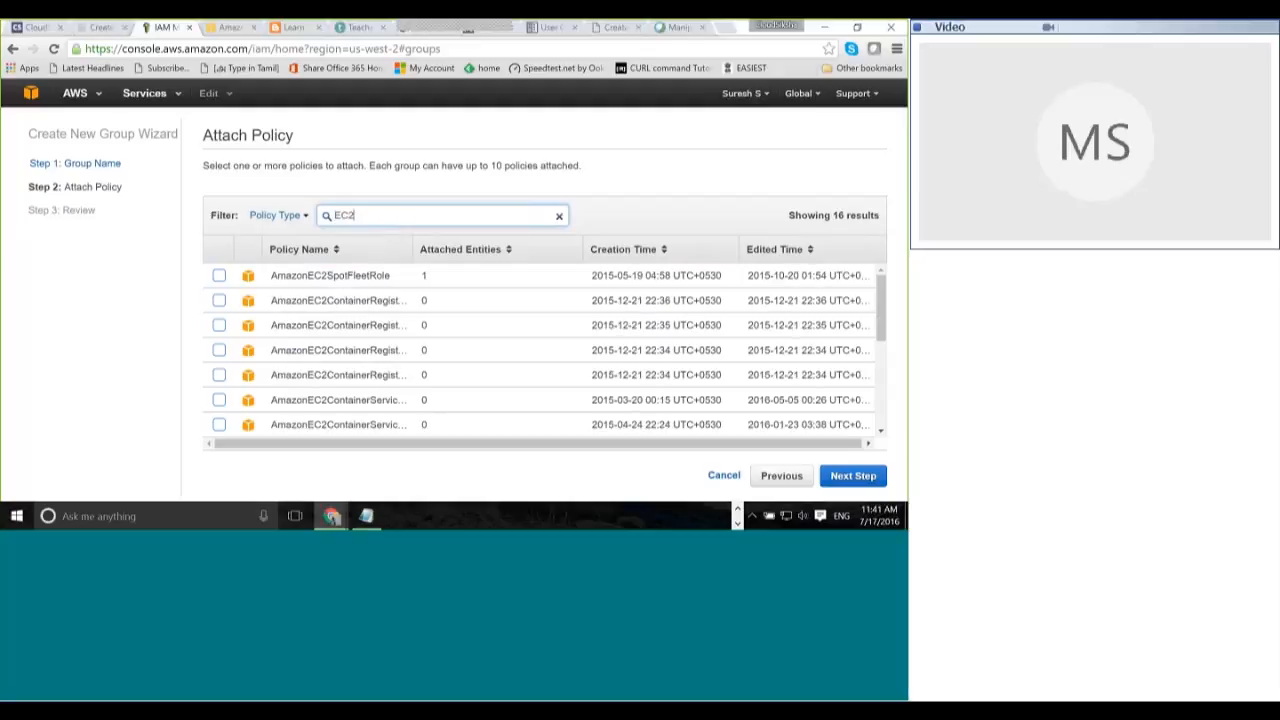
scroll(428, 363, down, 2)
scroll(428, 363, down, 1)
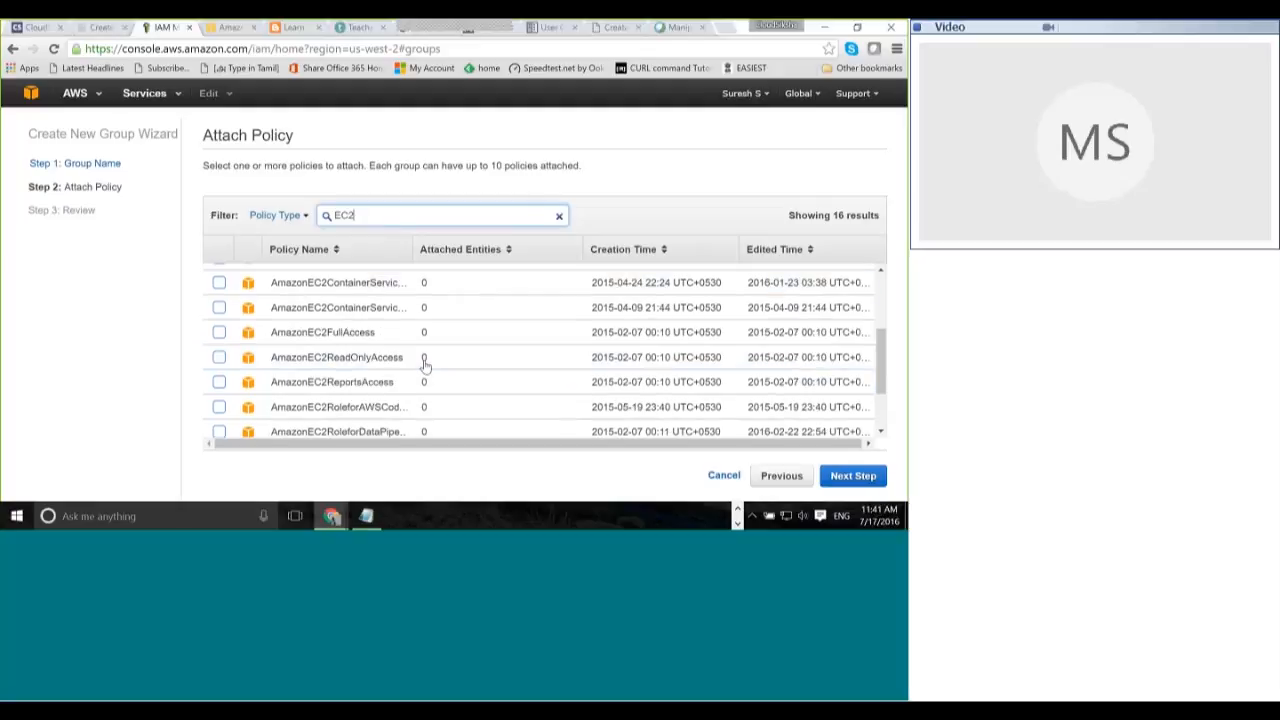
click(218, 360)
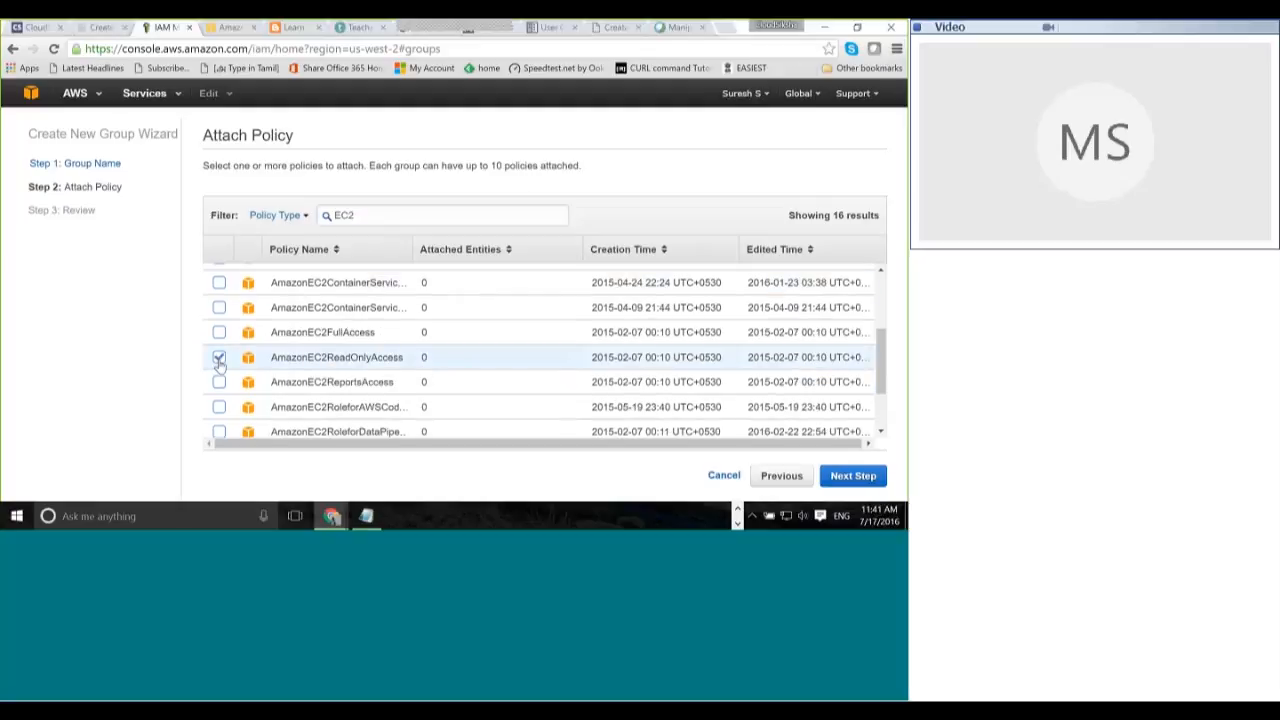
click(856, 477)
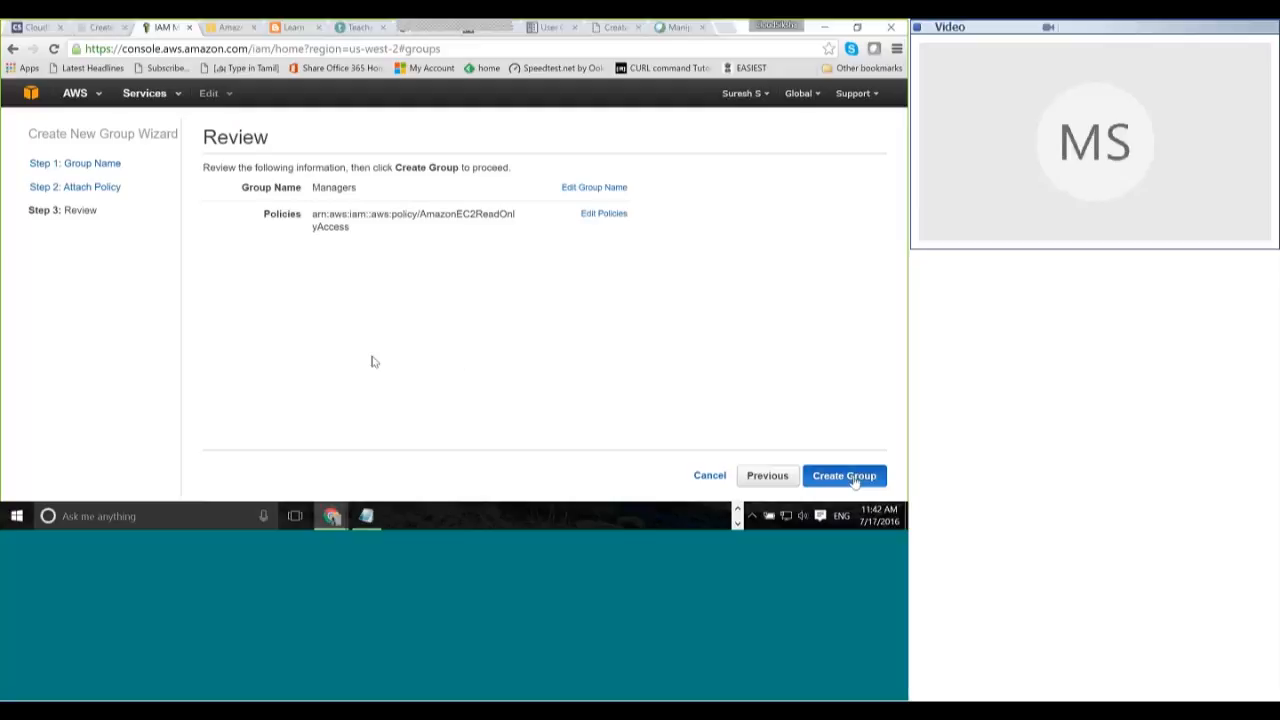
click(845, 476)
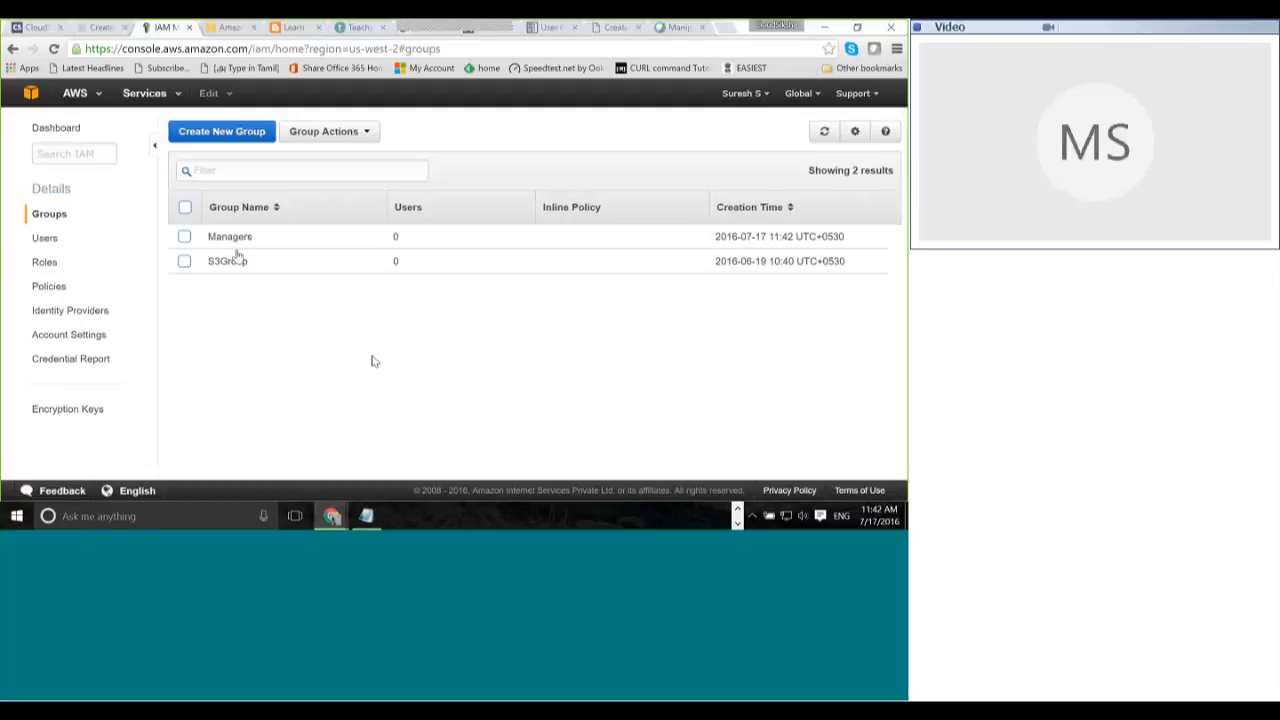
Step: Add the manipal2 user to the Managers group
click(186, 239)
click(353, 133)
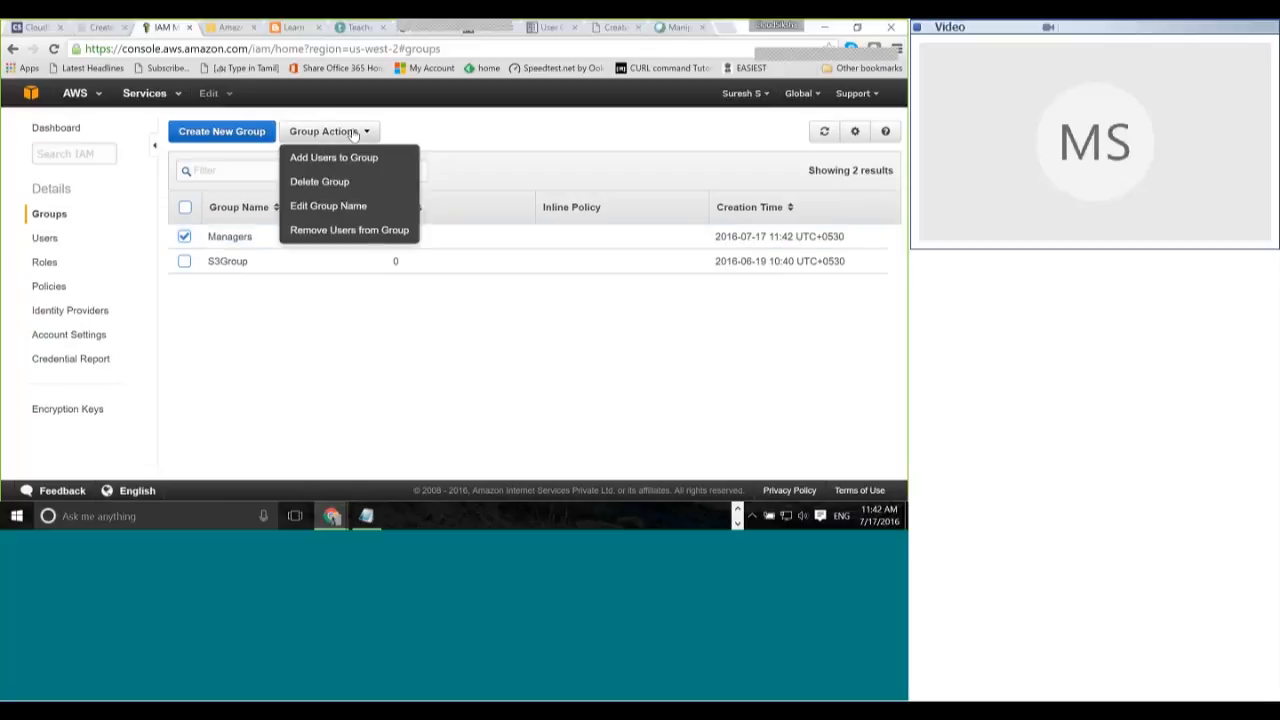
click(365, 158)
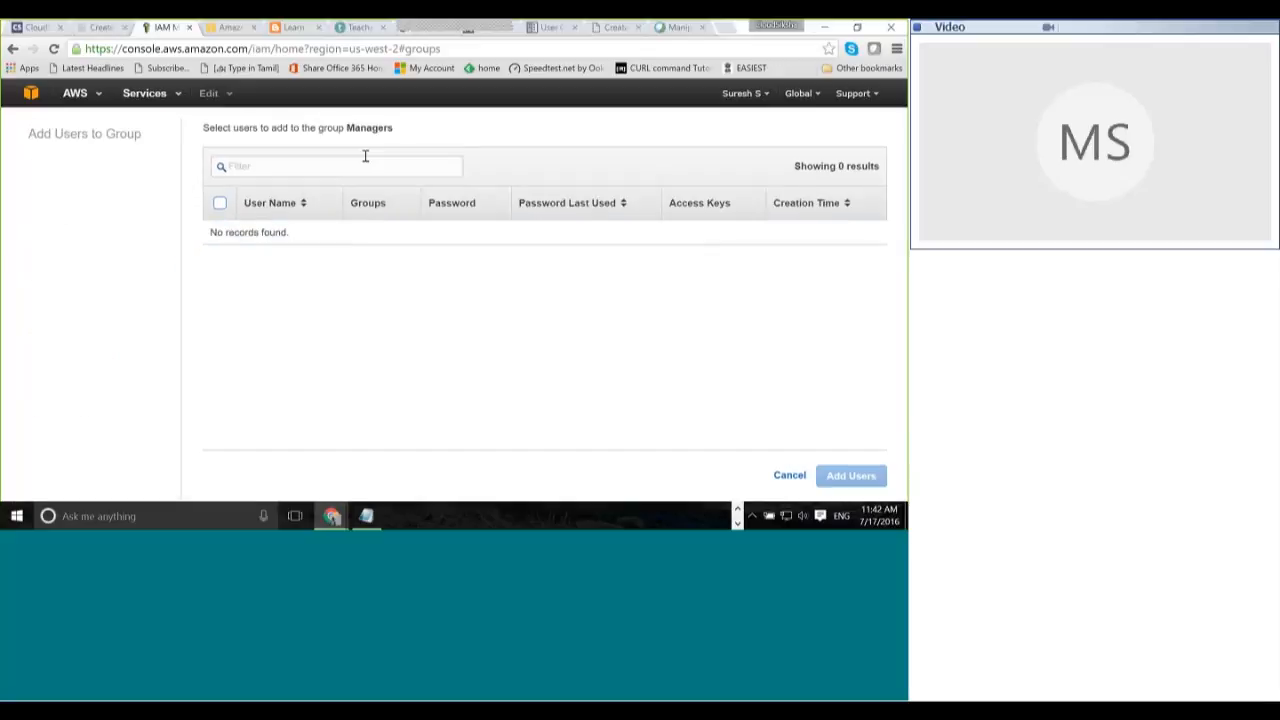
click(220, 283)
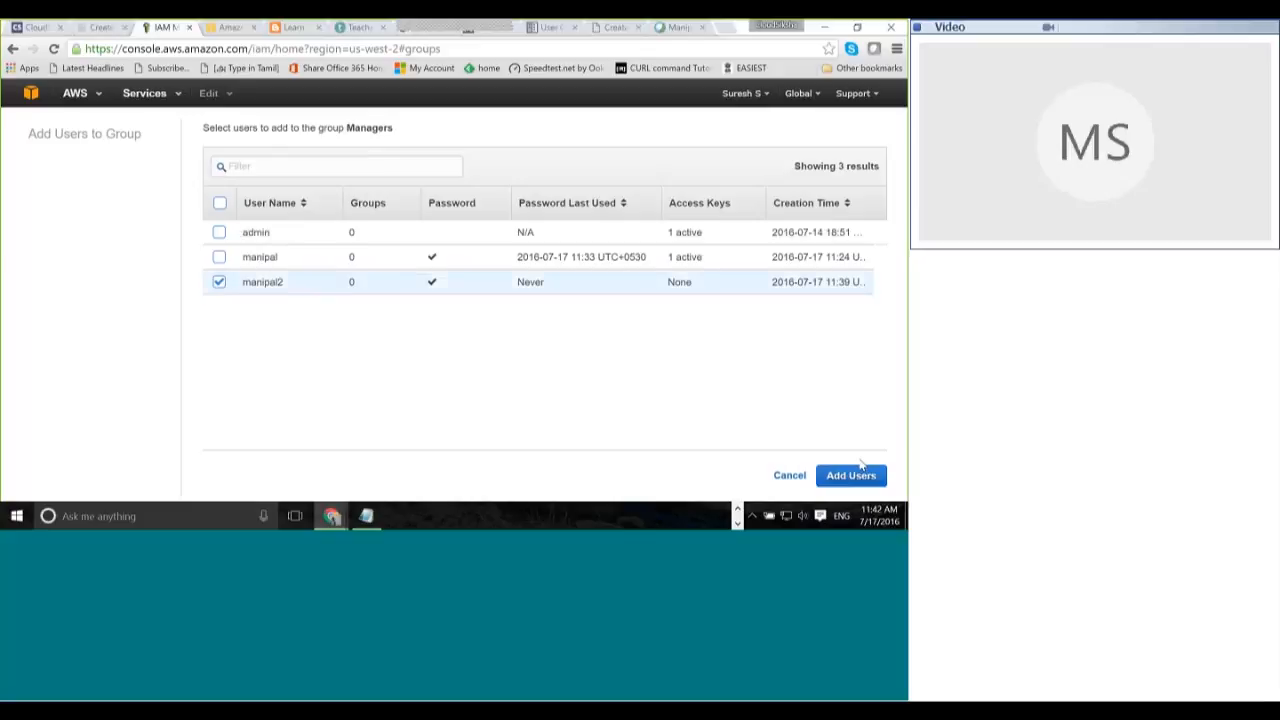
click(851, 477)
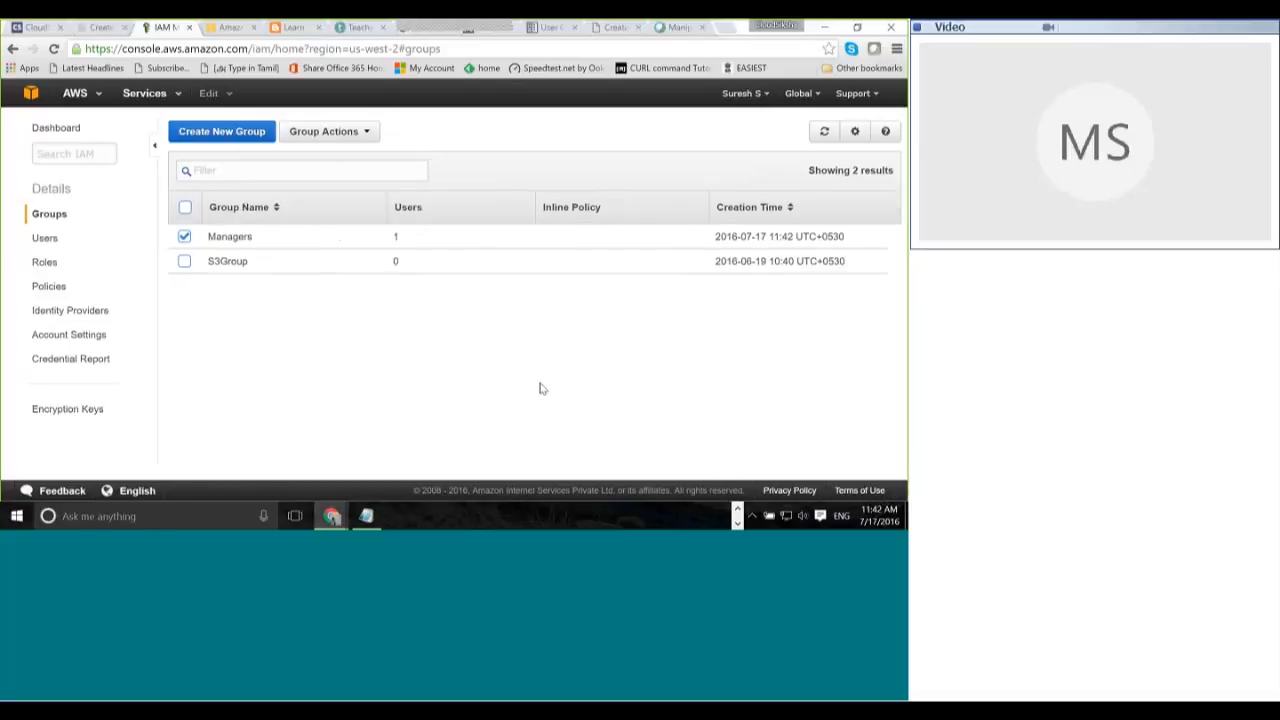
Step: Open the Managers group's details and examine the users it contains
drag(402, 238, 380, 242)
click(380, 242)
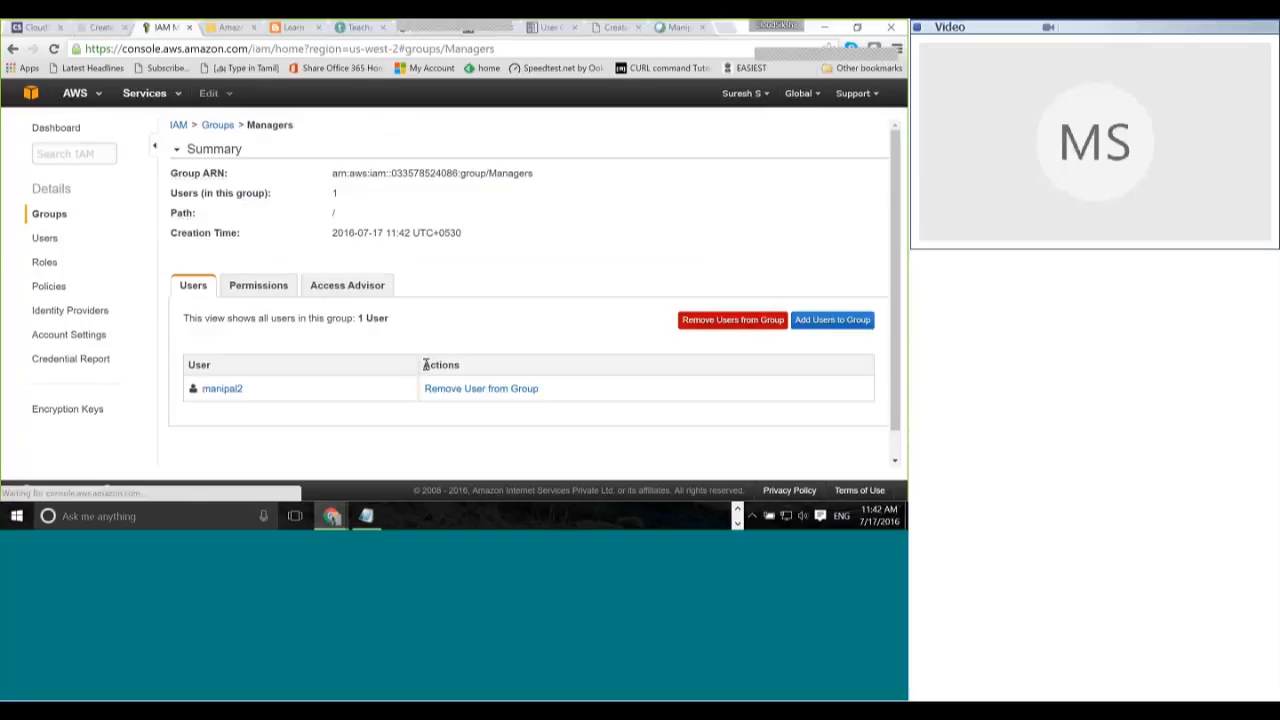
scroll(556, 260, down, 1)
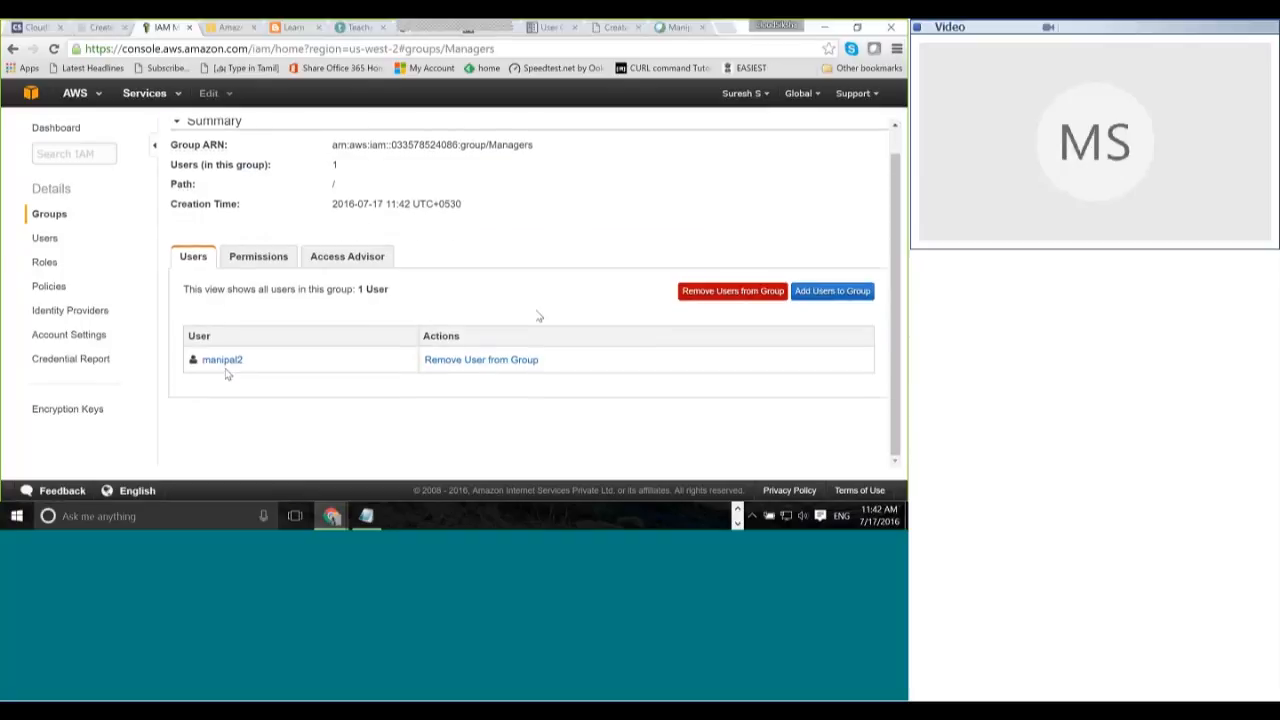
scroll(539, 316, up, 1)
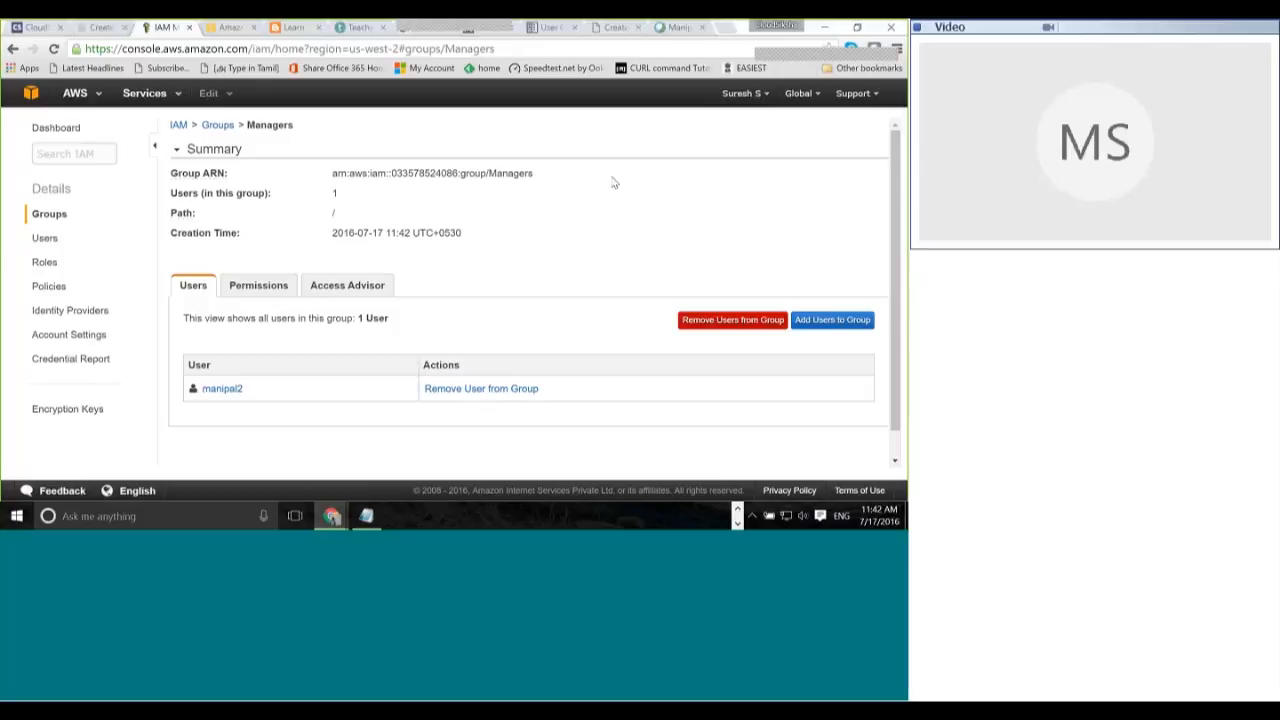
Step: Switch to the incognito browser window and load the copied IAM users sign-in link
click(751, 95)
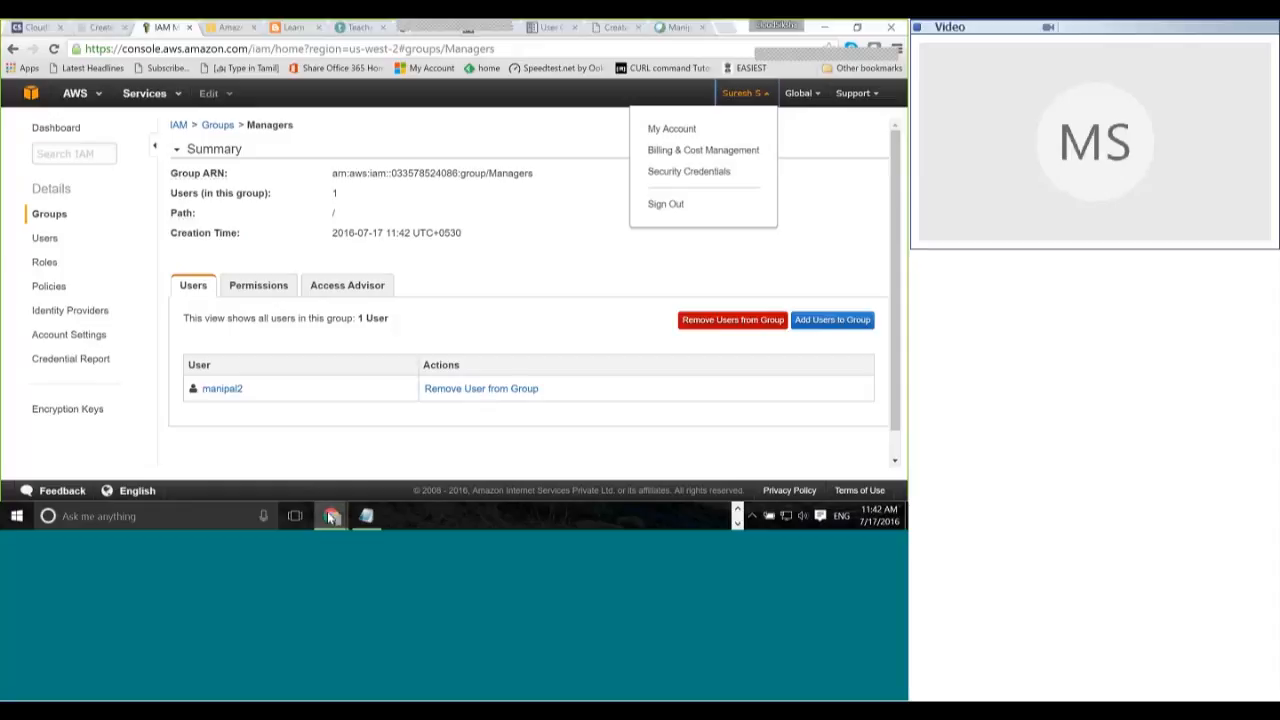
mouse_move(330, 516)
click(406, 450)
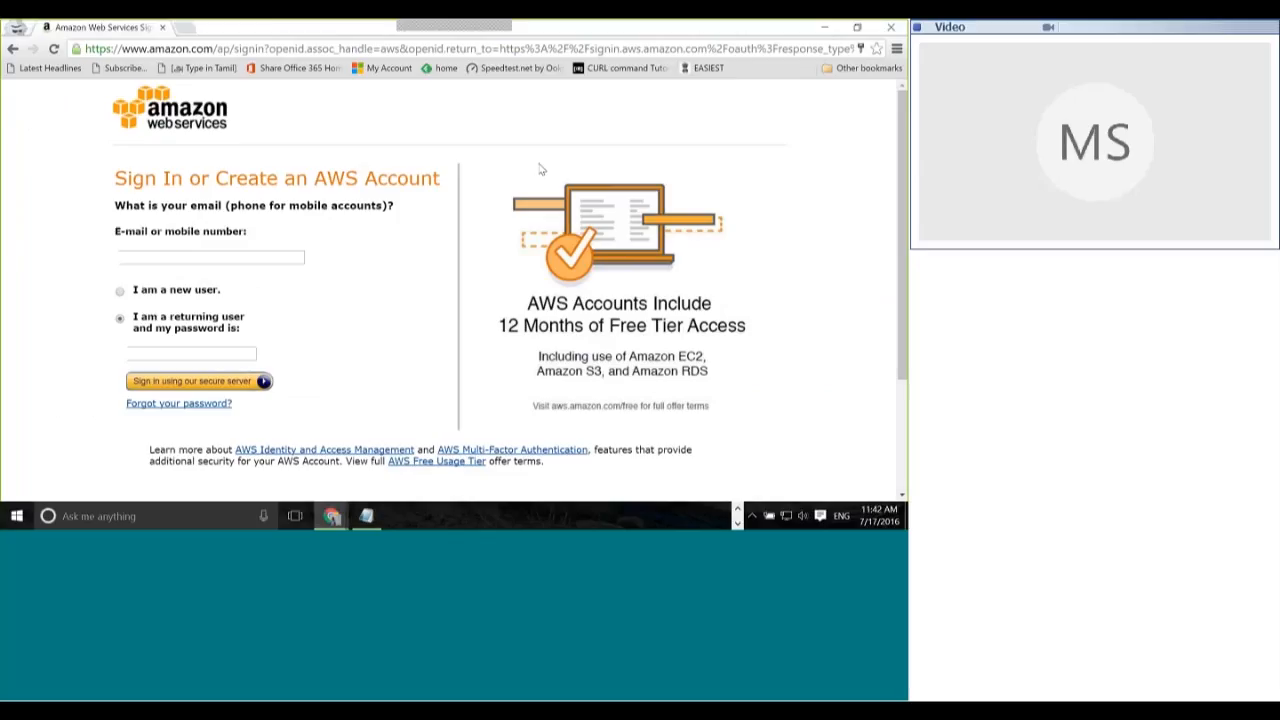
click(266, 48)
right_click(266, 50)
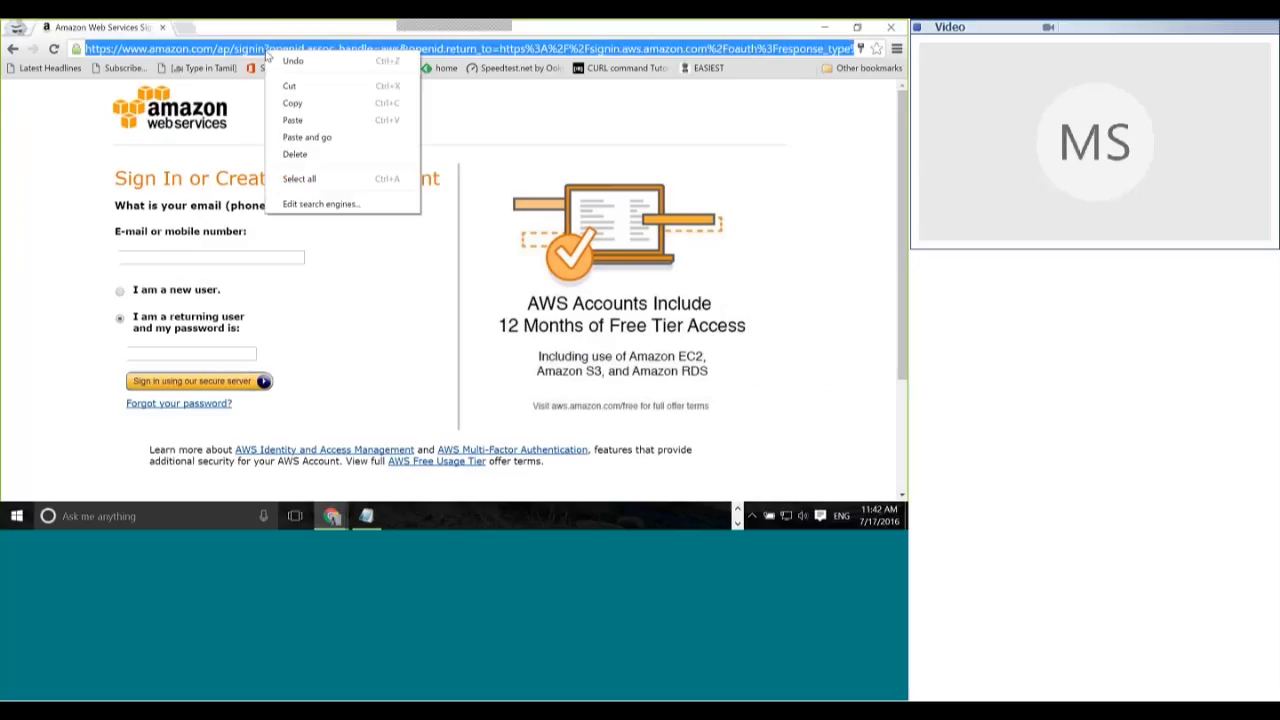
click(314, 122)
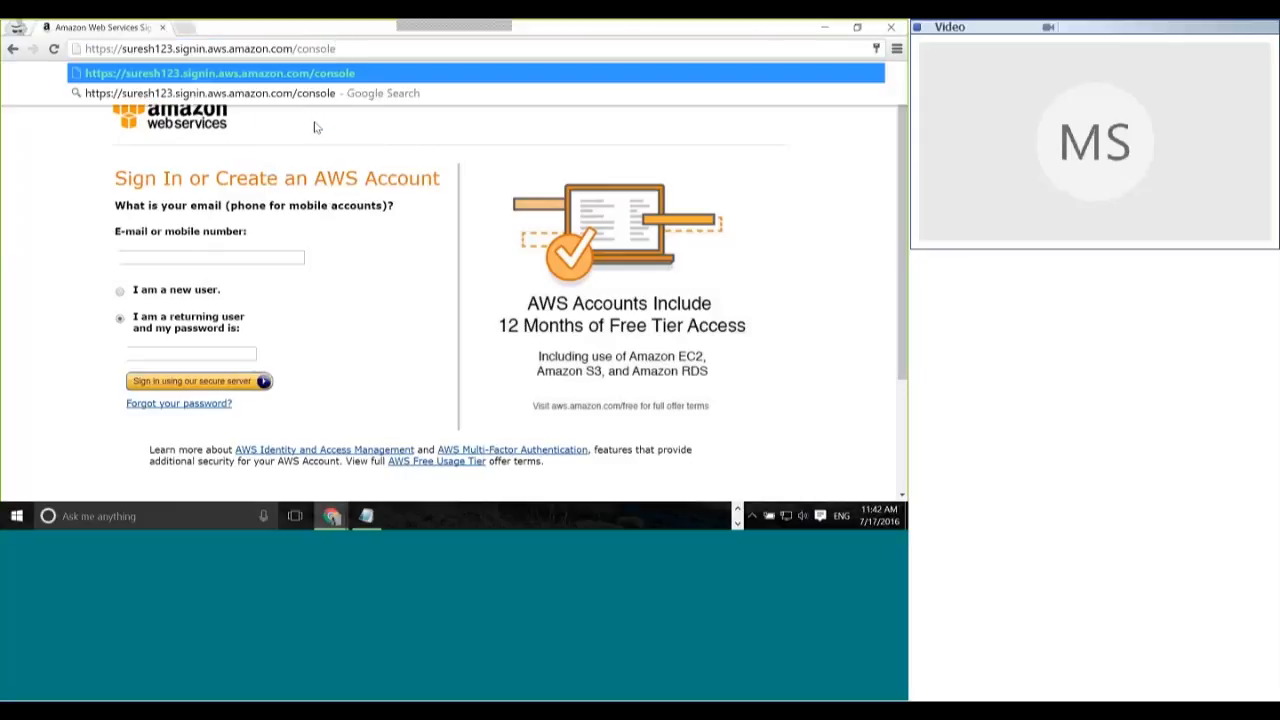
key(Return)
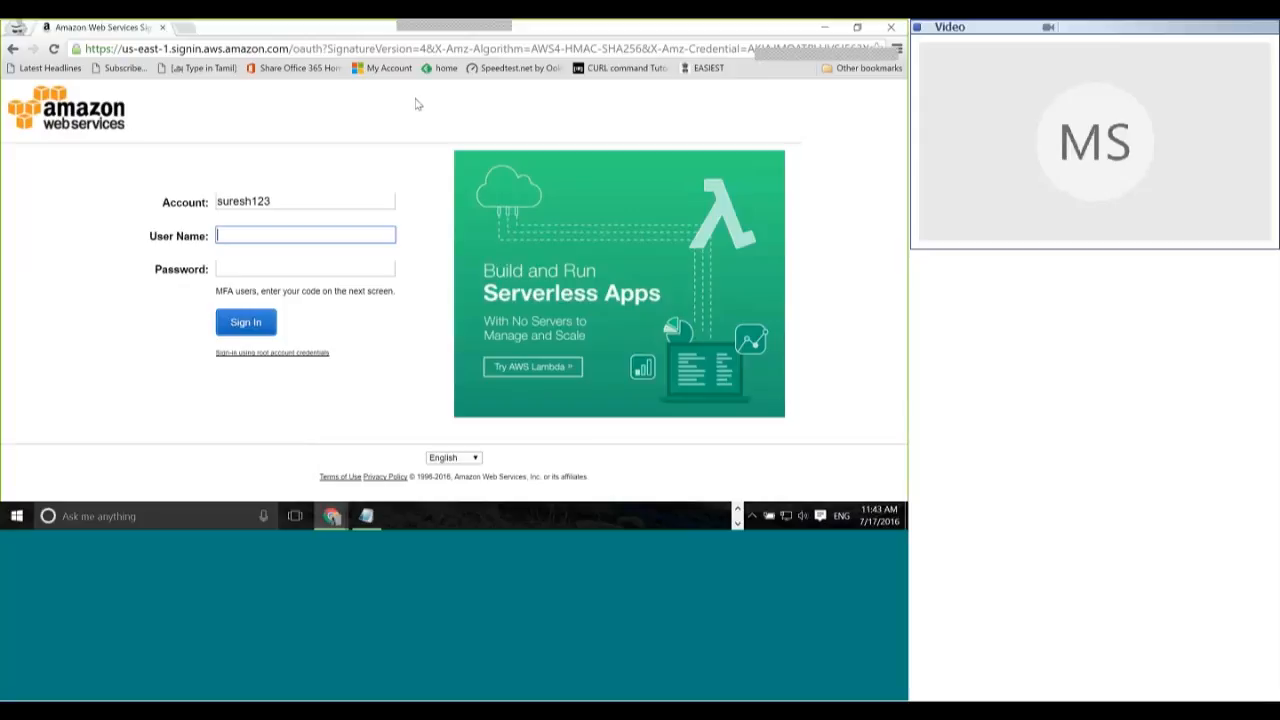
Step: Sign in to the AWS console as manipal2, entering the account password
text(manipal2)
key(Tab)
text(••••••••)
key(Return)
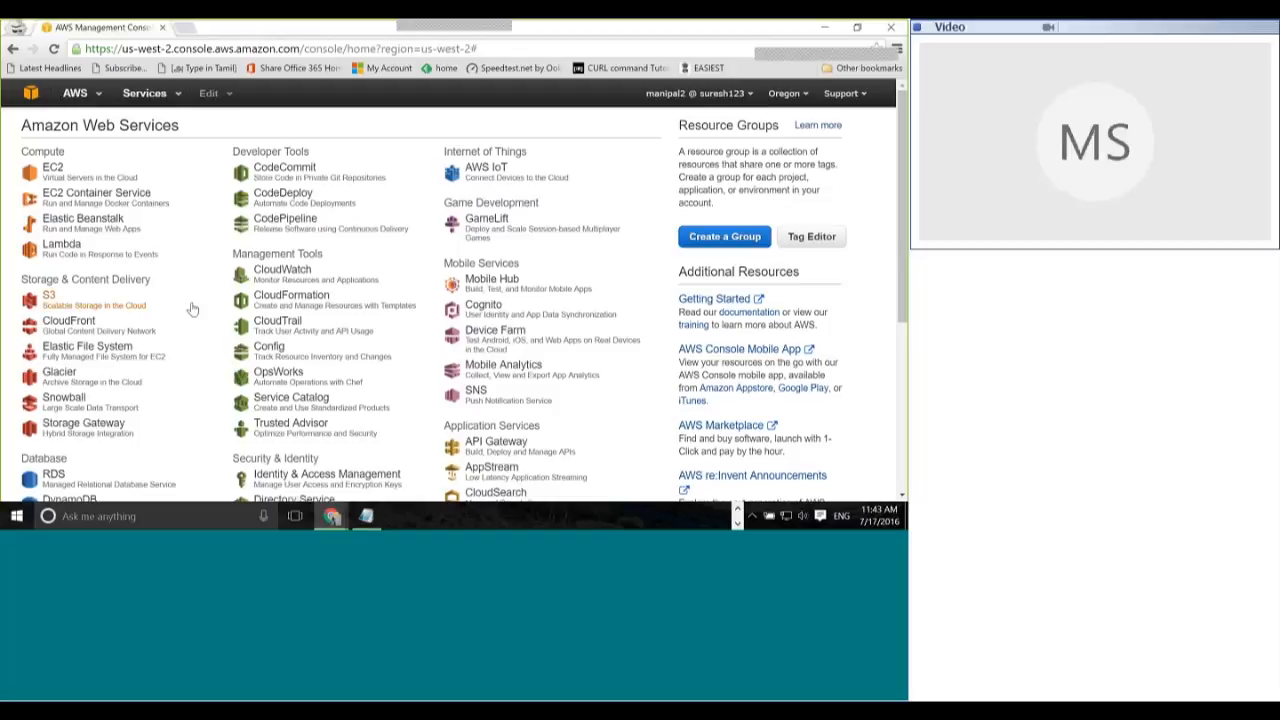
Step: Check manipal2's access to the S3 console, and return to the console home to open the EC2 dashboard
click(48, 295)
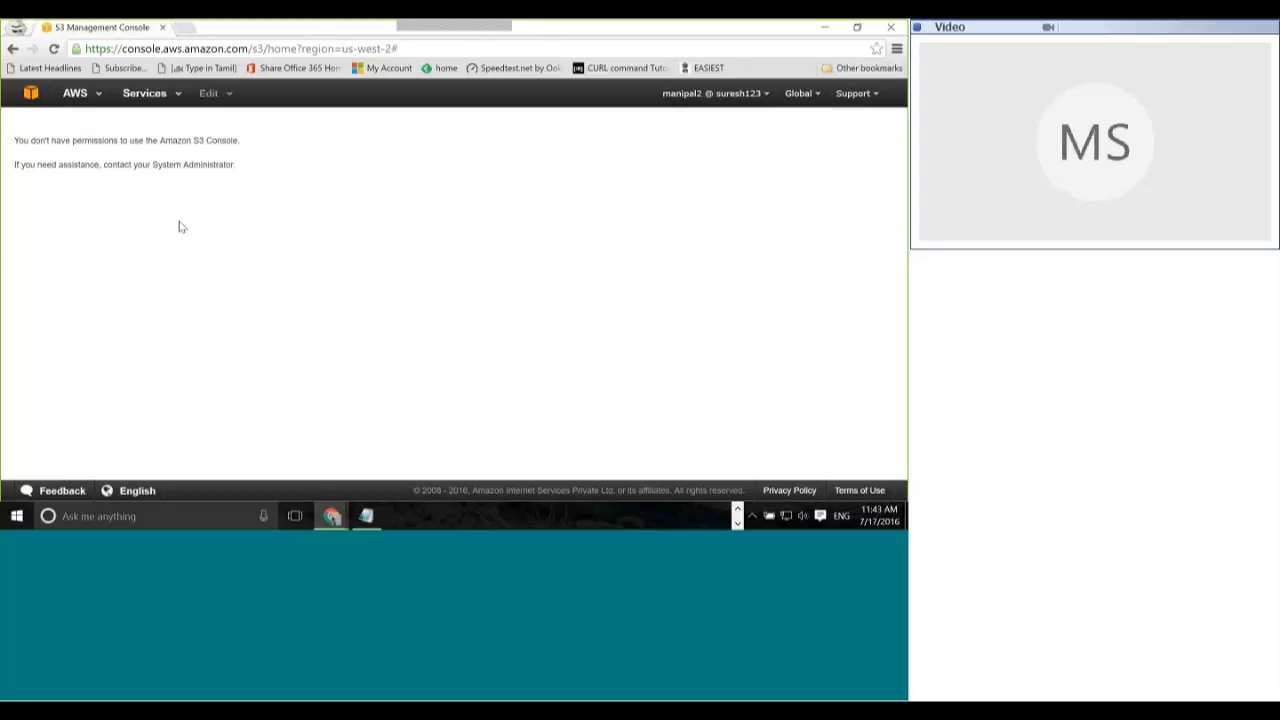
click(34, 98)
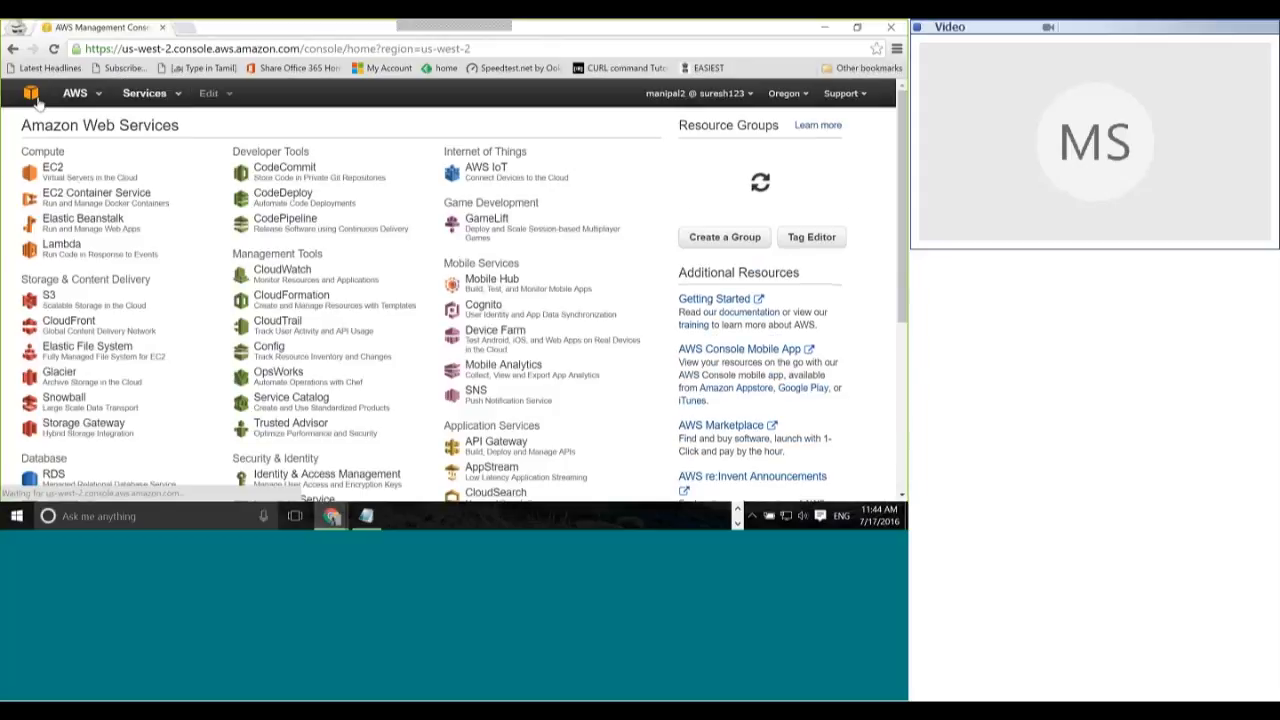
click(52, 168)
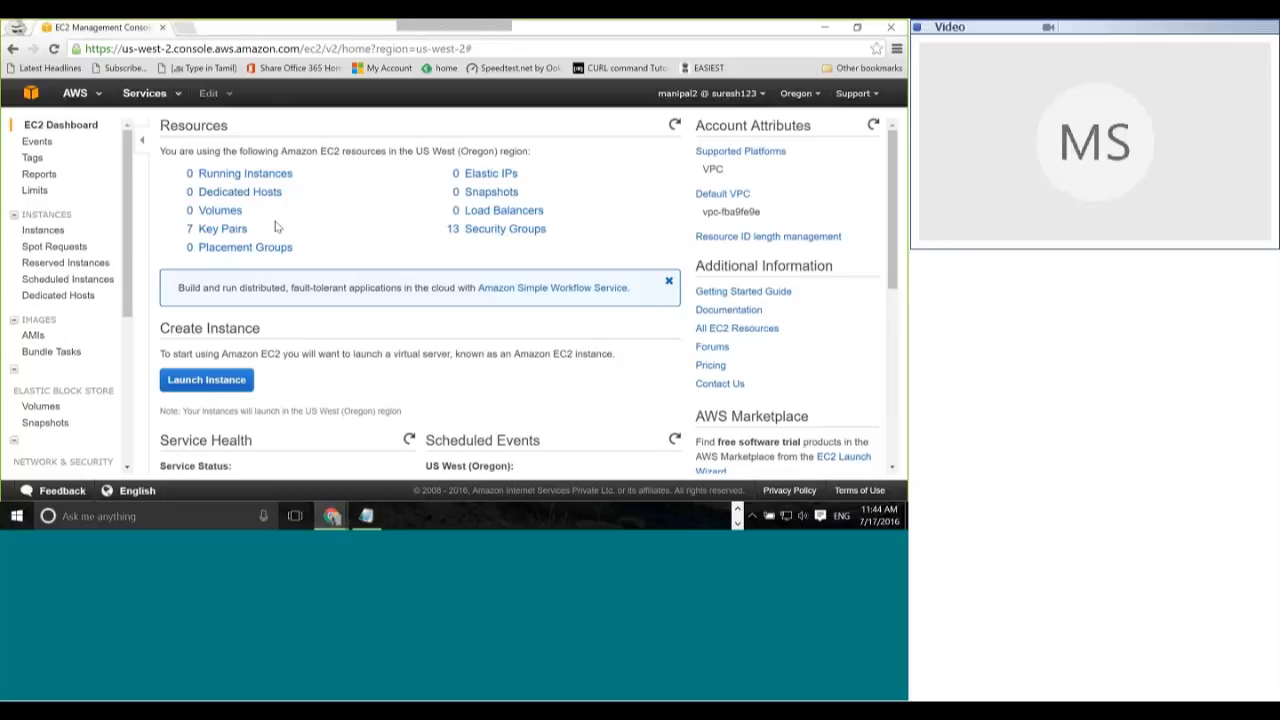
Step: Start launching an EC2 instance with Amazon Linux AMI 2016.03.3 and the t2.micro type, proceeding to the instance details
click(224, 381)
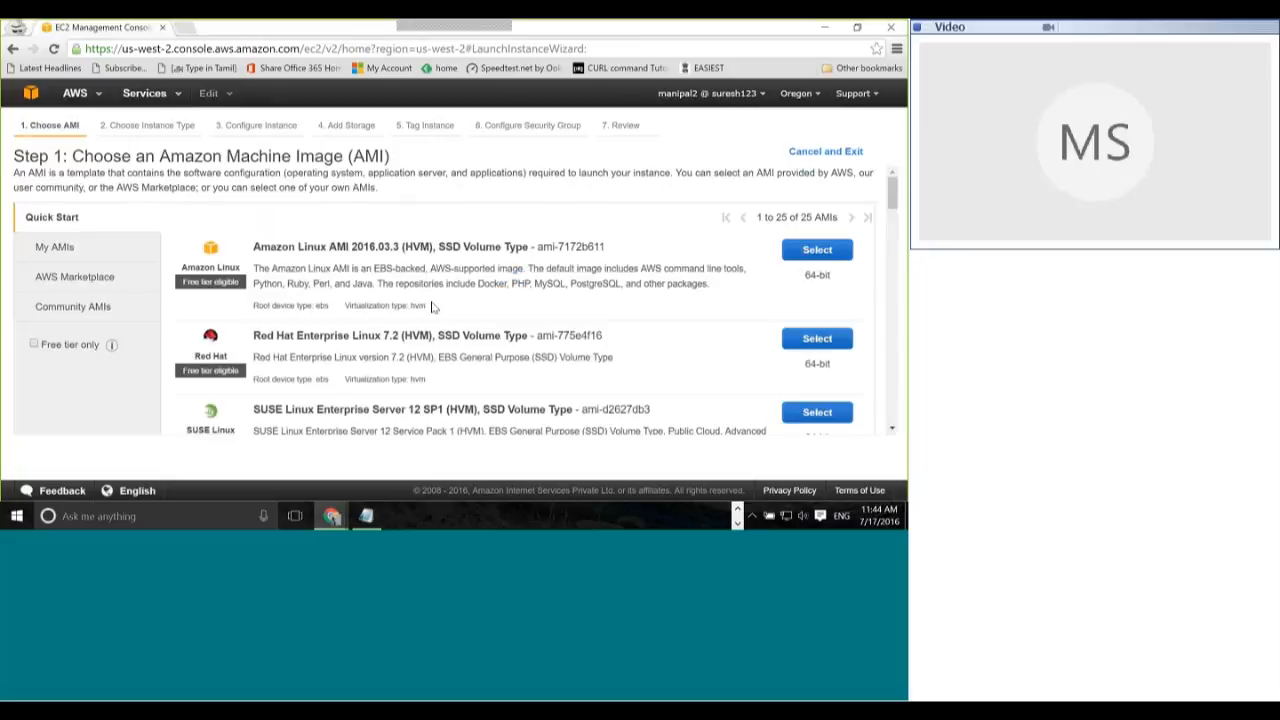
click(824, 258)
click(826, 261)
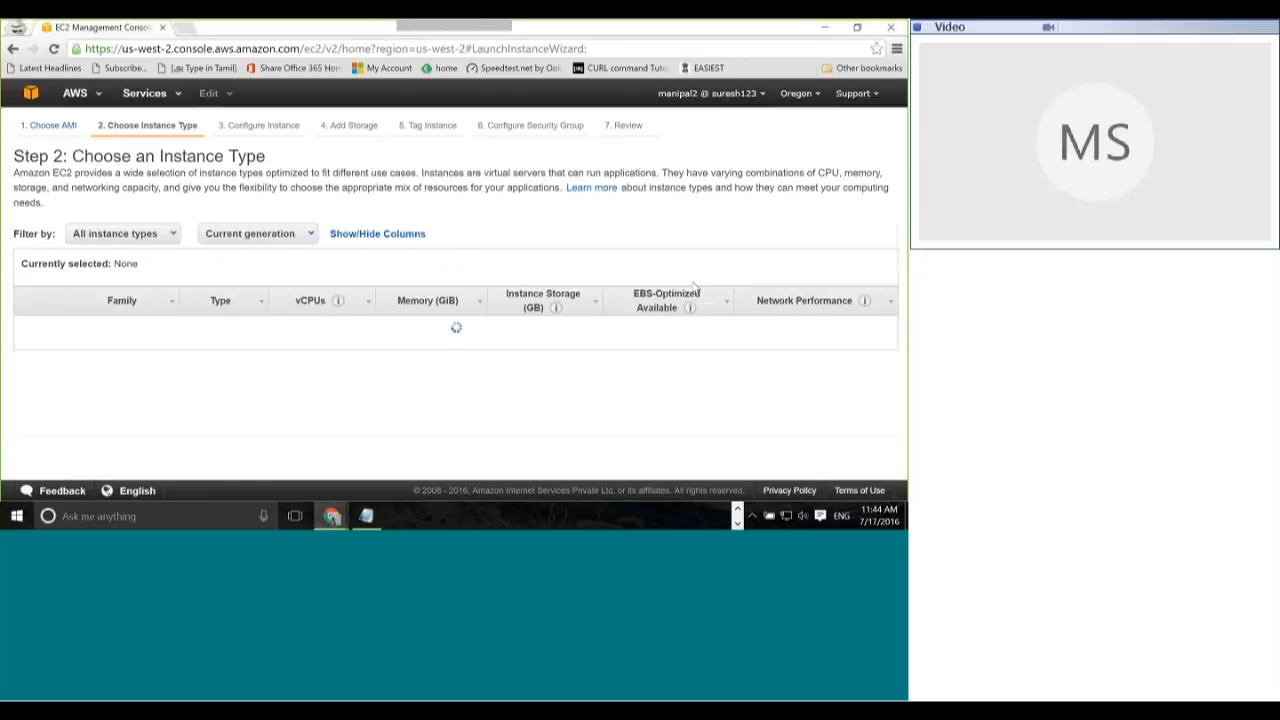
scroll(580, 308, down, 3)
scroll(580, 308, up, 2)
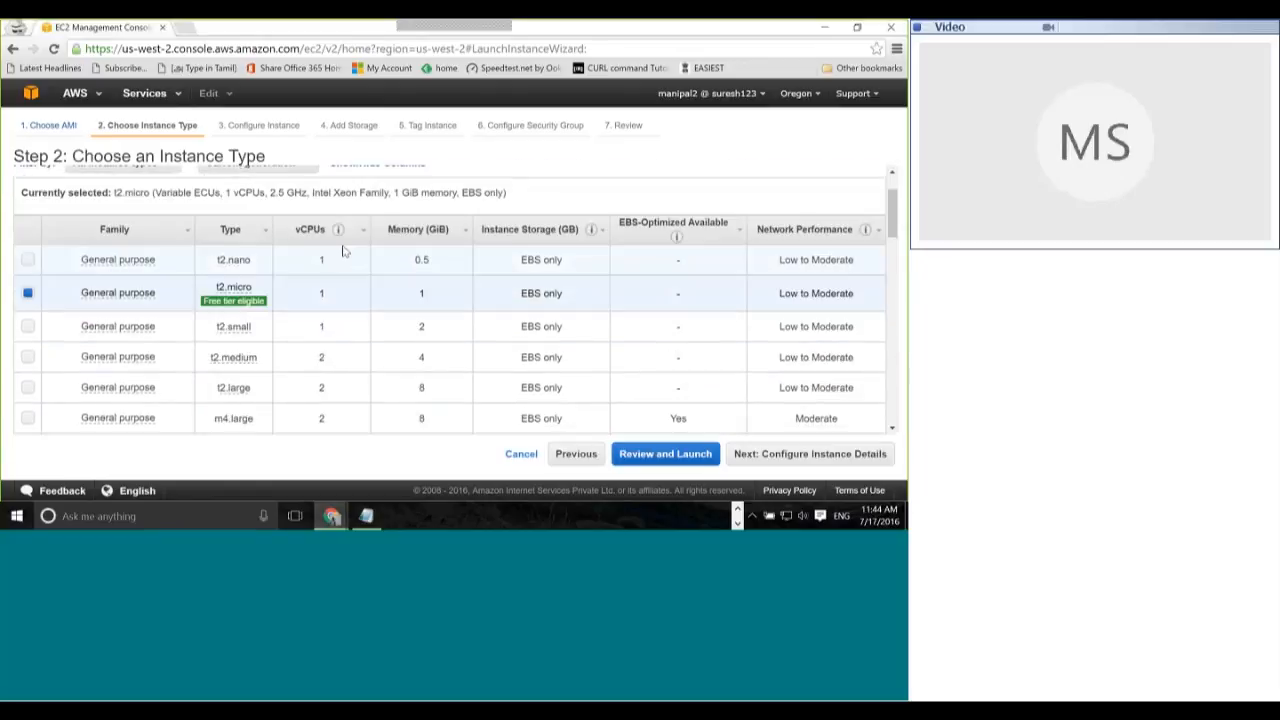
click(836, 455)
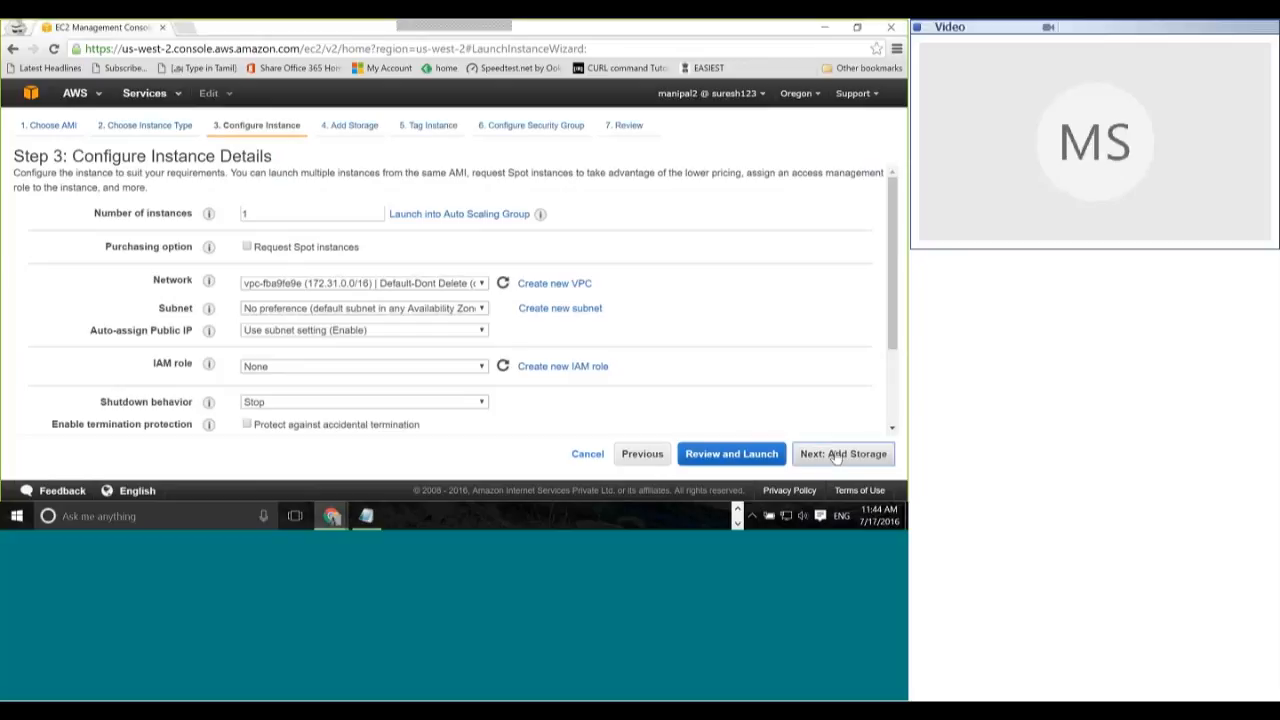
Step: Keep the default instance details and storage, and set the instance's Name tag to ReadOnly
click(836, 455)
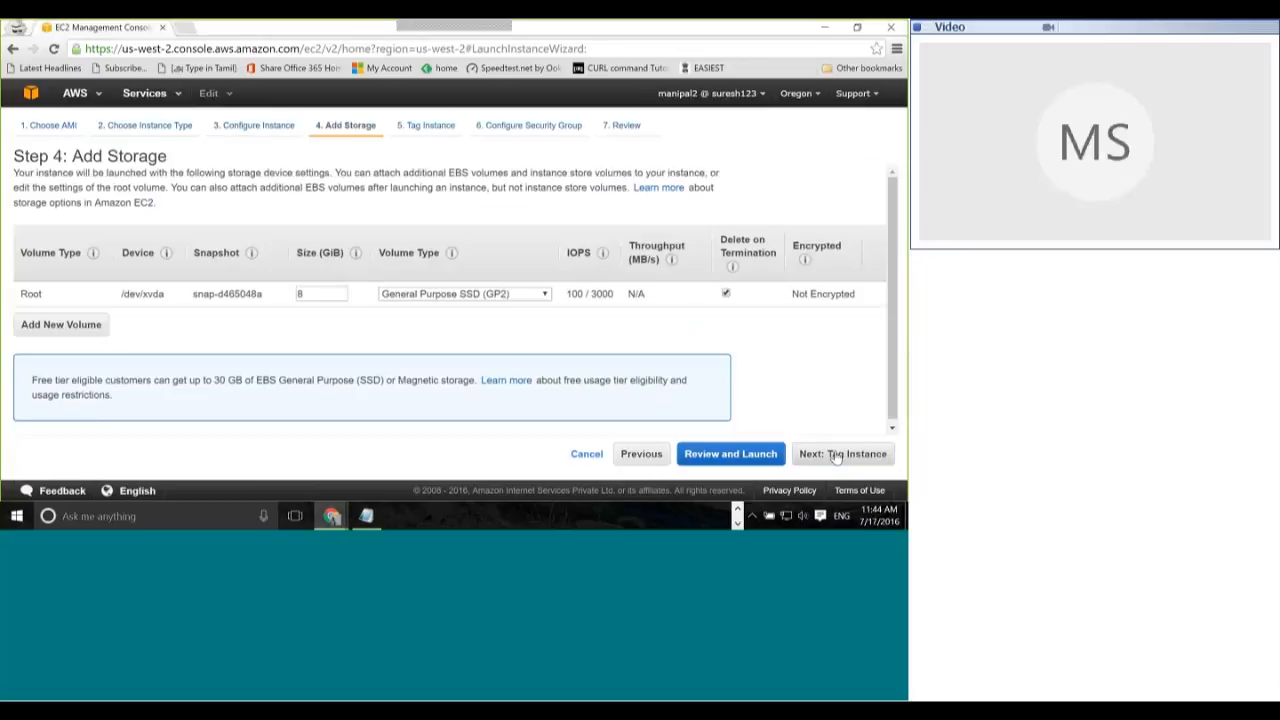
click(836, 455)
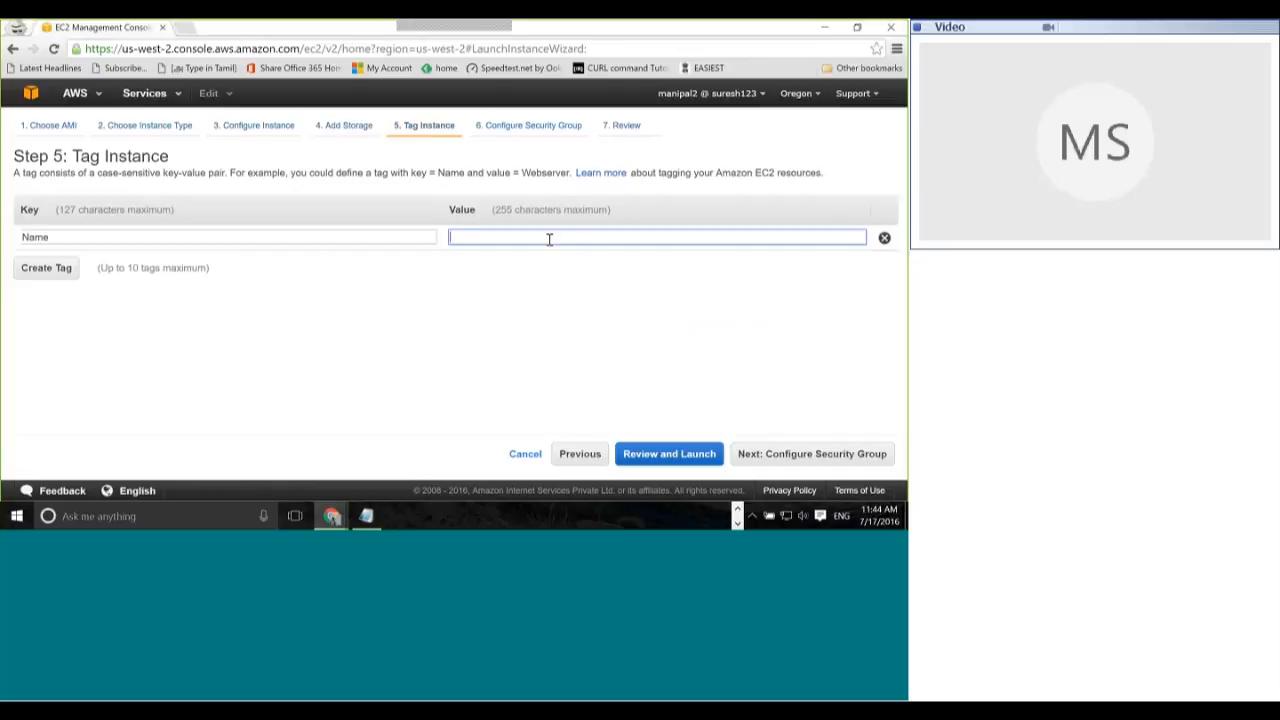
text(ReadOnly)
click(749, 328)
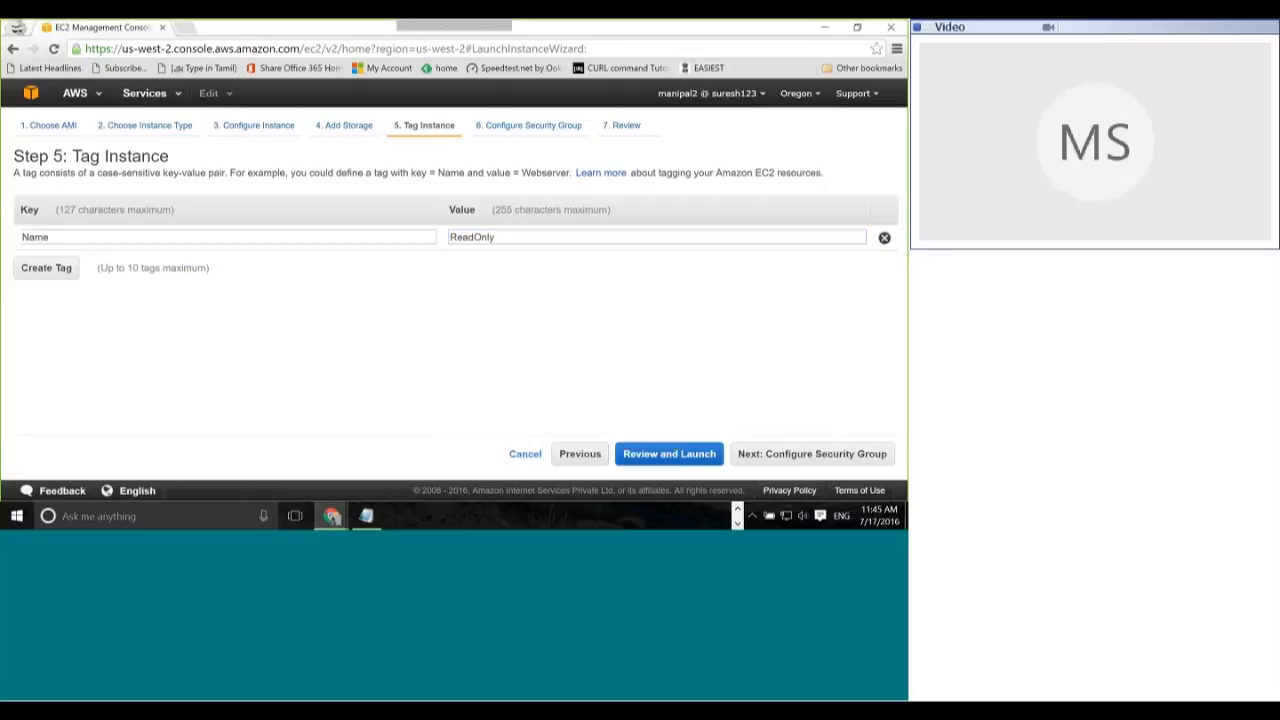
click(812, 453)
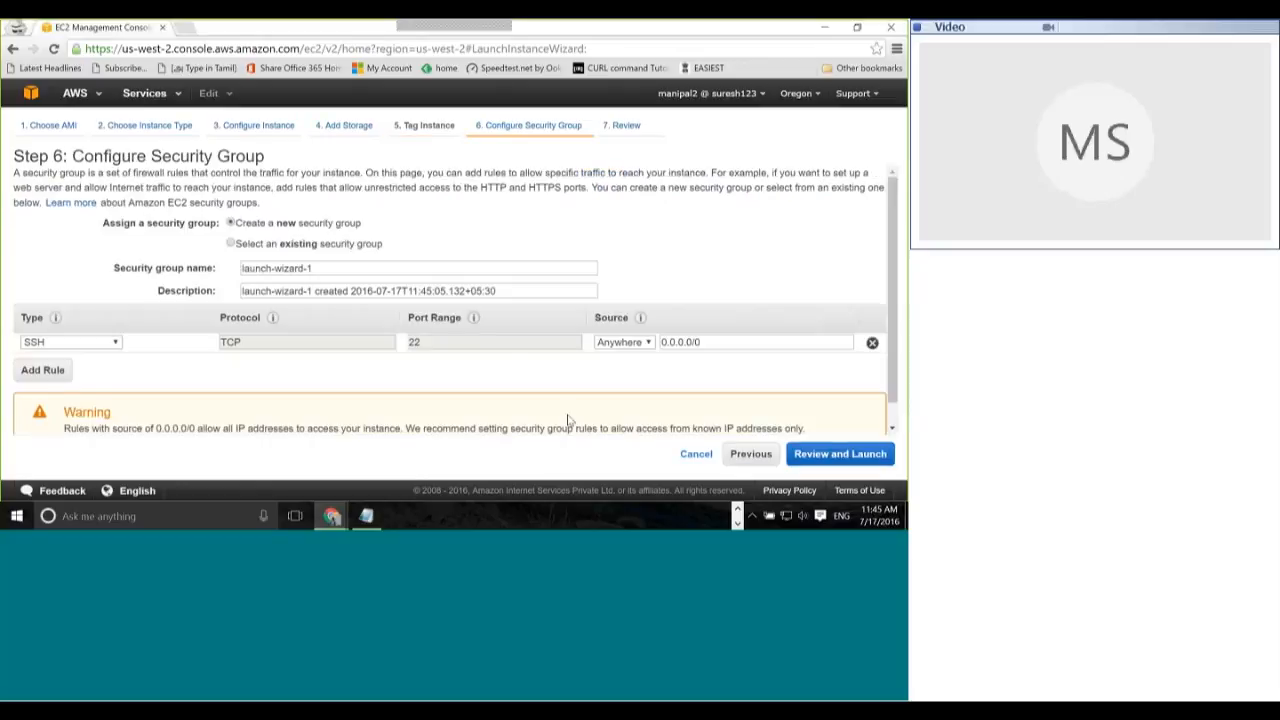
Step: Assign the existing SSH HTTP security group to the instance and proceed to the launch review
click(231, 243)
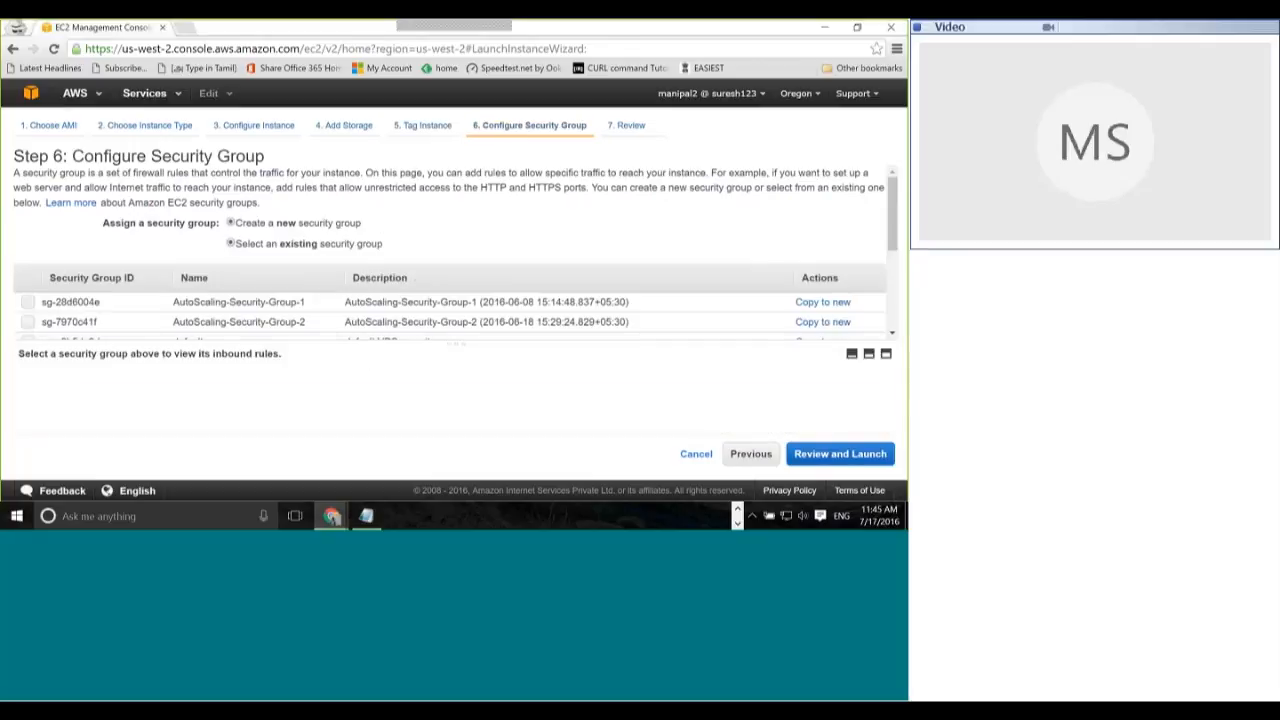
drag(471, 343, 480, 465)
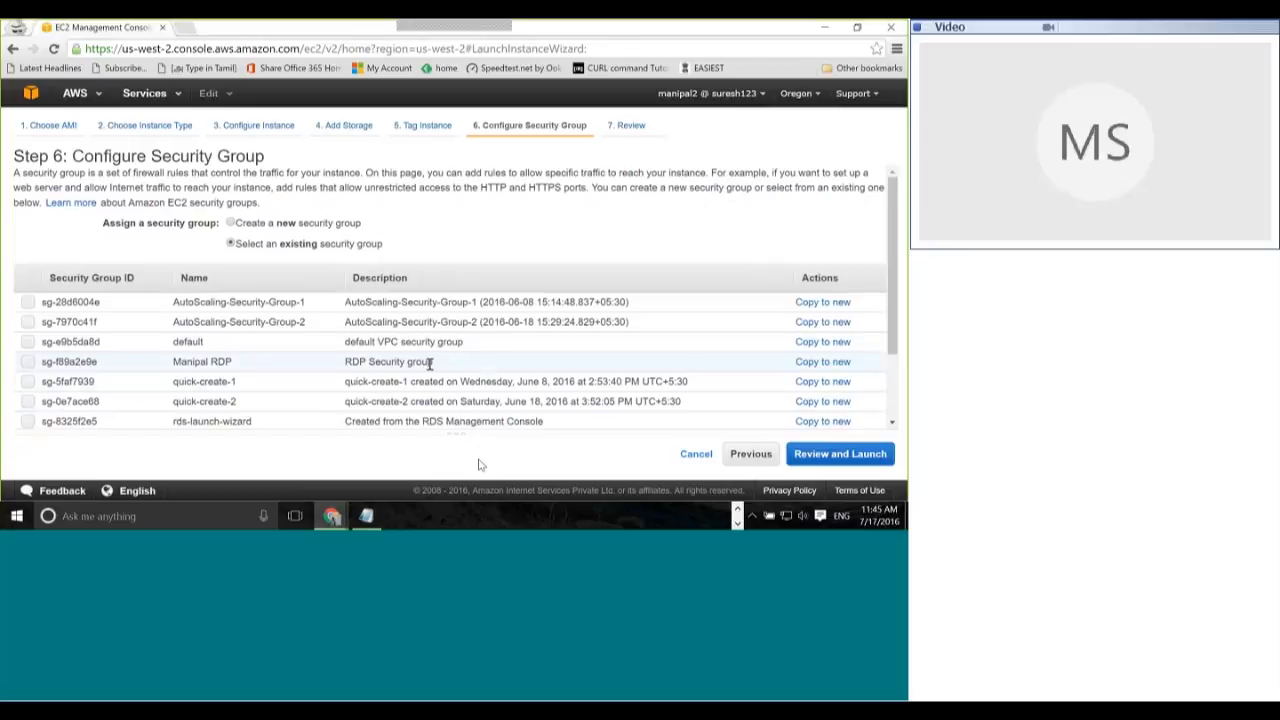
scroll(430, 363, down, 2)
click(28, 388)
click(843, 454)
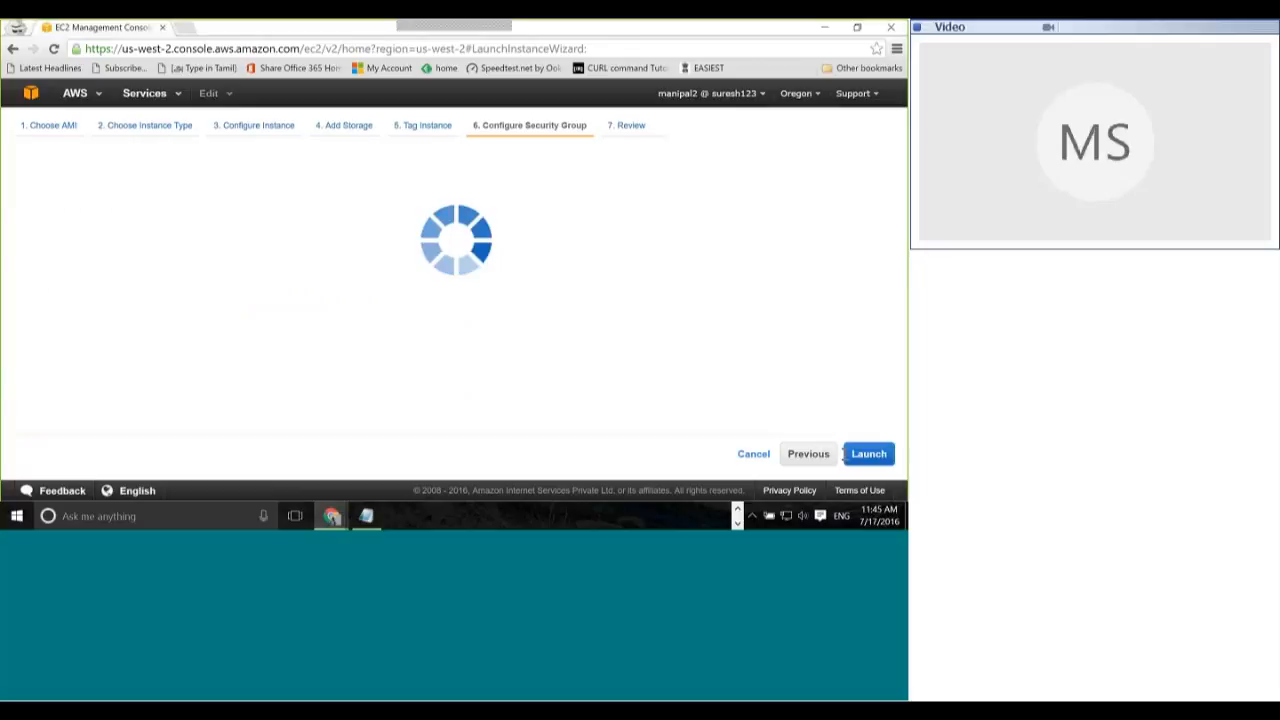
Step: Review the launch settings and try to launch the instance with the existing Manipal key pair, acknowledging access to its private key
scroll(679, 313, down, 5)
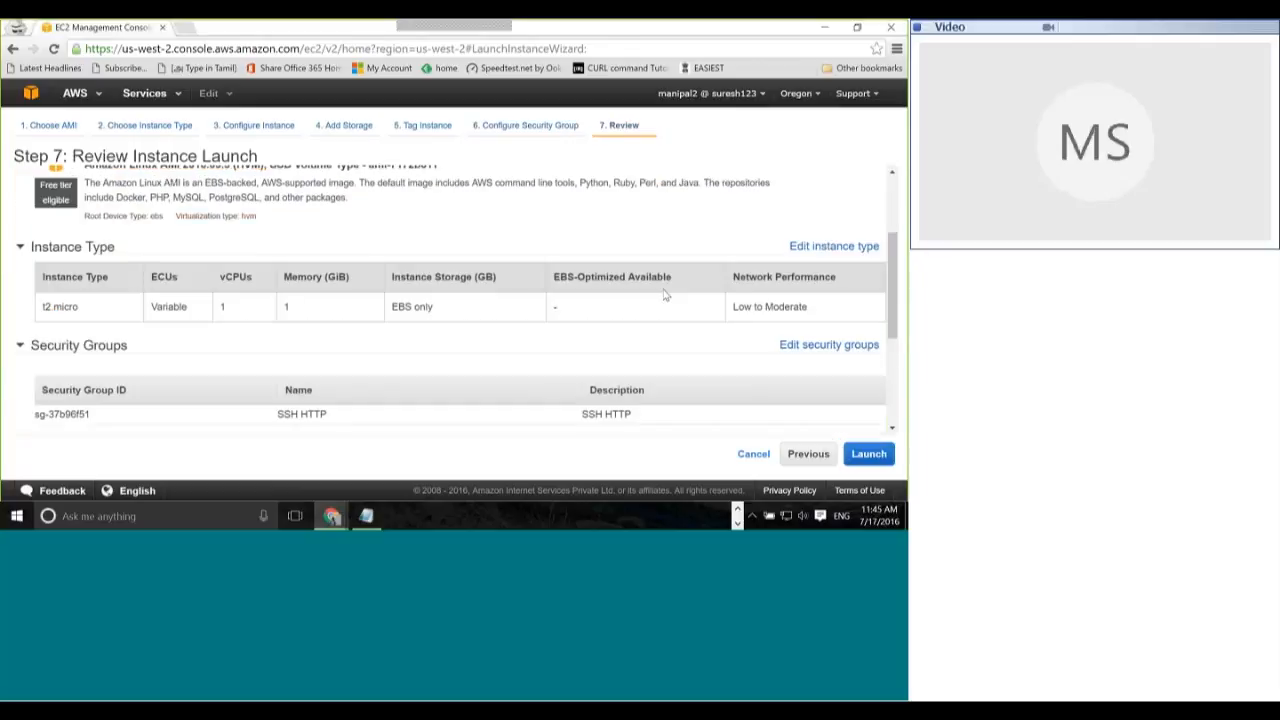
scroll(665, 295, down, 2)
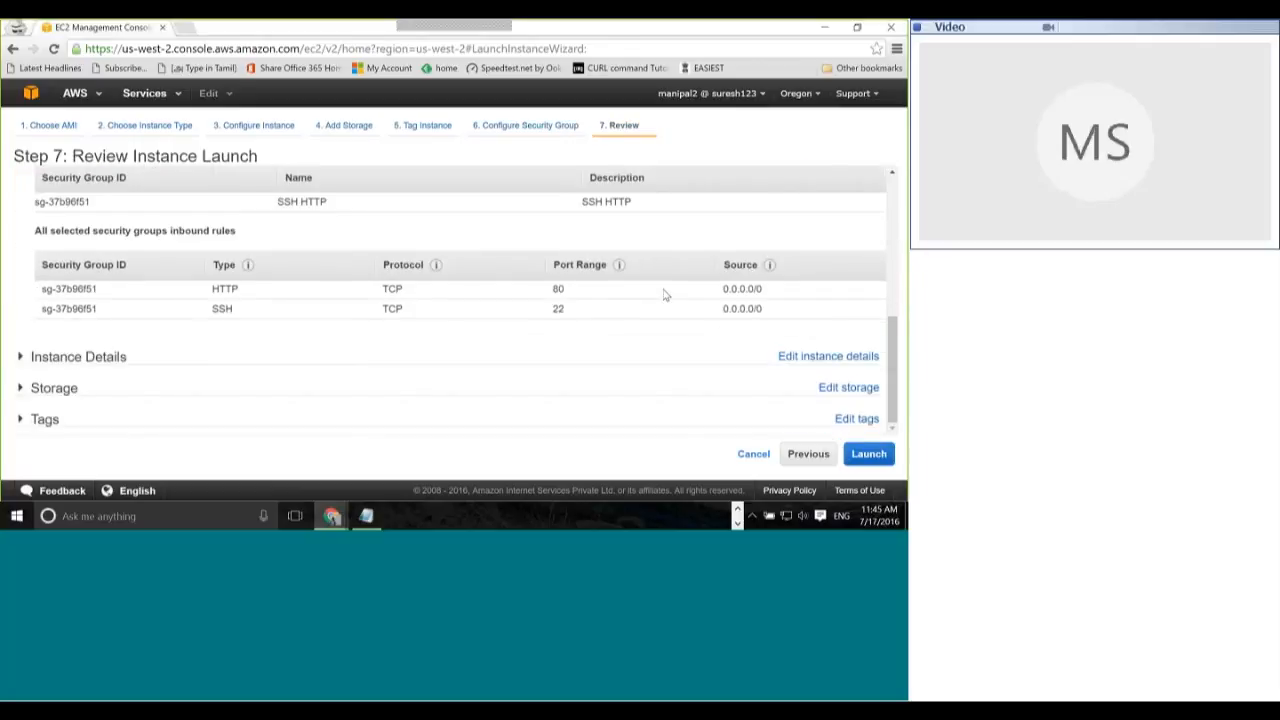
scroll(664, 295, up, 8)
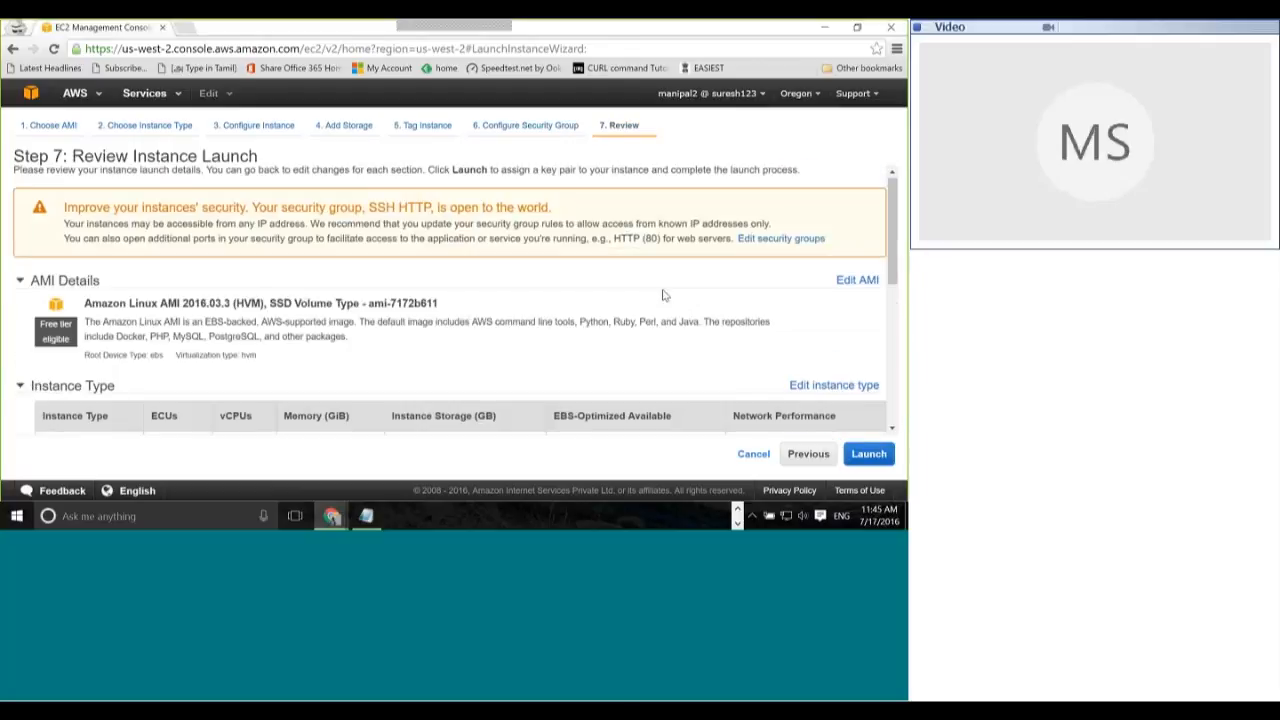
click(867, 454)
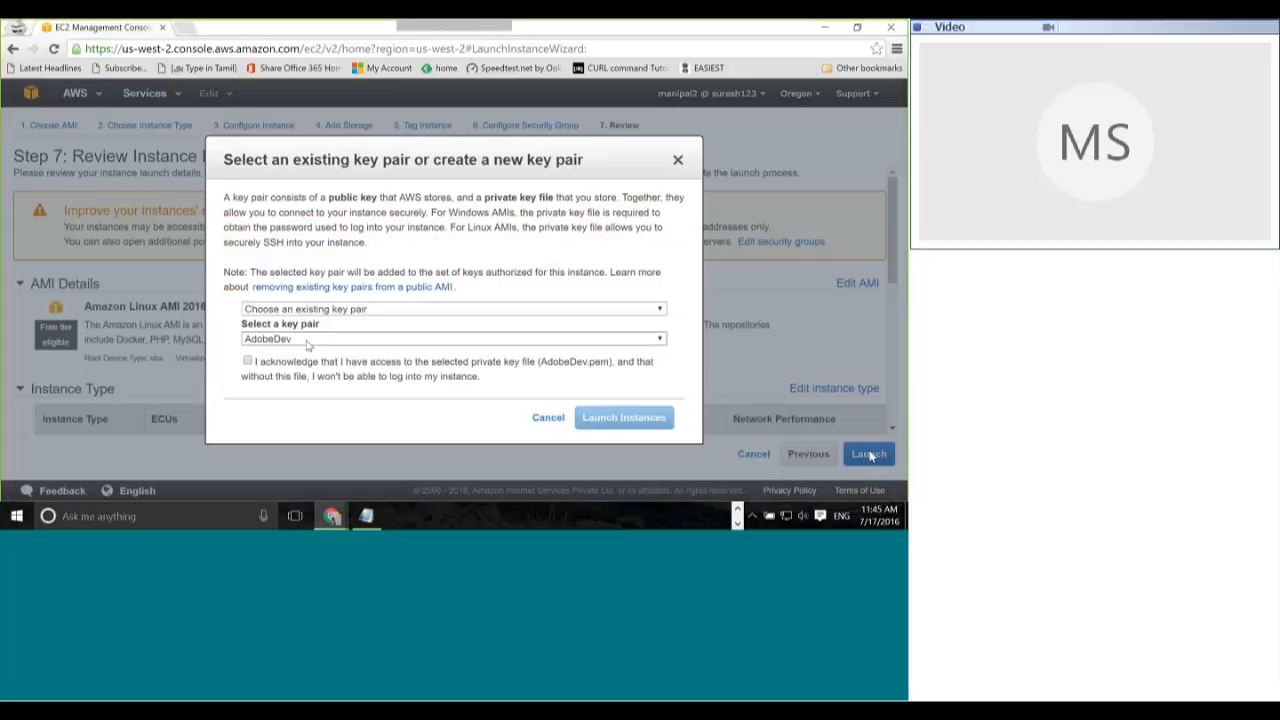
click(307, 339)
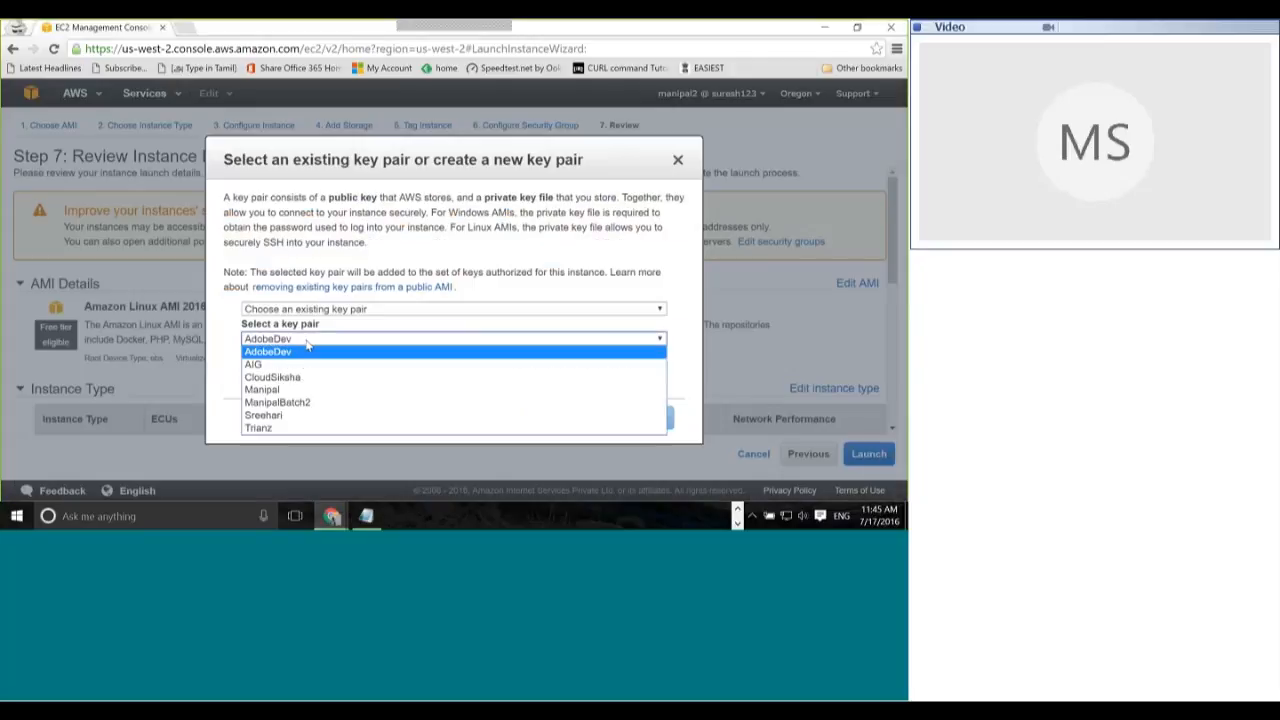
click(272, 389)
click(248, 361)
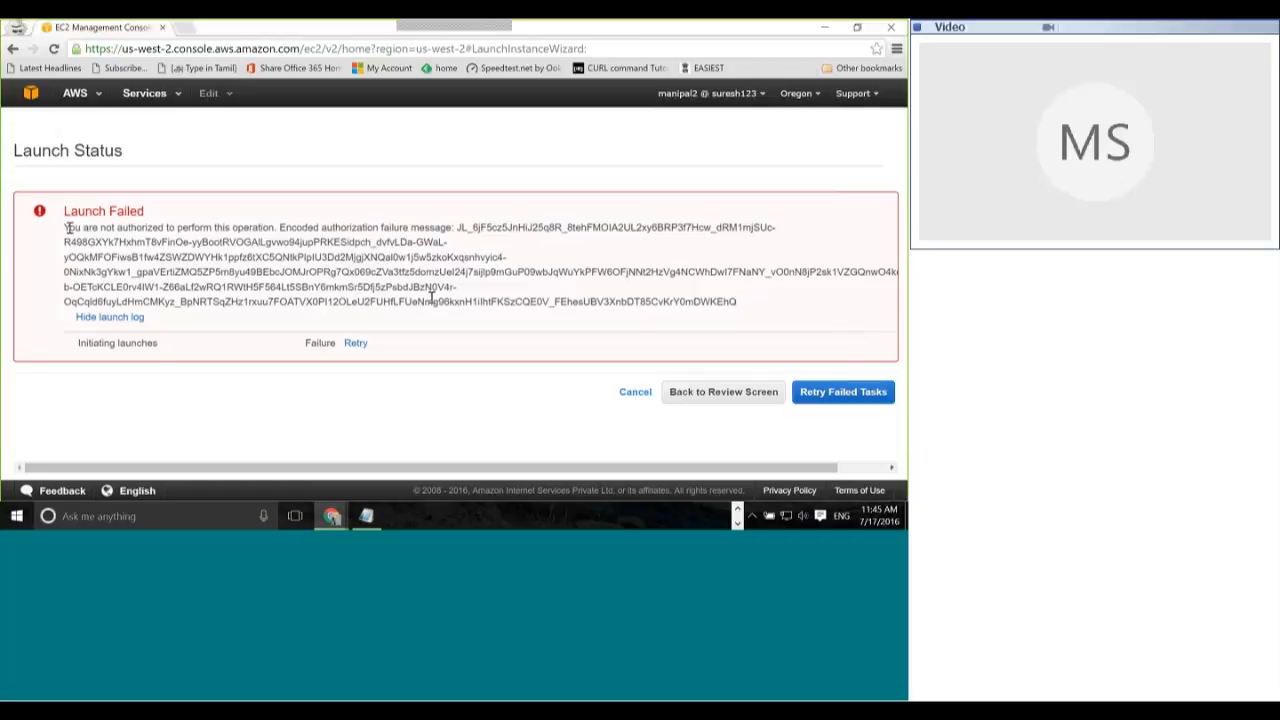
Step: Examine the launch status message, and cancel the launch to return to the EC2 dashboard
drag(67, 228, 281, 230)
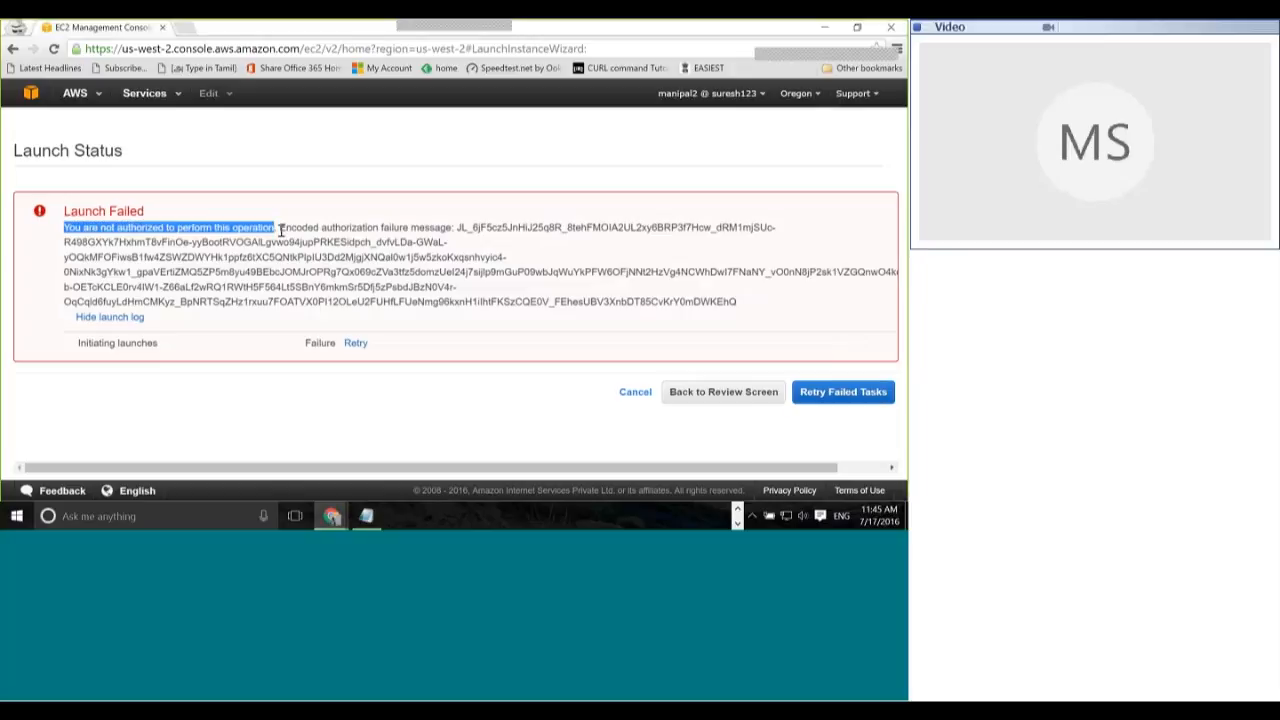
drag(281, 230, 283, 231)
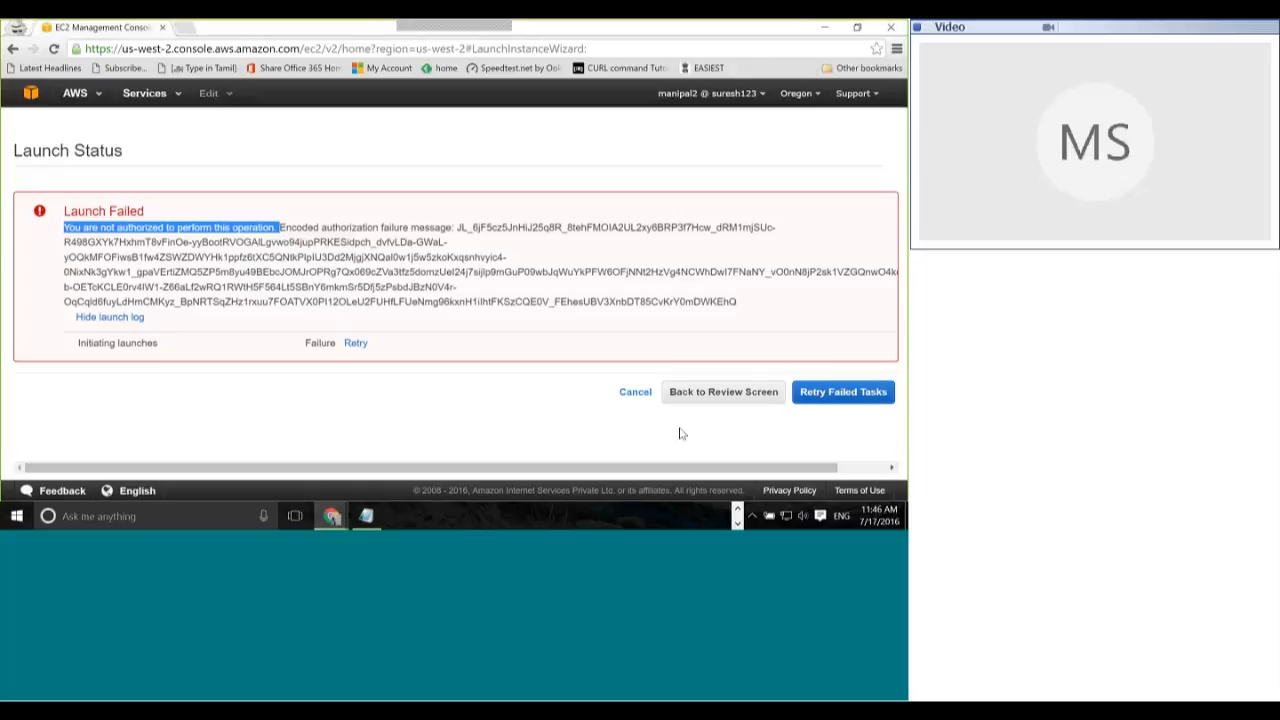
click(638, 392)
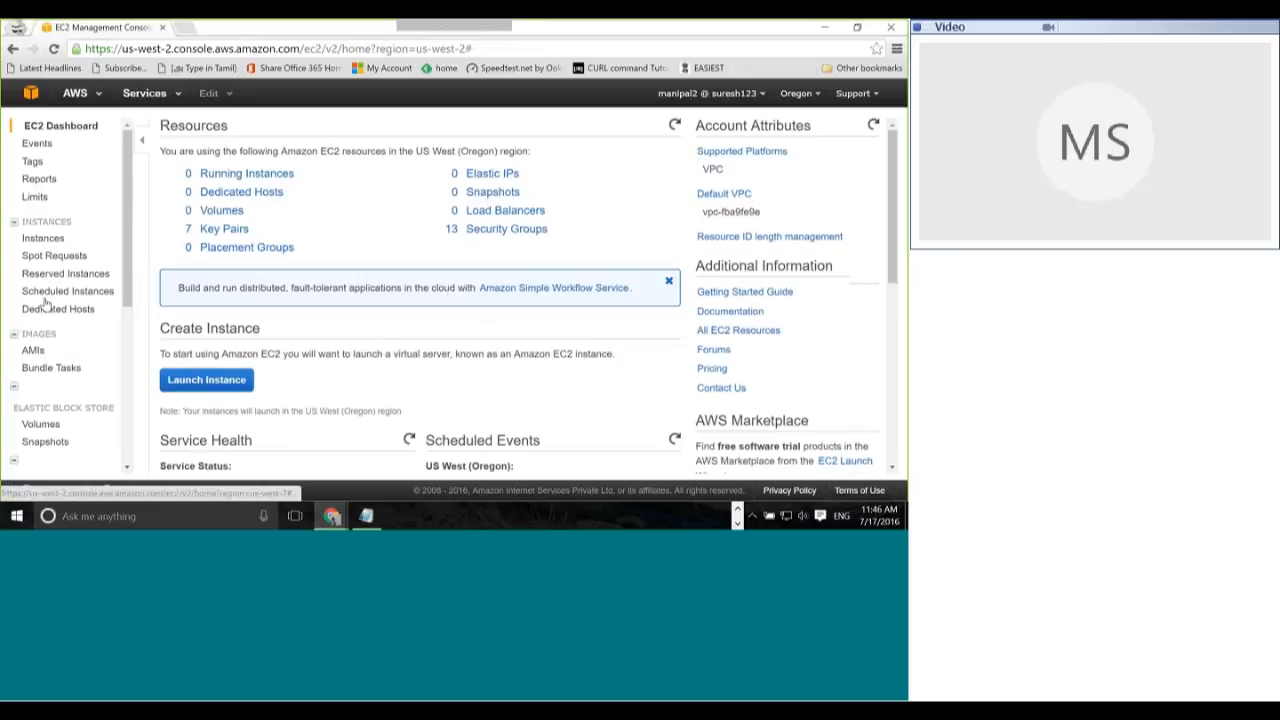
Step: Open the Identity & Access Management console as manipal2 and examine the authorization messages on its dashboard
click(33, 98)
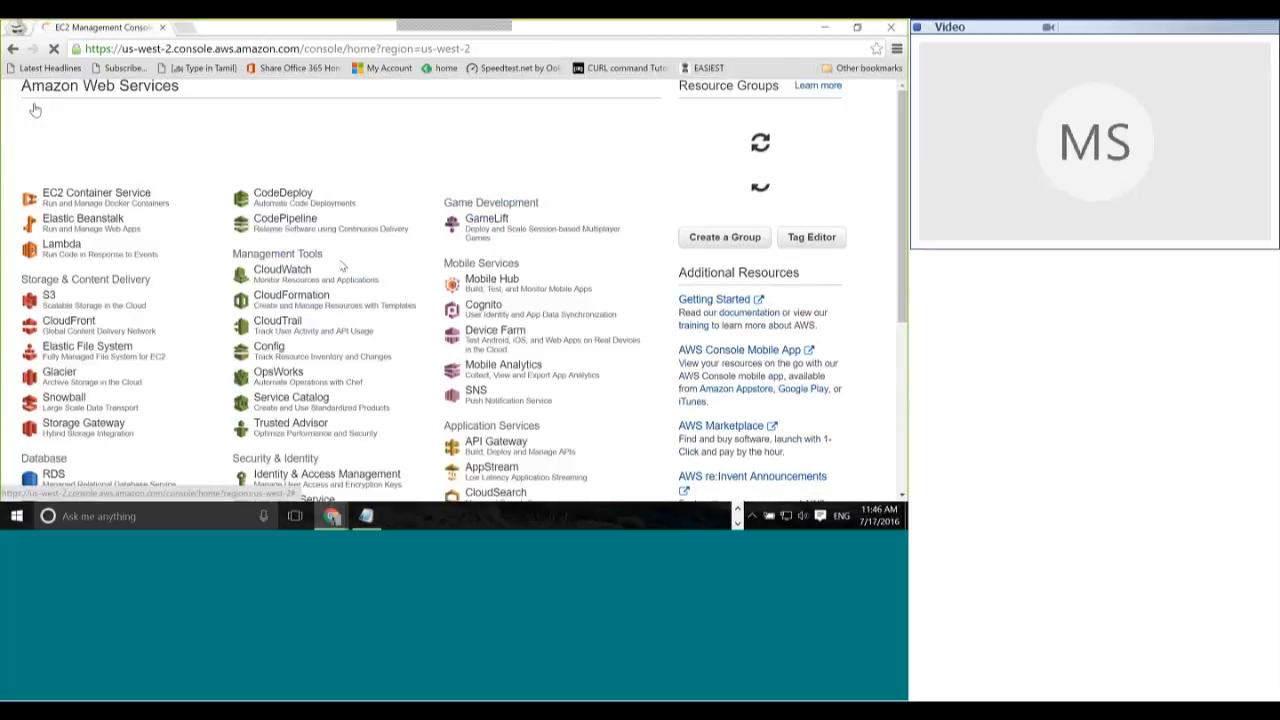
scroll(365, 400, down, 1)
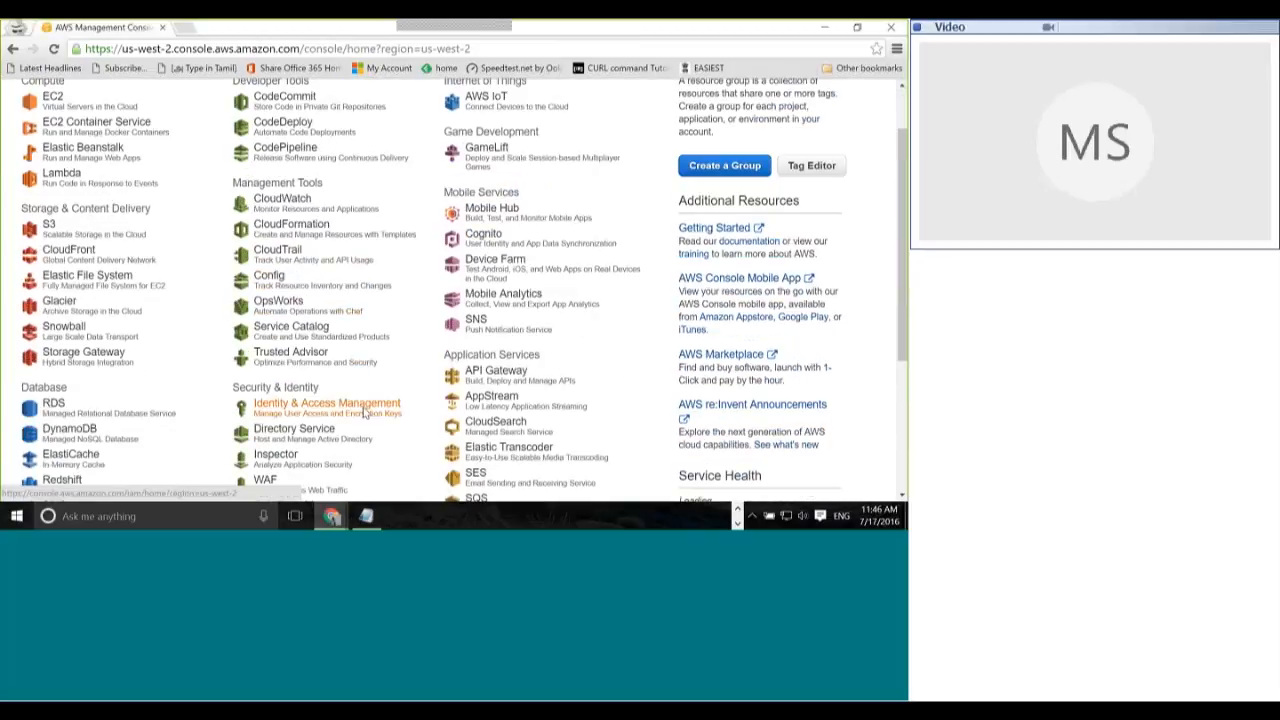
click(365, 410)
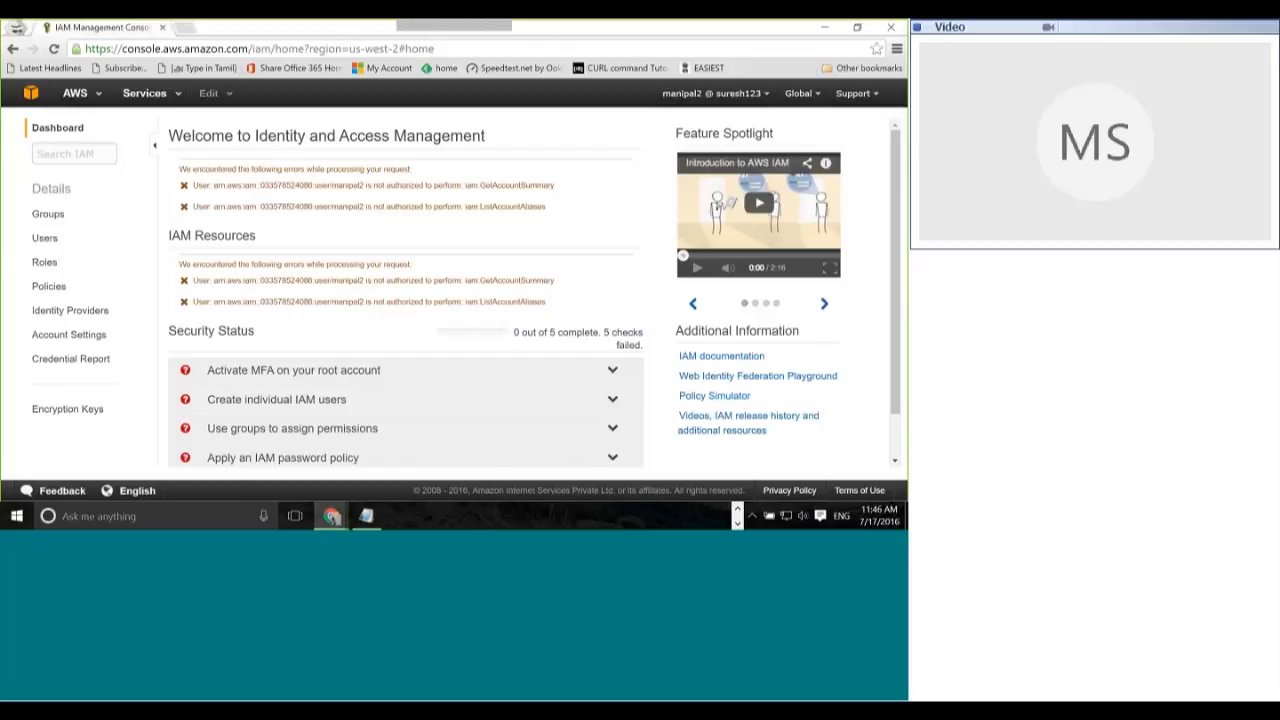
drag(556, 186, 186, 186)
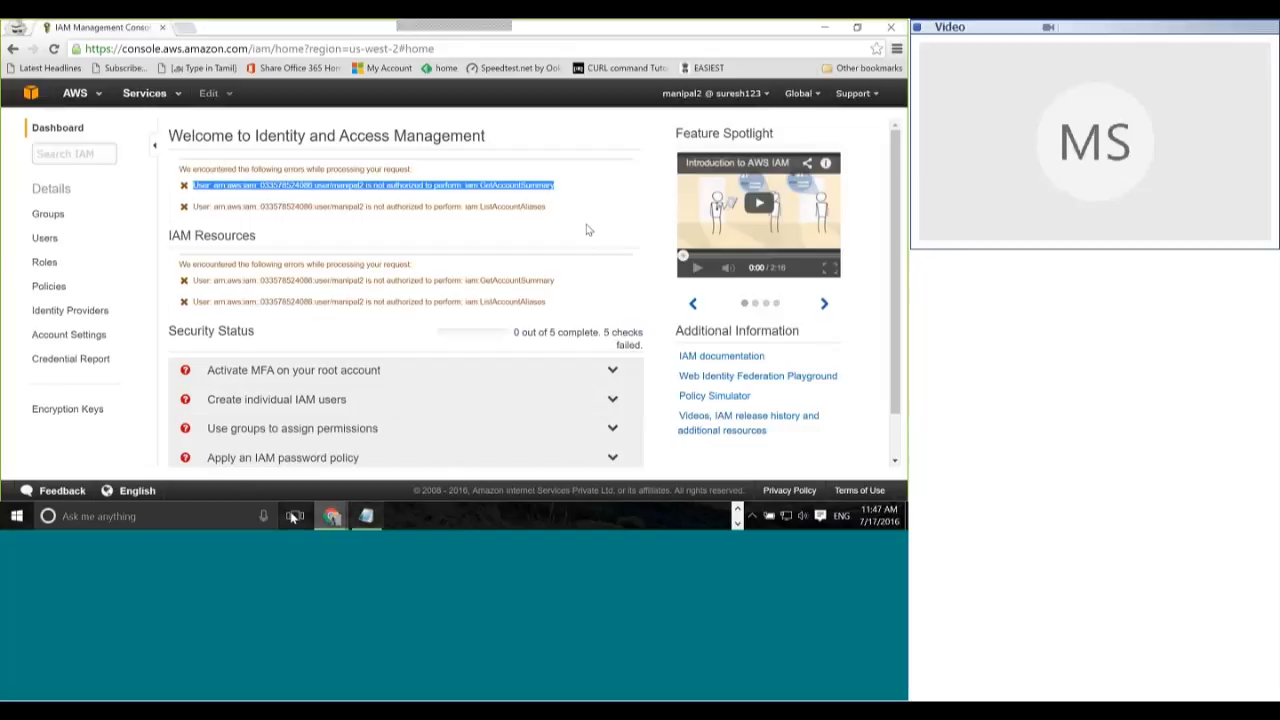
Step: Switch to the account owner's browser window and open the AmazonS3FullAccess policy in IAM to examine its policy document
mouse_move(329, 520)
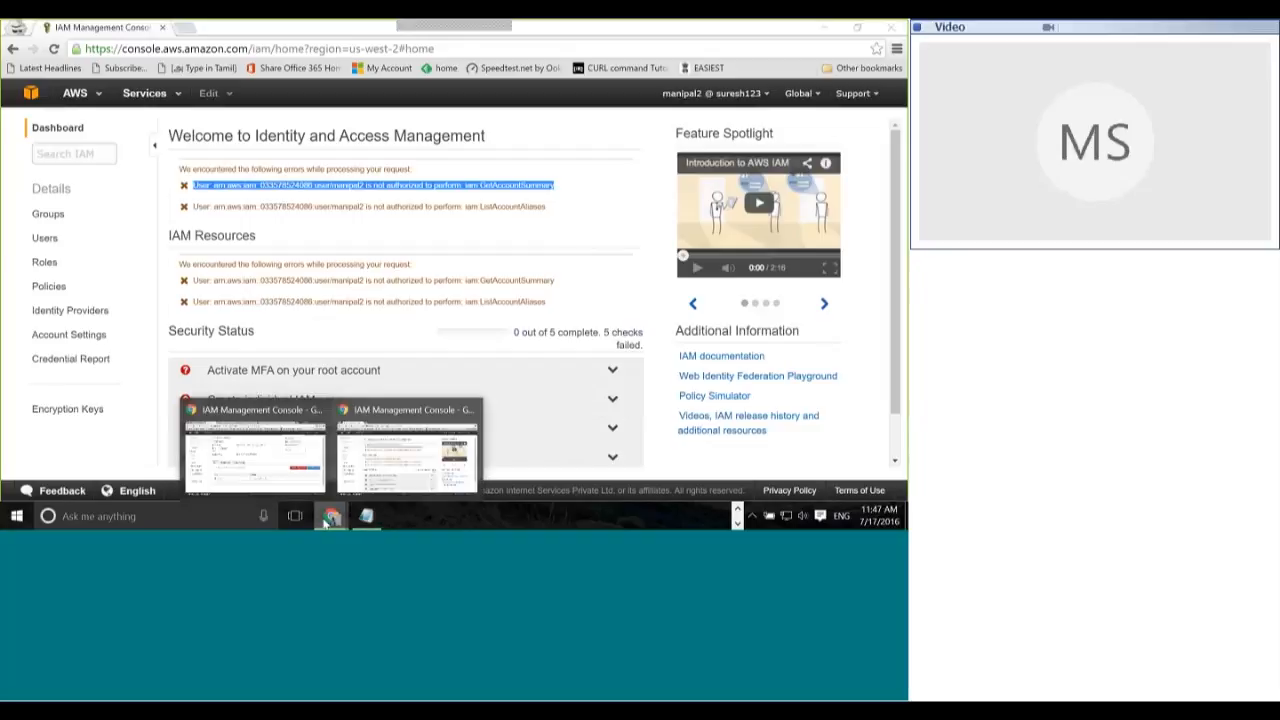
click(260, 441)
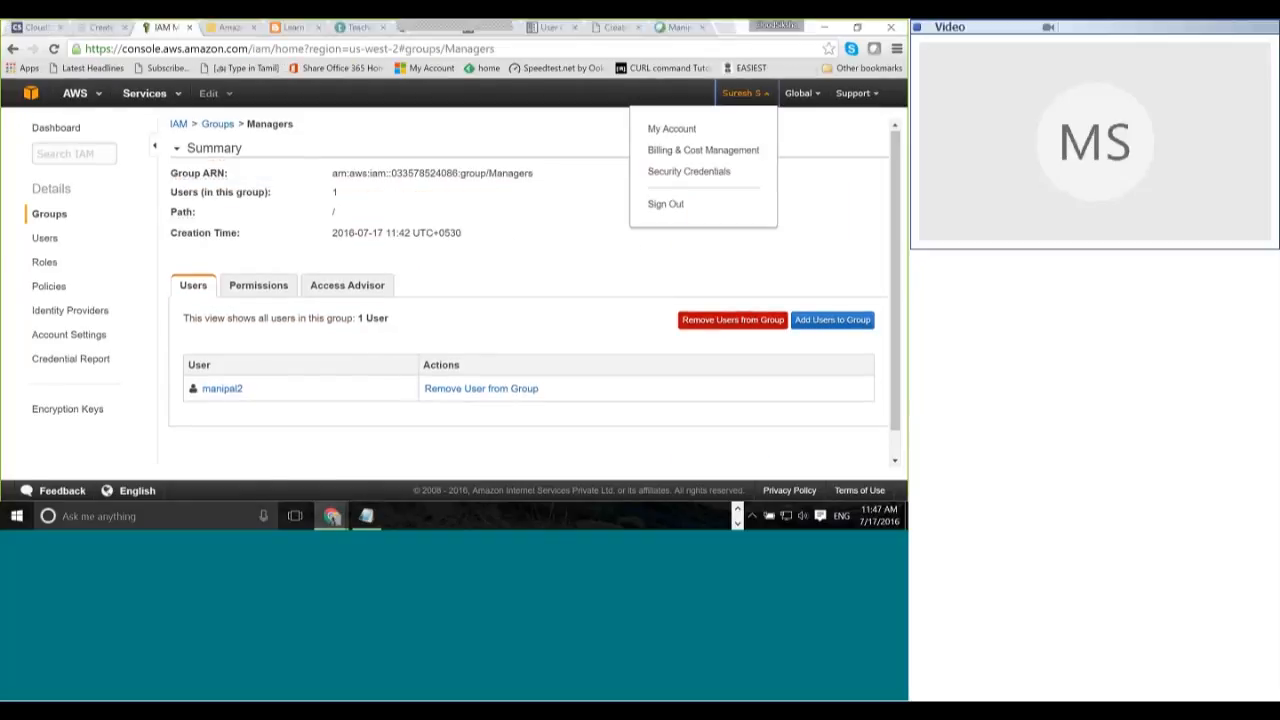
click(697, 96)
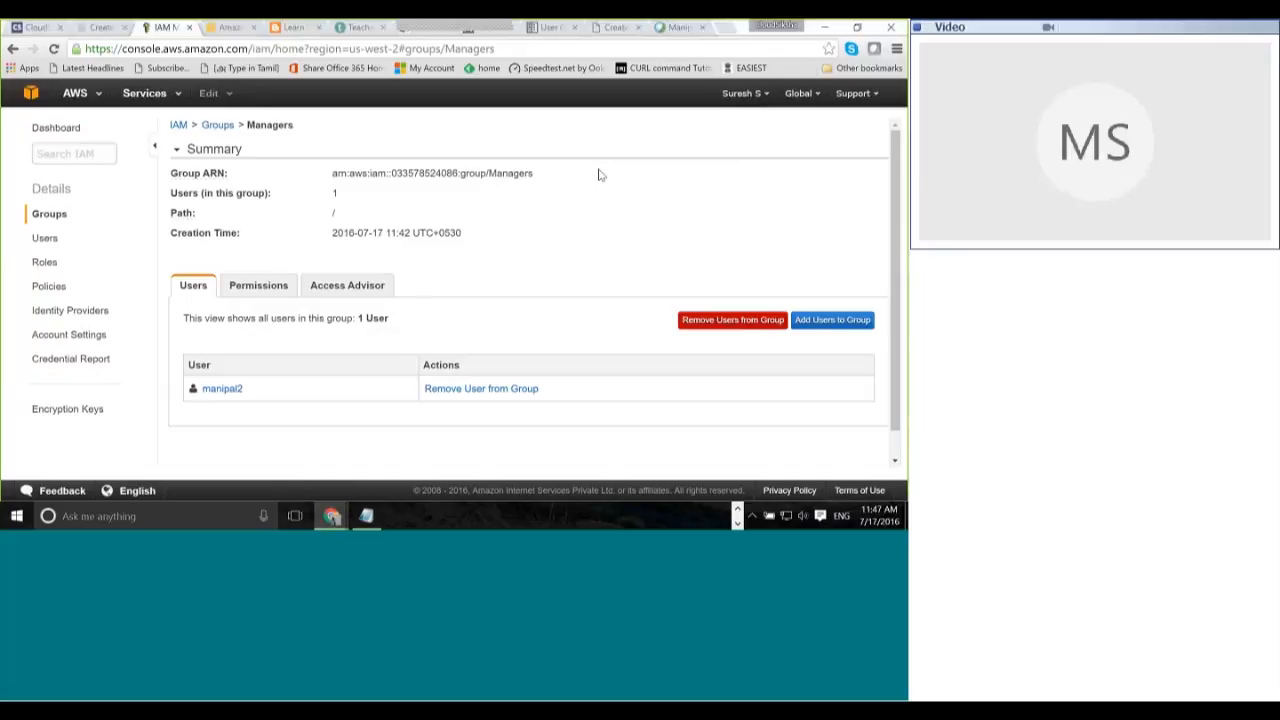
click(50, 287)
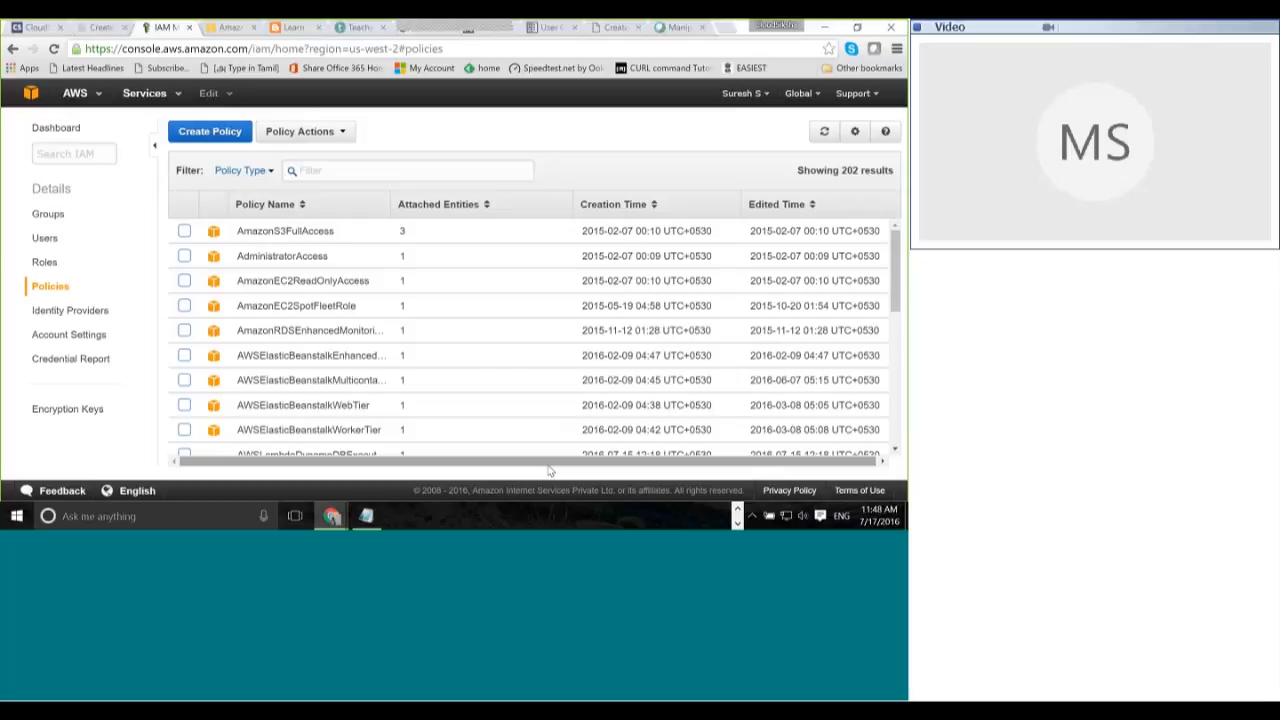
click(285, 231)
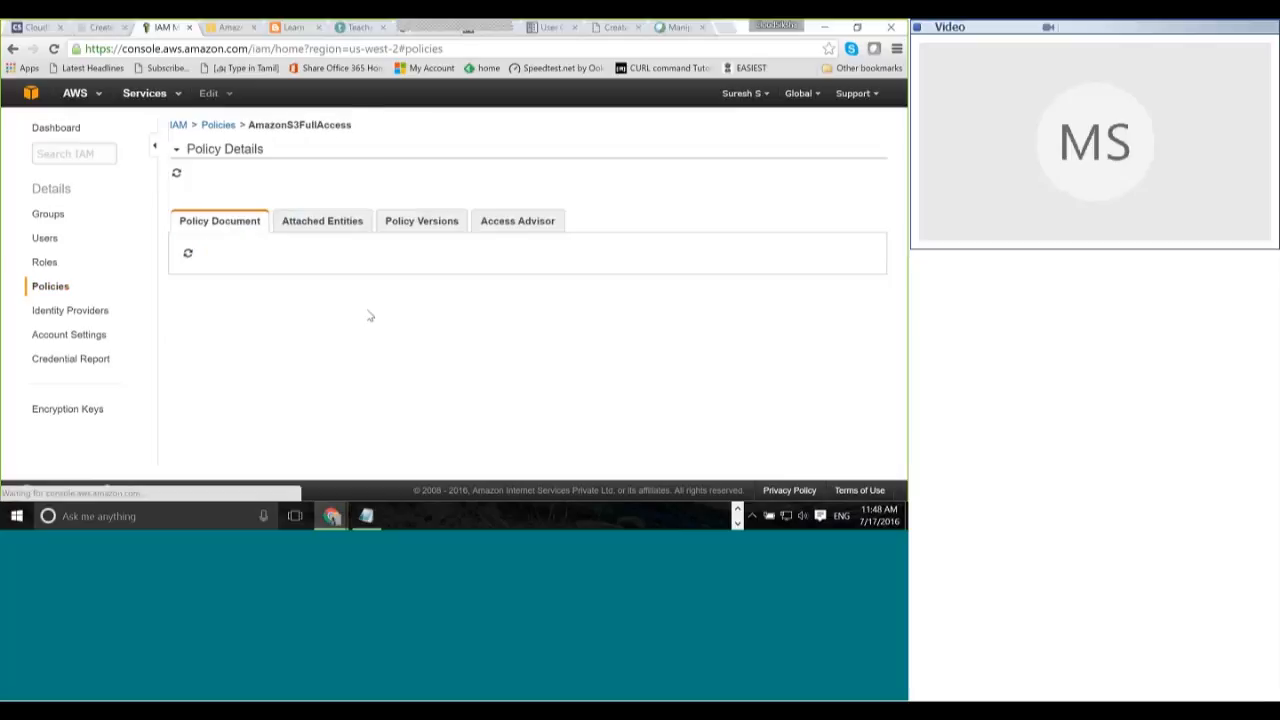
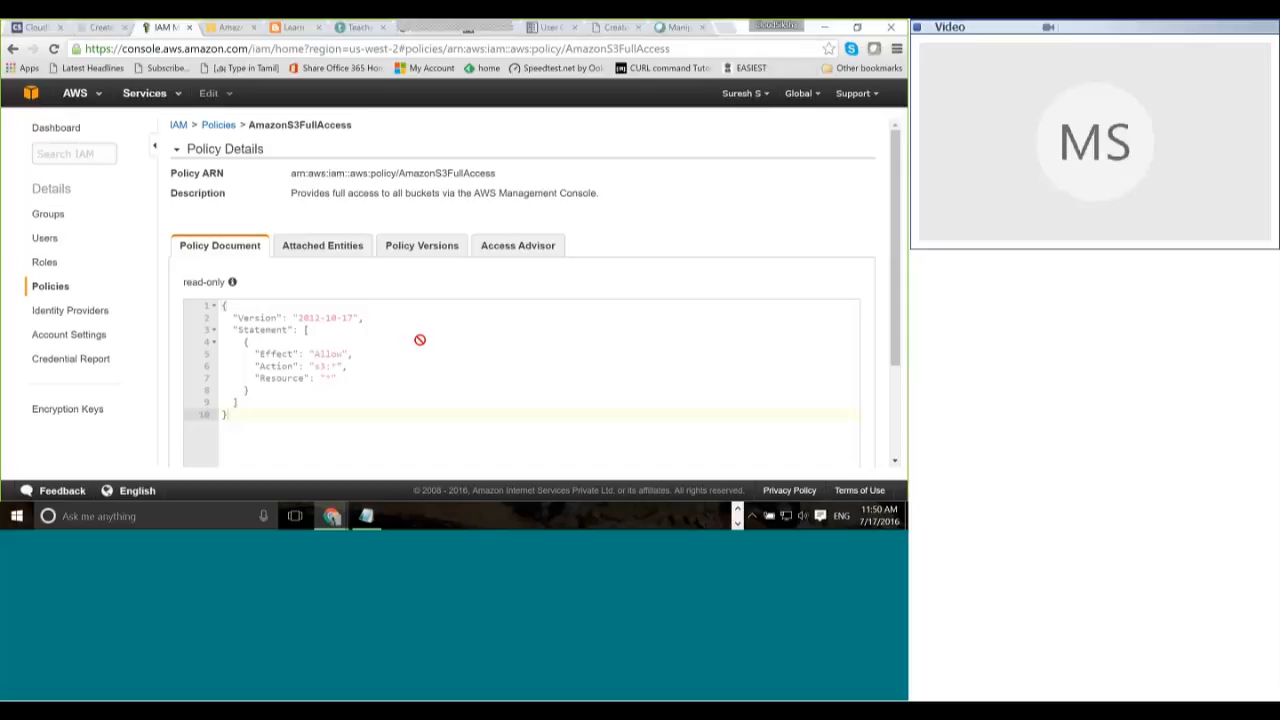
Step: Return to the IAM policies list, find the AmazonEC2FullAccess policy and open its details
click(15, 49)
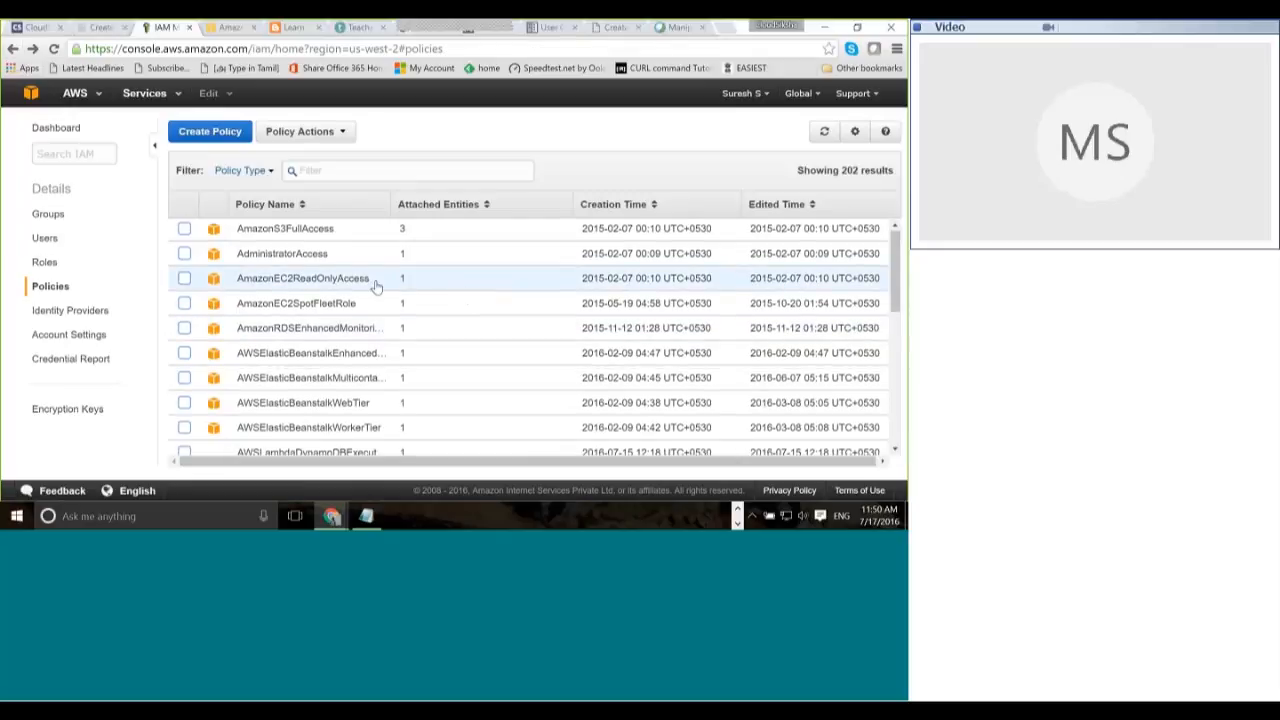
scroll(375, 287, down, 1)
scroll(375, 287, down, 3)
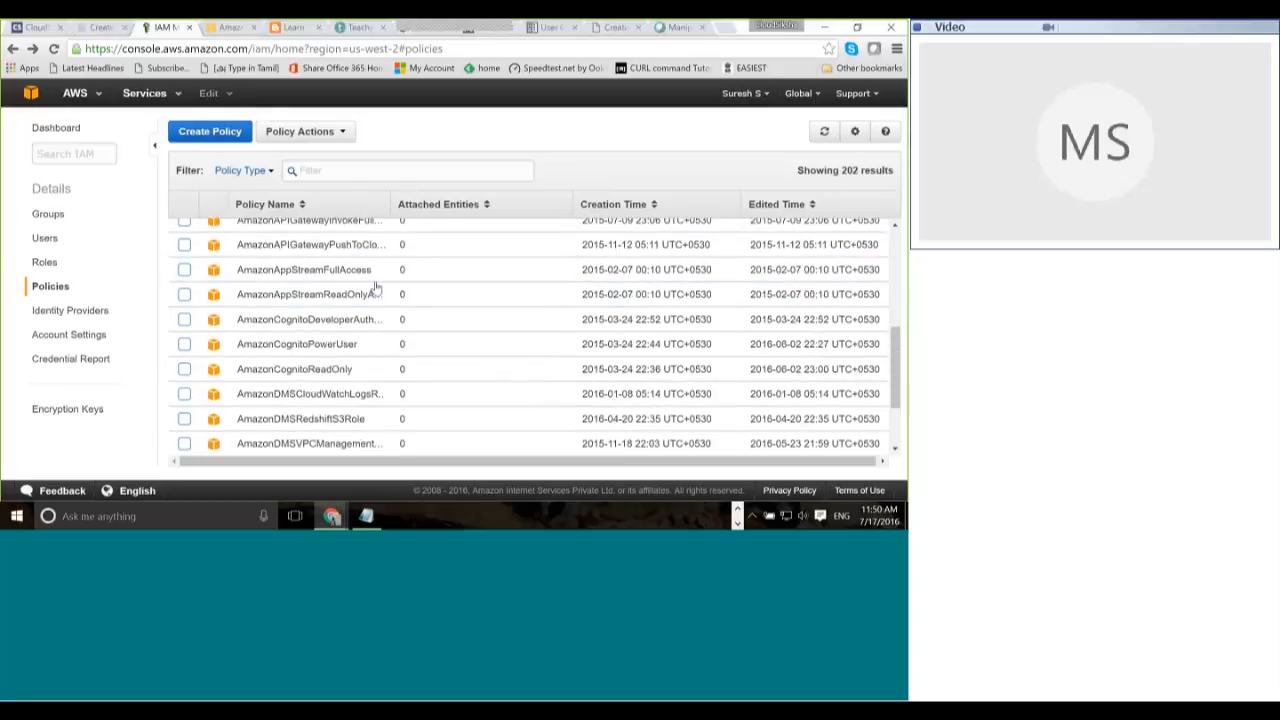
scroll(375, 287, down, 3)
scroll(375, 288, up, 4)
scroll(375, 290, down, 5)
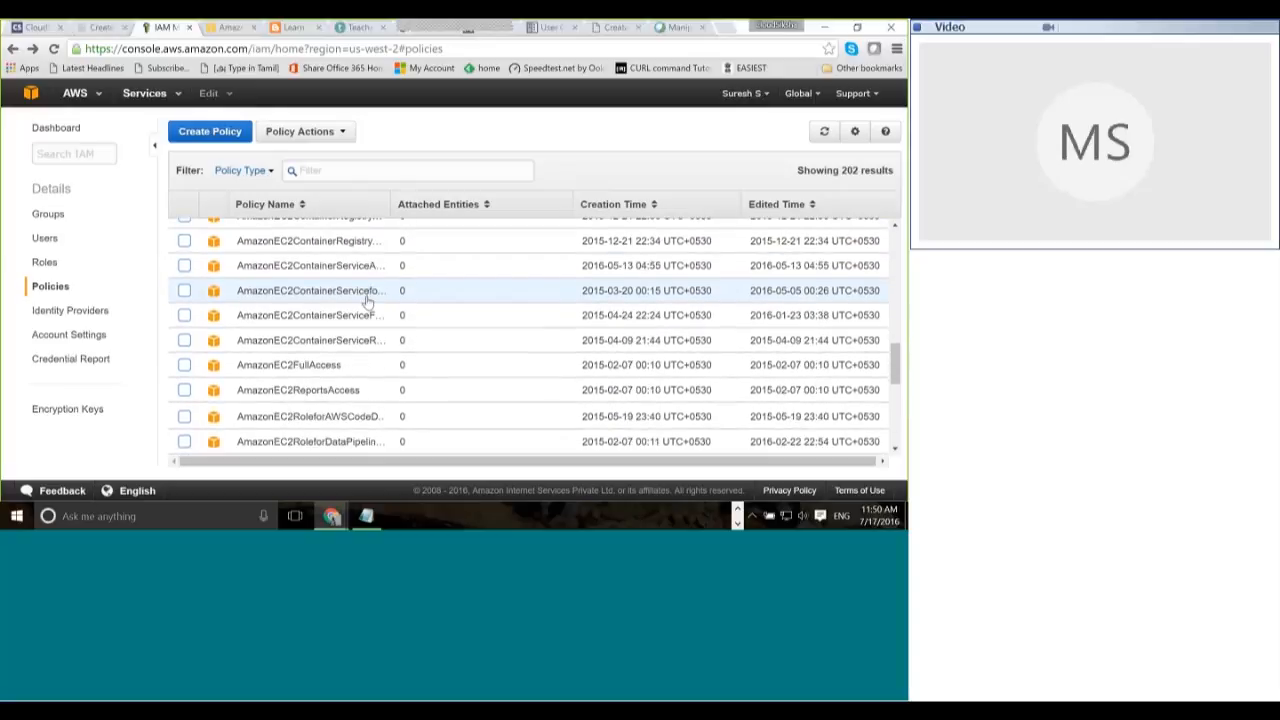
scroll(368, 300, down, 1)
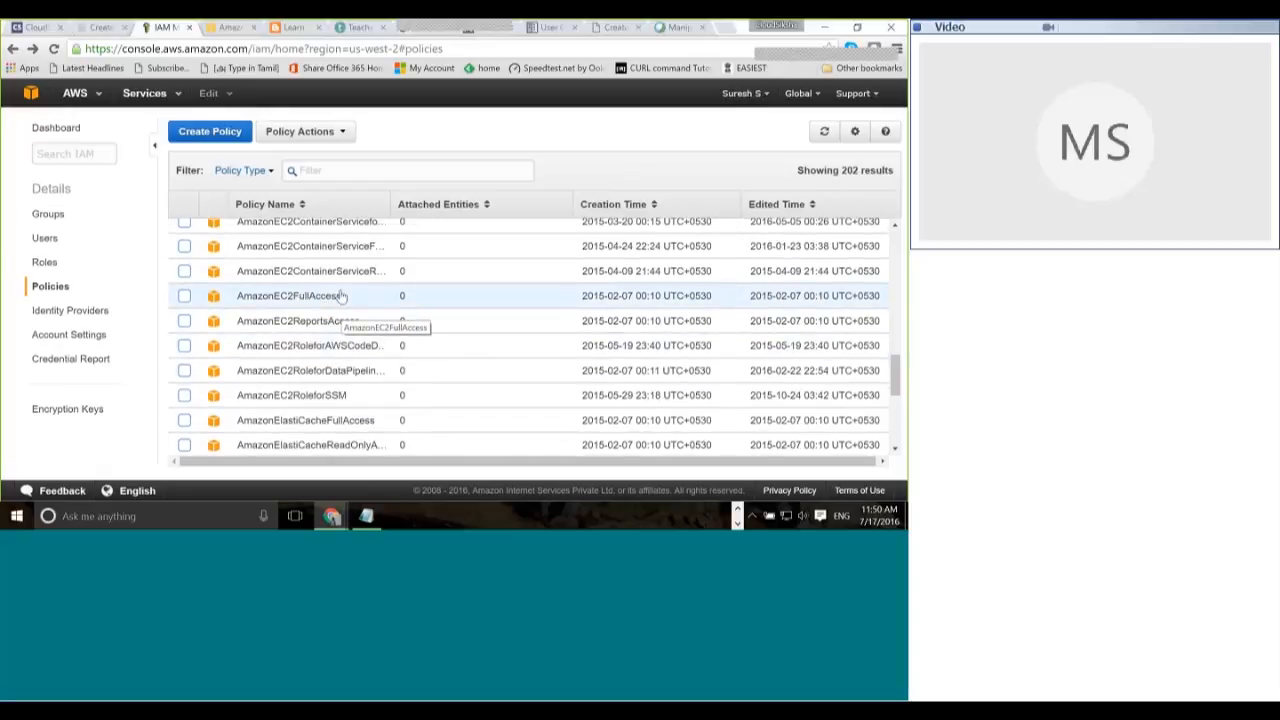
click(341, 296)
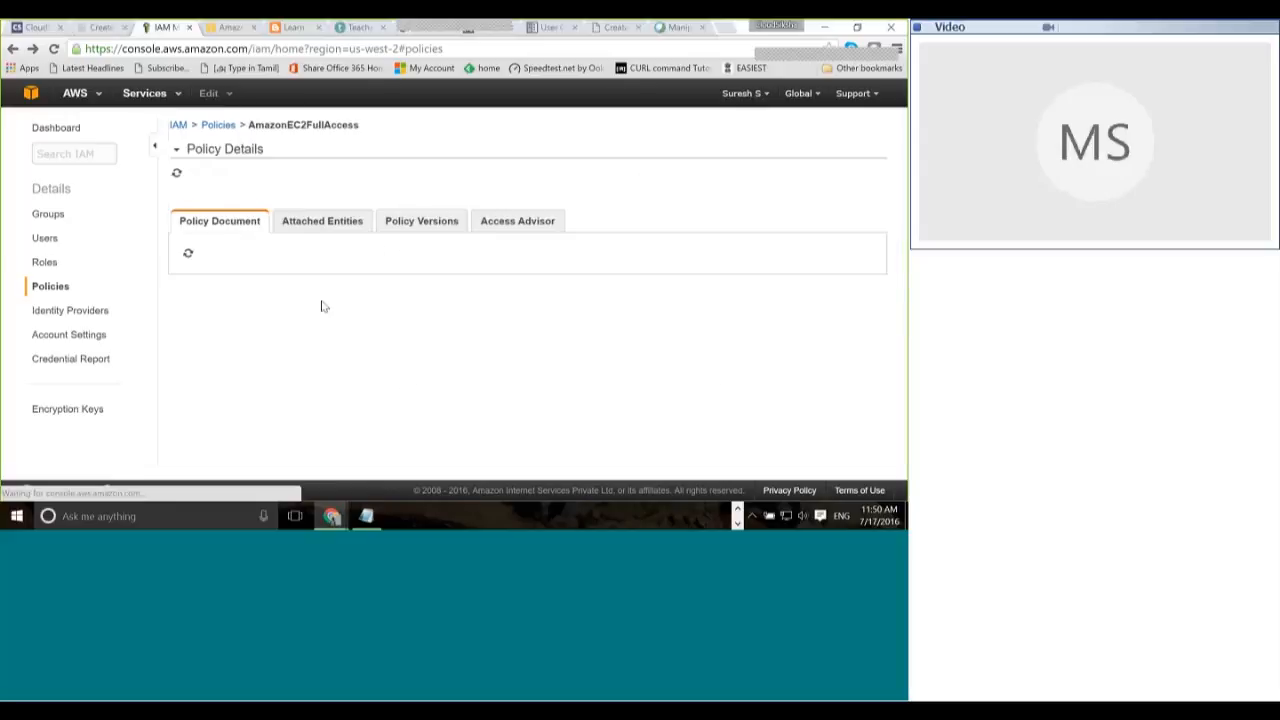
Step: Examine the AmazonEC2FullAccess policy document, including the actions, effects and resources in each of its statements
scroll(521, 315, down, 1)
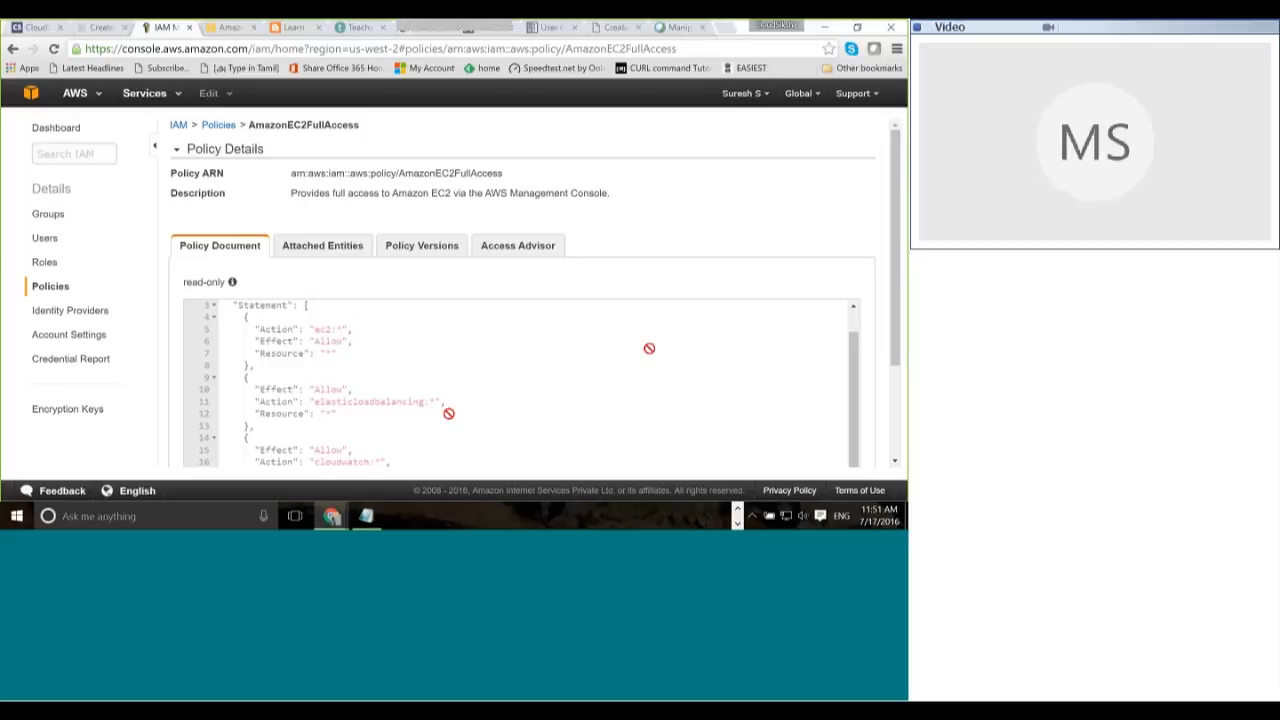
scroll(423, 397, down, 2)
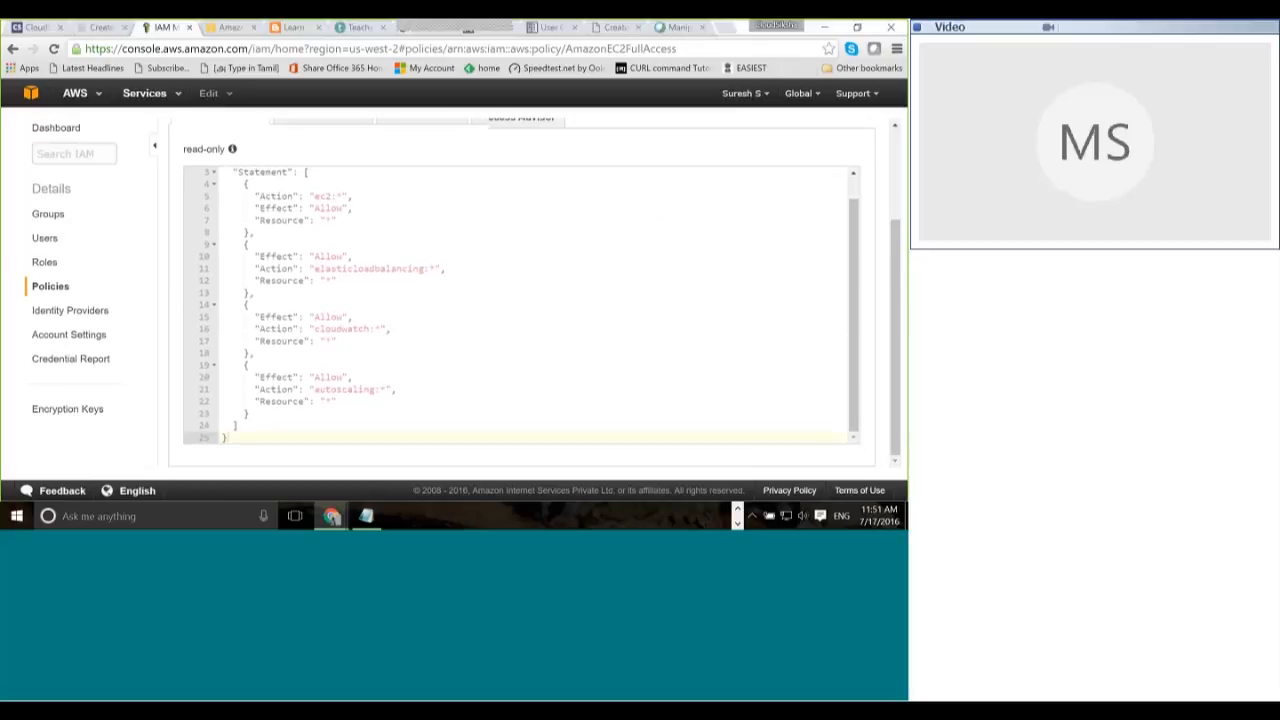
scroll(403, 386, up, 3)
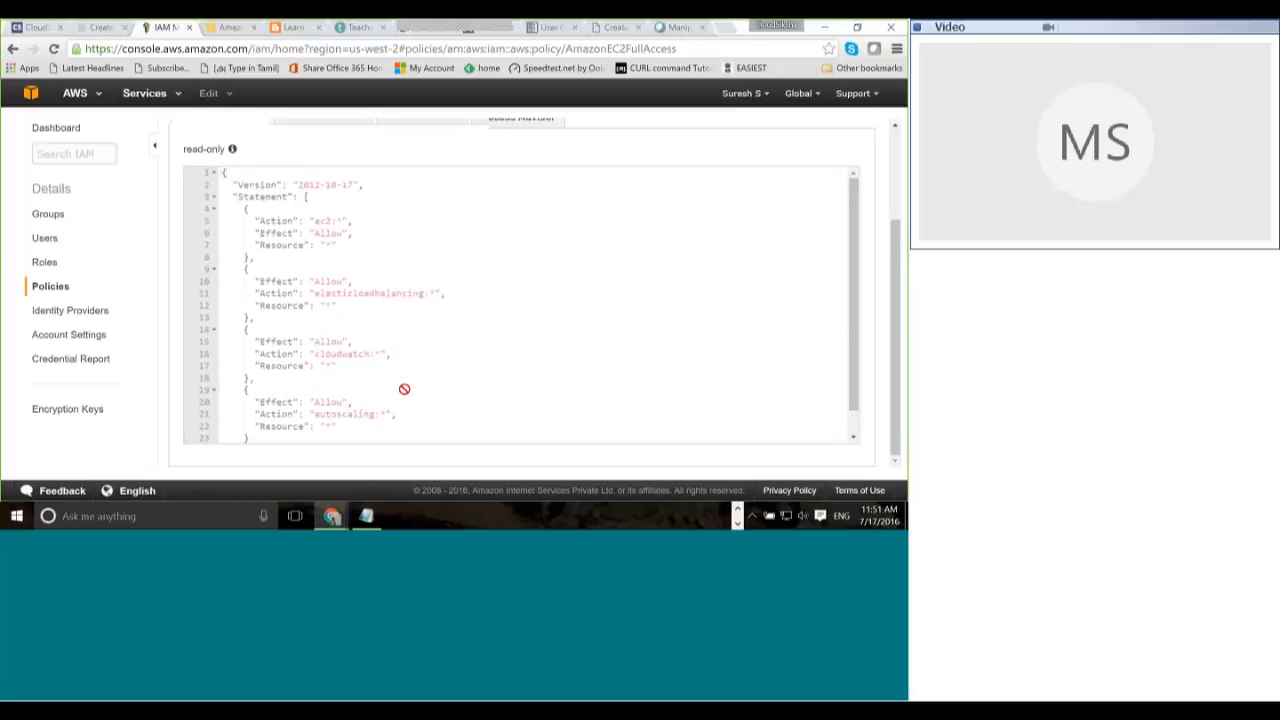
scroll(317, 330, down, 1)
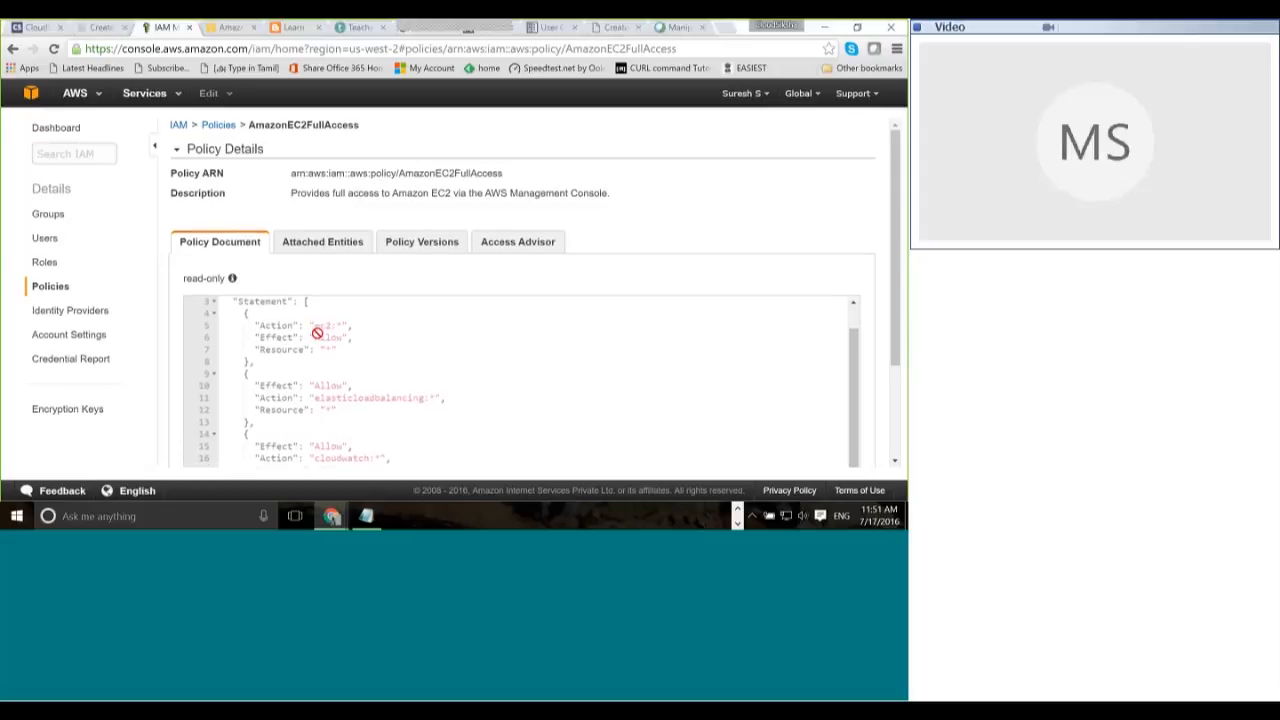
scroll(317, 330, down, 2)
scroll(318, 339, up, 1)
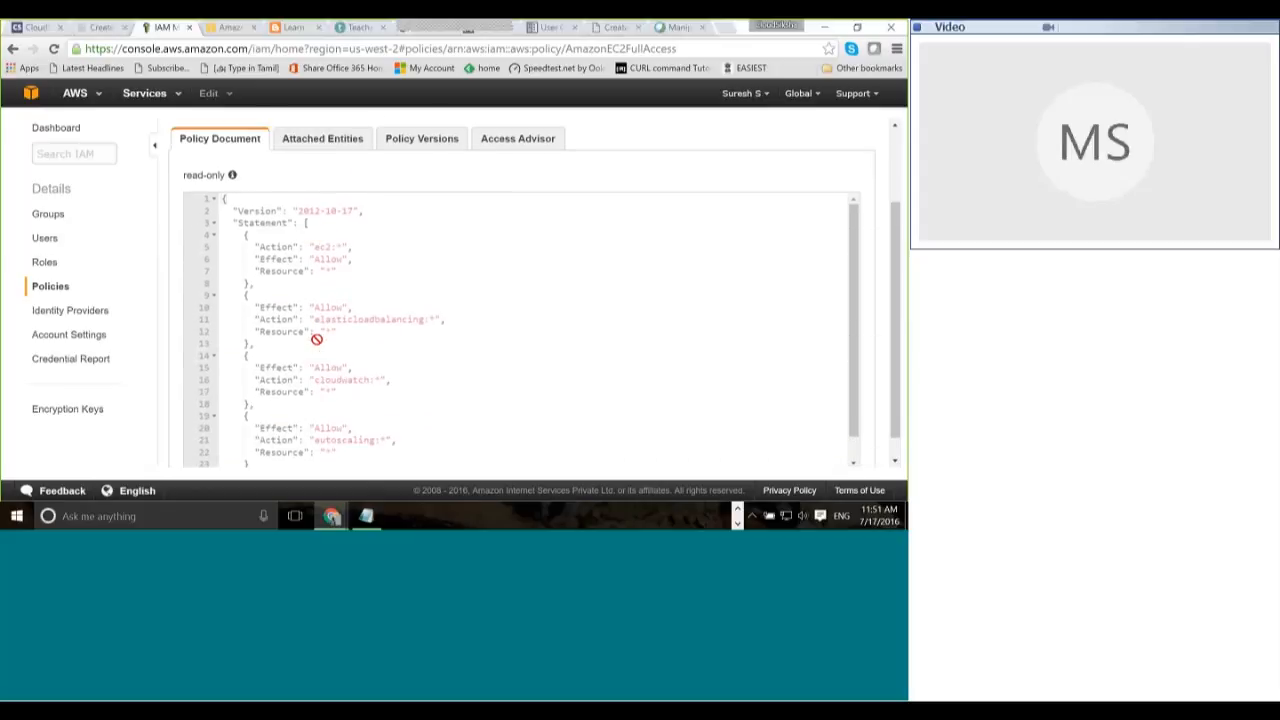
scroll(316, 339, up, 1)
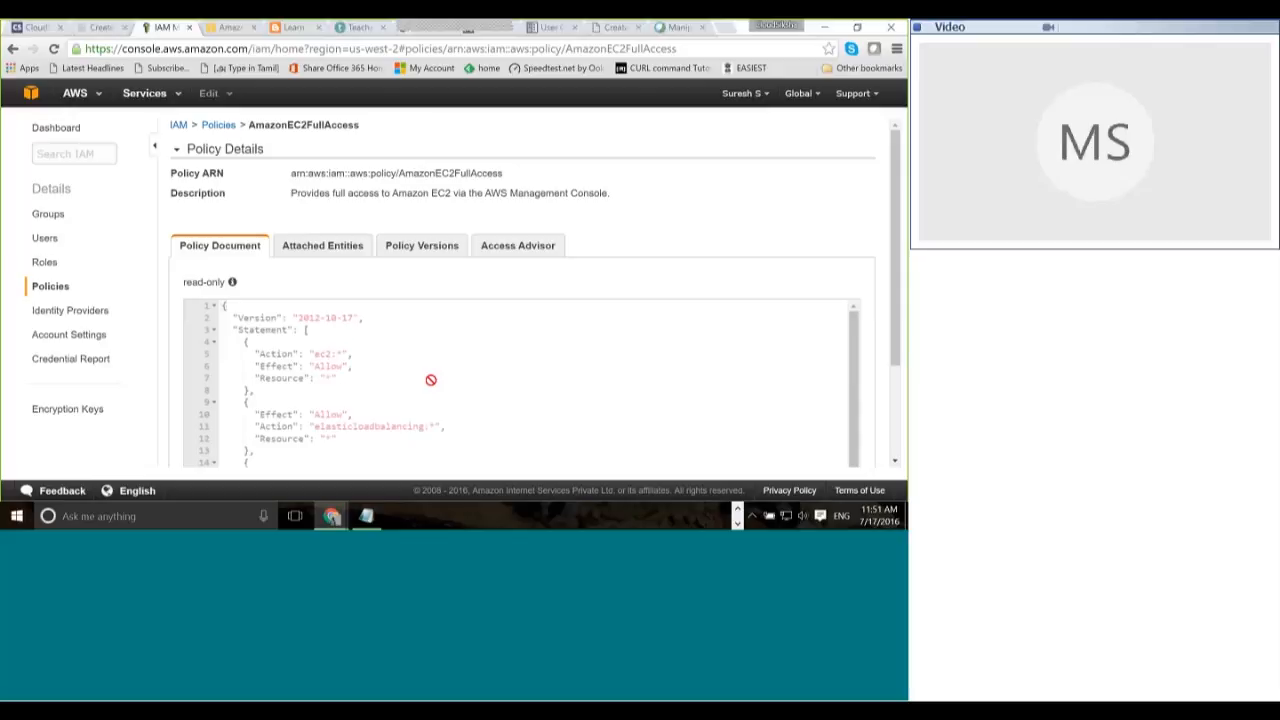
scroll(495, 361, down, 1)
scroll(495, 361, down, 3)
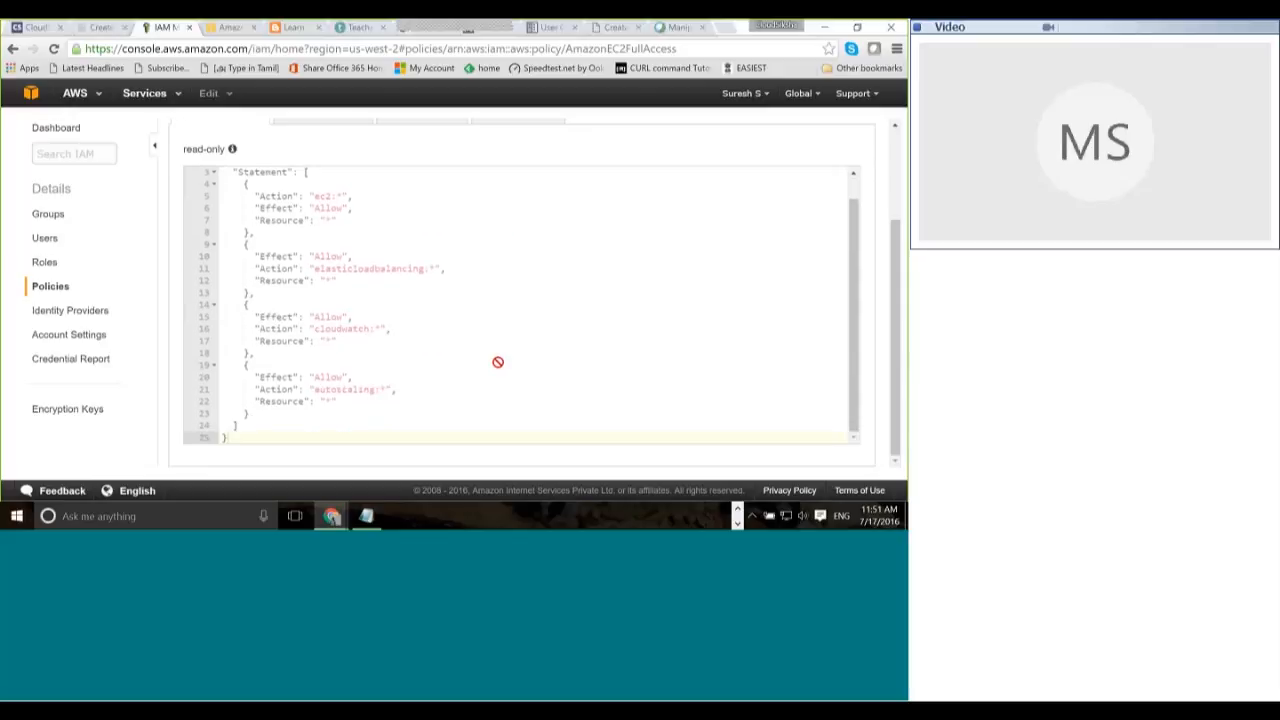
scroll(505, 354, up, 1)
scroll(500, 352, up, 3)
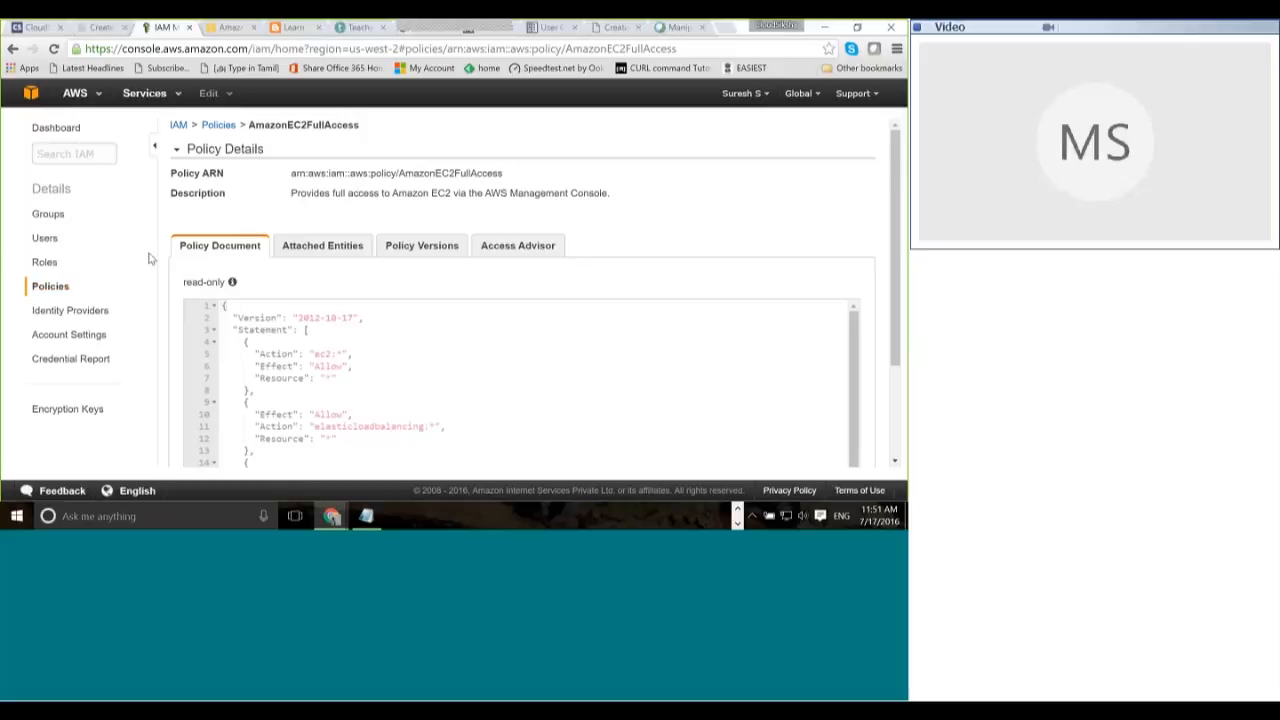
Step: Open the IAM roles list, then switch to the PowerPoint presentation and show the IAM Role slide full screen
click(45, 263)
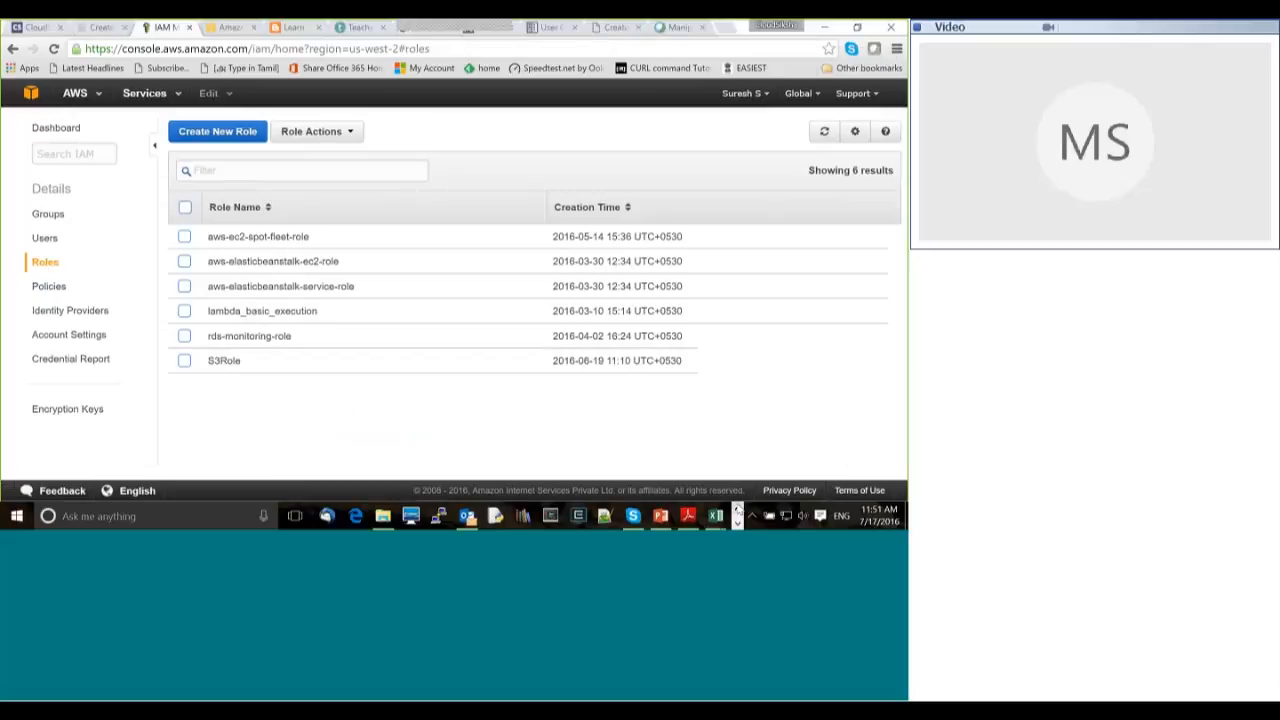
click(660, 515)
click(63, 343)
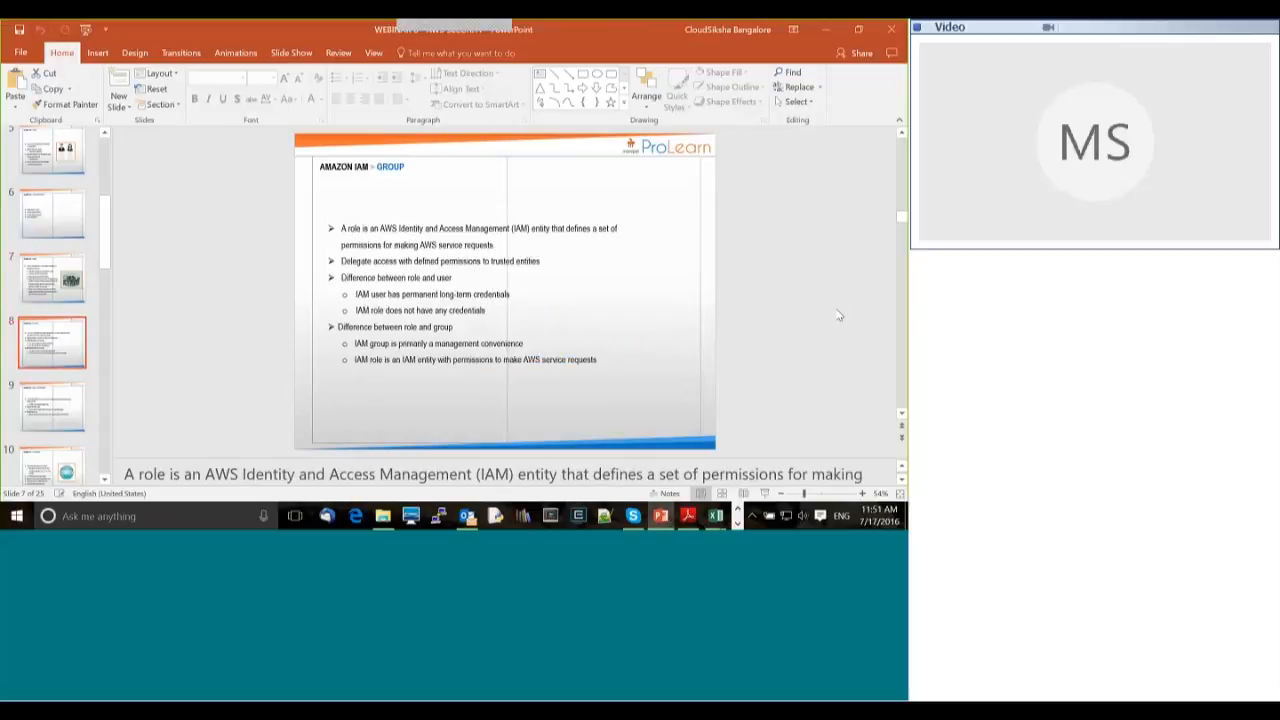
click(765, 494)
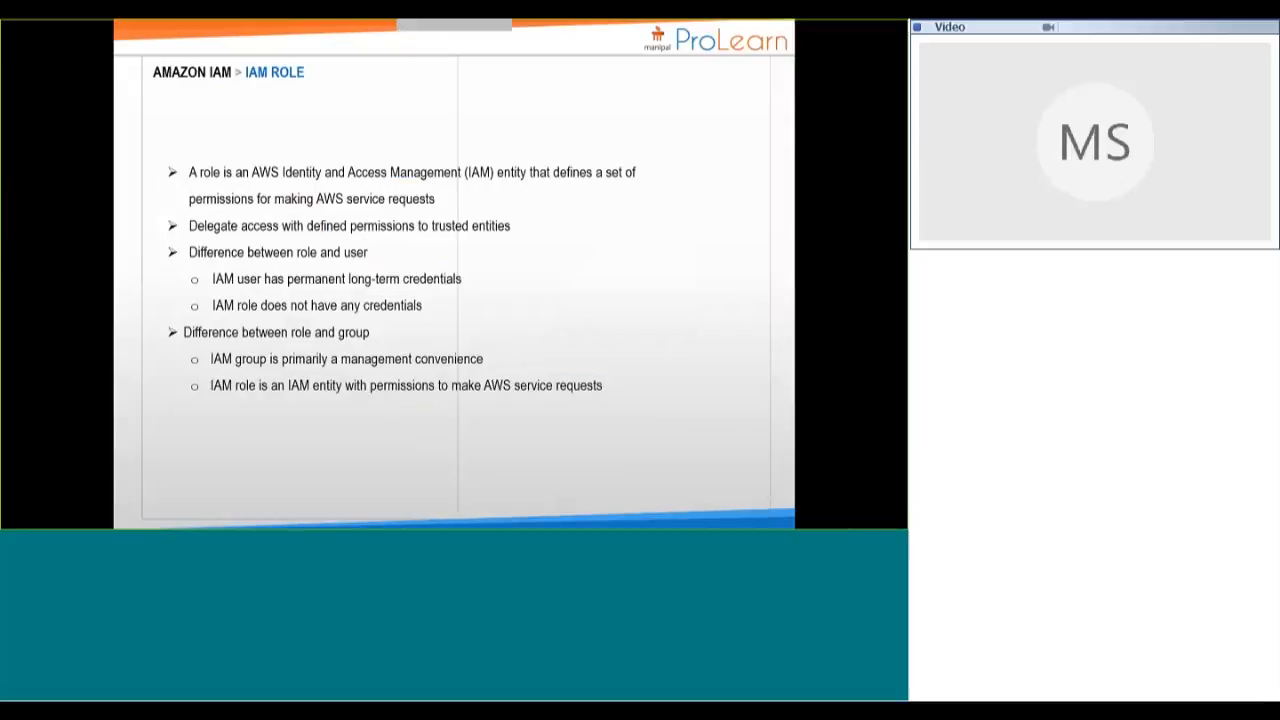
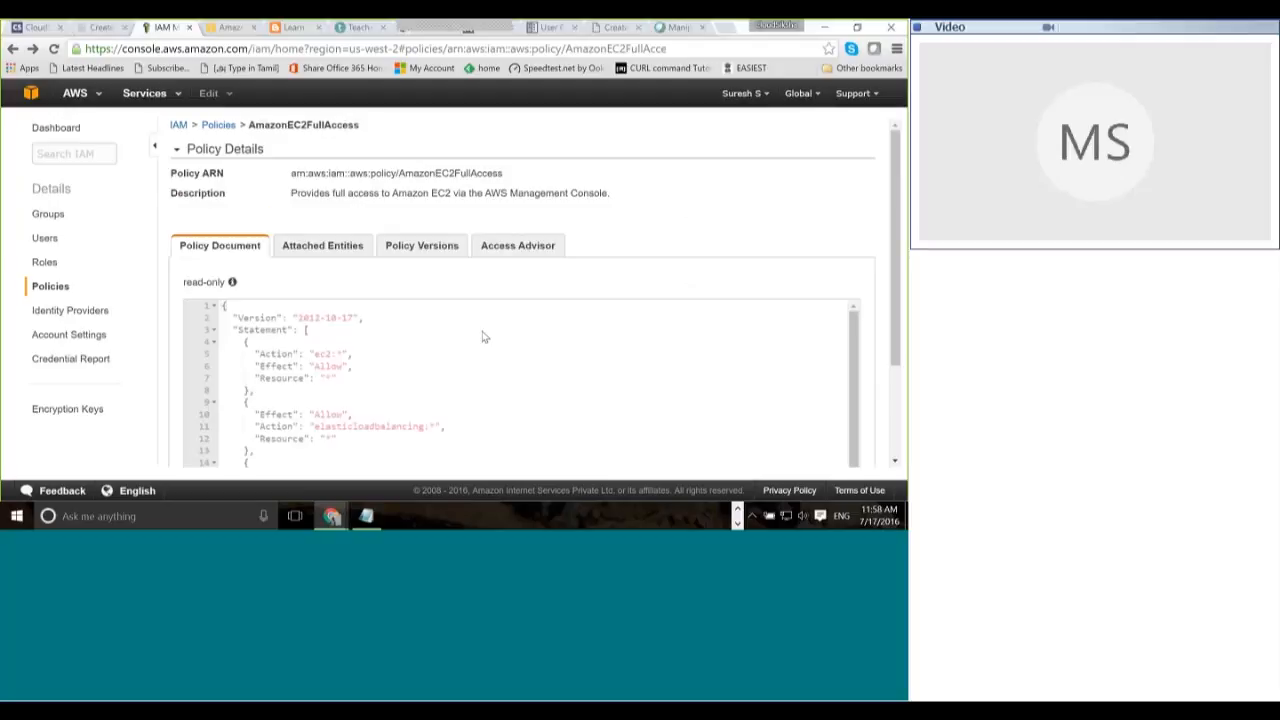
Step: Start creating a new IAM role in the AWS console and name it ManipalS3
click(45, 262)
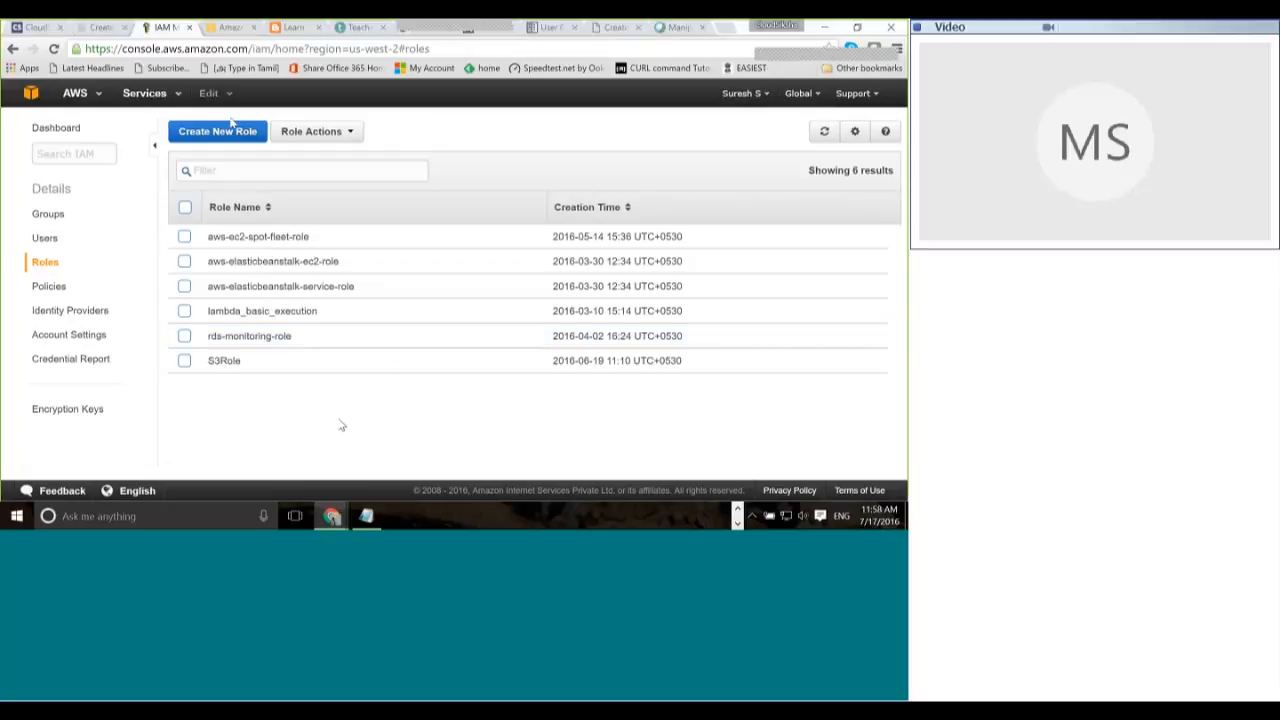
click(232, 131)
click(417, 193)
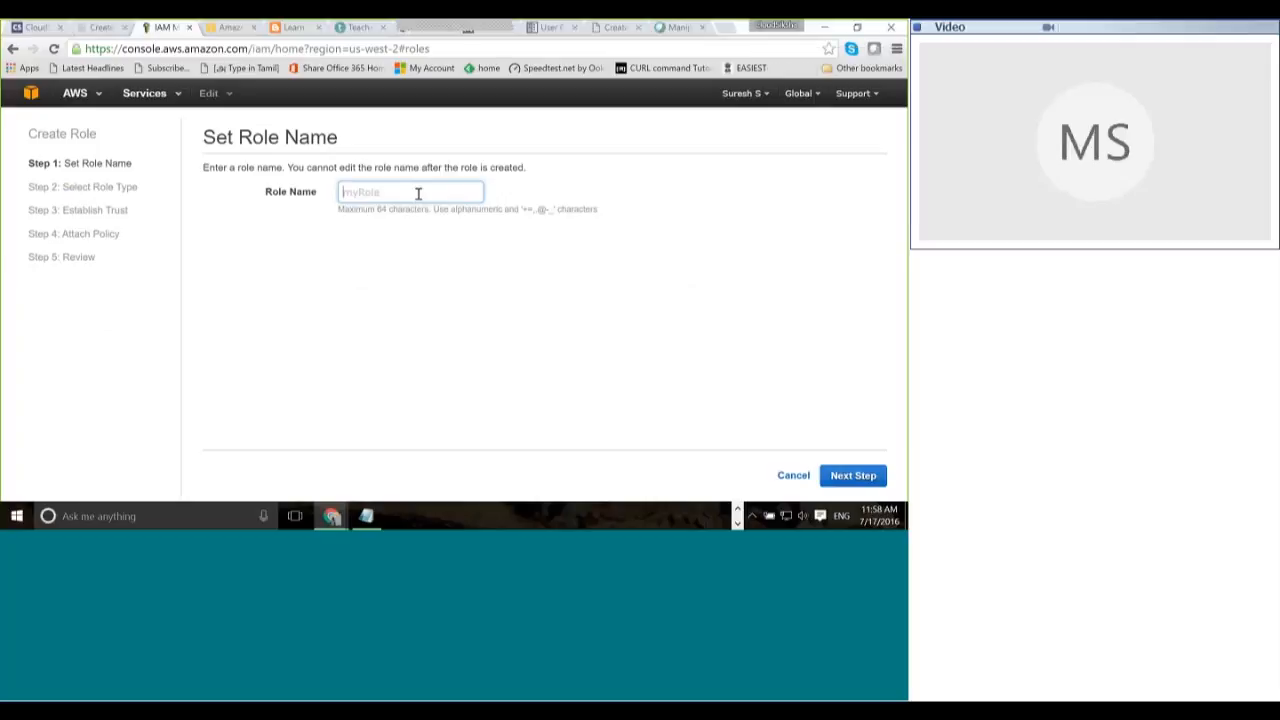
text(ManipalS3)
click(853, 475)
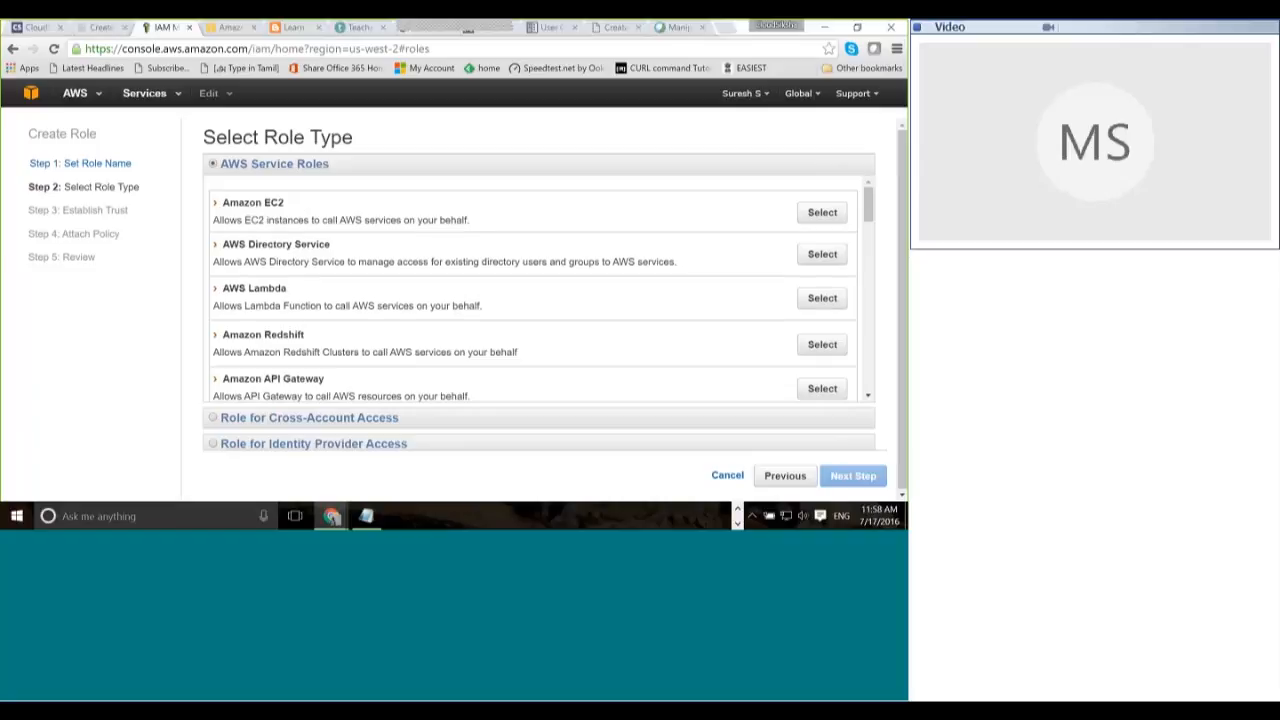
Step: Look through the available AWS service roles and select Amazon EC2 as the role type
scroll(594, 274, down, 1)
scroll(594, 274, down, 6)
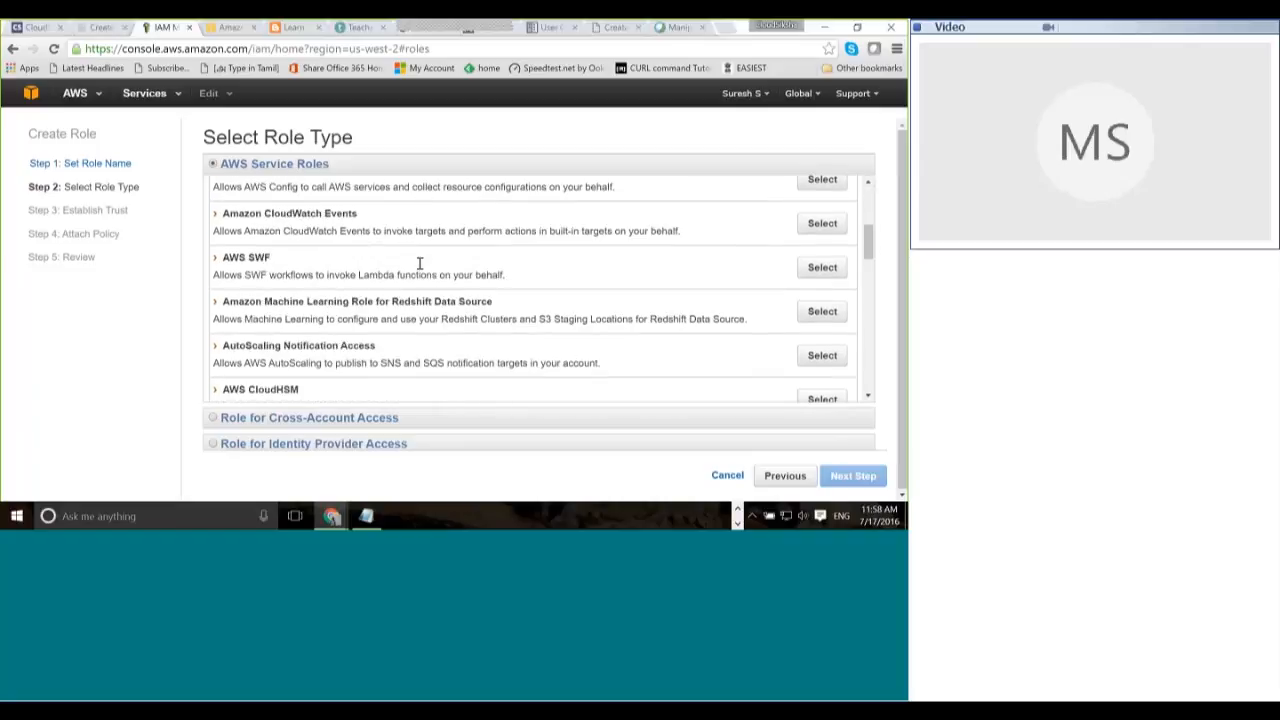
scroll(424, 270, down, 3)
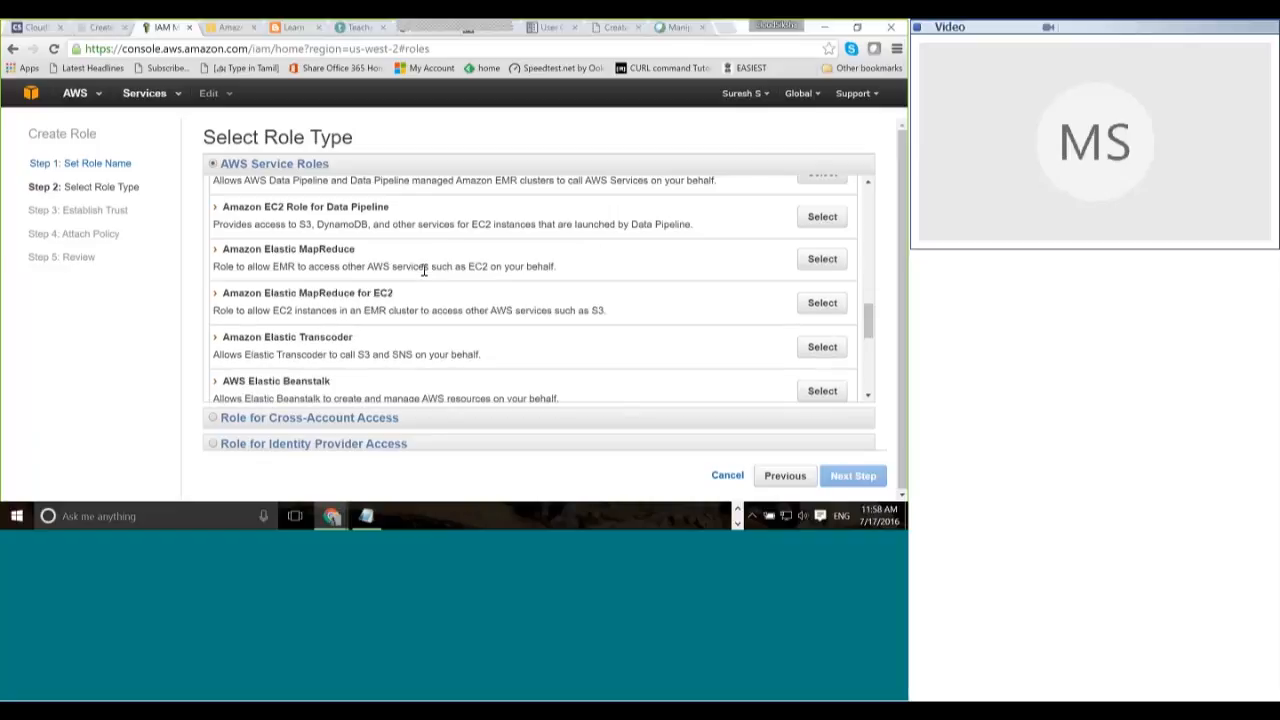
scroll(430, 270, down, 3)
scroll(447, 271, up, 1)
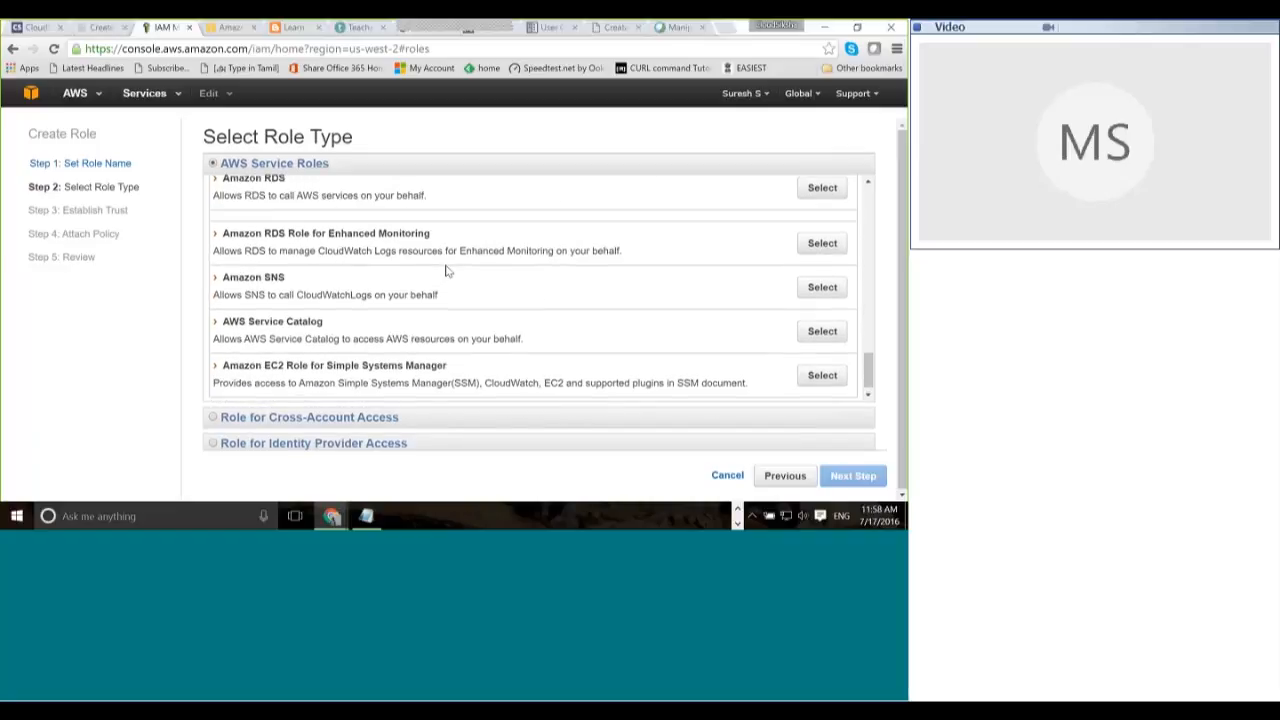
scroll(447, 271, up, 5)
scroll(447, 265, up, 6)
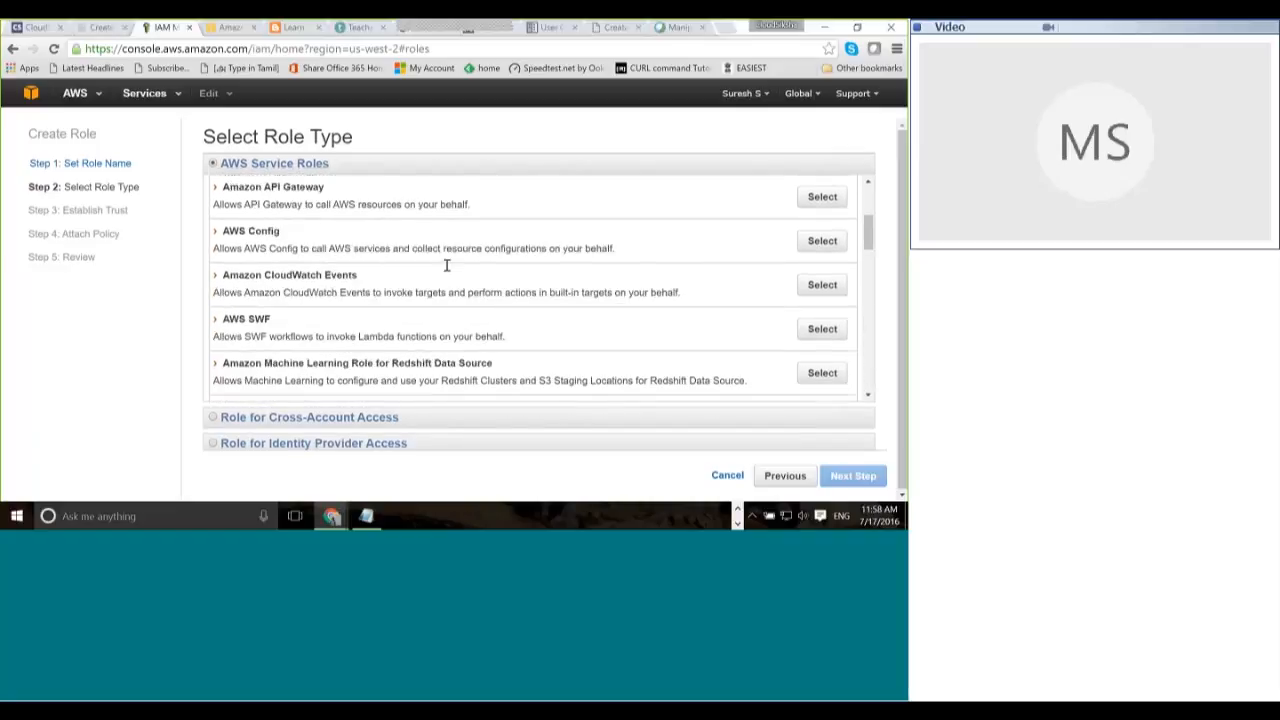
scroll(447, 265, up, 2)
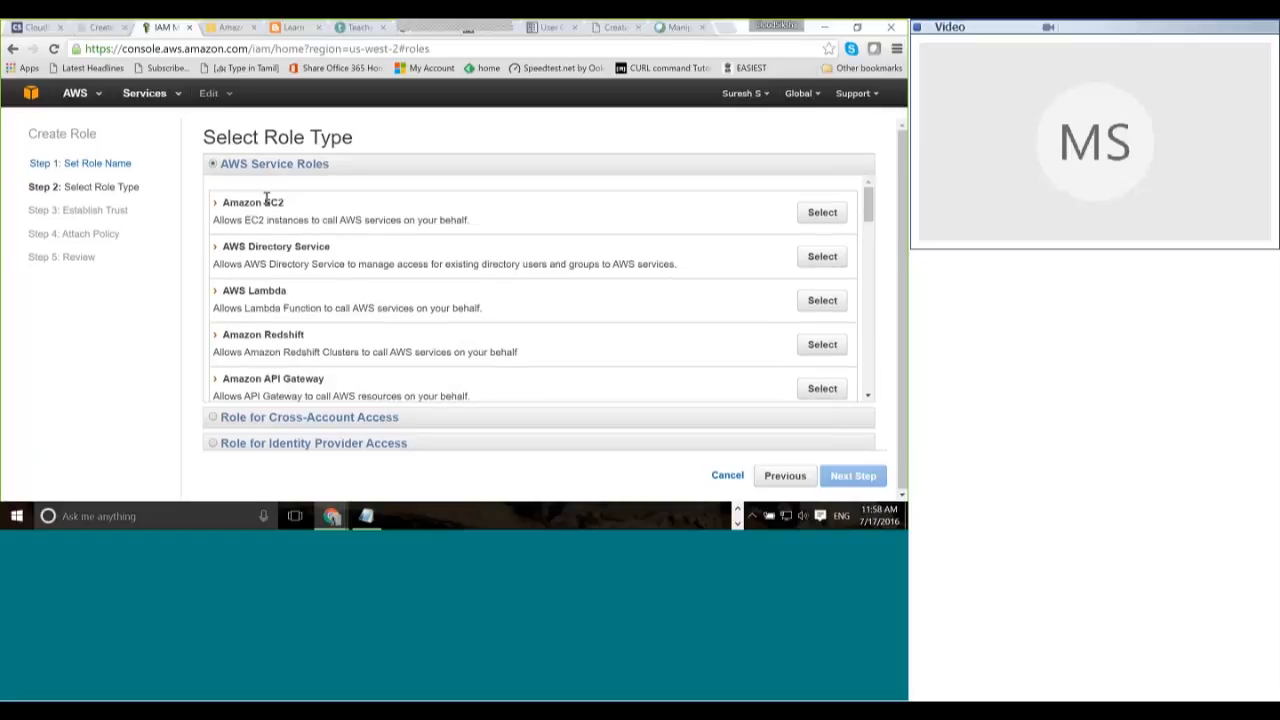
click(825, 215)
Step: Attach the AmazonS3FullAccess policy to the role and create it
click(219, 275)
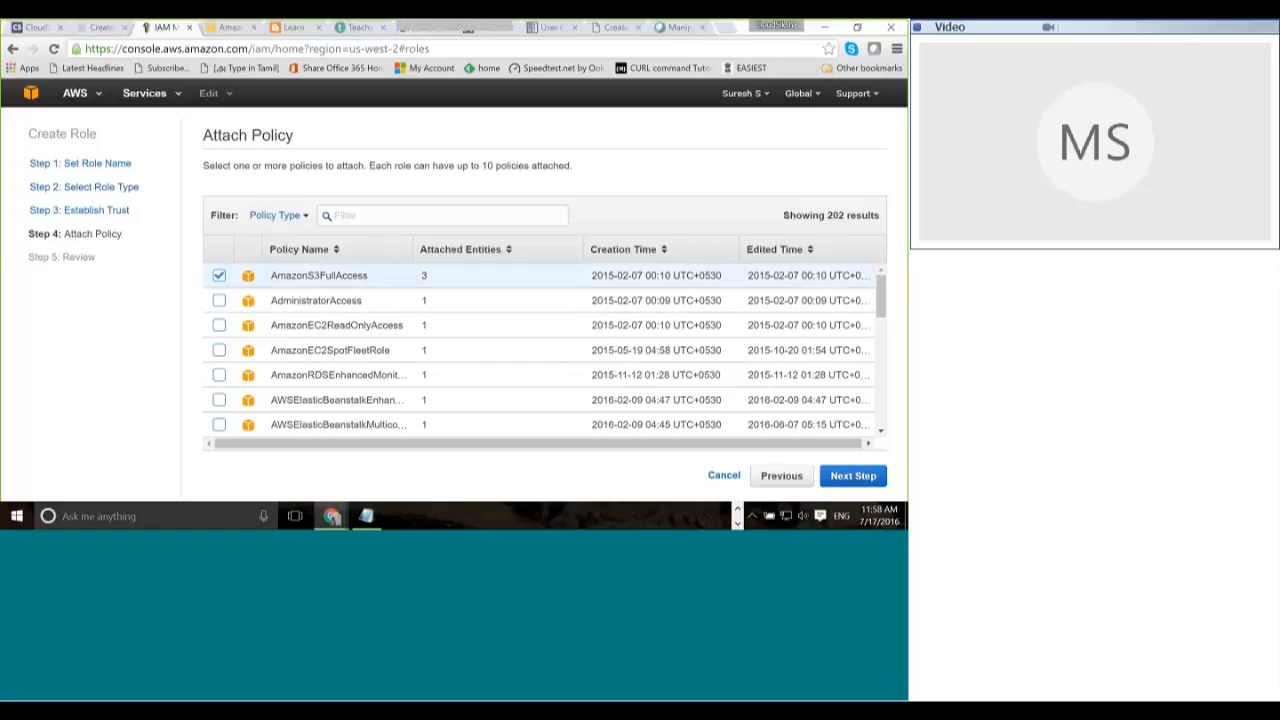
click(853, 477)
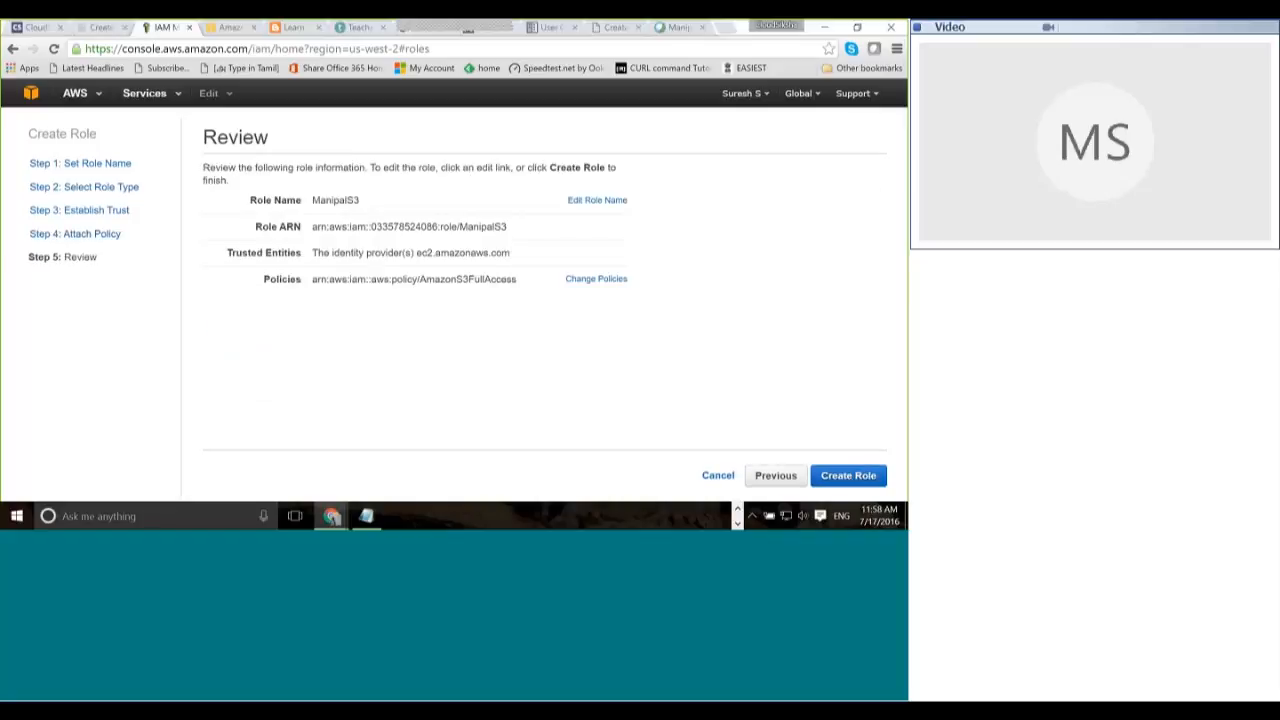
click(848, 475)
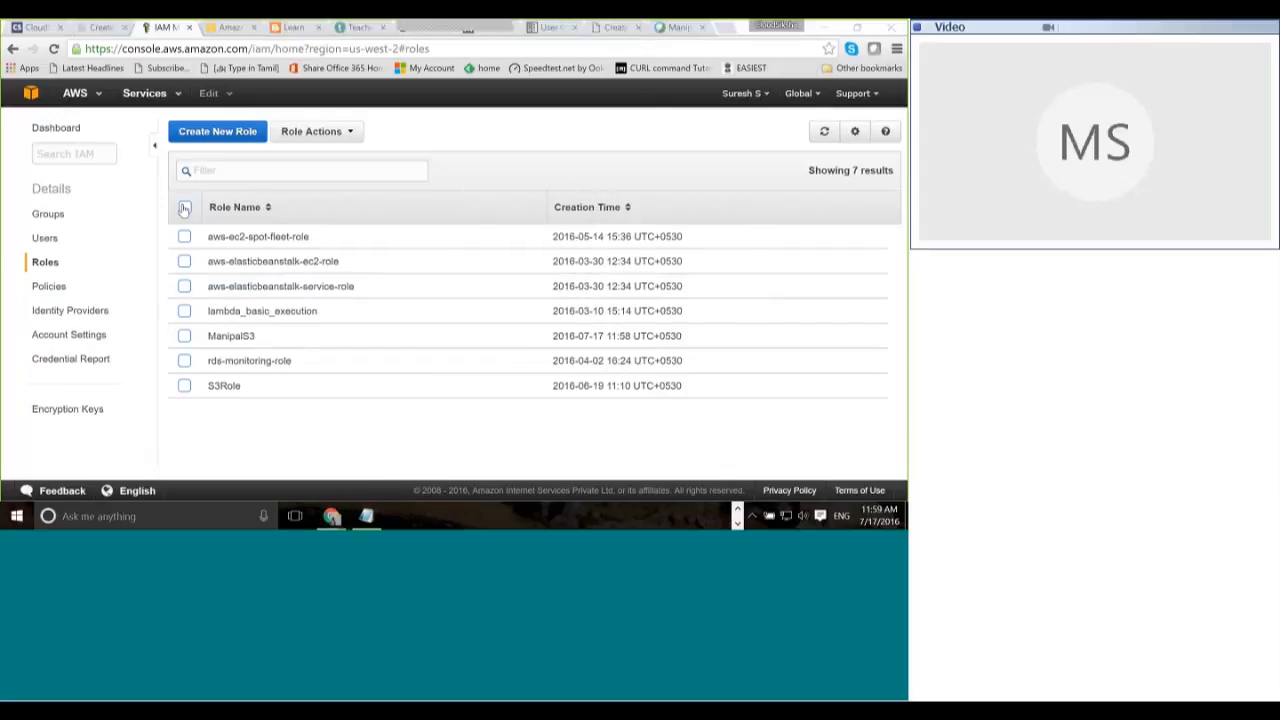
Step: Start an EC2 instance launch with Amazon Linux AMI 2016.03.3 and the t2.micro type, and proceed to the launch review
key(F5)
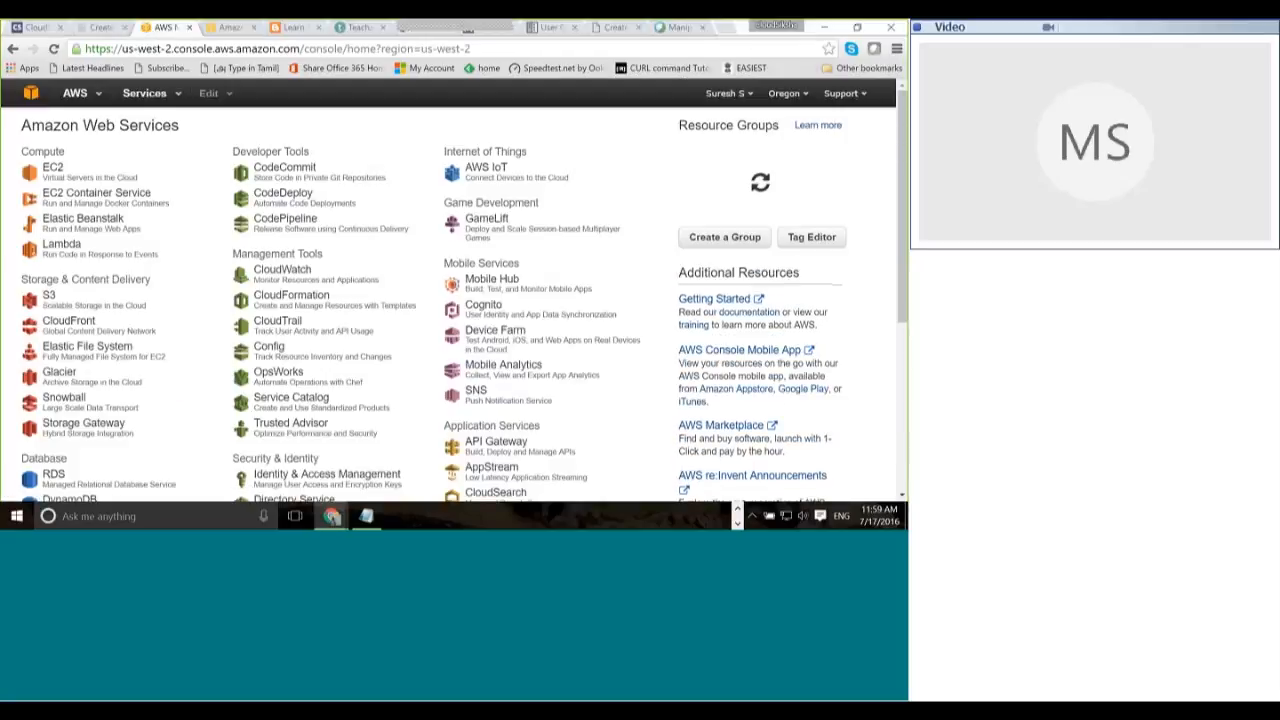
click(53, 168)
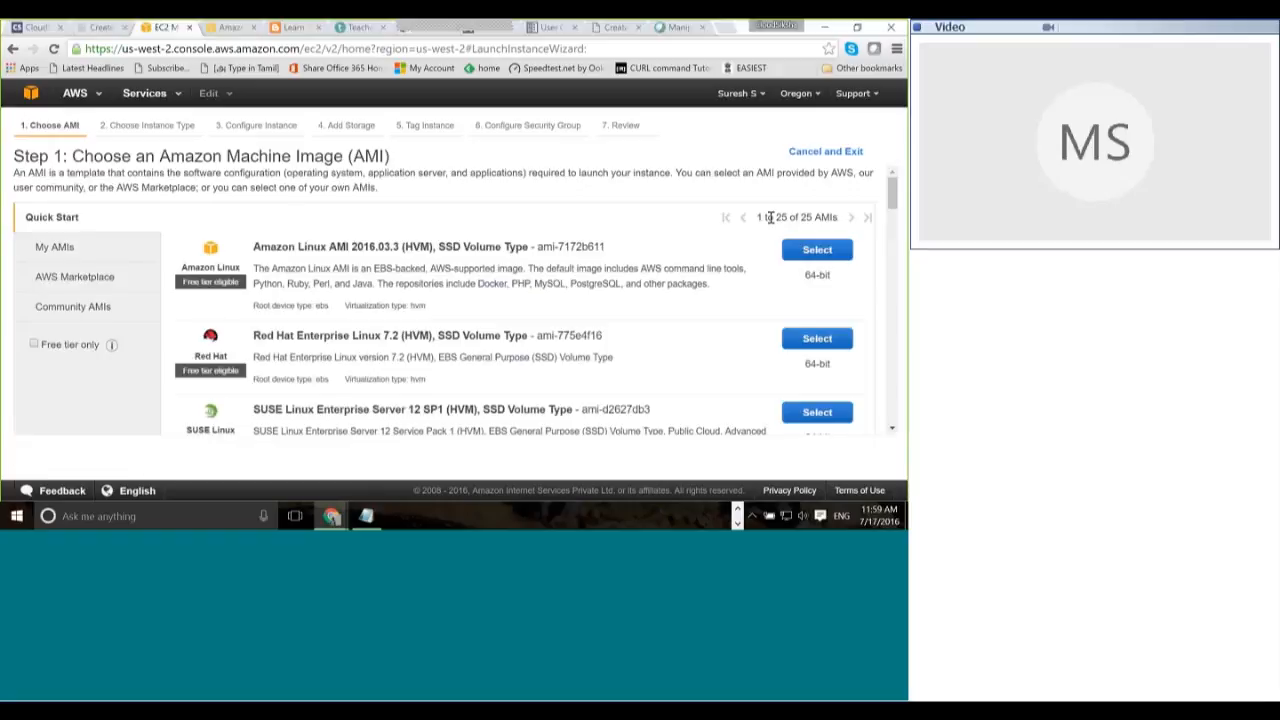
click(818, 250)
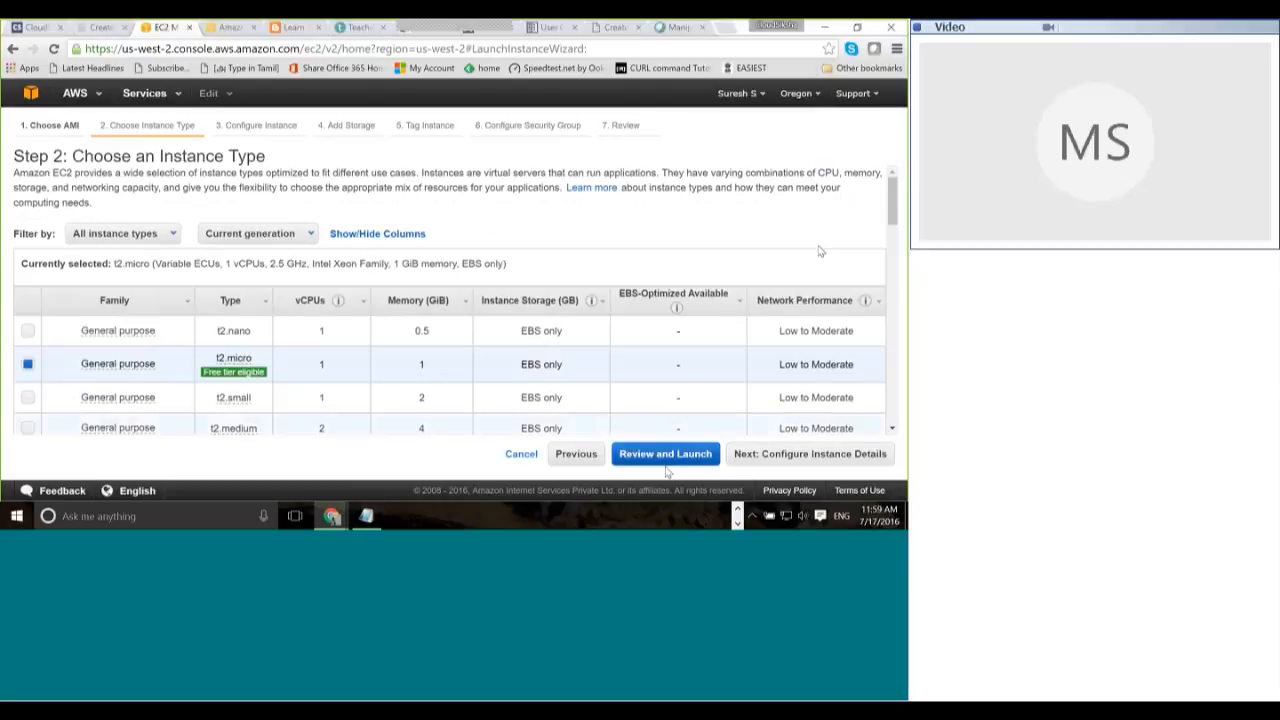
click(663, 458)
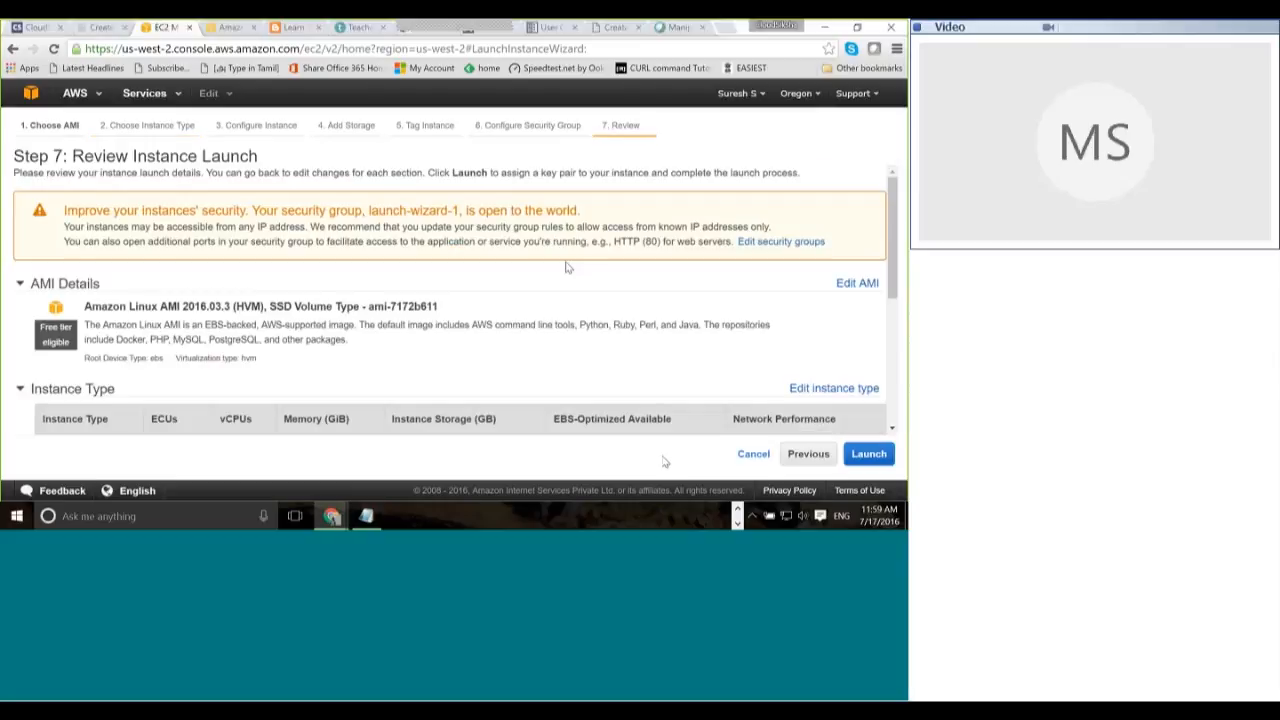
Step: Expand the instance details, storage and tags in the launch review and examine the settings, including the IAM role
scroll(566, 267, down, 3)
scroll(566, 267, down, 1)
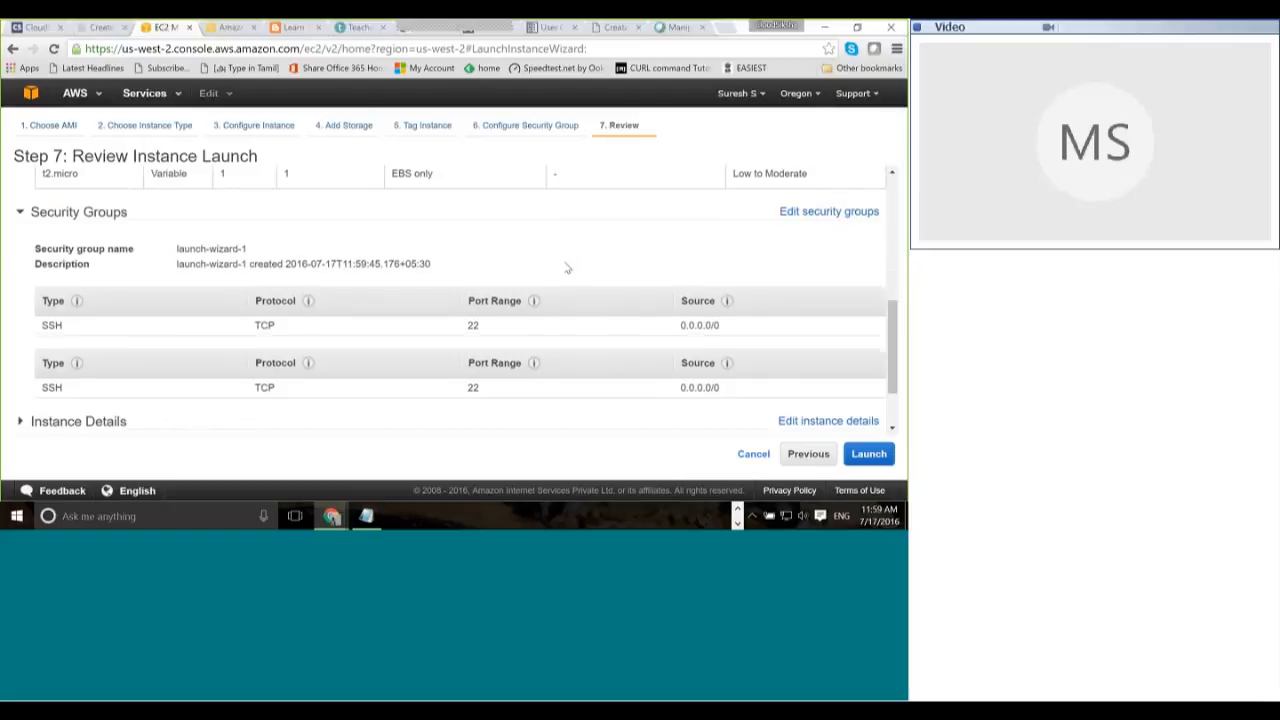
click(256, 350)
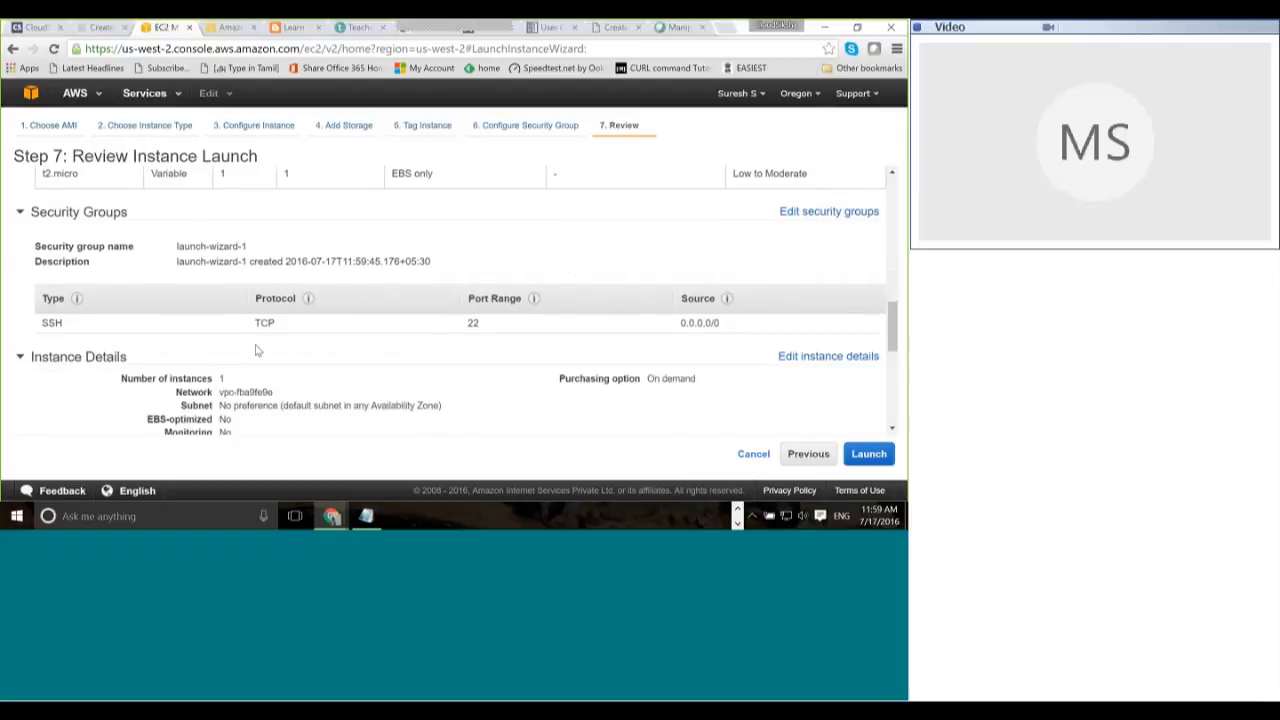
scroll(256, 350, down, 2)
scroll(310, 348, down, 2)
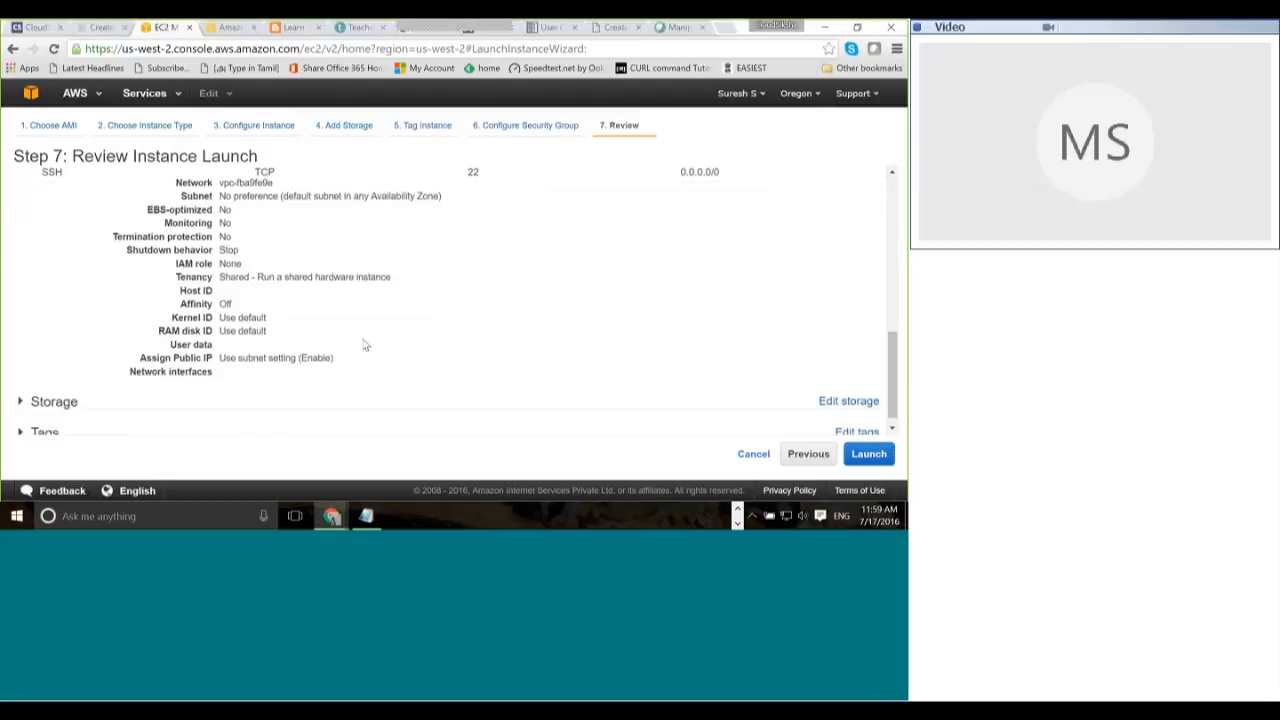
scroll(364, 345, down, 1)
click(128, 374)
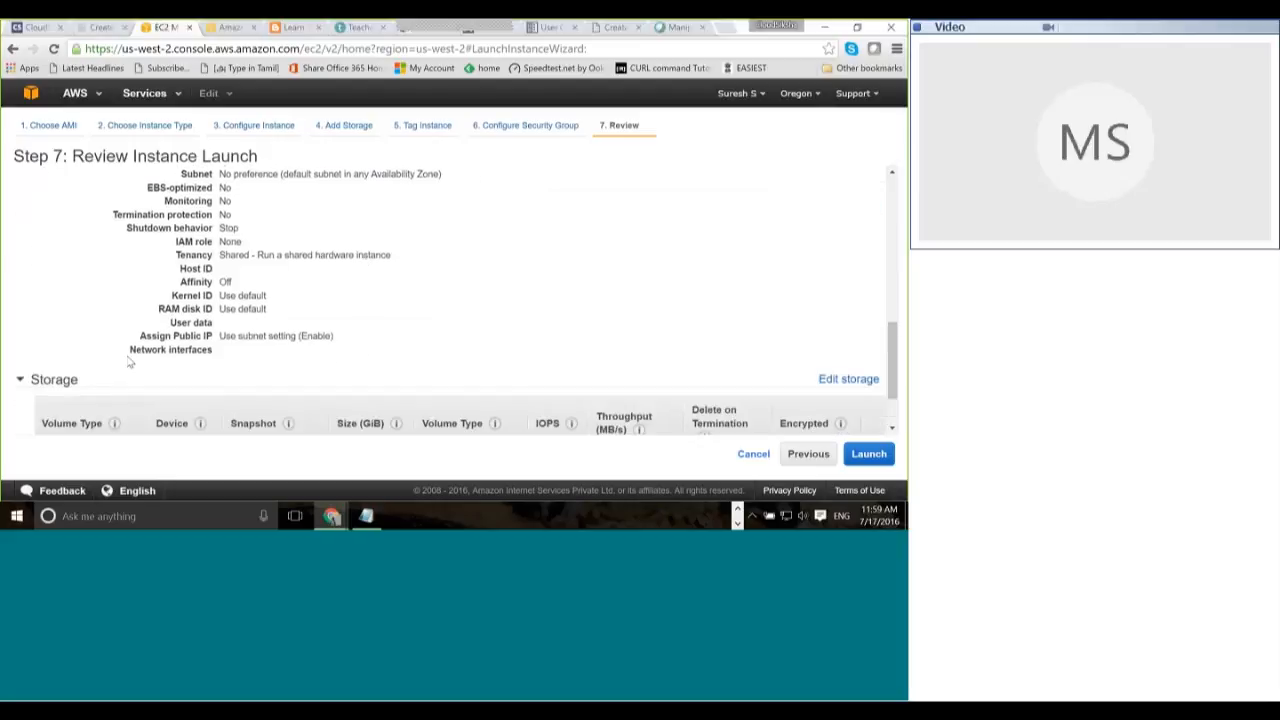
scroll(128, 362, down, 2)
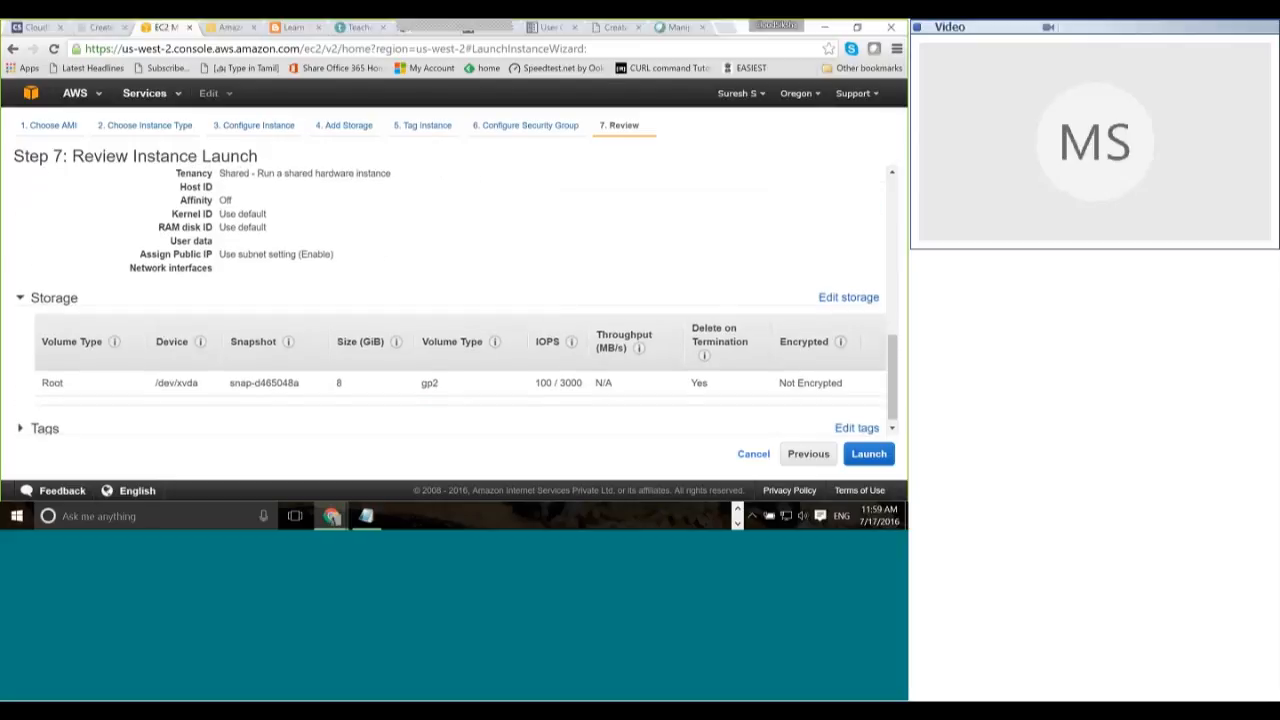
click(172, 428)
scroll(176, 352, down, 1)
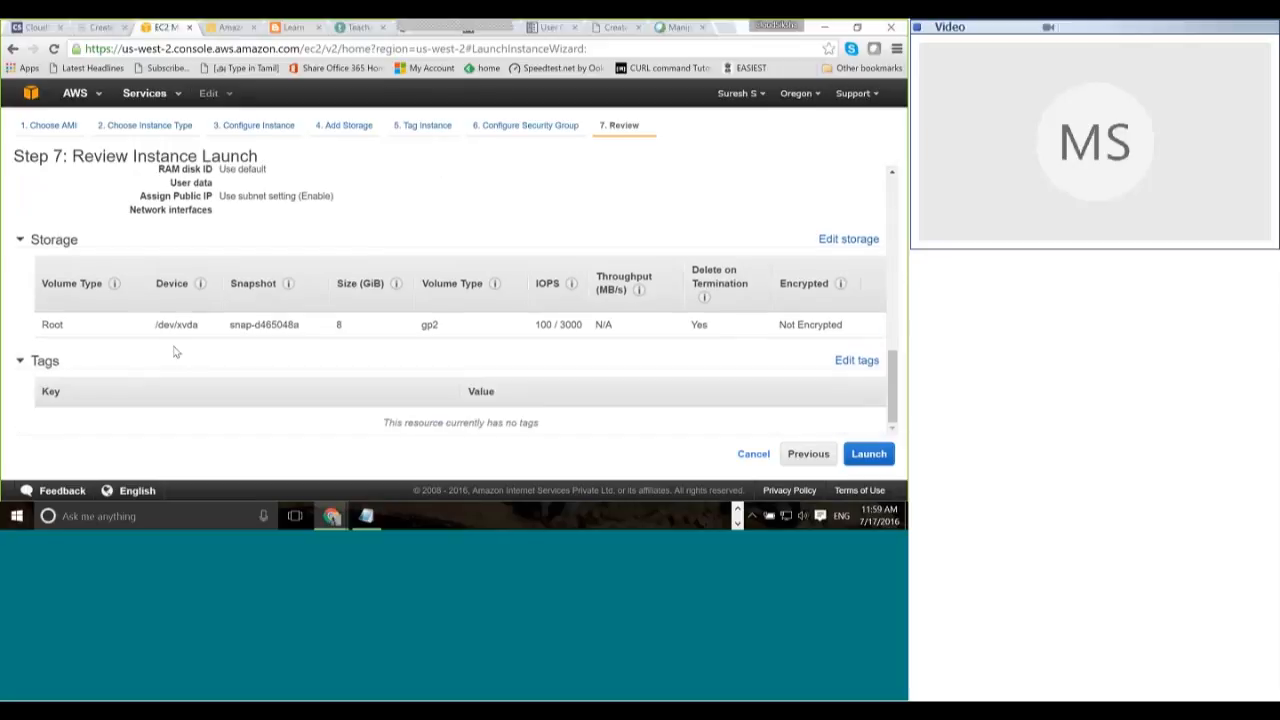
scroll(174, 352, up, 3)
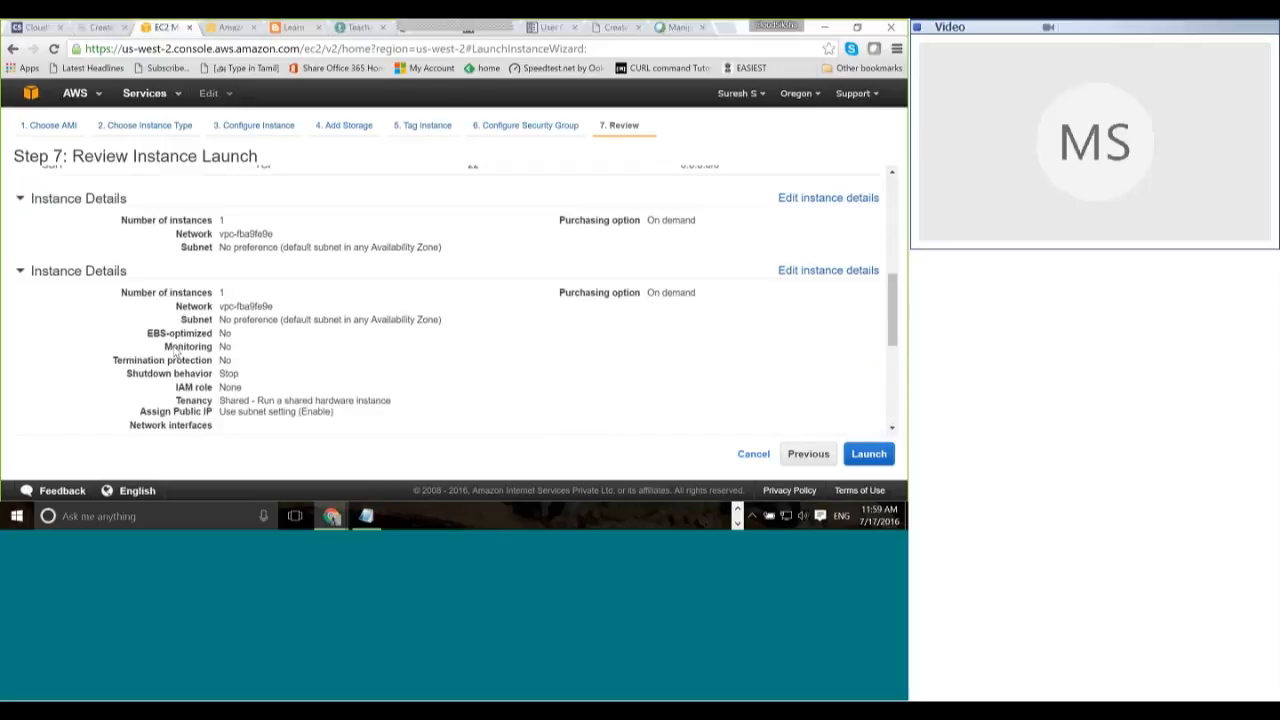
scroll(174, 350, up, 3)
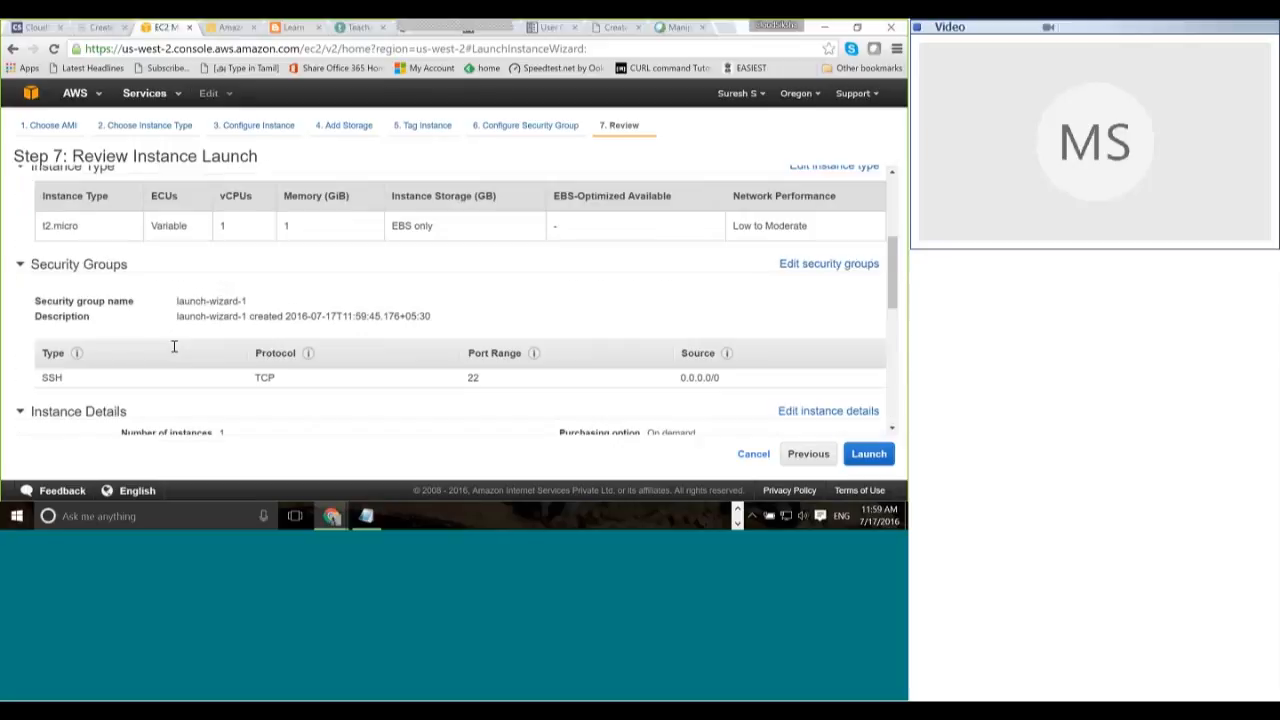
Step: Launch the instance with the existing key pair Manipal, acknowledging access to its private key file
scroll(174, 346, up, 3)
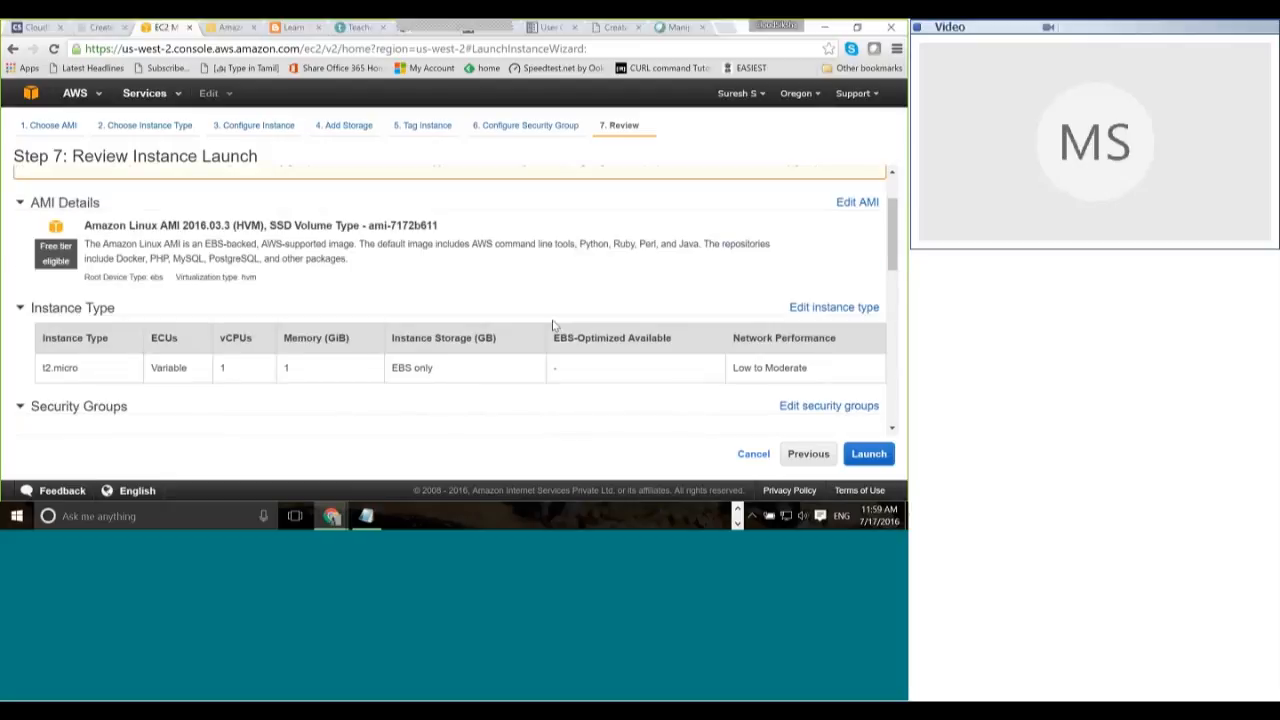
click(868, 453)
click(320, 339)
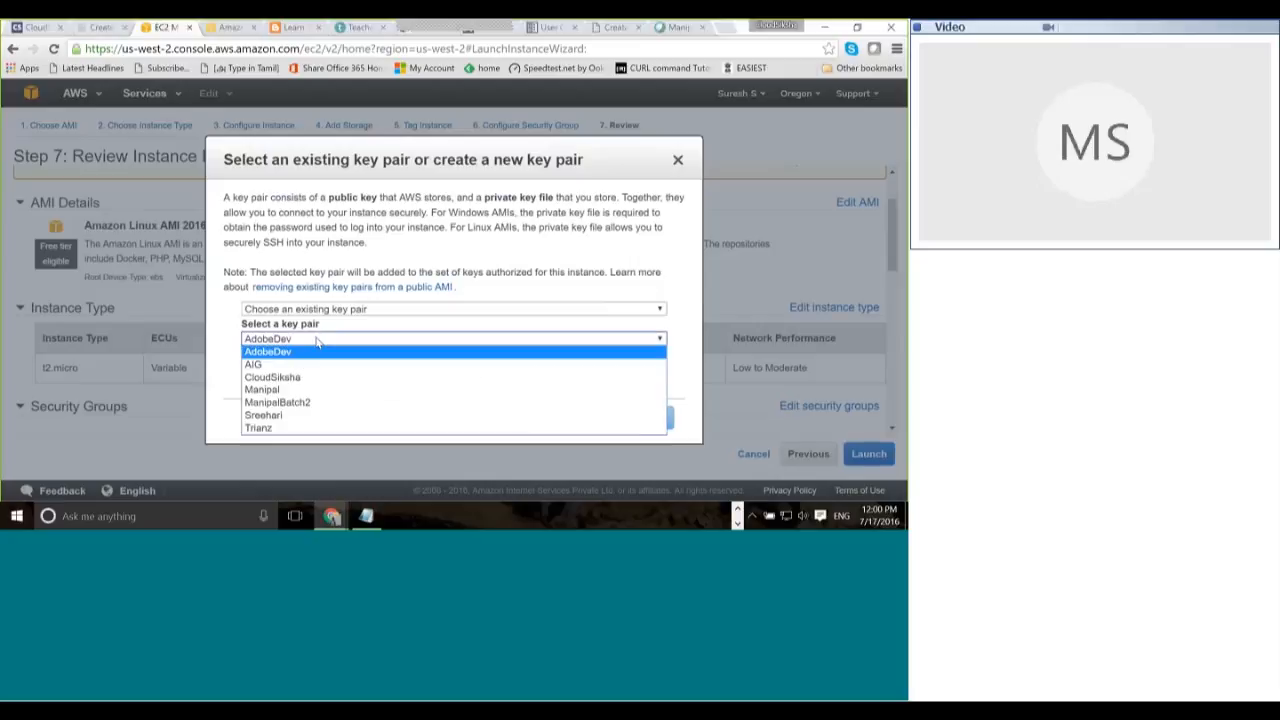
click(279, 391)
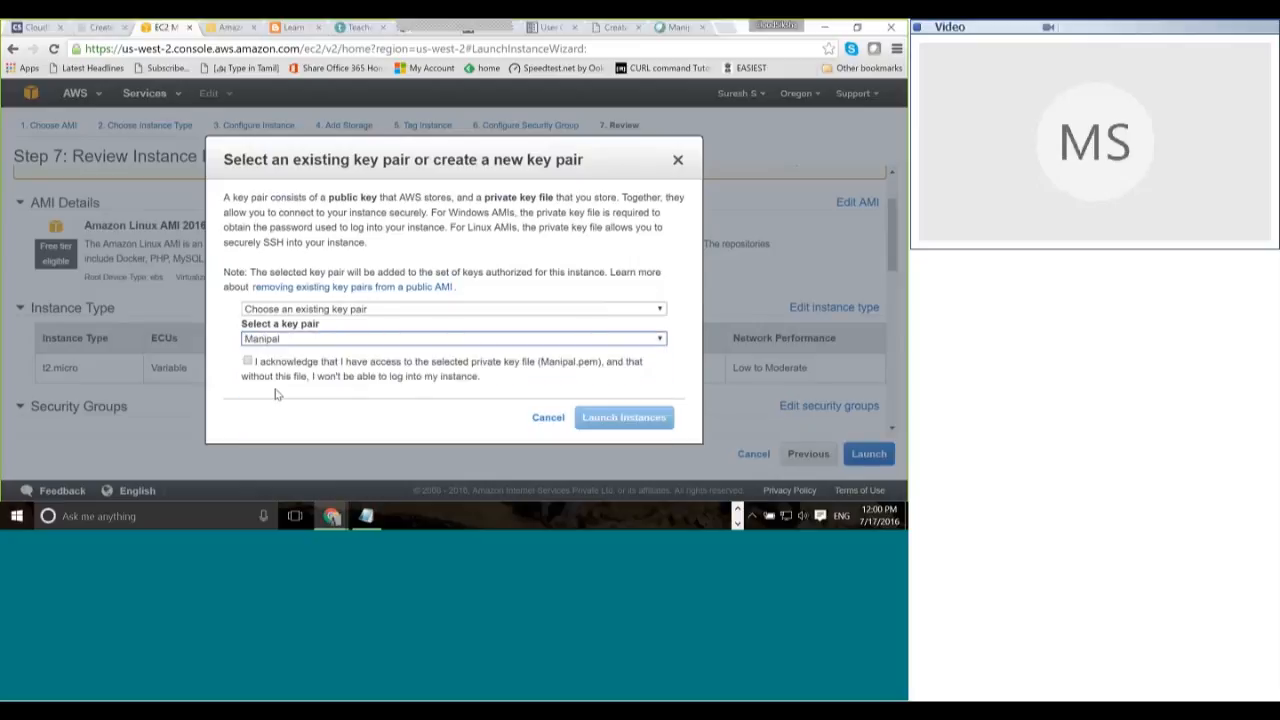
click(247, 361)
click(620, 417)
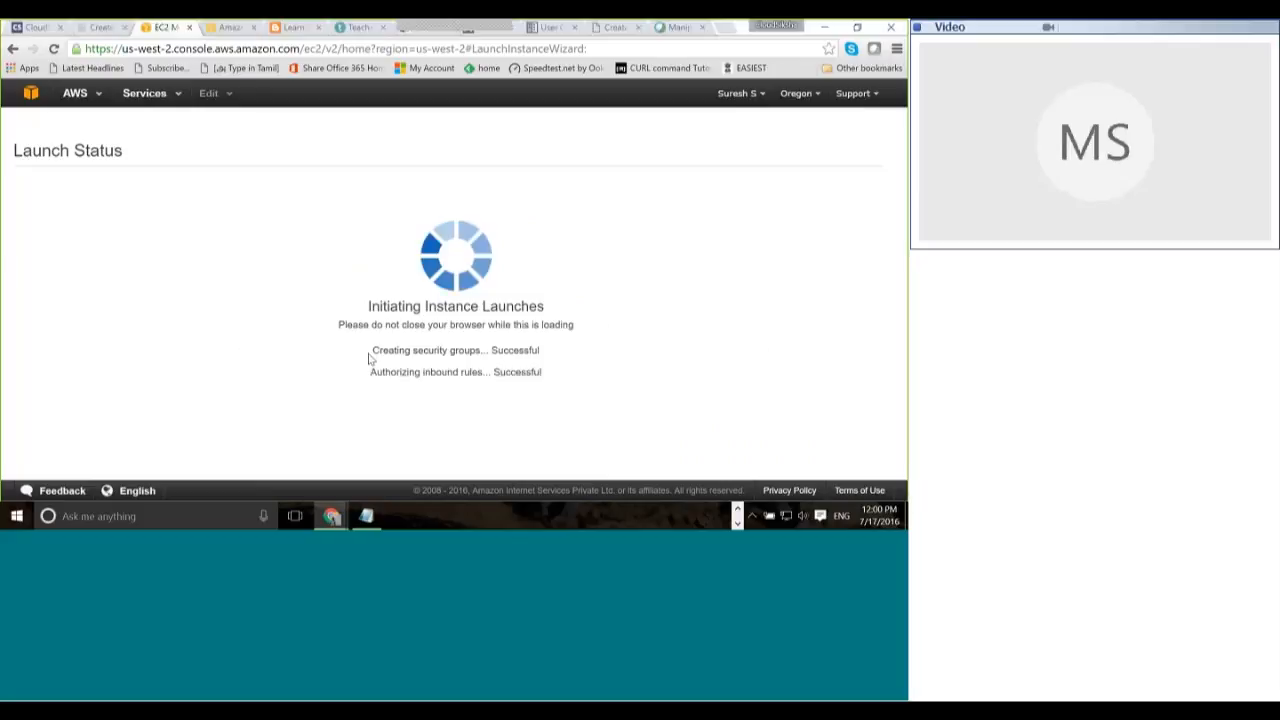
Step: Show the instances list and try to copy the new instance's public IP address
scroll(411, 257, down, 1)
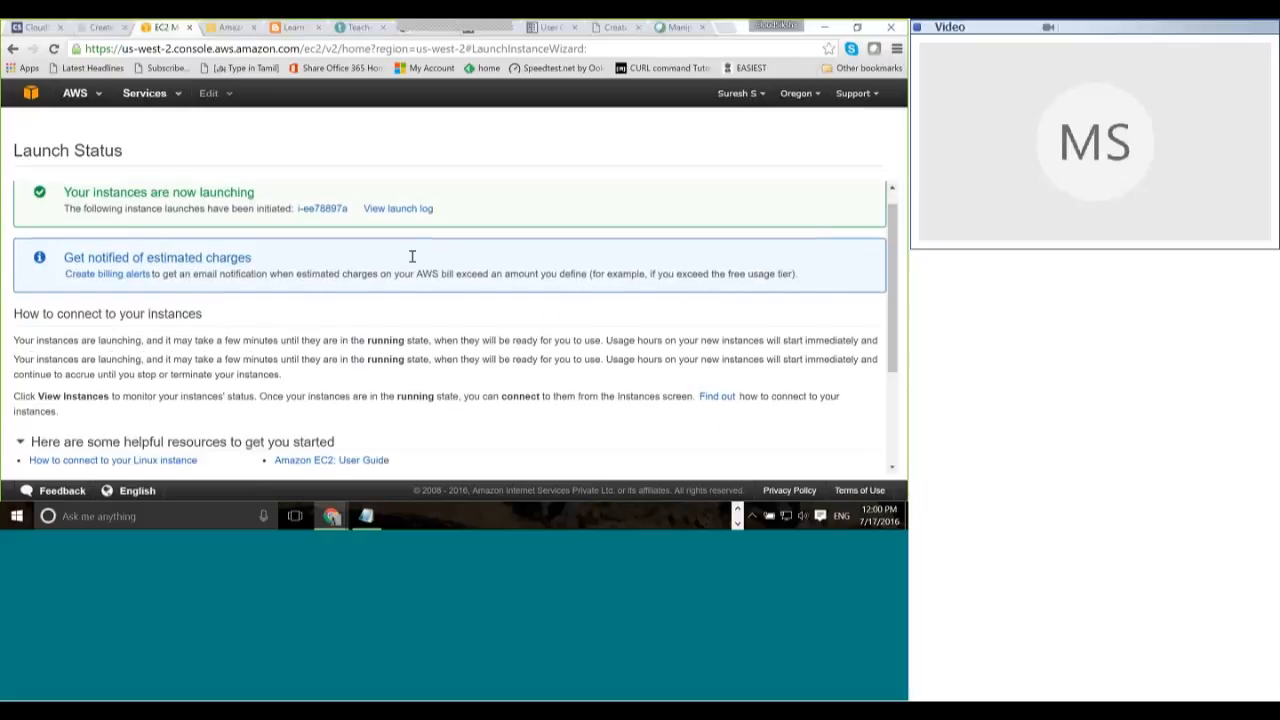
scroll(411, 257, down, 2)
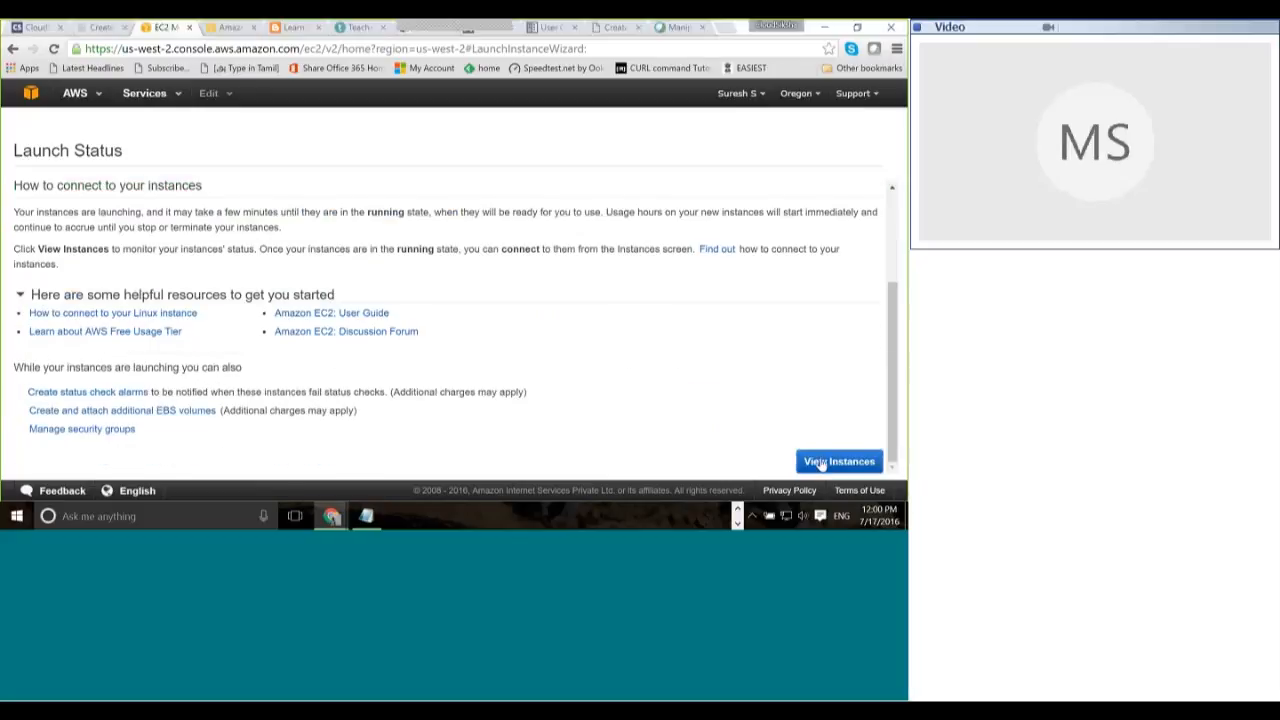
click(820, 462)
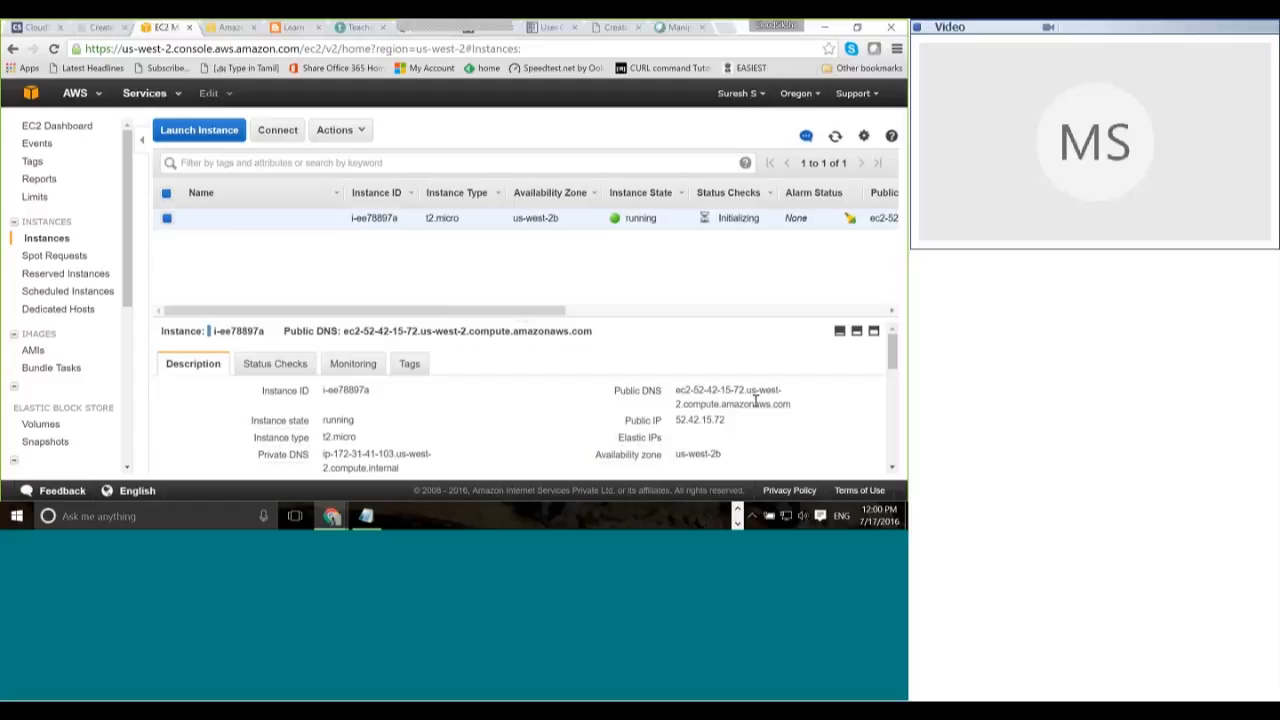
double_click(700, 420)
right_click(712, 419)
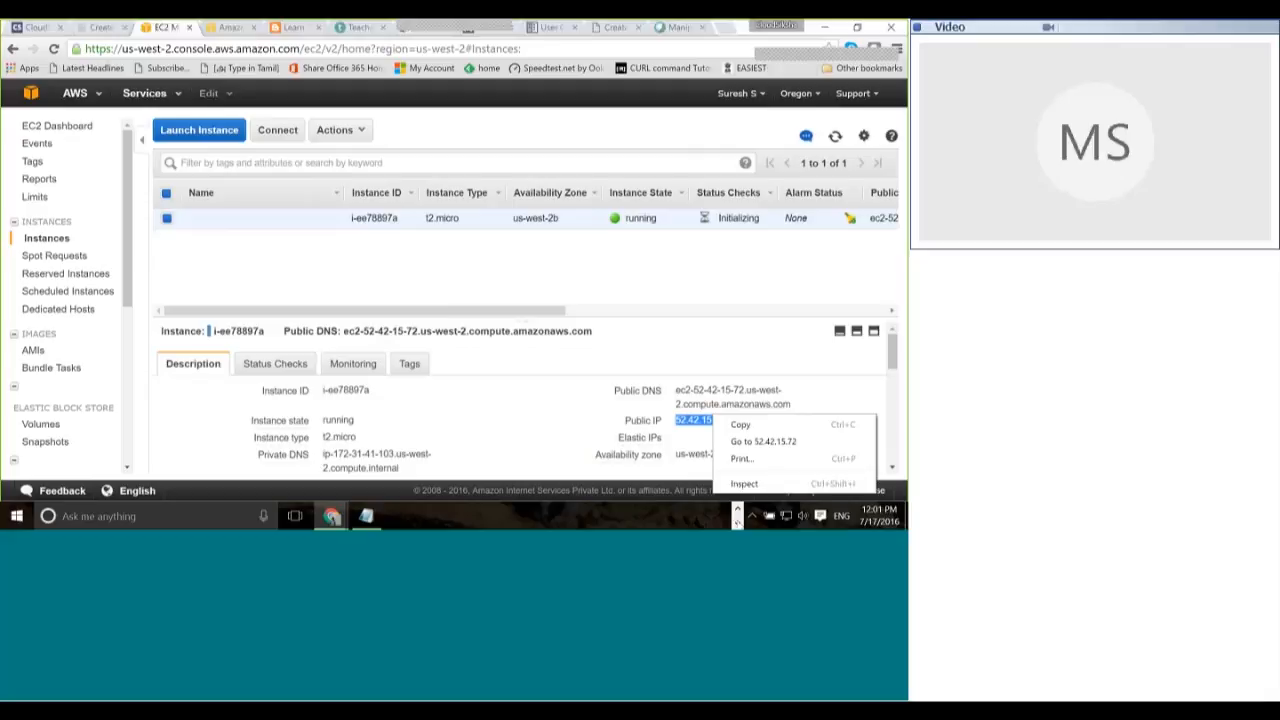
Step: In the Cygwin terminal, write the command "ssh -i /cygdrive/C/CloudSiksha/AWSKey/Manipal.pem ec2-user@" without running it
click(738, 510)
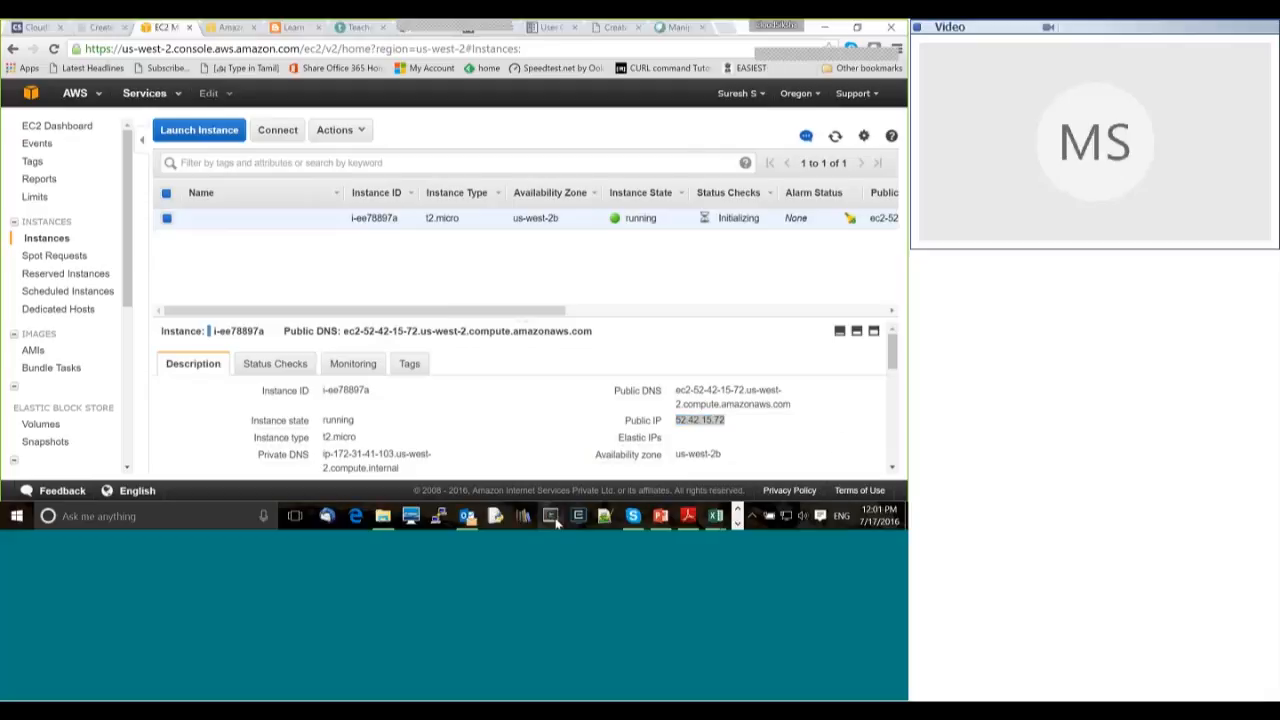
click(550, 516)
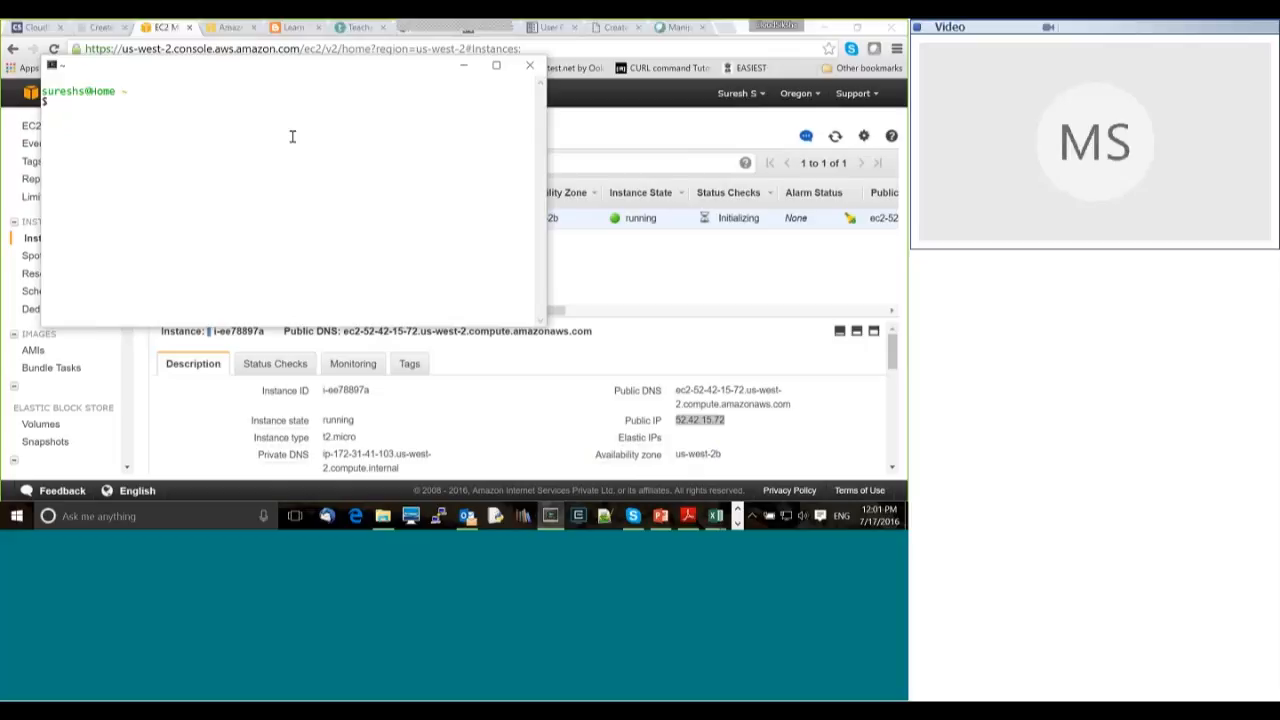
text(ssh -i /cygdrive/c)
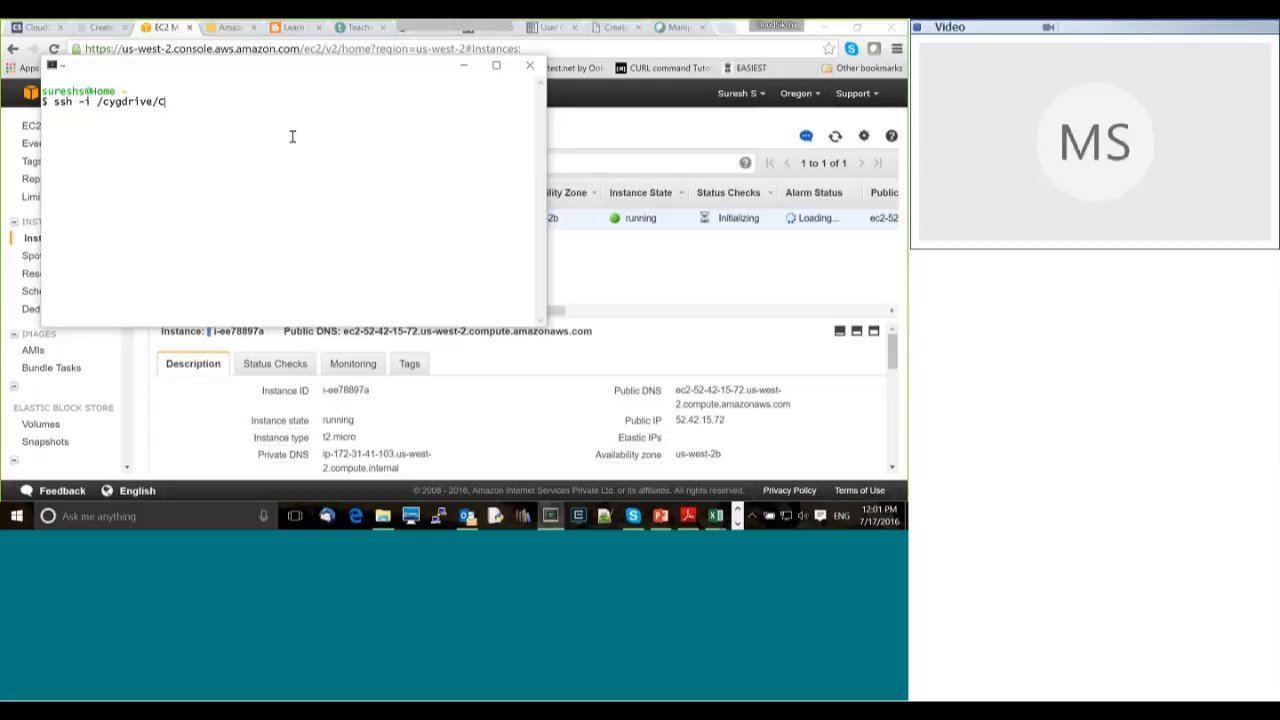
text(/CloudSiksha/AWSKey/)
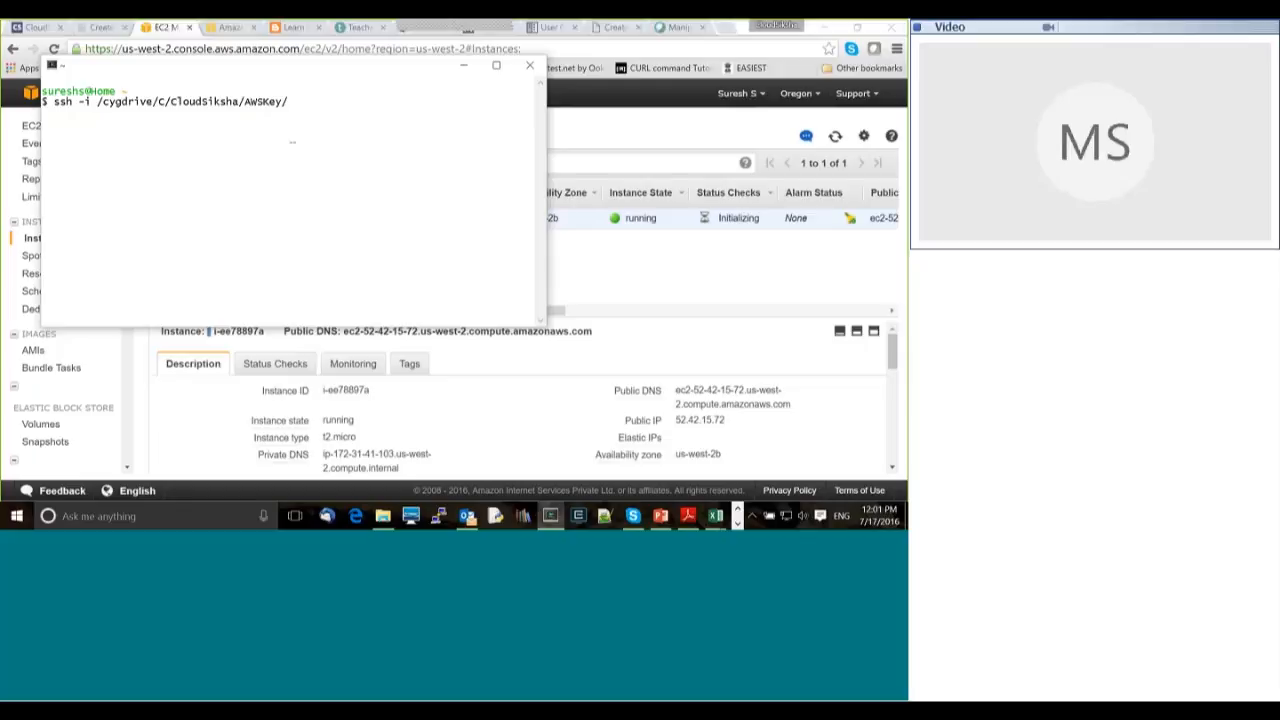
key(Tab)
key(Tab)
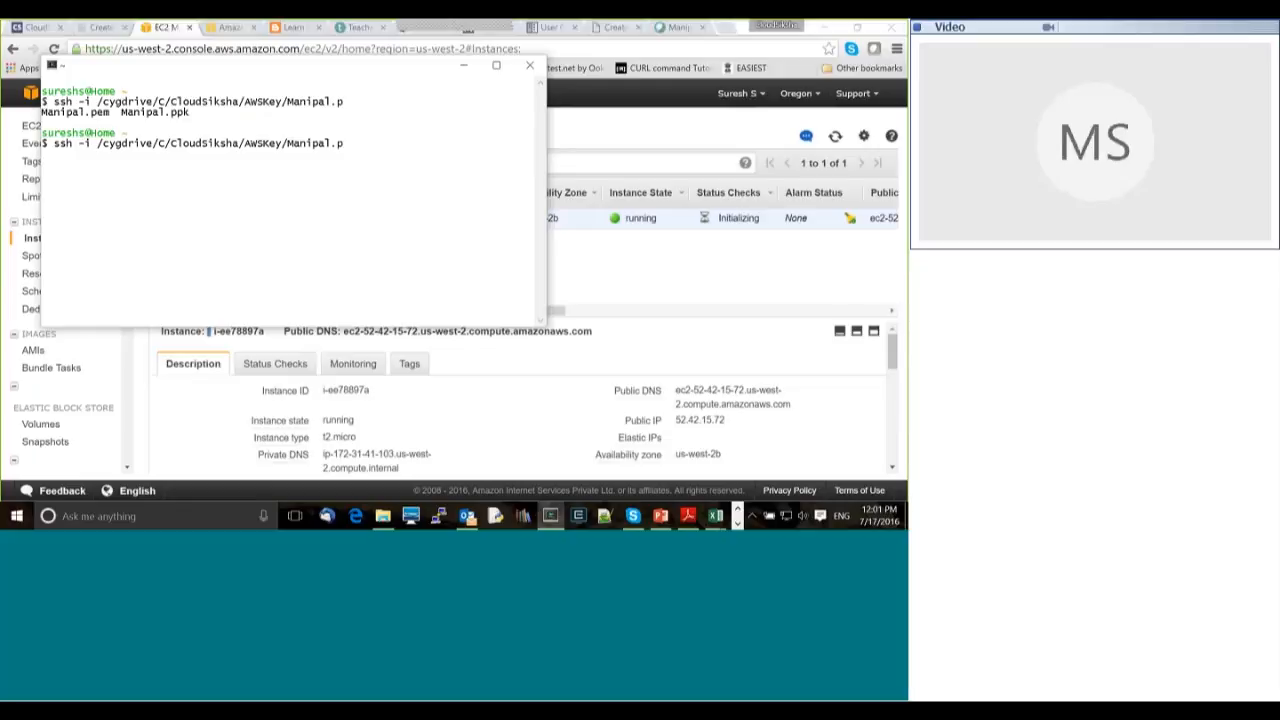
text(em)
text(ec2-user@)
right_click(448, 136)
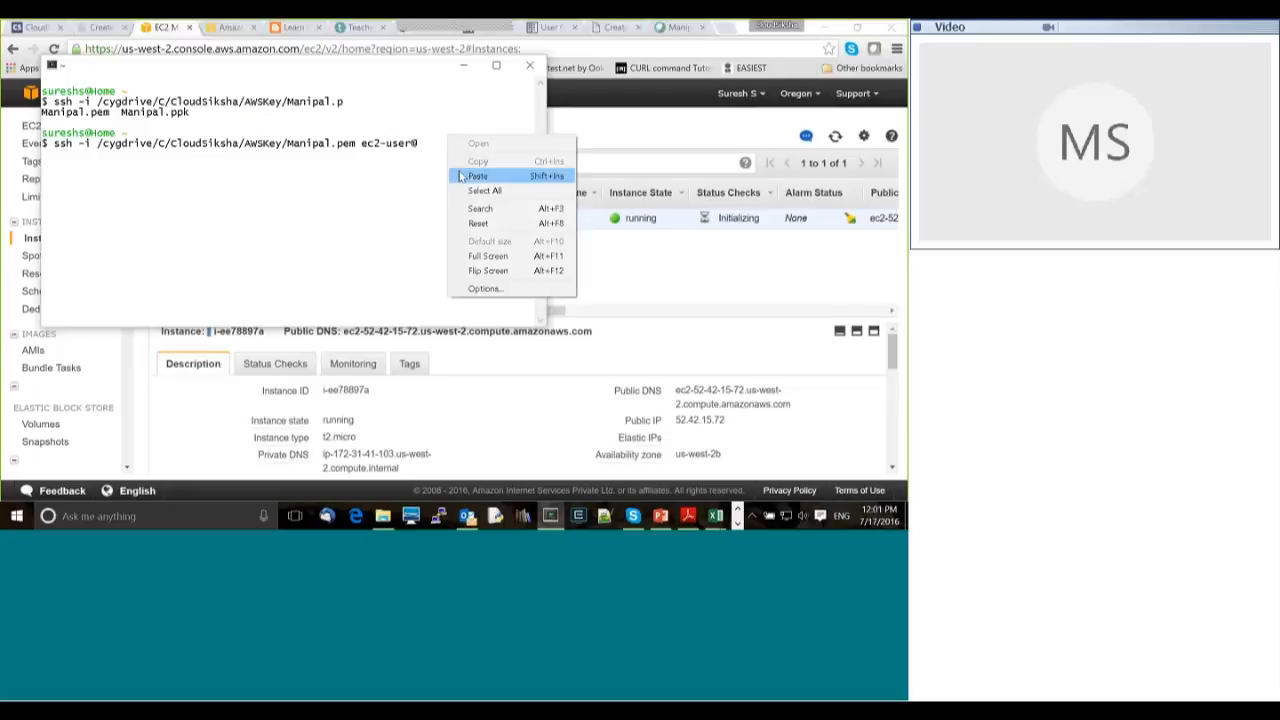
click(478, 176)
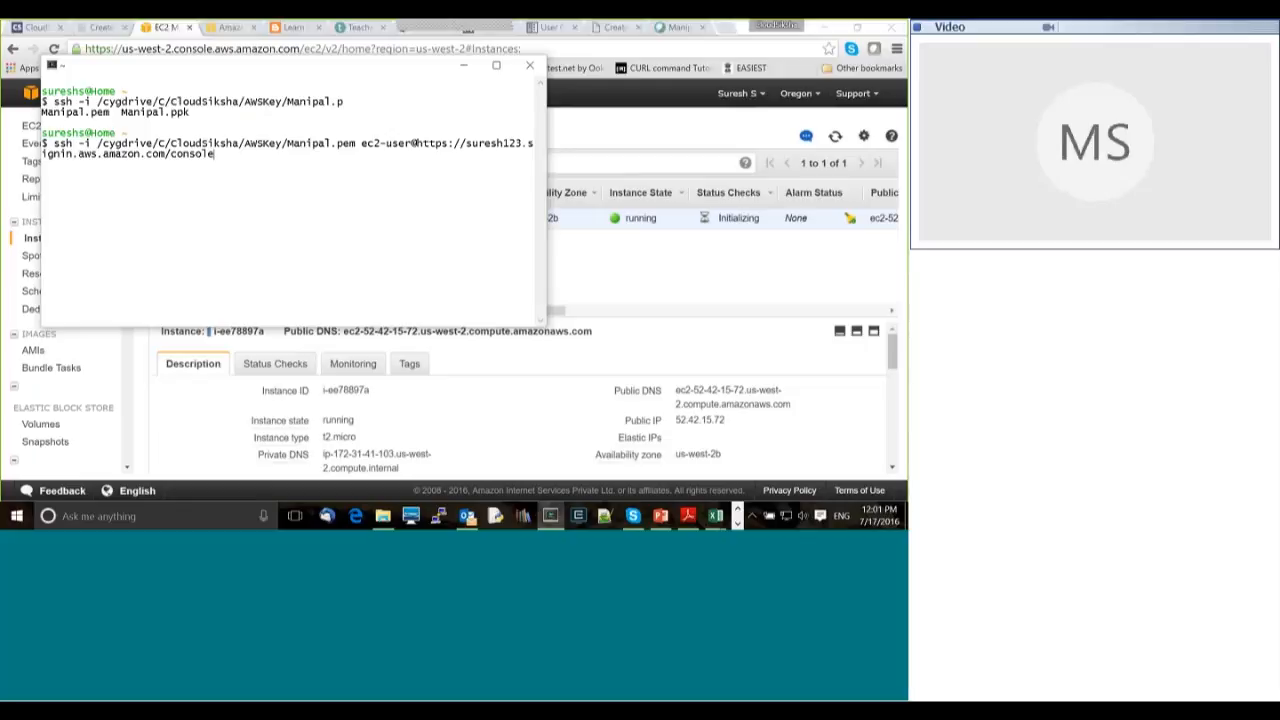
key(BackSpace)
key(BackSpace)
key(BackSpace)
key(BackSpace)
key(BackSpace)
key(BackSpace)
key(BackSpace)
key(BackSpace)
key(BackSpace)
key(BackSpace)
key(BackSpace)
key(BackSpace)
key(BackSpace)
key(BackSpace)
key(BackSpace)
key(BackSpace)
key(BackSpace)
key(BackSpace)
key(BackSpace)
key(BackSpace)
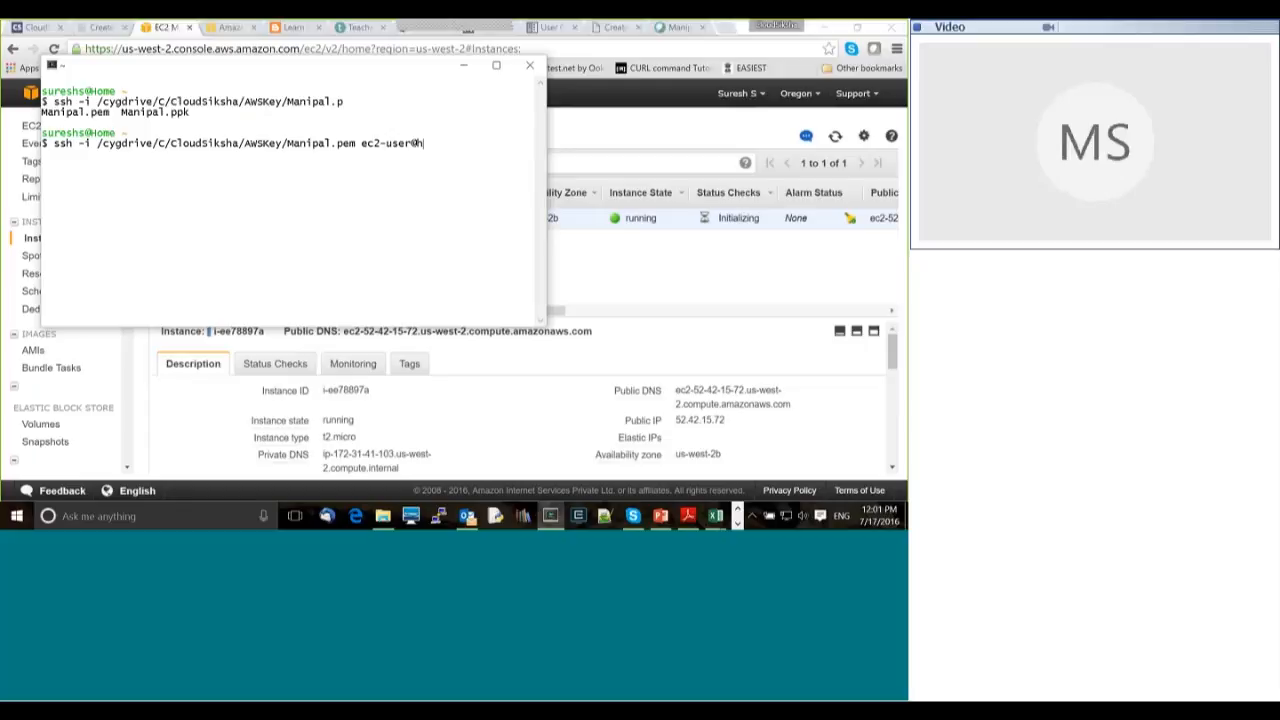
Step: Copy the running instance's public IP from the EC2 console and add it after ec2-user@ in the terminal's SSH command
click(714, 421)
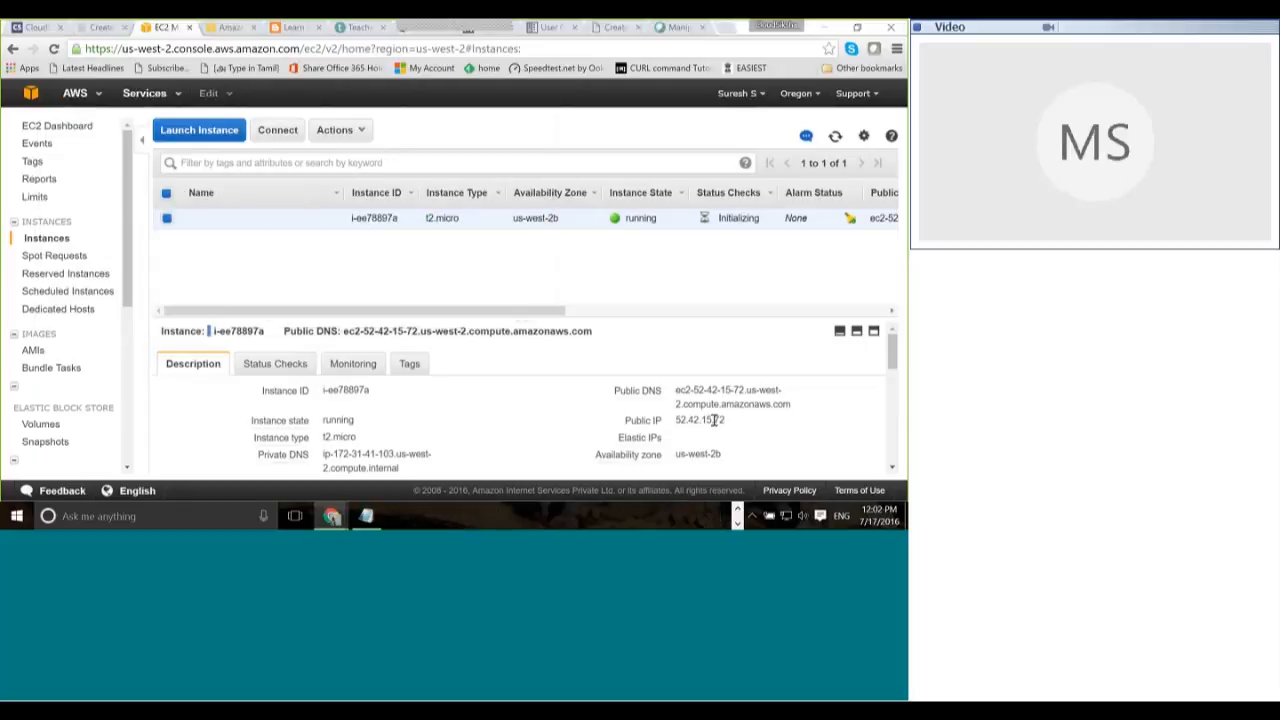
double_click(714, 421)
right_click(705, 422)
click(707, 430)
key(alt+Tab)
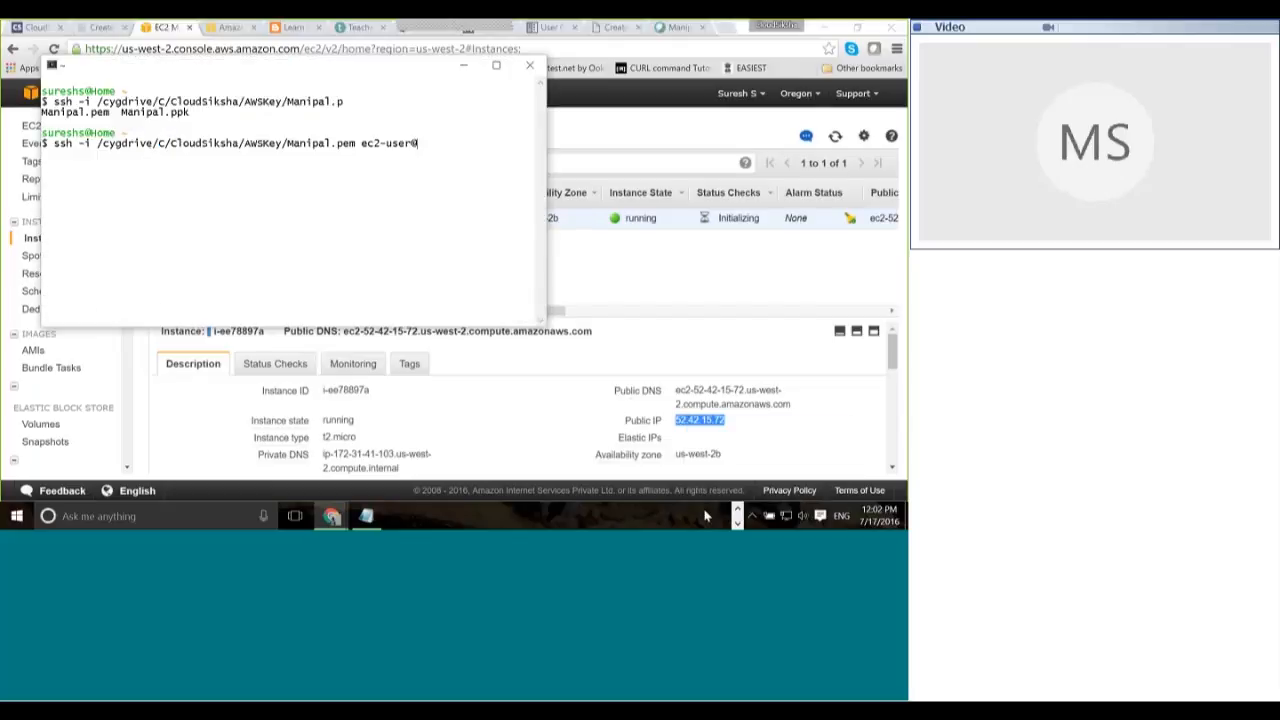
right_click(434, 147)
click(490, 187)
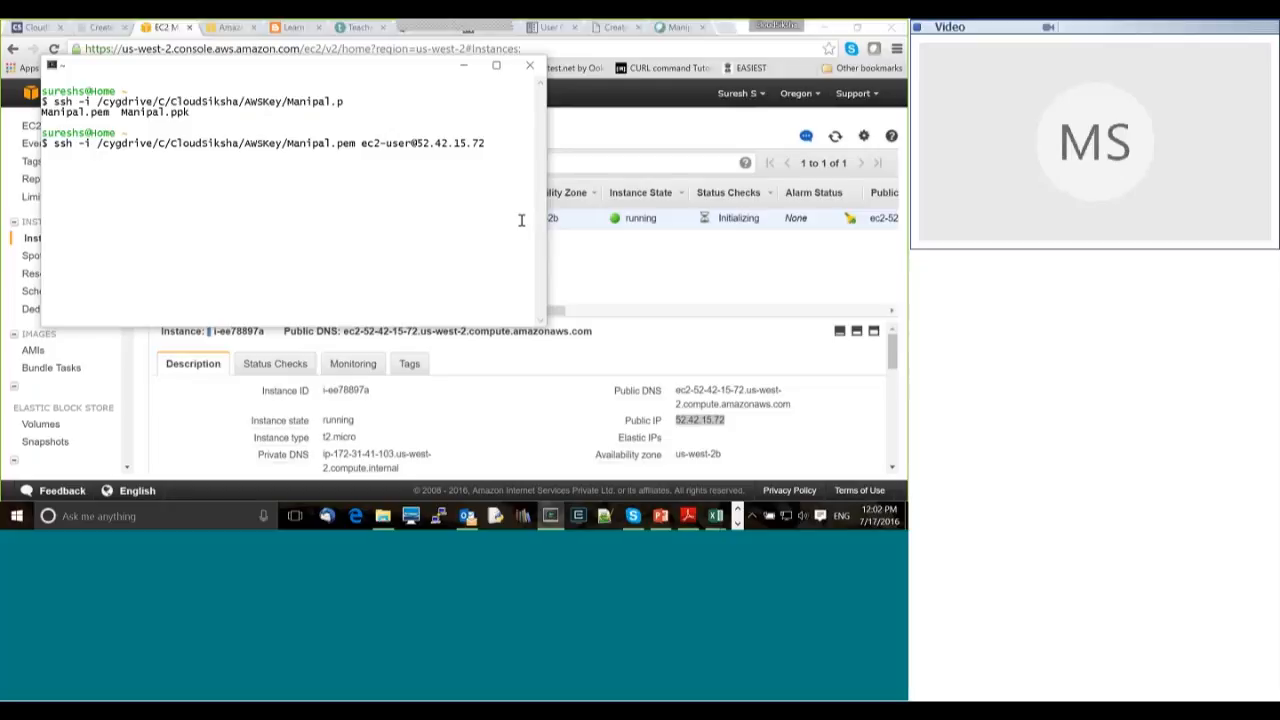
Step: Connect to the instance over SSH, answering yes to the host authenticity question
key(Return)
text(ye)
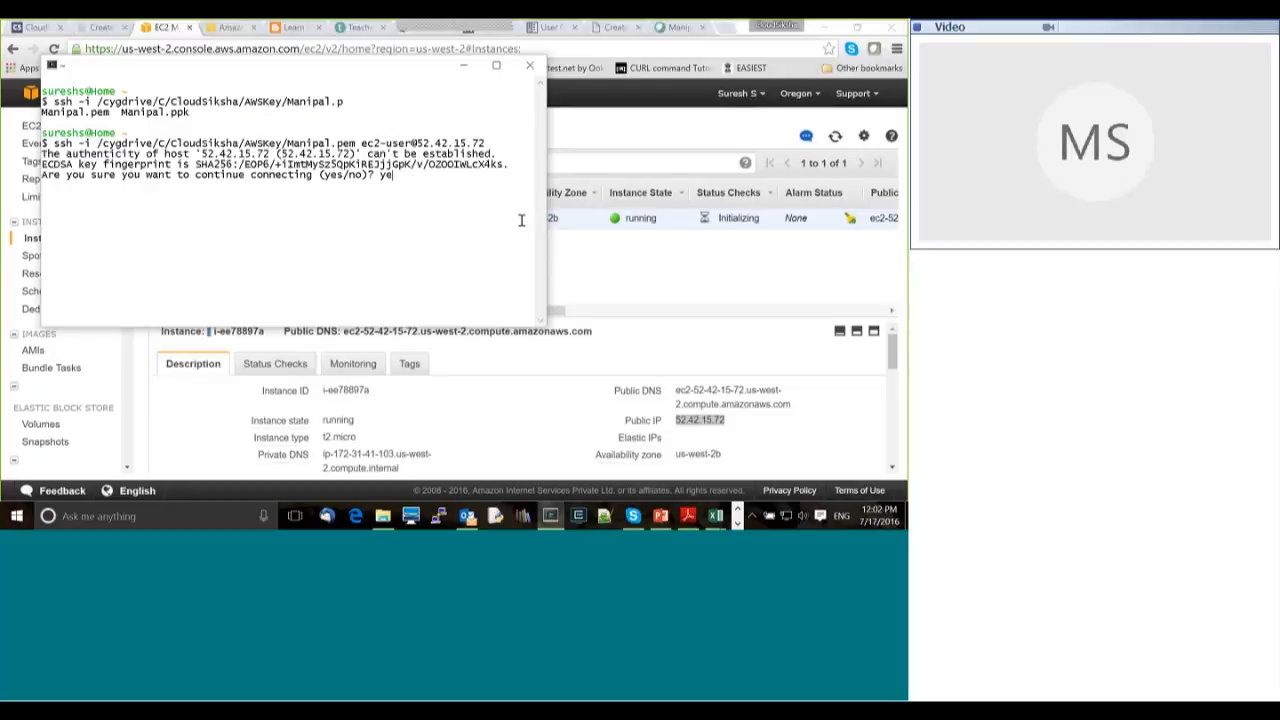
text(s)
key(Return)
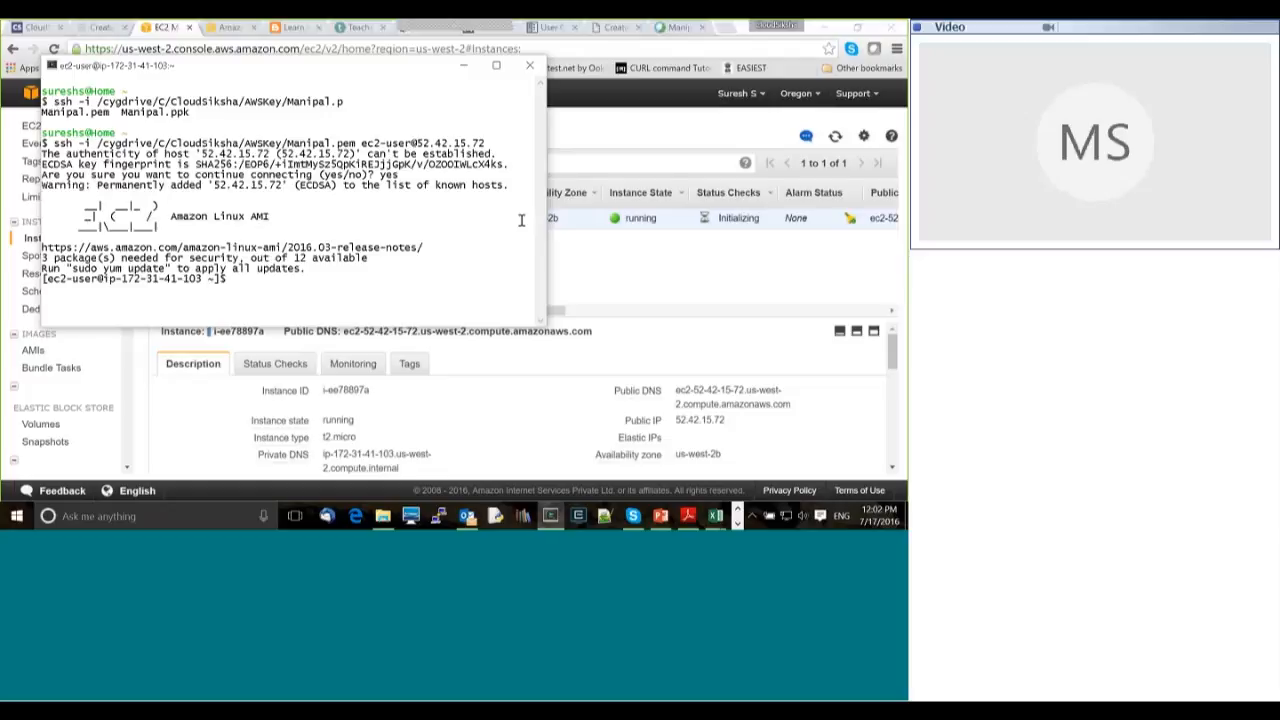
key(Return)
key(Return)
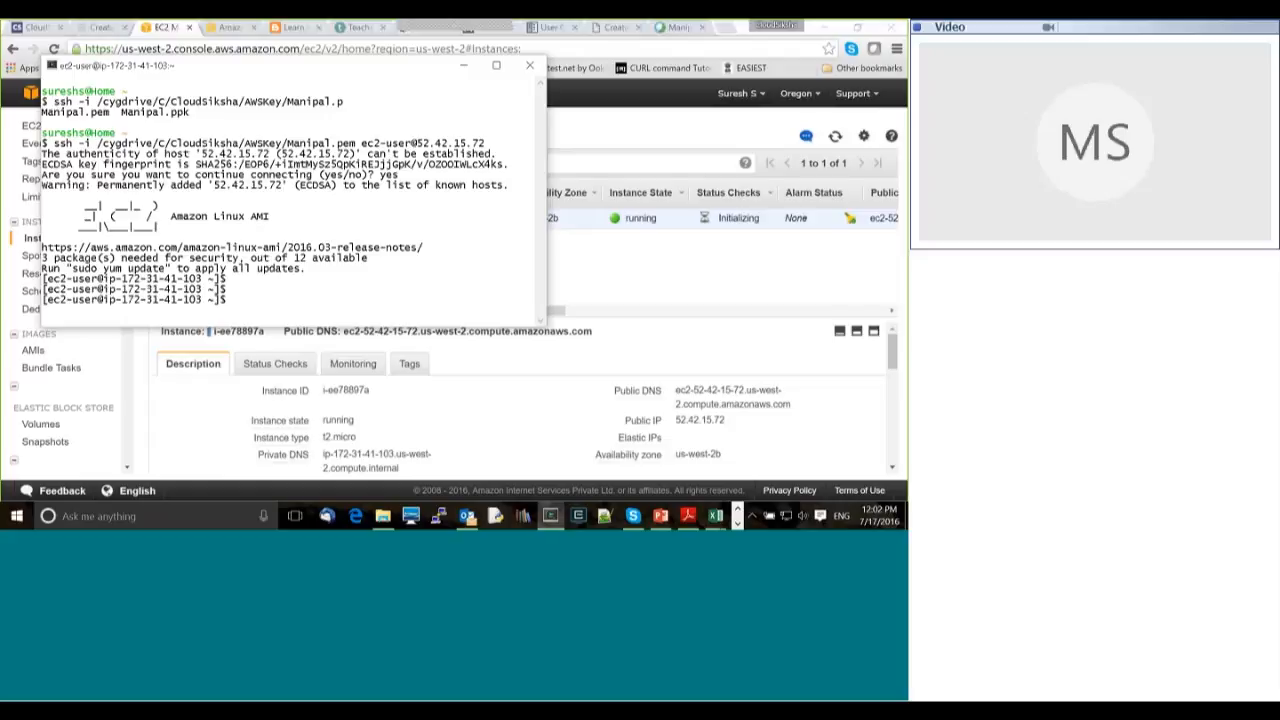
Step: Run "aws s3 ls" on the instance and examine the response about credentials
text(aws s3 ls)
key(Return)
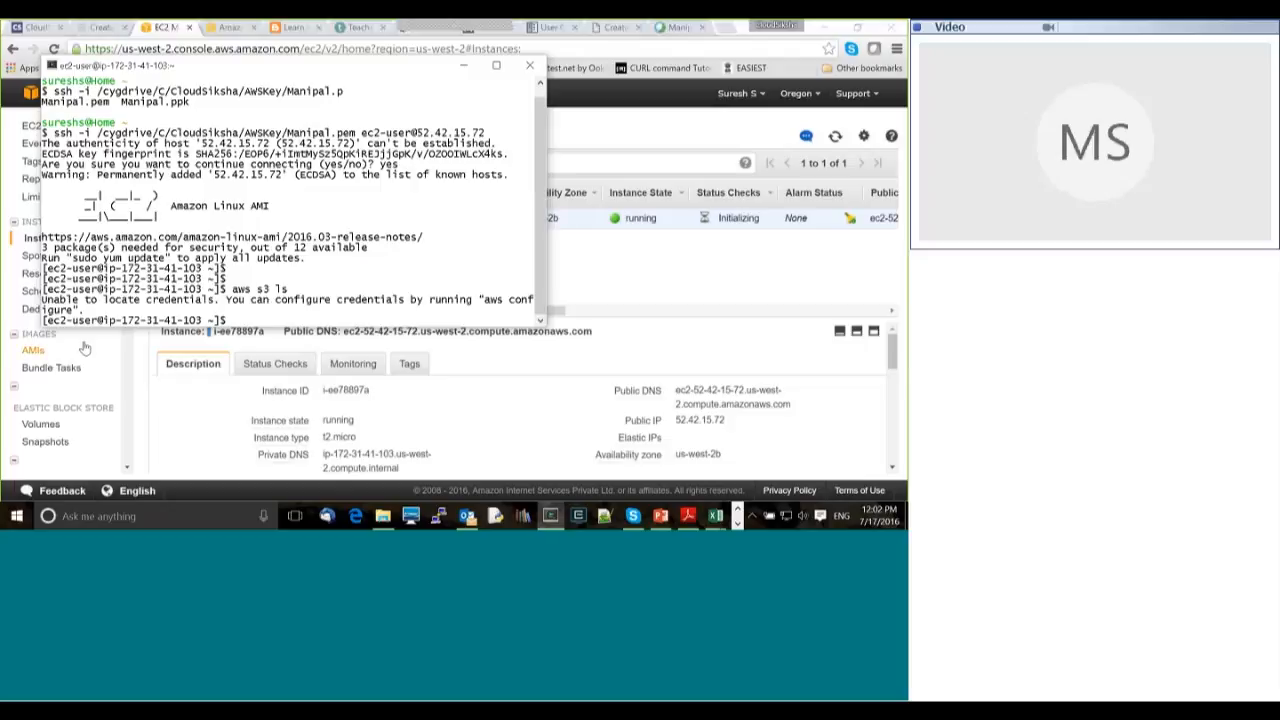
drag(41, 299, 88, 300)
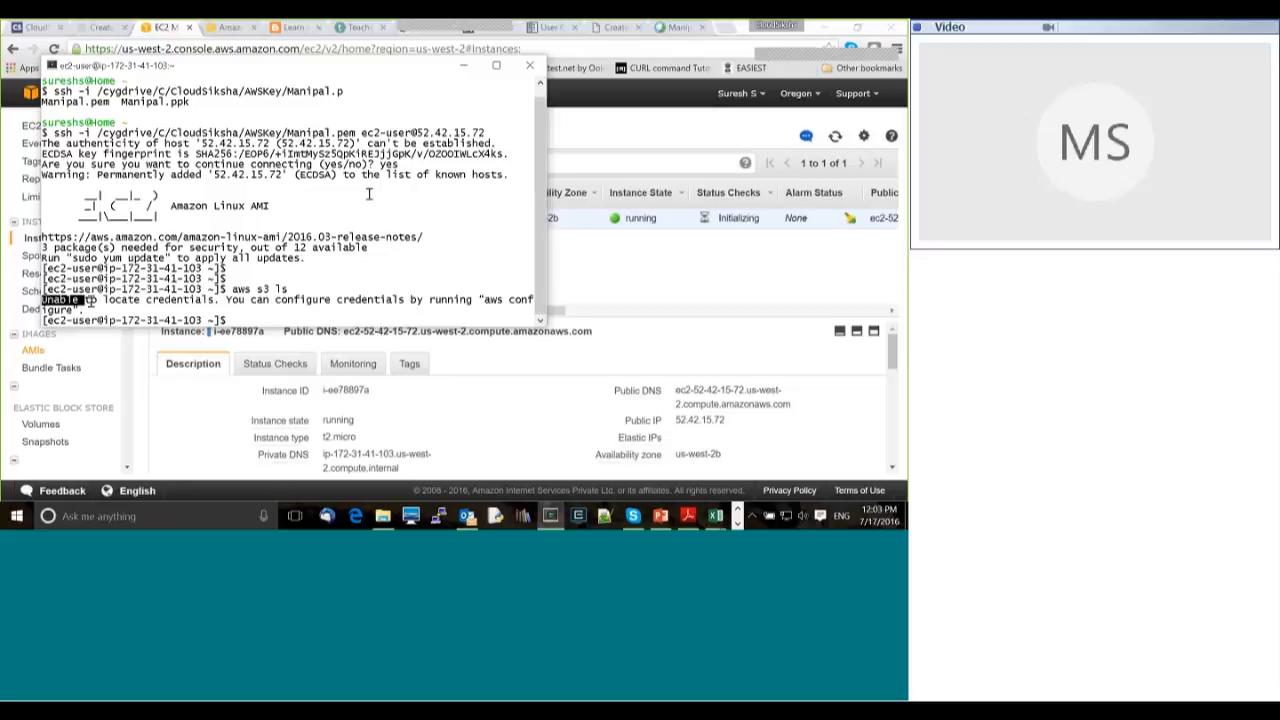
drag(90, 300, 219, 300)
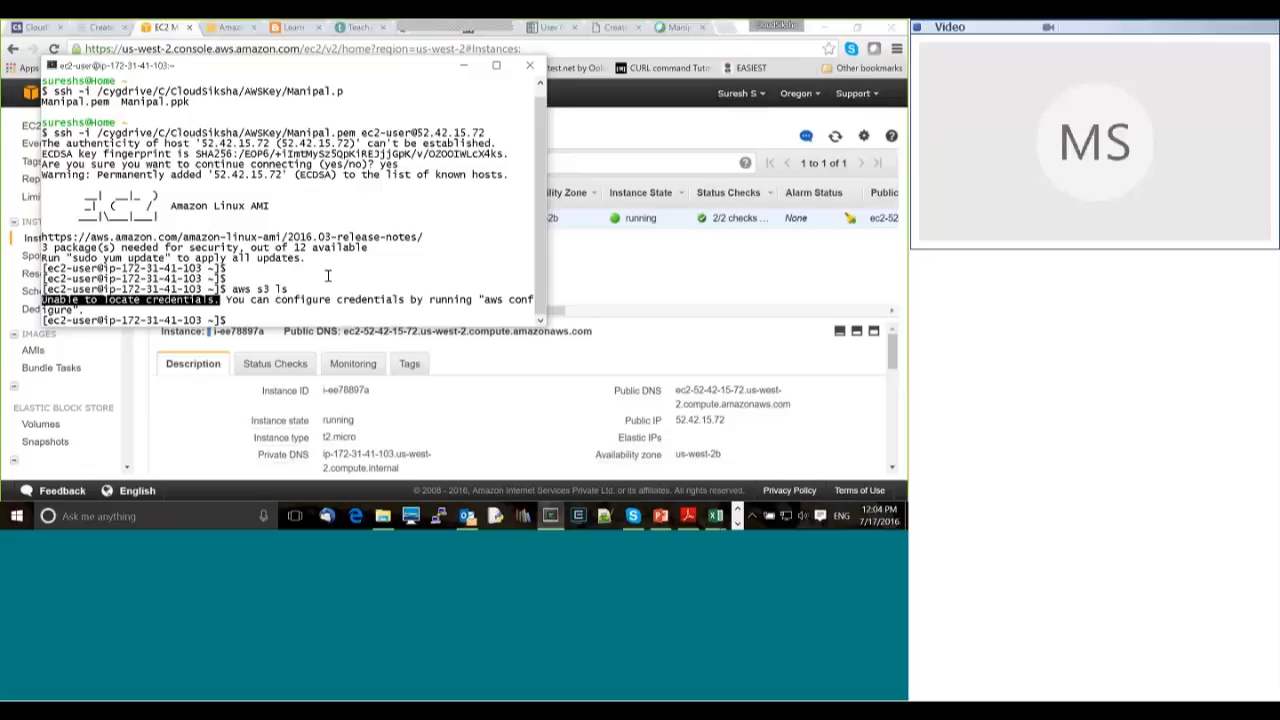
Step: Back in the EC2 console, start another launch with Amazon Linux AMI 2016.03.3 and t2.micro, and proceed to the launch review
click(622, 270)
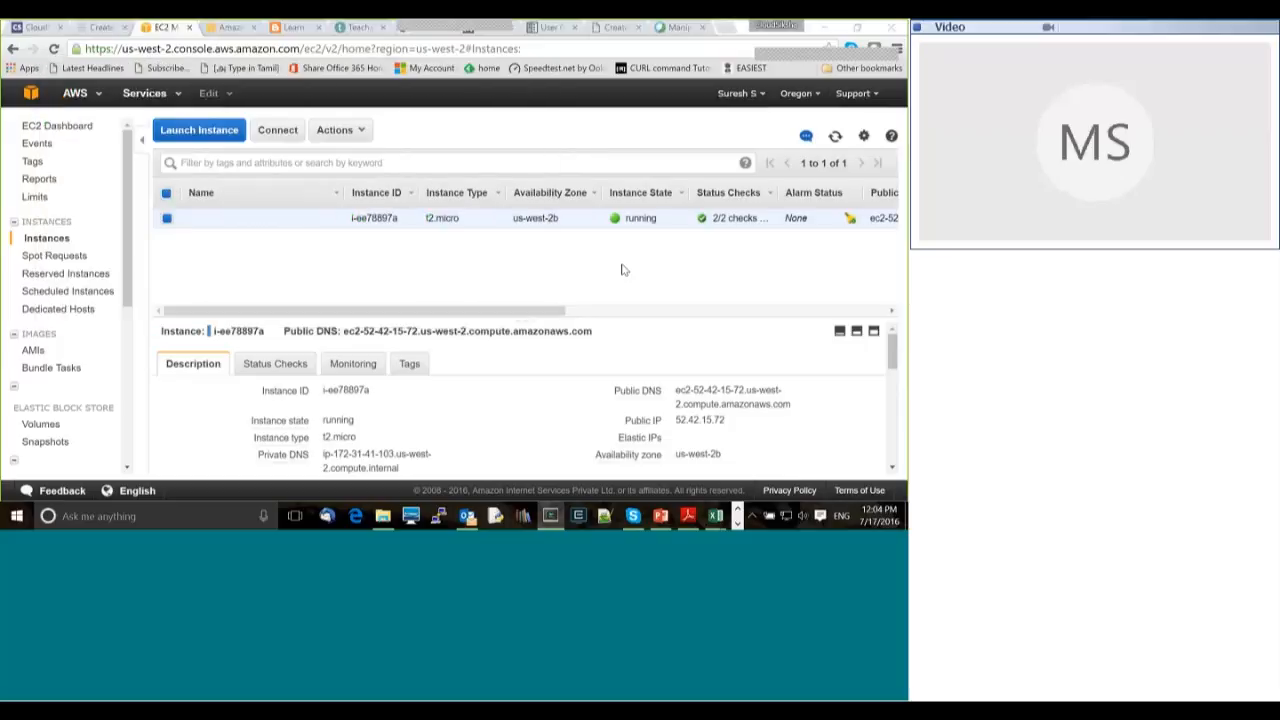
click(203, 130)
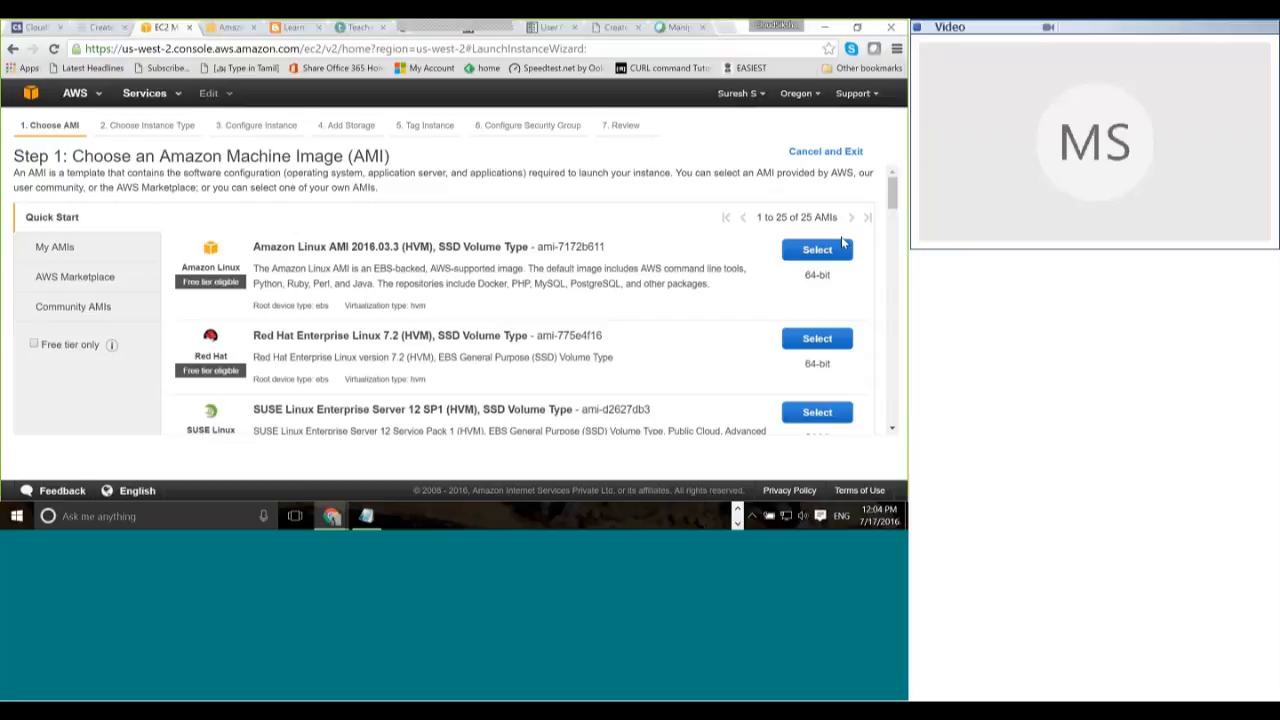
click(838, 249)
scroll(686, 392, down, 1)
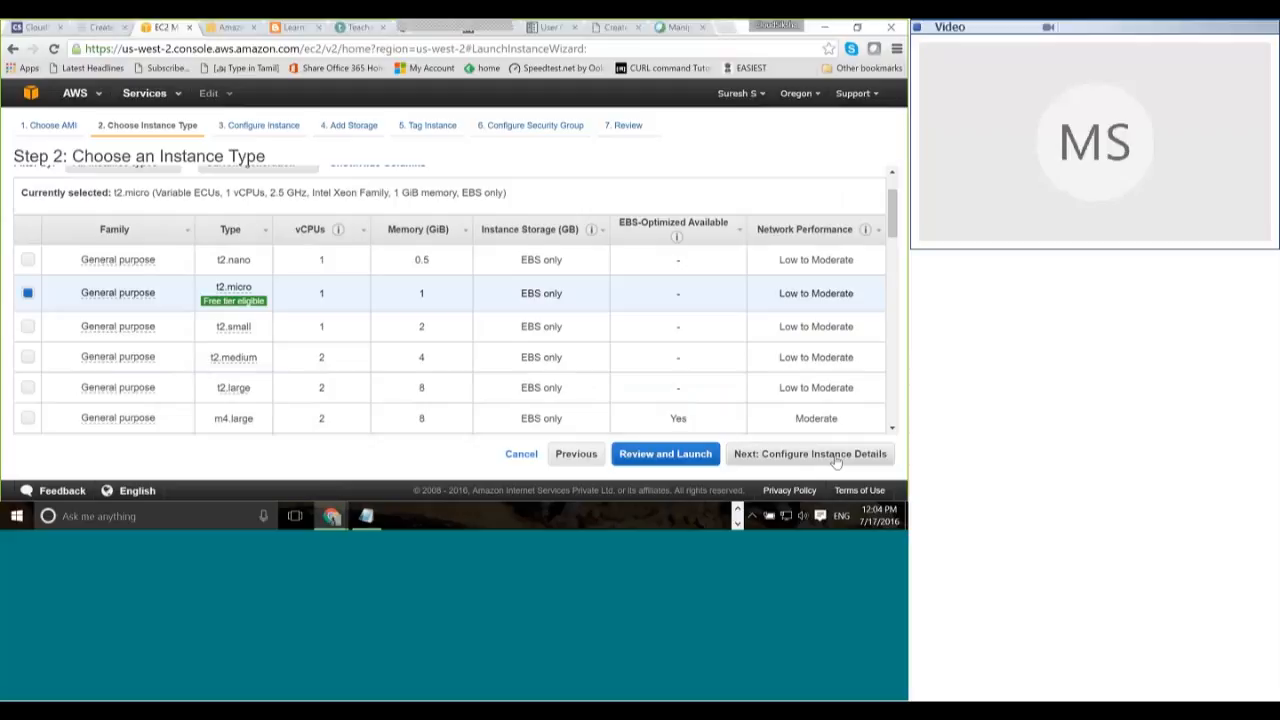
click(705, 462)
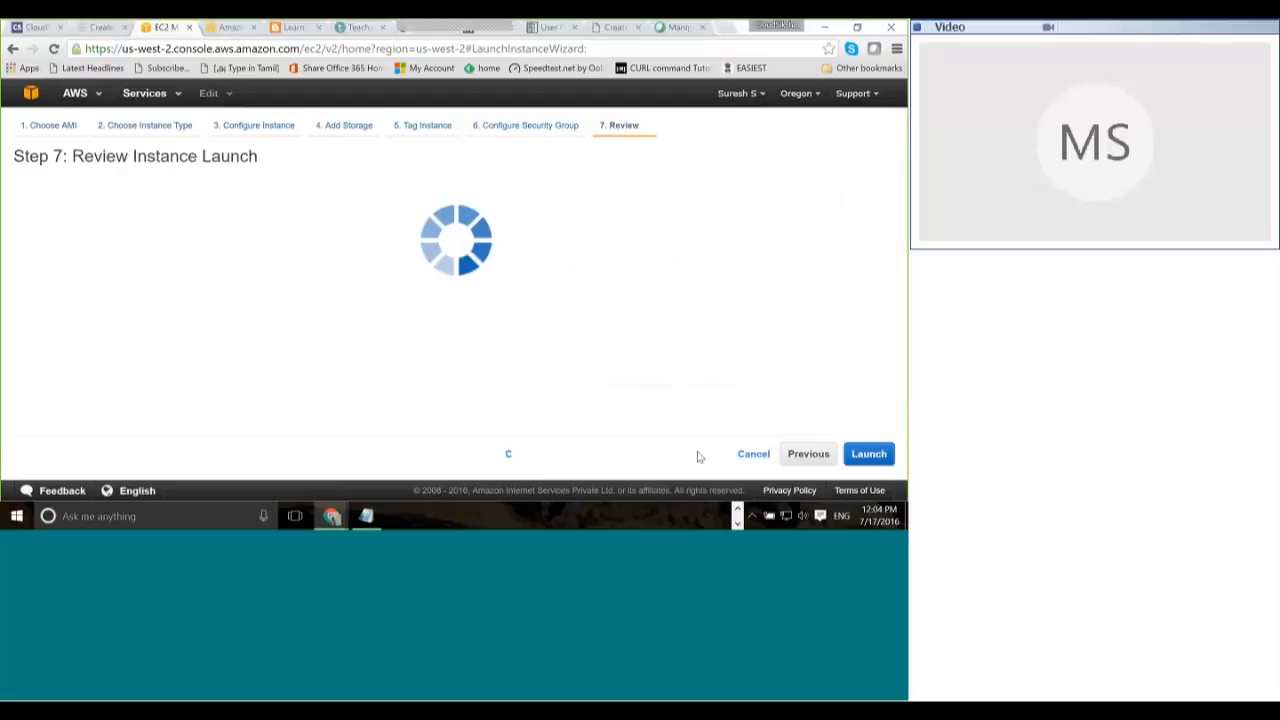
Step: Check the instance launch settings, then edit the tags and set the Name tag to RoleInstance
scroll(586, 296, down, 8)
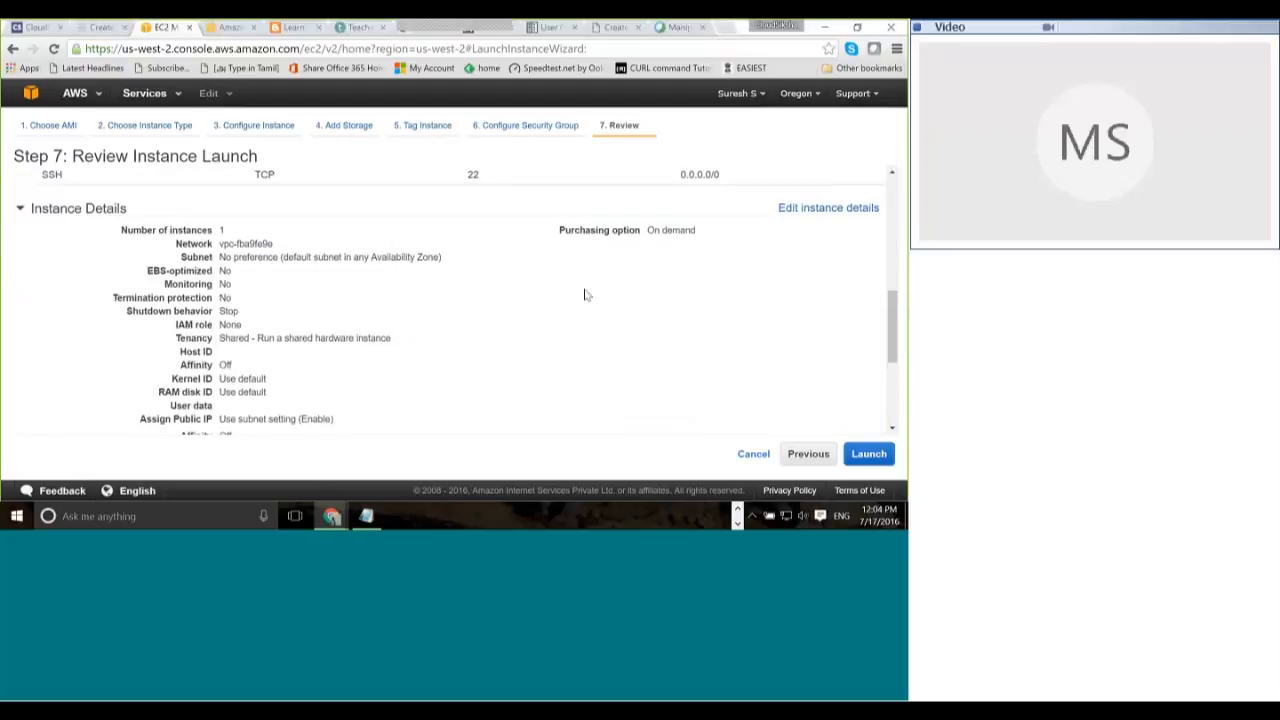
scroll(586, 295, down, 5)
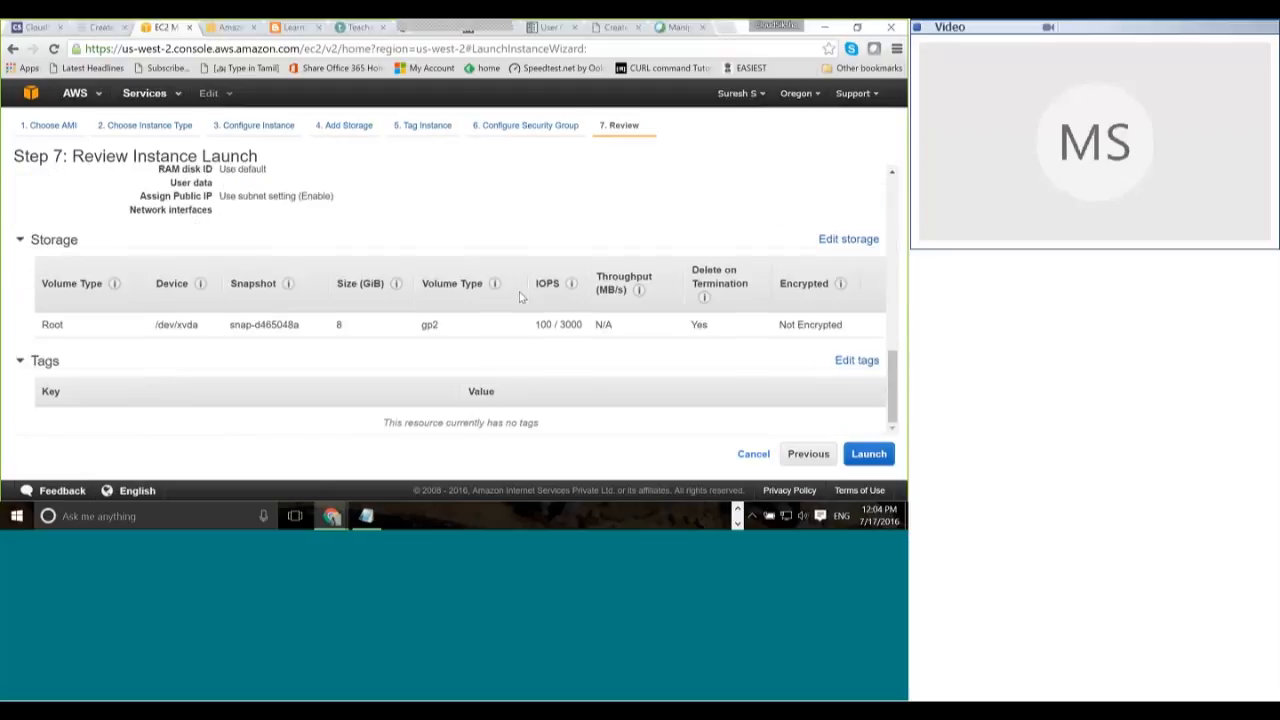
scroll(729, 326, up, 5)
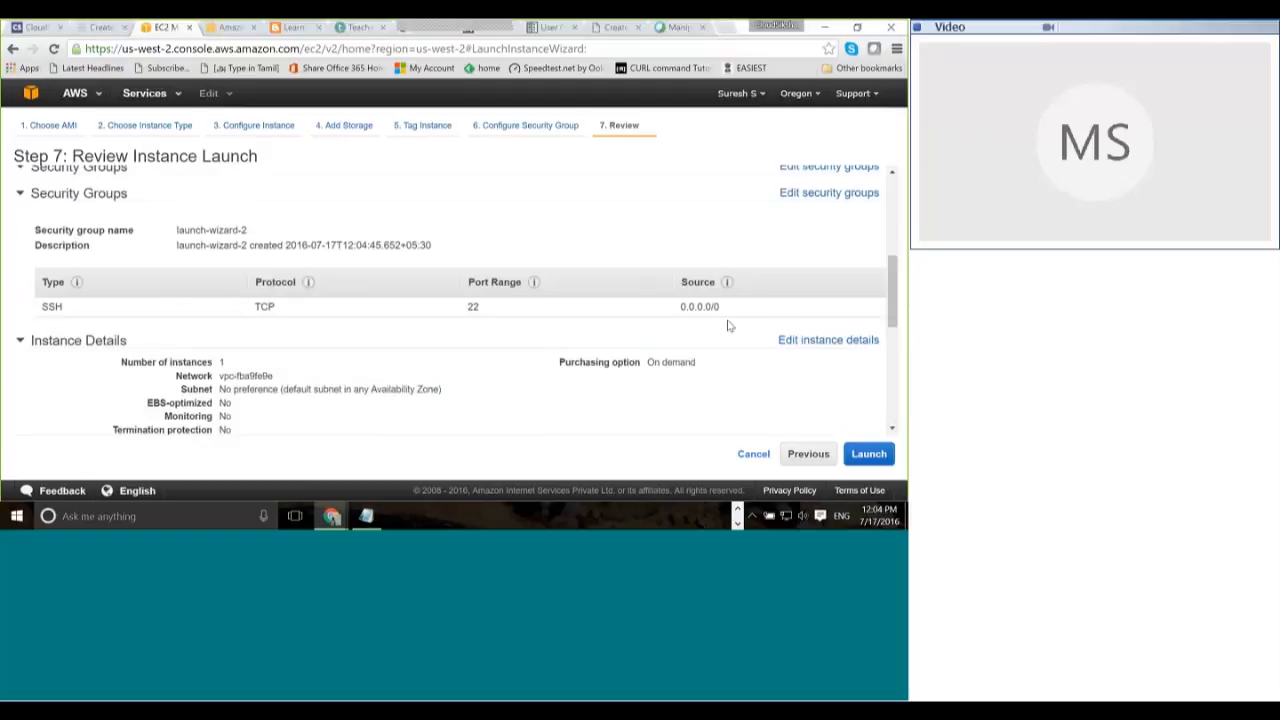
scroll(729, 326, down, 5)
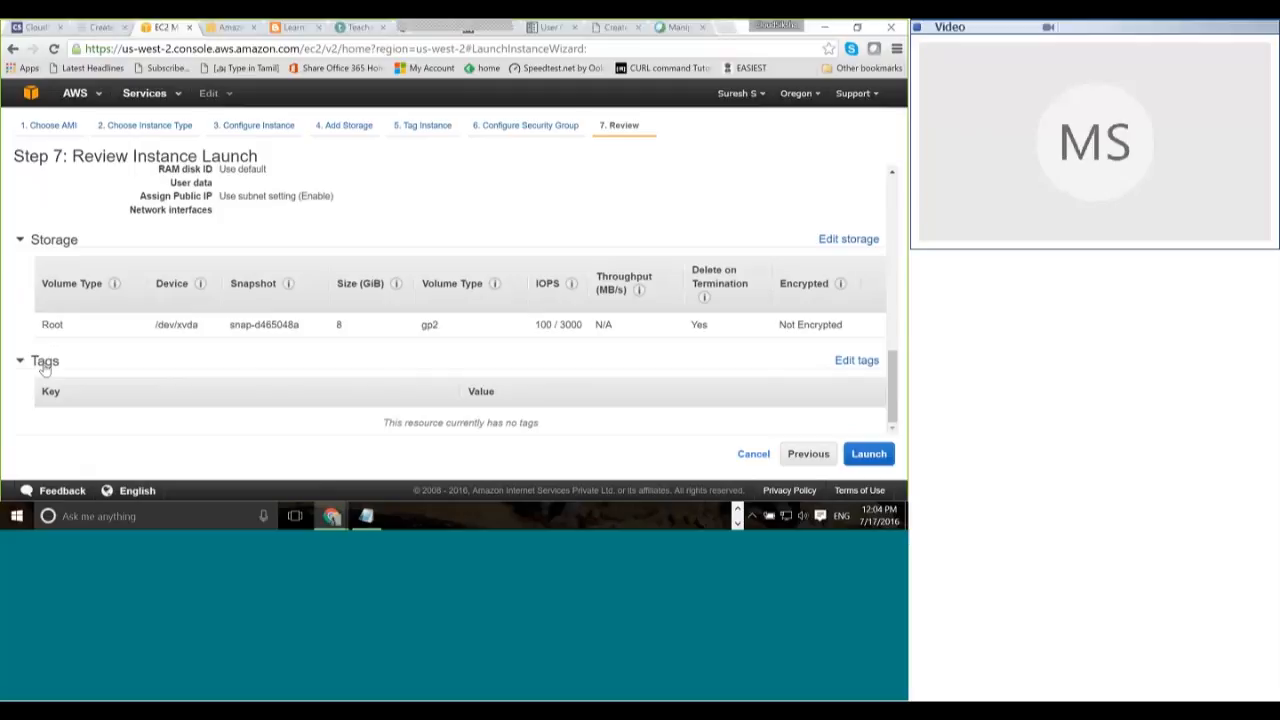
click(857, 360)
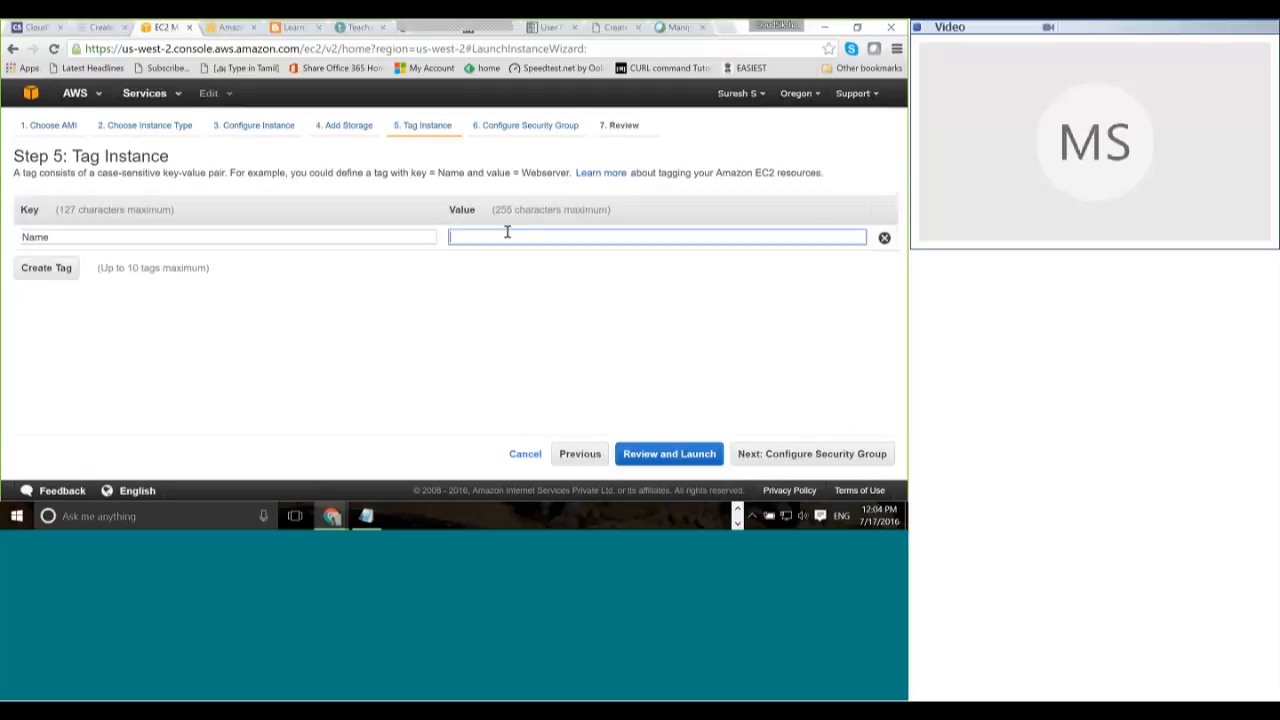
text(Role)
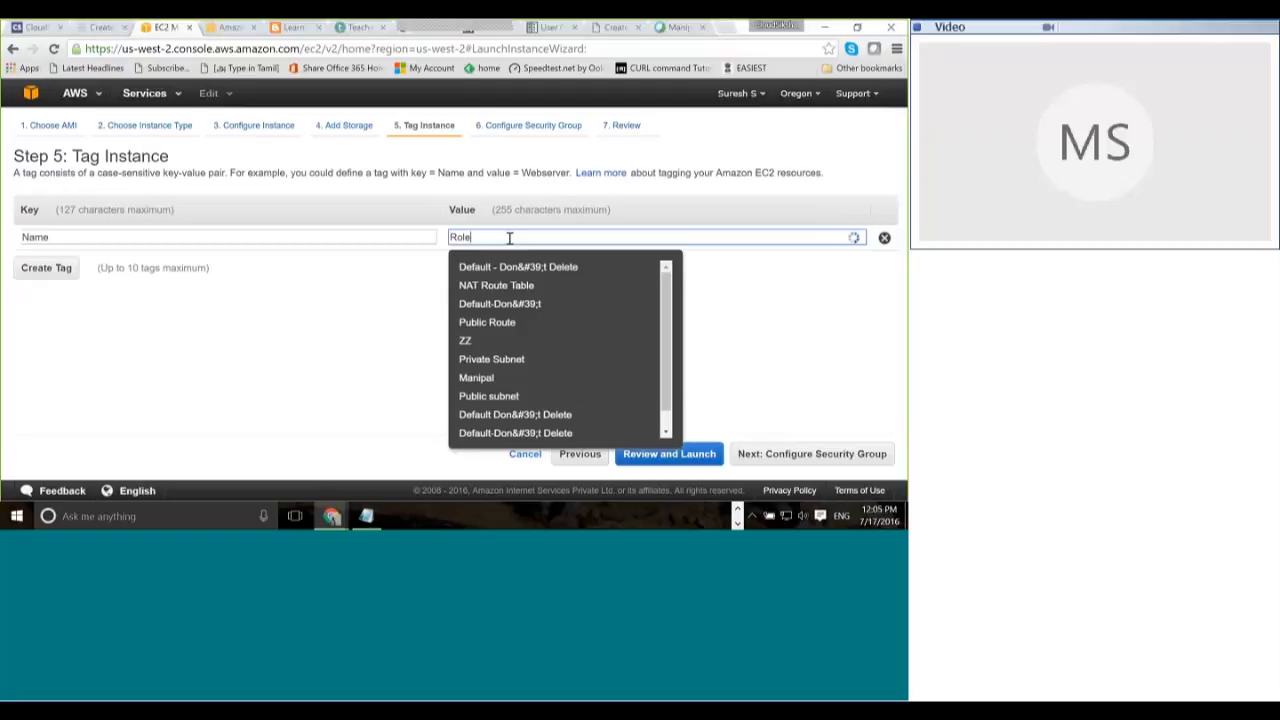
text(Instance)
click(716, 383)
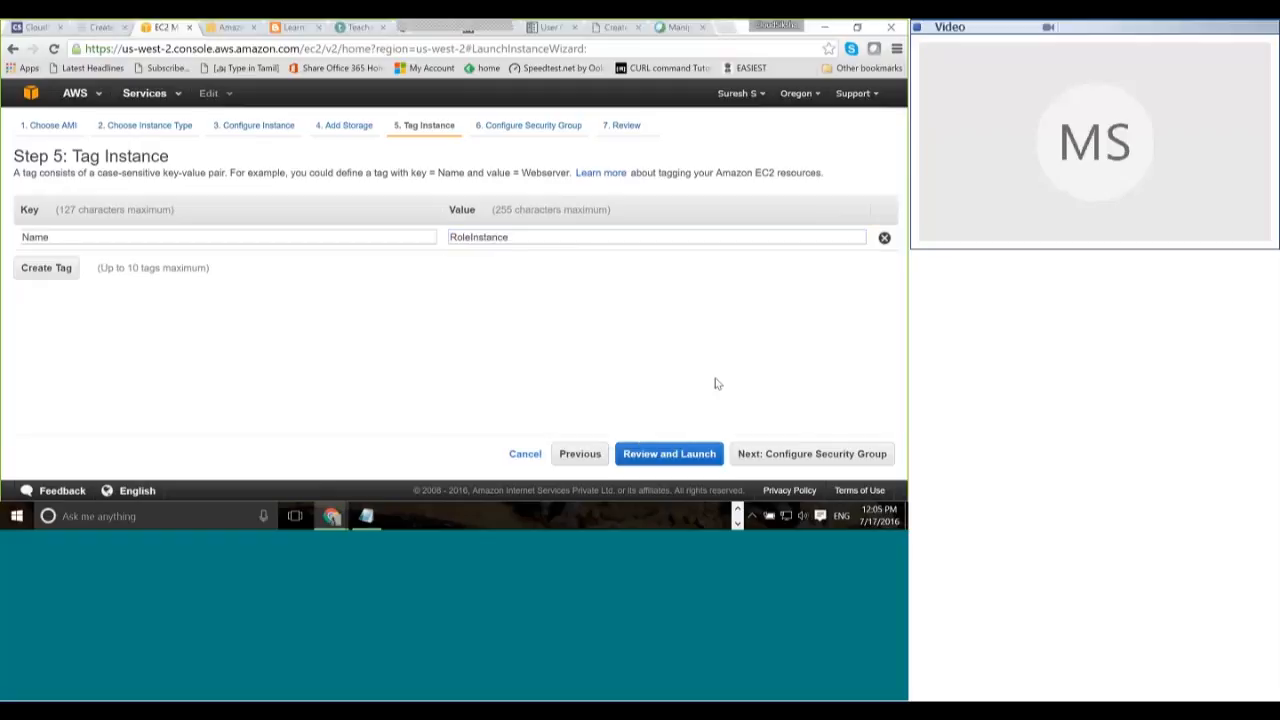
Step: Launch the instance with the existing Manipal key pair, acknowledging access to its private key file, and go to the instances list
click(672, 453)
scroll(606, 308, down, 3)
click(868, 454)
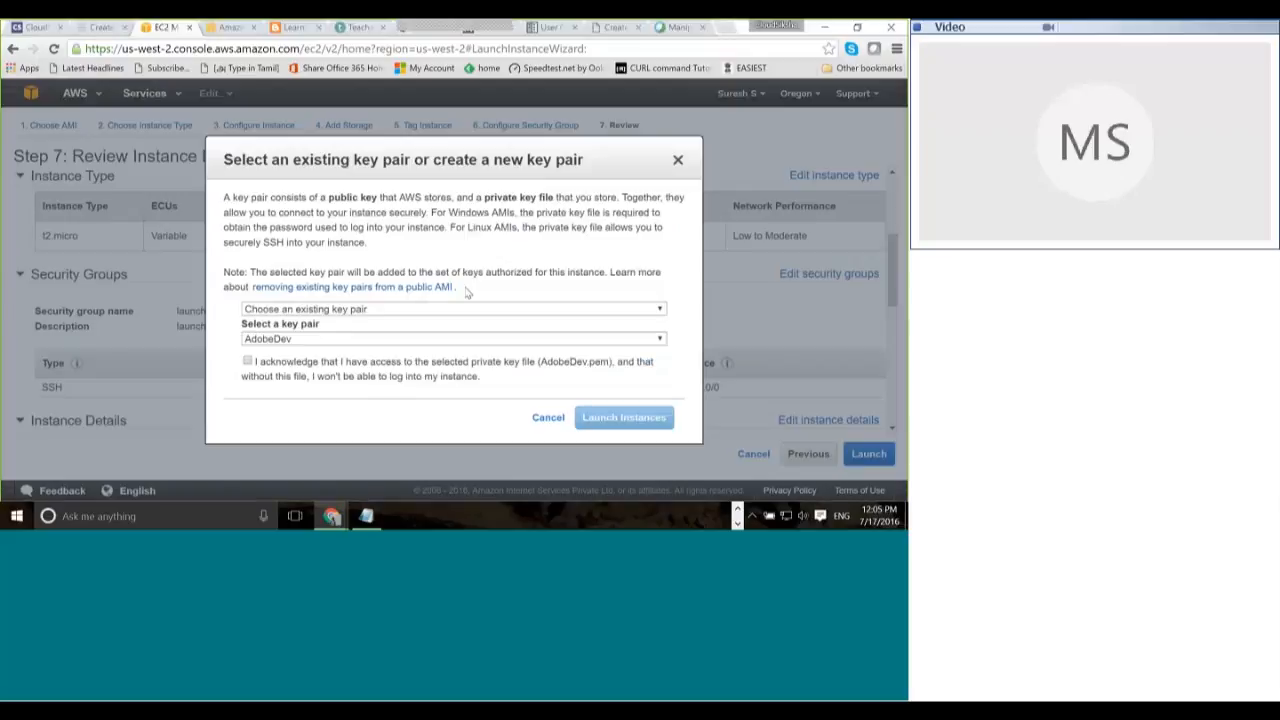
click(370, 338)
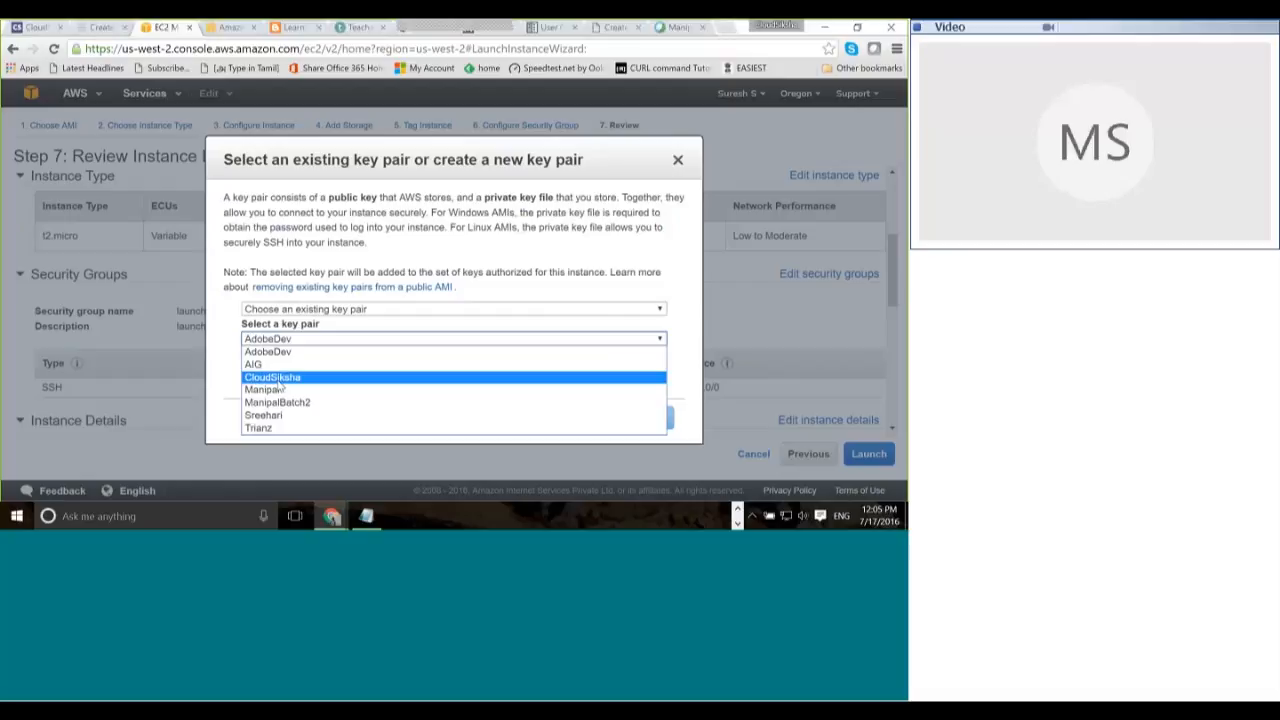
click(265, 389)
click(248, 362)
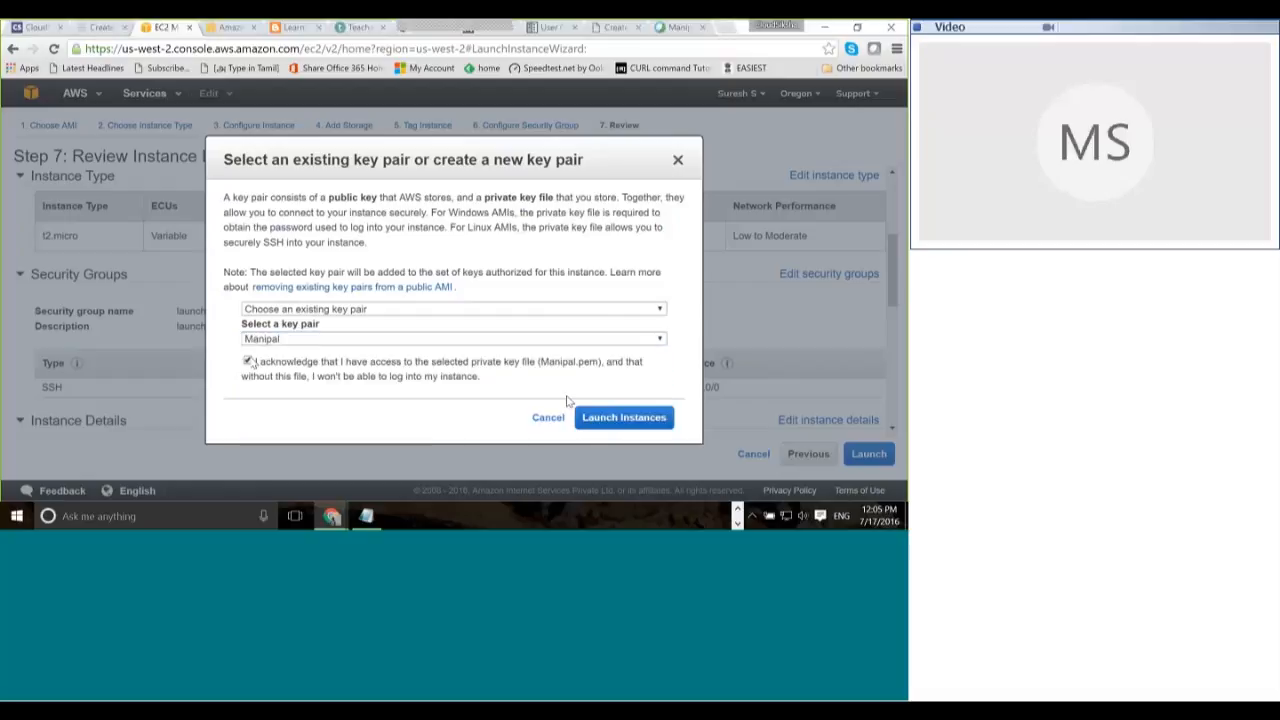
click(624, 417)
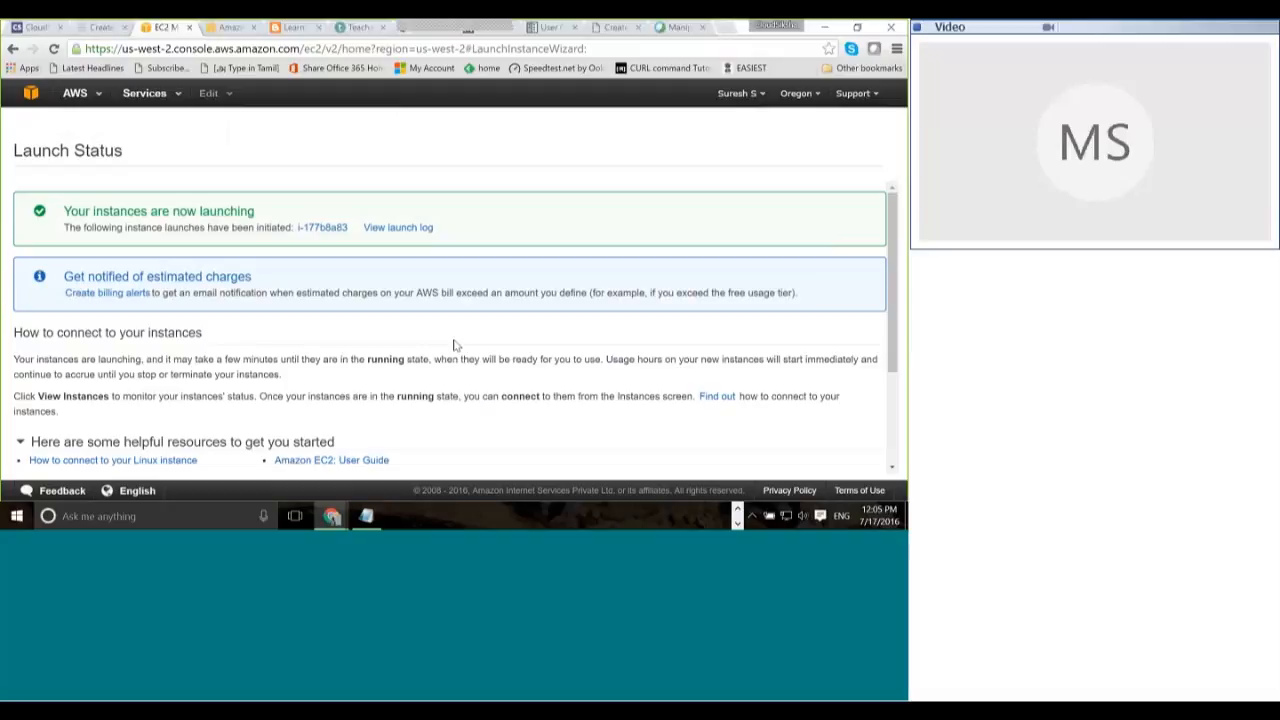
scroll(469, 326, down, 3)
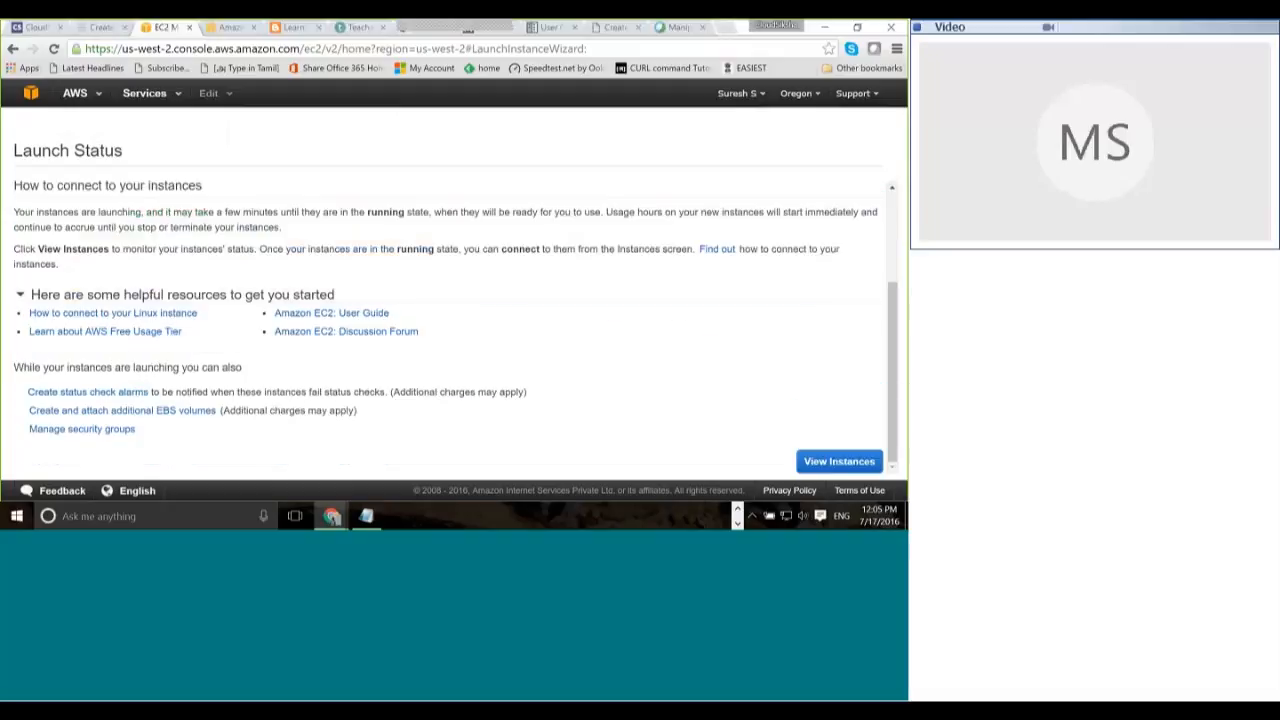
click(828, 418)
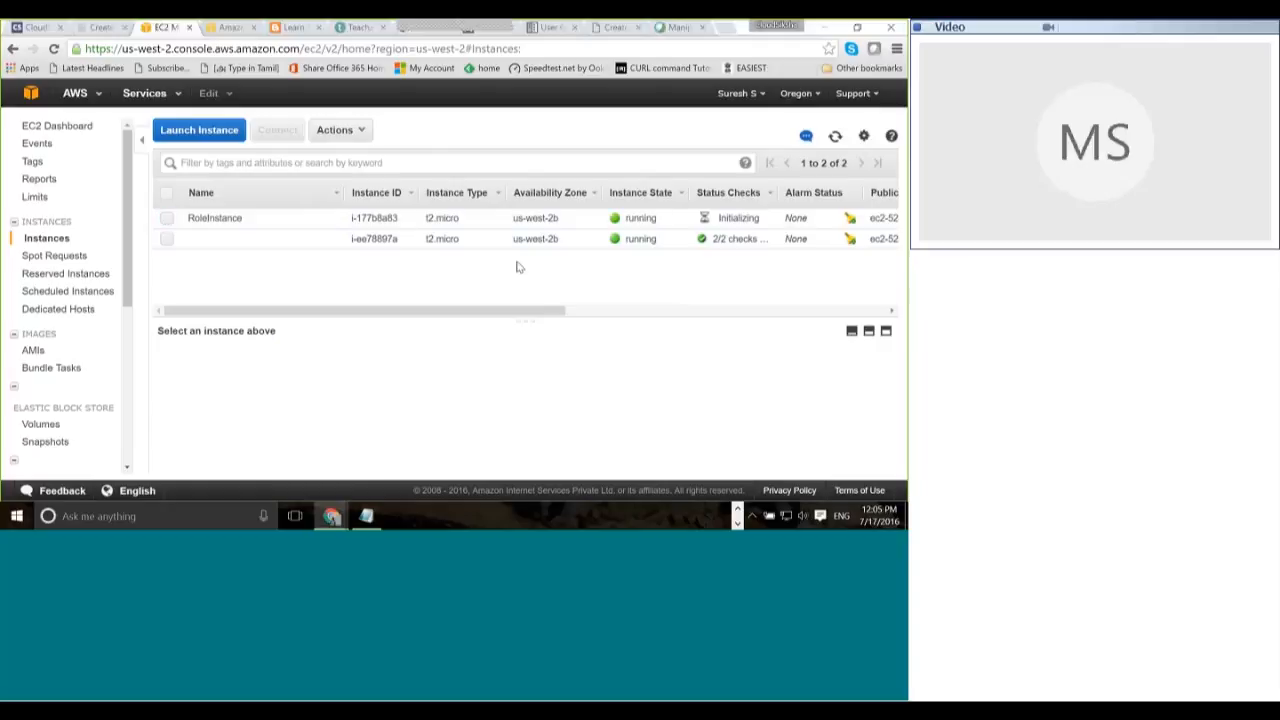
Step: Select RoleInstance and copy its public IP from the instance description
click(168, 218)
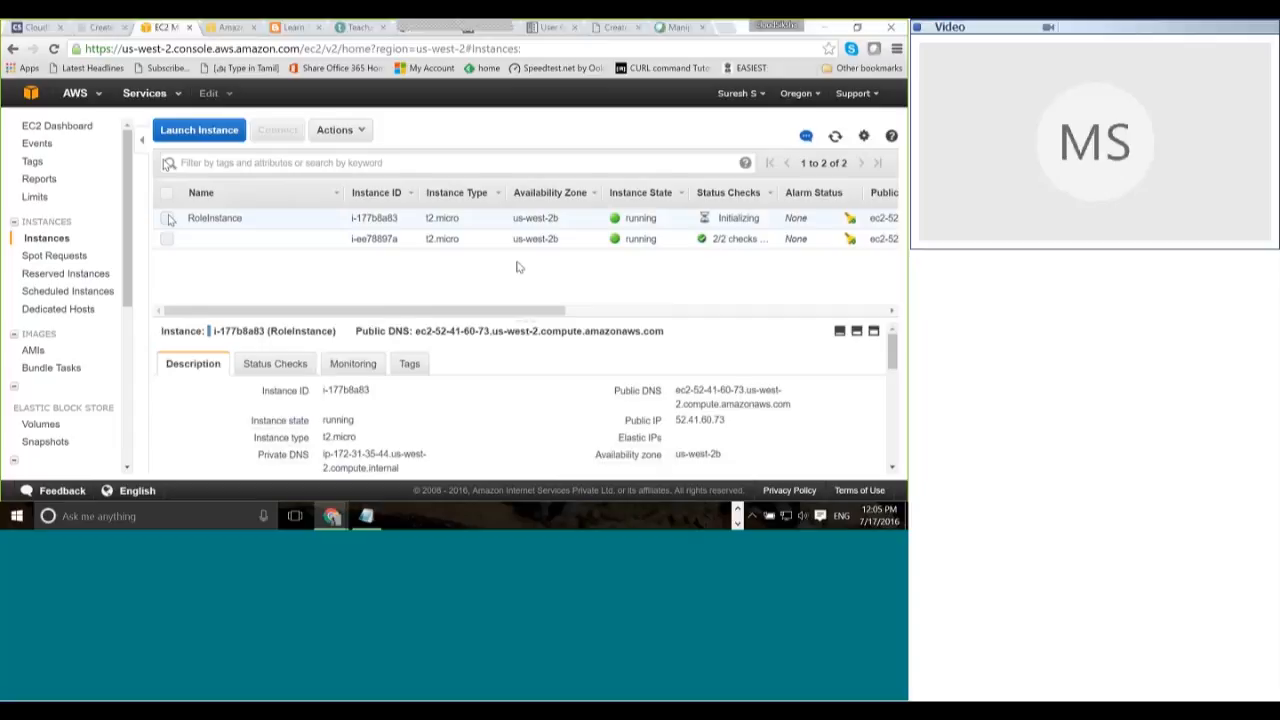
drag(726, 421, 676, 422)
right_click(686, 421)
click(712, 433)
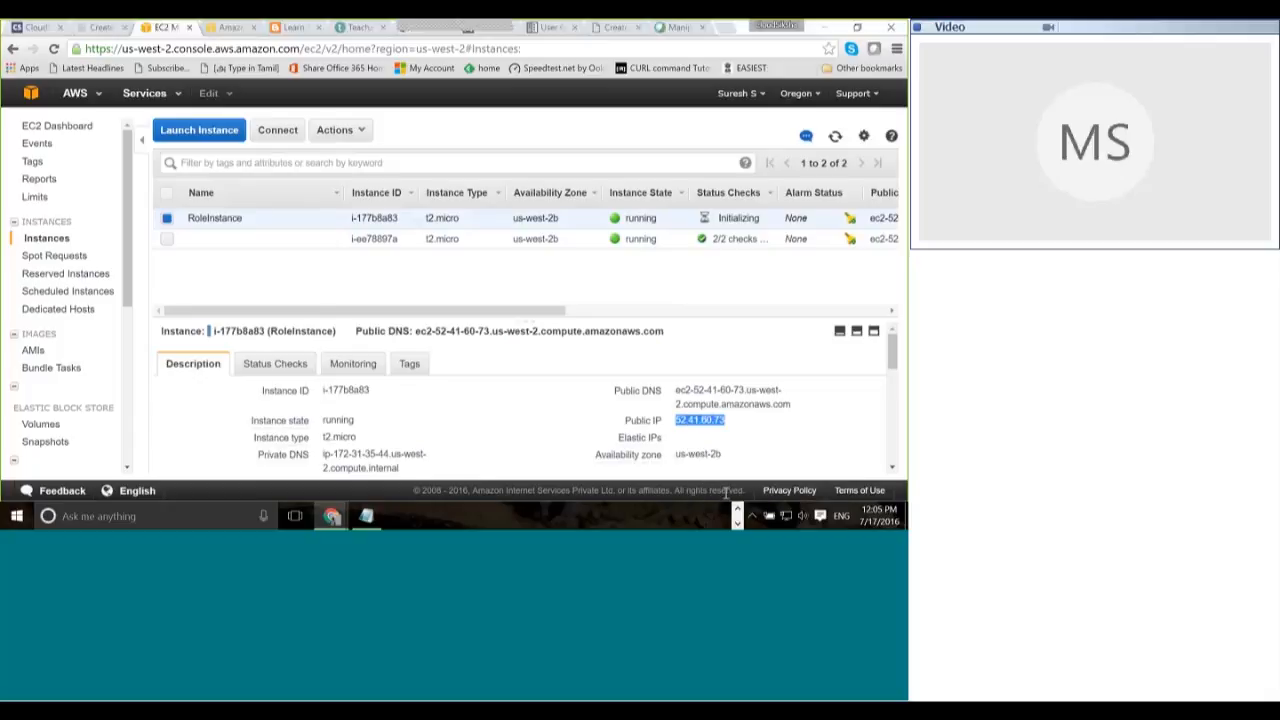
Step: Switch to the terminal and exit the SSH session on the first instance
click(551, 517)
click(430, 291)
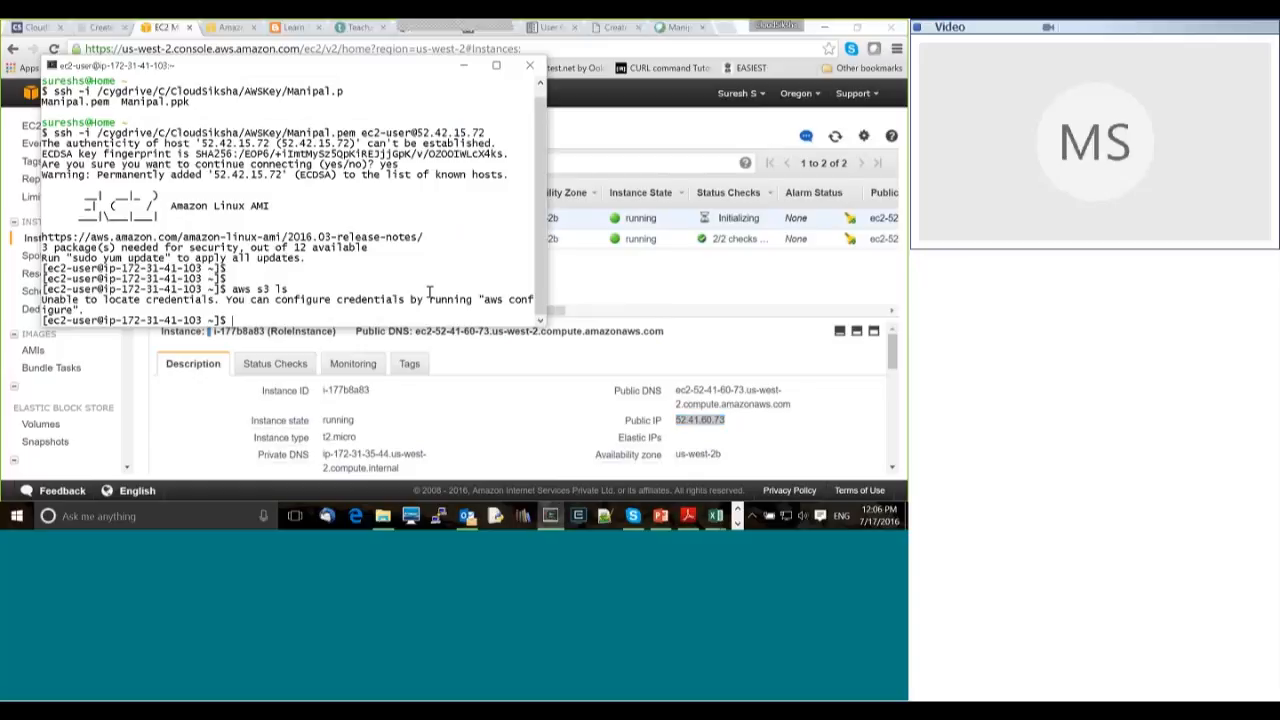
text(exit)
key(Return)
key(Return)
key(Return)
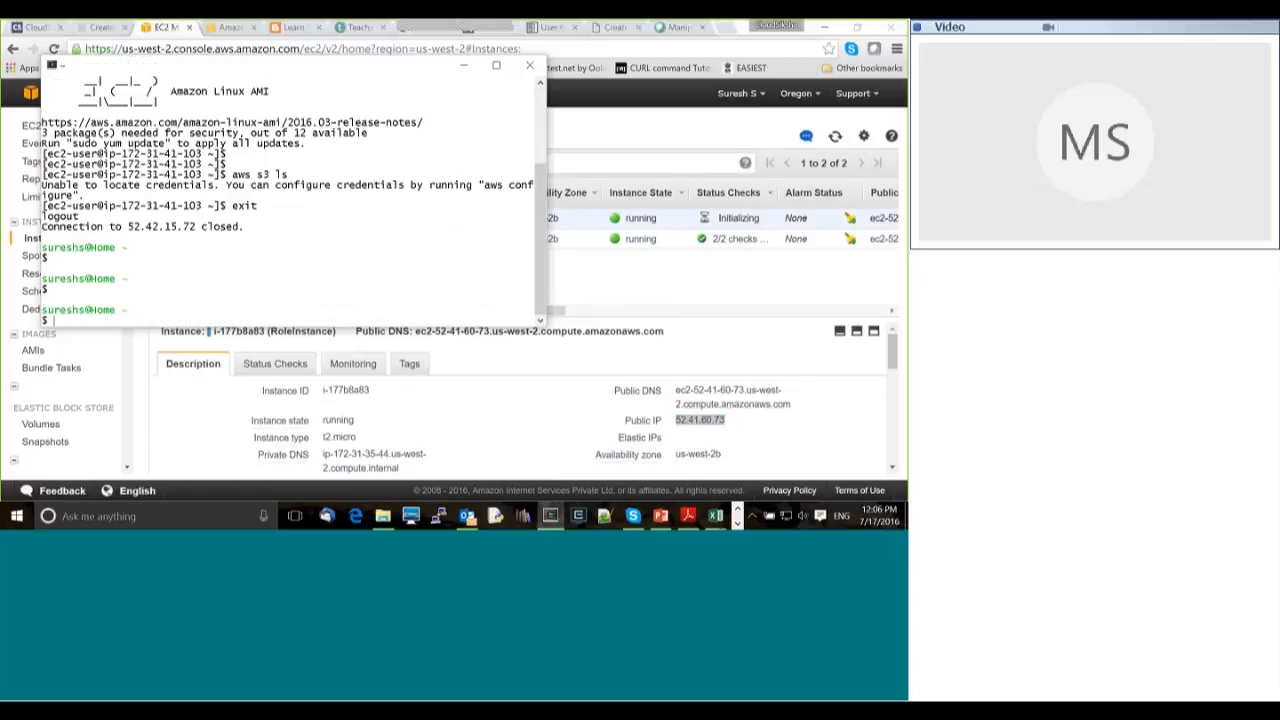
key(Return)
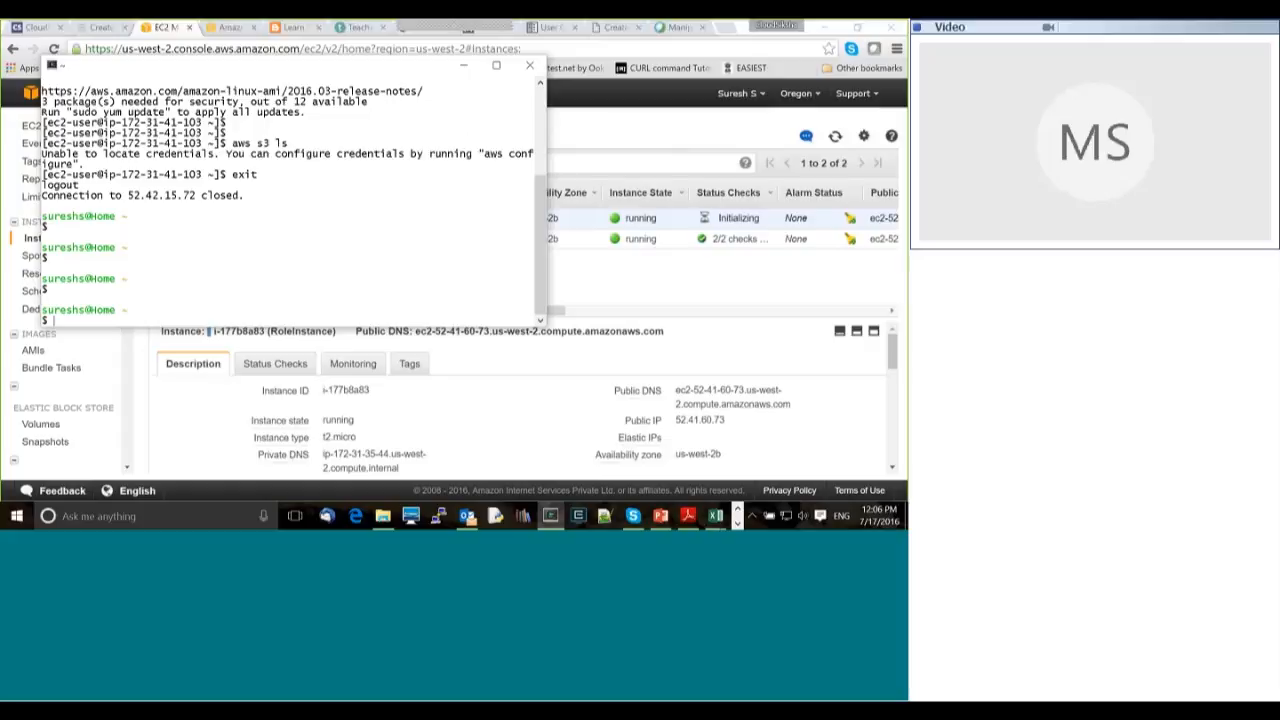
Step: Back in the EC2 console, select both running instances and terminate them
key(alt+Tab)
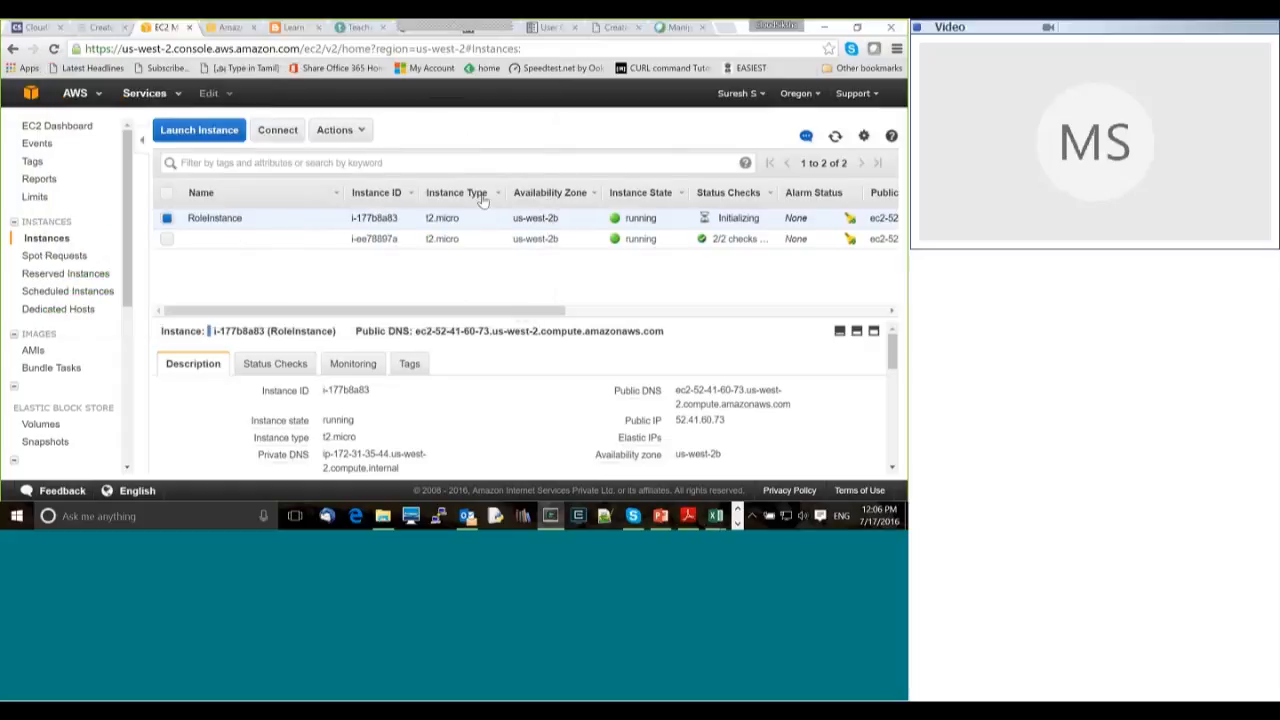
click(336, 130)
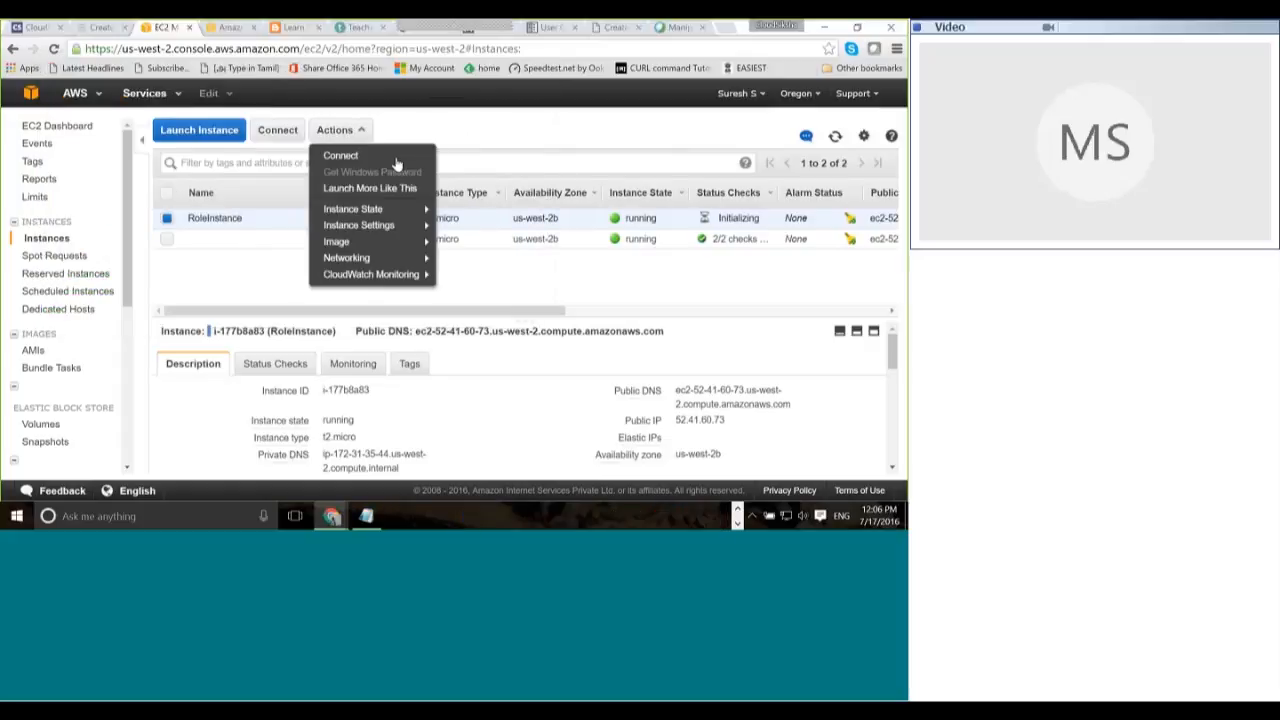
click(167, 248)
click(168, 240)
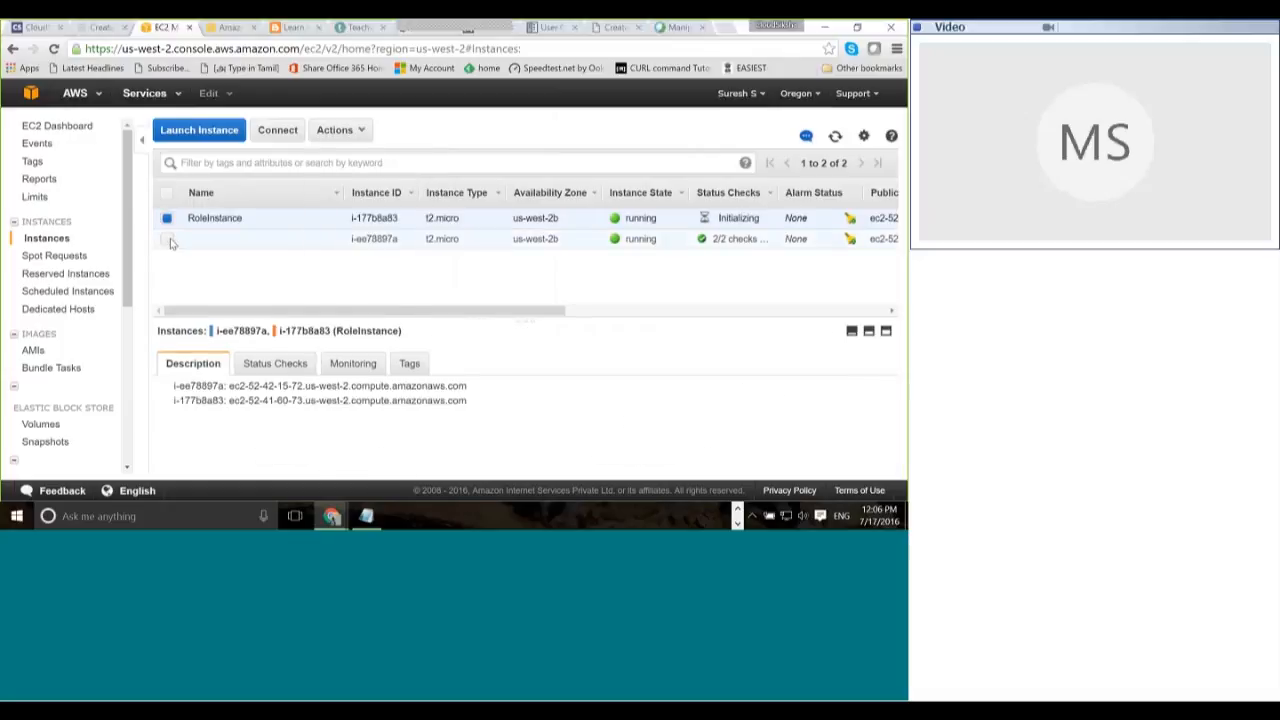
click(335, 130)
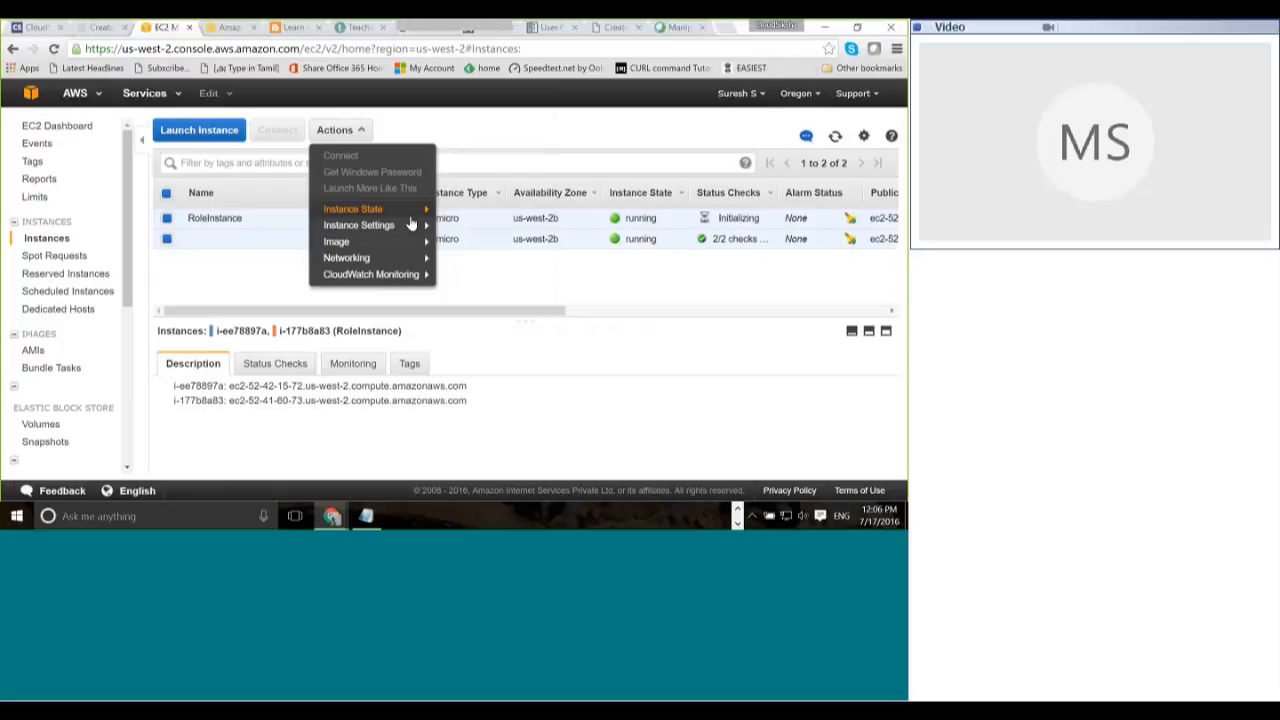
mouse_move(411, 210)
click(486, 257)
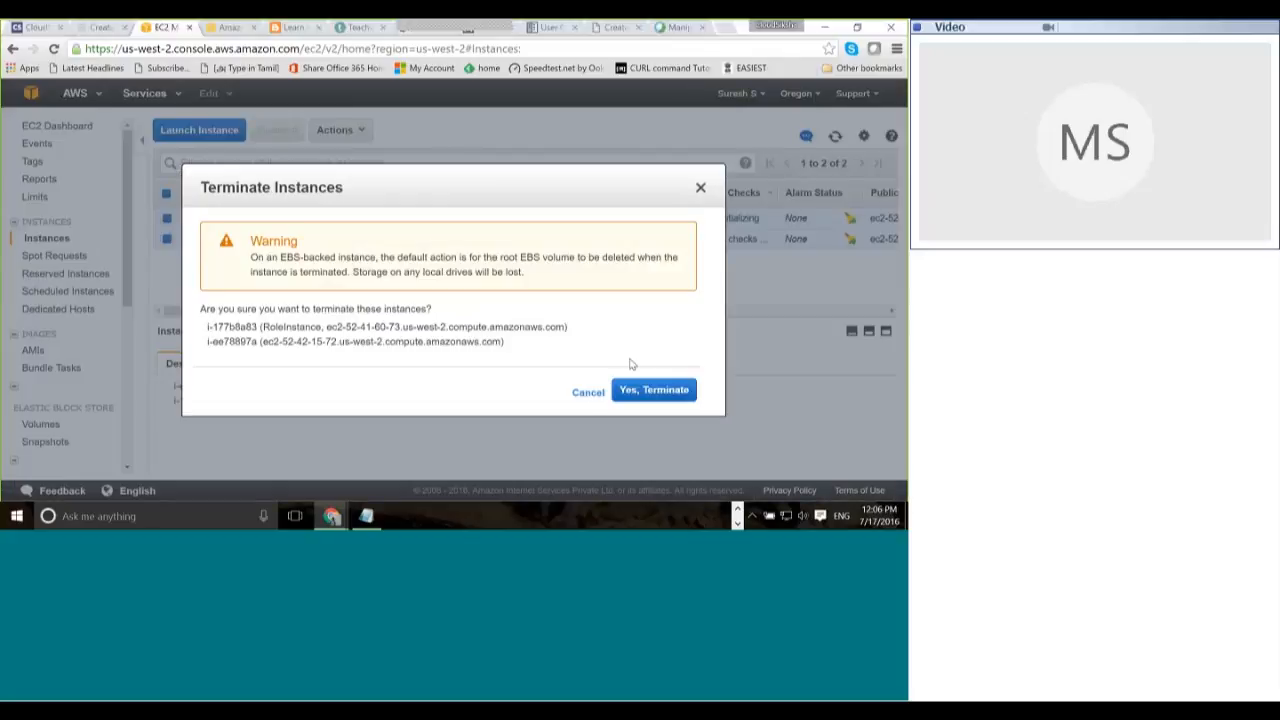
click(654, 390)
Step: Start a new instance launch with Amazon Linux AMI 2016.03.3 and t2.micro, and proceed to the instance details
click(220, 132)
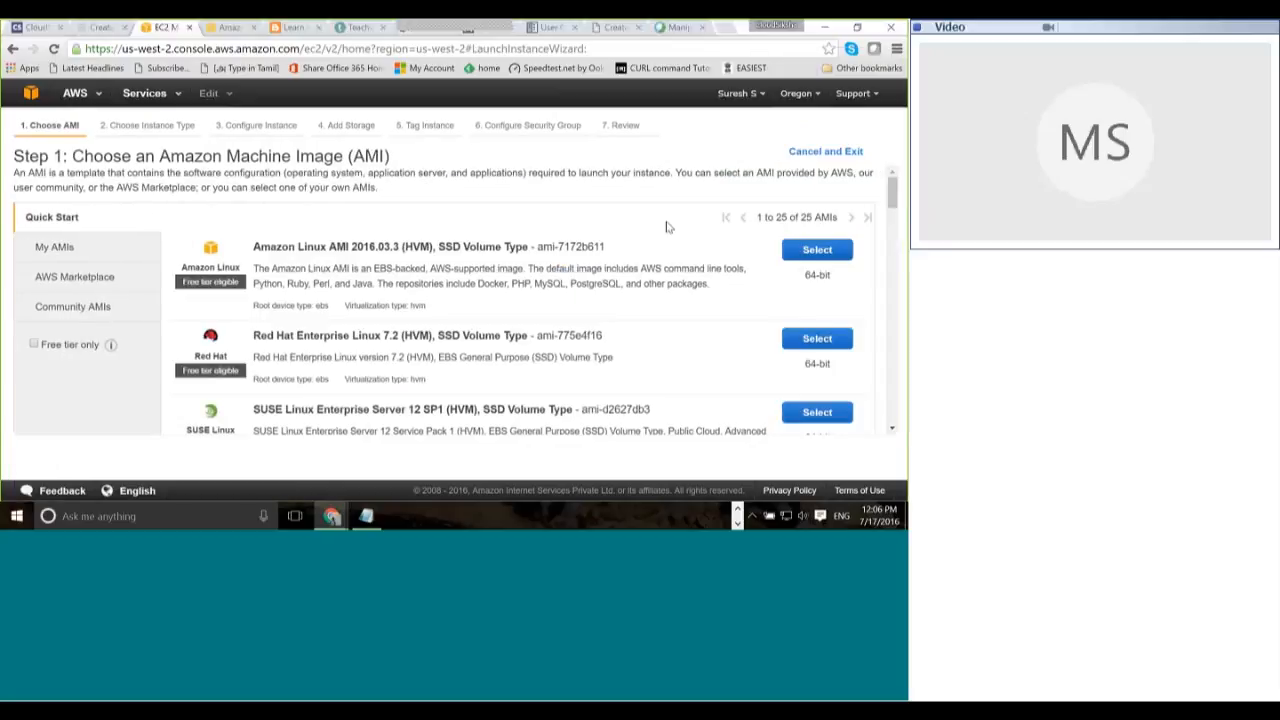
click(815, 250)
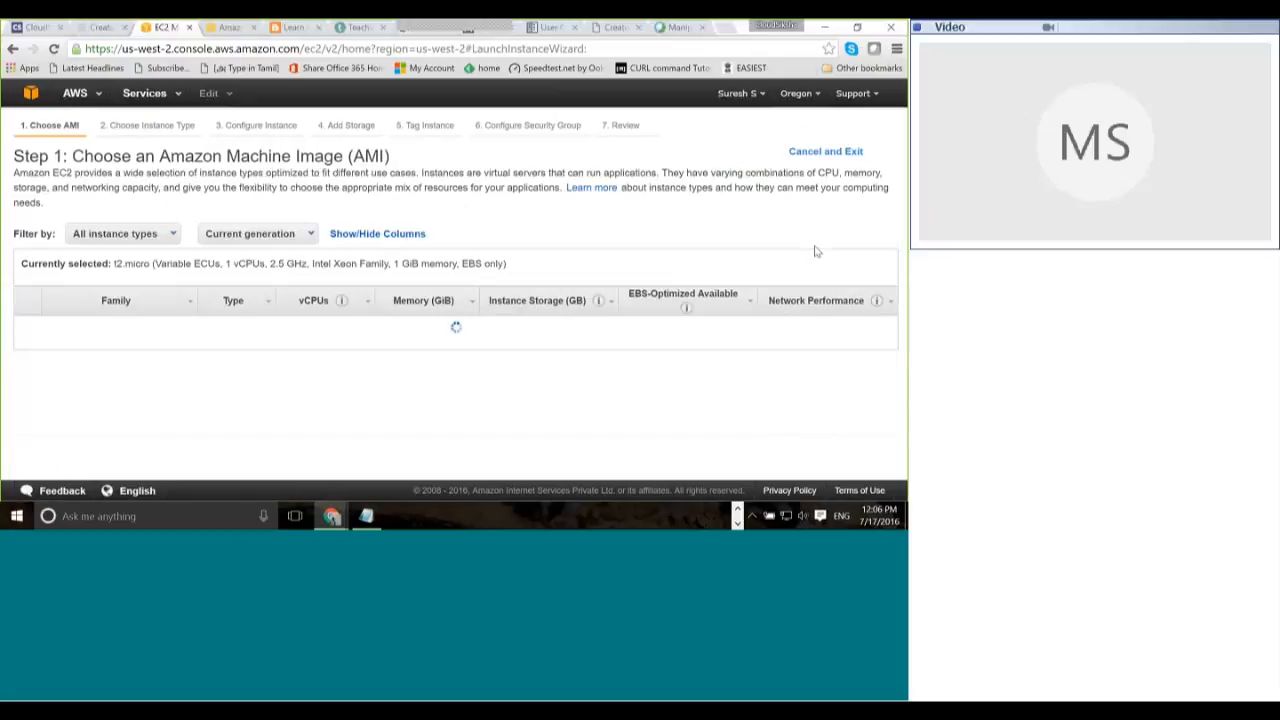
click(853, 457)
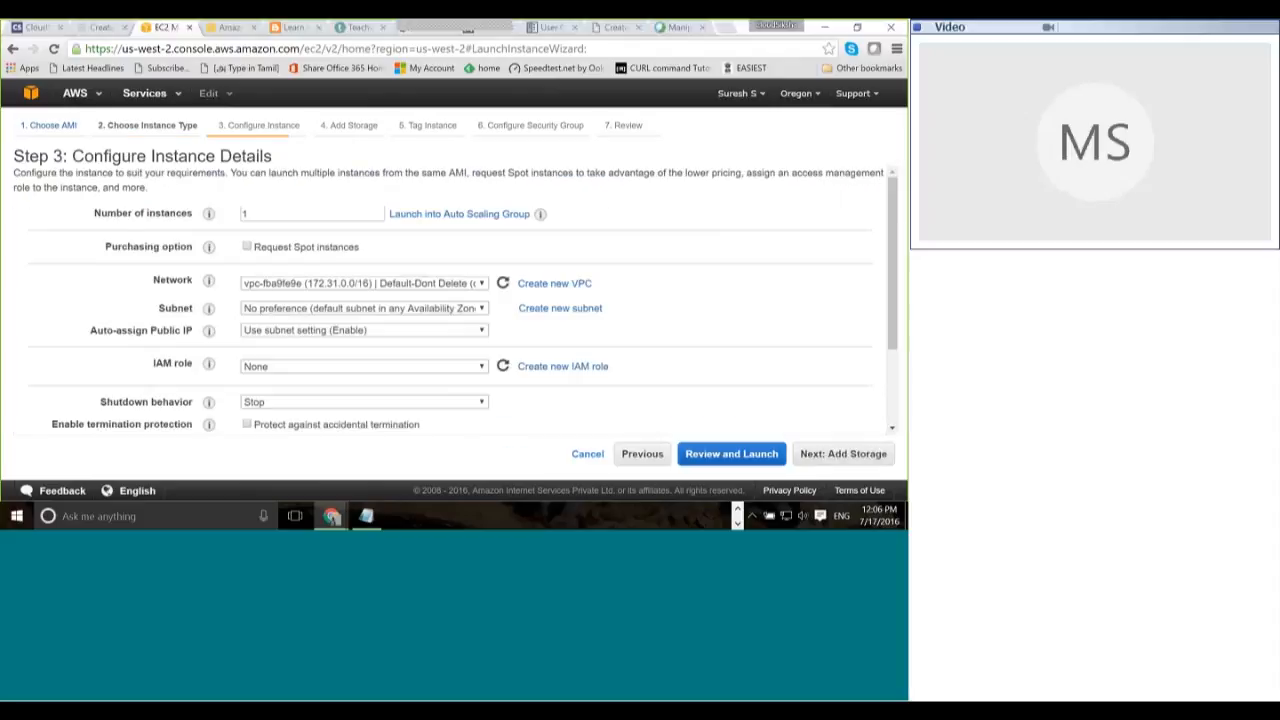
Step: Assign the ManipalS3 IAM role to the instance and proceed to the launch review
scroll(303, 268, down, 1)
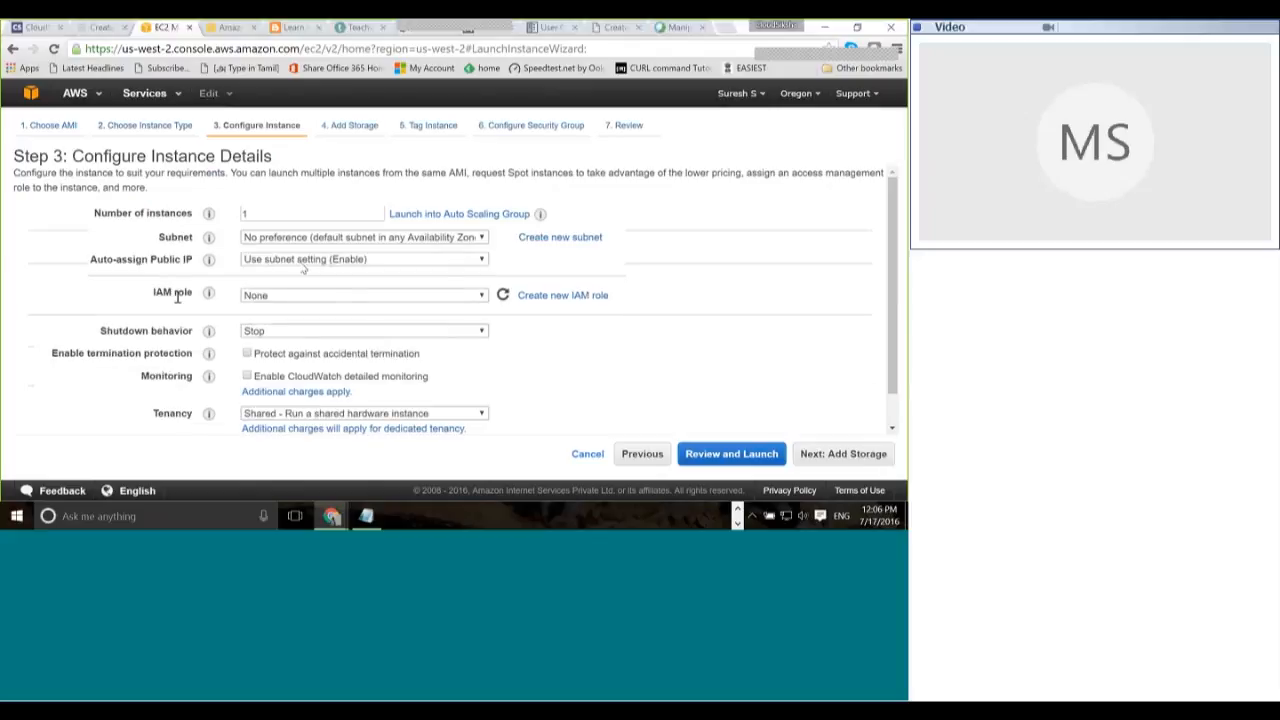
scroll(272, 300, down, 1)
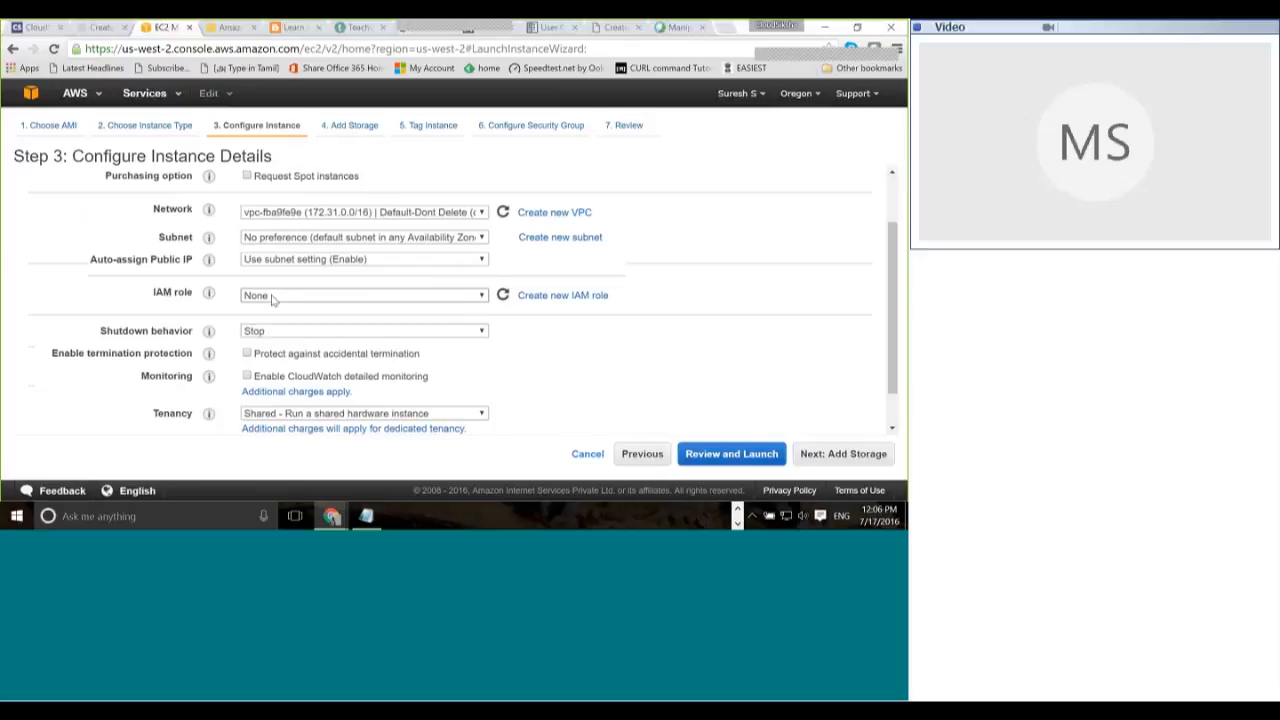
click(272, 296)
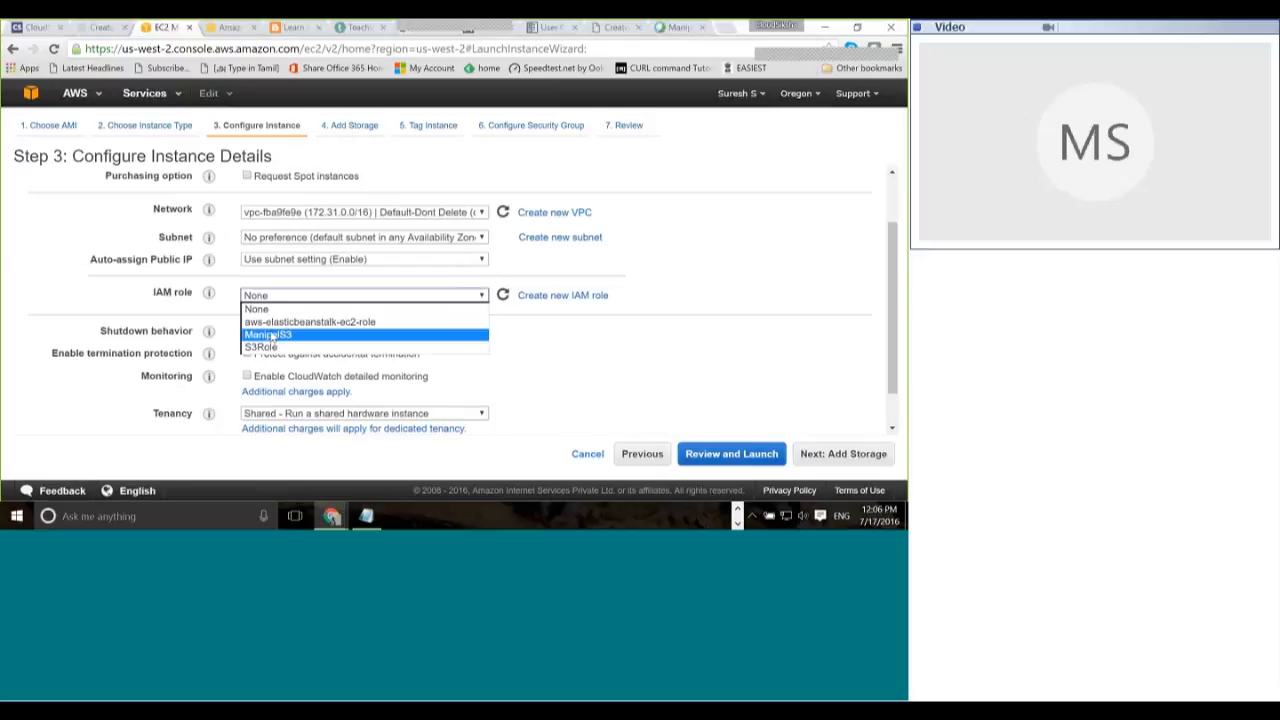
click(272, 335)
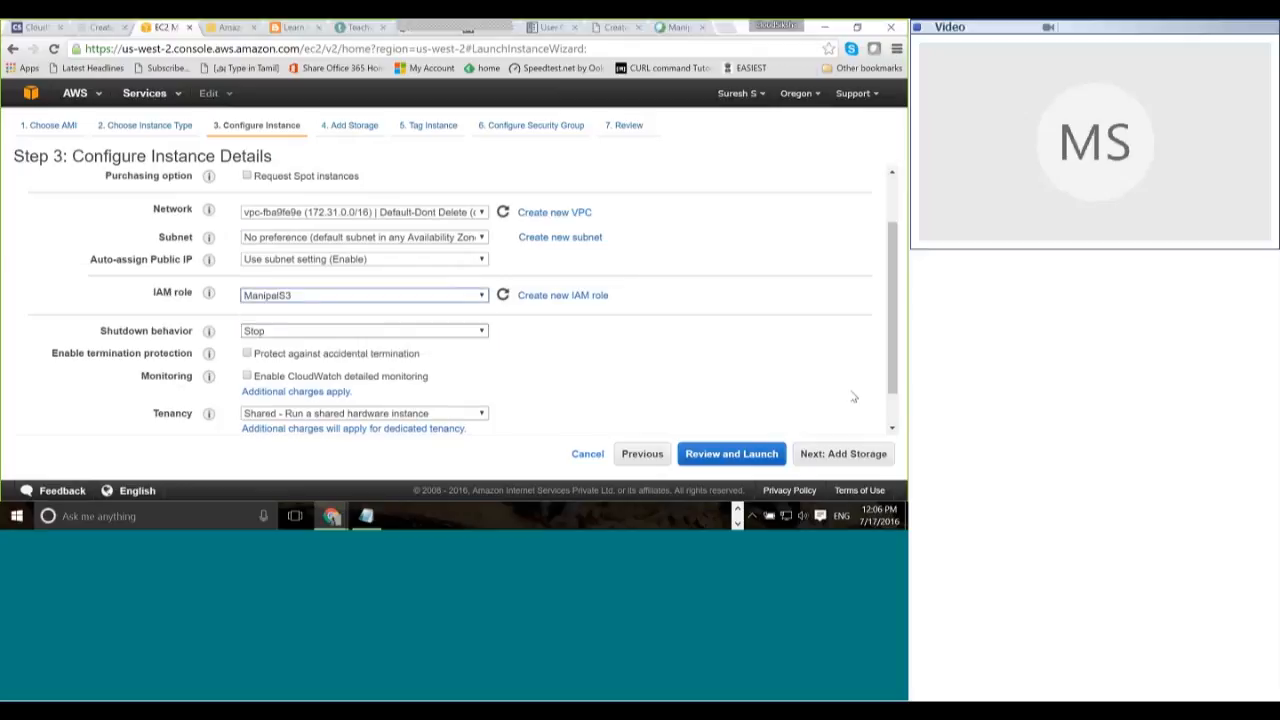
click(727, 453)
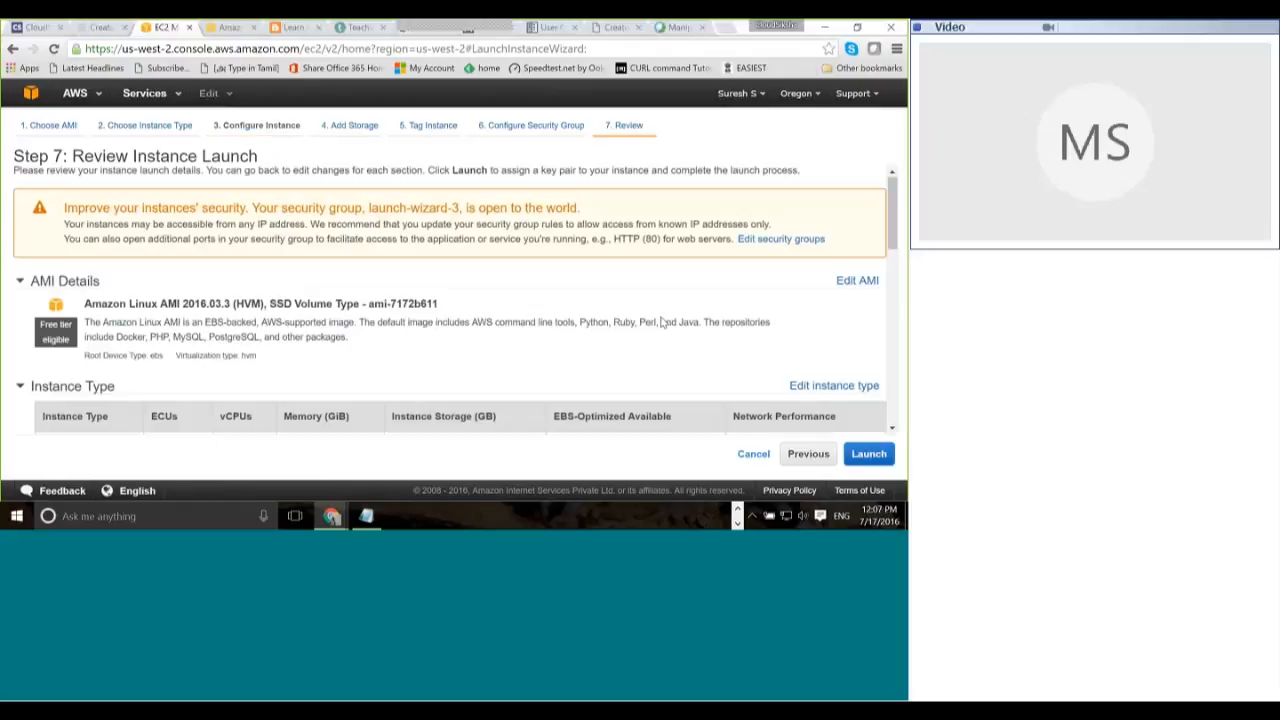
Step: Edit the instance's tags to set the Name value to ManipalRole, and return to the launch review
scroll(660, 317, down, 5)
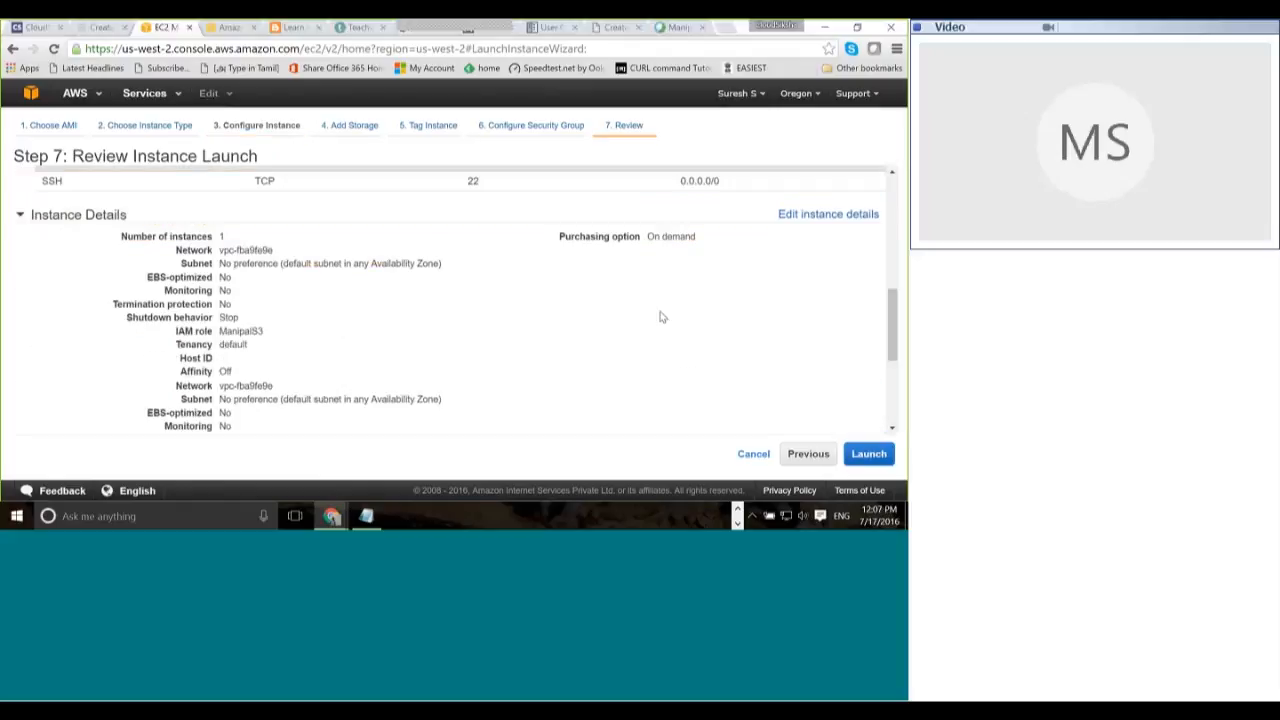
scroll(660, 317, down, 5)
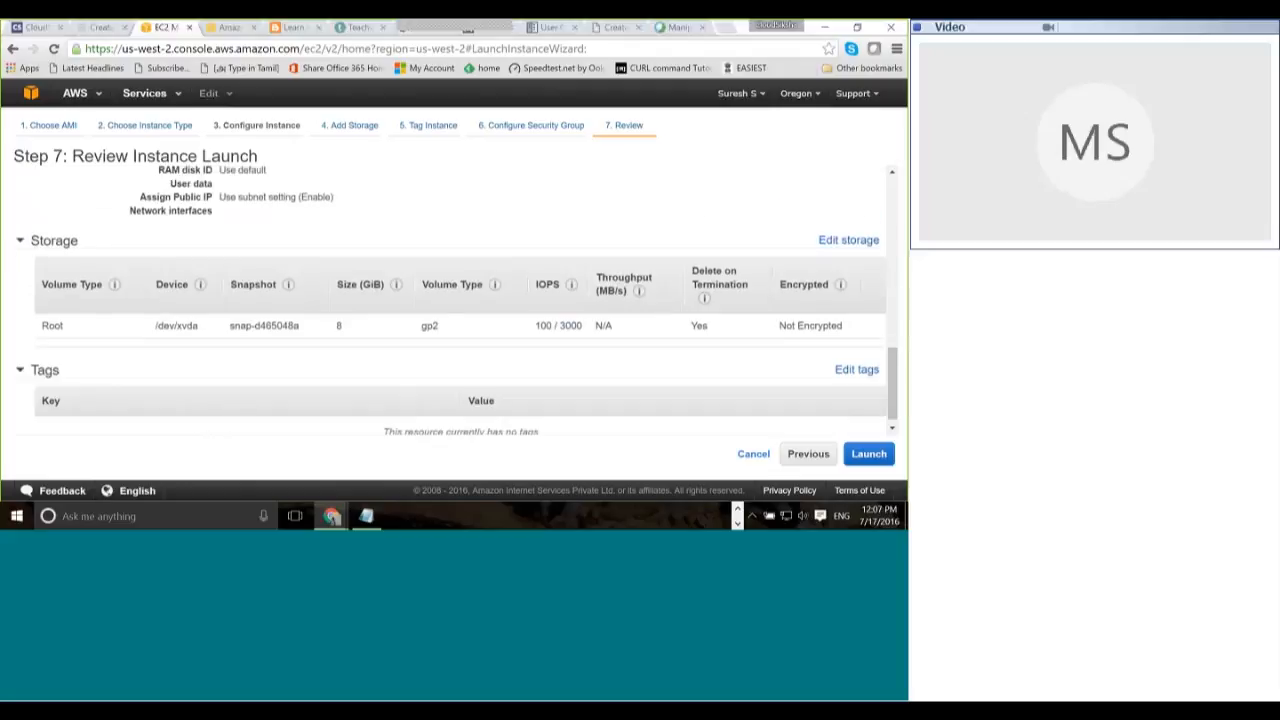
click(857, 361)
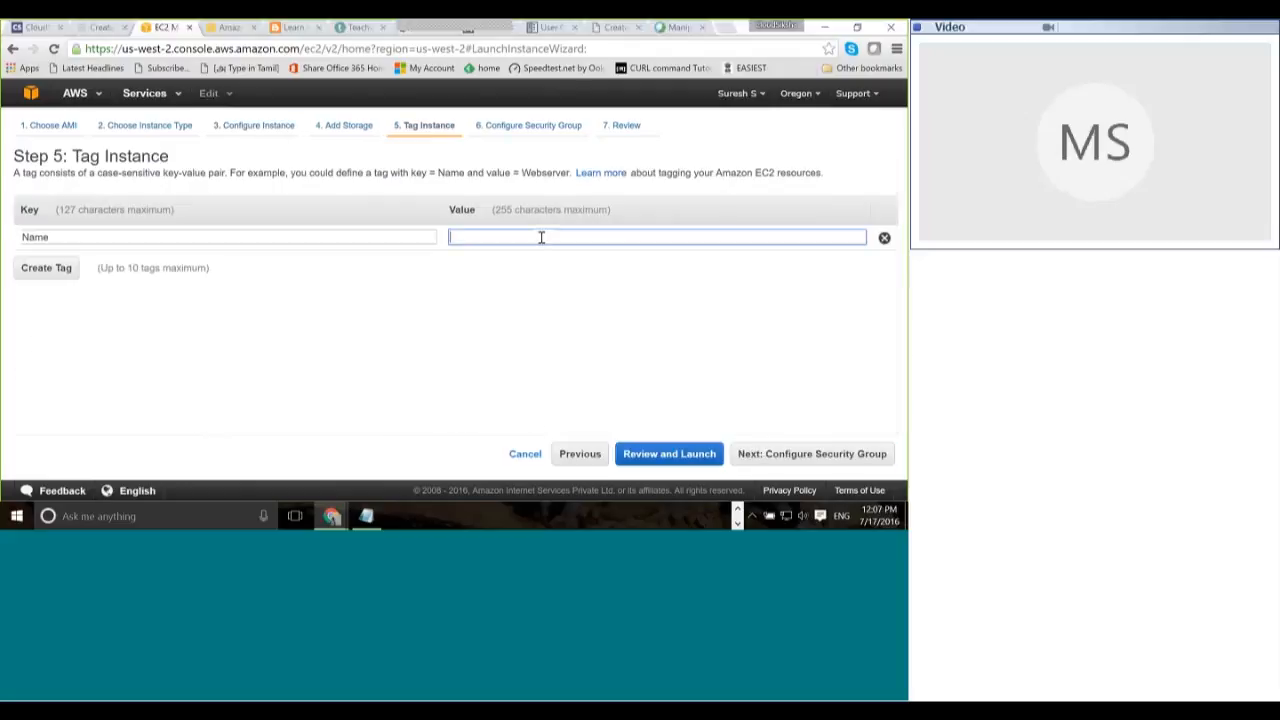
text(Manip)
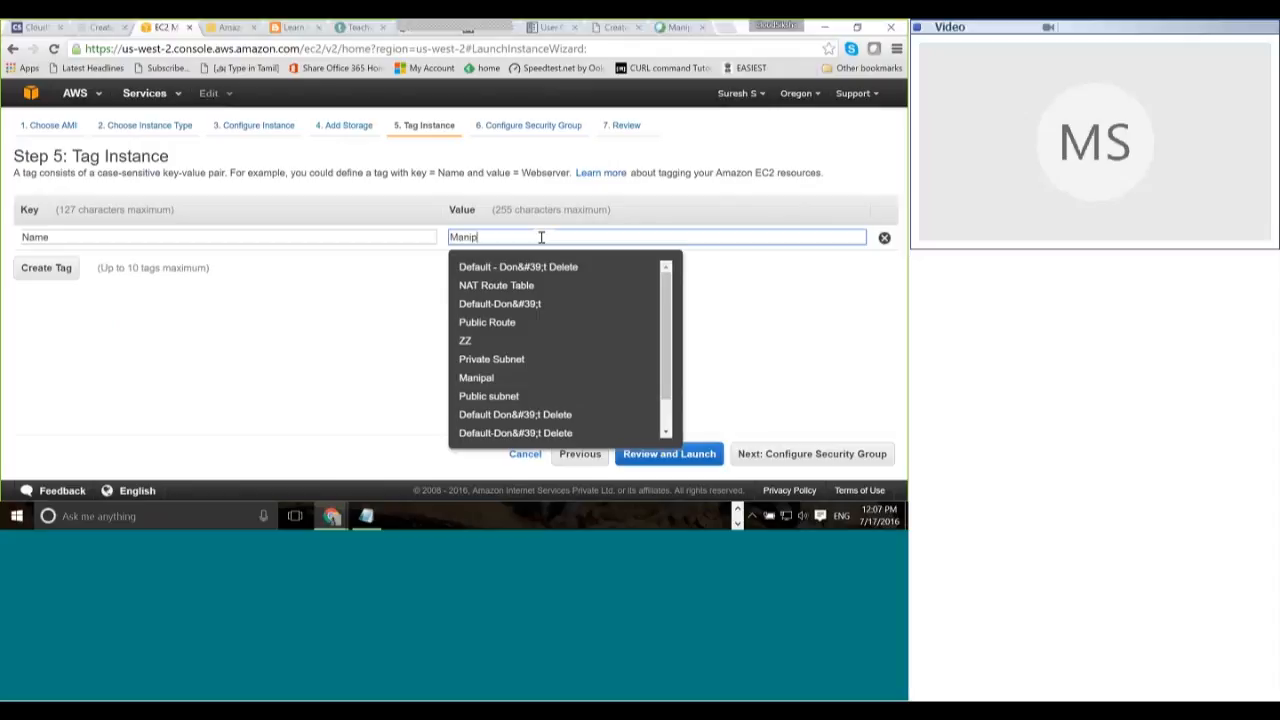
text(alRole)
click(793, 328)
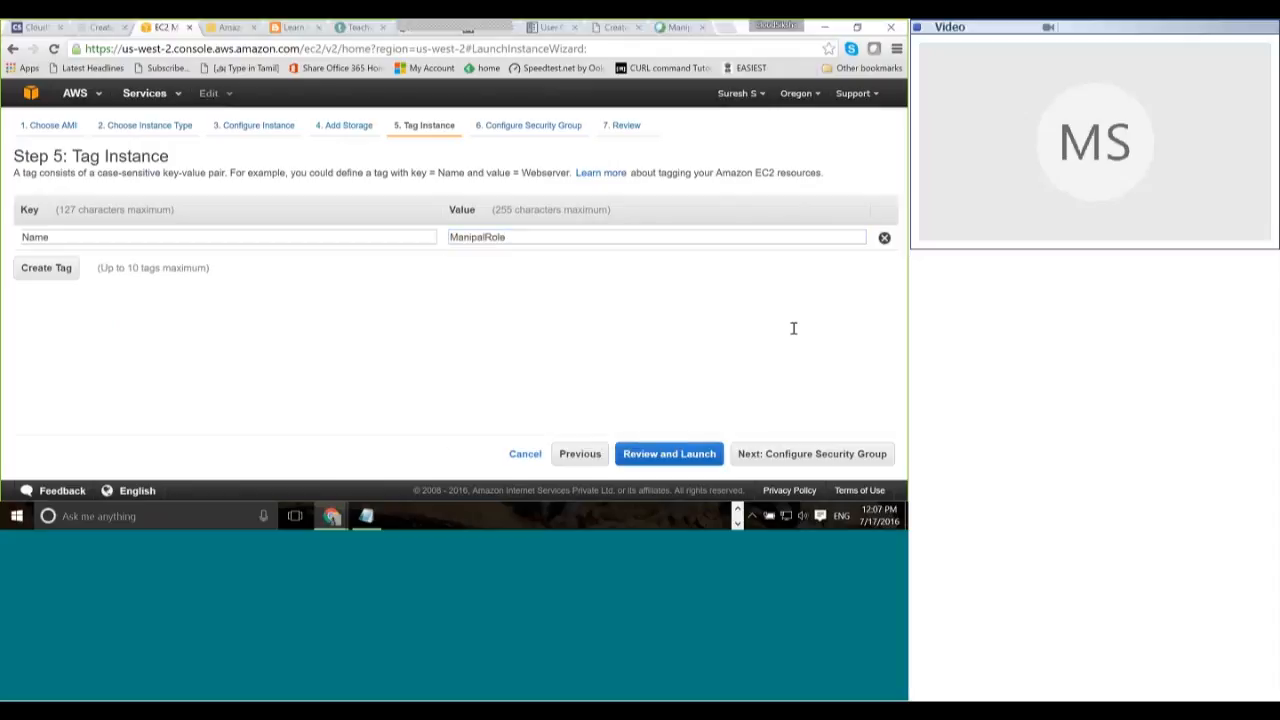
click(668, 453)
Step: Launch the instance with the existing Manipal key pair, acknowledging access to the key file, and open the instances list
scroll(450, 300, down, 2)
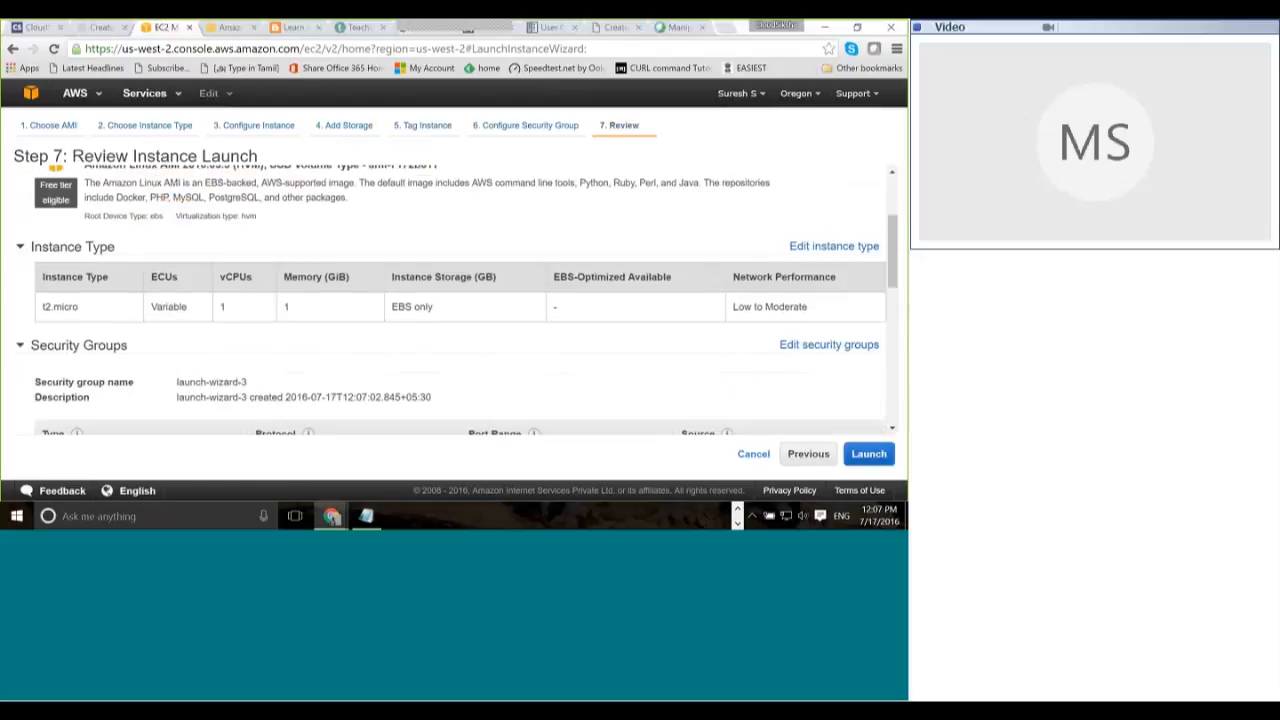
click(868, 453)
click(265, 339)
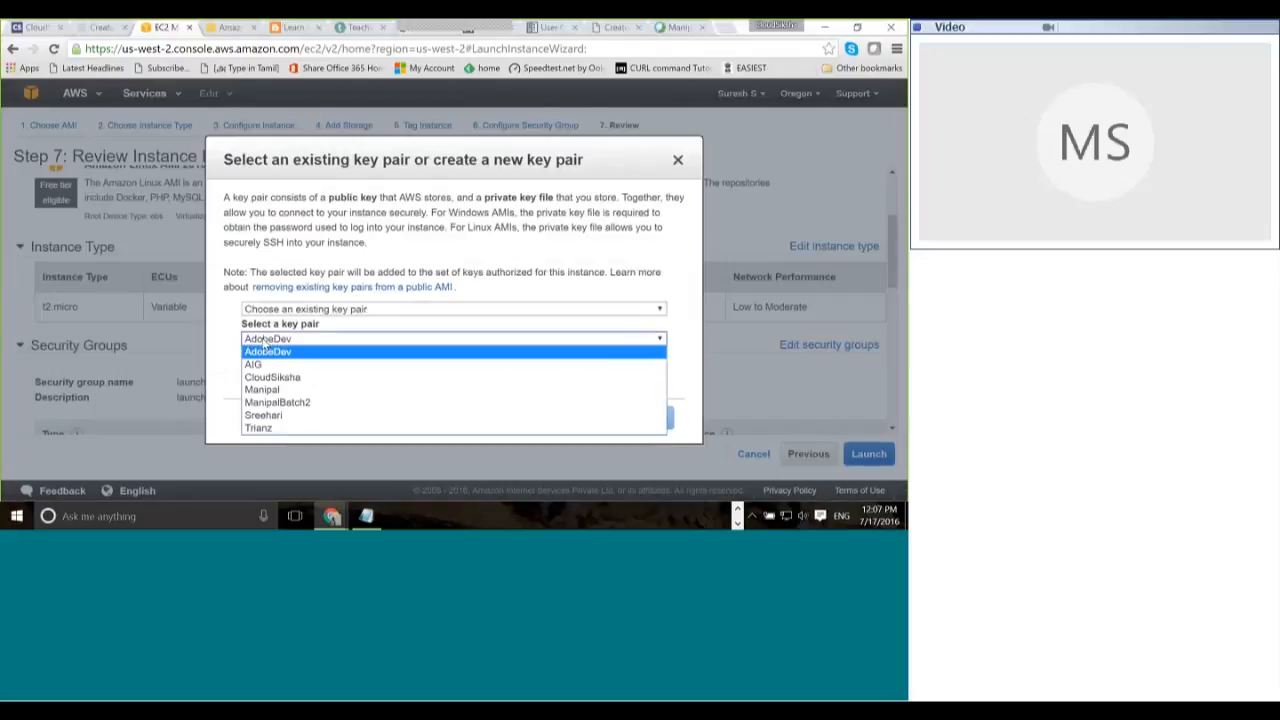
click(265, 389)
click(268, 367)
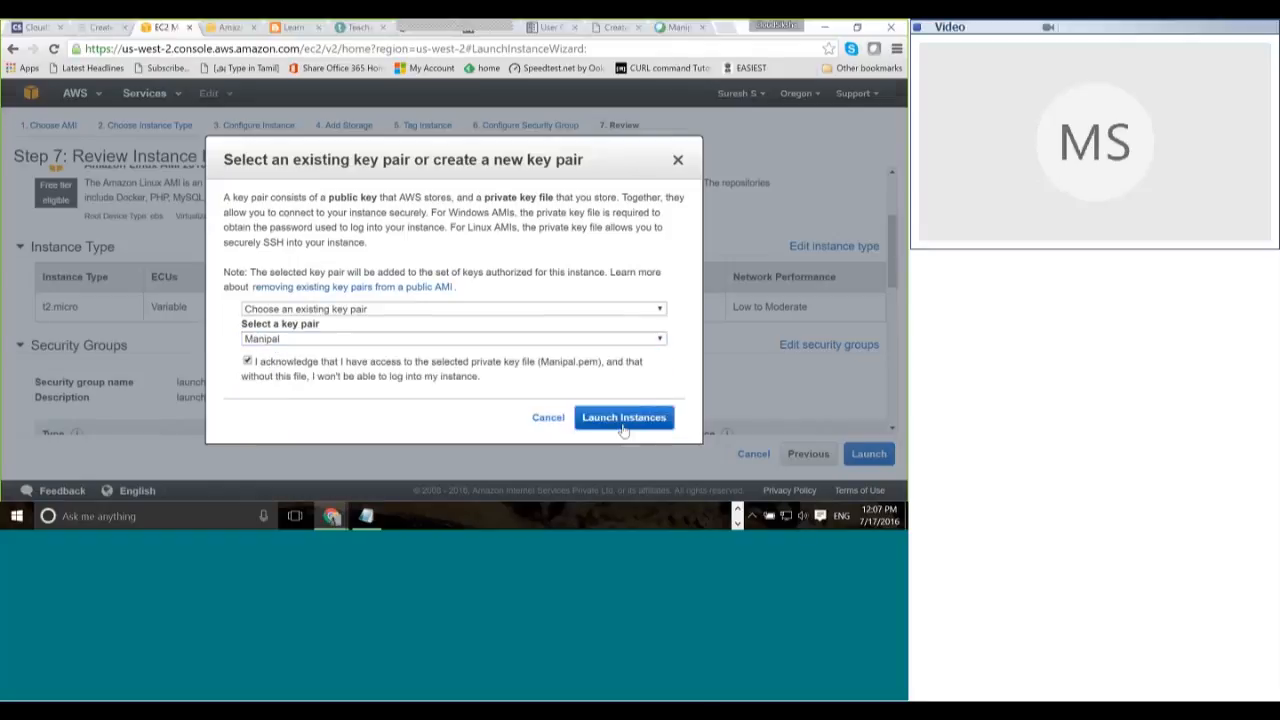
click(624, 418)
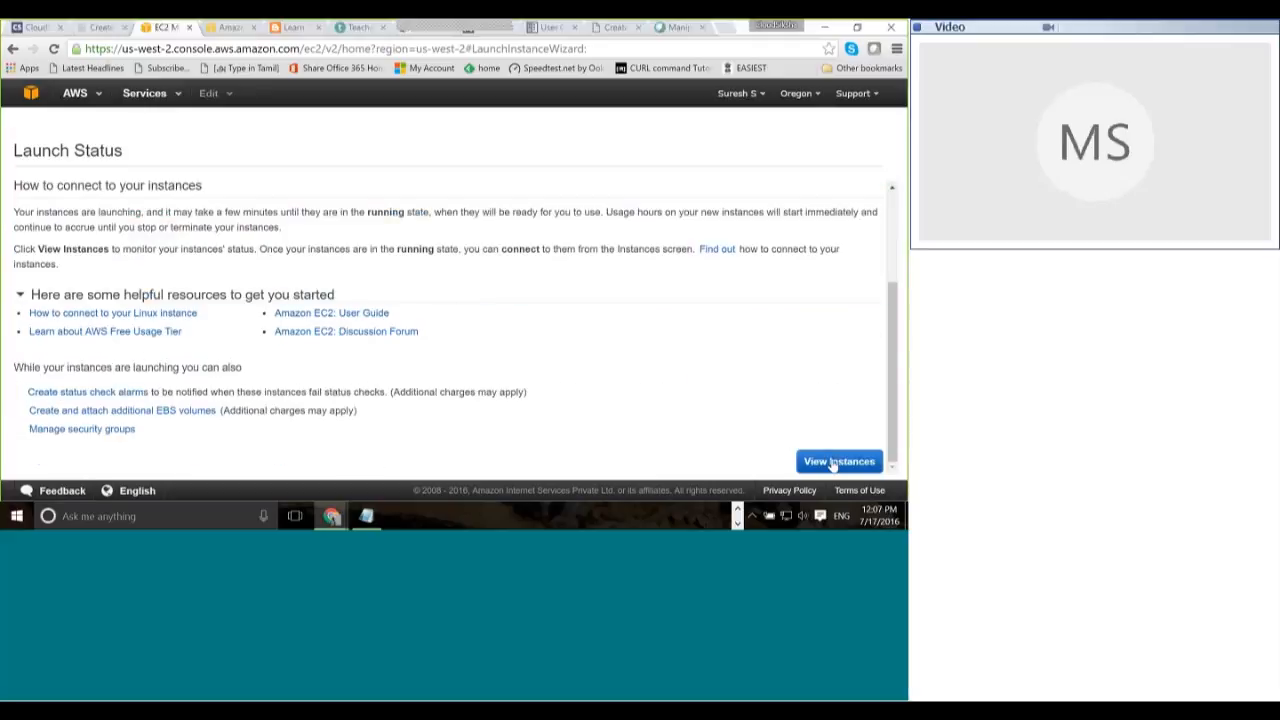
click(832, 462)
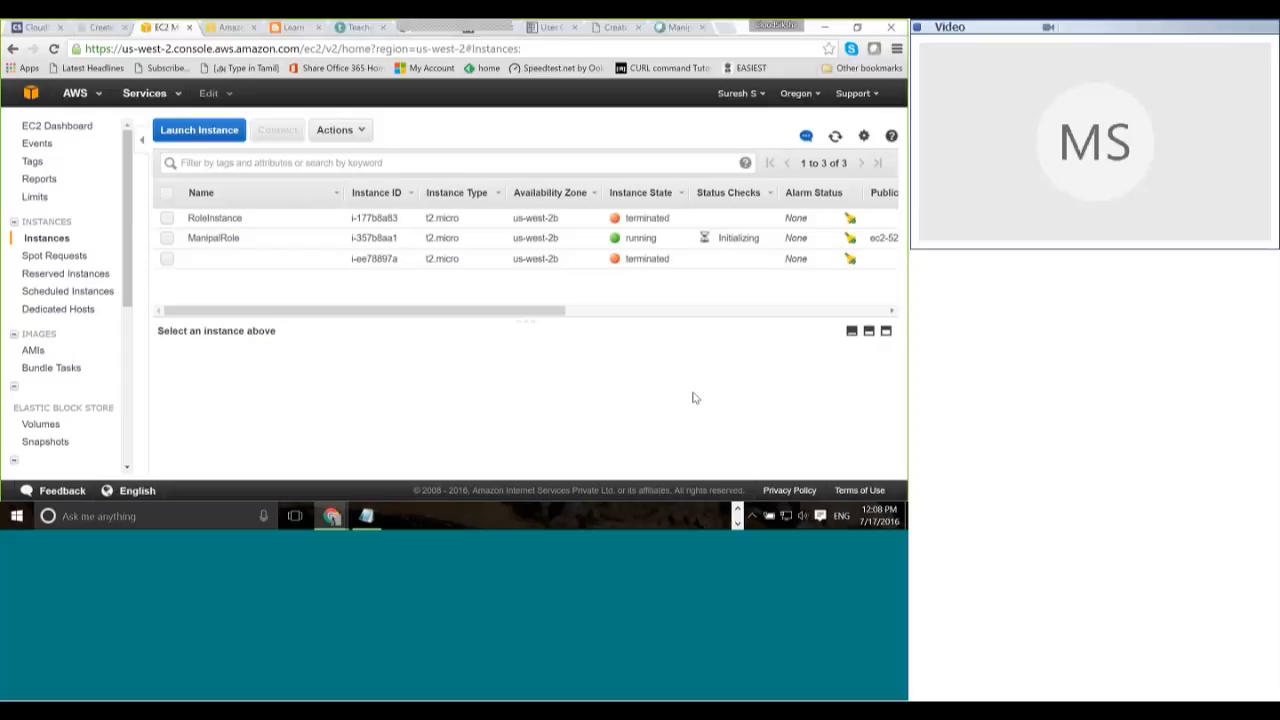
Step: Select the running ManipalRole instance and copy its public IP address
click(167, 238)
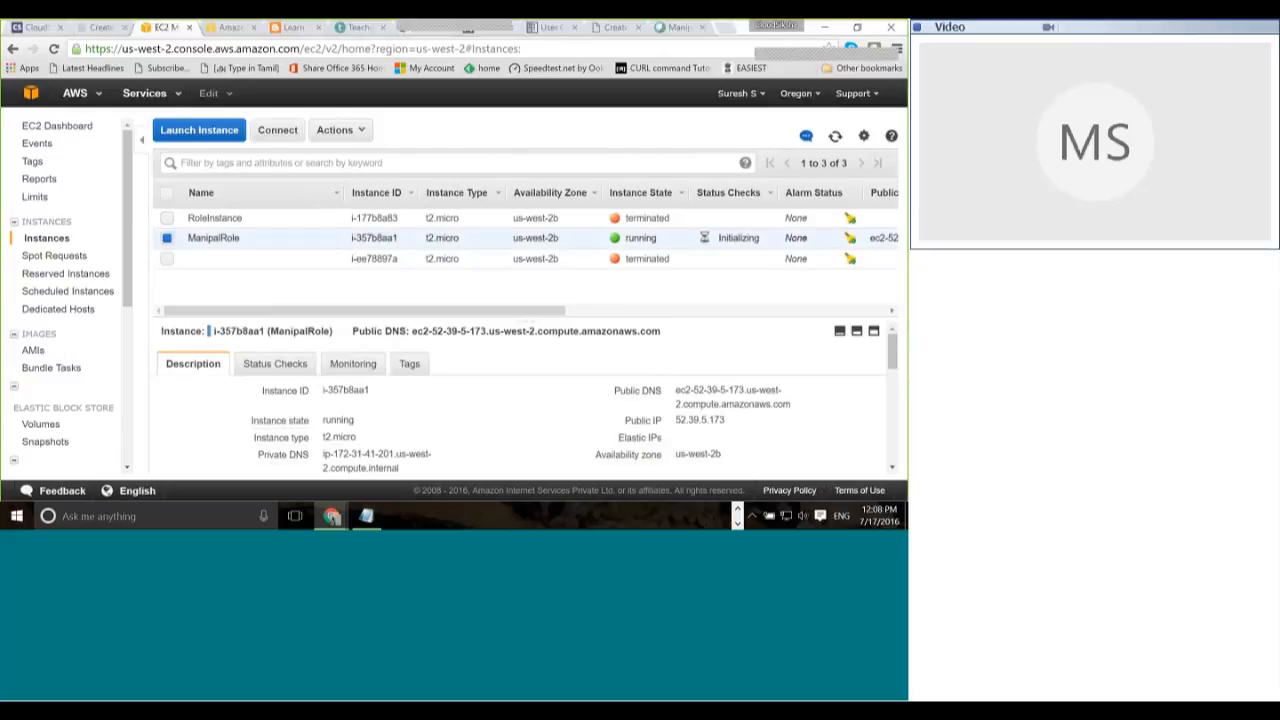
double_click(688, 421)
right_click(686, 423)
click(708, 435)
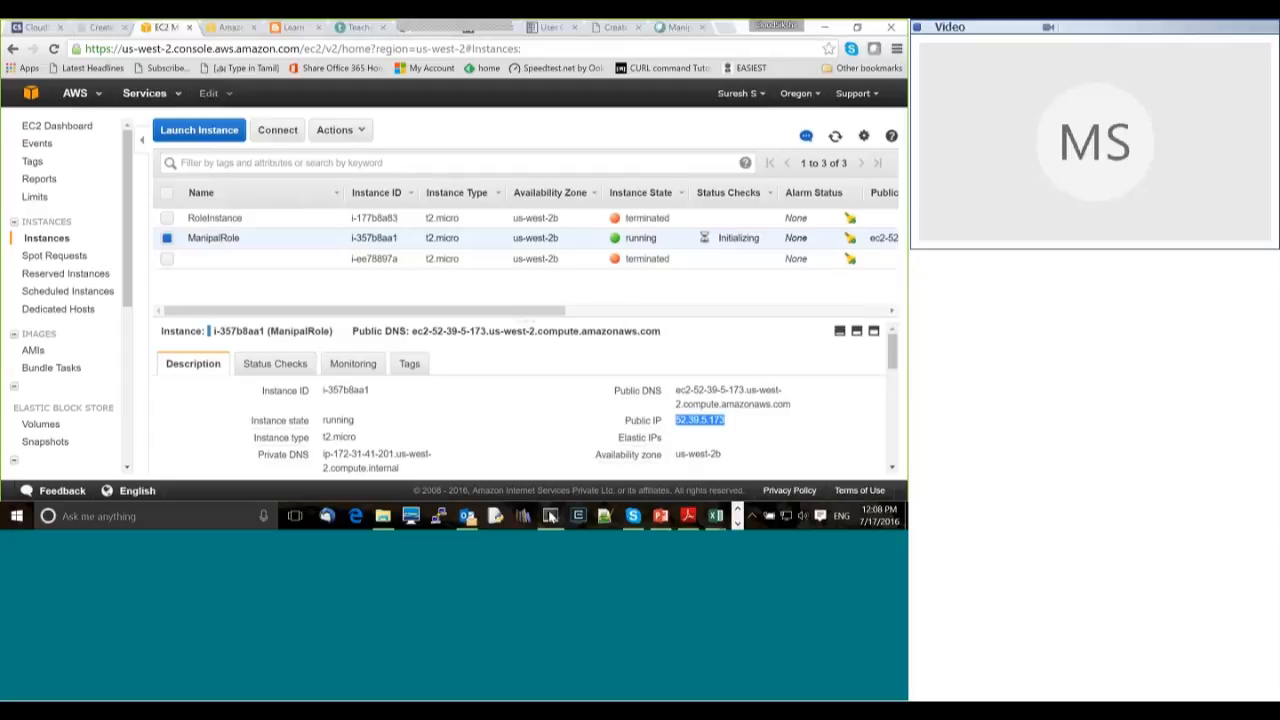
Step: Switch to the terminal, recall the earlier SSH command with Manipal.pem, and replace its host address with the copied IP 52.39.5.173
click(738, 509)
click(551, 516)
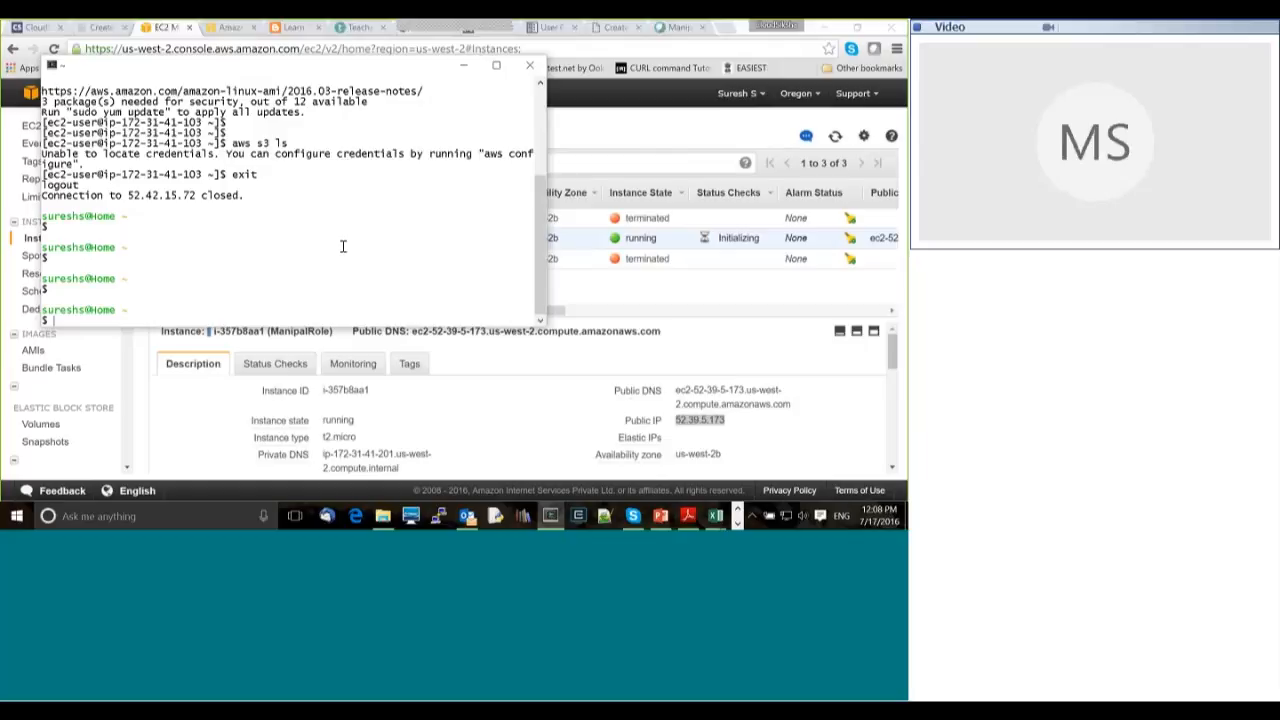
key(Up)
key(BackSpace)
key(BackSpace)
key(BackSpace)
key(BackSpace)
key(BackSpace)
key(BackSpace)
key(BackSpace)
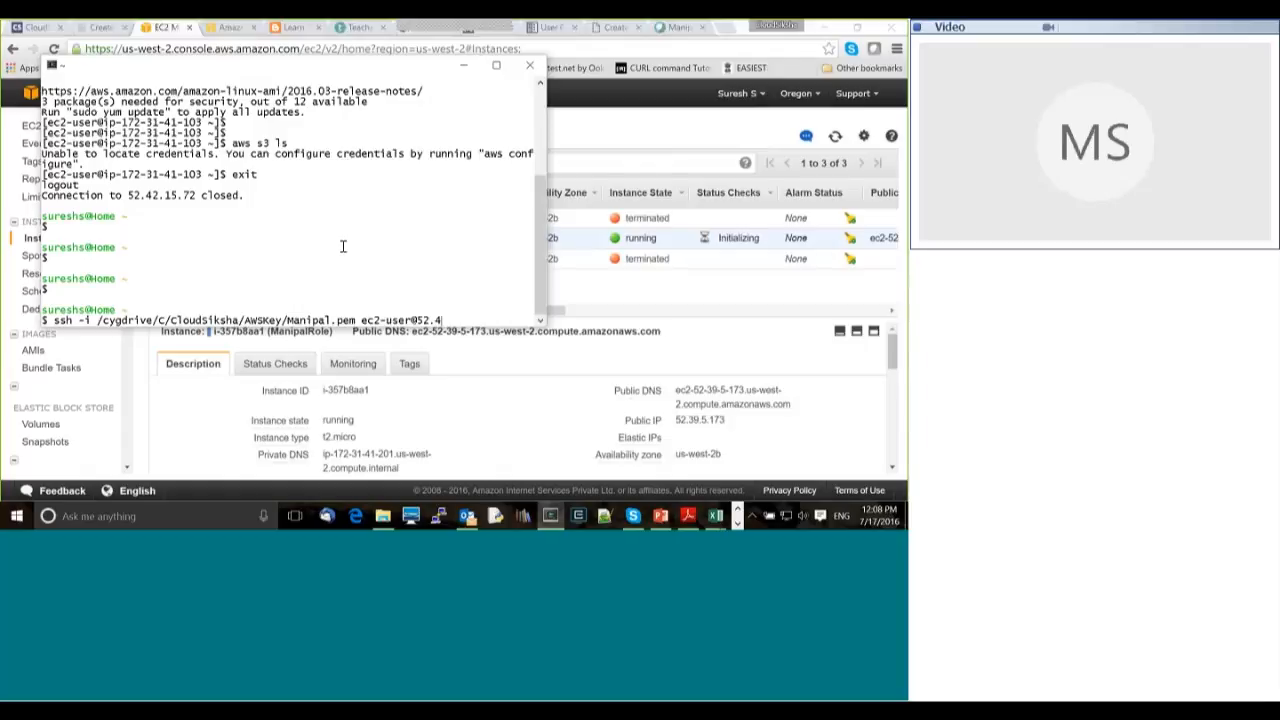
key(BackSpace)
key(BackSpace)
key(BackSpace)
key(BackSpace)
right_click(457, 320)
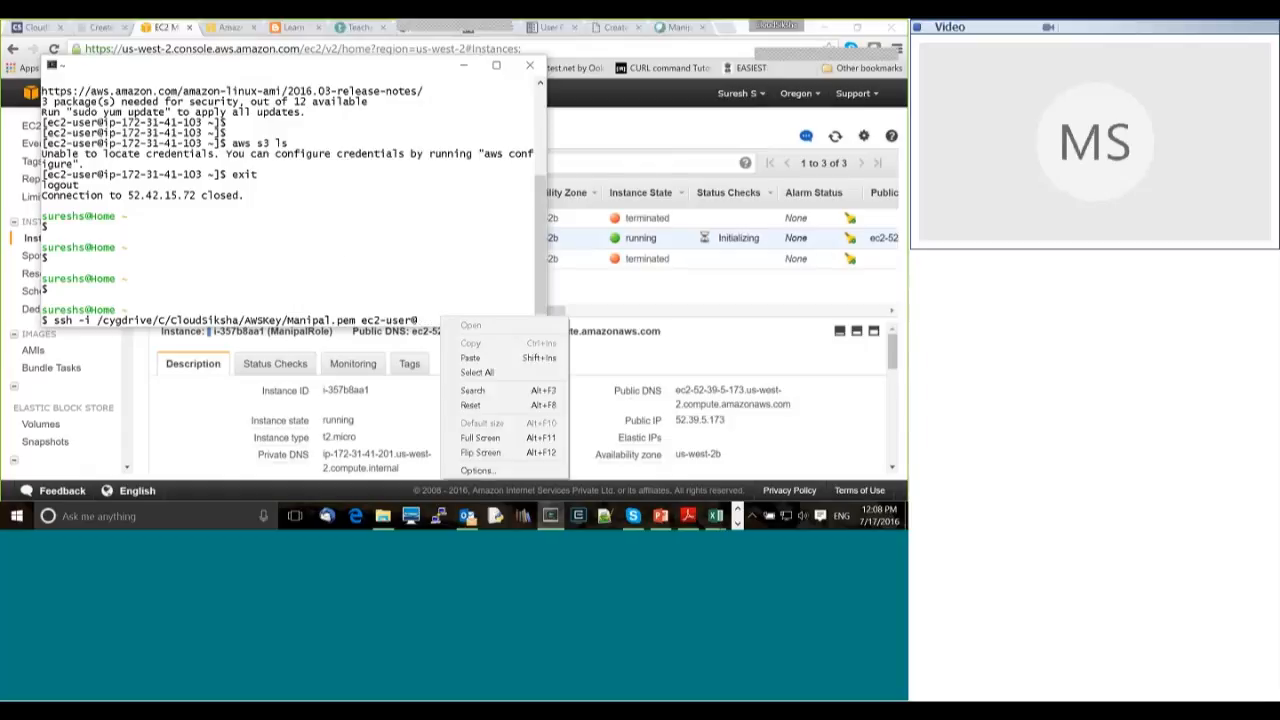
click(470, 357)
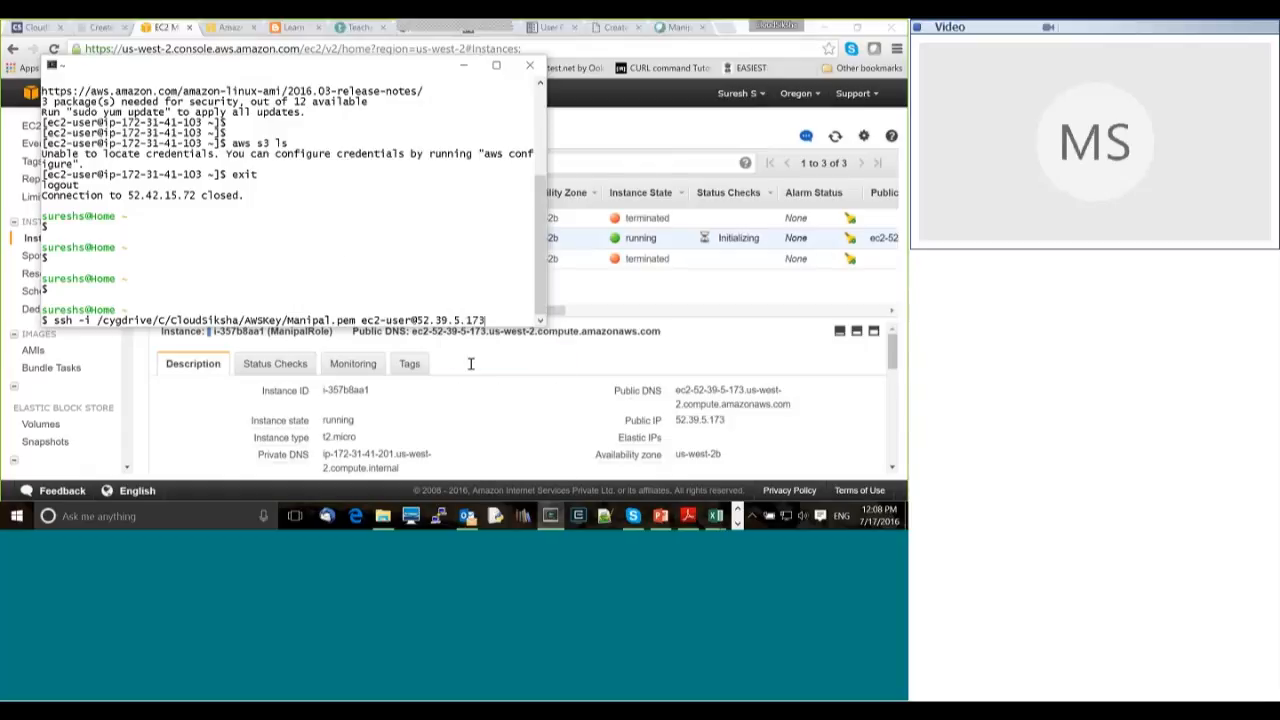
Step: Run the SSH command to connect as ec2-user and accept the host's key with yes
key(Return)
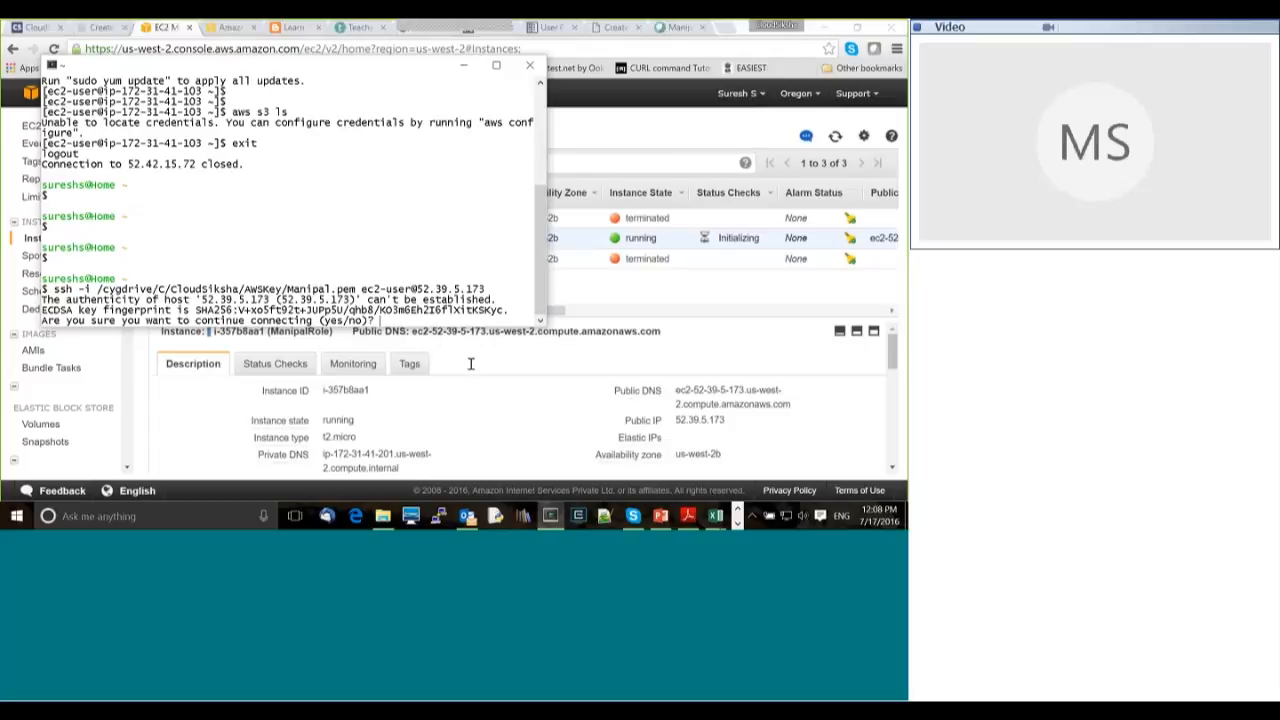
text(yes)
key(Return)
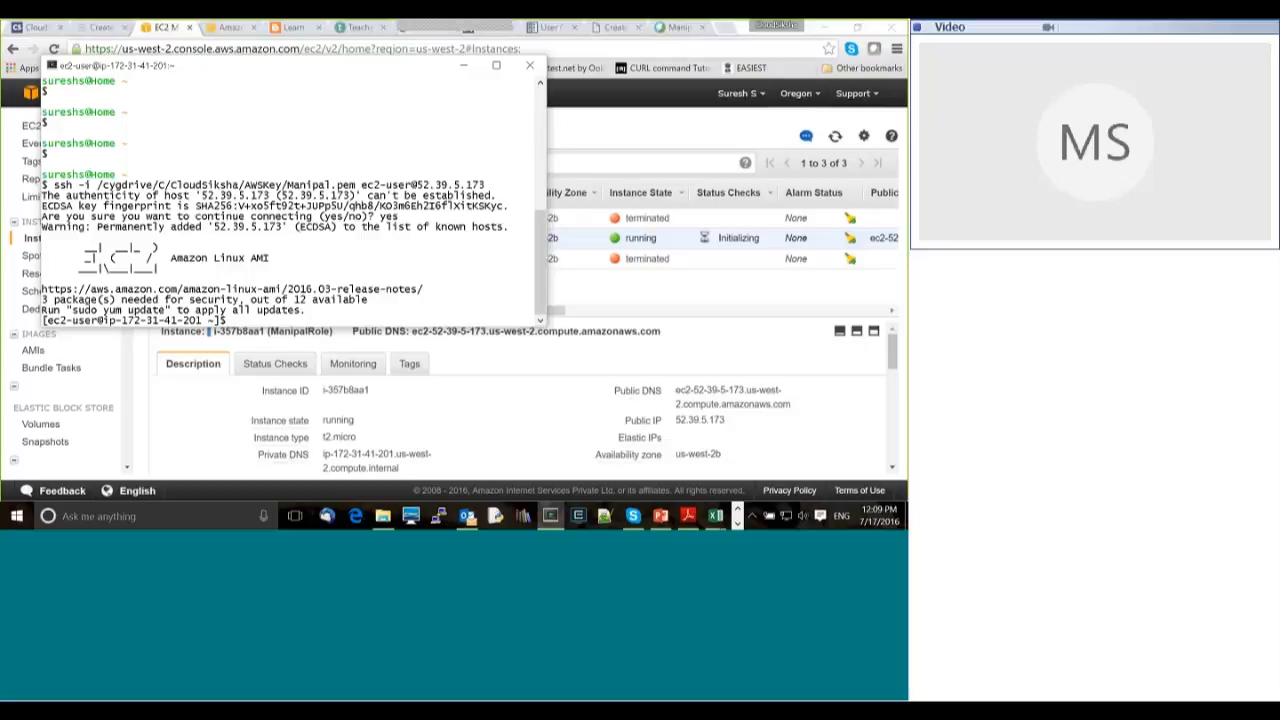
Step: List the S3 buckets from the instance with aws s3 ls and examine the returned listing
text(aws s3 ls)
key(Return)
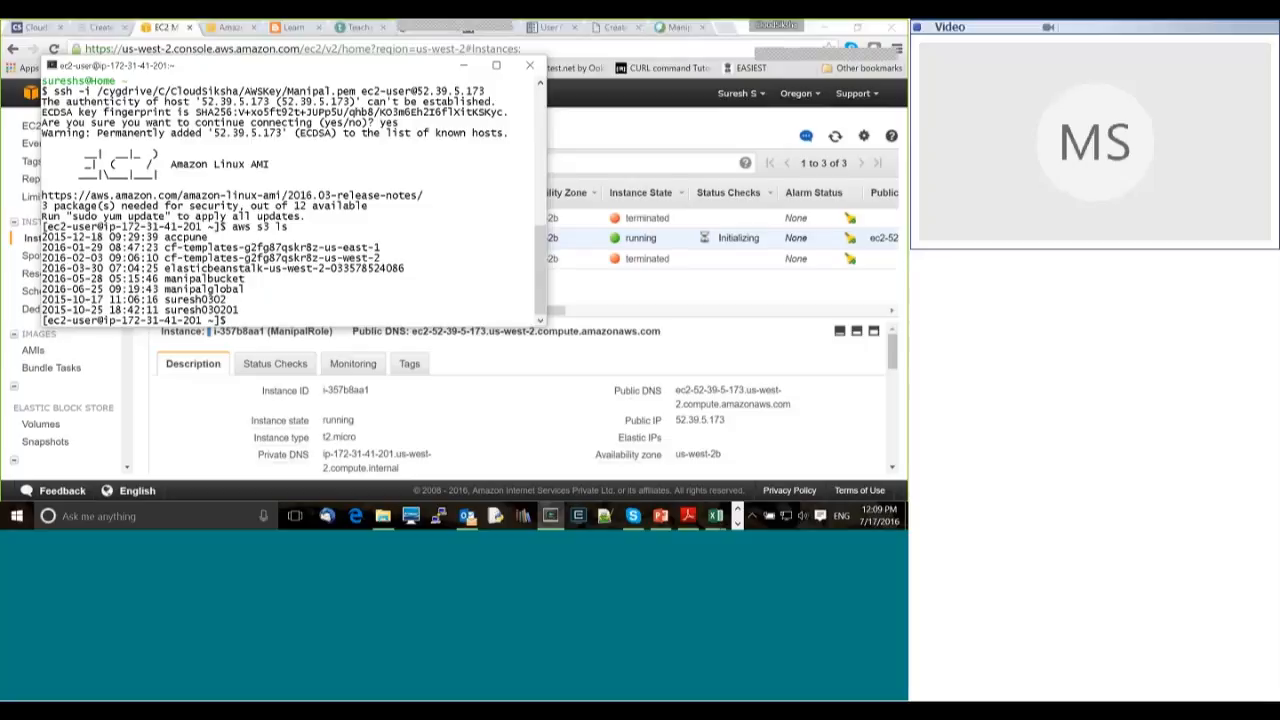
drag(400, 300, 42, 236)
click(247, 303)
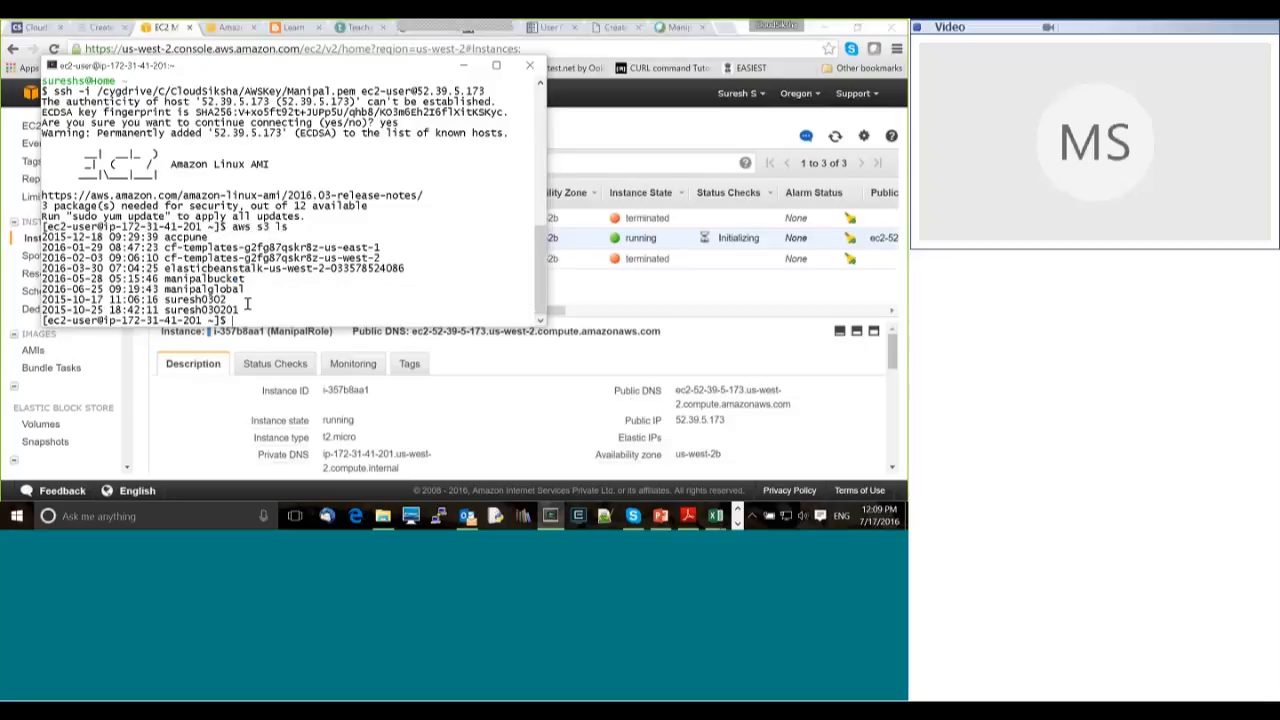
drag(247, 303, 64, 258)
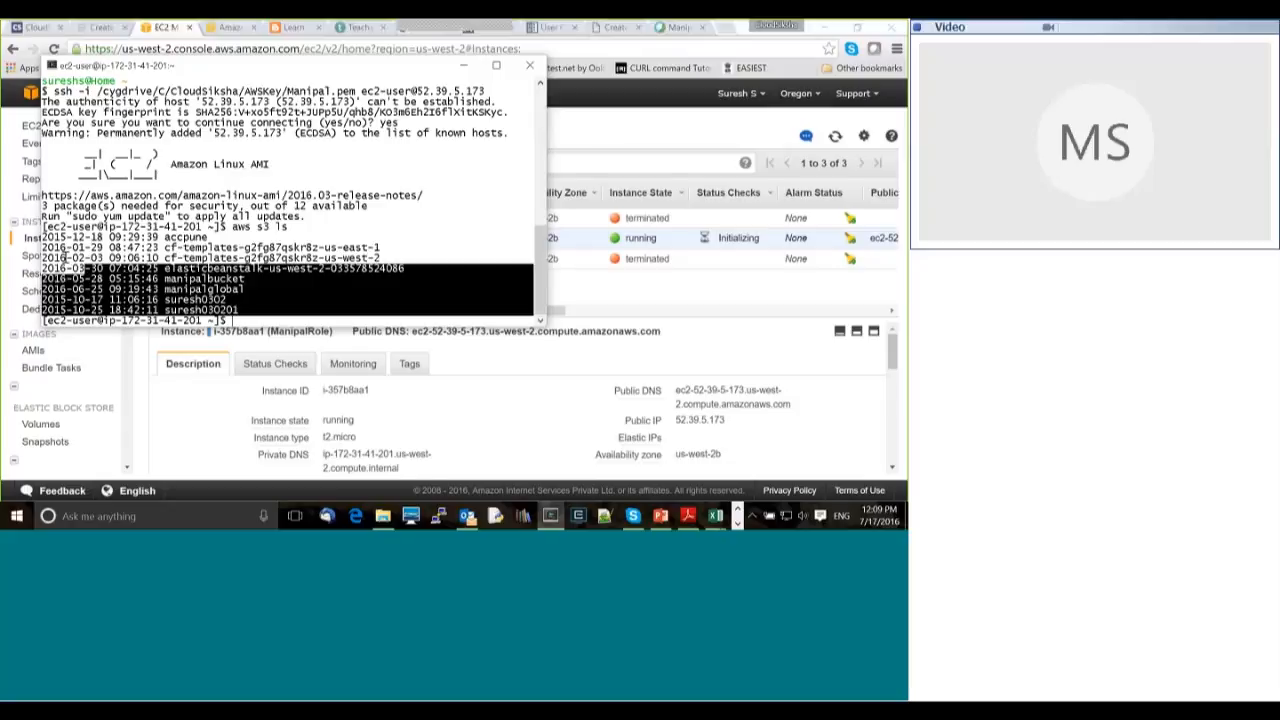
click(65, 258)
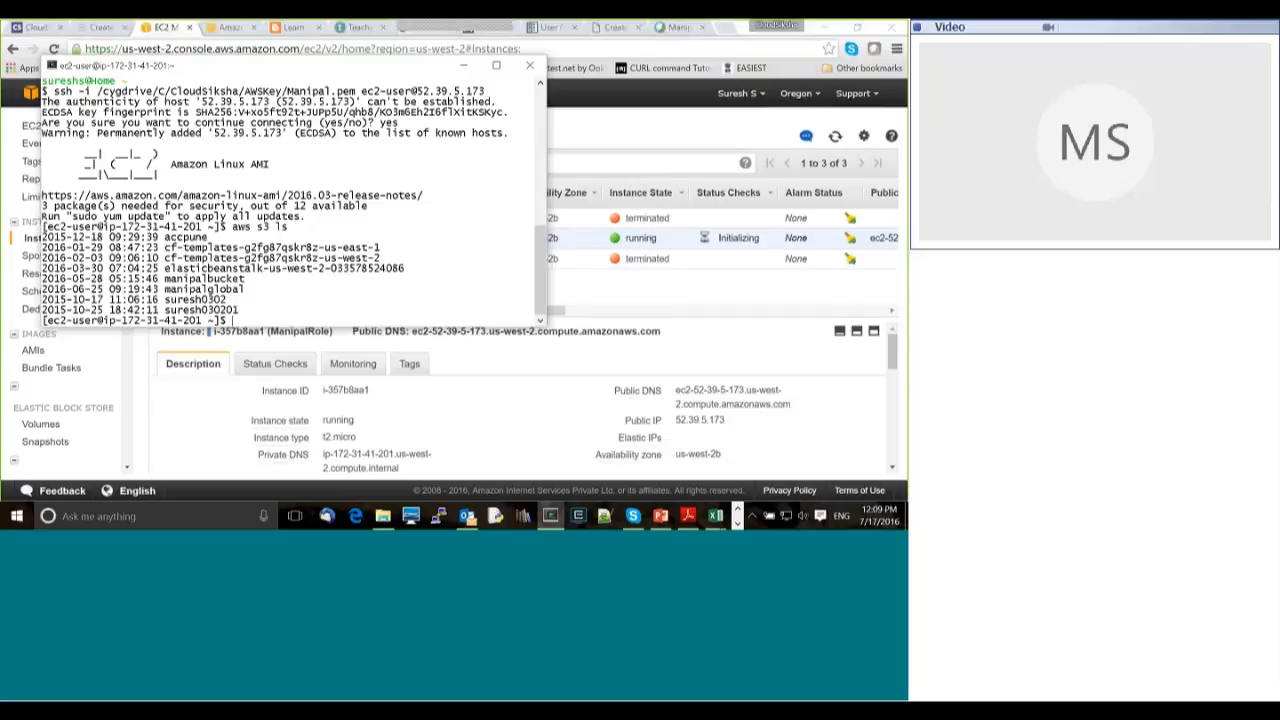
double_click(467, 216)
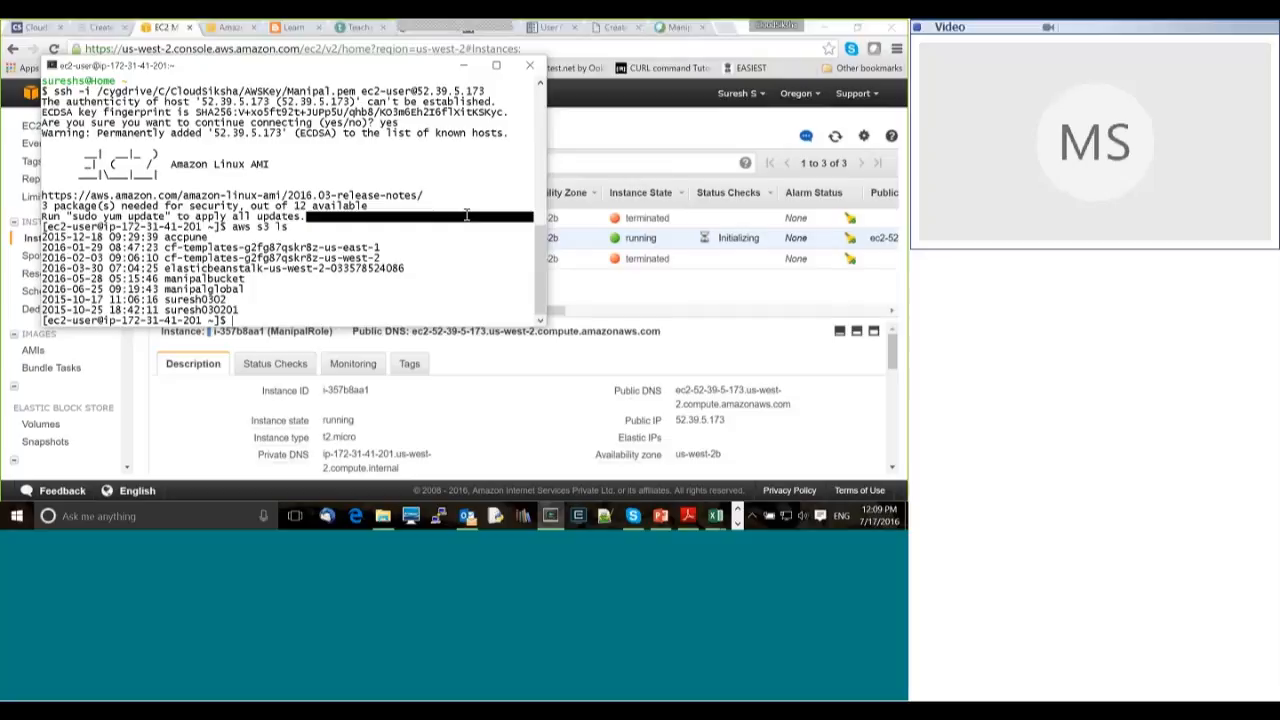
click(457, 227)
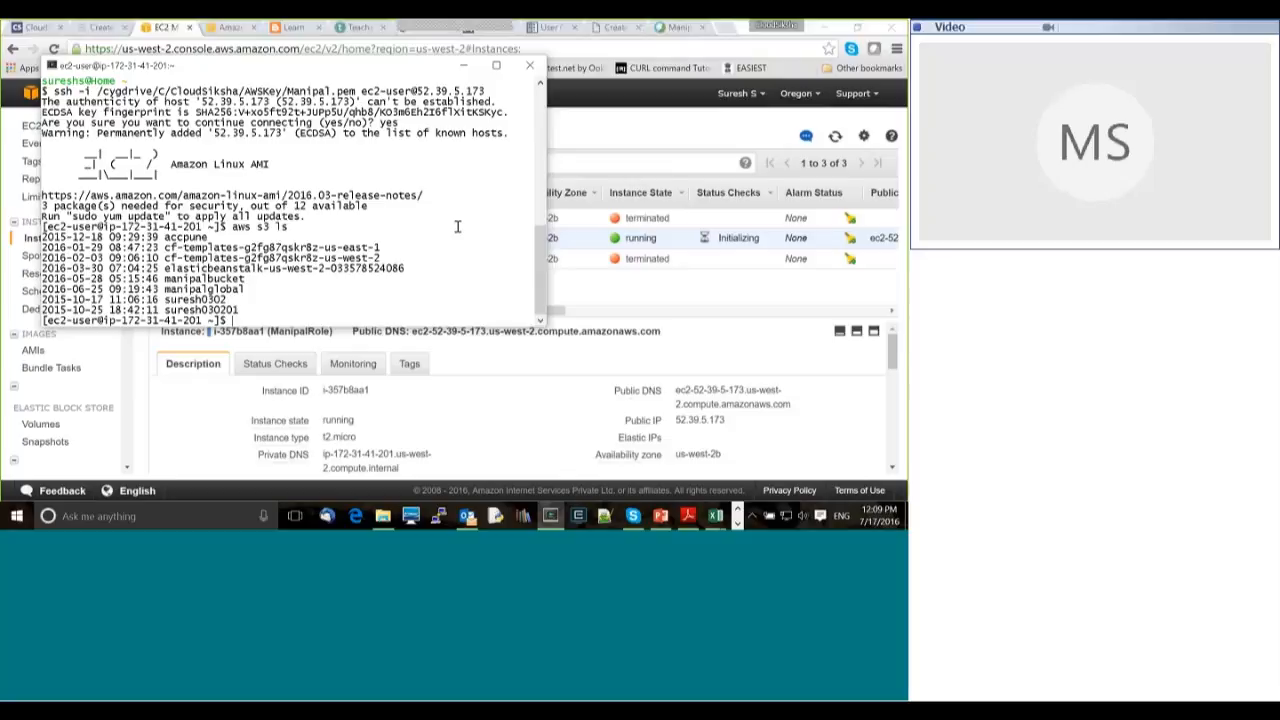
Step: Switch back to the EC2 console in the browser and terminate the ManipalRole instance
key(alt+Tab)
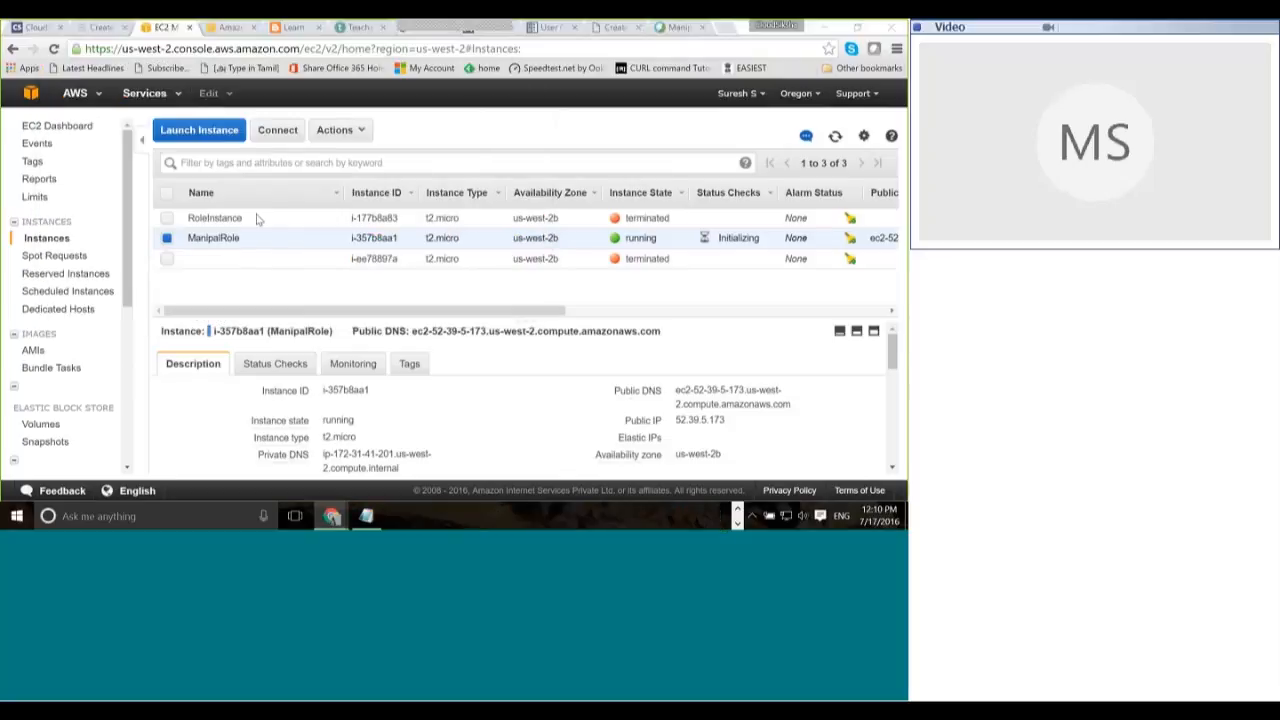
click(345, 131)
mouse_move(354, 206)
click(470, 257)
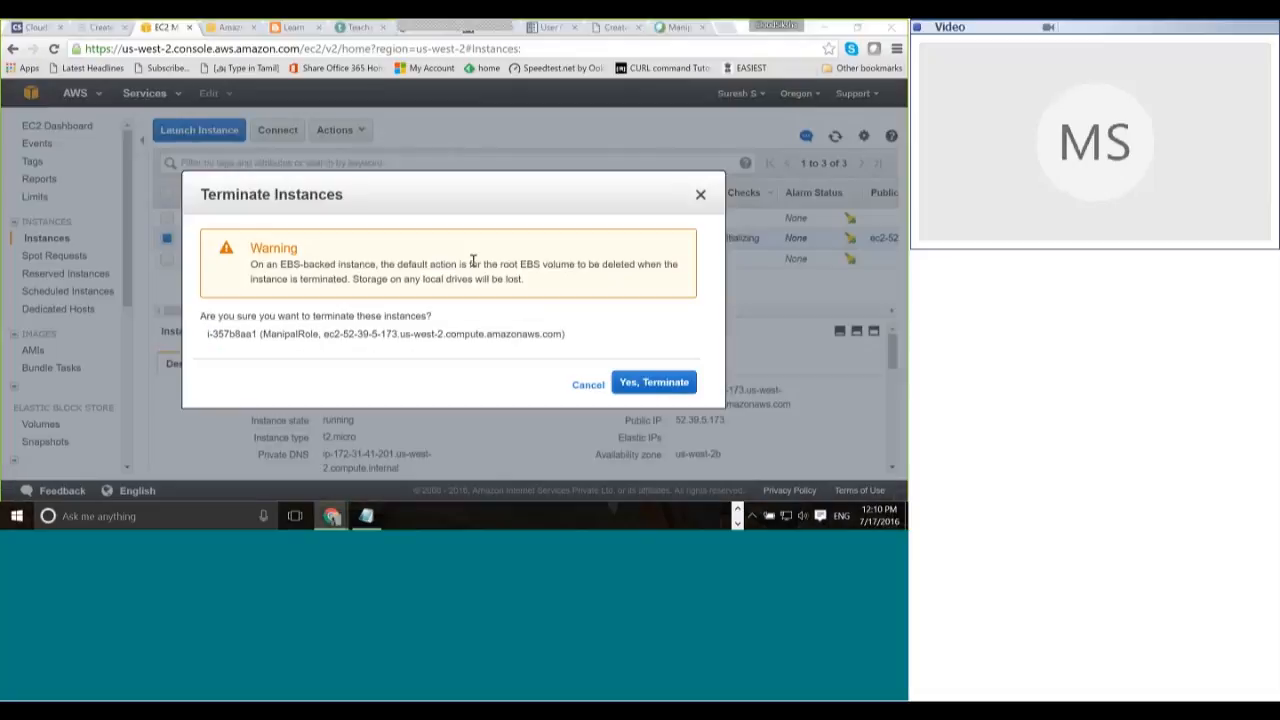
click(668, 385)
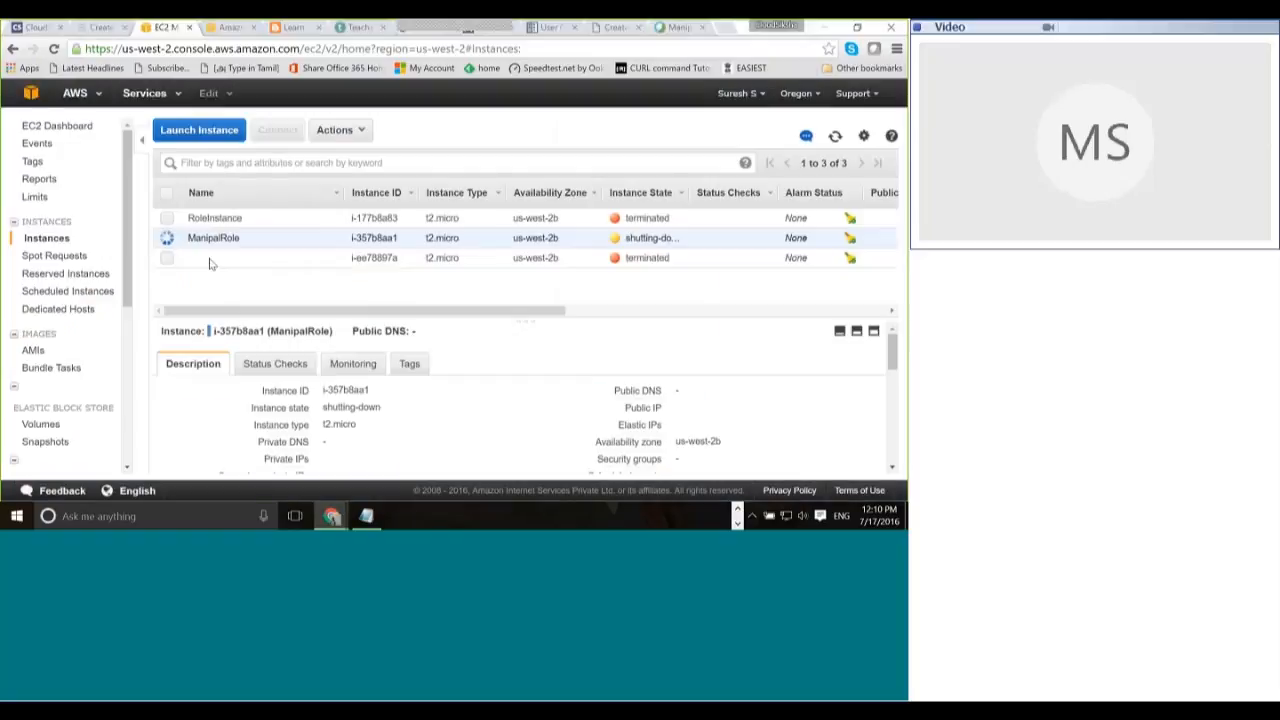
Step: Return to the AWS services home page and open Identity & Access Management
click(27, 97)
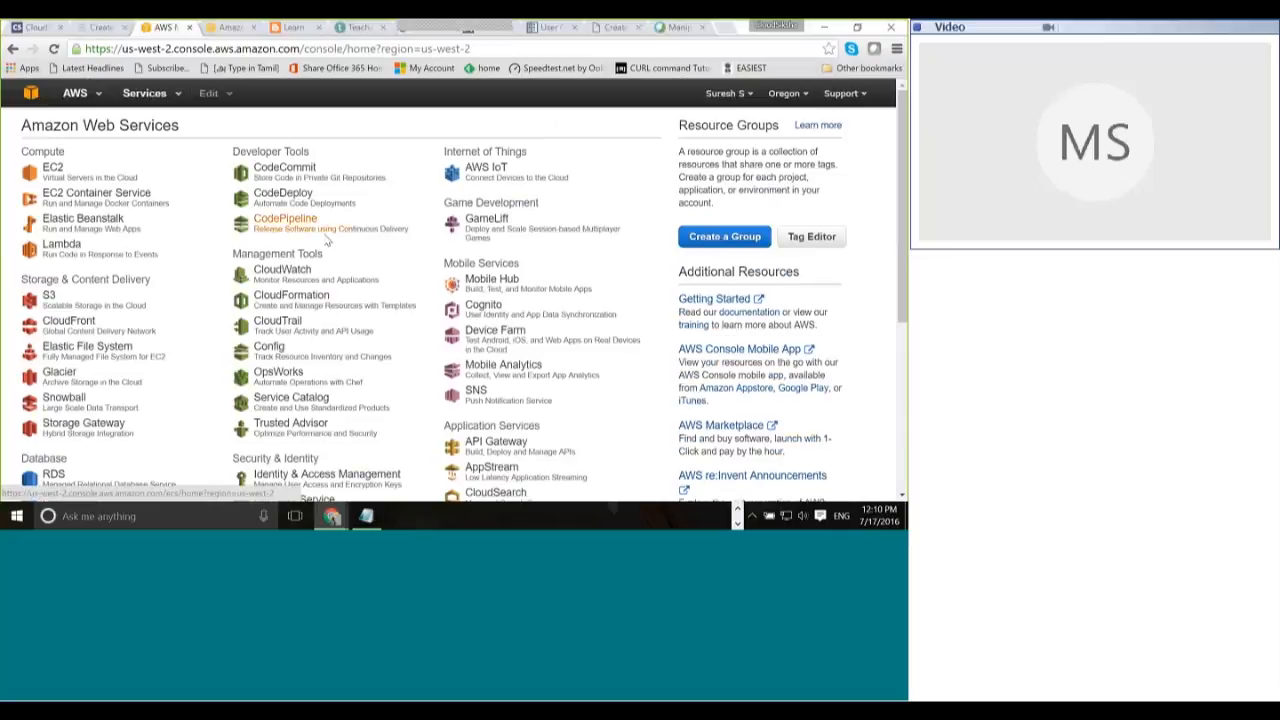
scroll(357, 349, down, 1)
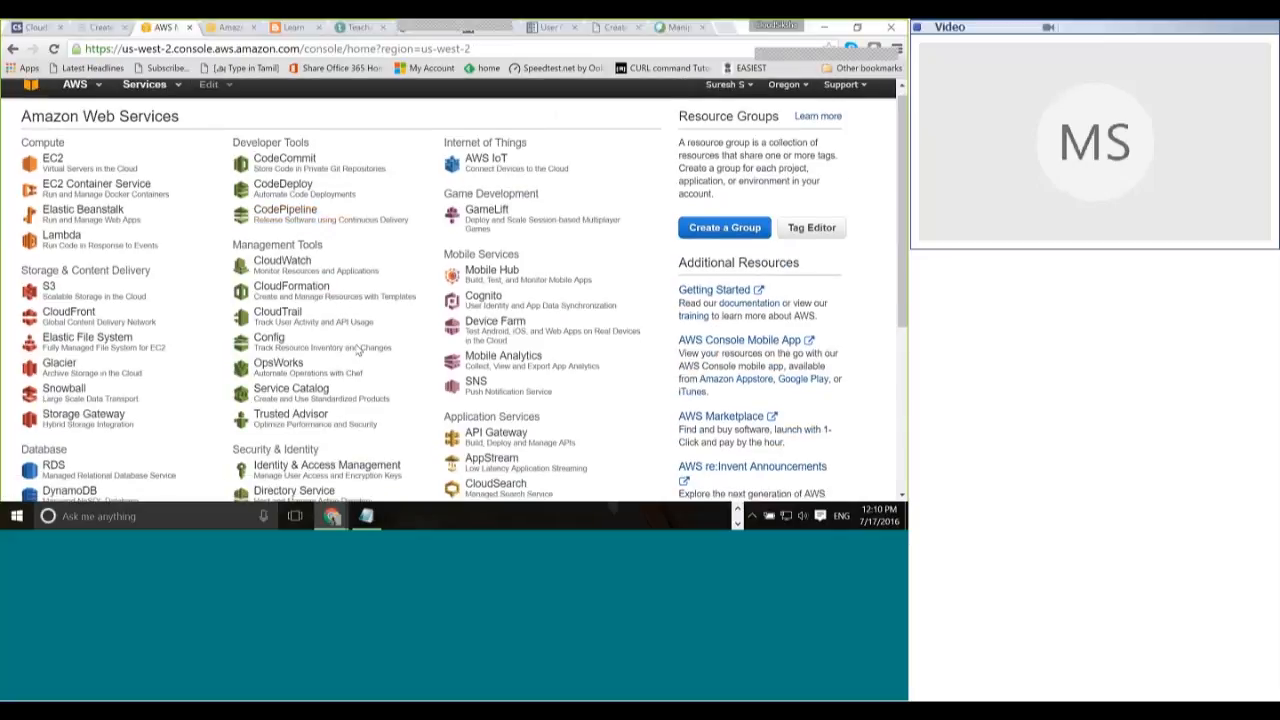
scroll(357, 349, down, 2)
click(350, 338)
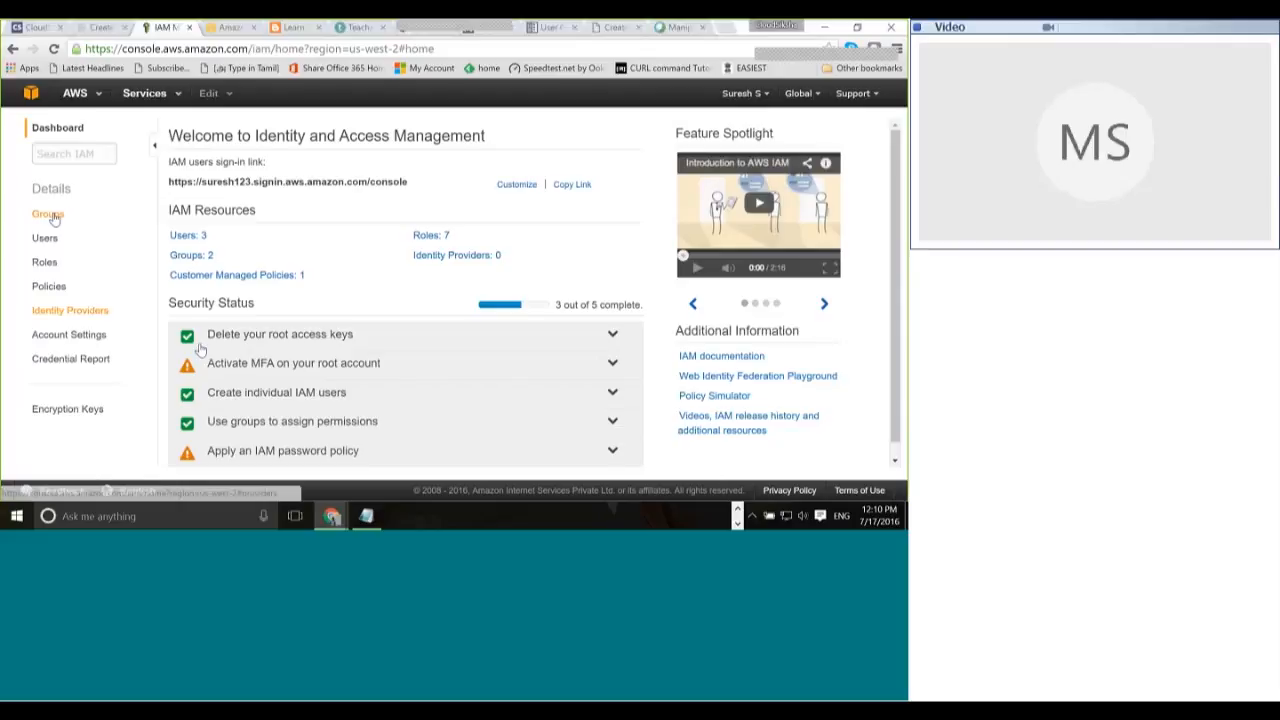
Step: Review the password policy and Security Token Service regions in the IAM account settings, and open the credential report
click(95, 338)
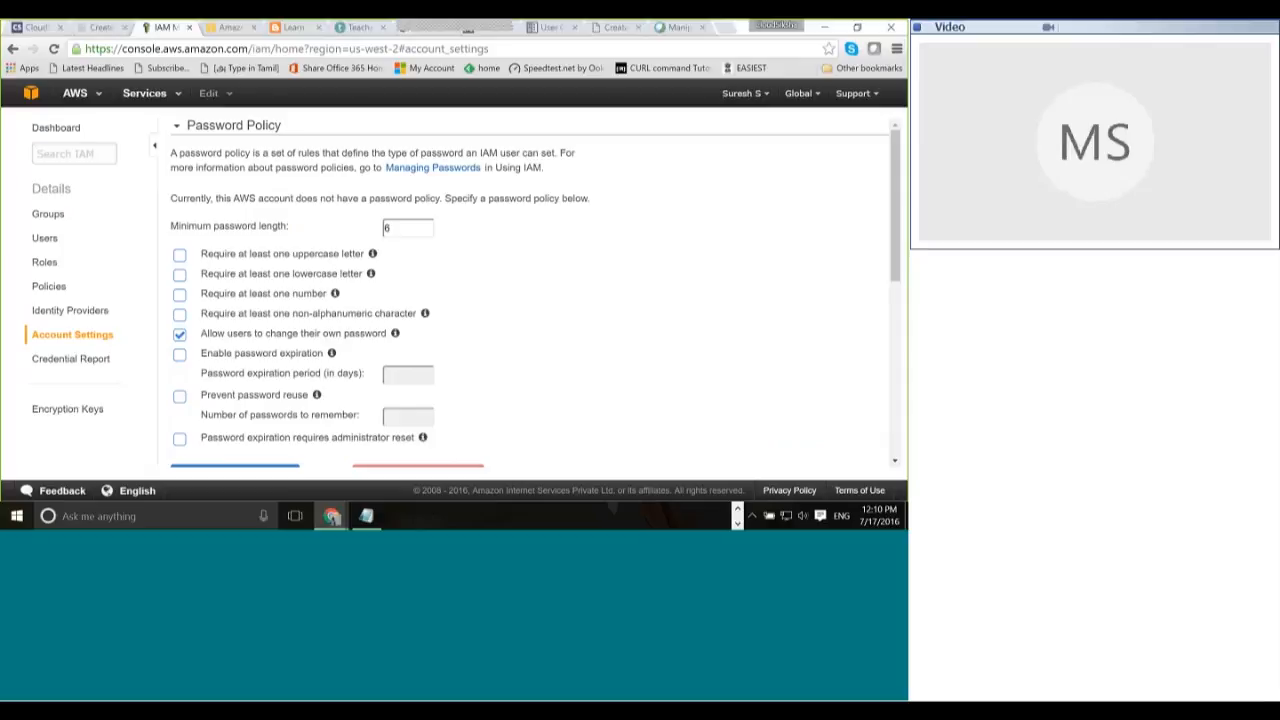
scroll(649, 285, down, 2)
scroll(649, 285, down, 4)
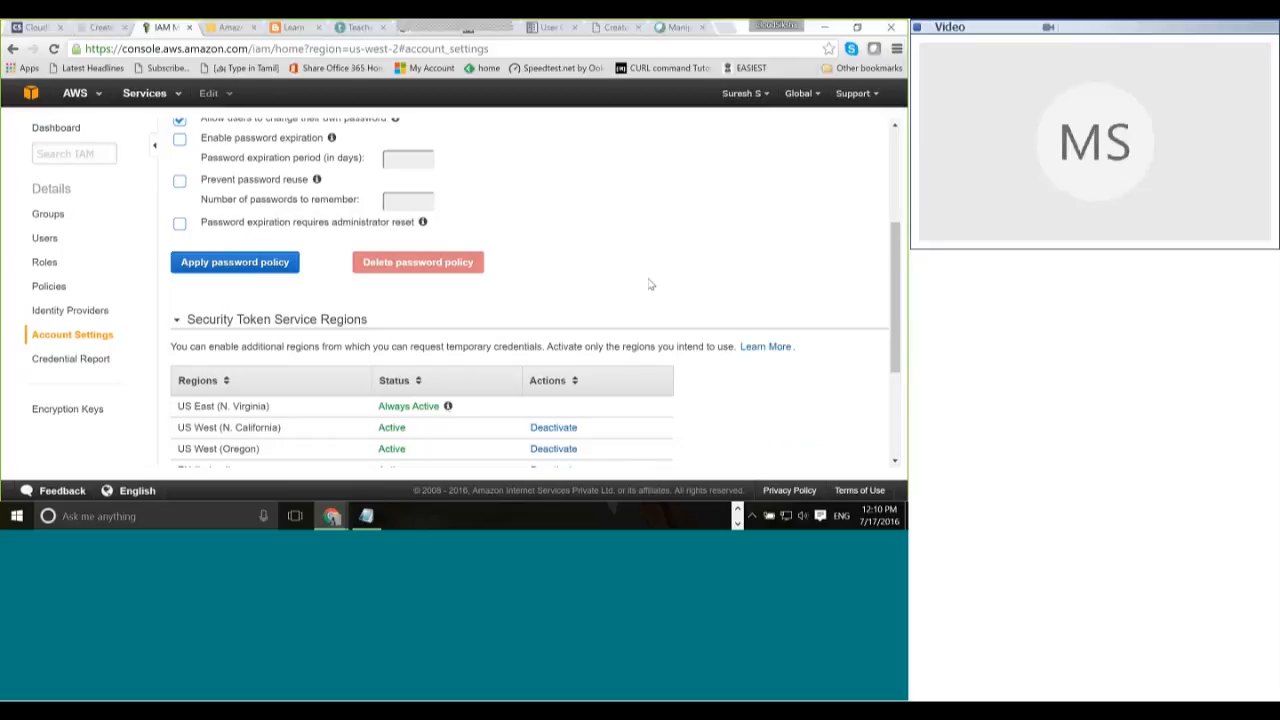
scroll(649, 285, down, 1)
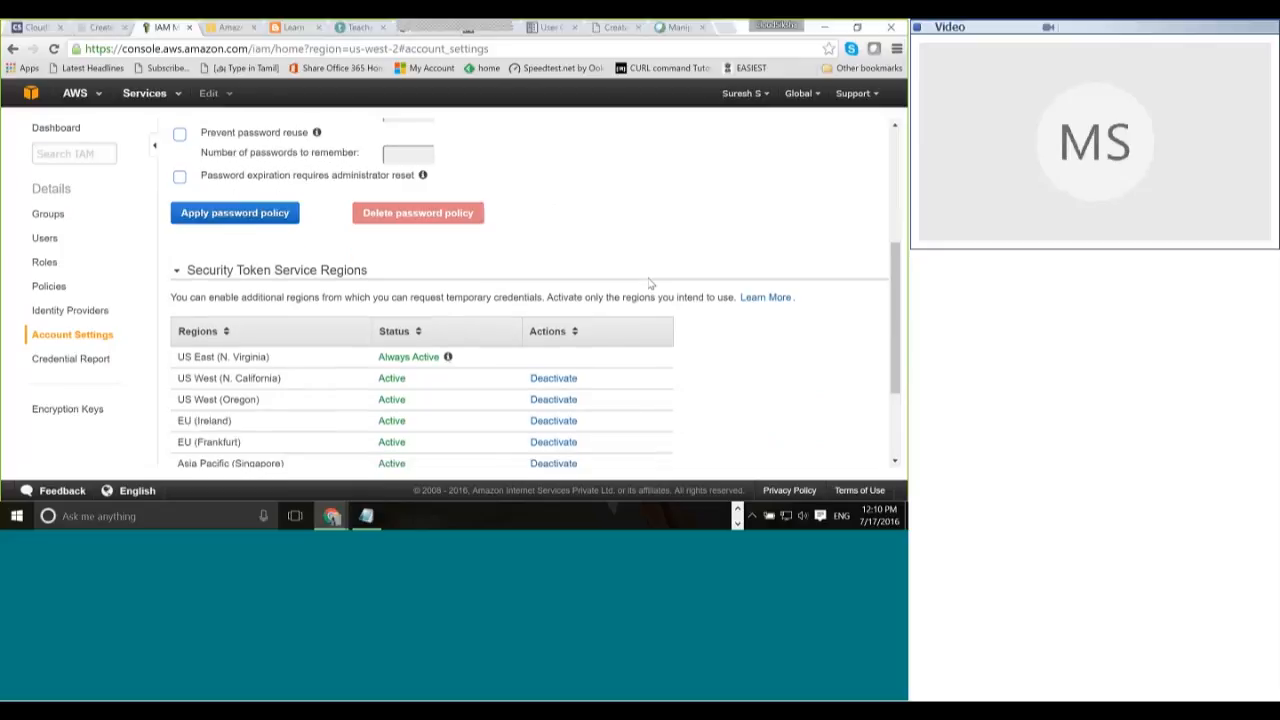
scroll(649, 285, down, 3)
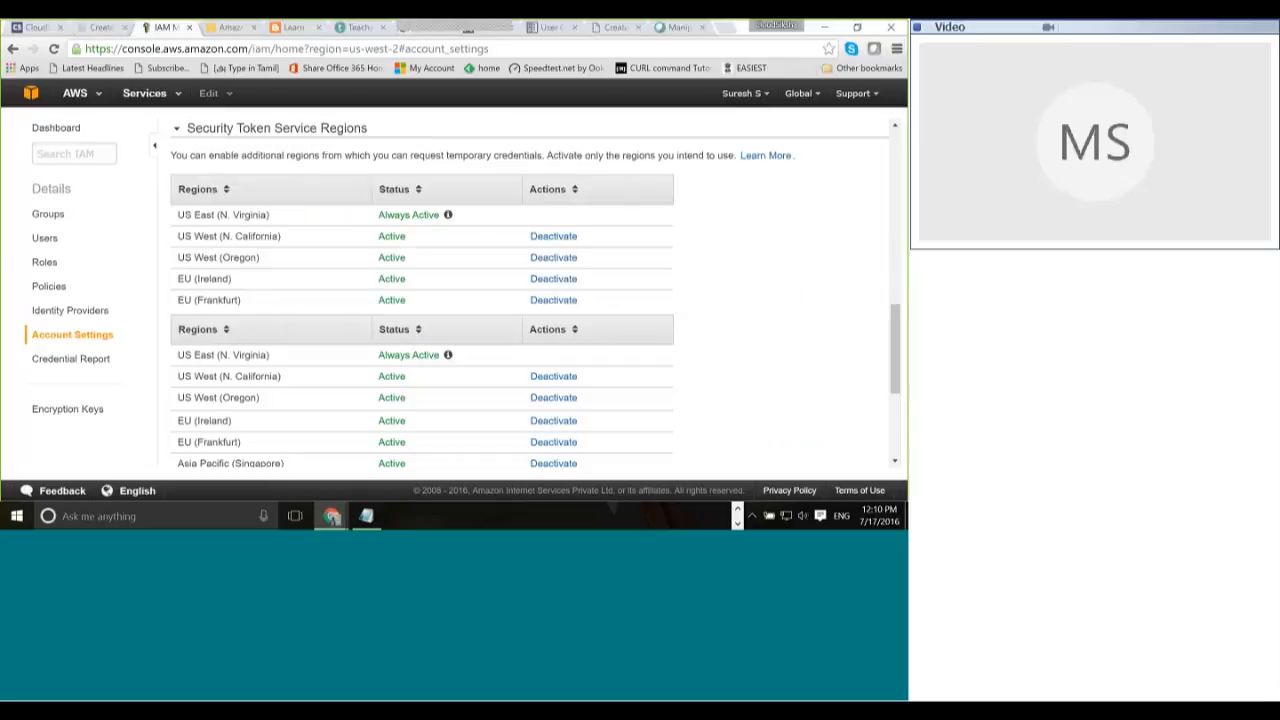
click(72, 359)
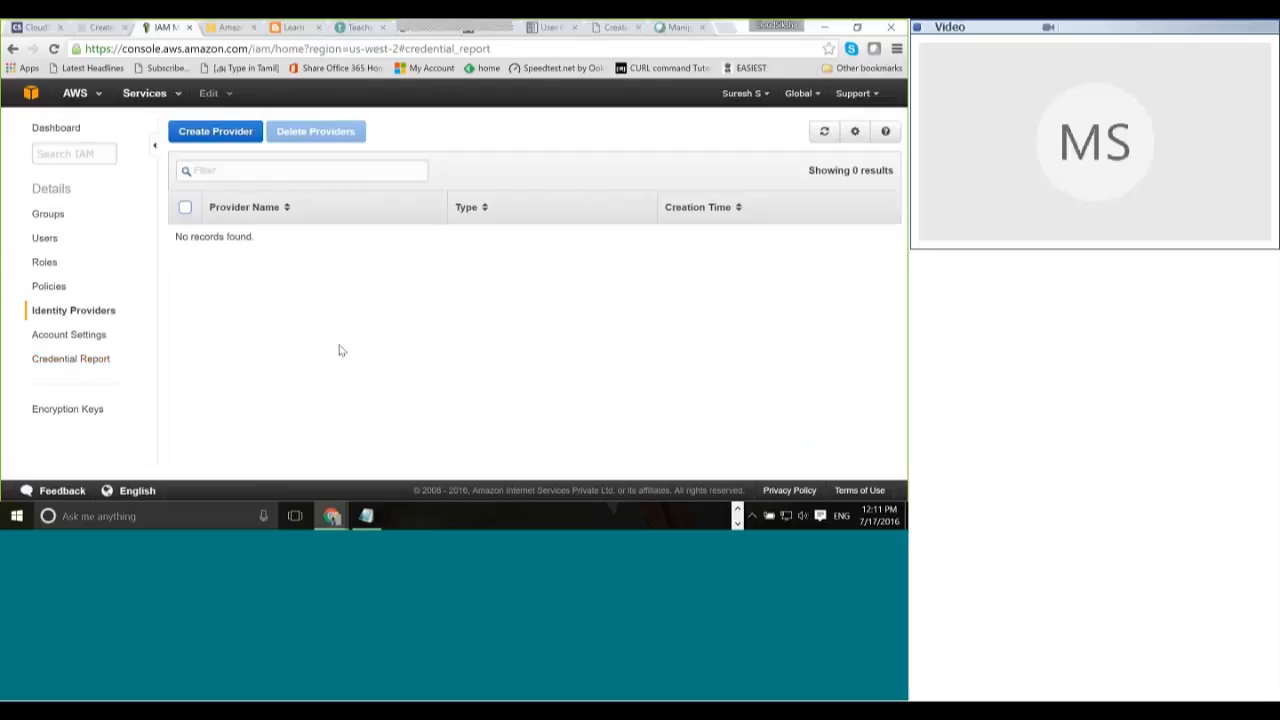
Step: Start creating an identity provider to review the SAML and OpenID Connect provider types, and leave the form without creating one
click(230, 134)
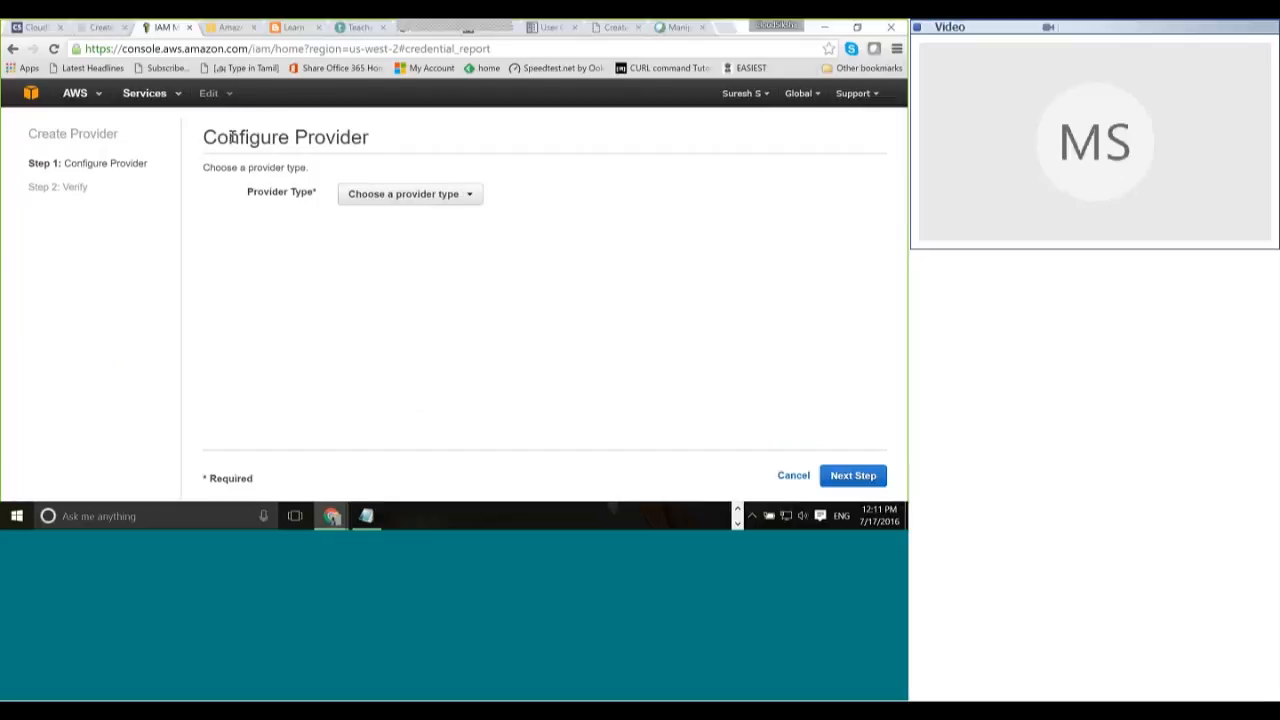
click(414, 198)
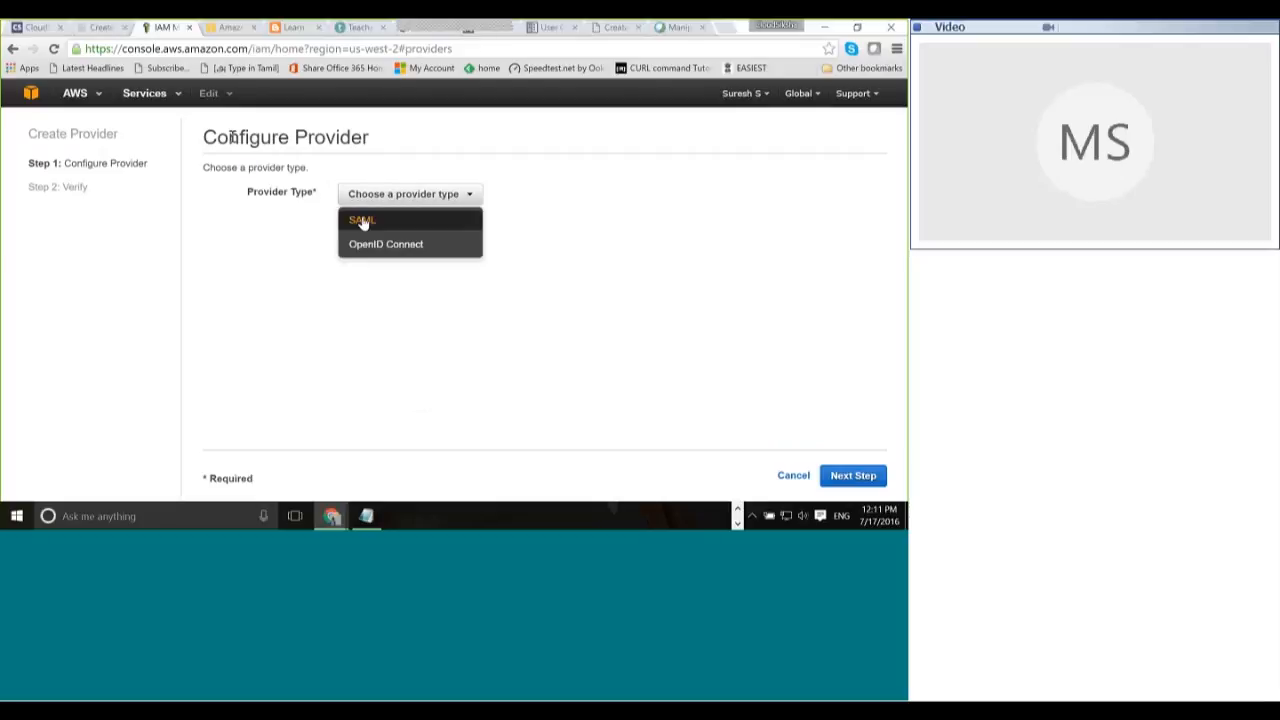
click(418, 248)
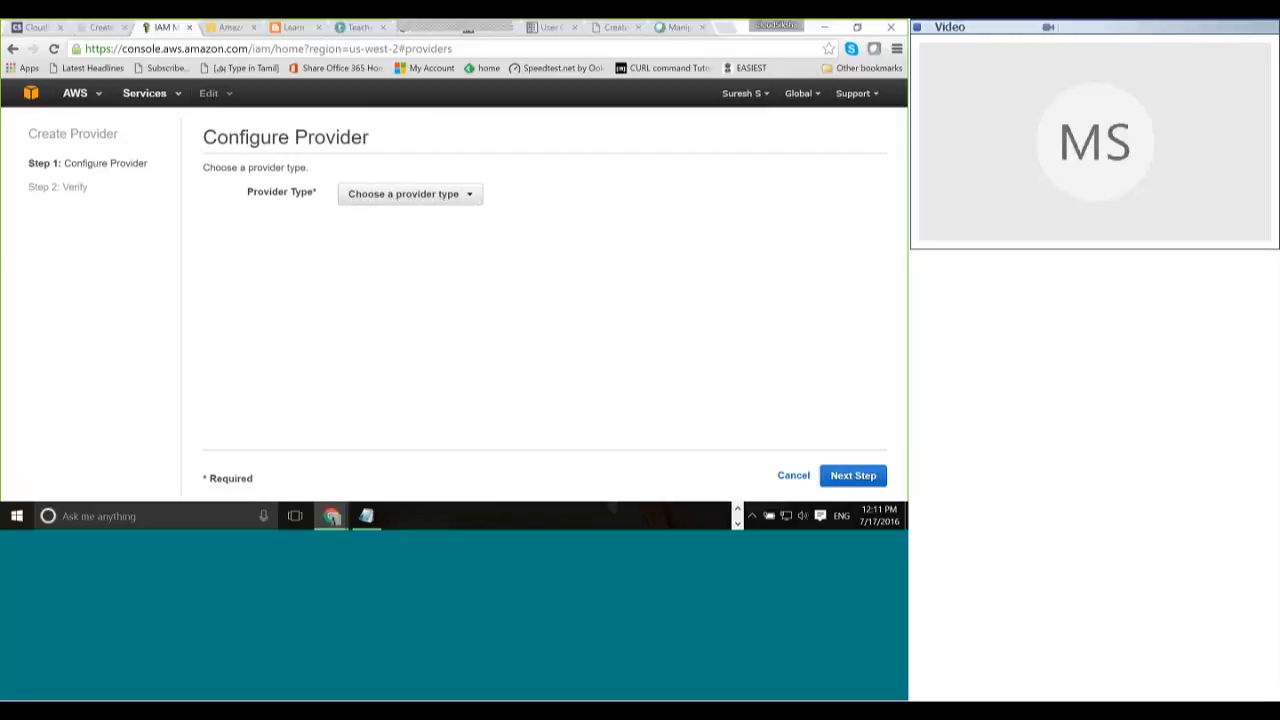
click(794, 476)
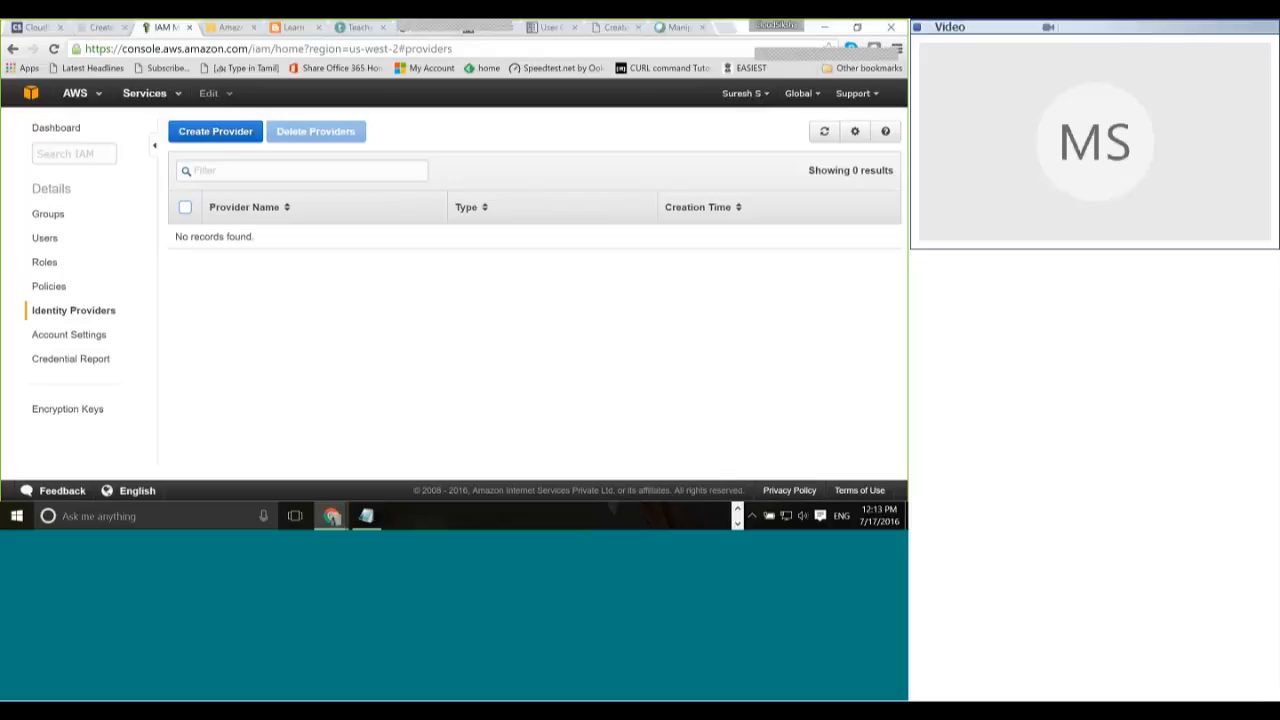
Step: Delete the IAM users manipal and manipal2, keeping the admin user
click(45, 237)
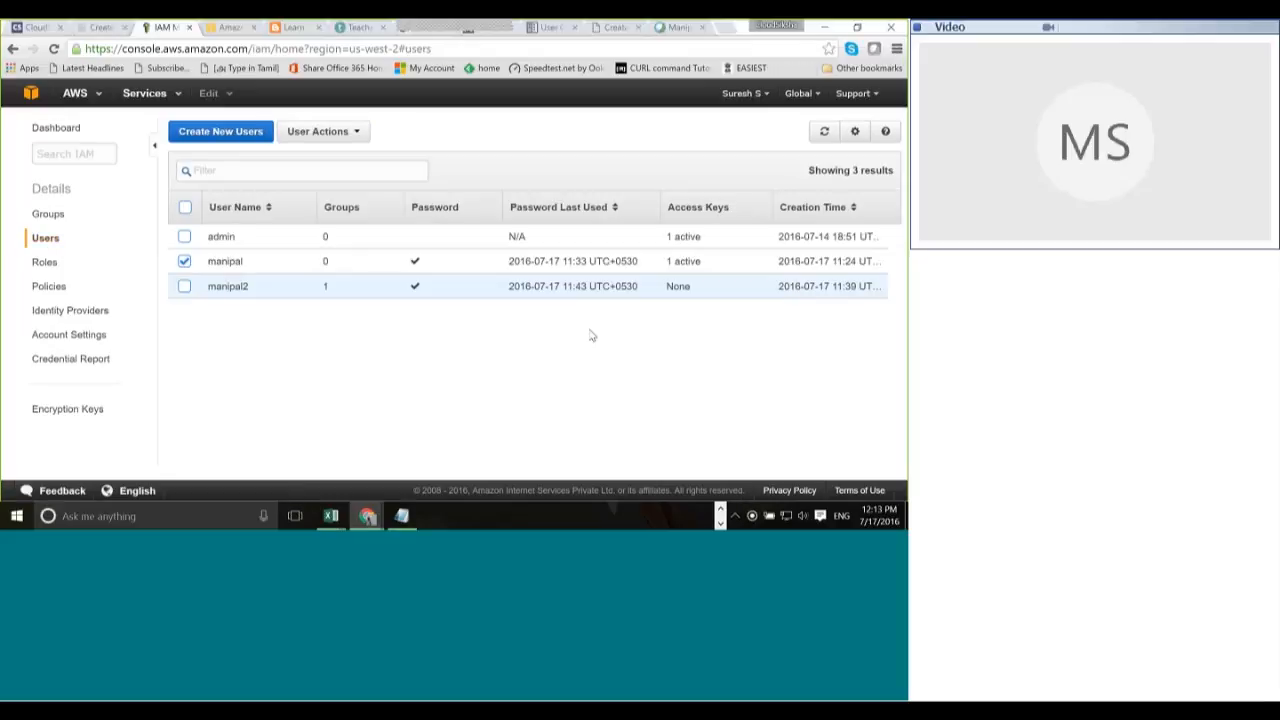
click(184, 286)
click(320, 131)
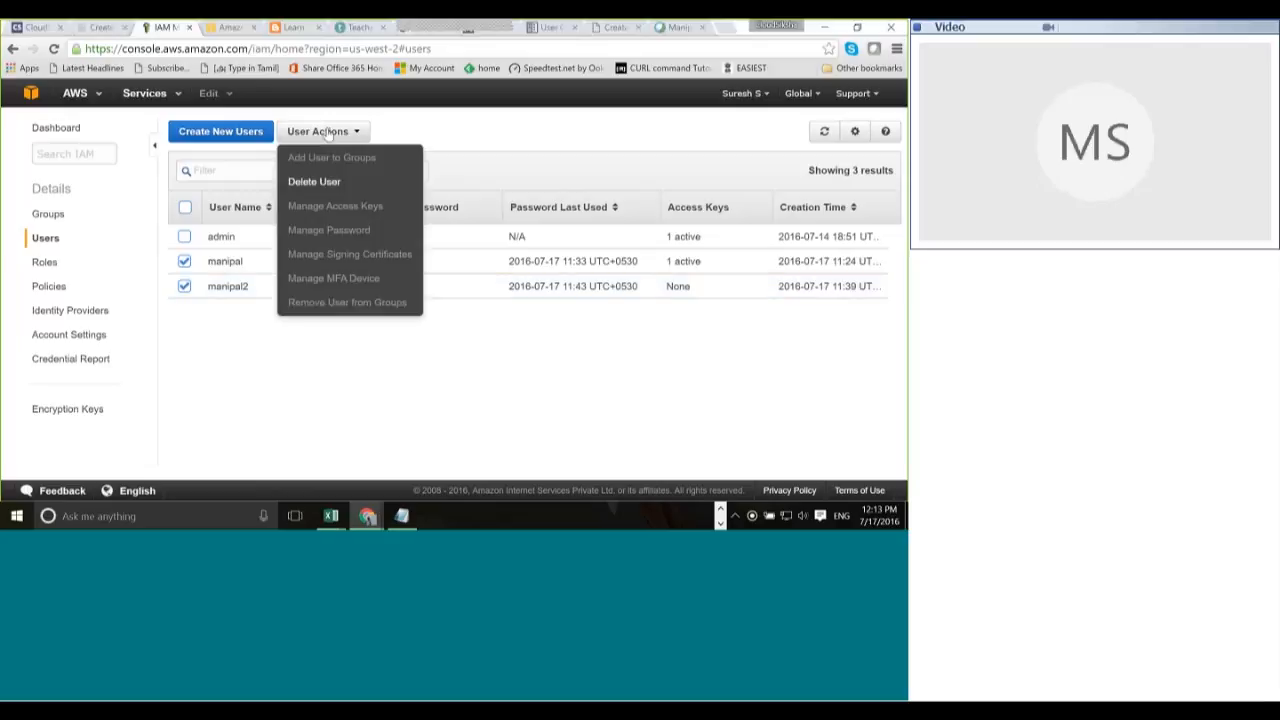
click(330, 184)
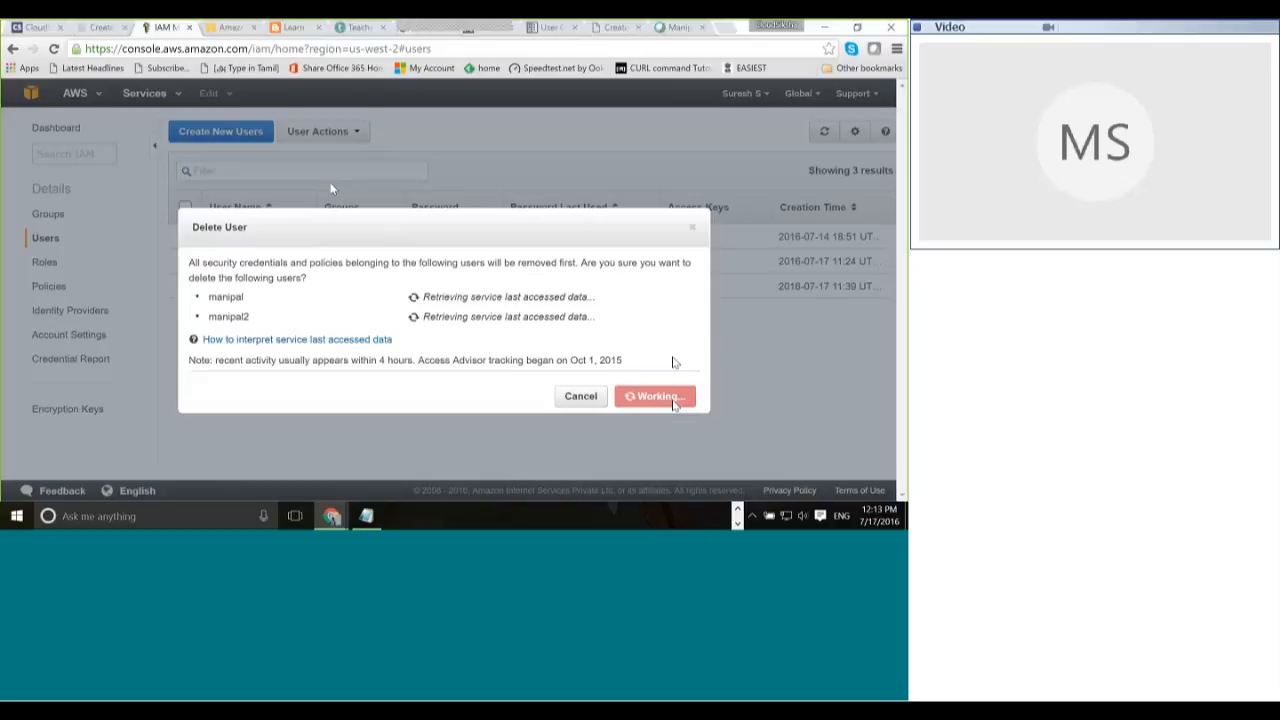
click(672, 398)
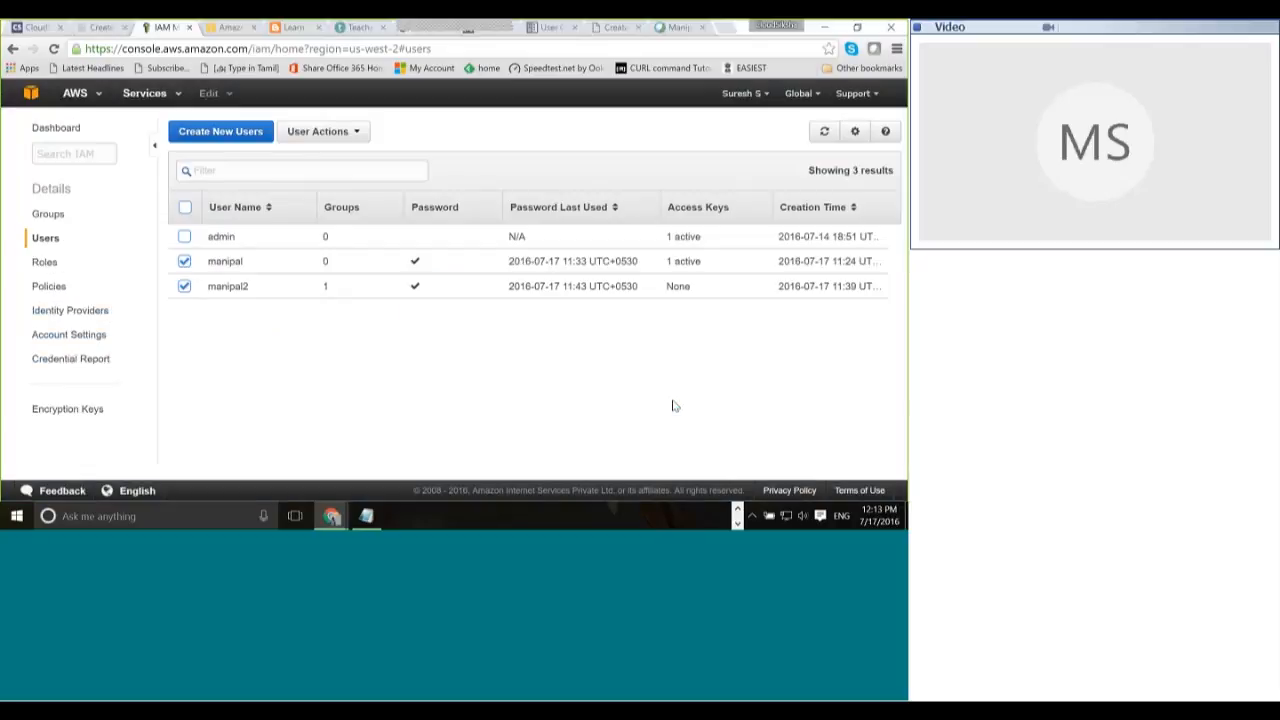
Step: Delete the IAM groups Managers and S3Group
click(48, 214)
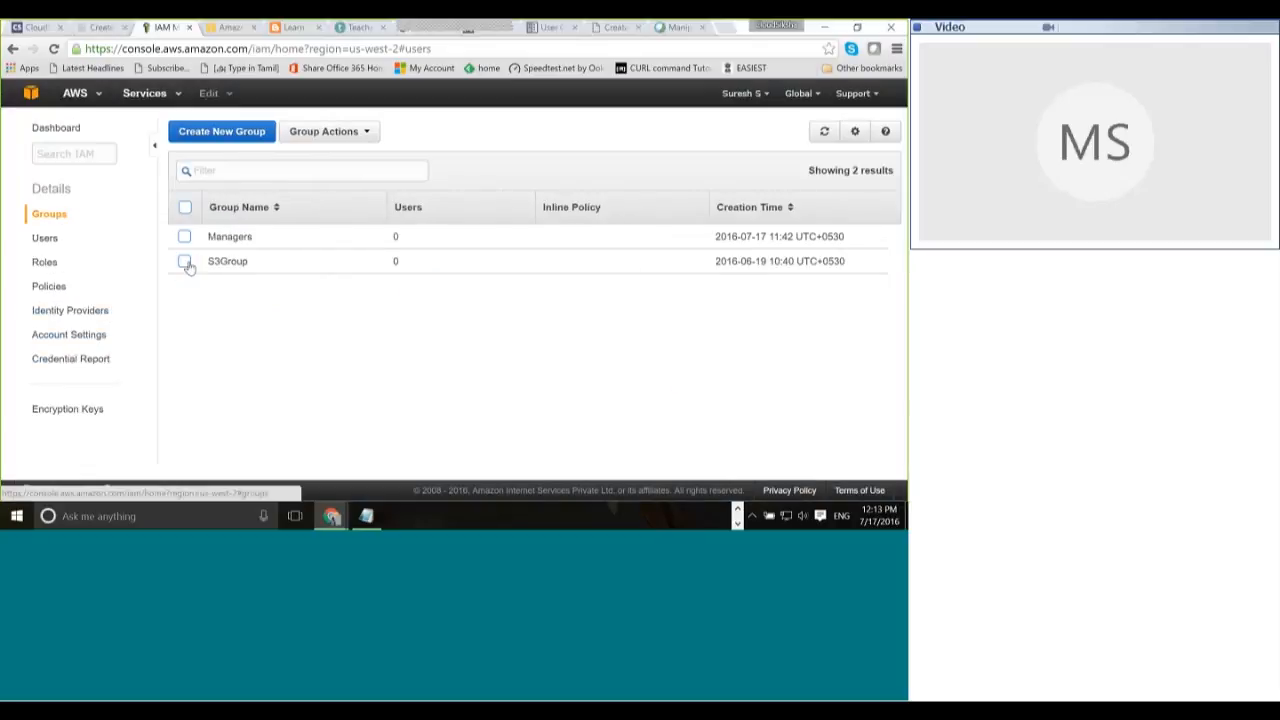
click(183, 262)
click(184, 236)
click(323, 131)
click(320, 180)
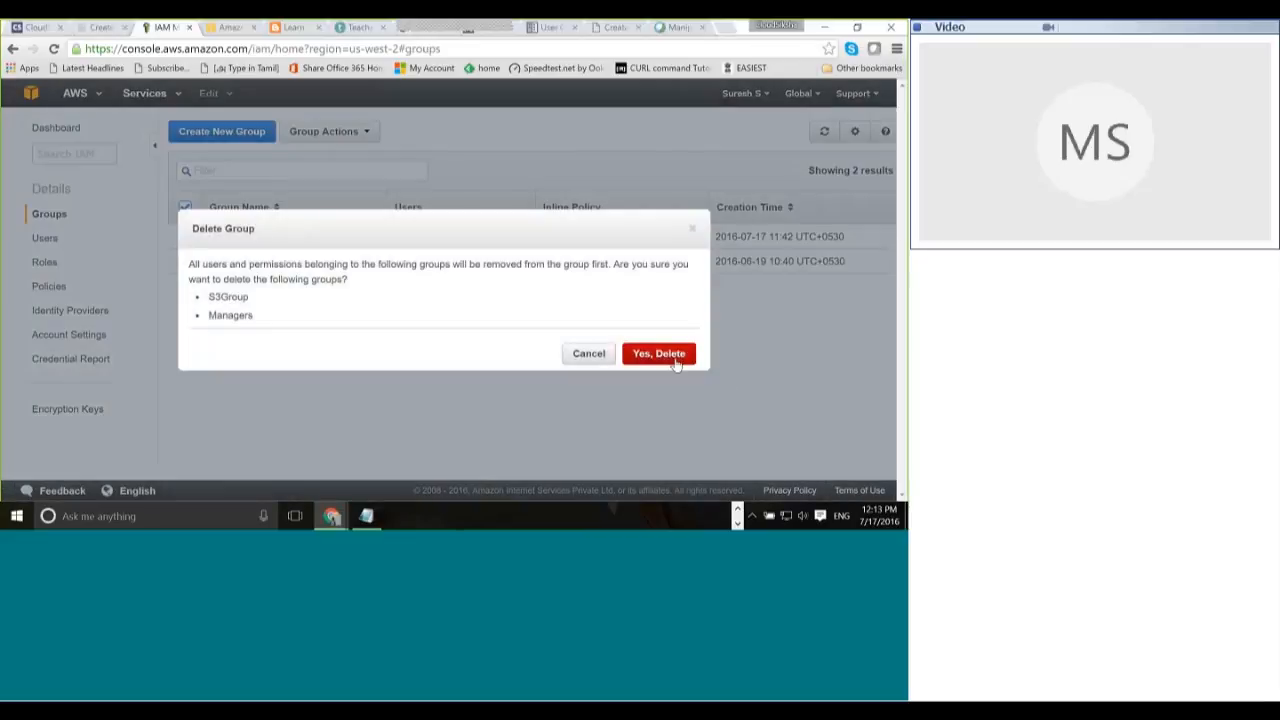
click(677, 363)
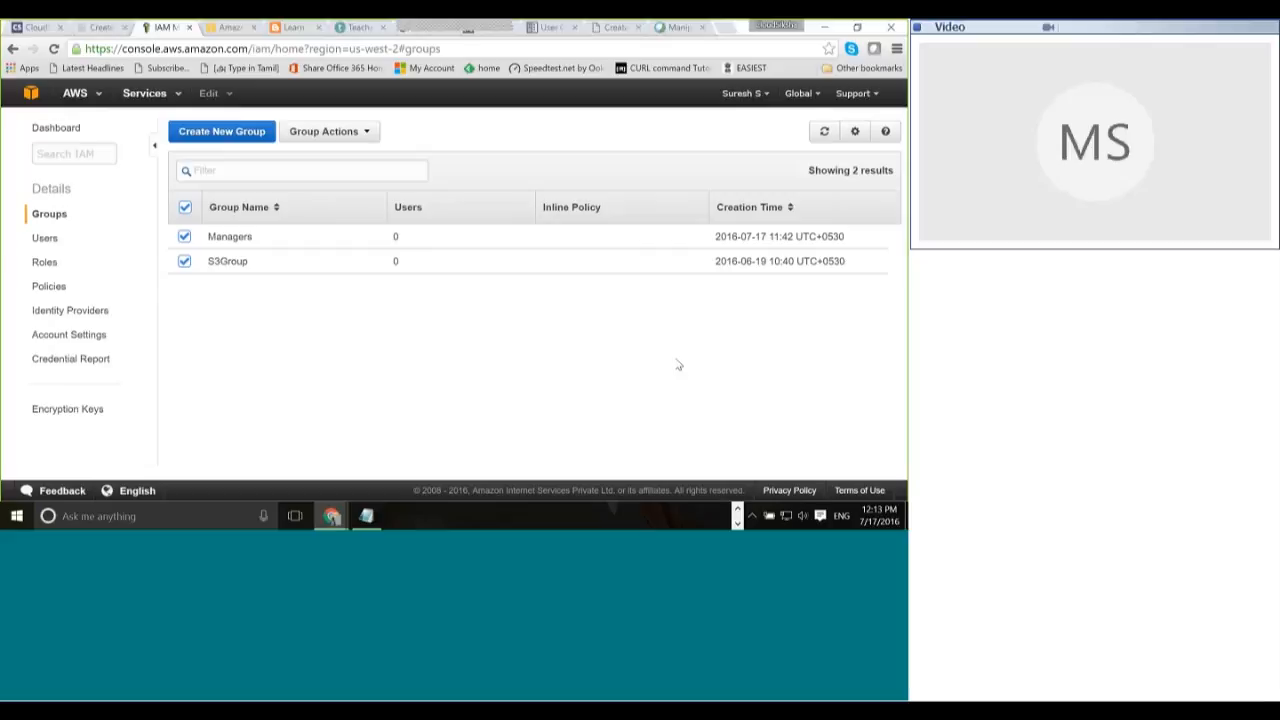
Step: Delete all IAM roles except lambda_basic_execution, including ManipalS3, S3Role and rds-monitoring-role
click(50, 264)
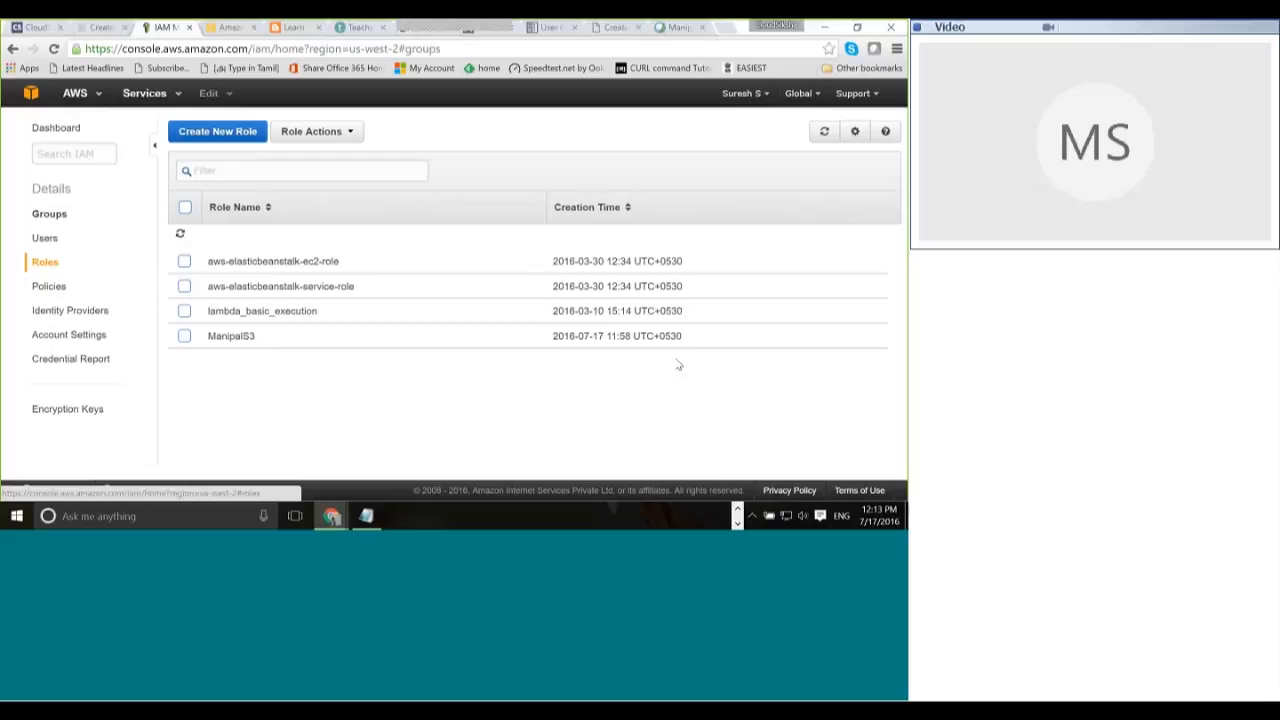
shift+click(184, 336)
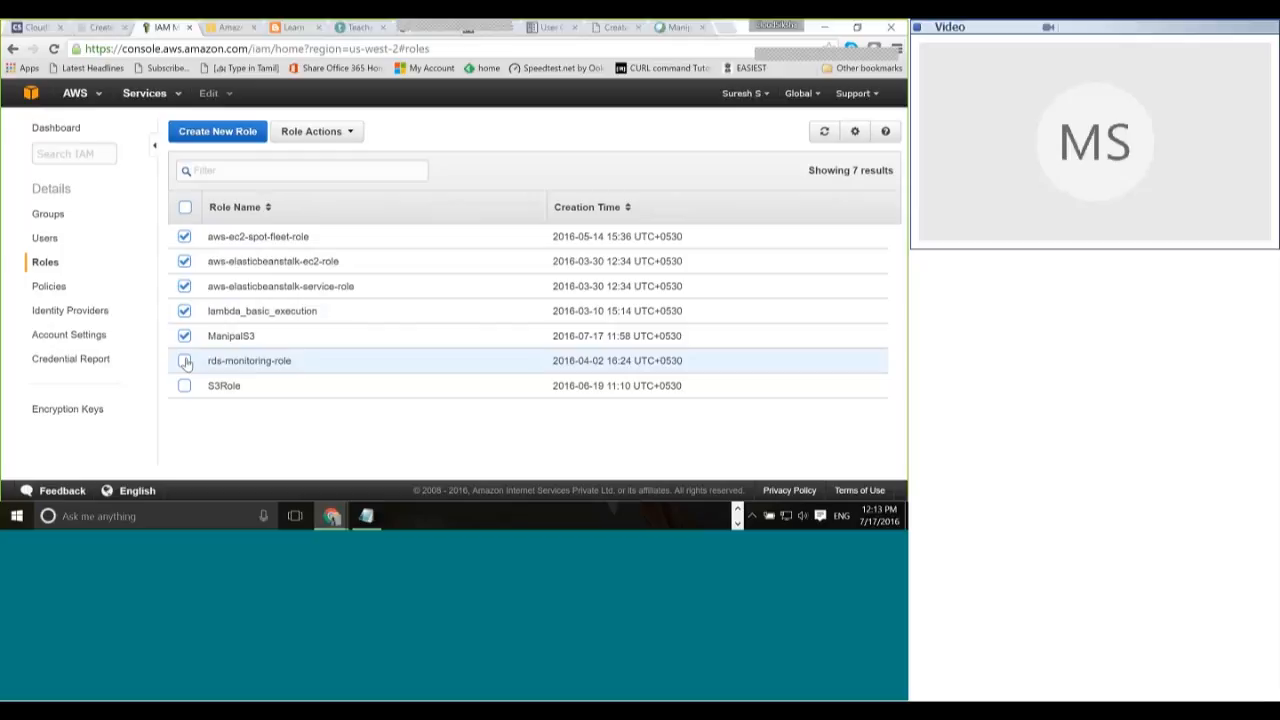
shift+click(184, 385)
click(443, 316)
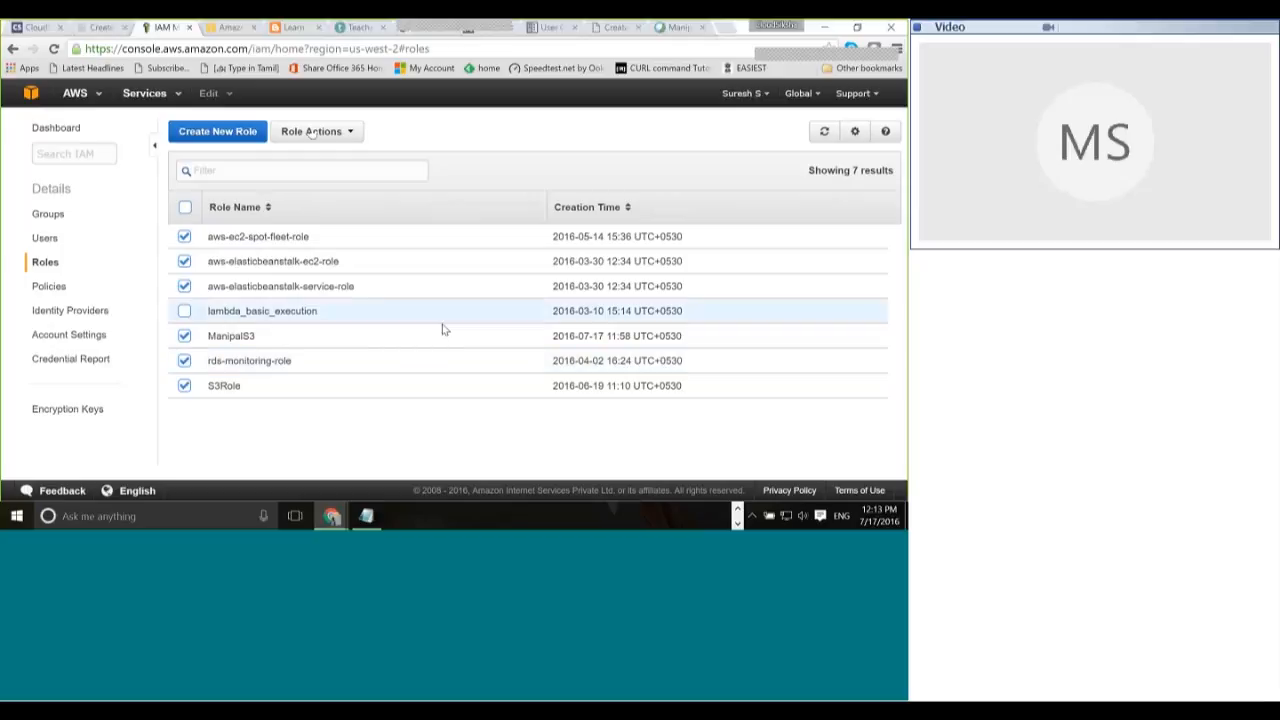
click(312, 133)
click(306, 157)
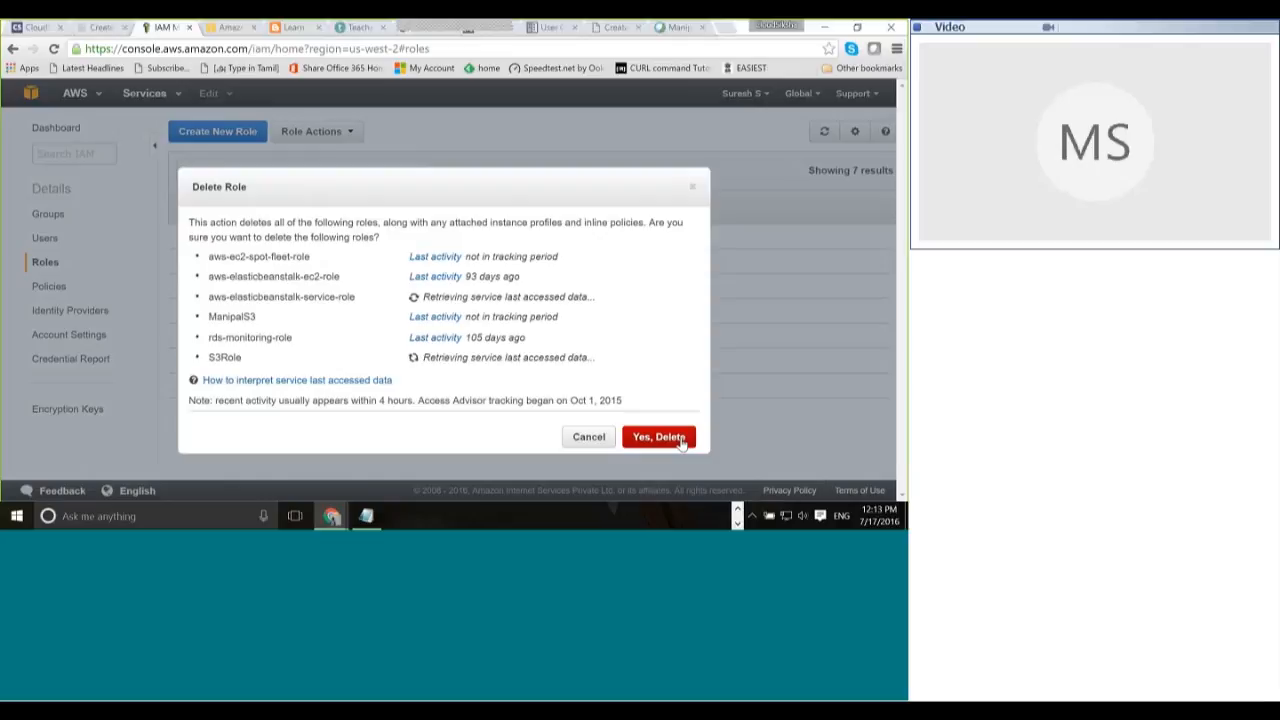
click(682, 443)
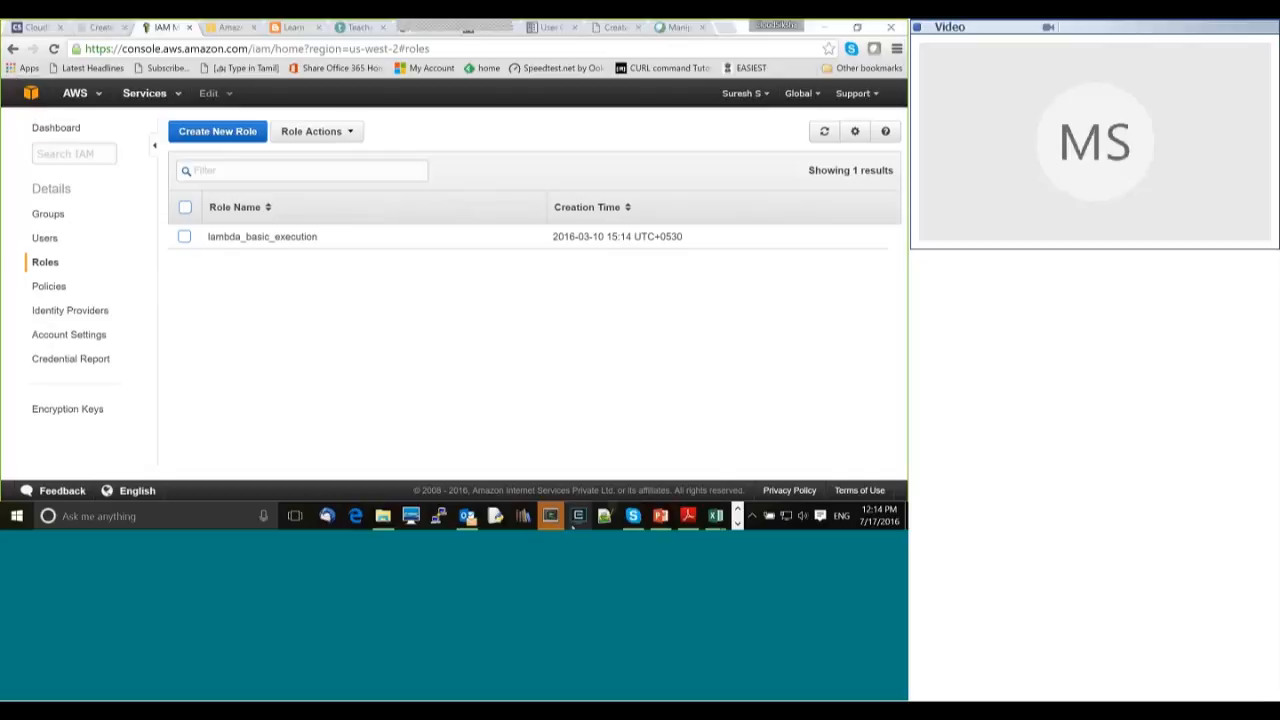
Step: Check the terminal session of the terminated instance, and switch to the Amazon CloudWatch slide in PowerPoint
click(577, 516)
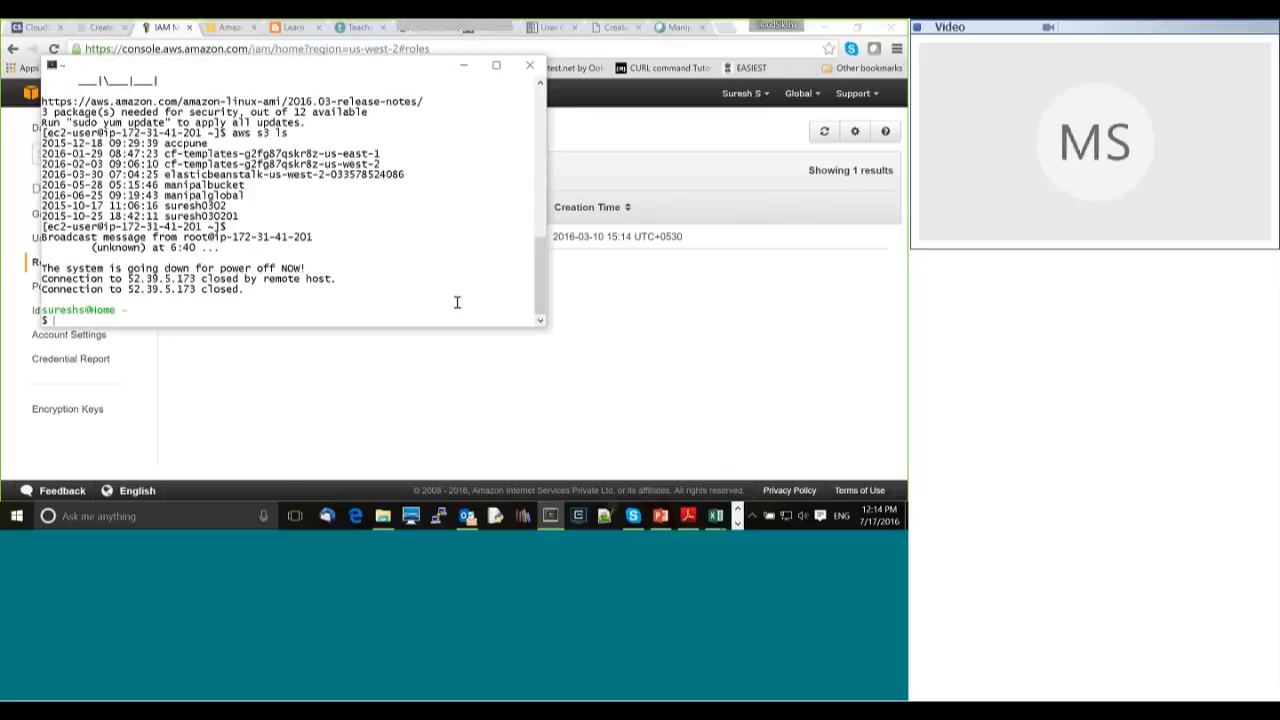
click(575, 162)
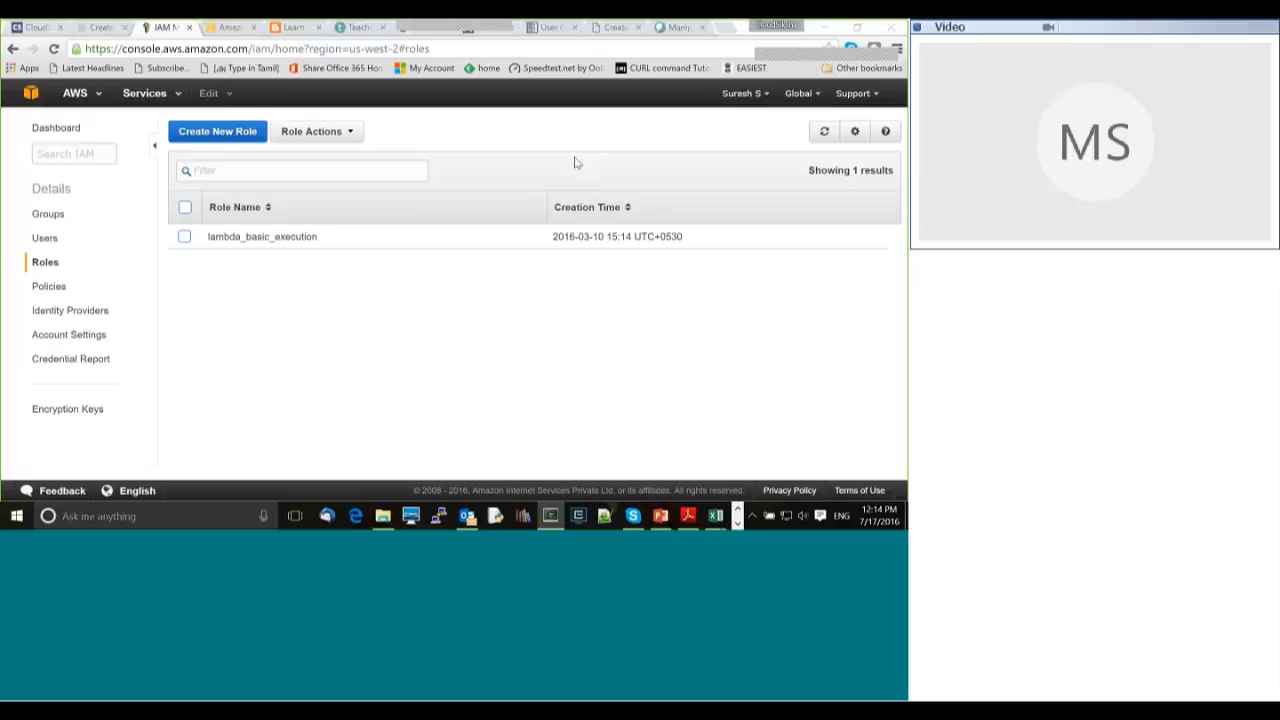
key(alt+Tab)
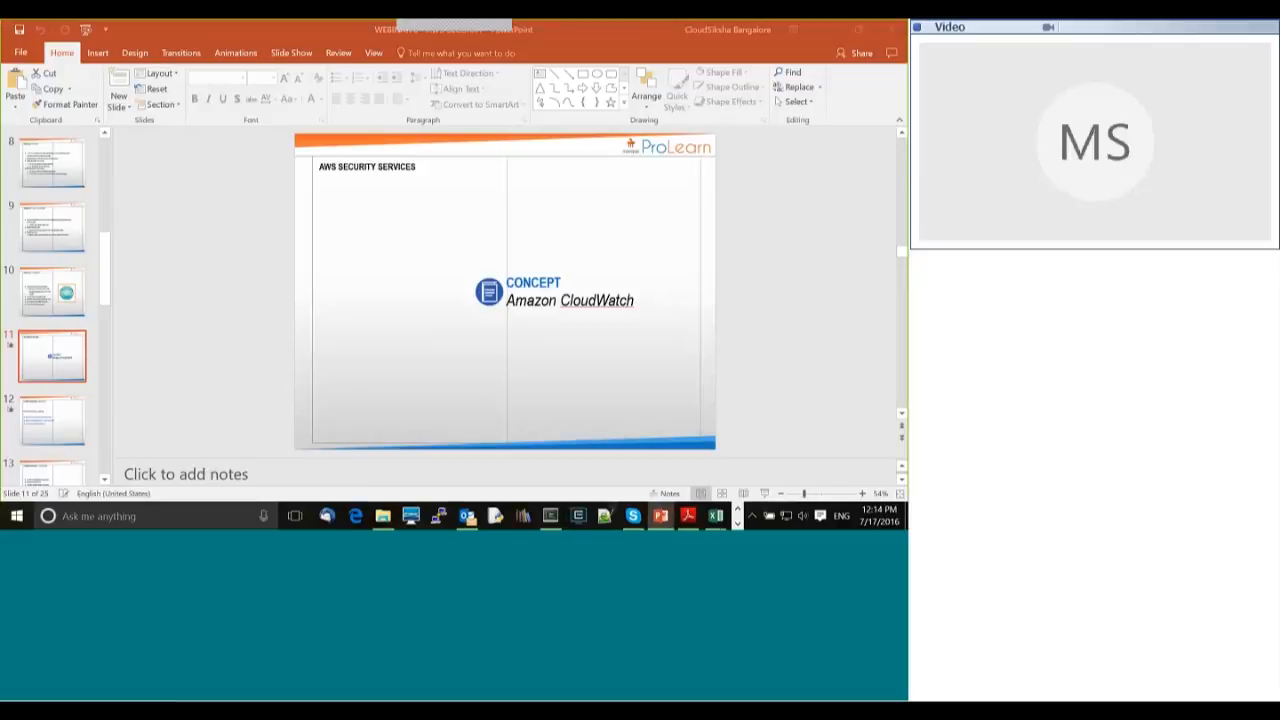
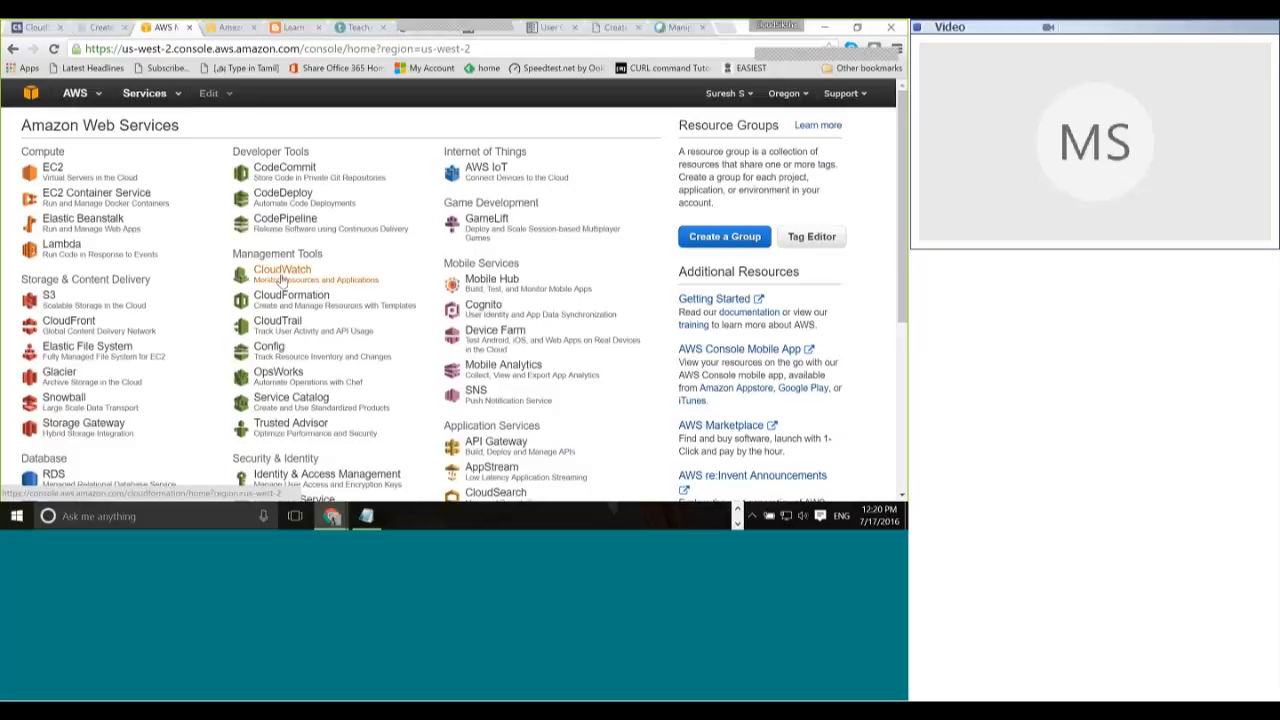
Step: Open CloudWatch from the AWS services home page, review its metric categories and list the EC2 per-instance metrics
click(291, 276)
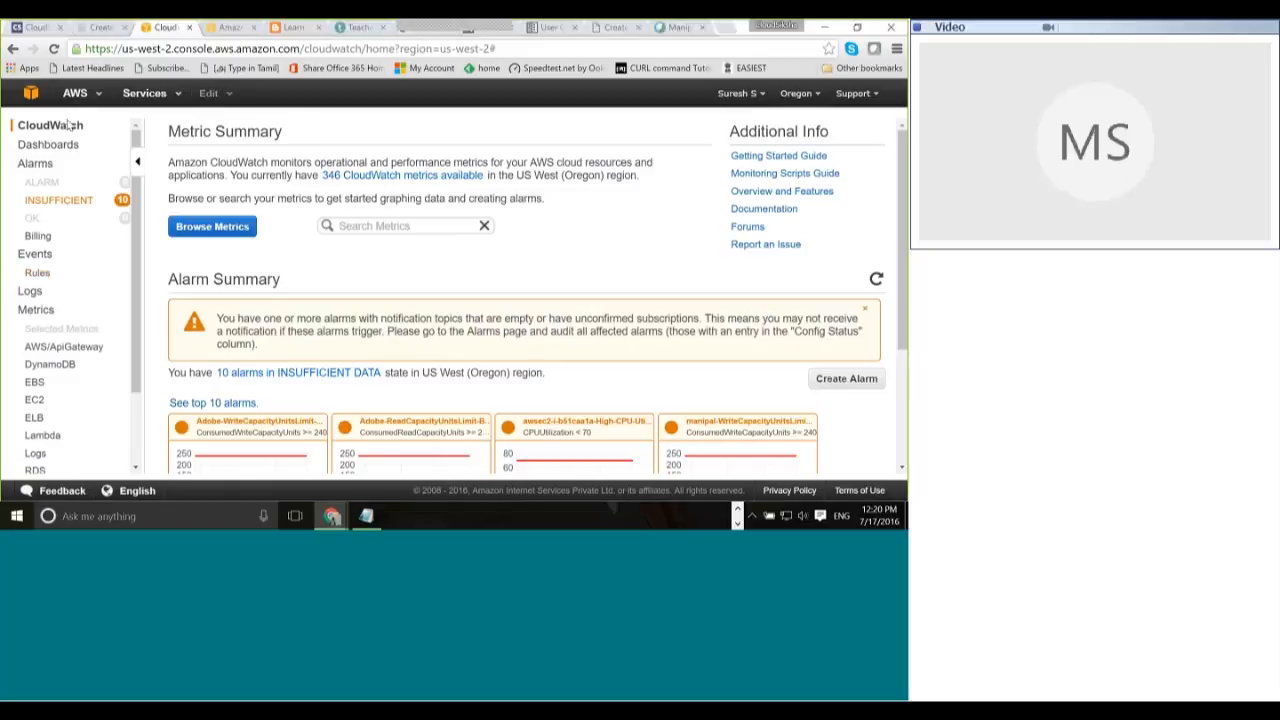
scroll(76, 265, down, 2)
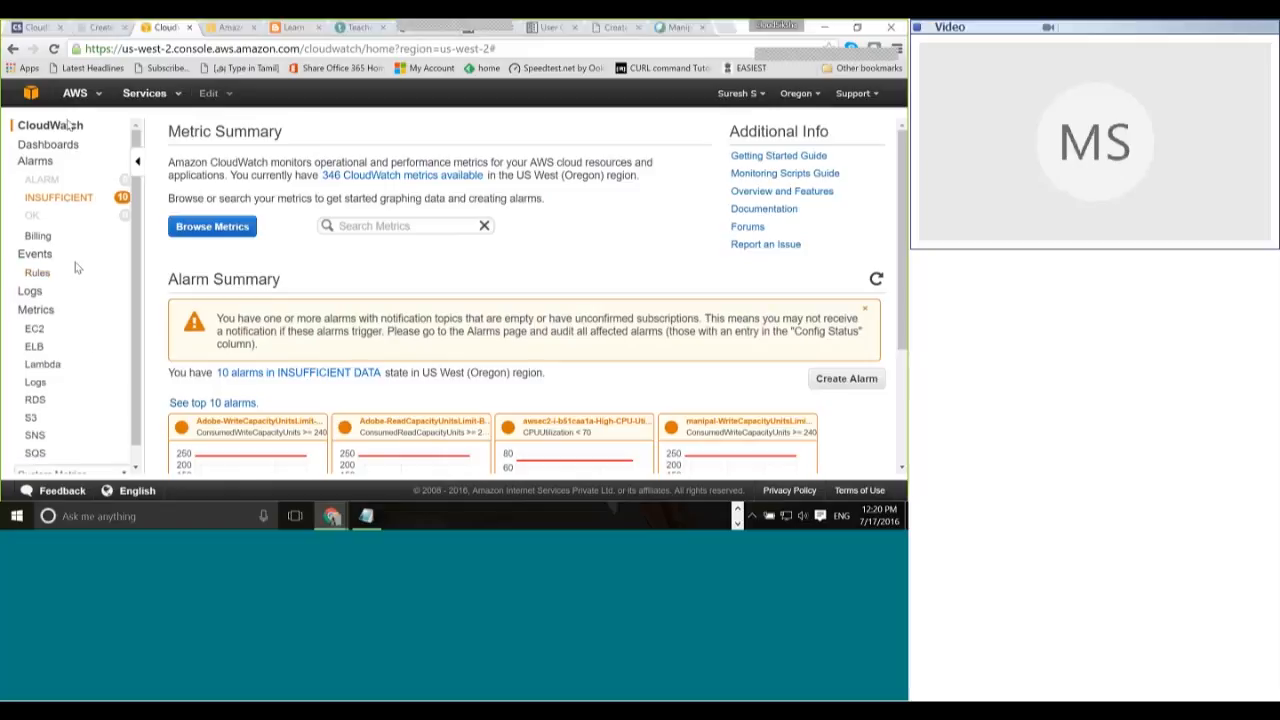
scroll(76, 265, up, 3)
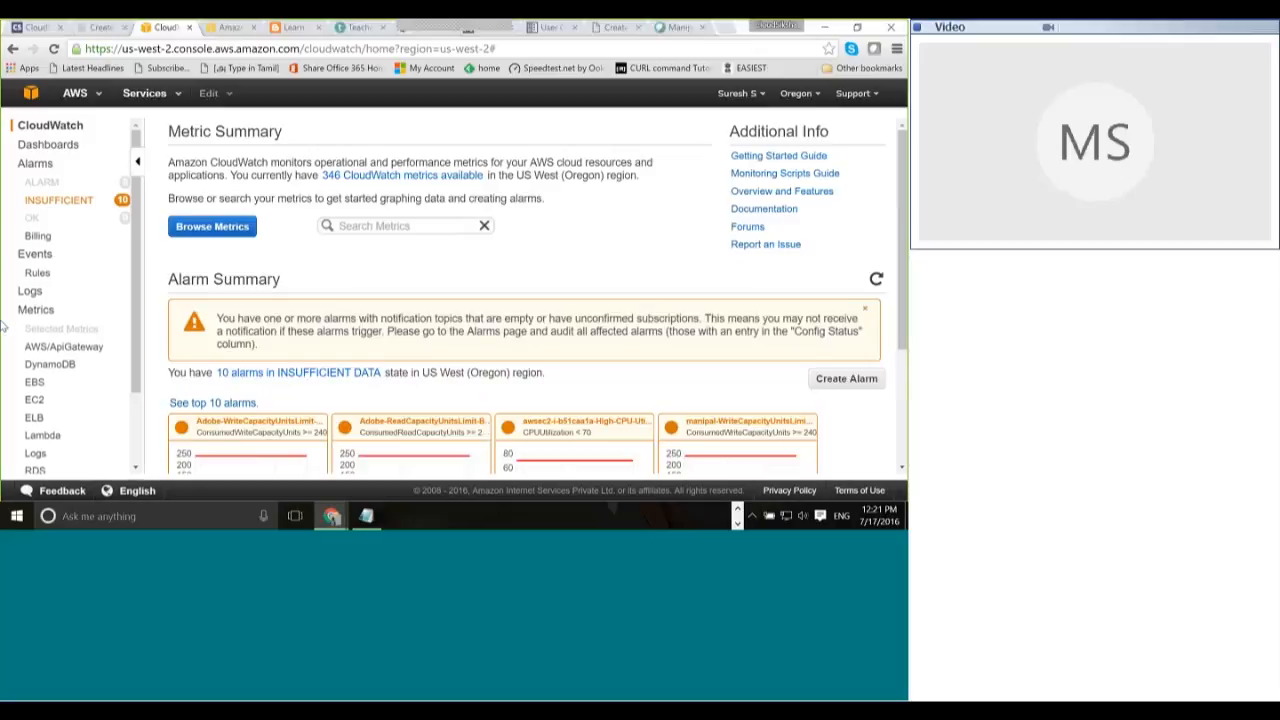
scroll(73, 400, down, 1)
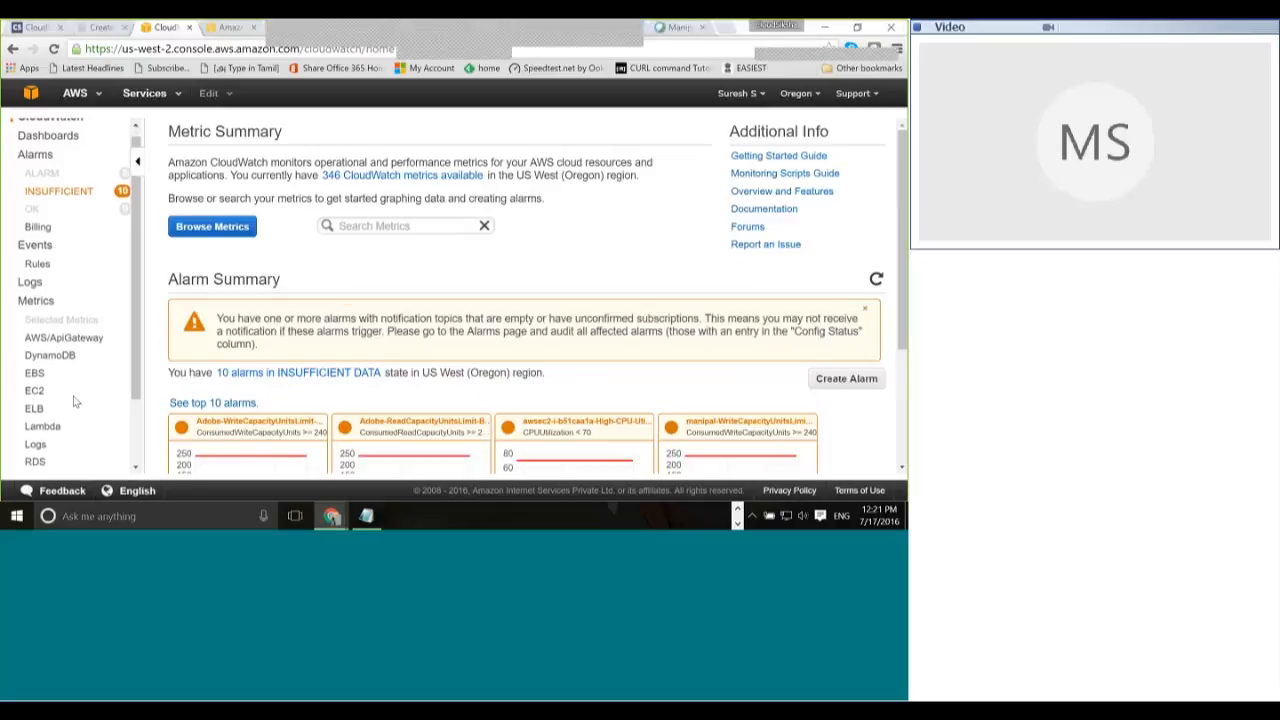
scroll(73, 400, down, 2)
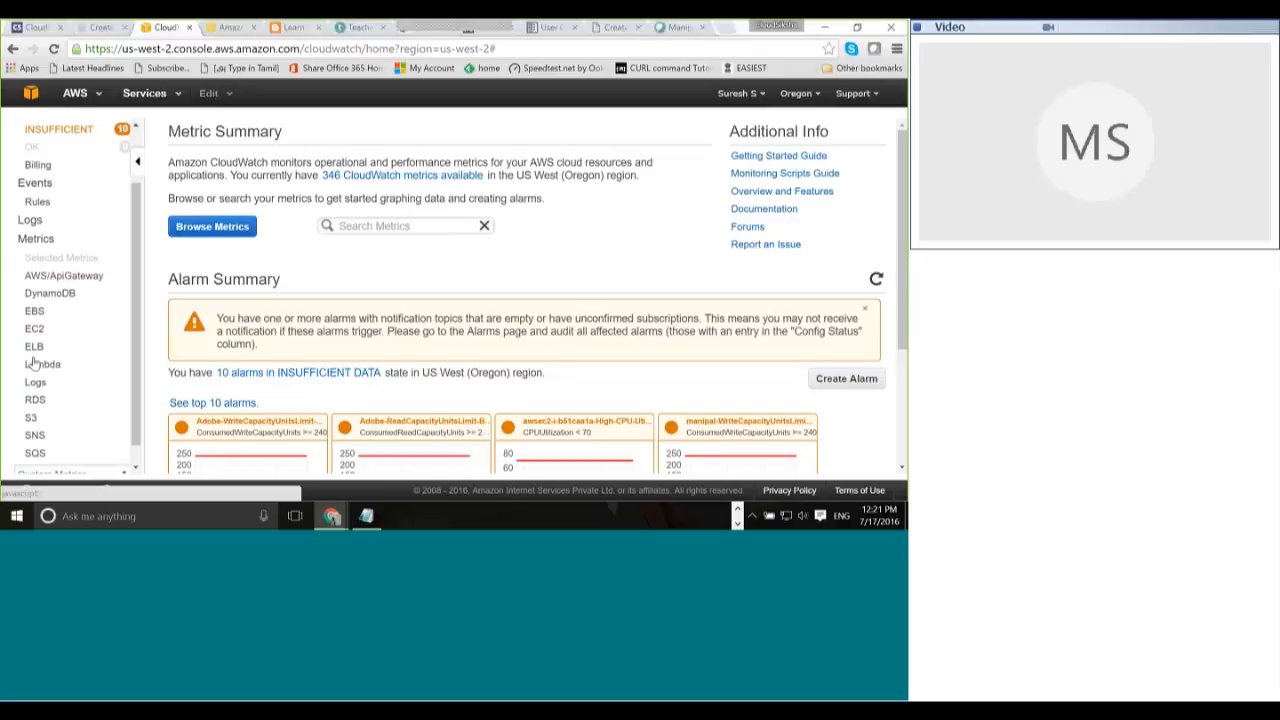
scroll(80, 383, down, 1)
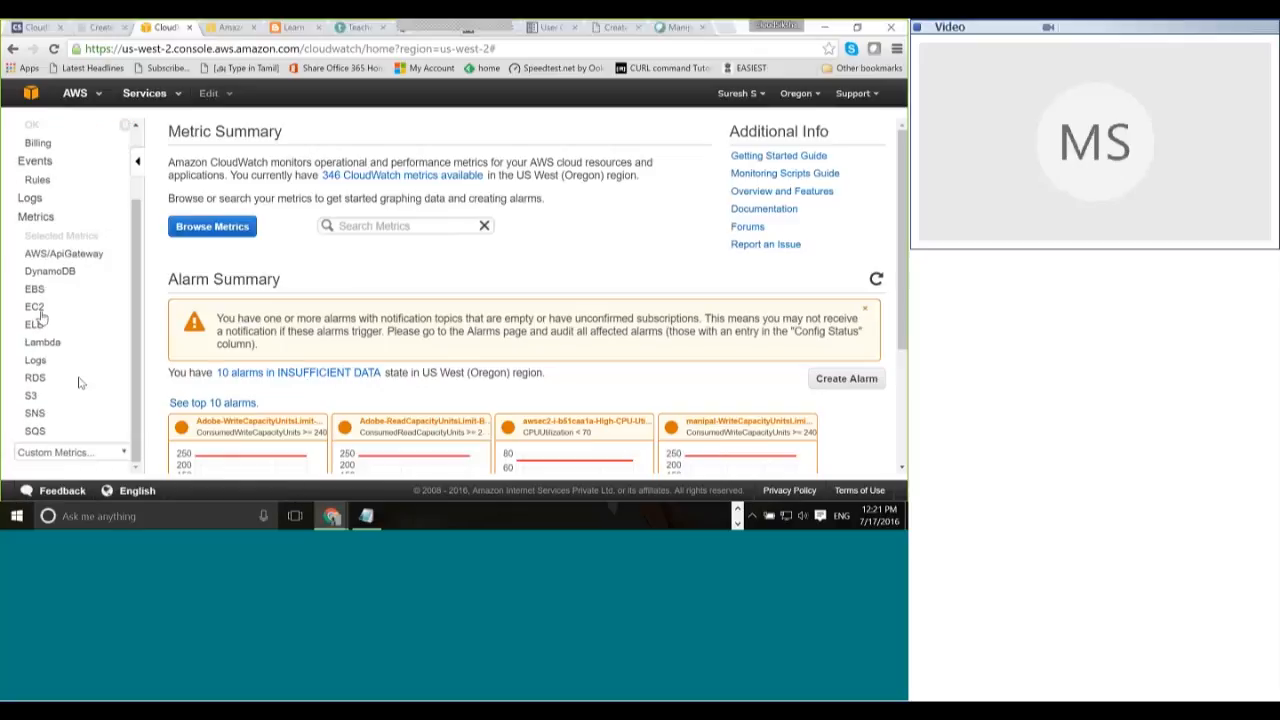
click(36, 307)
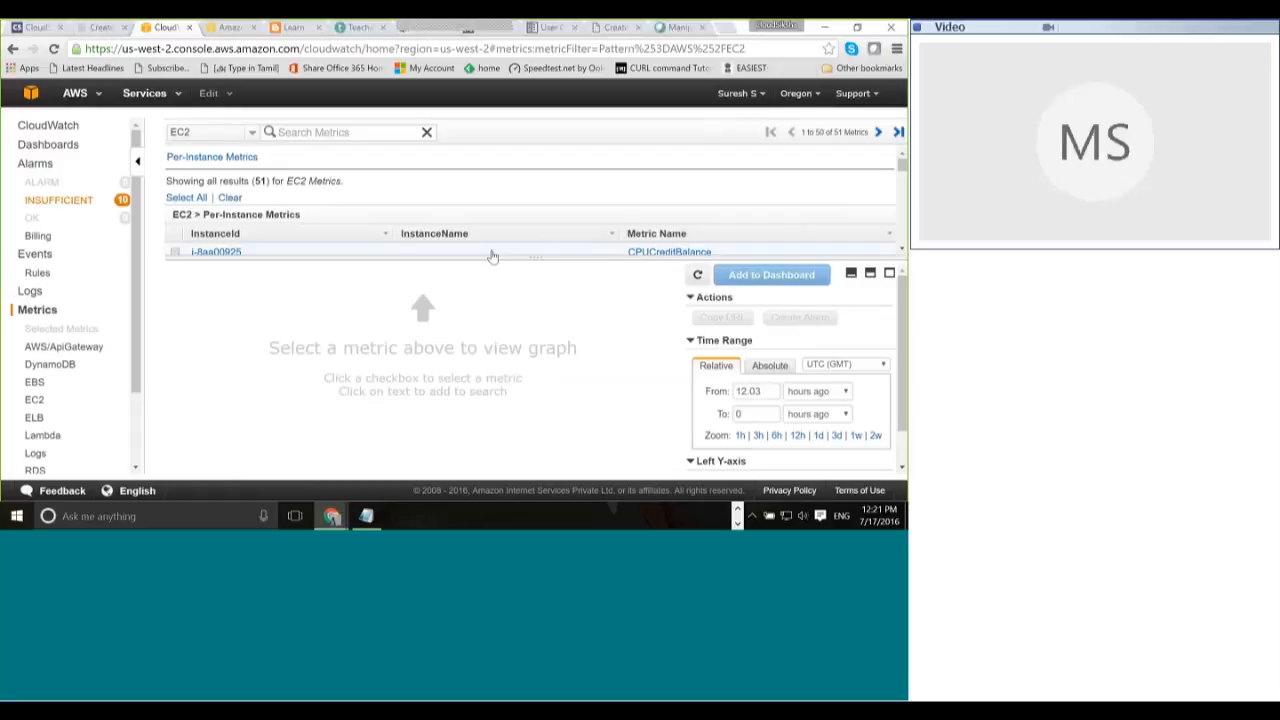
Step: Enlarge the metrics list and examine the EC2 per-instance metrics available for each instance
drag(476, 270, 455, 488)
scroll(420, 340, down, 2)
scroll(420, 340, down, 5)
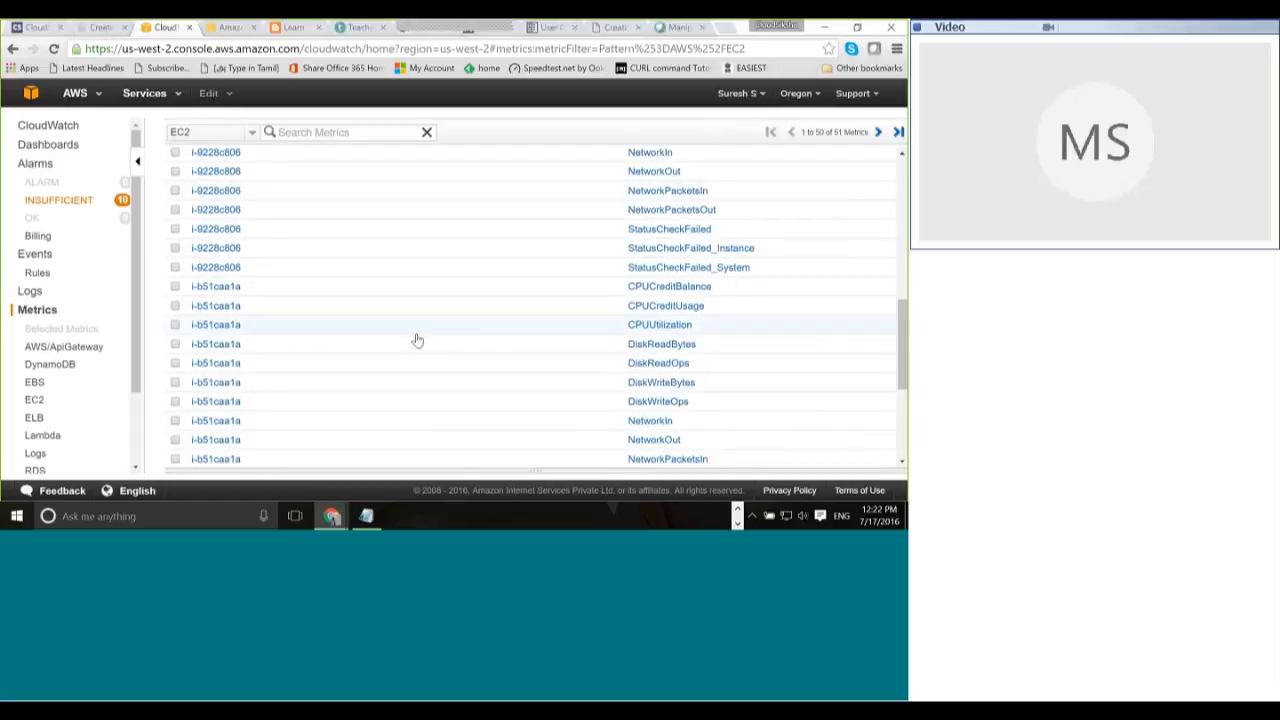
scroll(418, 355, up, 8)
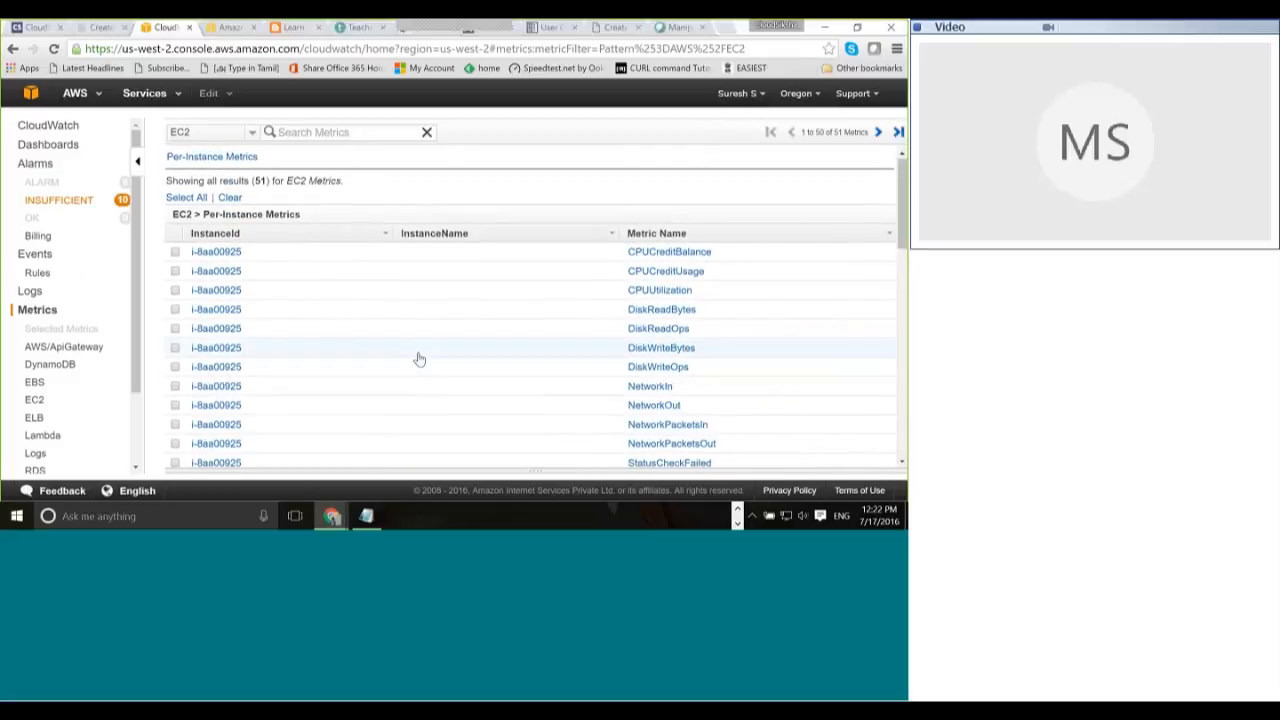
scroll(420, 359, down, 8)
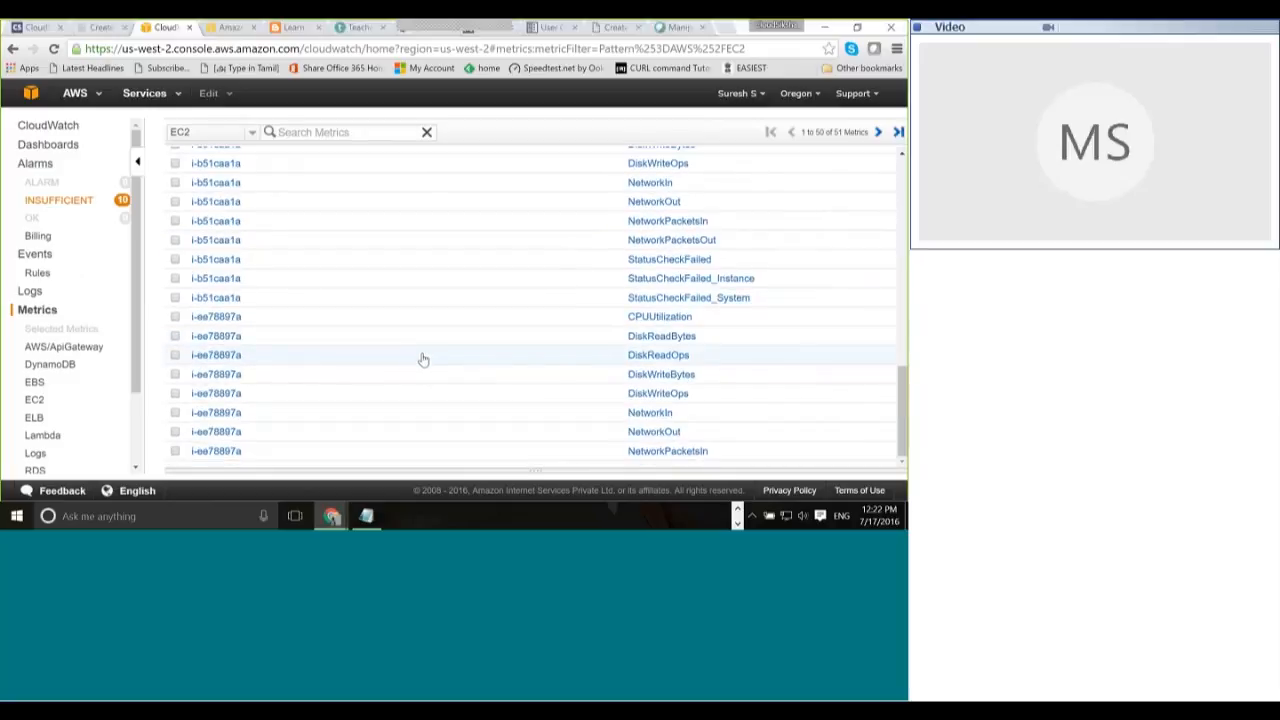
scroll(423, 359, up, 8)
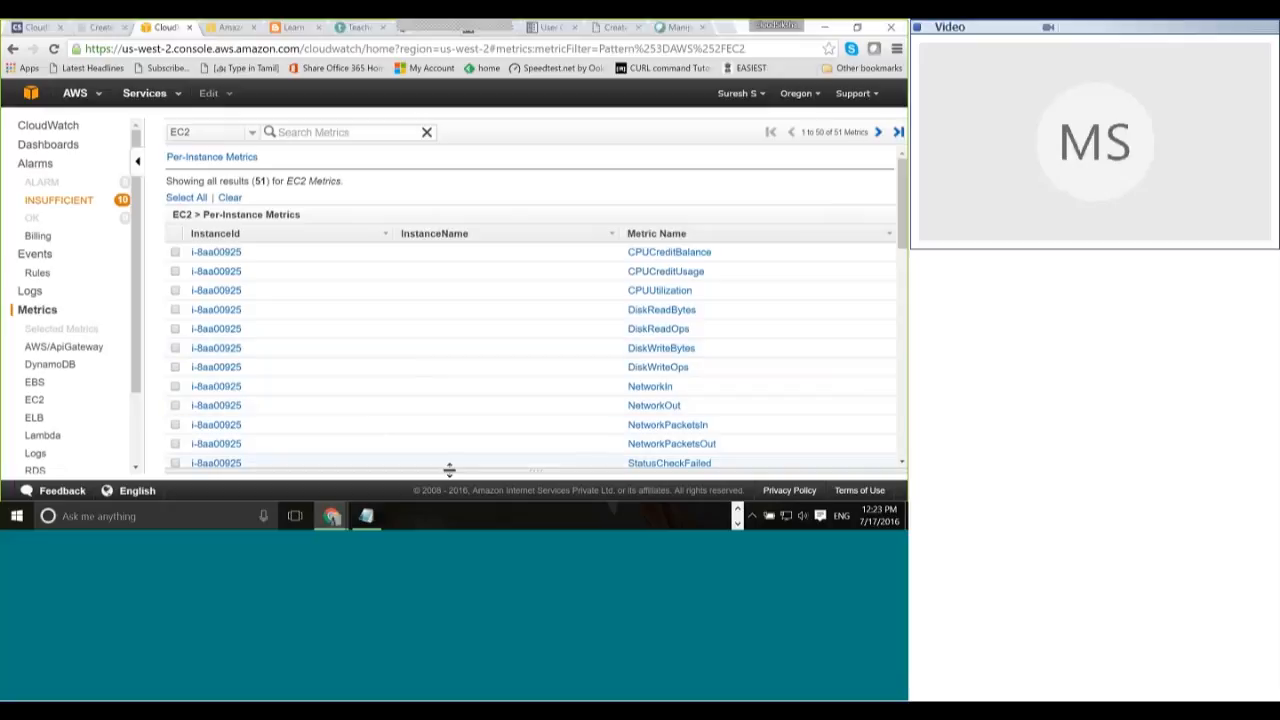
Step: Shrink the metrics list to reveal the graph area; select and deselect CPUUtilization of instance i-8aa00925
drag(449, 469, 423, 330)
scroll(432, 246, down, 2)
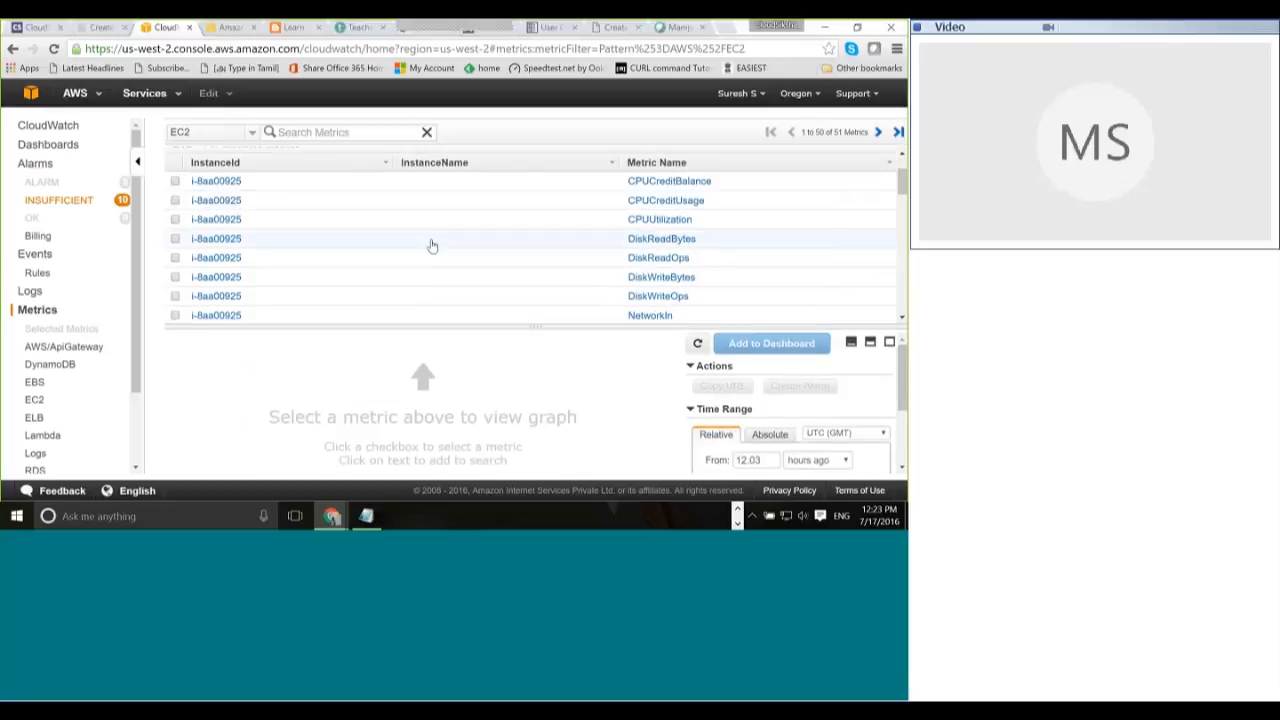
click(175, 220)
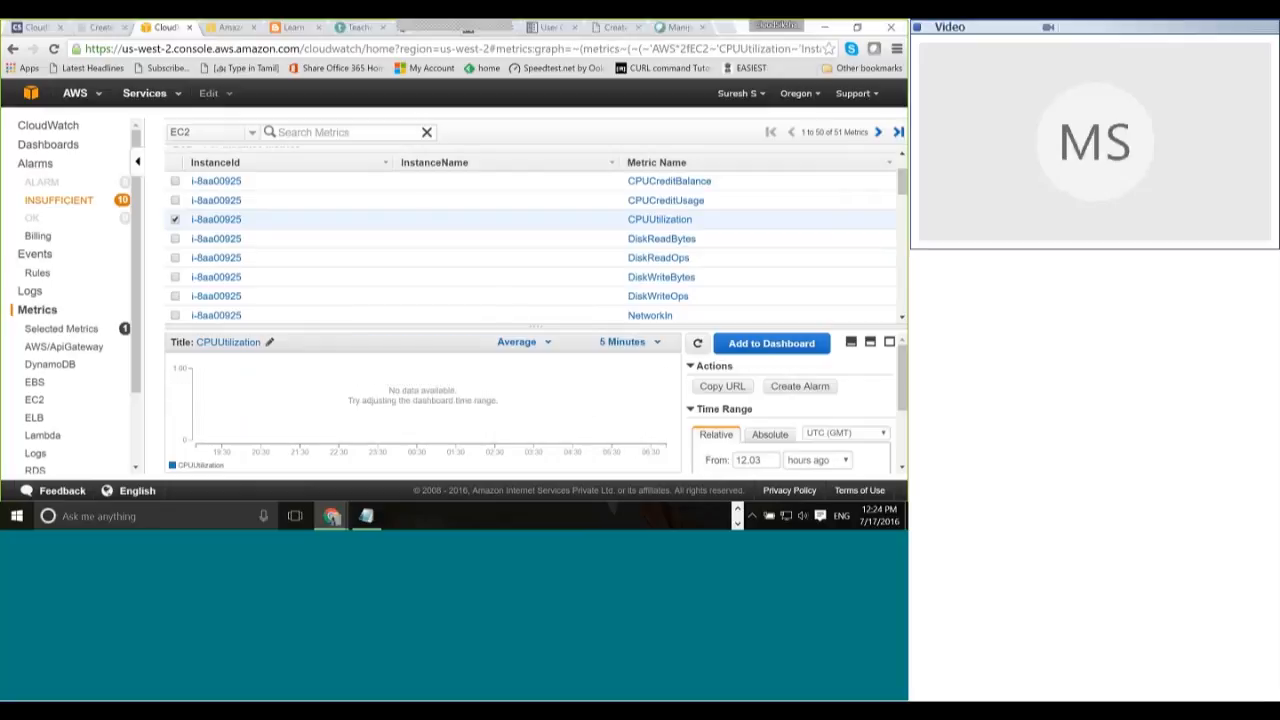
click(176, 220)
Step: Add the CPUUtilization metrics of instances i-9228c806 and i-b51caa1a to the graph
scroll(308, 230, down, 1)
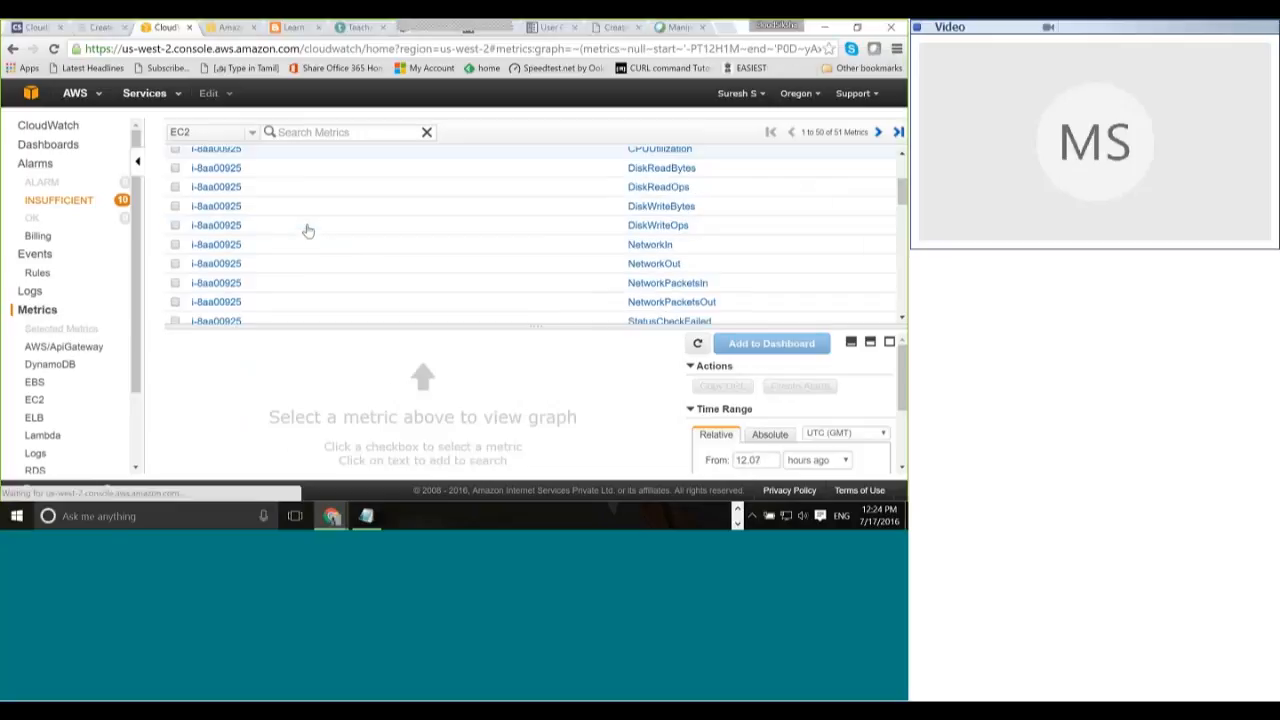
scroll(308, 230, down, 3)
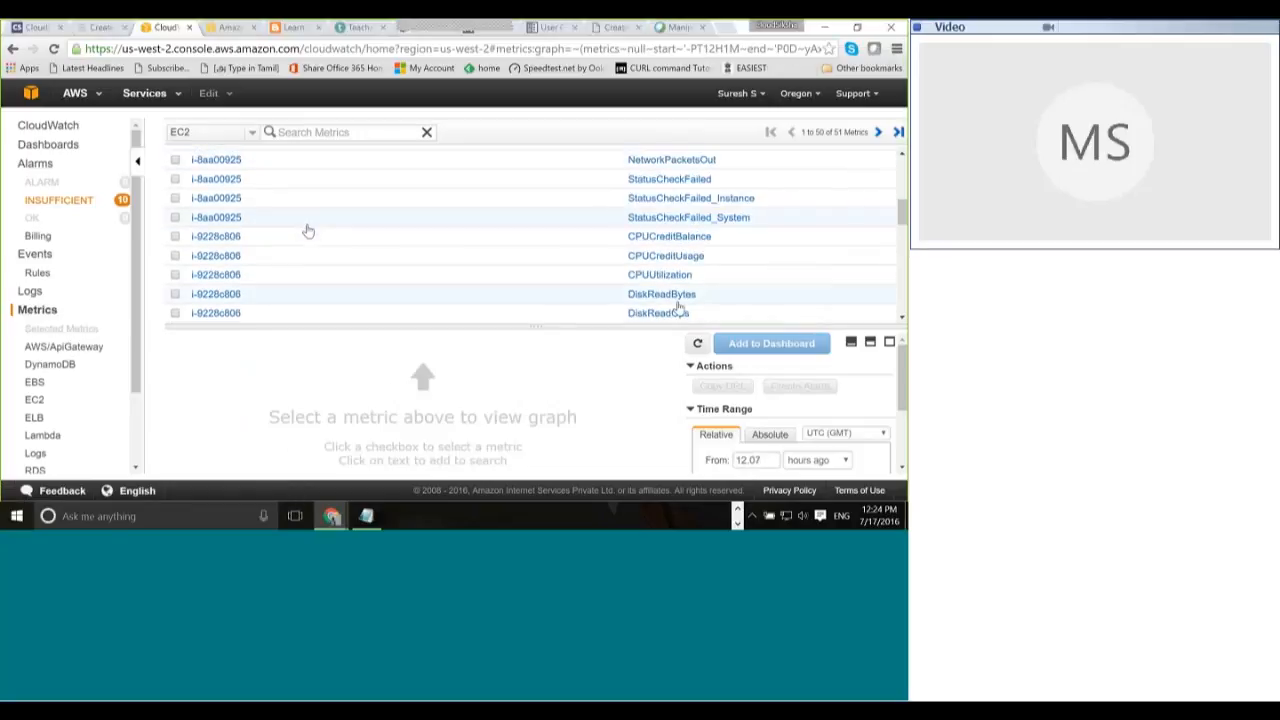
click(176, 275)
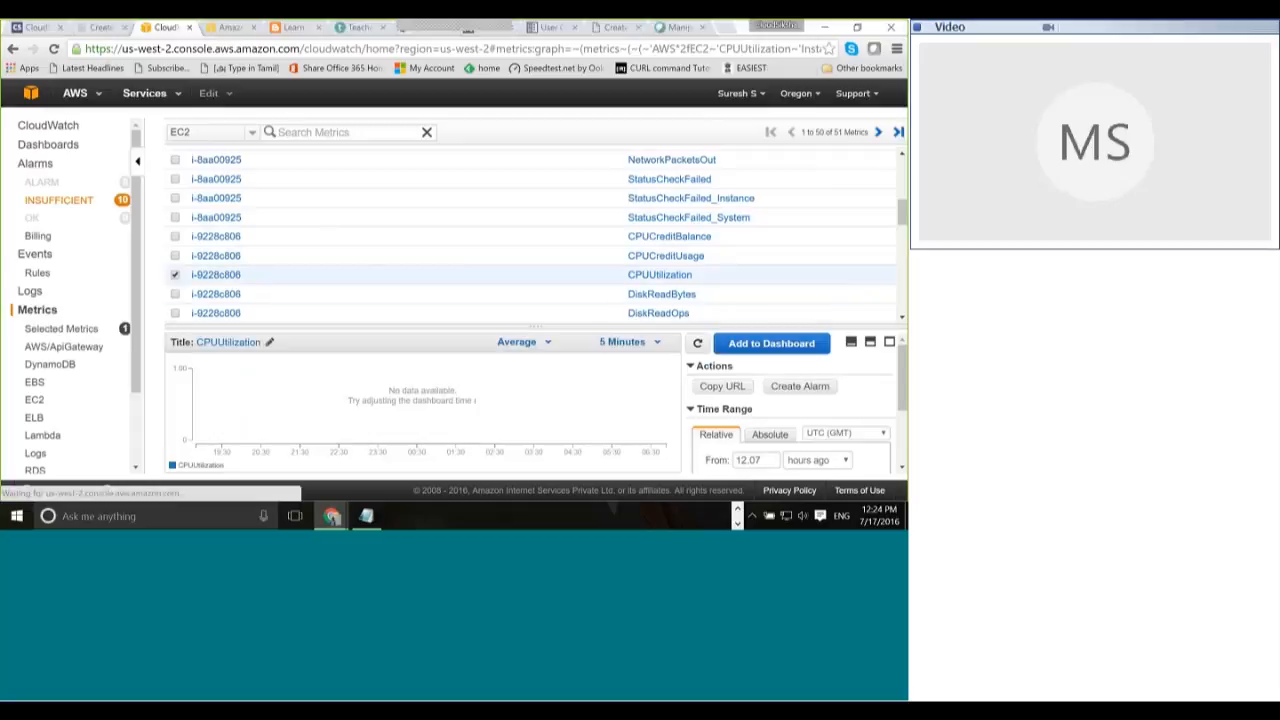
scroll(514, 211, down, 3)
scroll(517, 211, down, 3)
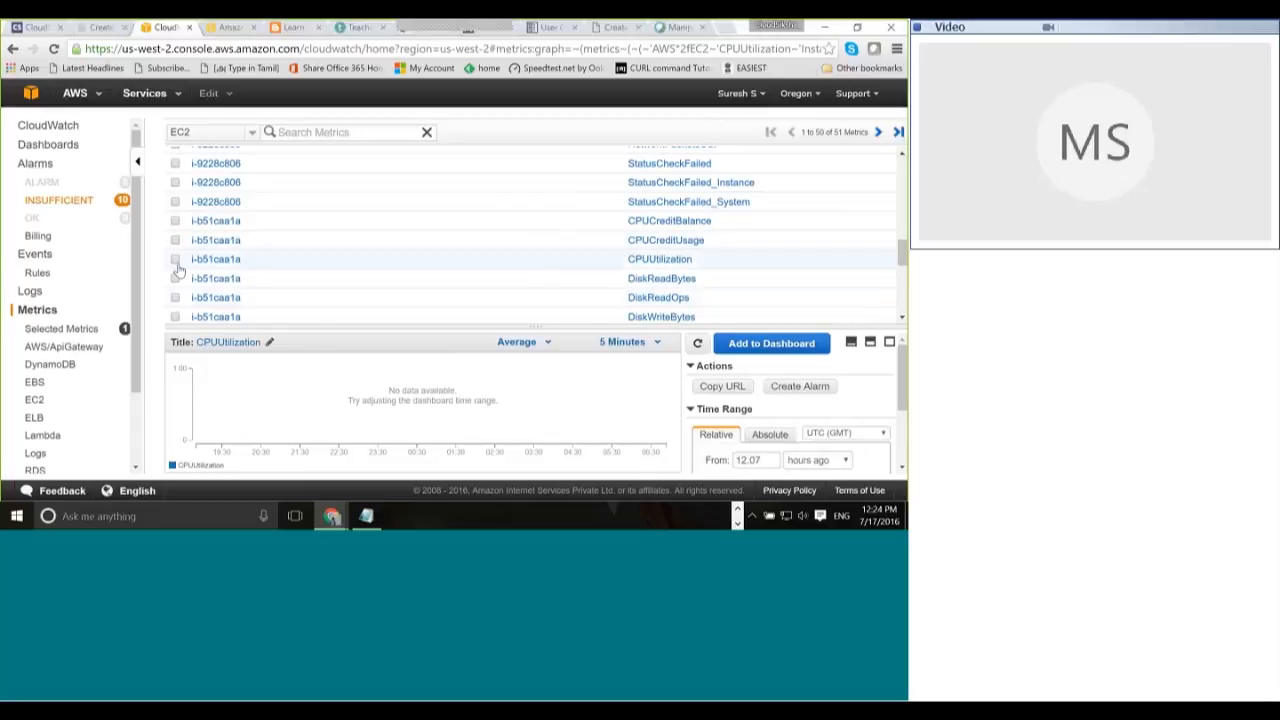
click(176, 260)
Step: Add the NetworkOut and NetworkIn metrics of instance i-ee78897a to the graph
scroll(471, 226, down, 3)
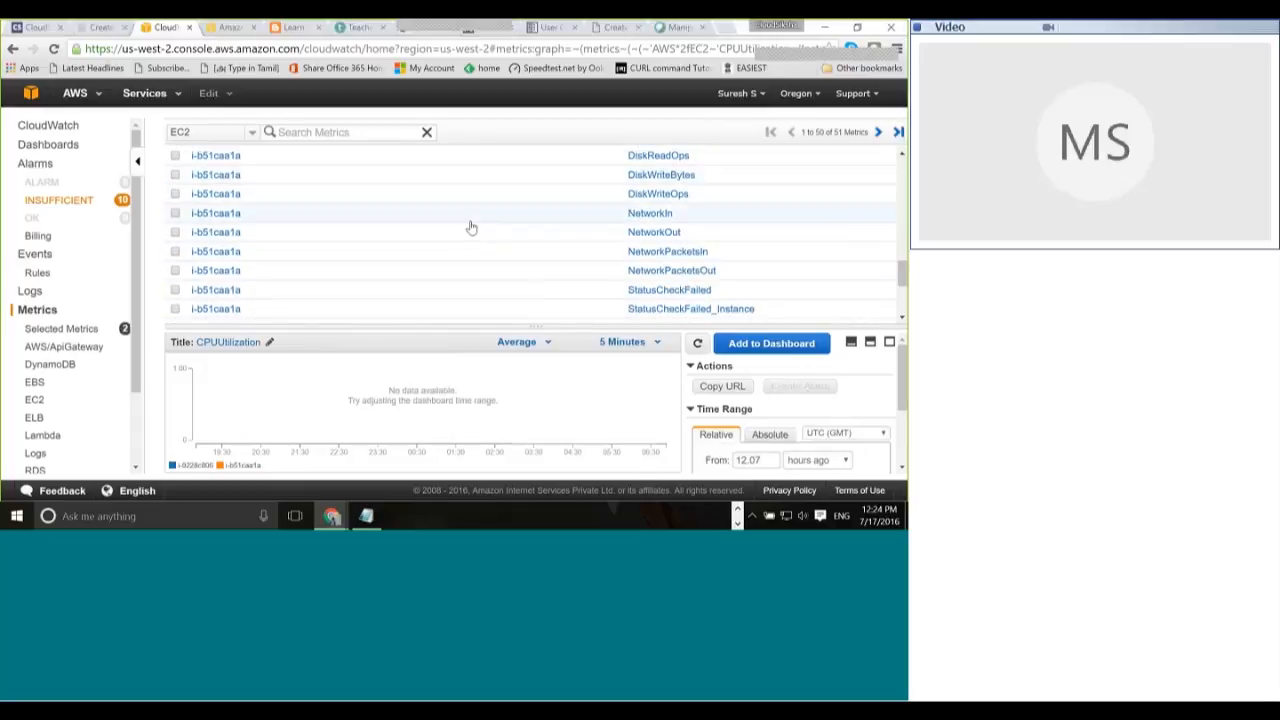
scroll(471, 226, down, 3)
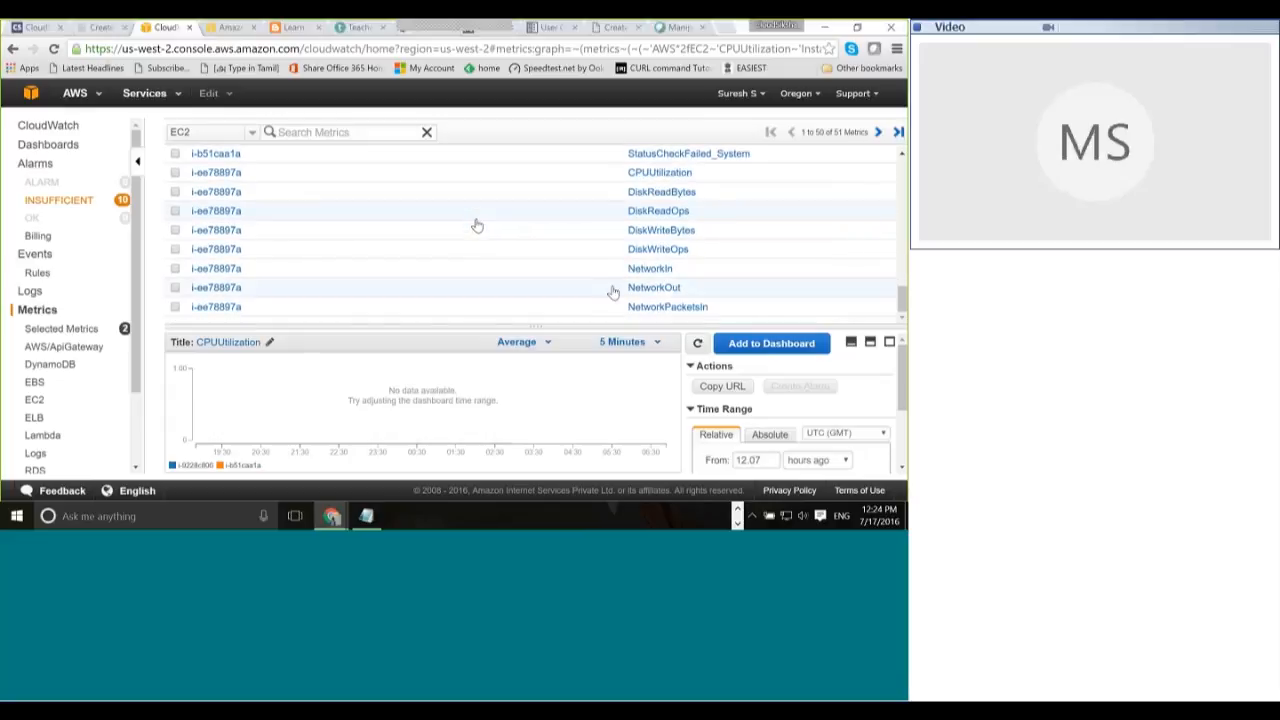
click(175, 288)
click(177, 269)
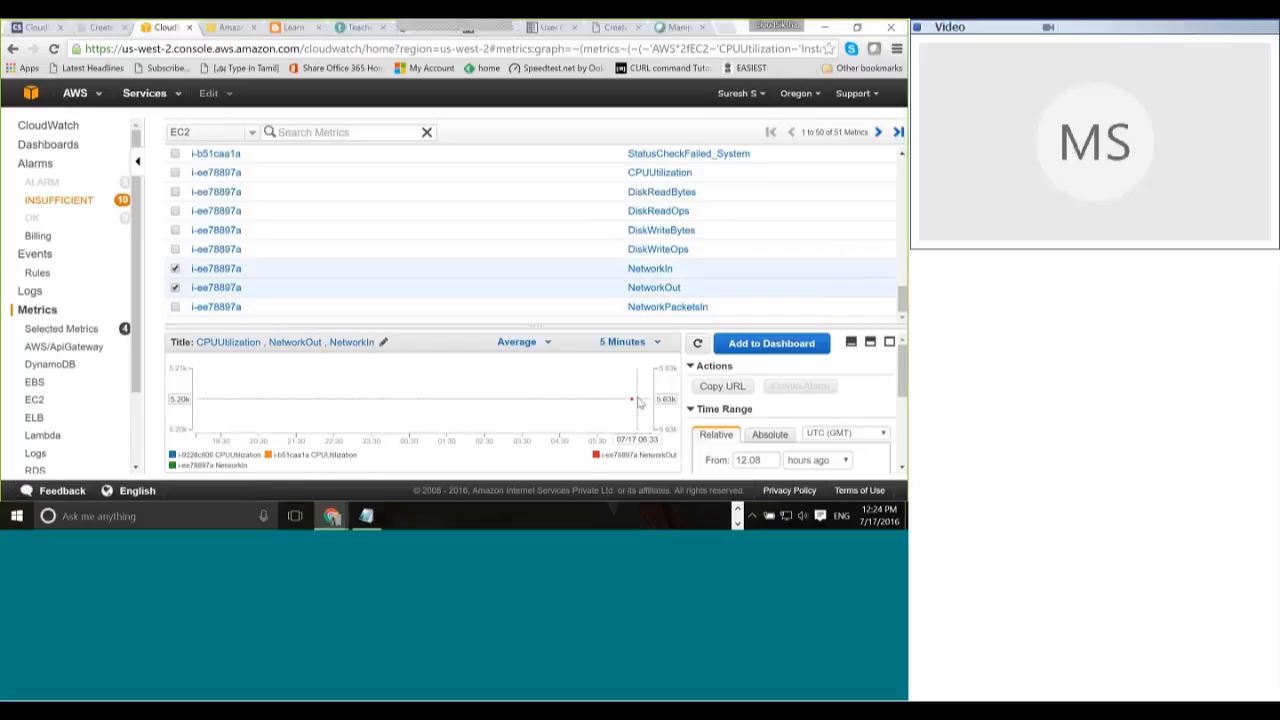
Step: In the S3 storage metrics, select both metrics of the last listed bucket and manipalglobal's ReducedRedundancyStorage BucketSizeBytes
drag(137, 375, 150, 452)
click(32, 399)
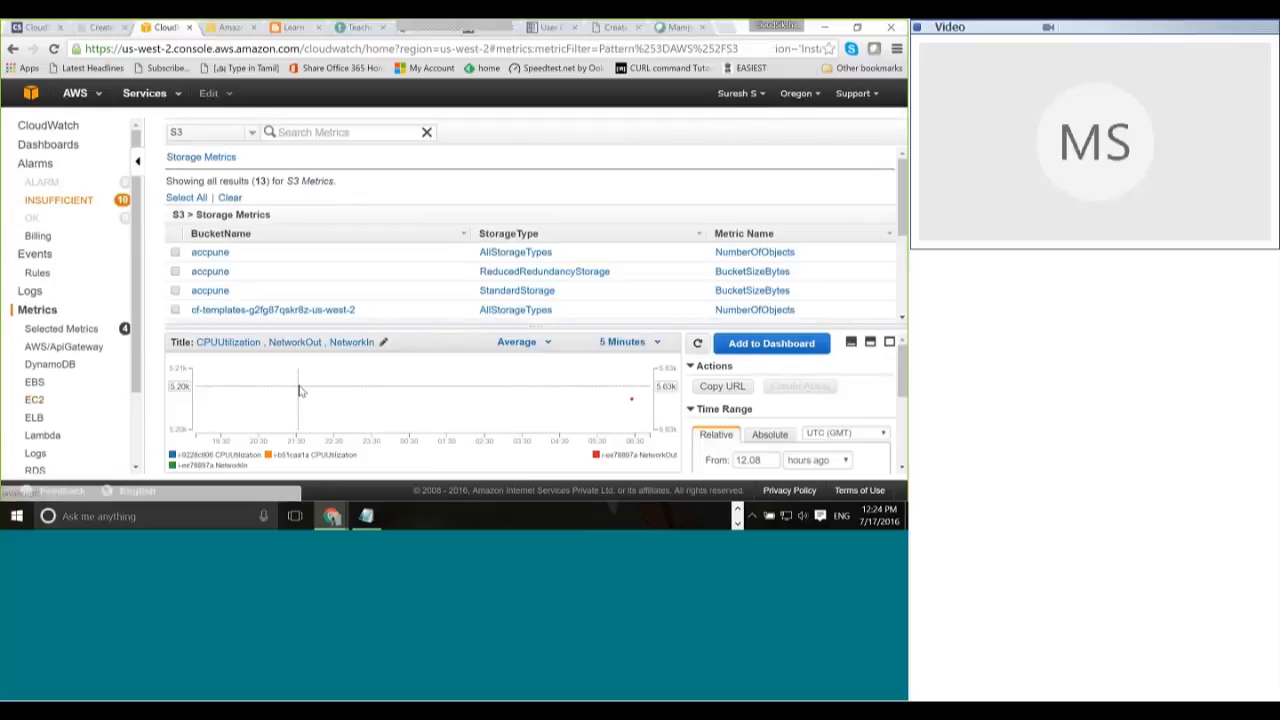
drag(904, 211, 905, 283)
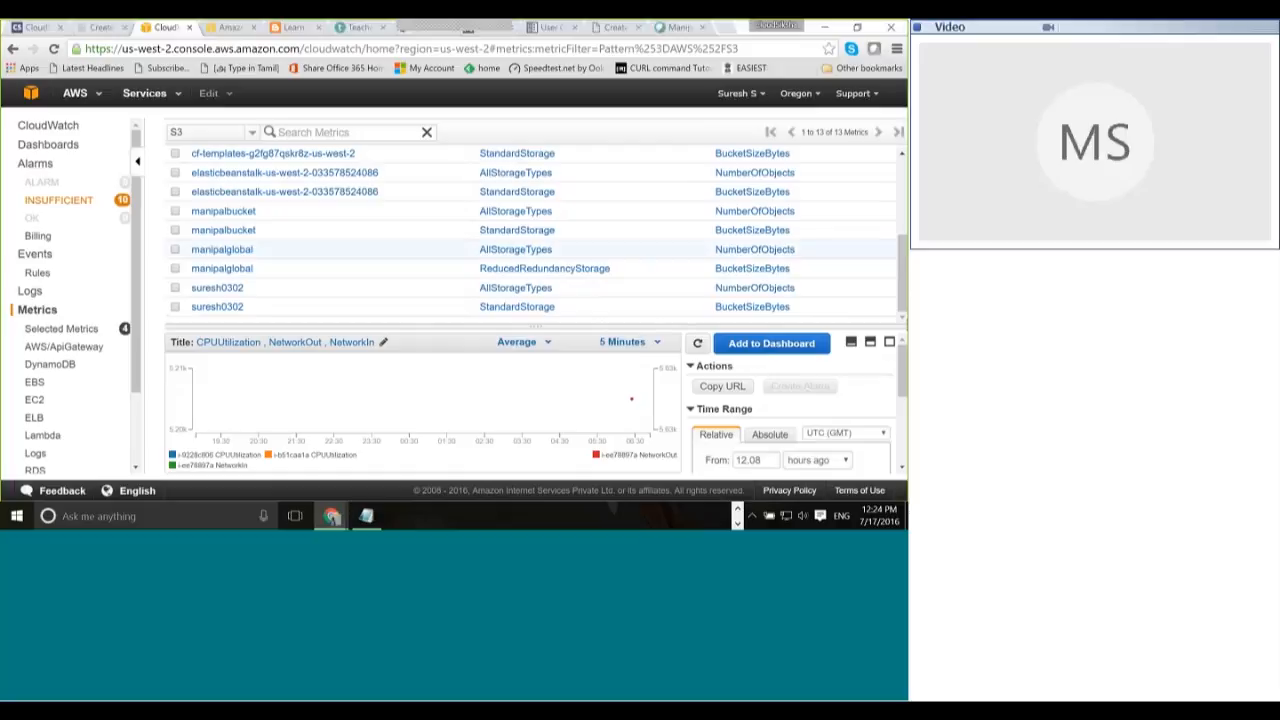
click(177, 306)
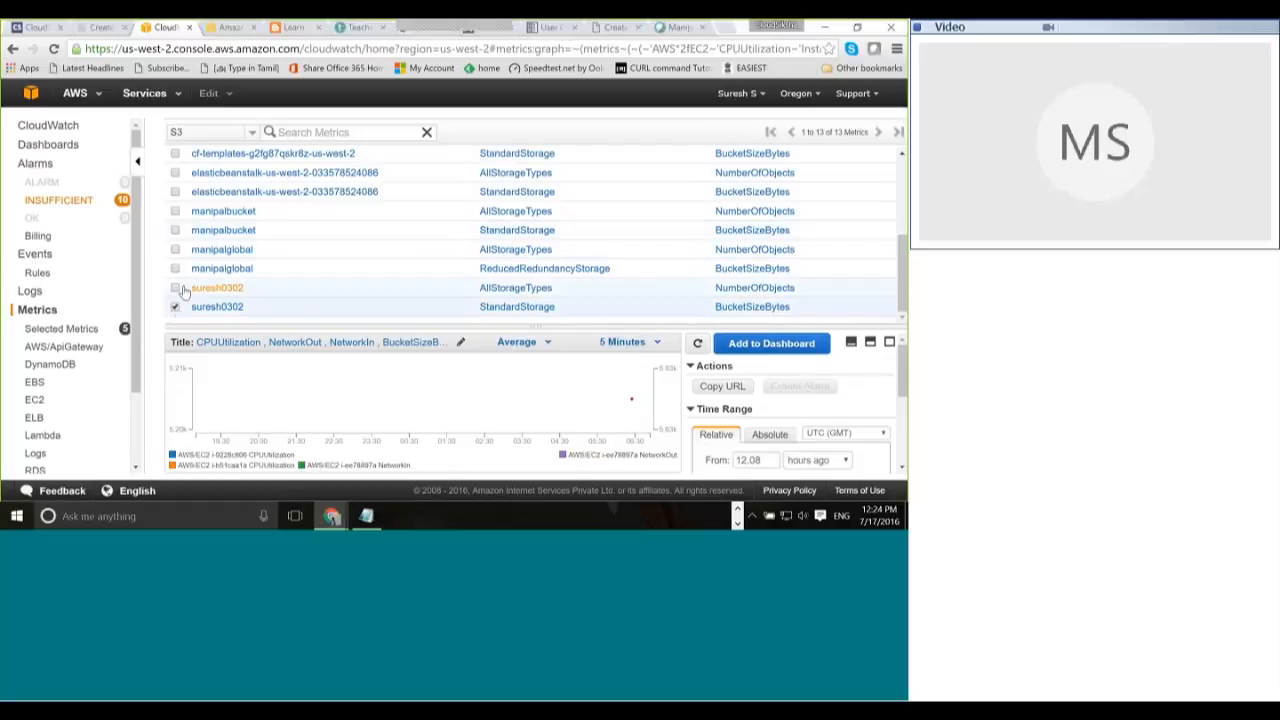
click(175, 288)
click(175, 269)
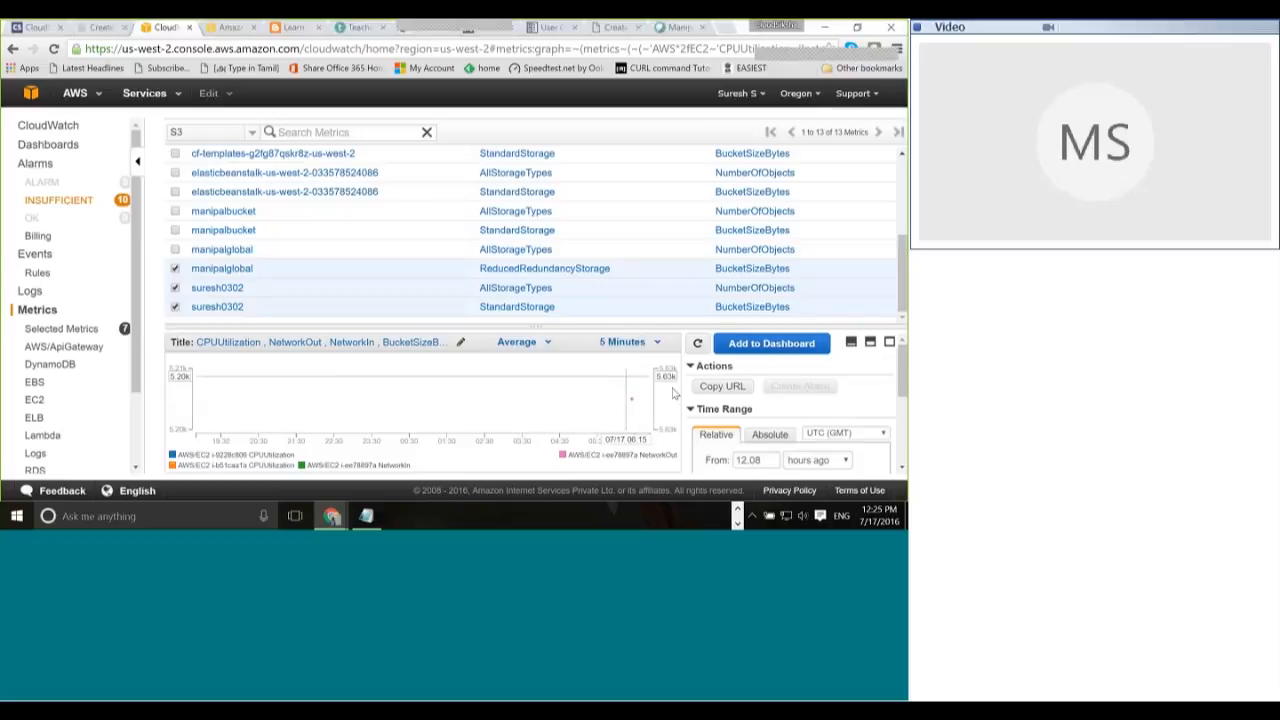
Step: Try 1 as the relative start of the graph's time range, and switch the range to Absolute
scroll(840, 425, down, 2)
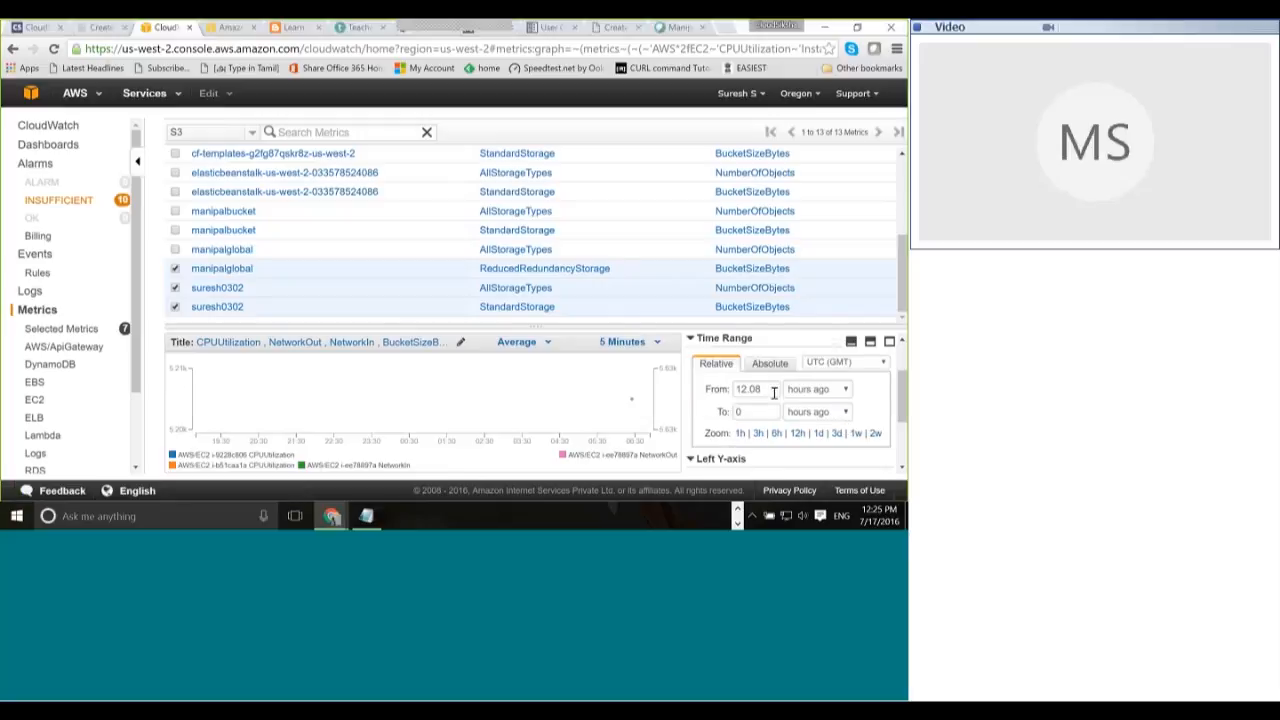
drag(776, 390, 729, 396)
text(1)
click(866, 404)
click(786, 366)
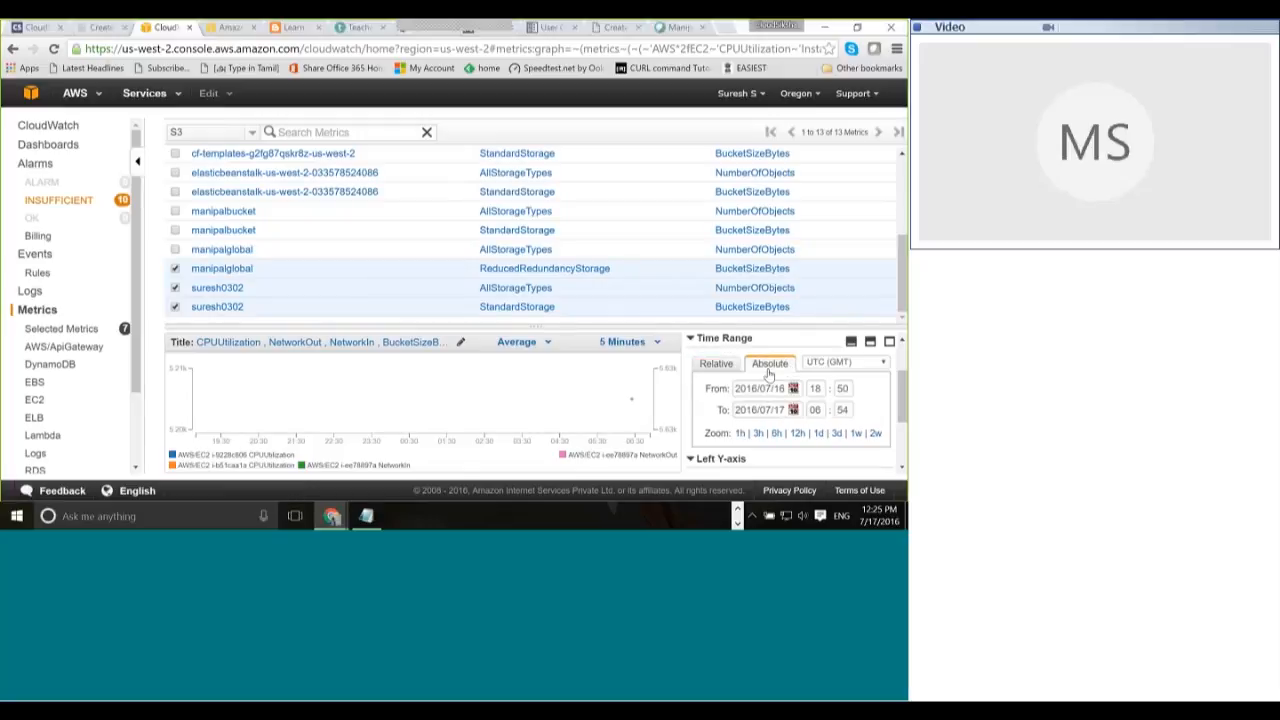
Step: Check the time zone choices for the graph's time range, keeping UTC (GMT)
click(843, 362)
click(834, 380)
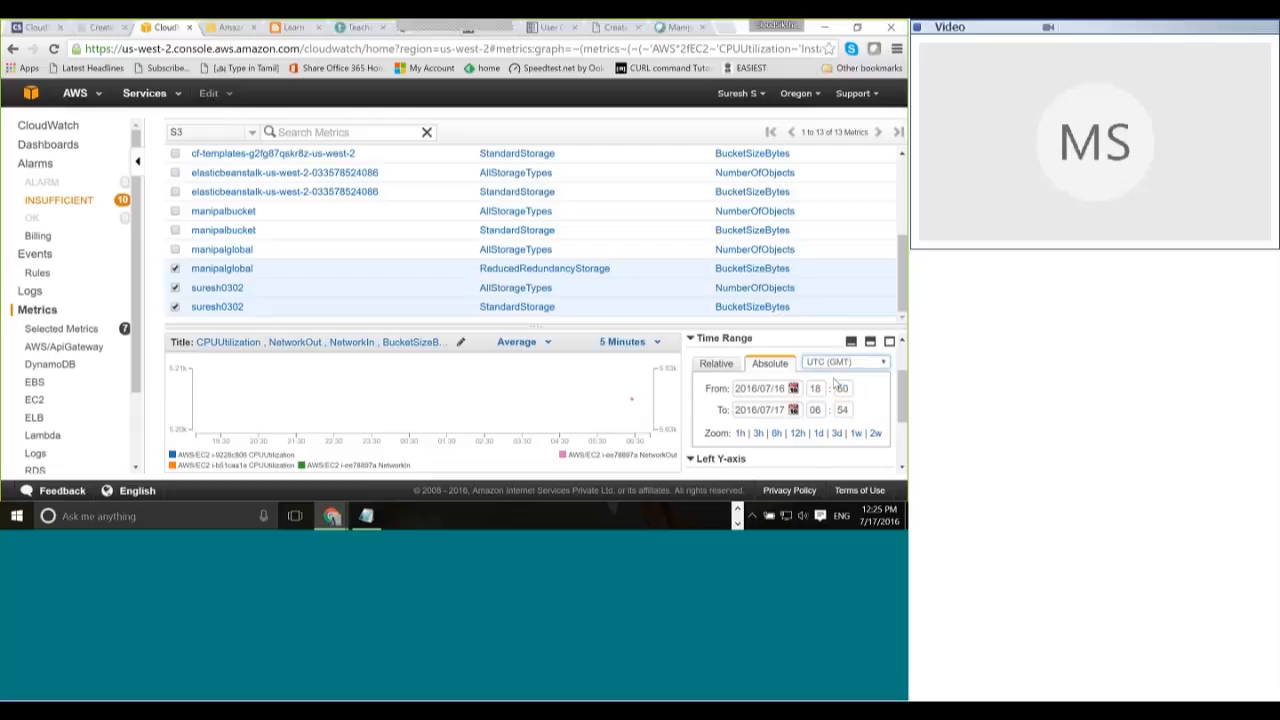
click(864, 364)
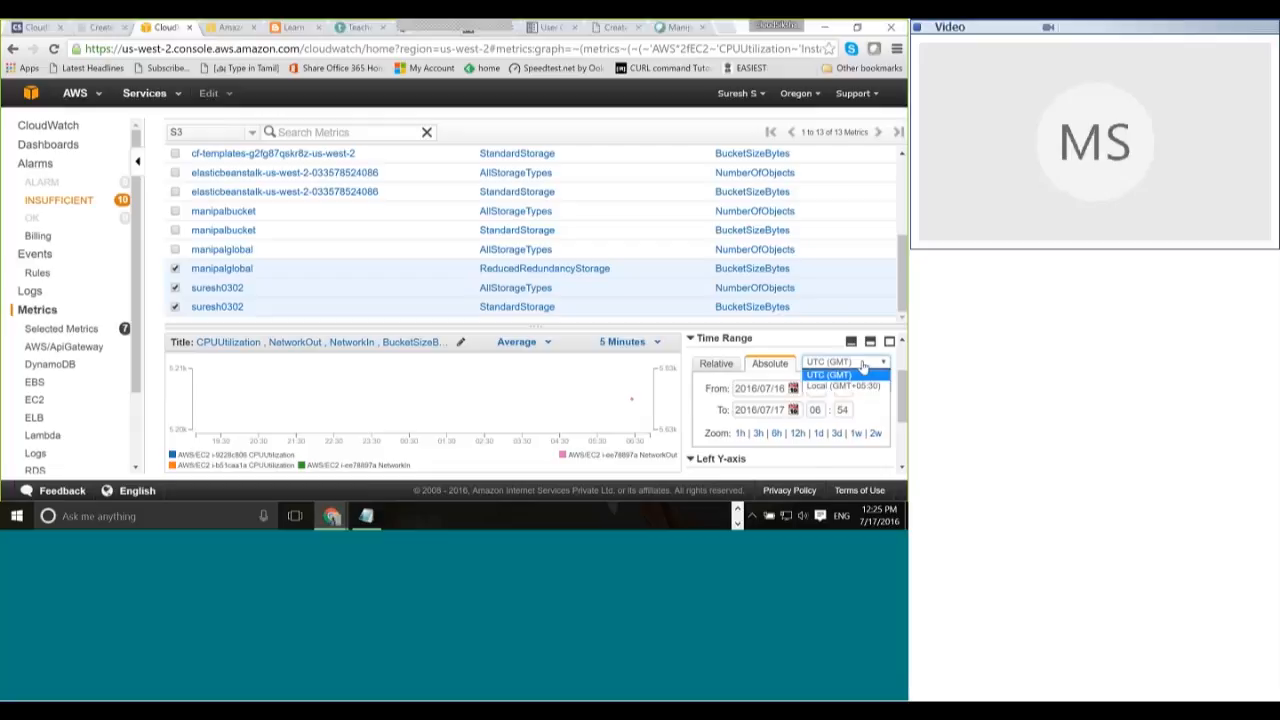
click(840, 374)
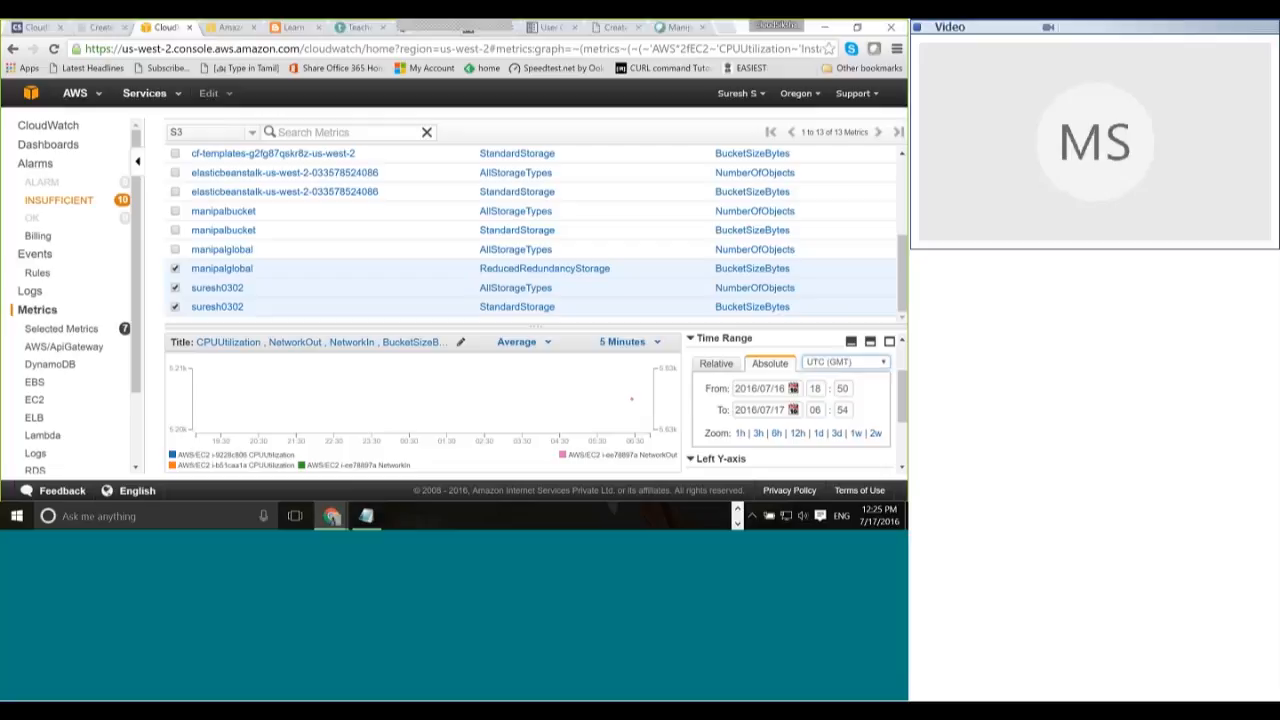
Step: Deselect the three chosen S3 bucket metrics to remove them from the graph
click(175, 306)
click(175, 287)
click(175, 268)
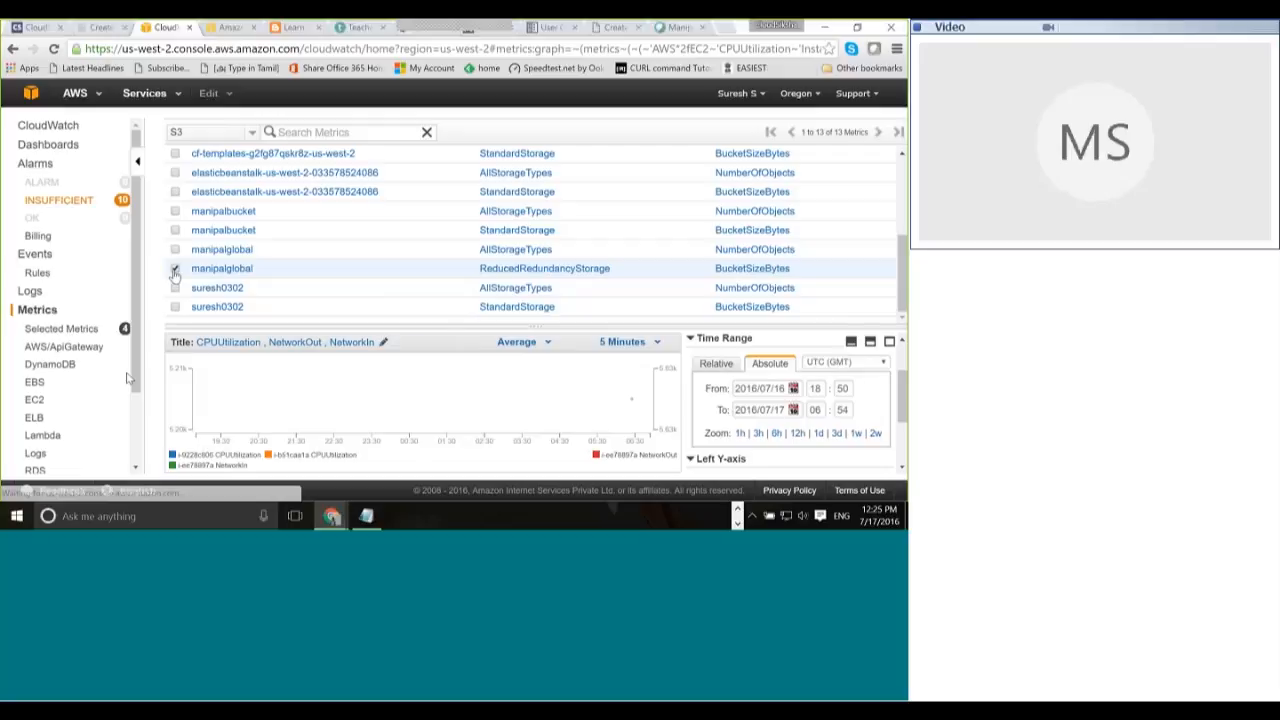
Step: Open the Lambda metrics and add Duration and Throttles across all functions to the graph
drag(138, 378, 148, 443)
click(42, 349)
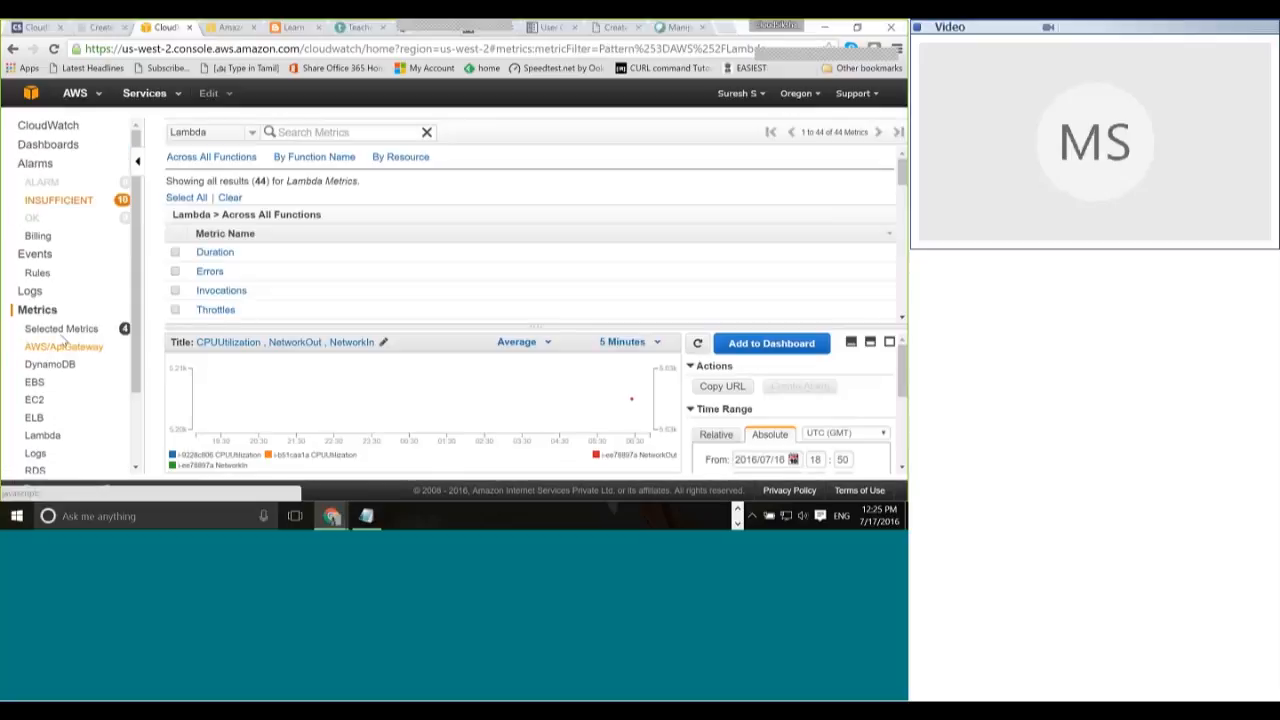
click(175, 252)
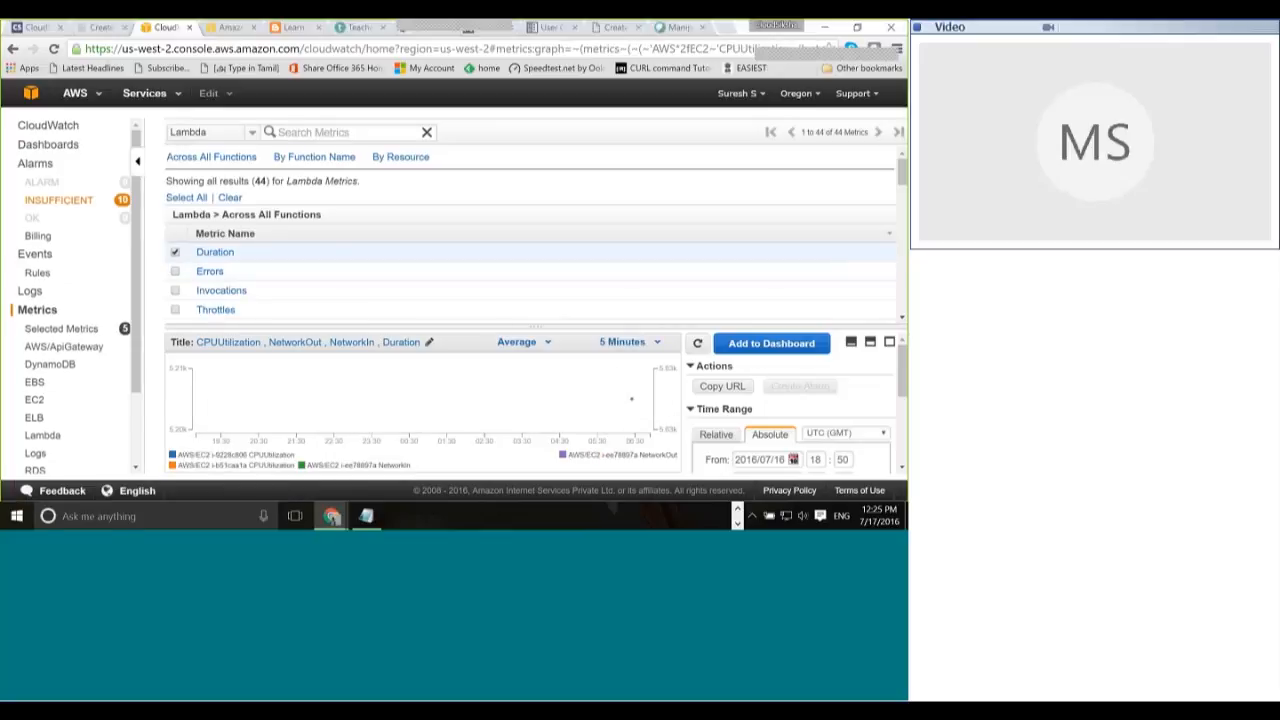
scroll(303, 260, down, 1)
click(175, 240)
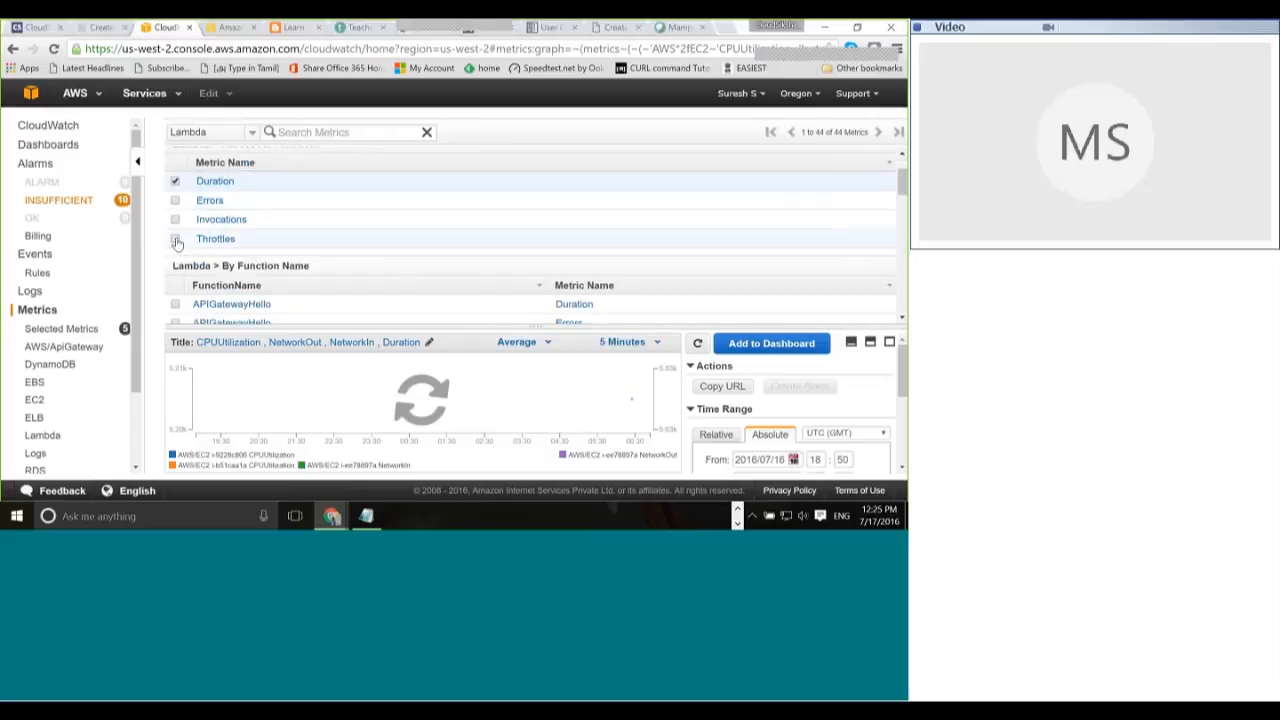
Step: Under By Function Name, add the Duration, Errors and Invocations metrics of PrintWithName to the graph
scroll(344, 222, down, 3)
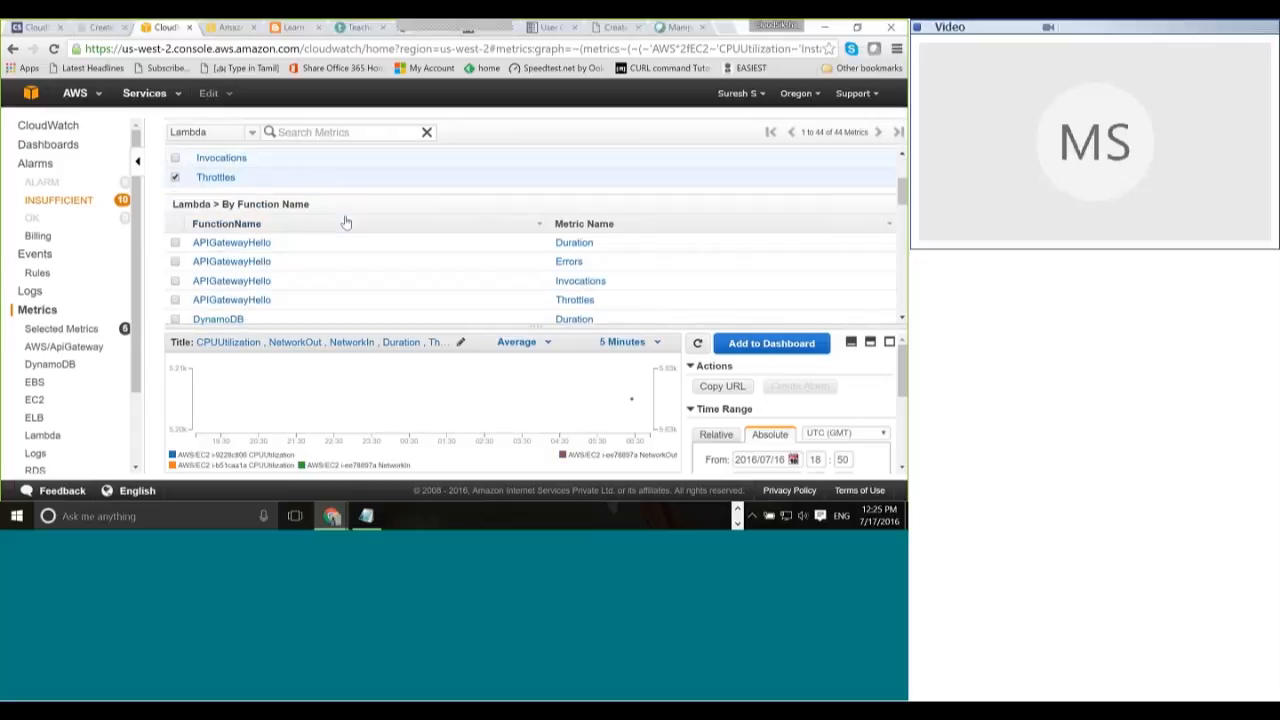
scroll(248, 254, down, 1)
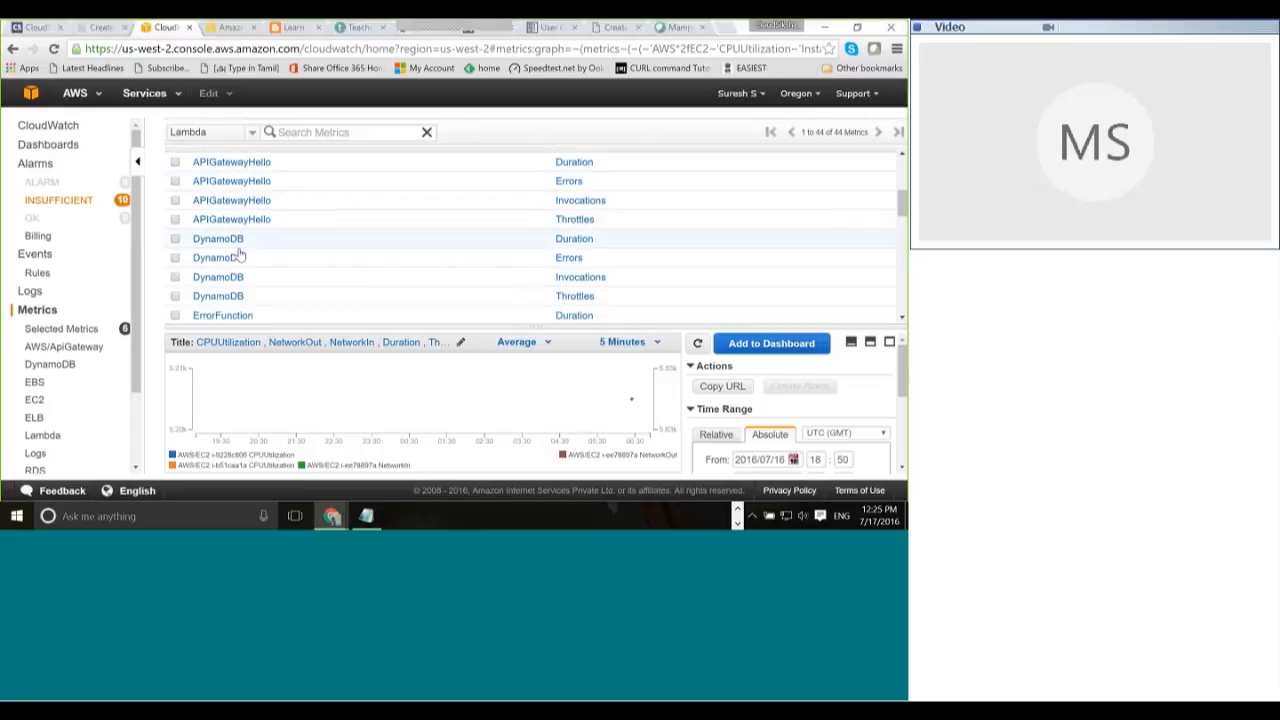
scroll(240, 256, down, 3)
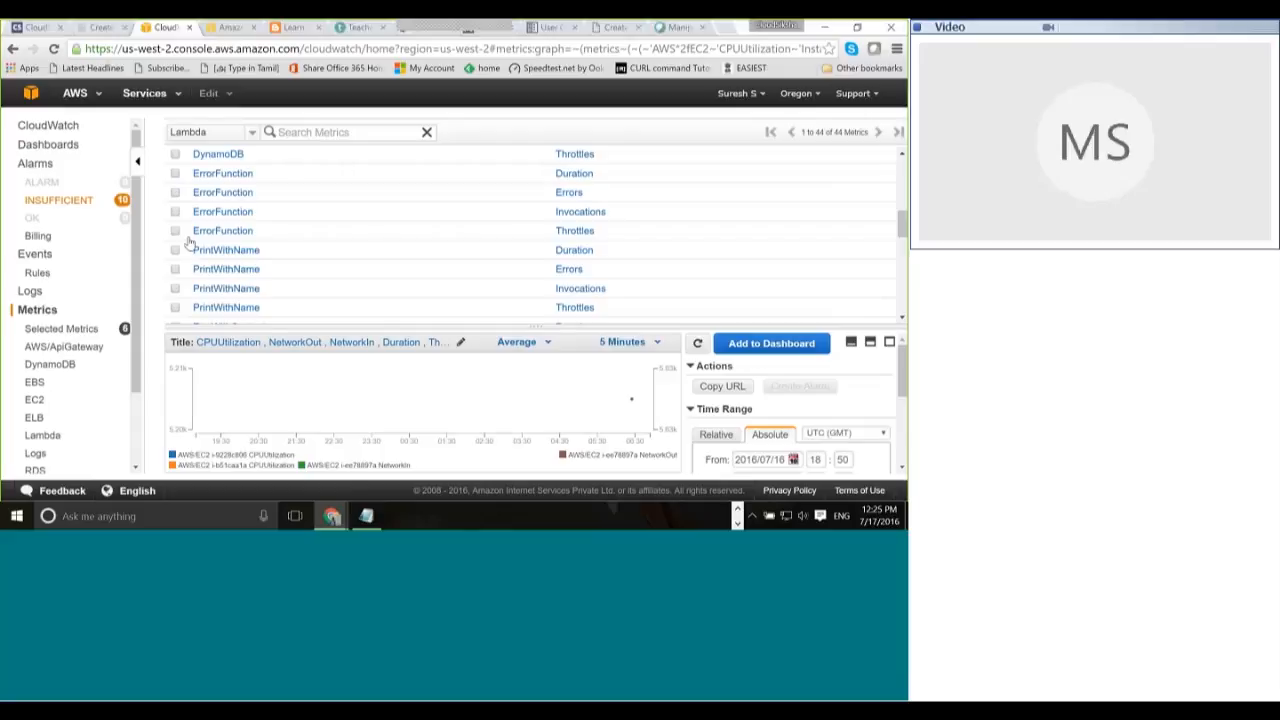
click(175, 250)
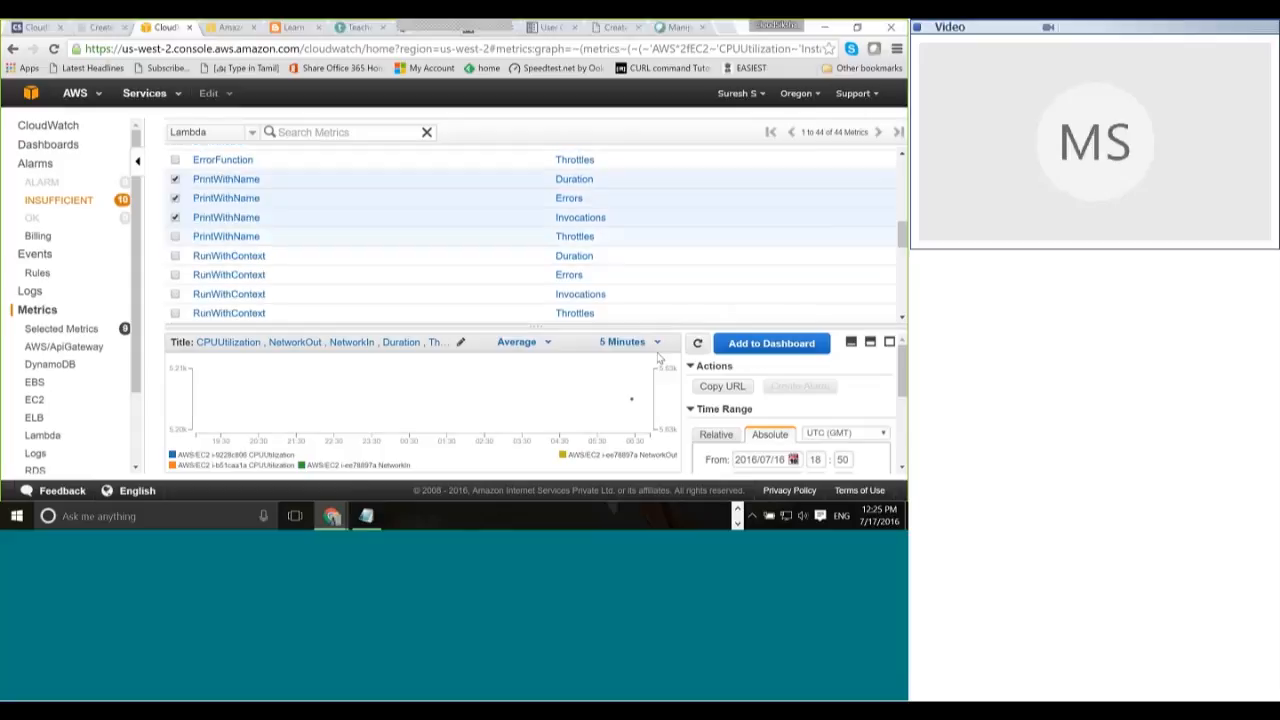
Step: Under By Resource, add ErrorFunction's Throttles metric to the graph and bring up the time range settings
scroll(220, 238, down, 3)
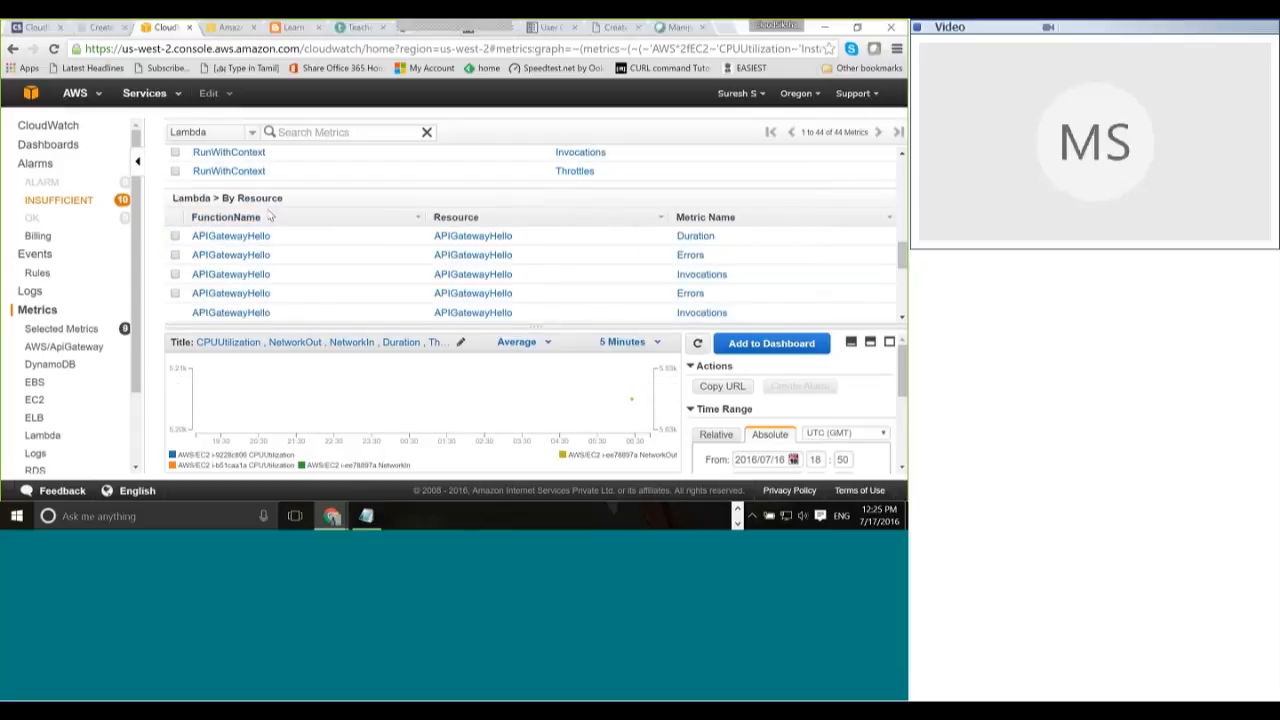
scroll(255, 232, up, 2)
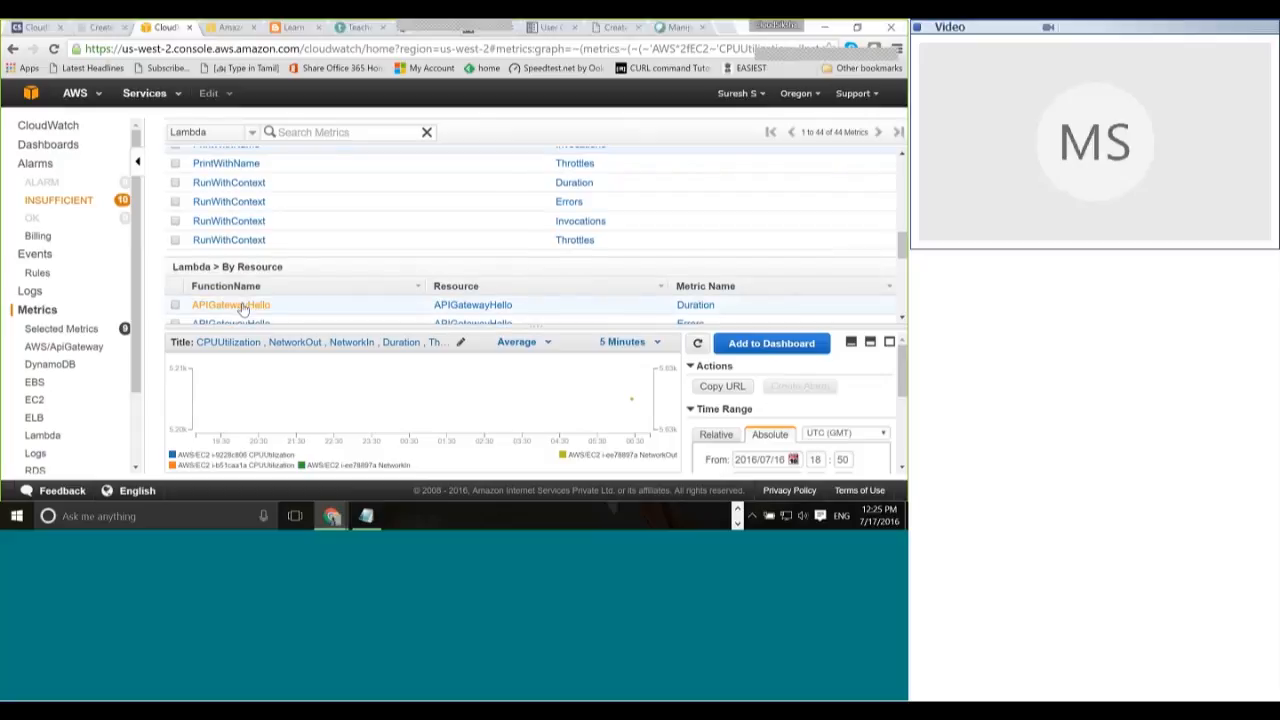
scroll(245, 295, down, 5)
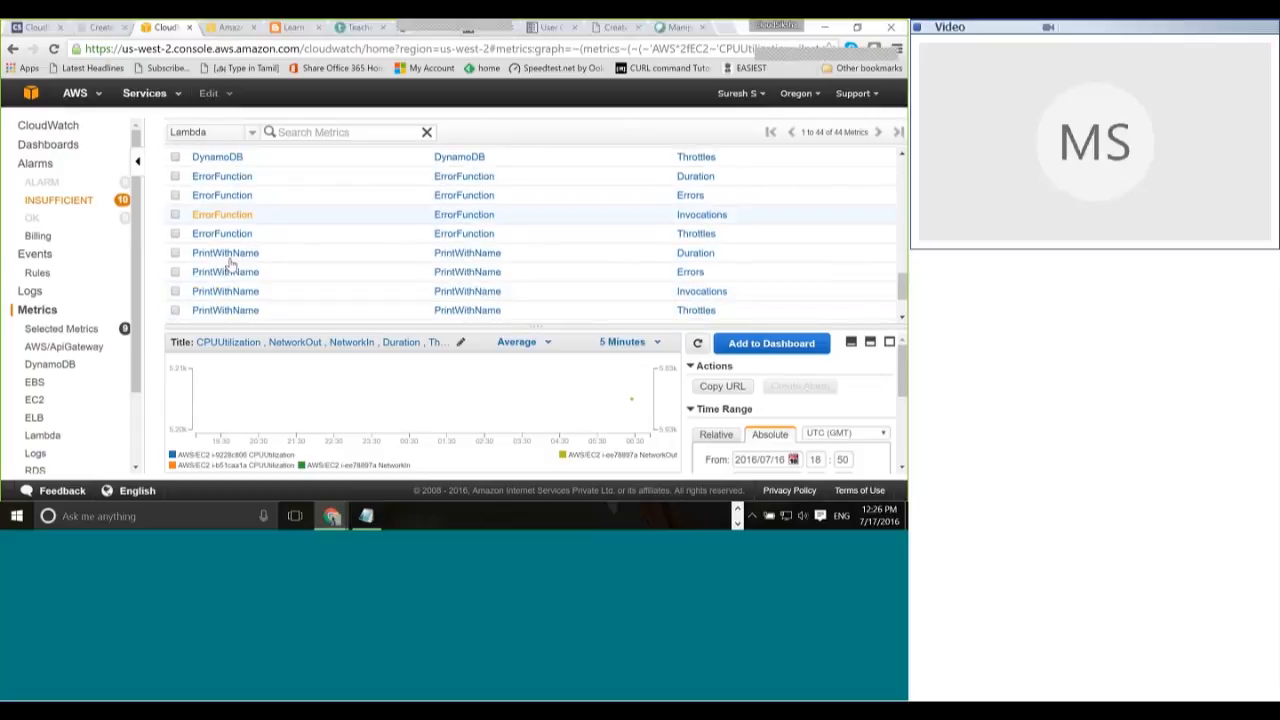
click(175, 233)
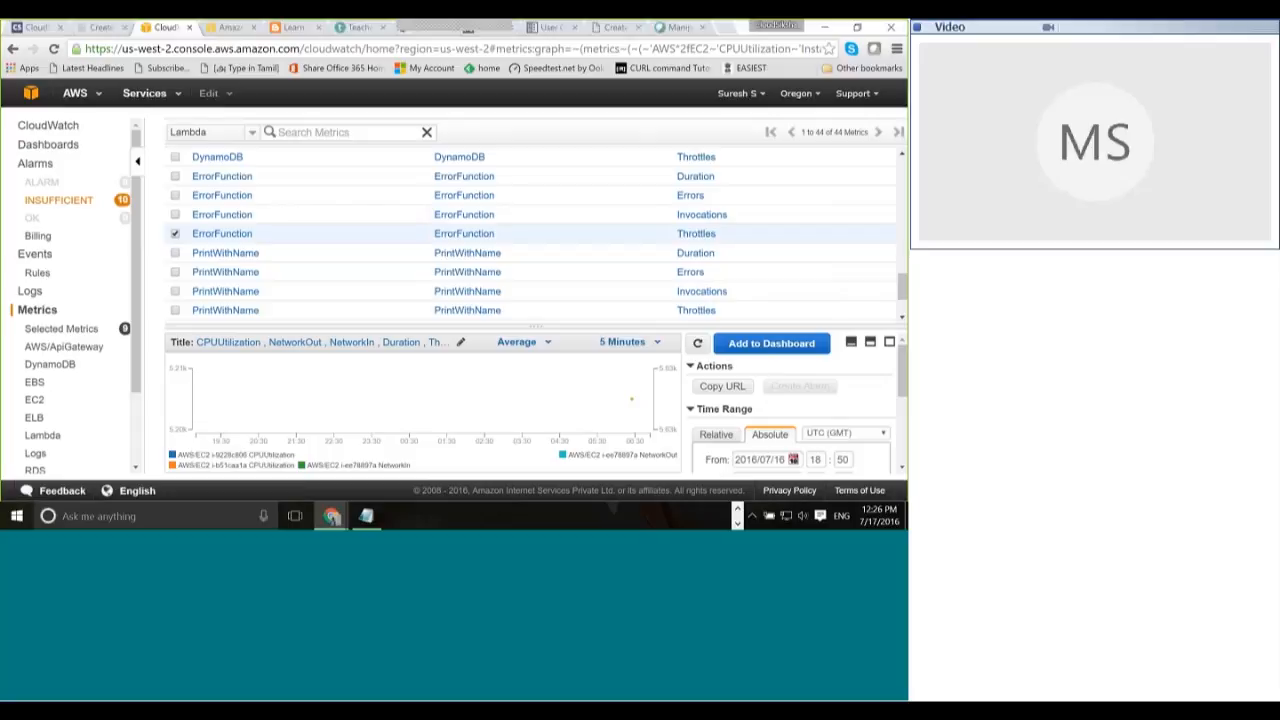
scroll(868, 408, down, 2)
scroll(868, 408, up, 1)
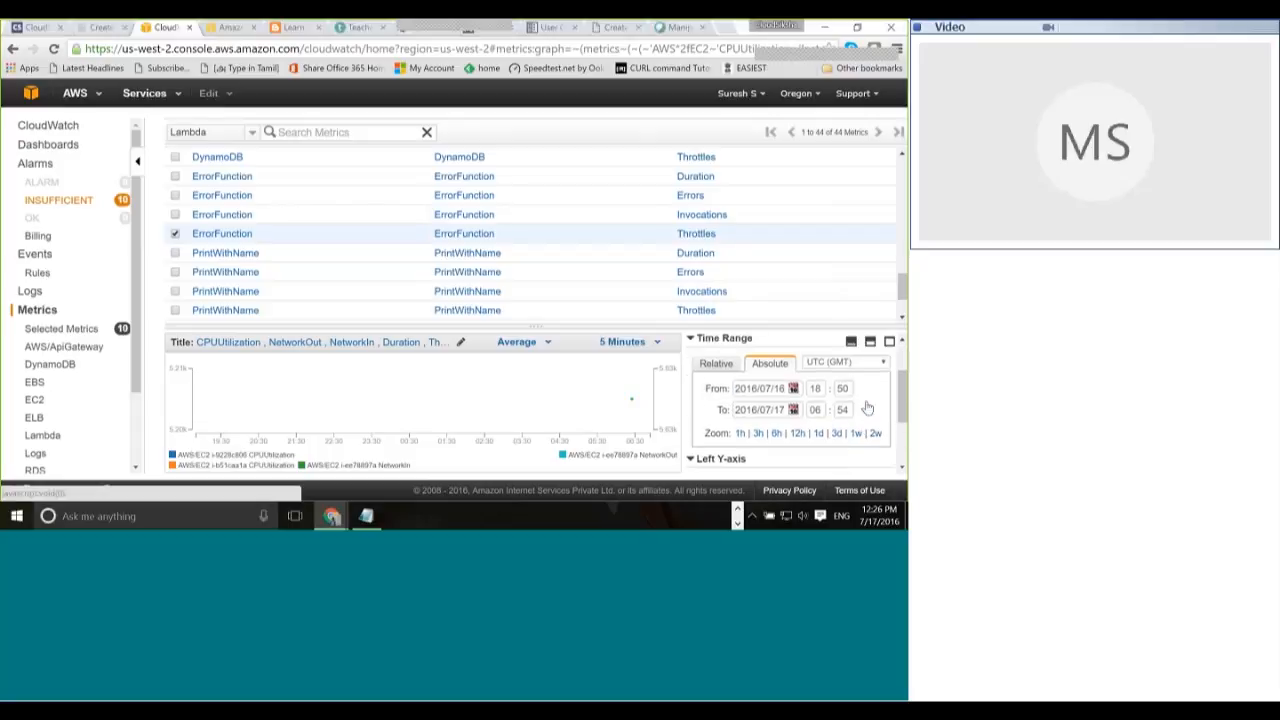
Step: Switch the graph's time range to relative values and select its start value for editing
click(716, 363)
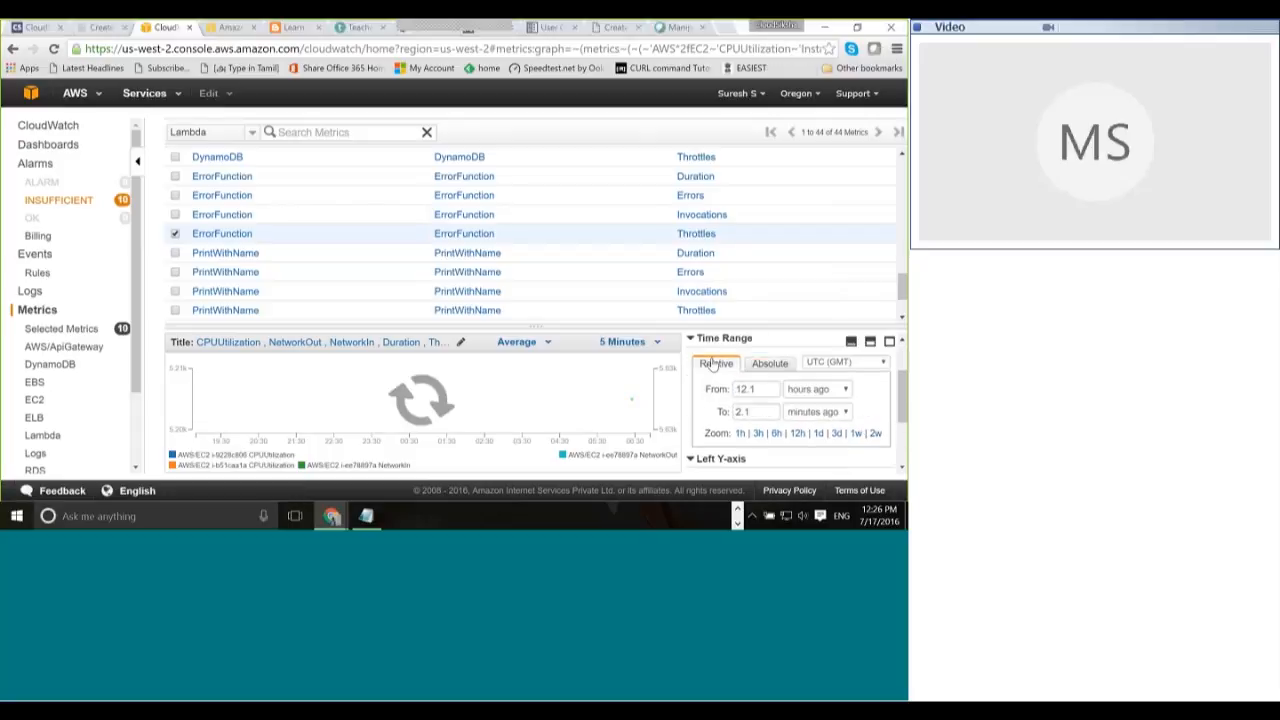
click(765, 389)
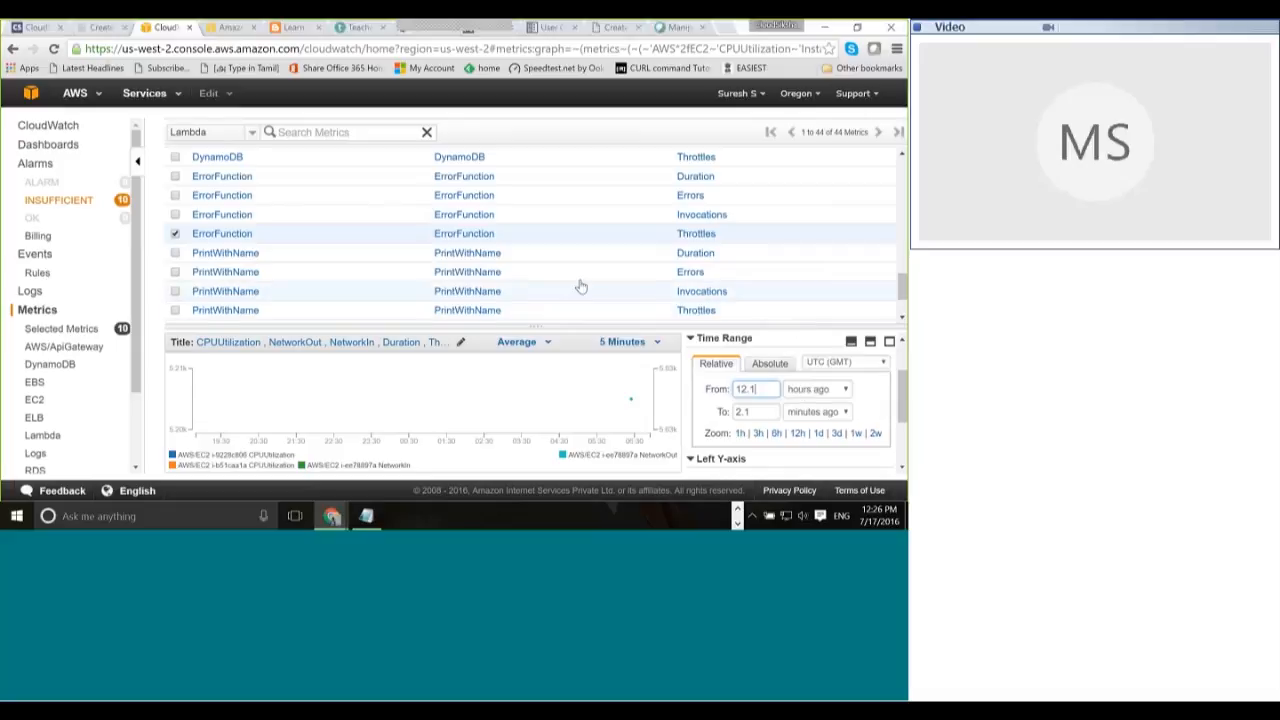
scroll(349, 243, down, 2)
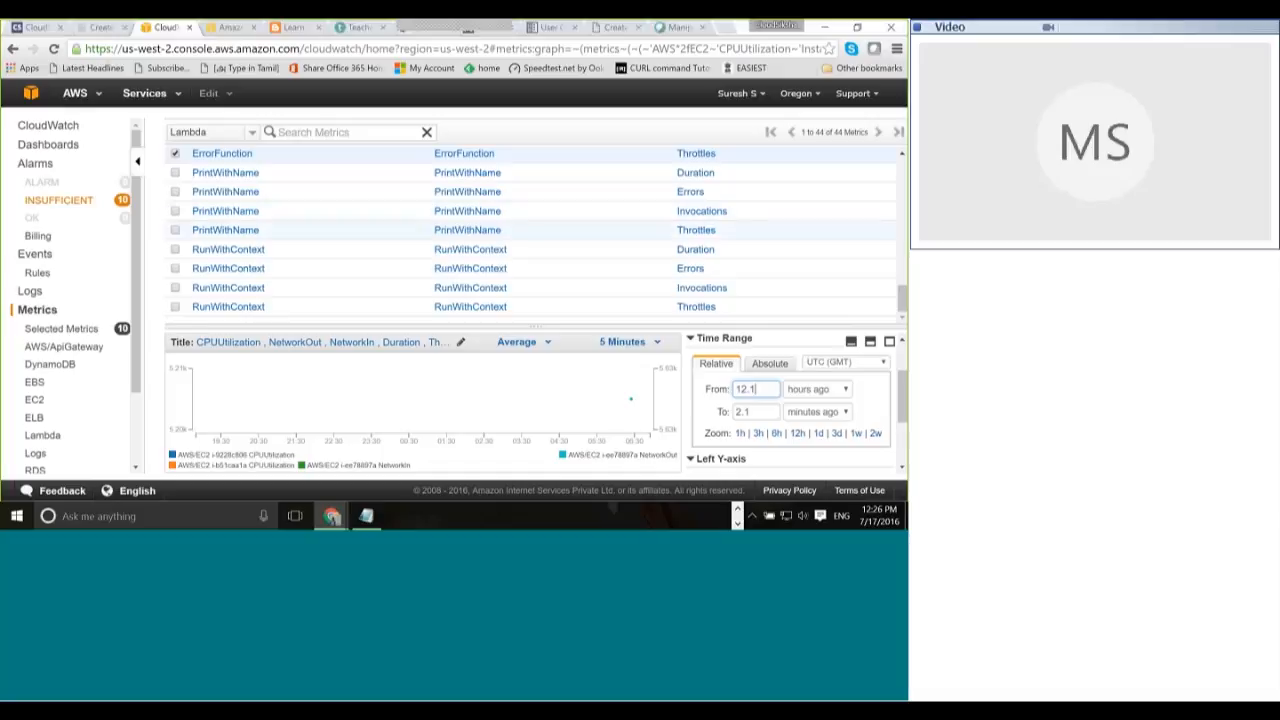
Step: Go to the EC2 service from the console home and open its list of running instances
click(31, 94)
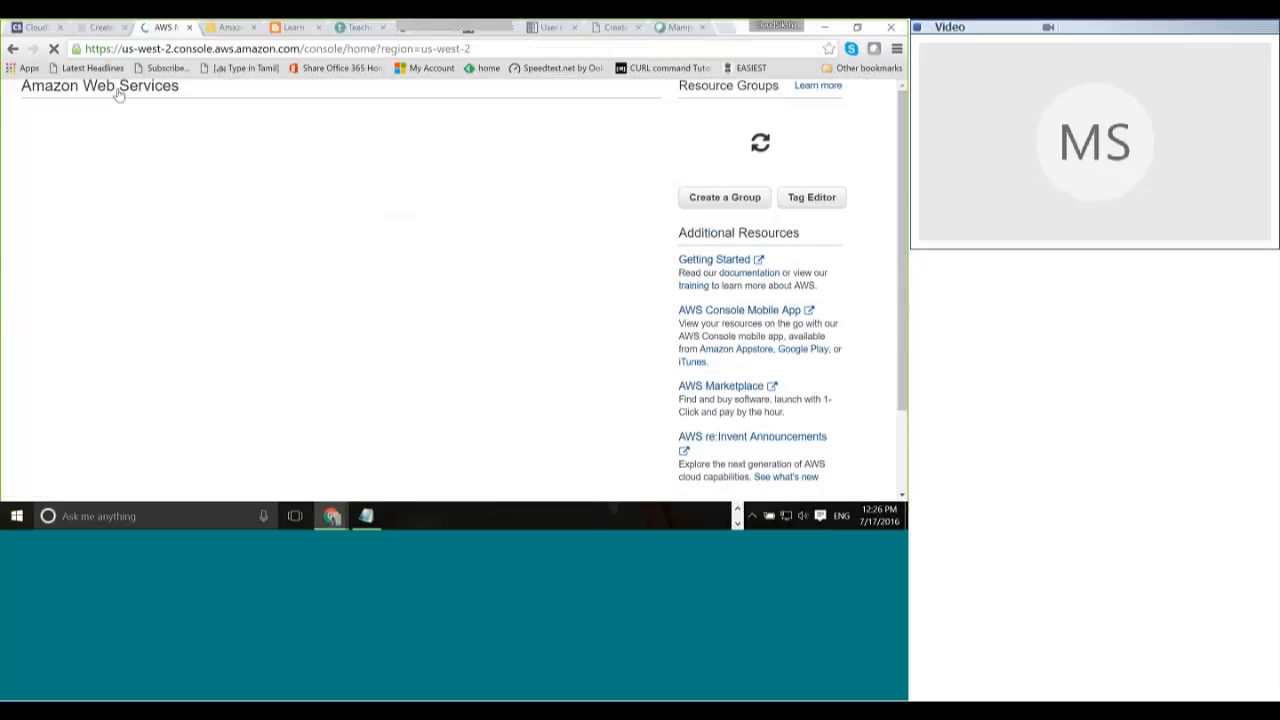
click(50, 168)
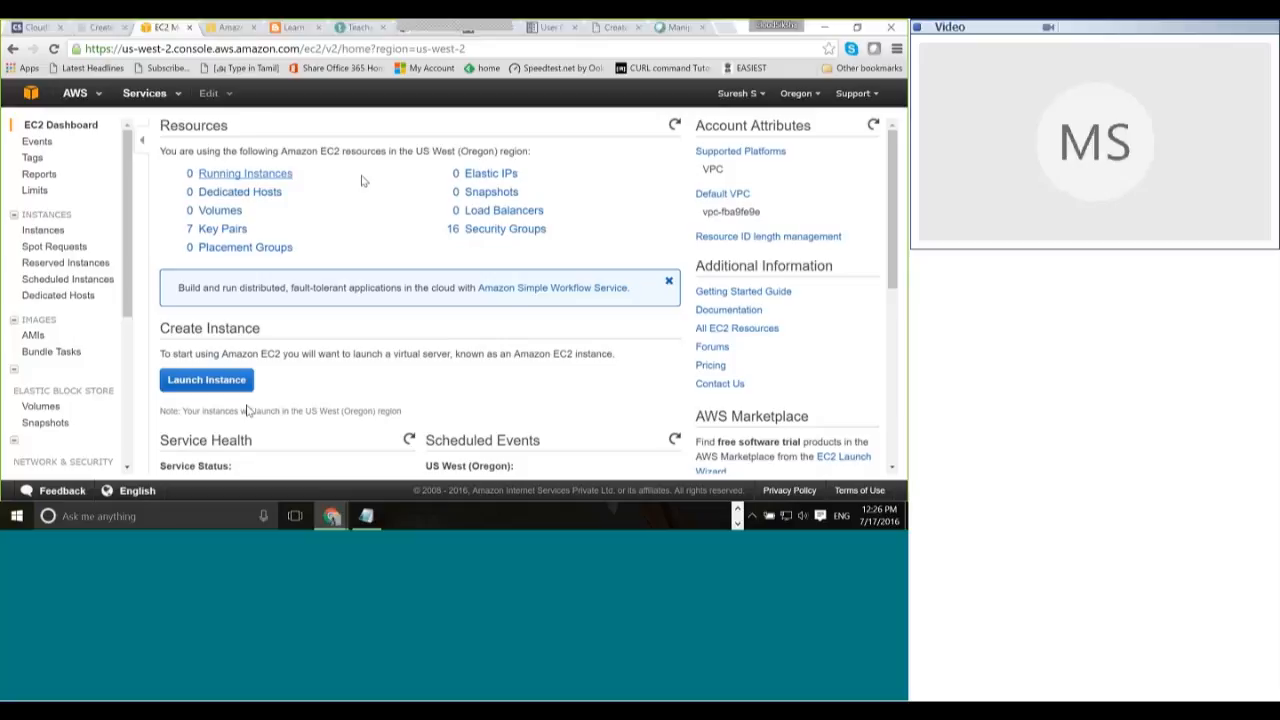
click(262, 174)
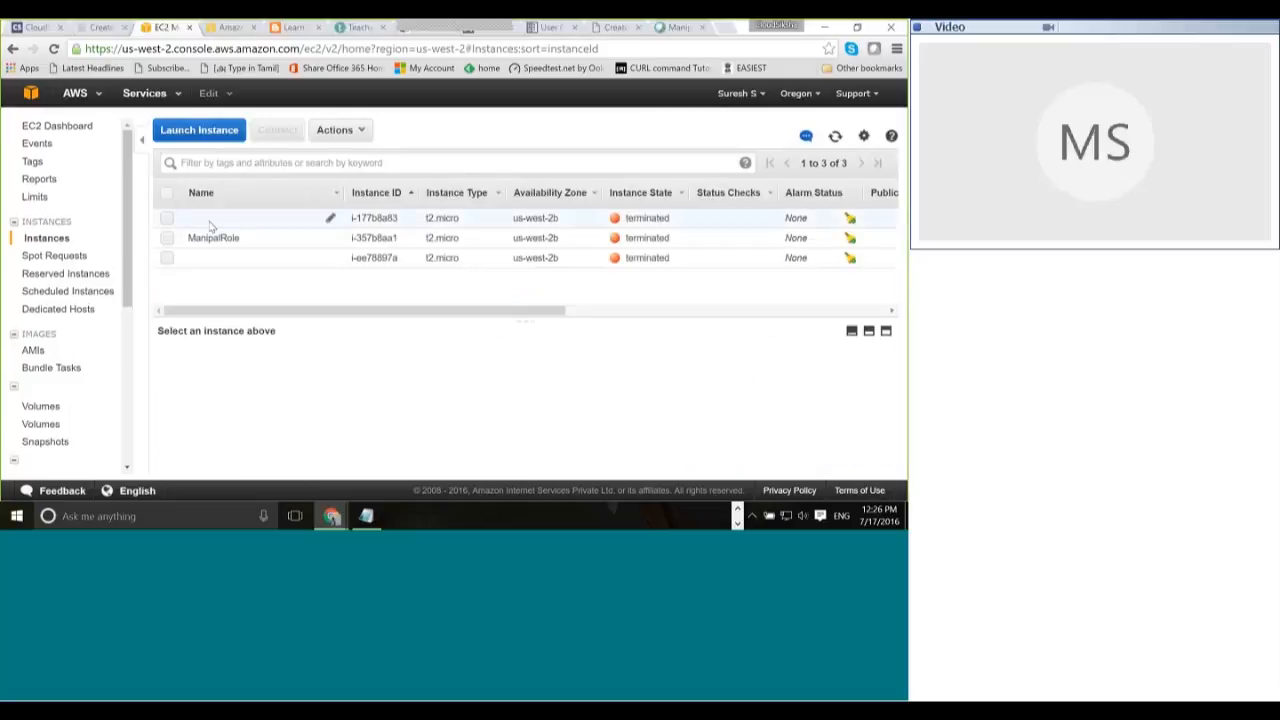
Step: Select the first instance in the list and look through its monitoring graphs down to the status check metrics
click(167, 220)
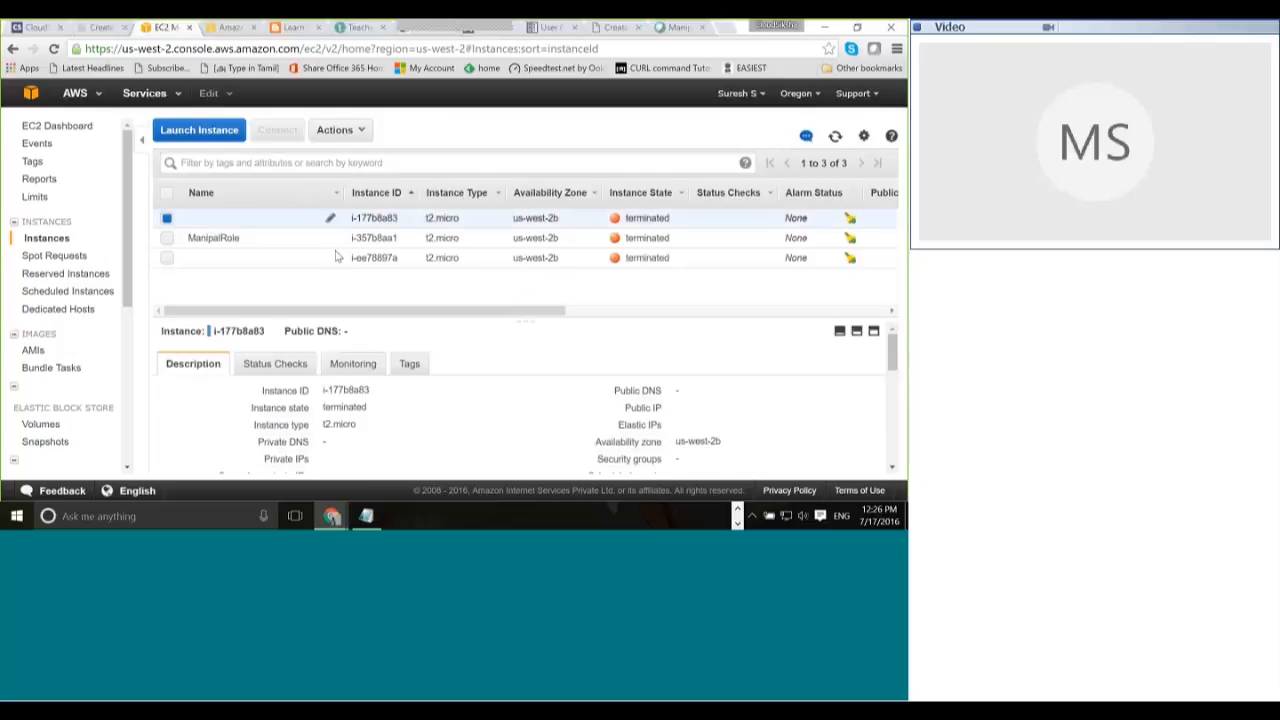
click(292, 364)
click(356, 365)
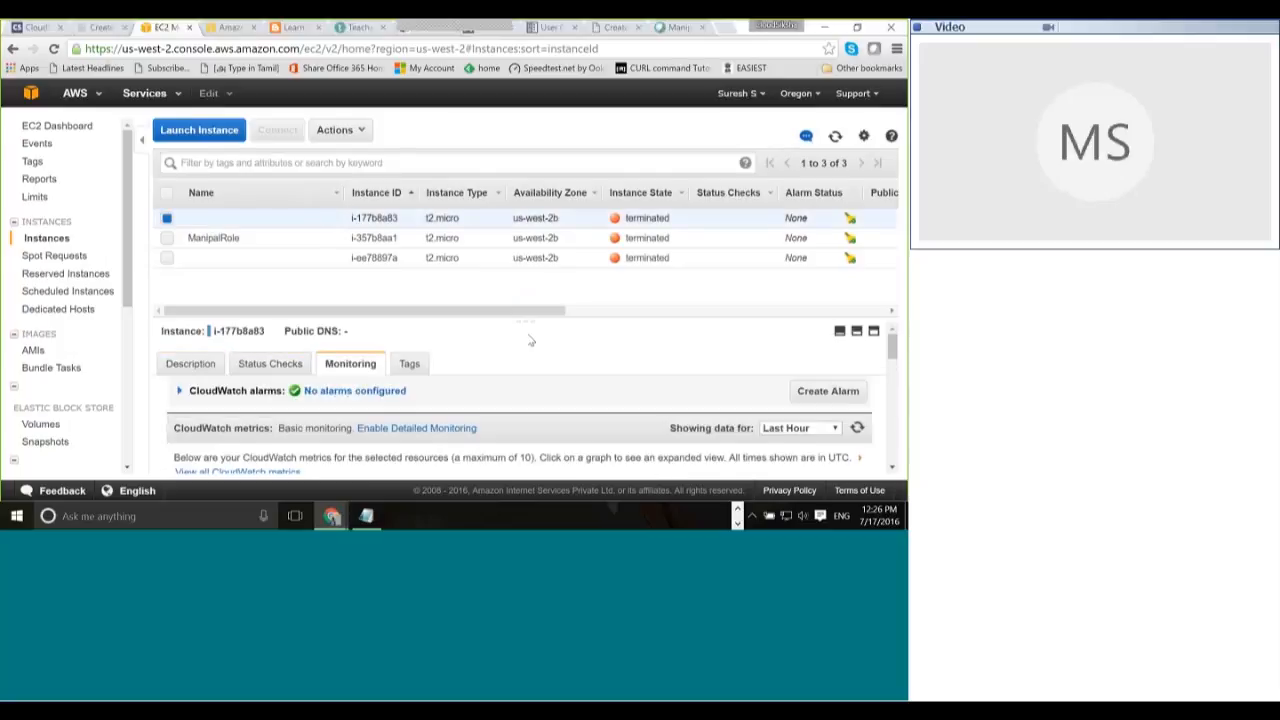
scroll(520, 420, down, 3)
scroll(664, 411, down, 6)
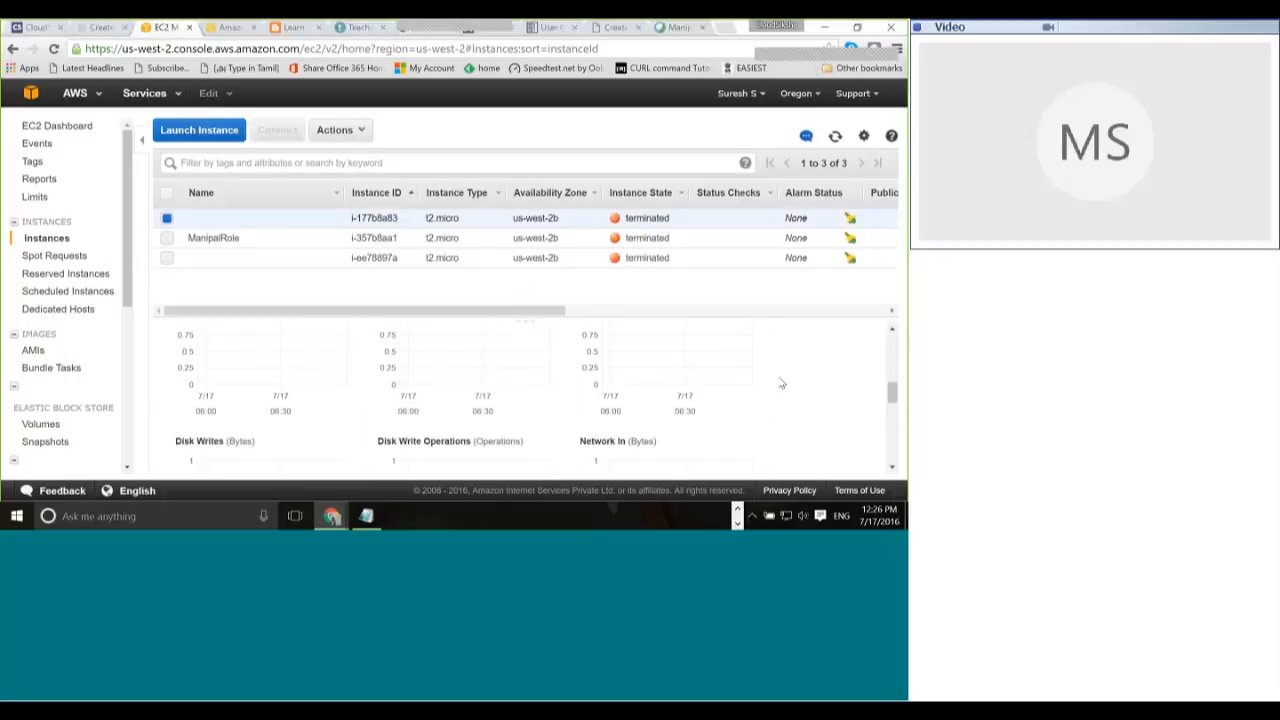
scroll(780, 380, down, 5)
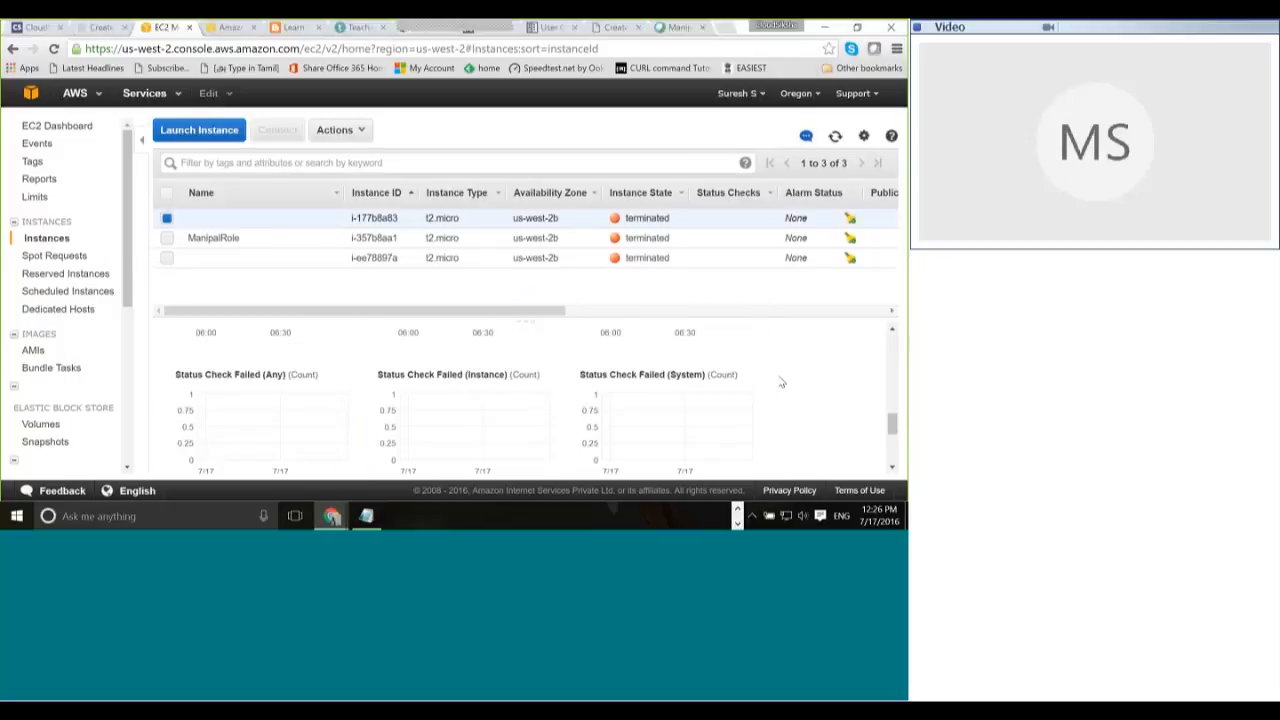
Step: Select only the ManipalRole instance and examine its monitoring graphs through to CPU credit usage and balance
click(168, 219)
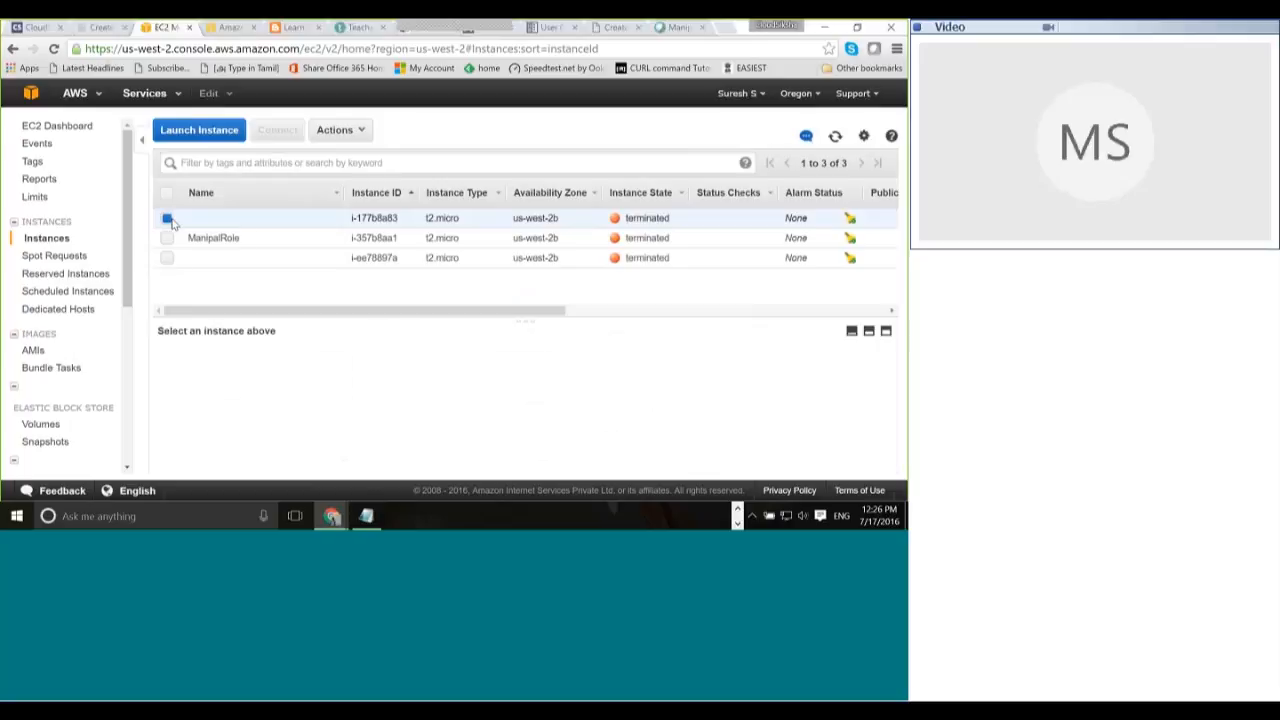
click(166, 246)
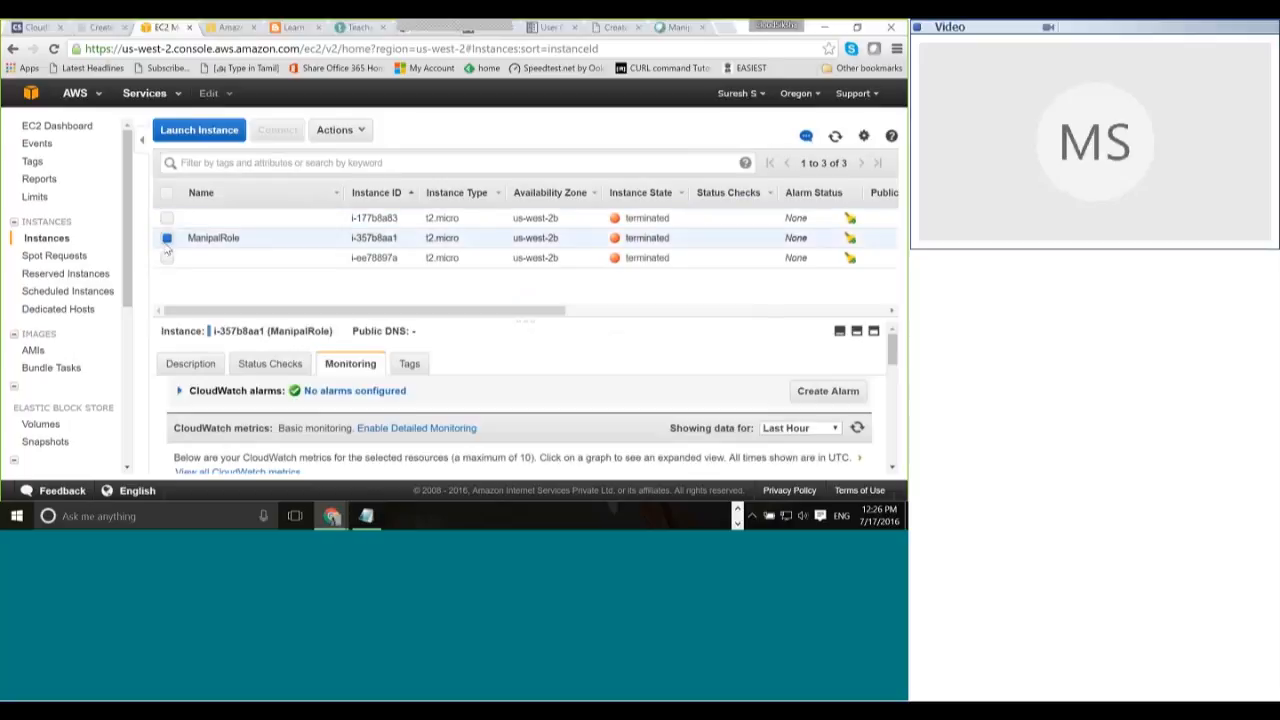
scroll(590, 395, down, 3)
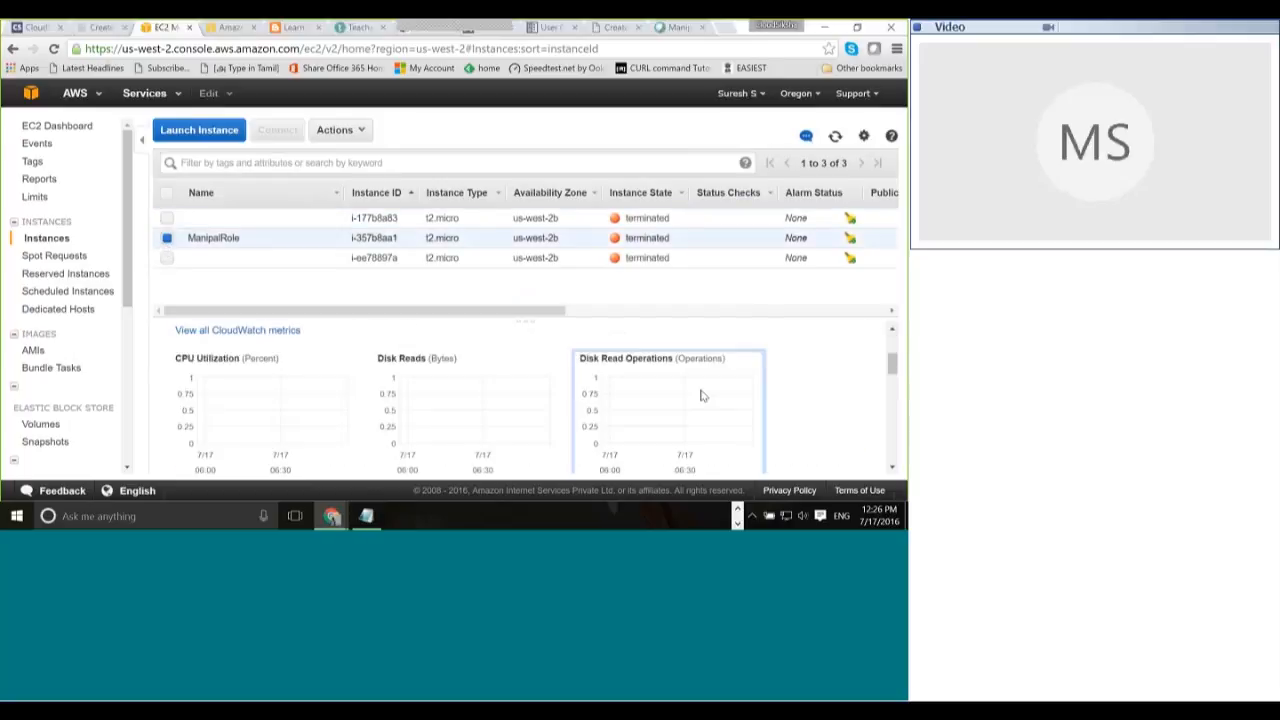
scroll(702, 396, down, 1)
scroll(705, 392, down, 5)
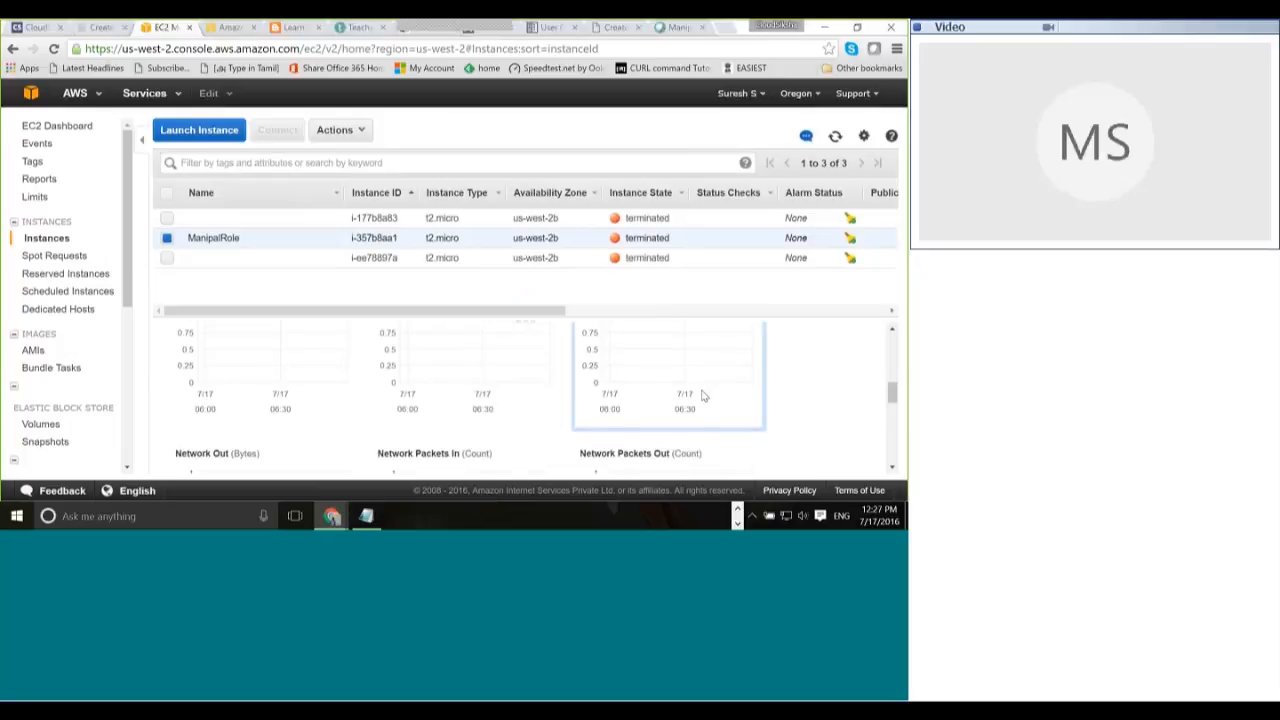
scroll(720, 374, down, 2)
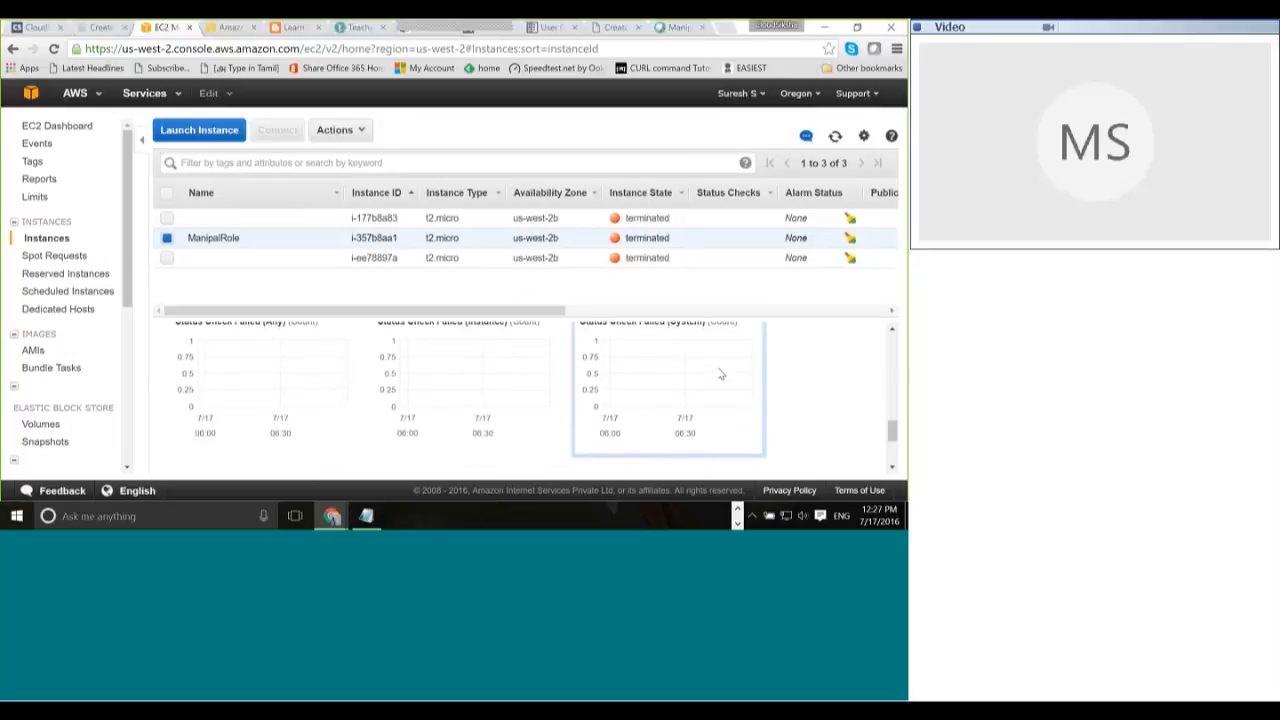
scroll(720, 374, down, 2)
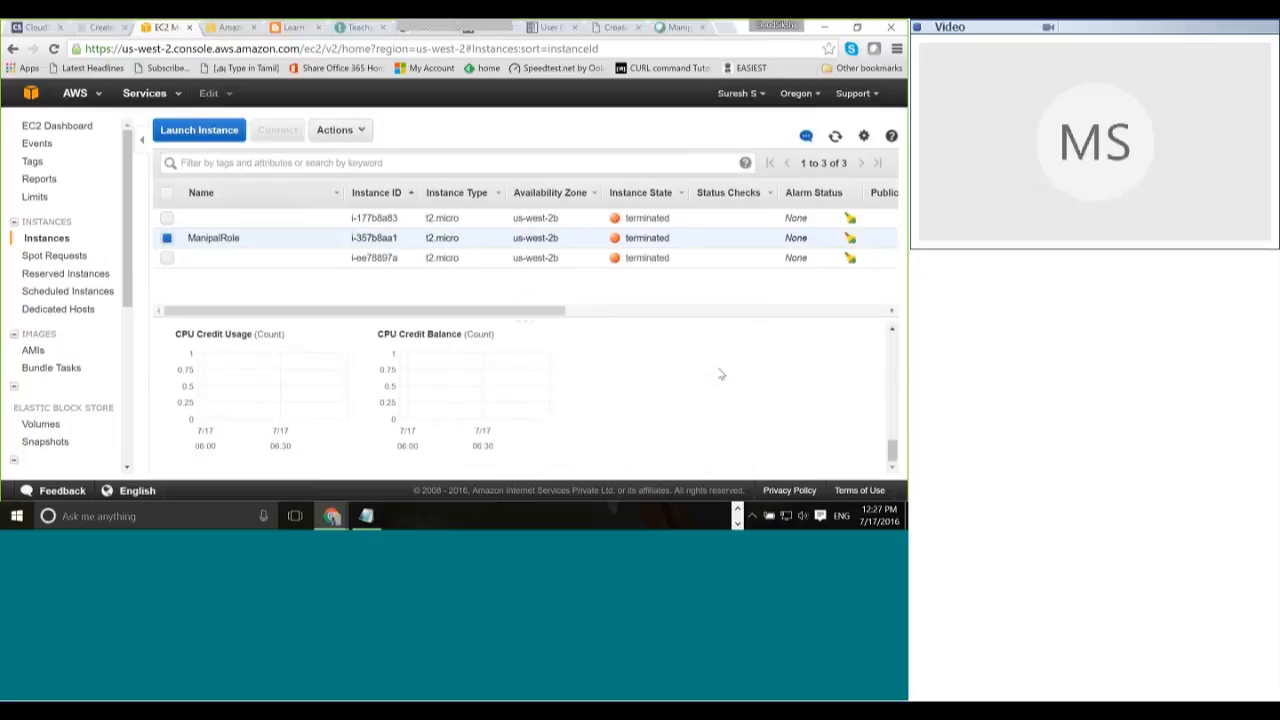
scroll(720, 374, up, 4)
scroll(380, 392, up, 6)
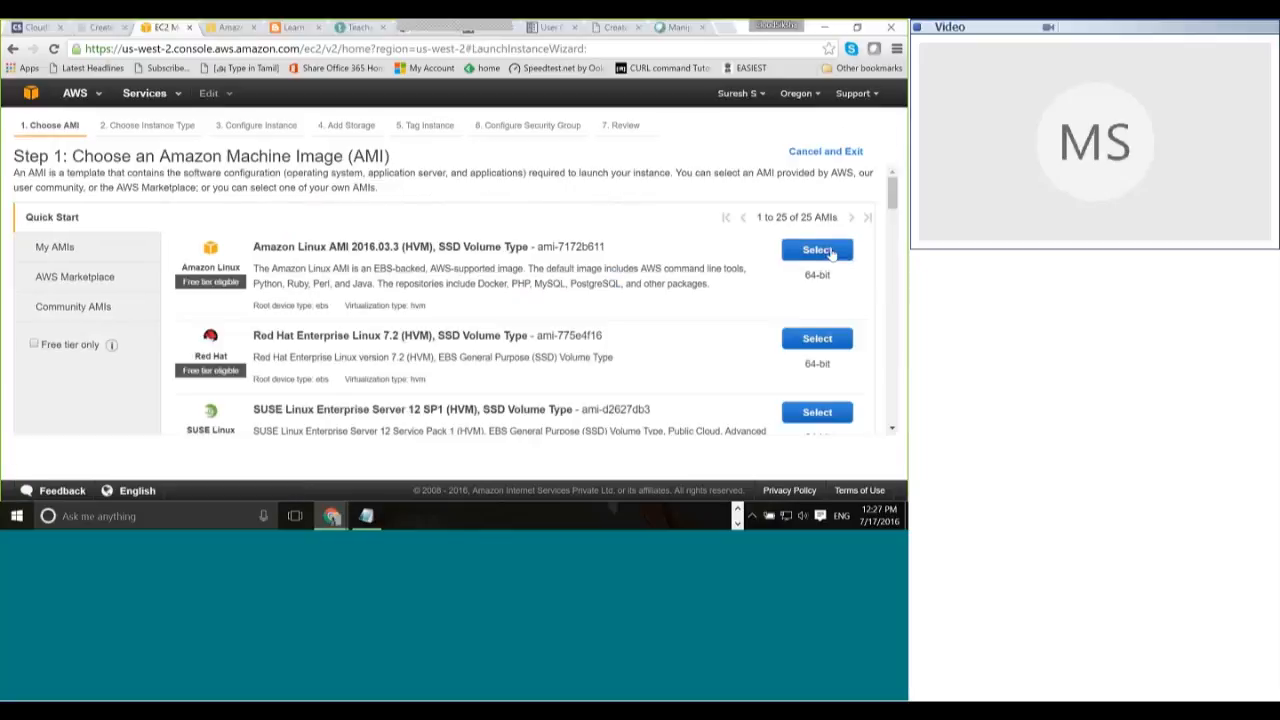
Step: Set up a new instance with Amazon Linux AMI 2016.03.3 (HVM), keeping the t2.micro type, and review the launch settings
click(817, 250)
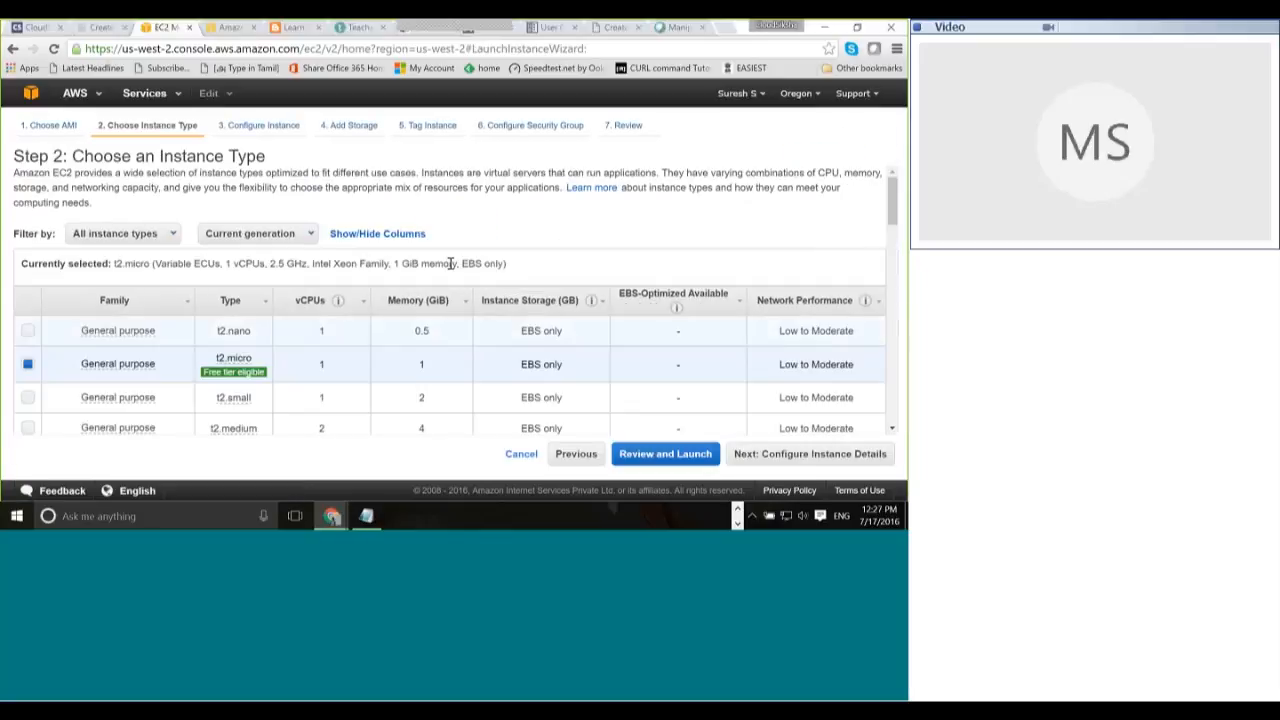
click(697, 453)
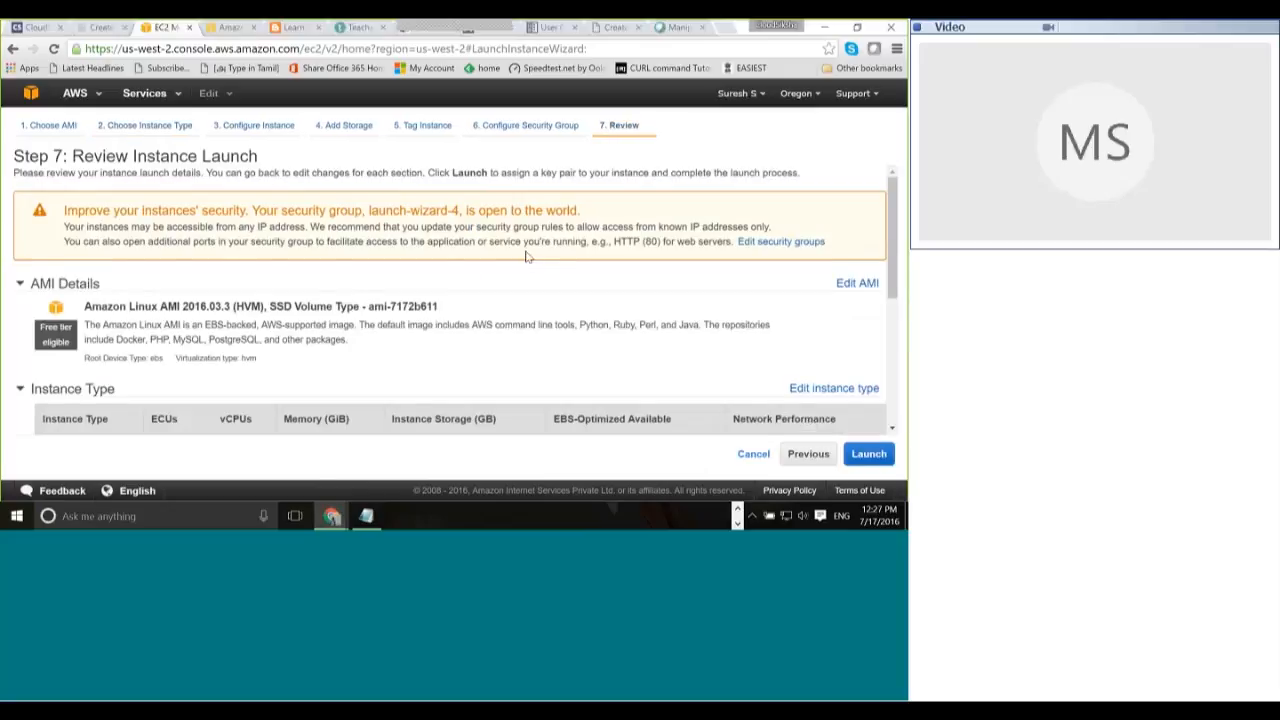
scroll(532, 257, down, 5)
scroll(534, 250, up, 5)
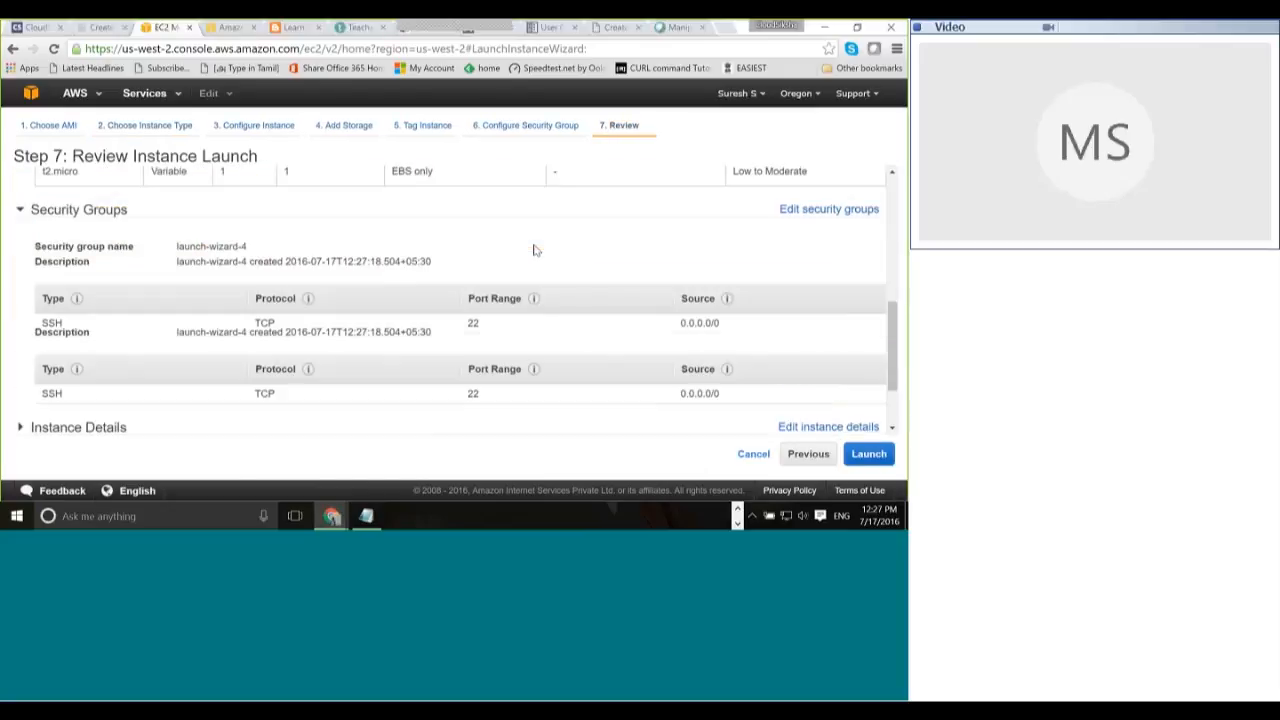
Step: Launch the instance using the existing Manipal key pair, acknowledging access to its private key file
click(866, 453)
click(336, 339)
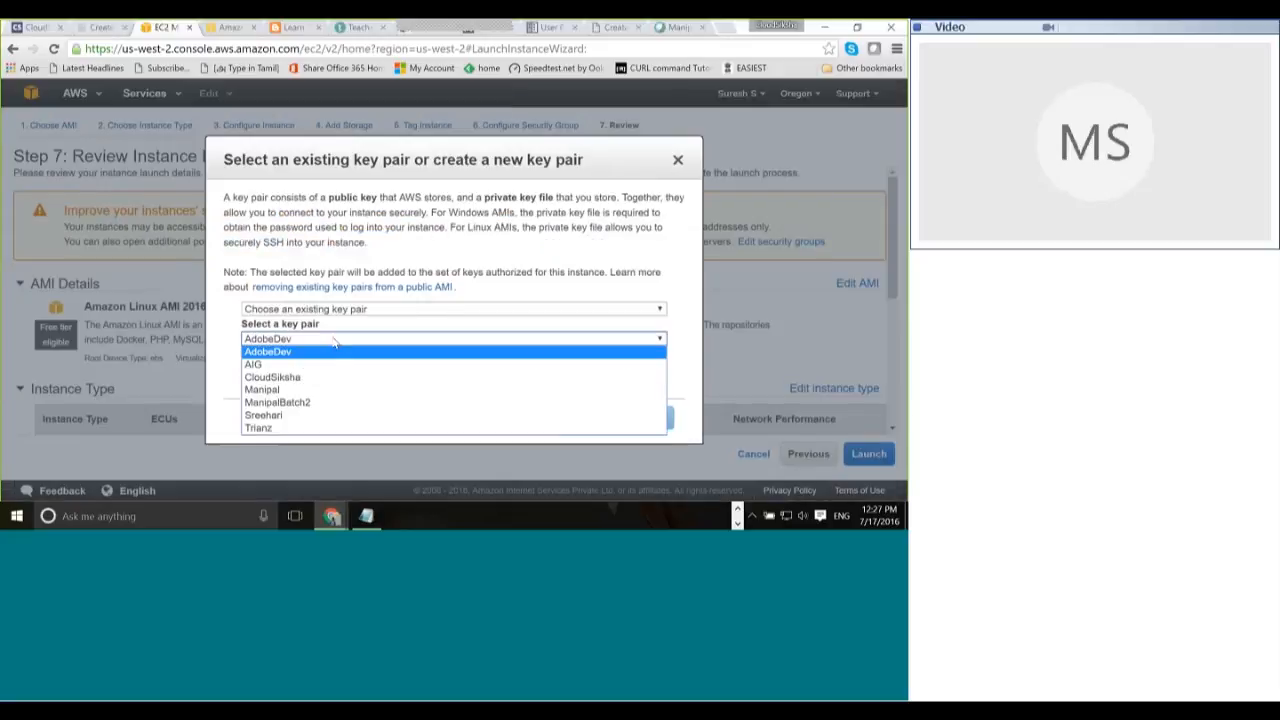
click(268, 389)
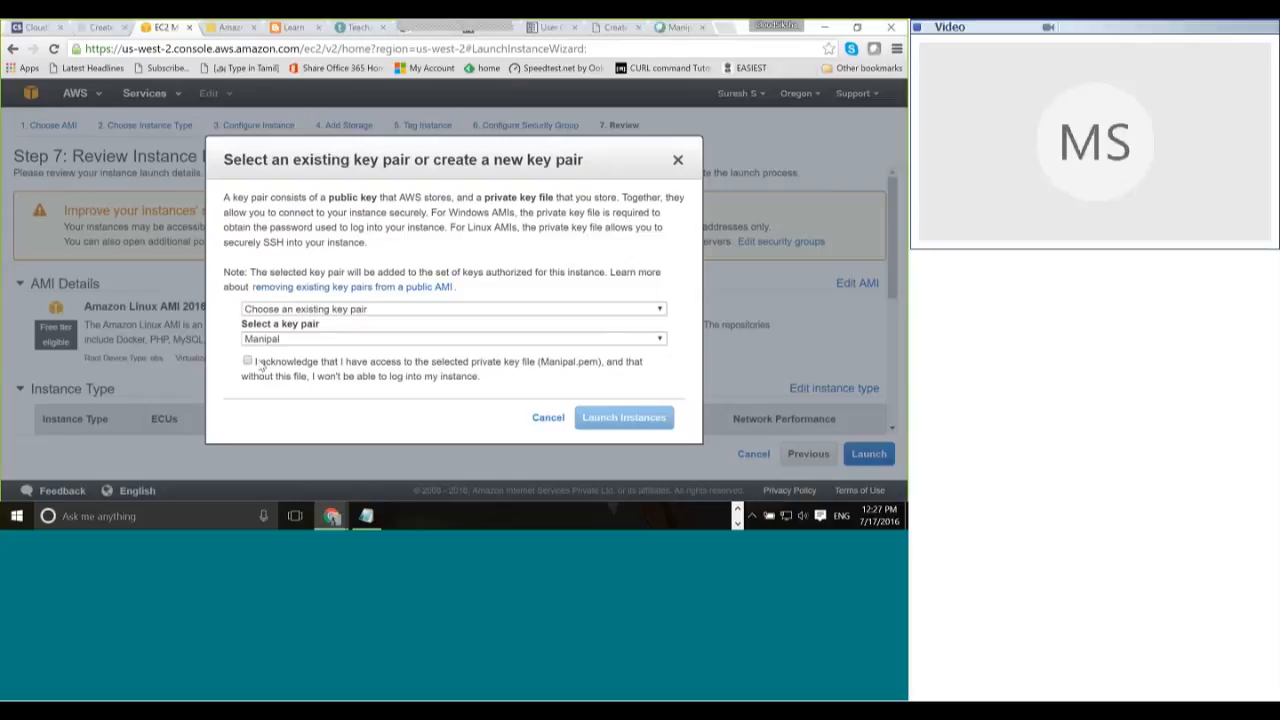
click(248, 362)
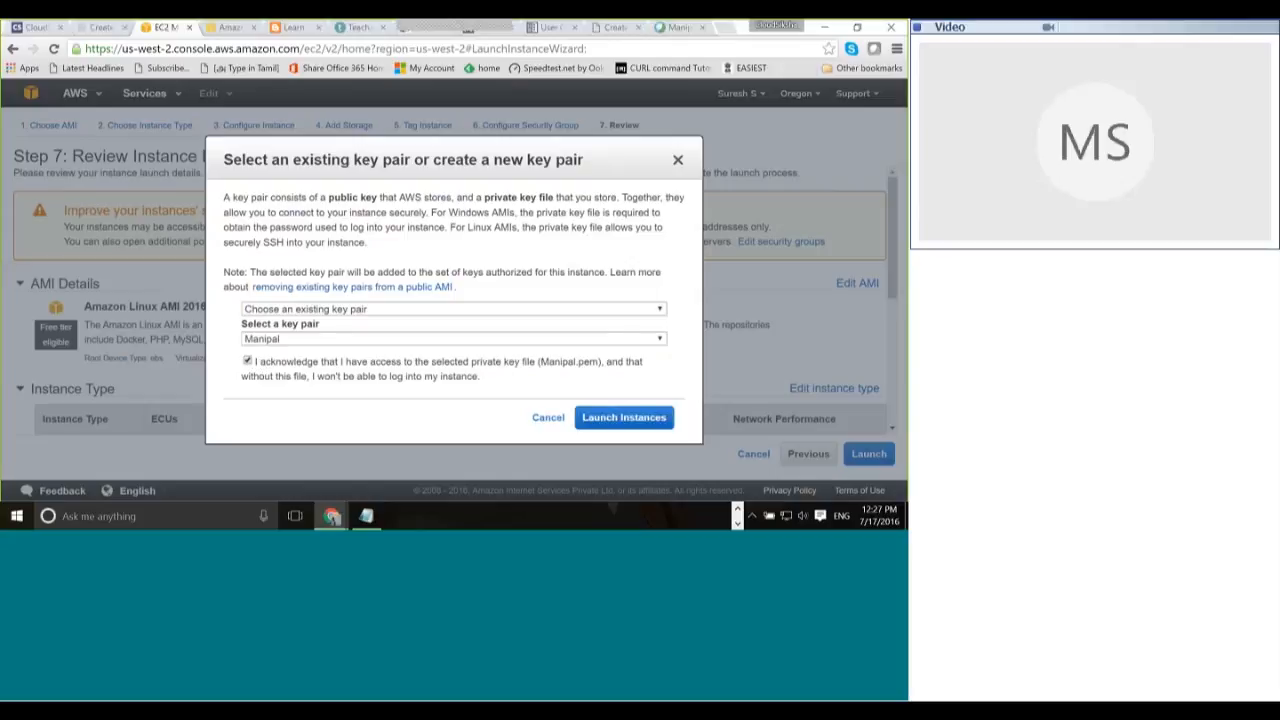
click(623, 417)
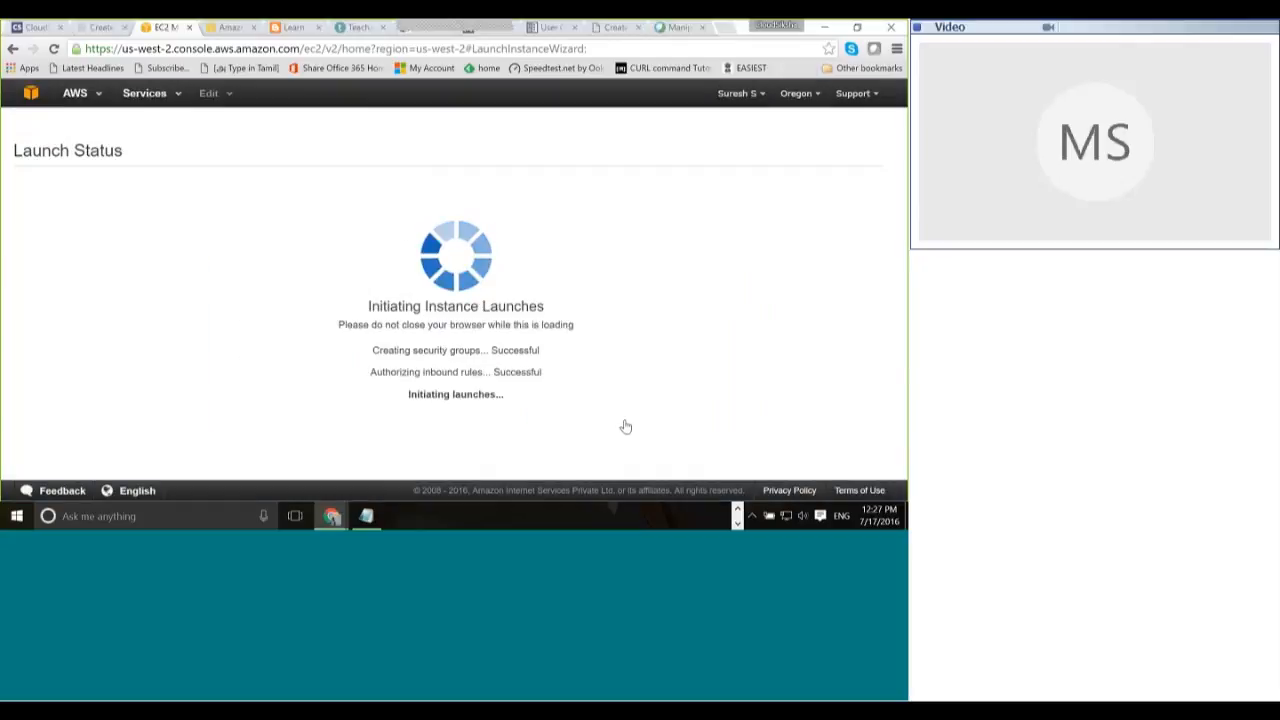
Step: Look over the launch status page and go on to the instances list
scroll(526, 309, down, 3)
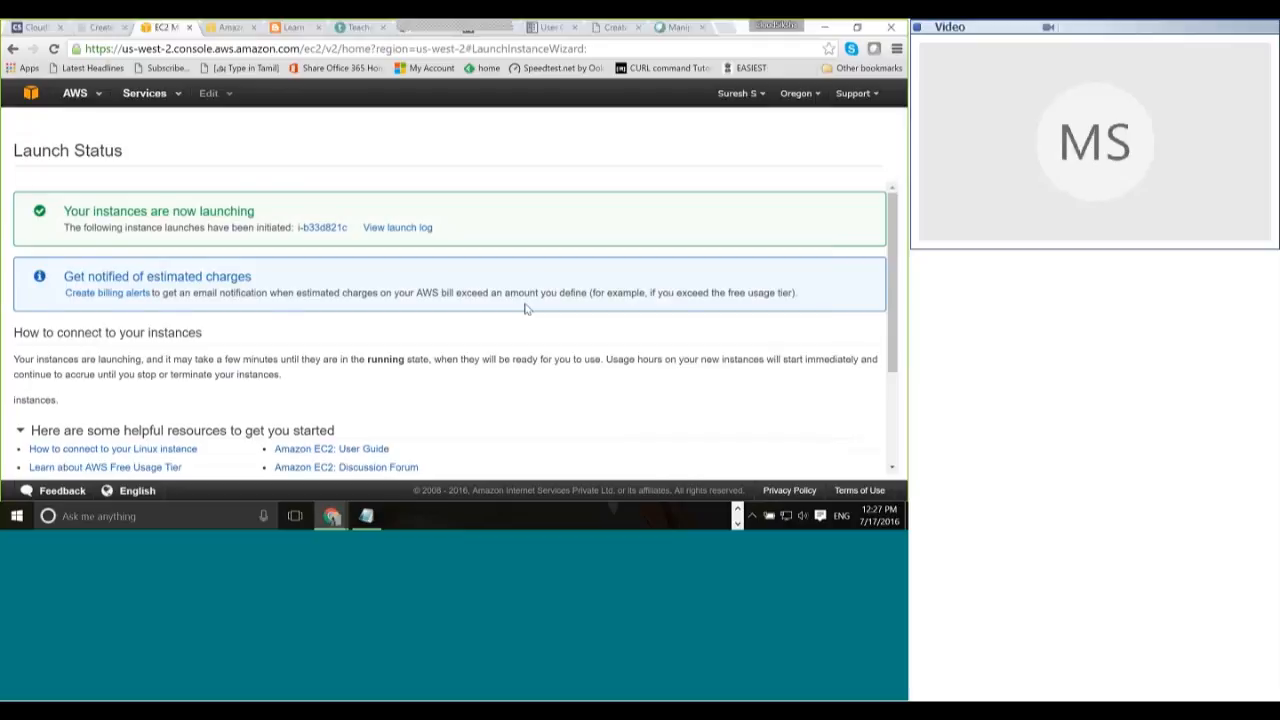
scroll(500, 320, up, 3)
scroll(525, 322, down, 5)
click(837, 460)
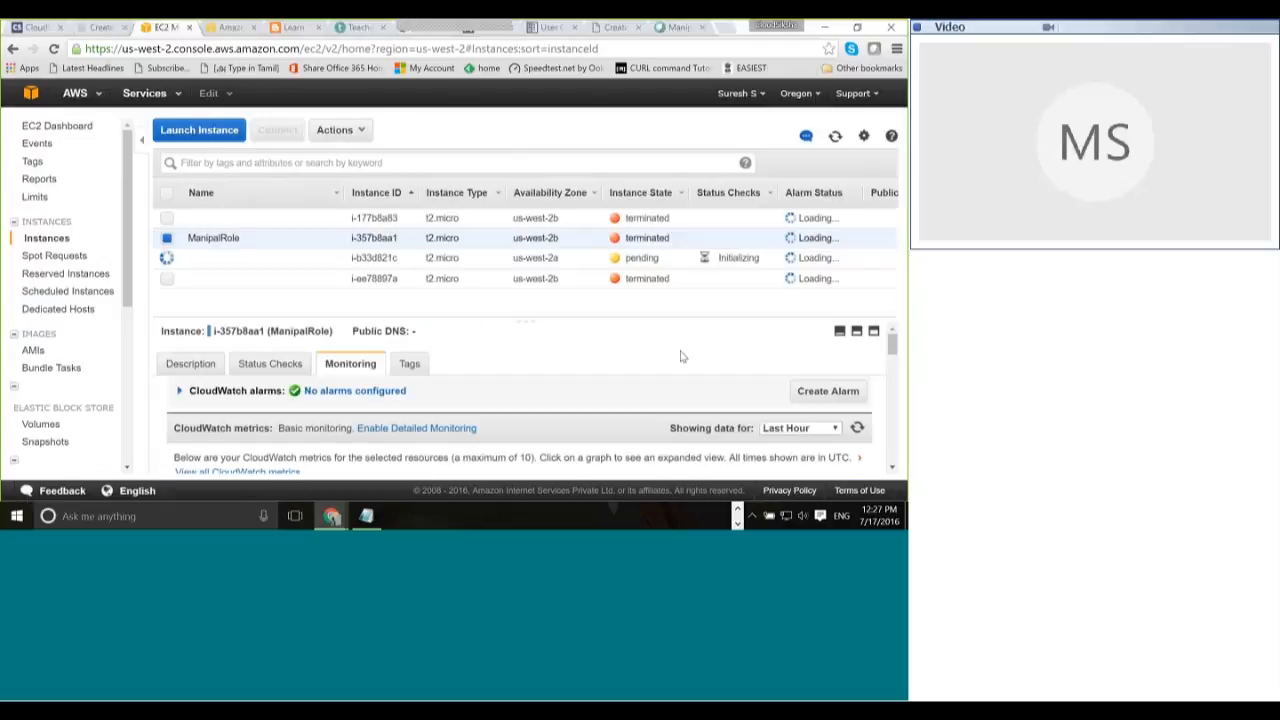
Step: Return to CloudWatch from the console home and open the EC2 metrics
click(30, 95)
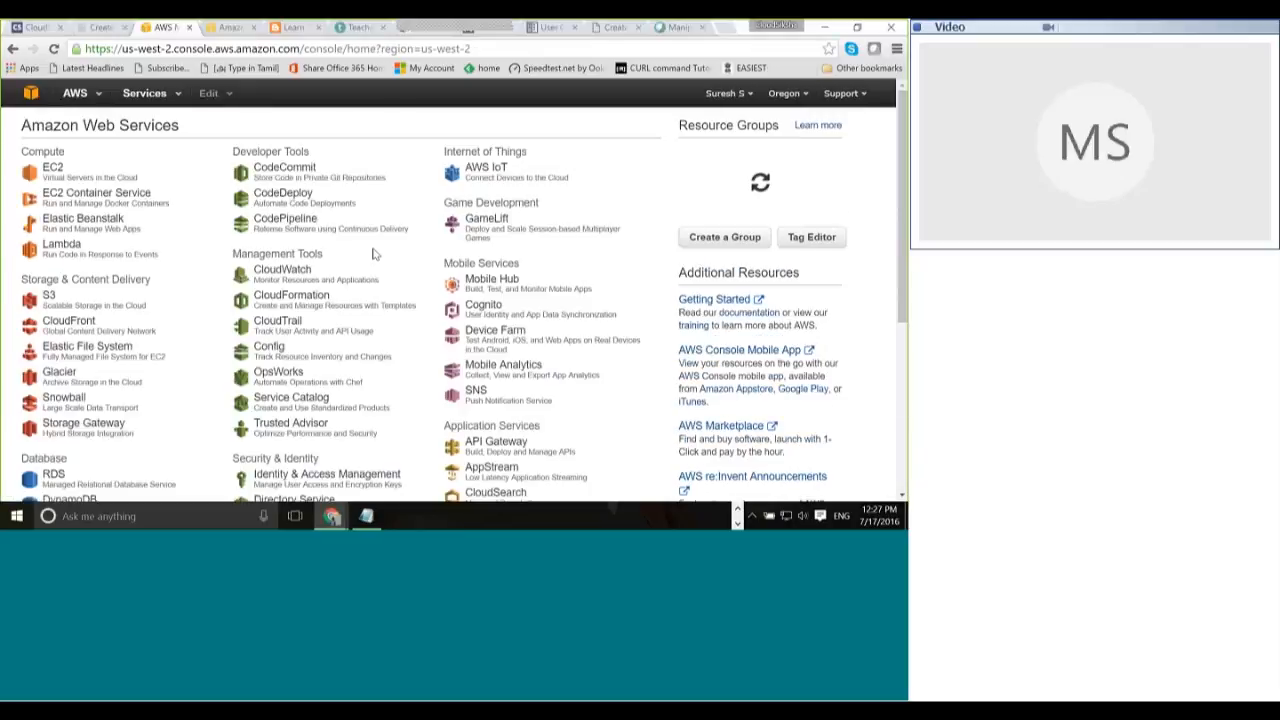
click(286, 272)
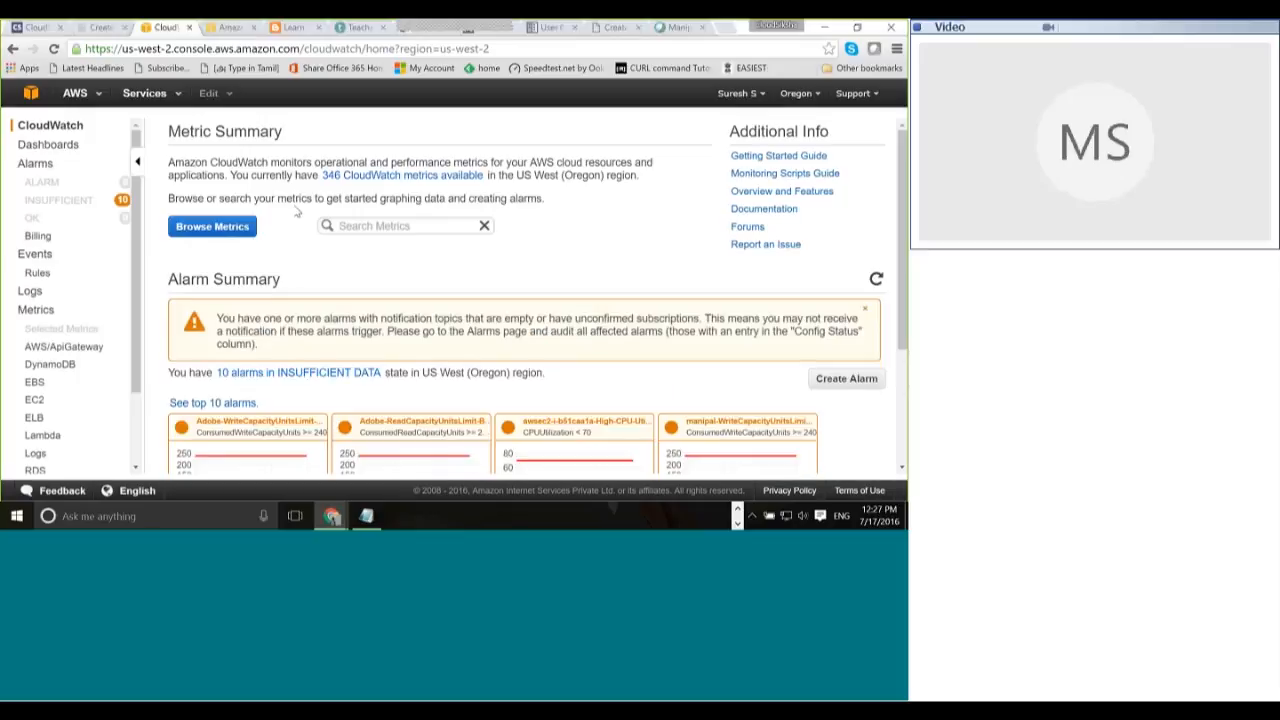
scroll(297, 212, down, 1)
click(34, 399)
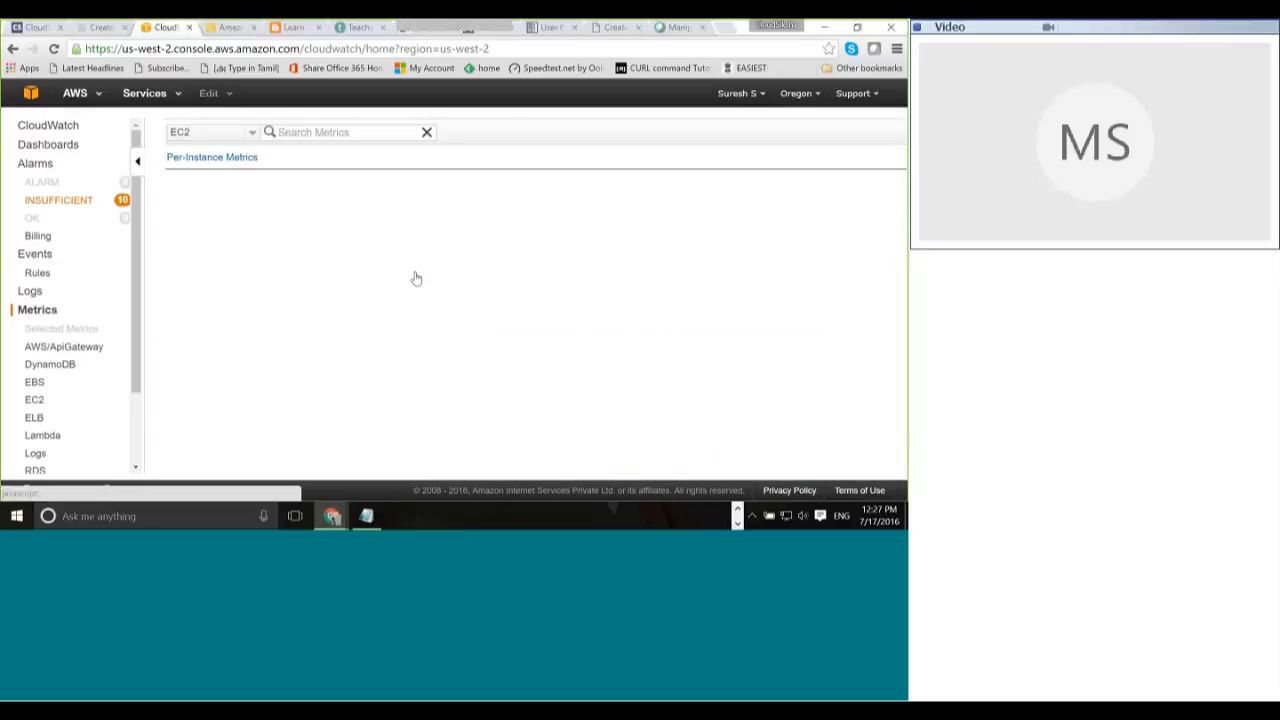
Step: Look through the EC2 per-instance metrics listed for each instance ID
scroll(400, 200, down, 10)
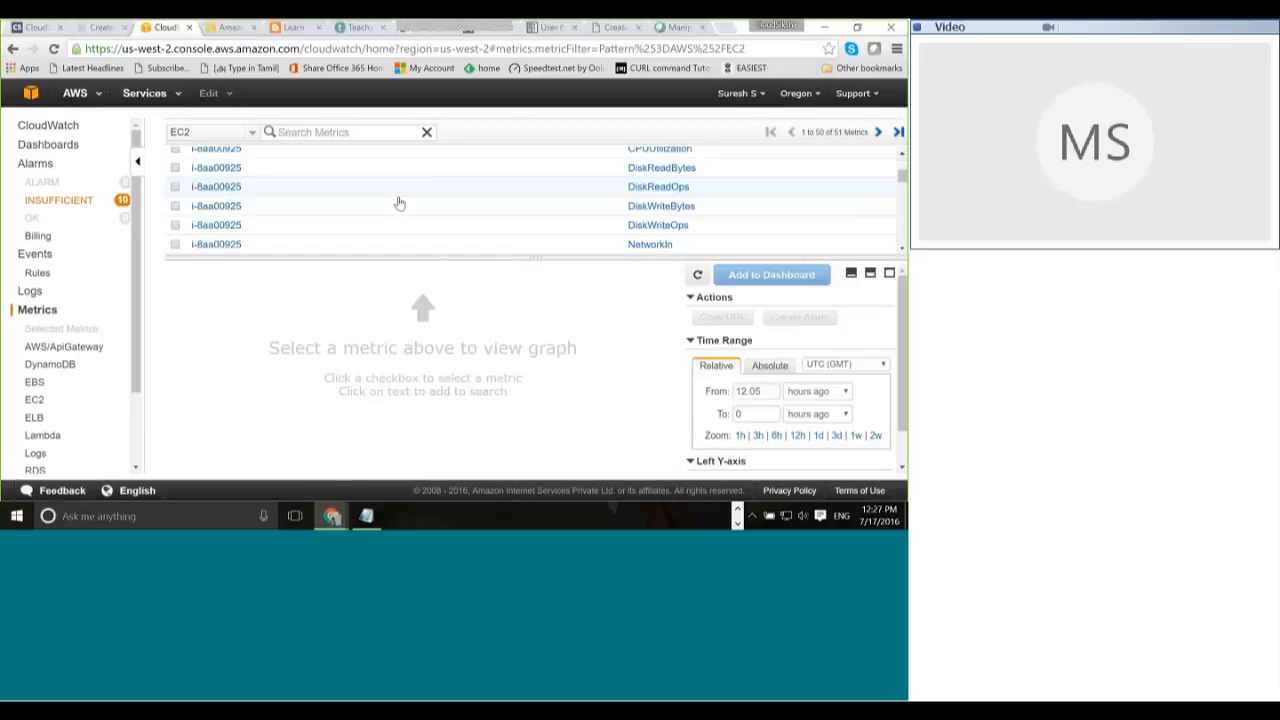
scroll(399, 203, down, 6)
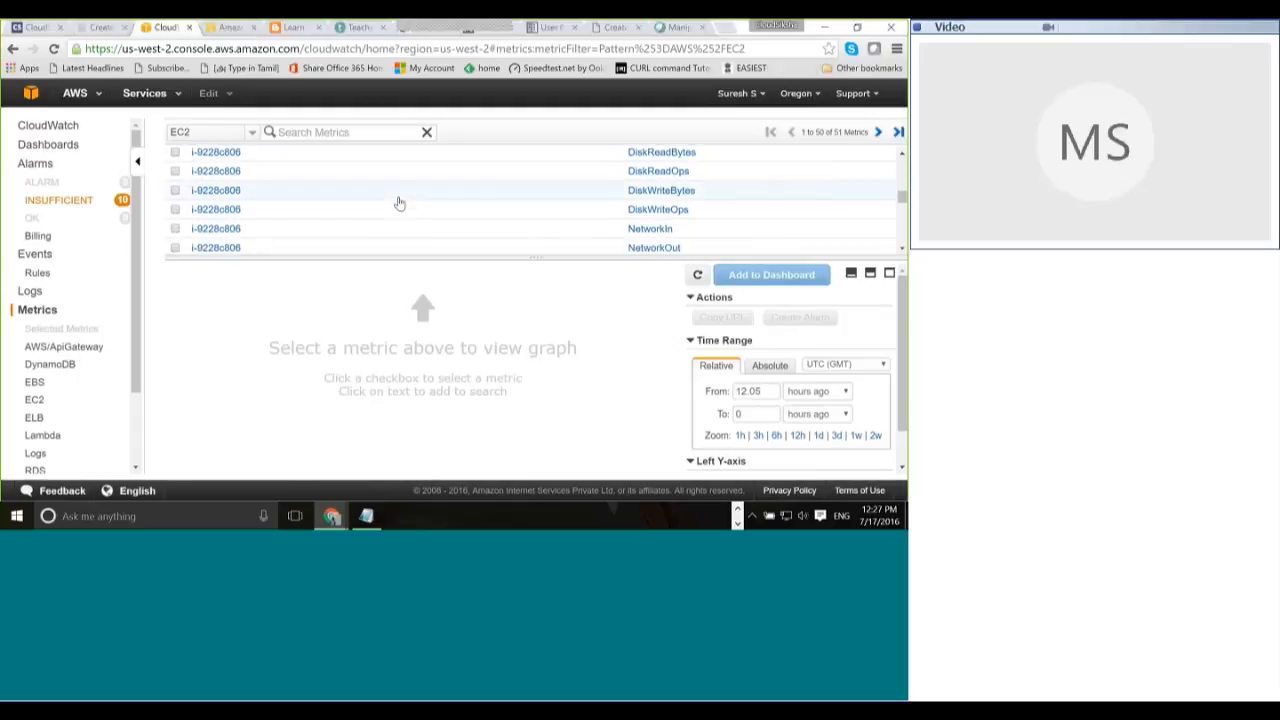
scroll(399, 203, down, 8)
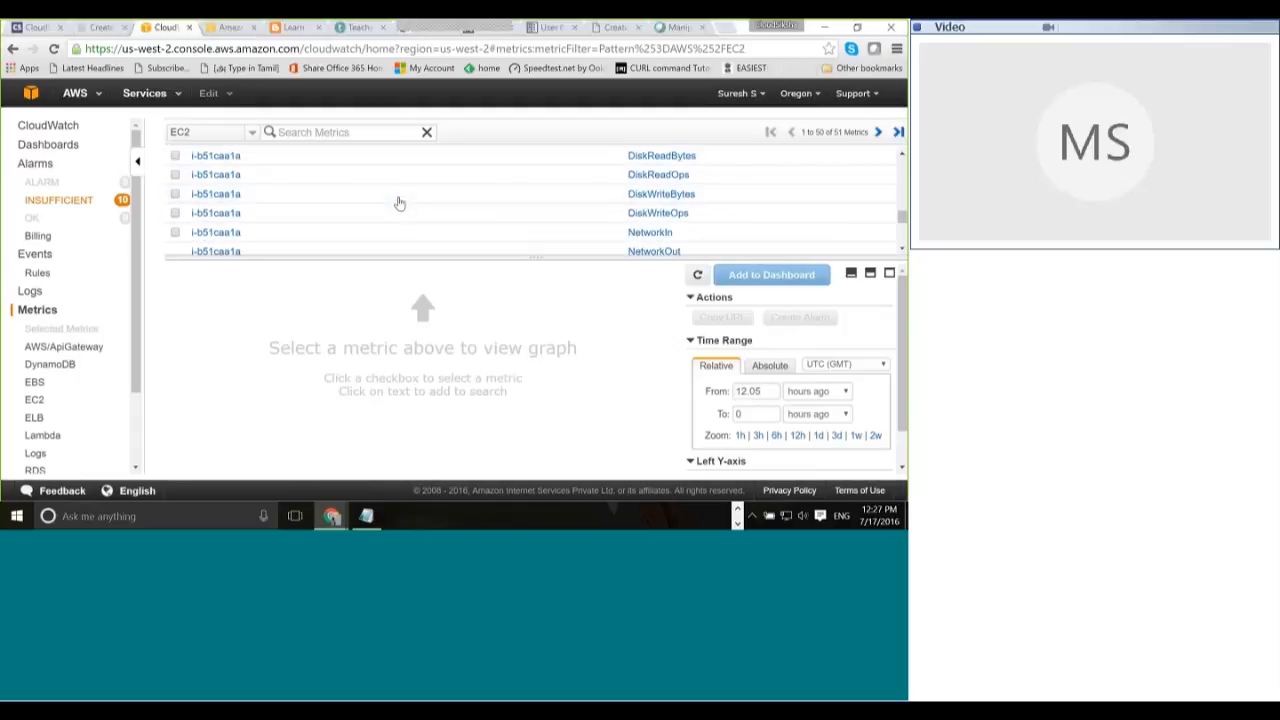
scroll(337, 211, up, 20)
scroll(337, 211, up, 1)
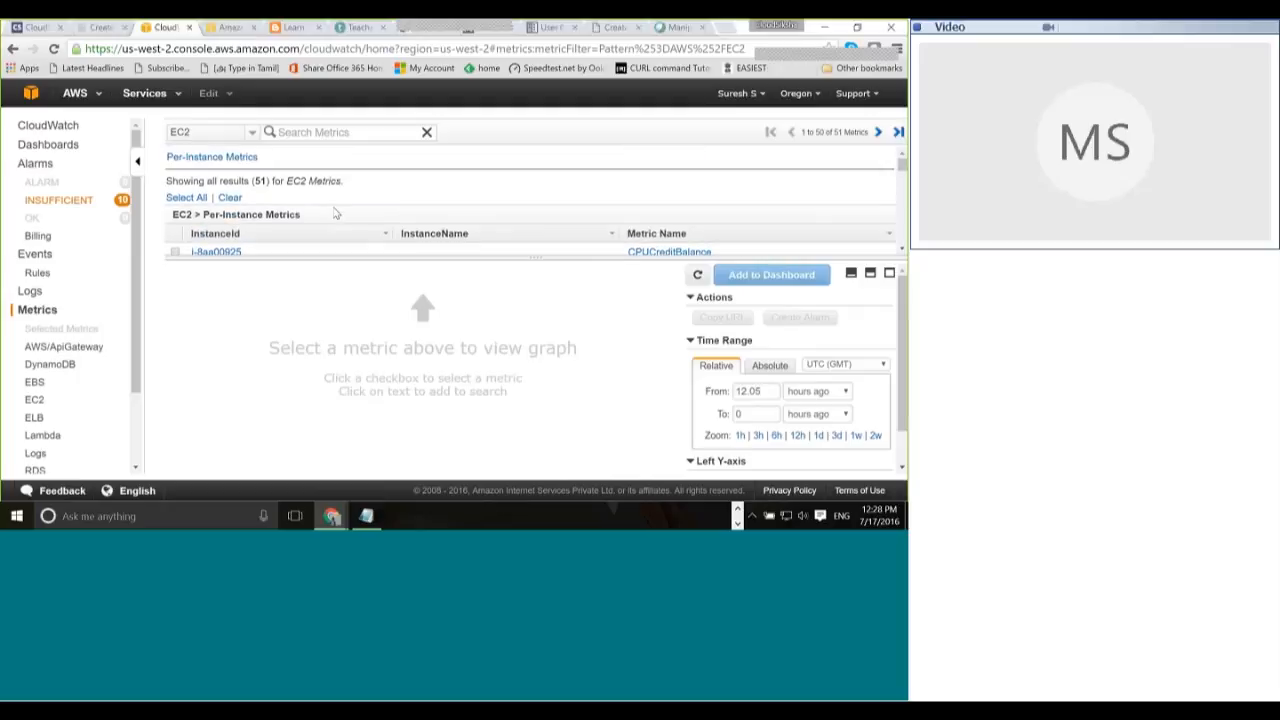
Step: Open the AWS/ApiGateway metrics in CloudWatch
scroll(126, 358, down, 1)
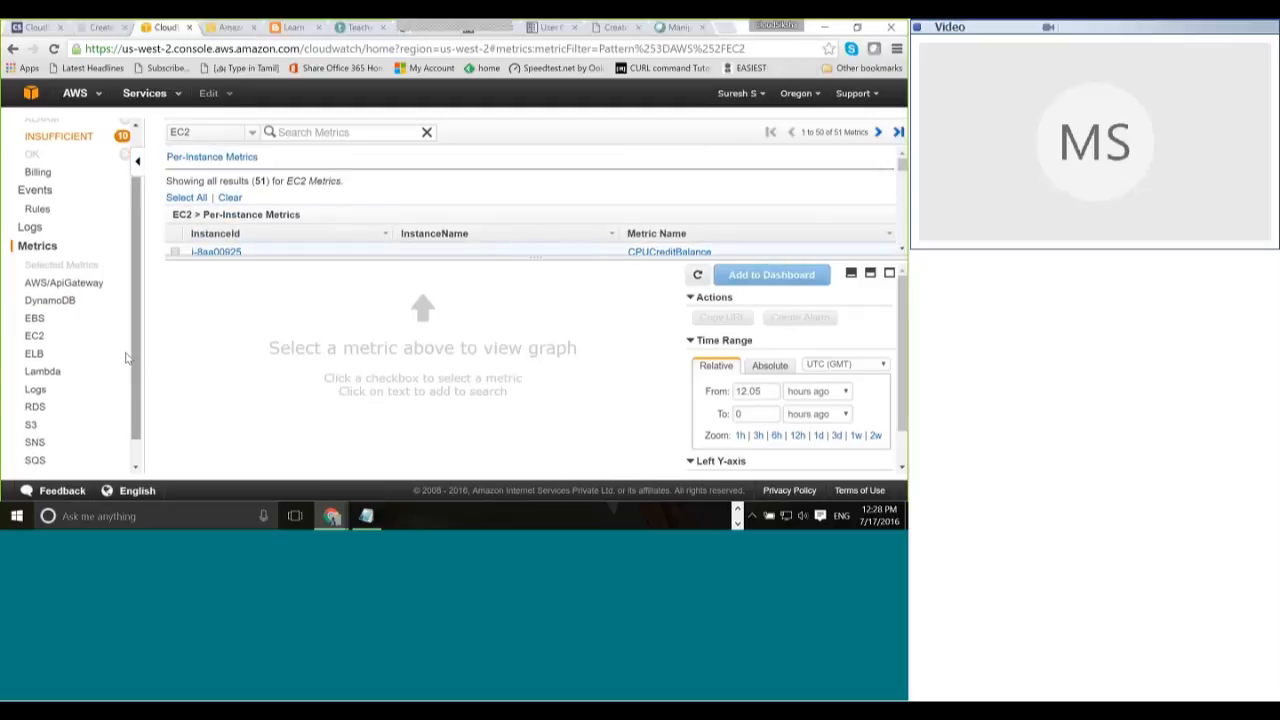
click(88, 283)
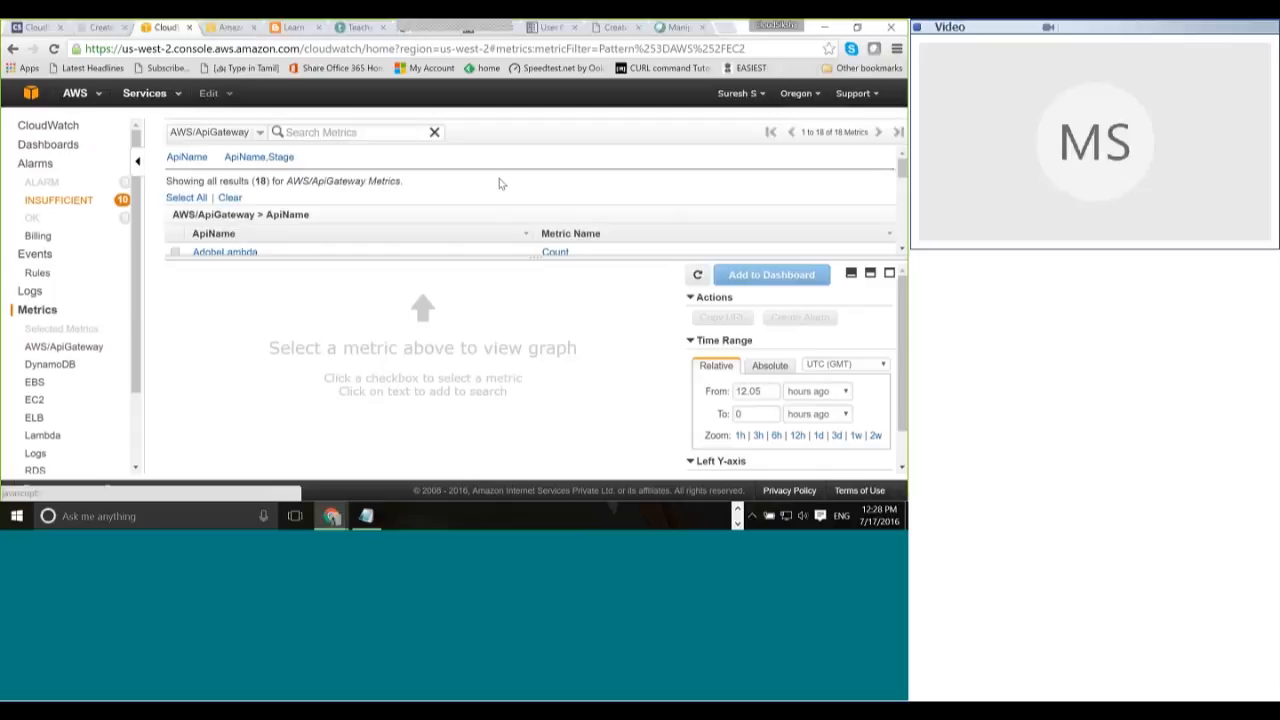
Step: Graph the Count metric of LambdaAPI and set the time range to start 23 hours ago
scroll(501, 183, down, 2)
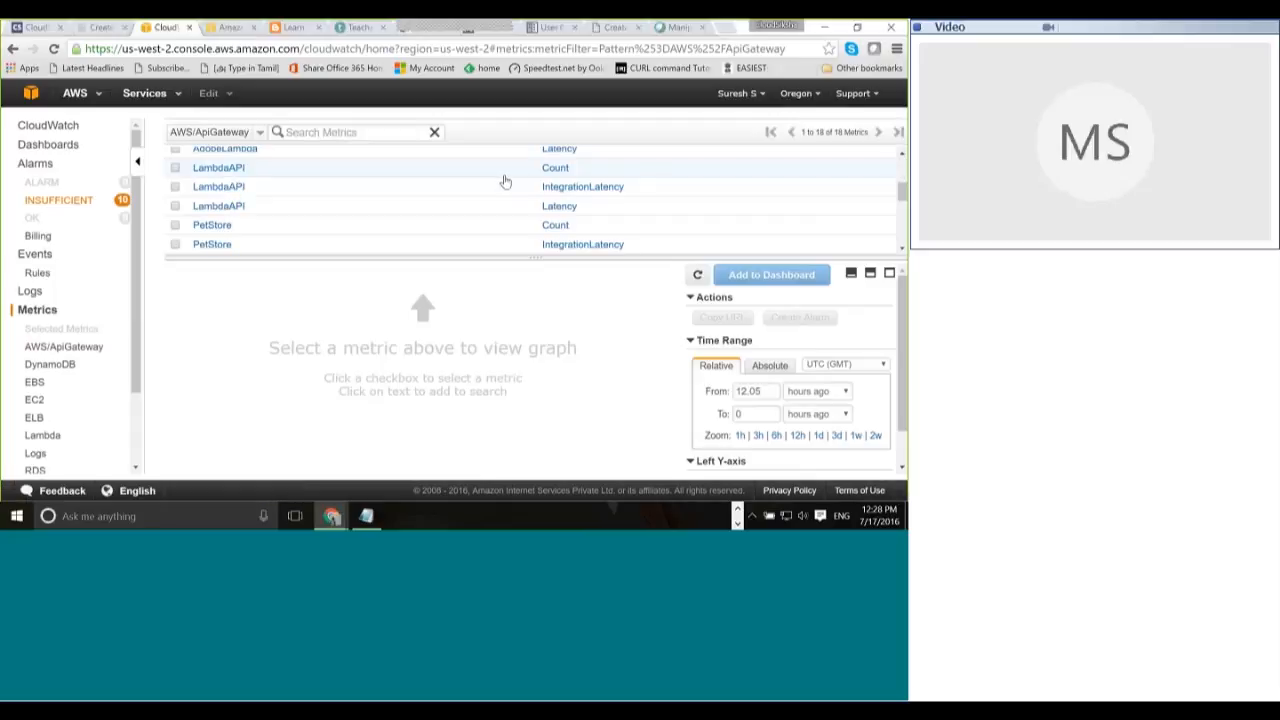
click(175, 169)
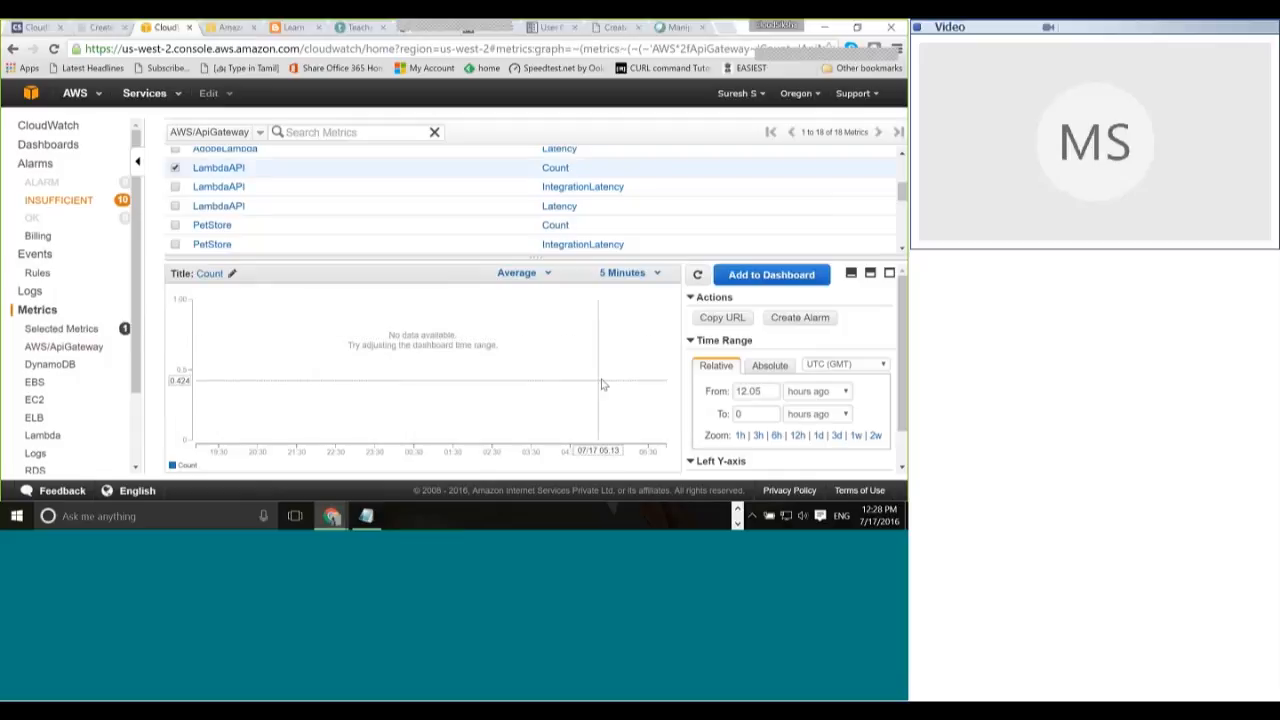
click(767, 392)
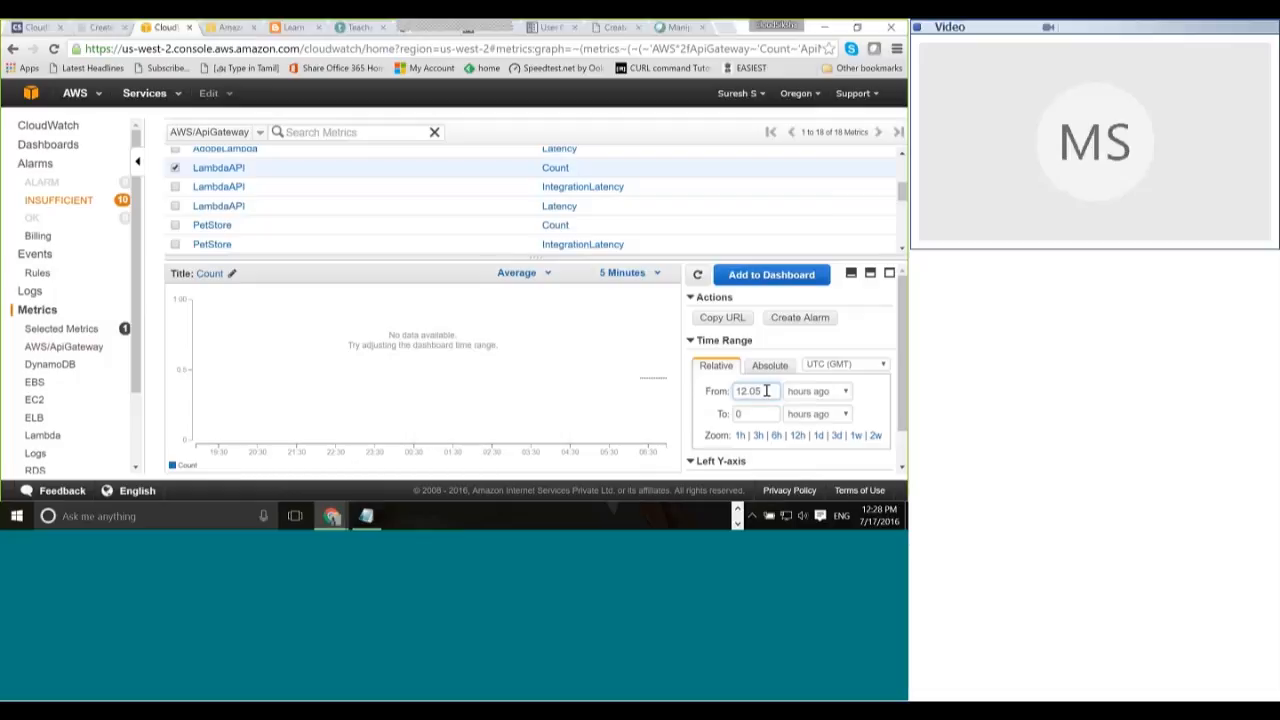
drag(767, 391, 715, 402)
text(23)
click(572, 408)
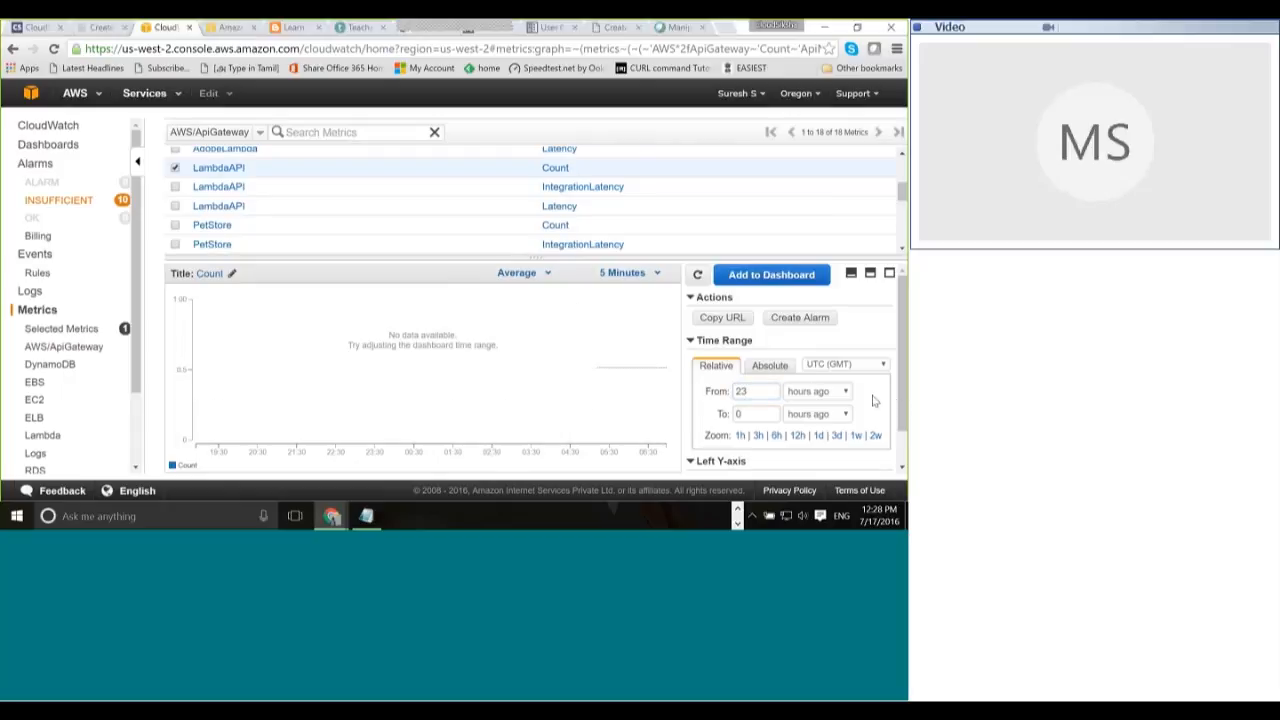
Step: Look over the graph's time range and axis settings, and deselect the LambdaAPI Count metric
scroll(877, 400, down, 1)
scroll(790, 380, up, 1)
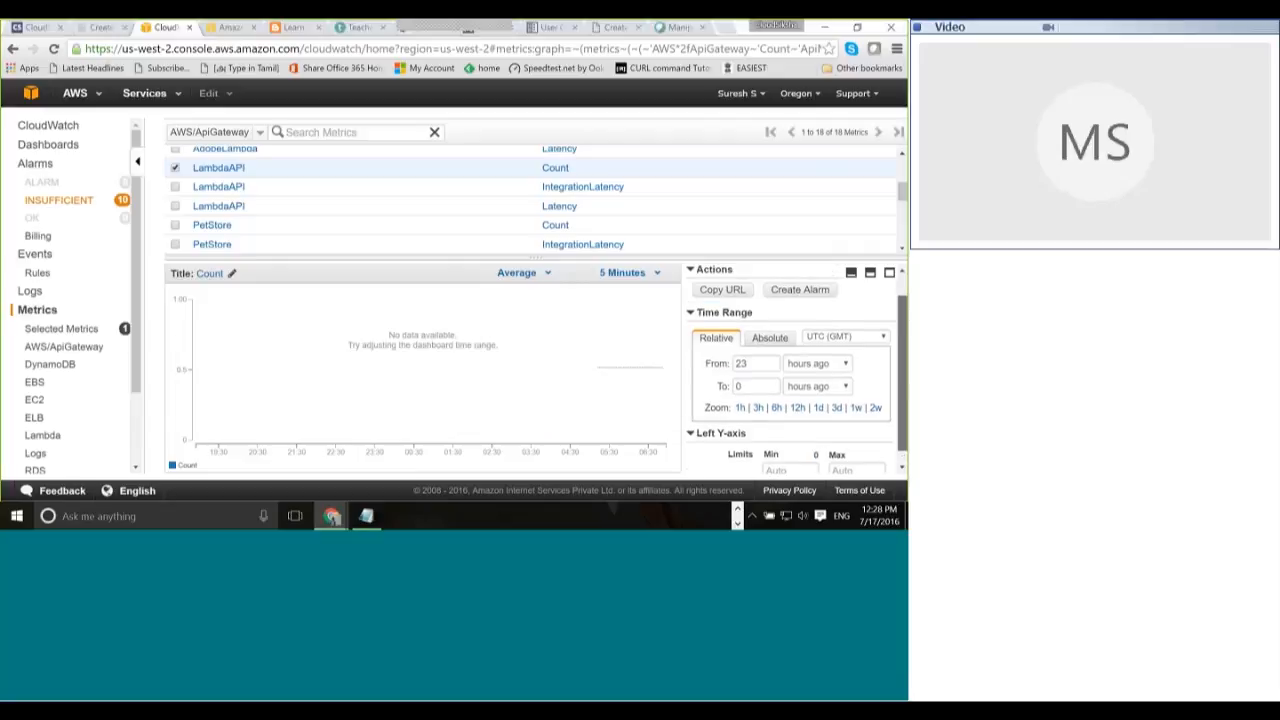
scroll(905, 408, down, 1)
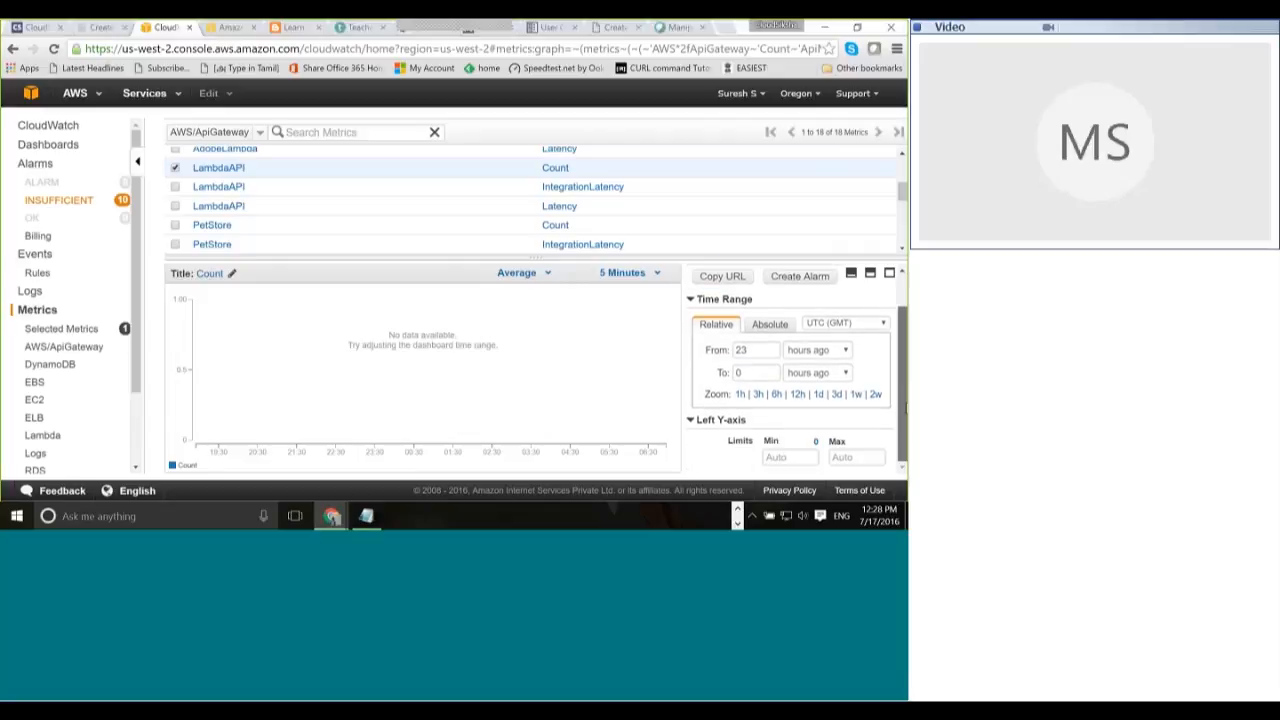
scroll(905, 408, up, 1)
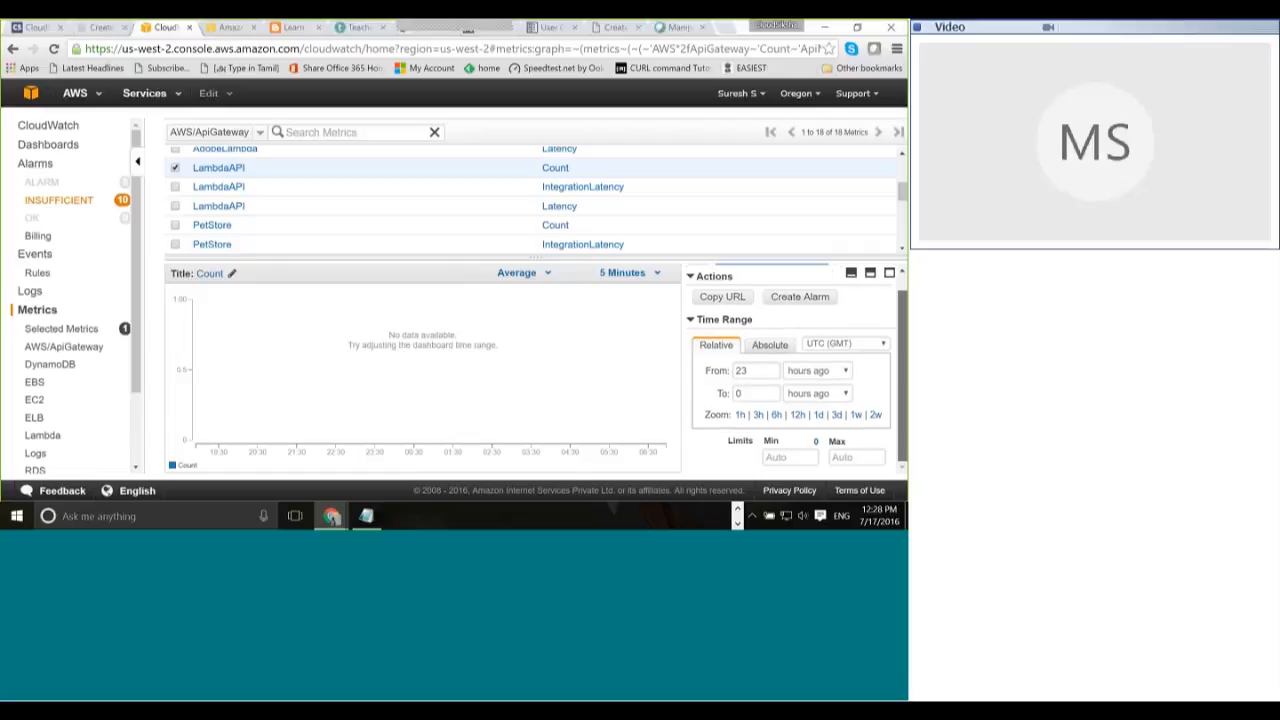
click(174, 170)
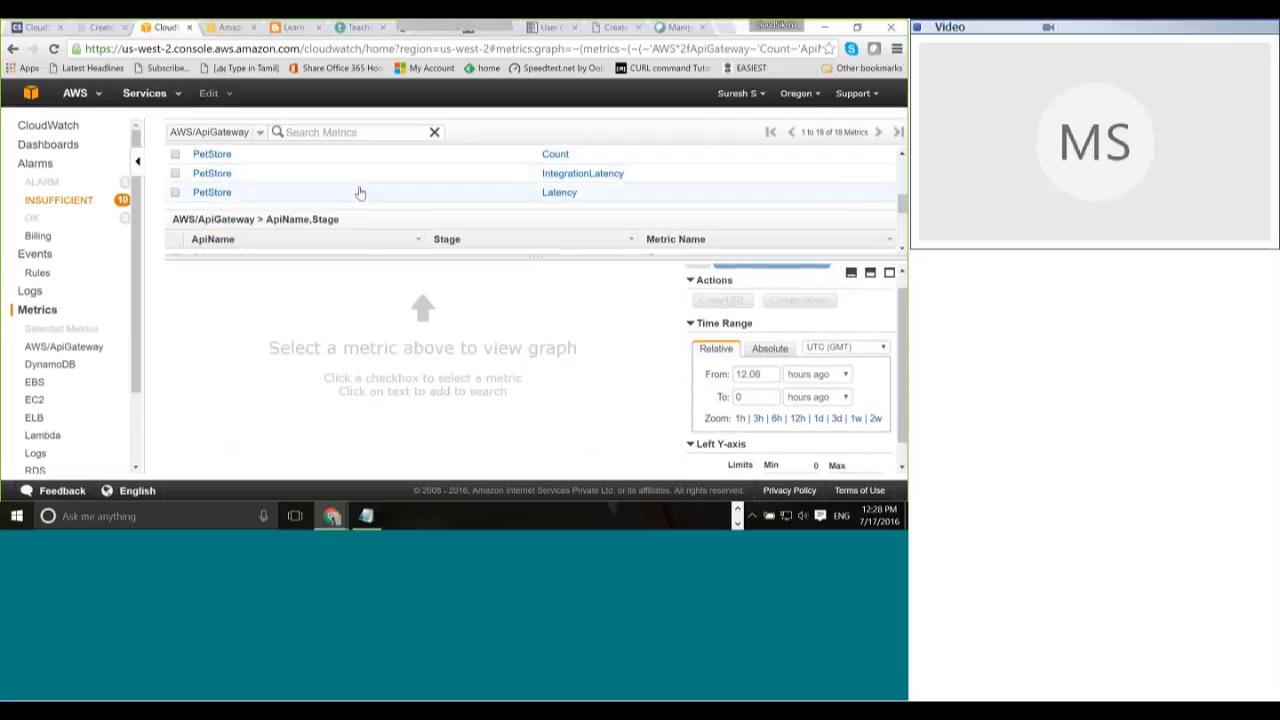
Step: Graph the Count metric of AdobeLambda's test stage over the last 24 hours, and deselect it after viewing
scroll(357, 189, down, 1)
scroll(361, 194, down, 1)
scroll(362, 196, up, 1)
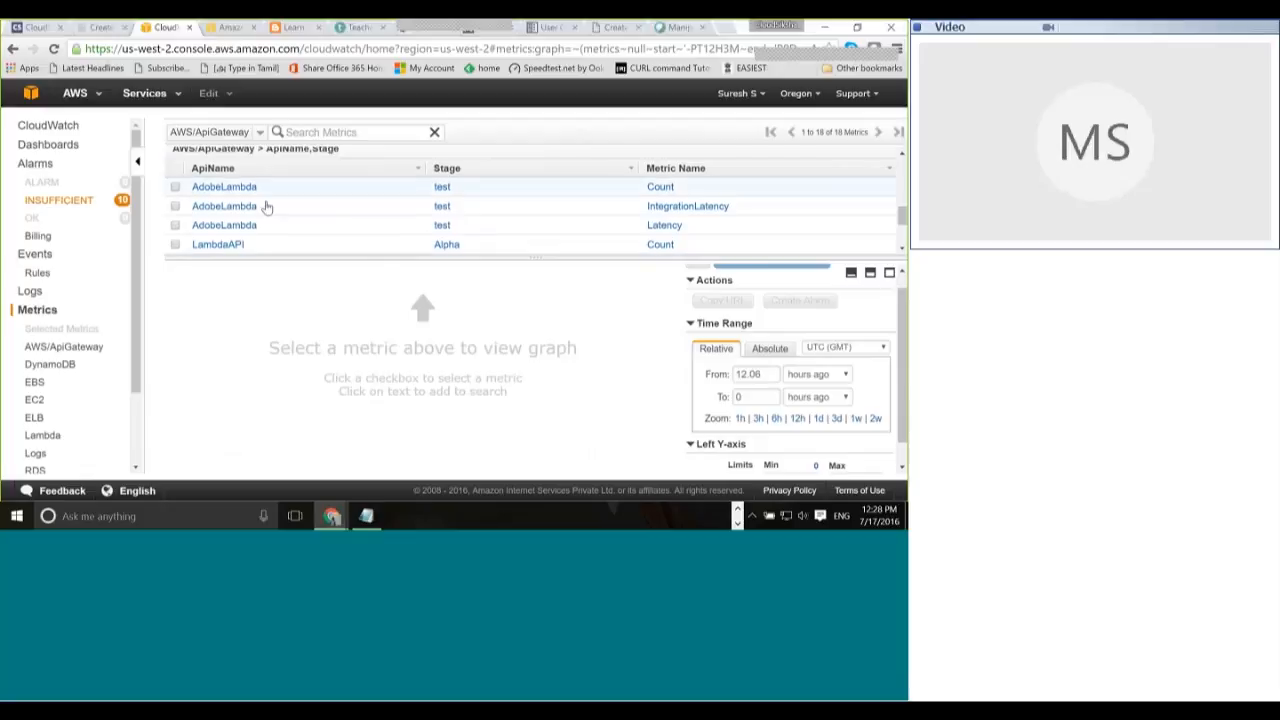
click(176, 188)
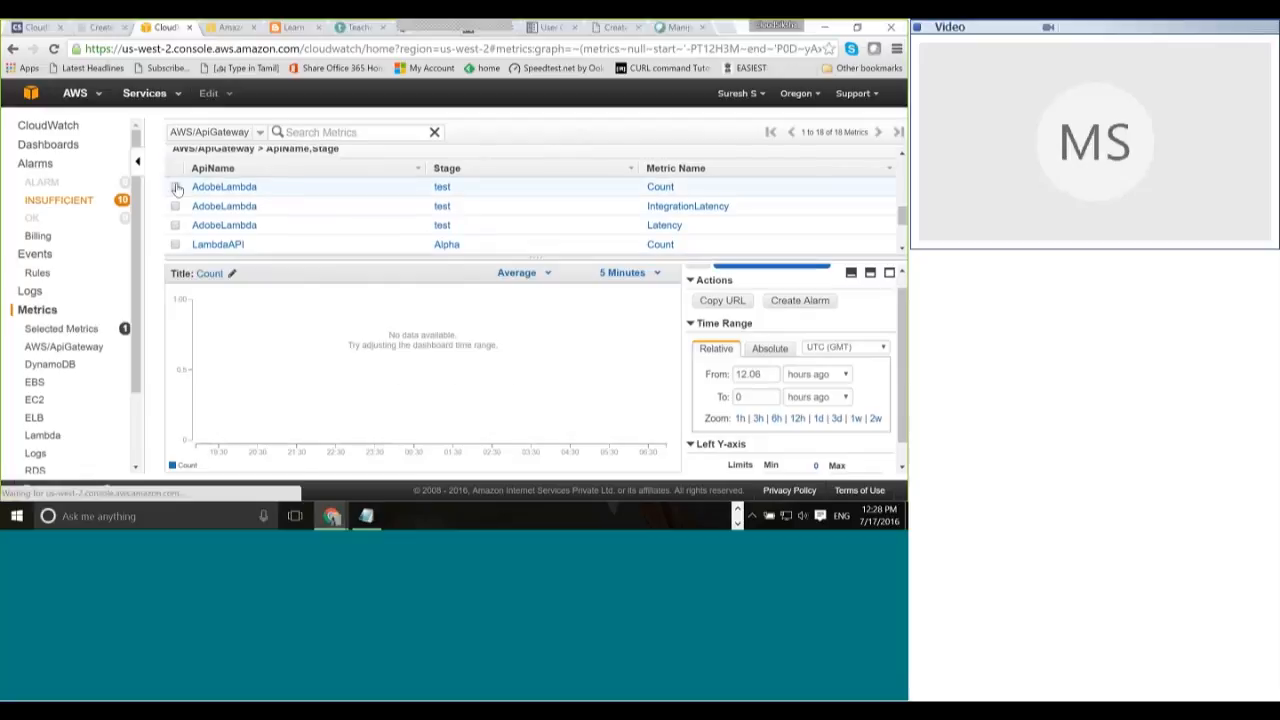
drag(764, 373, 719, 378)
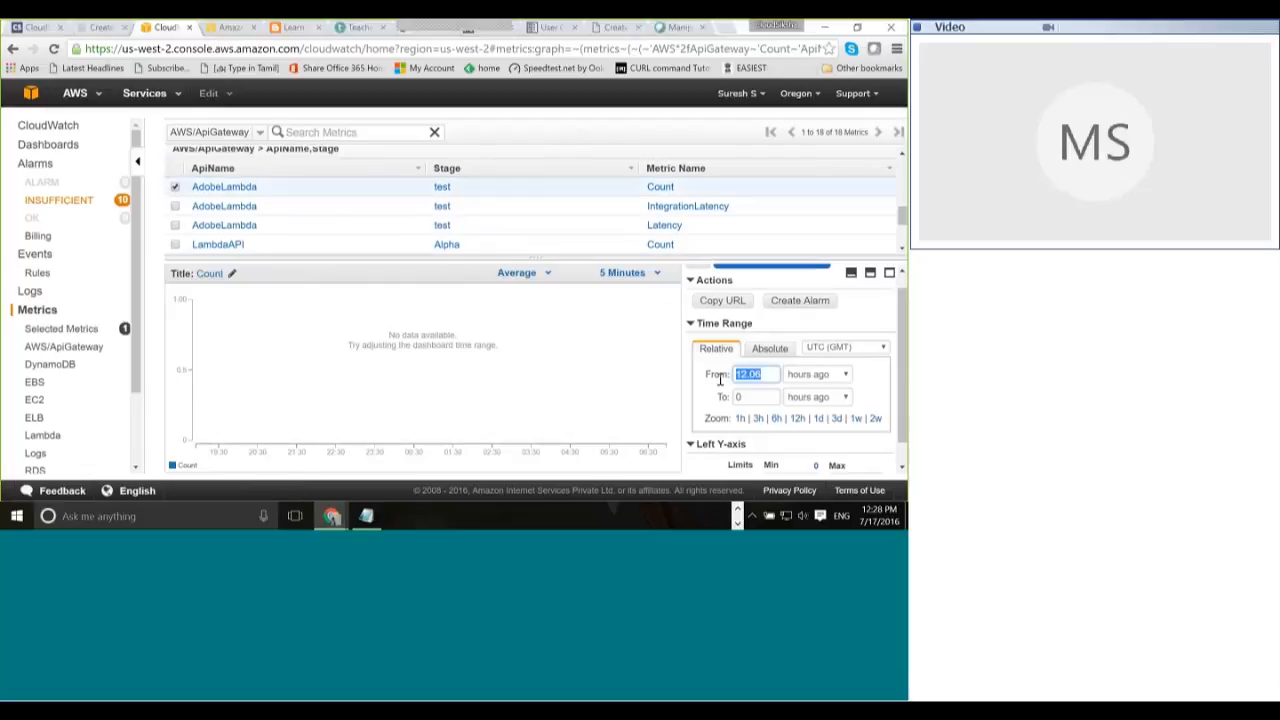
text(24)
click(614, 397)
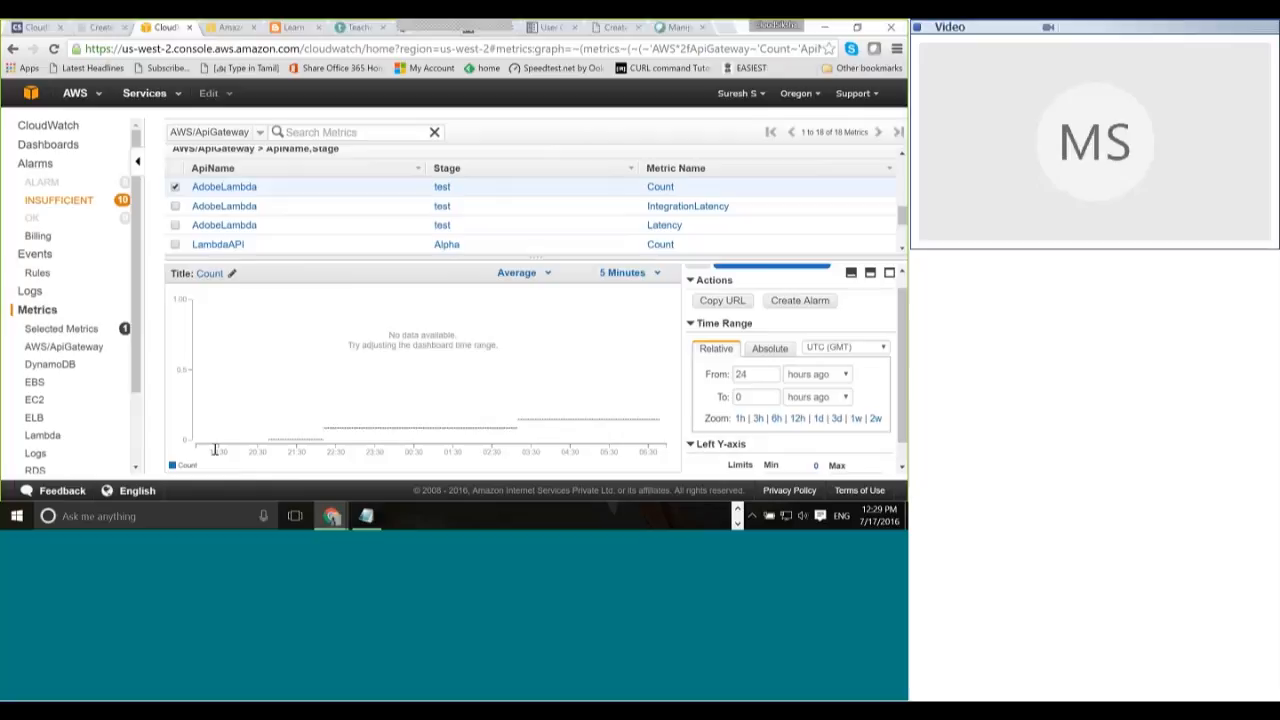
click(763, 374)
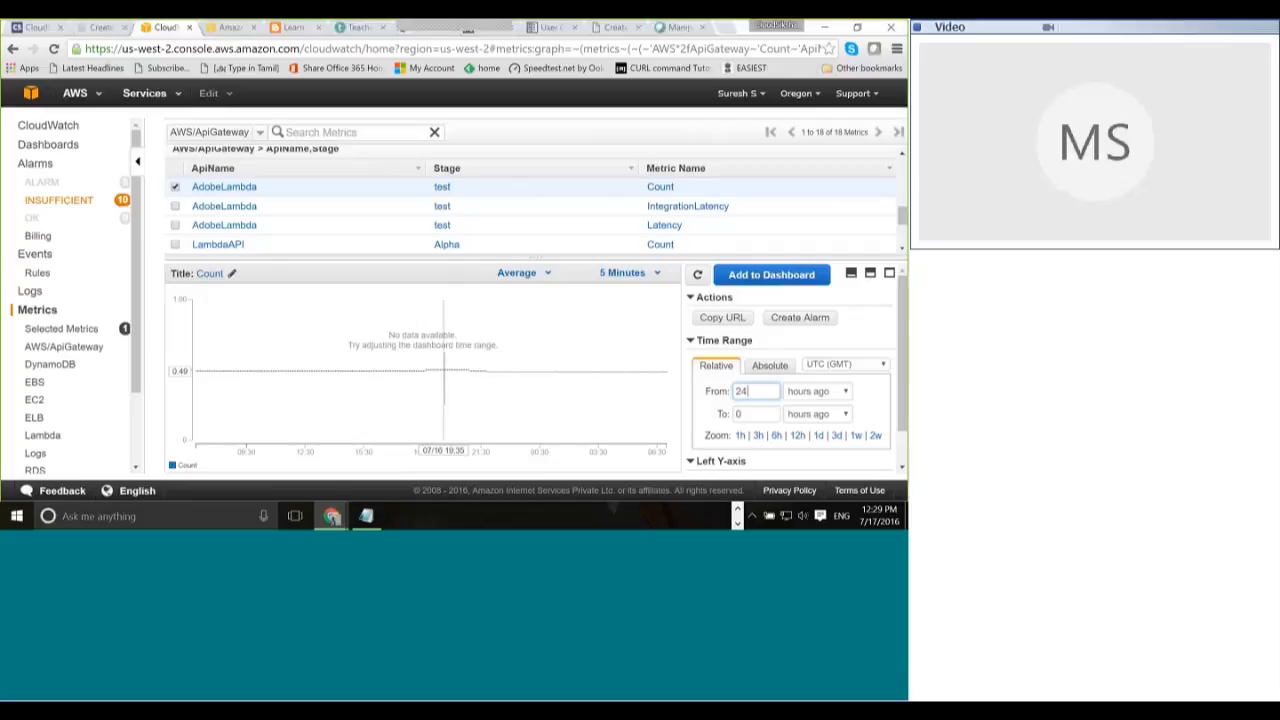
click(175, 187)
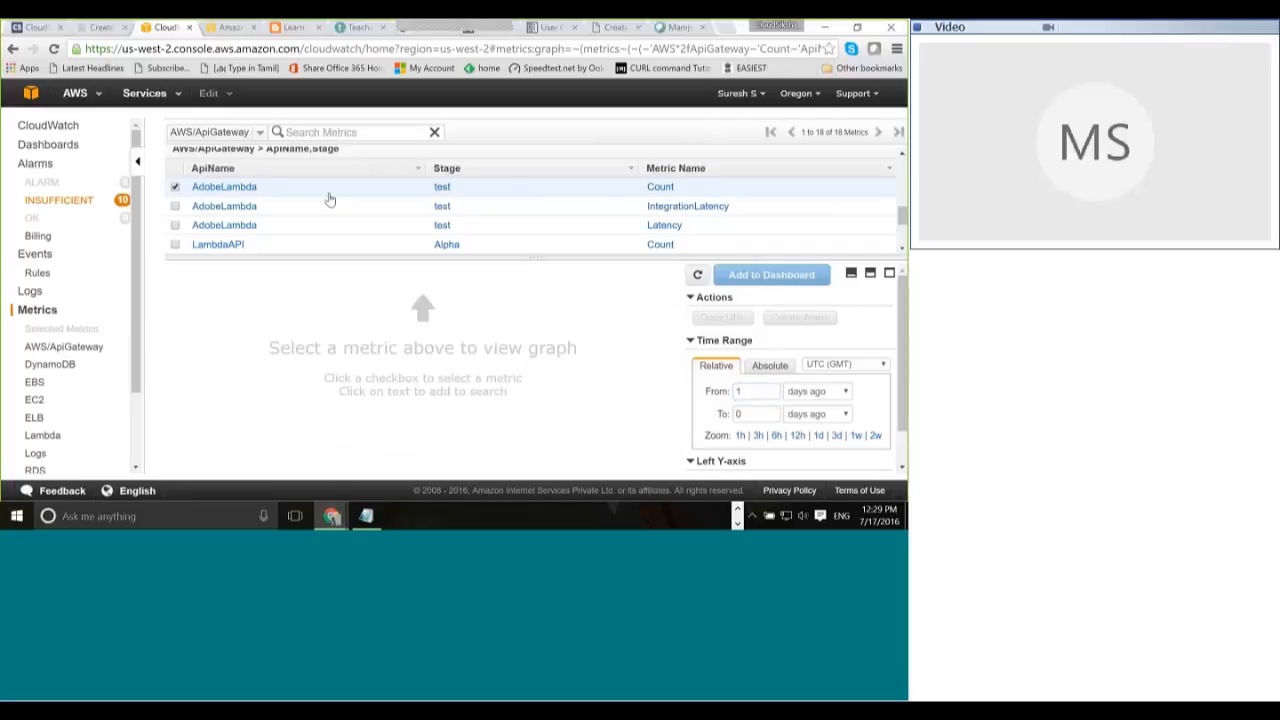
Step: Look through the remaining API Gateway metrics and open the SNS metrics
scroll(386, 220, down, 3)
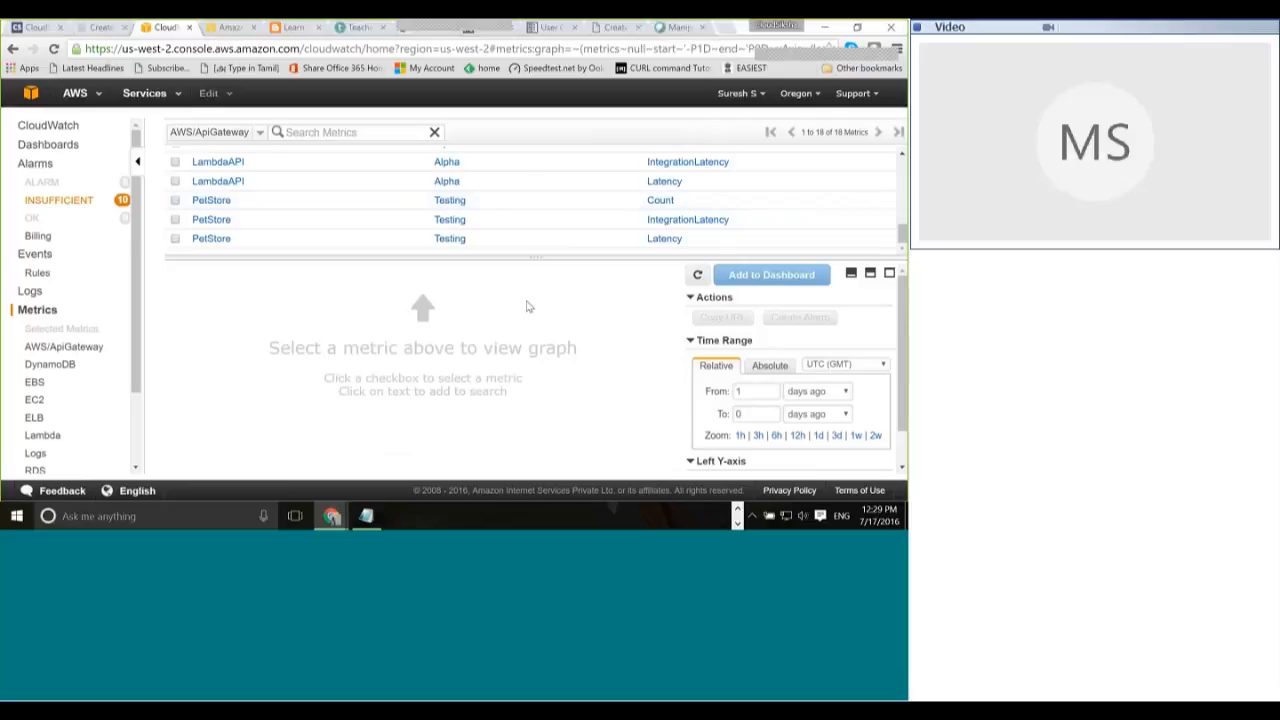
scroll(387, 212, up, 5)
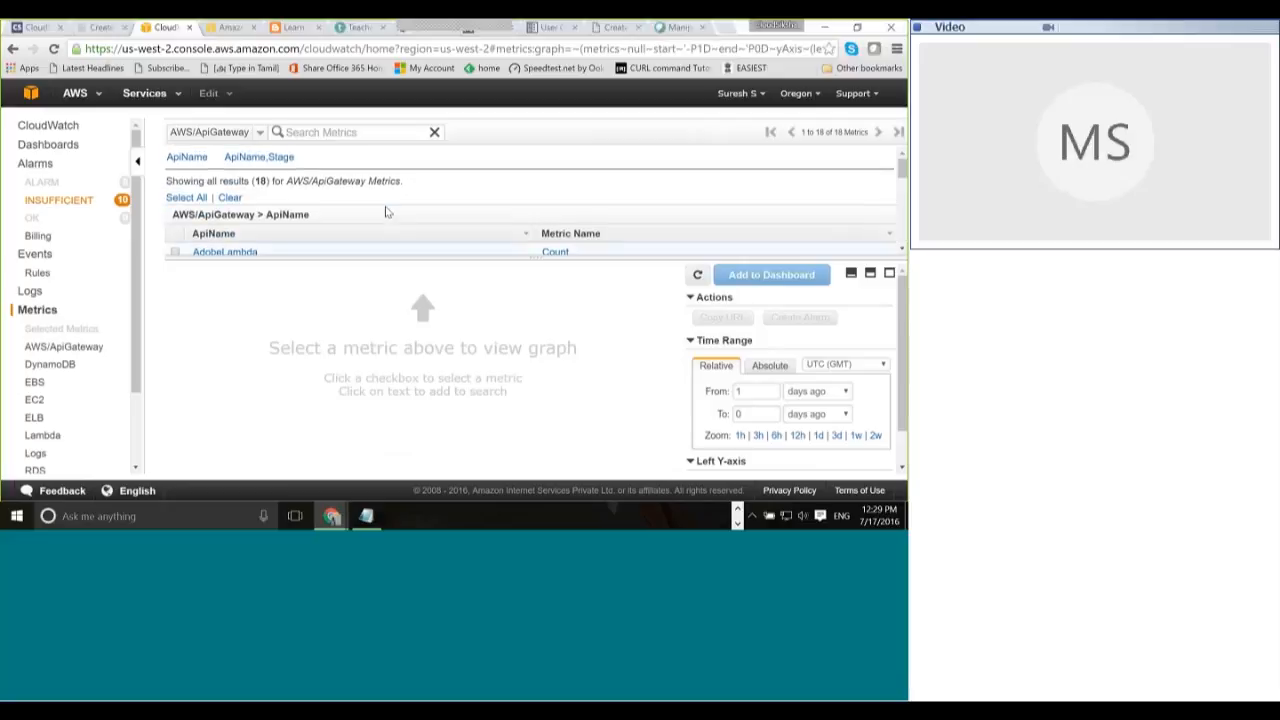
scroll(145, 455, down, 2)
scroll(66, 400, up, 2)
click(35, 418)
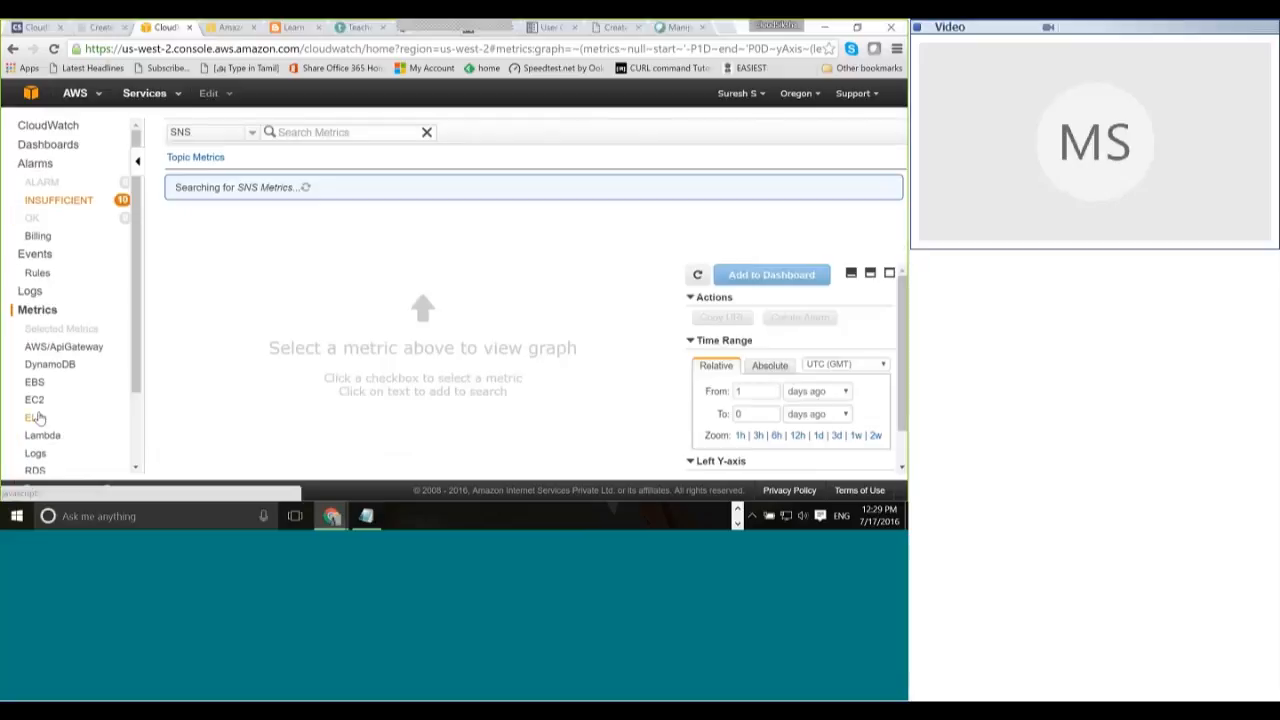
Step: Graph NumberOfMessagesPublished for the CPULow topic with the range starting 12 days ago, refresh it, and deselect the metric after viewing
scroll(328, 210, down, 1)
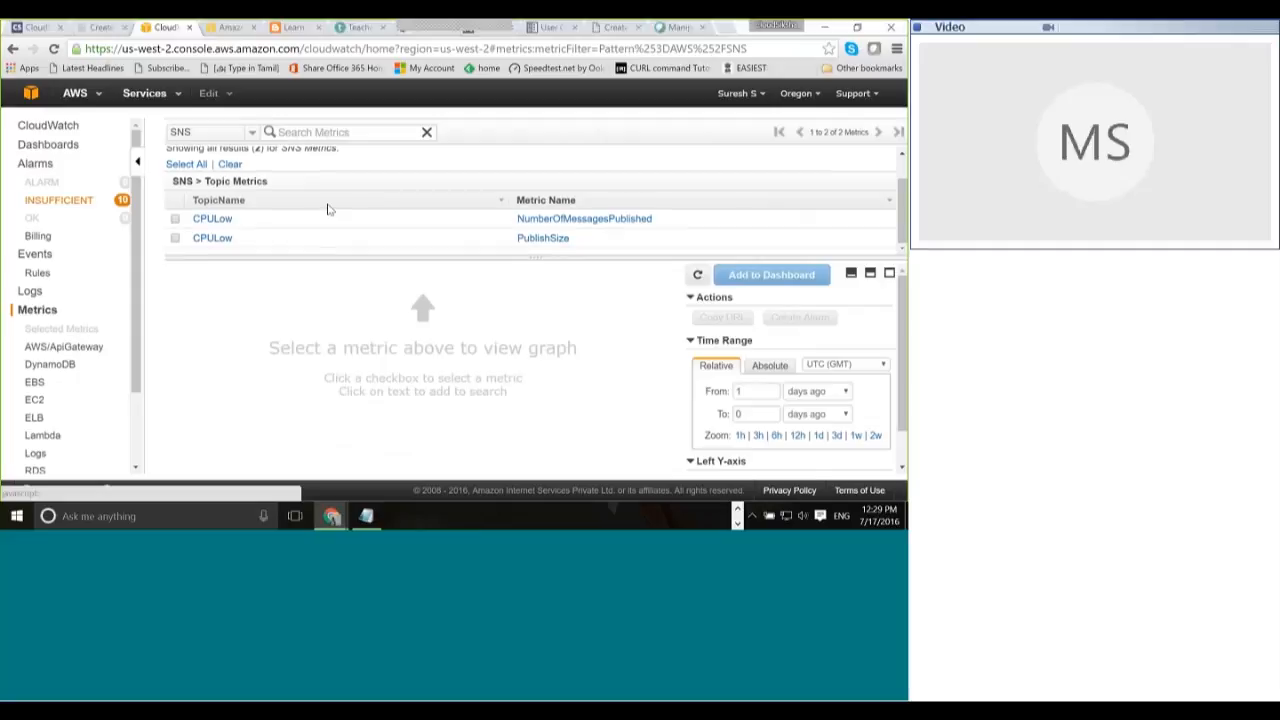
click(175, 218)
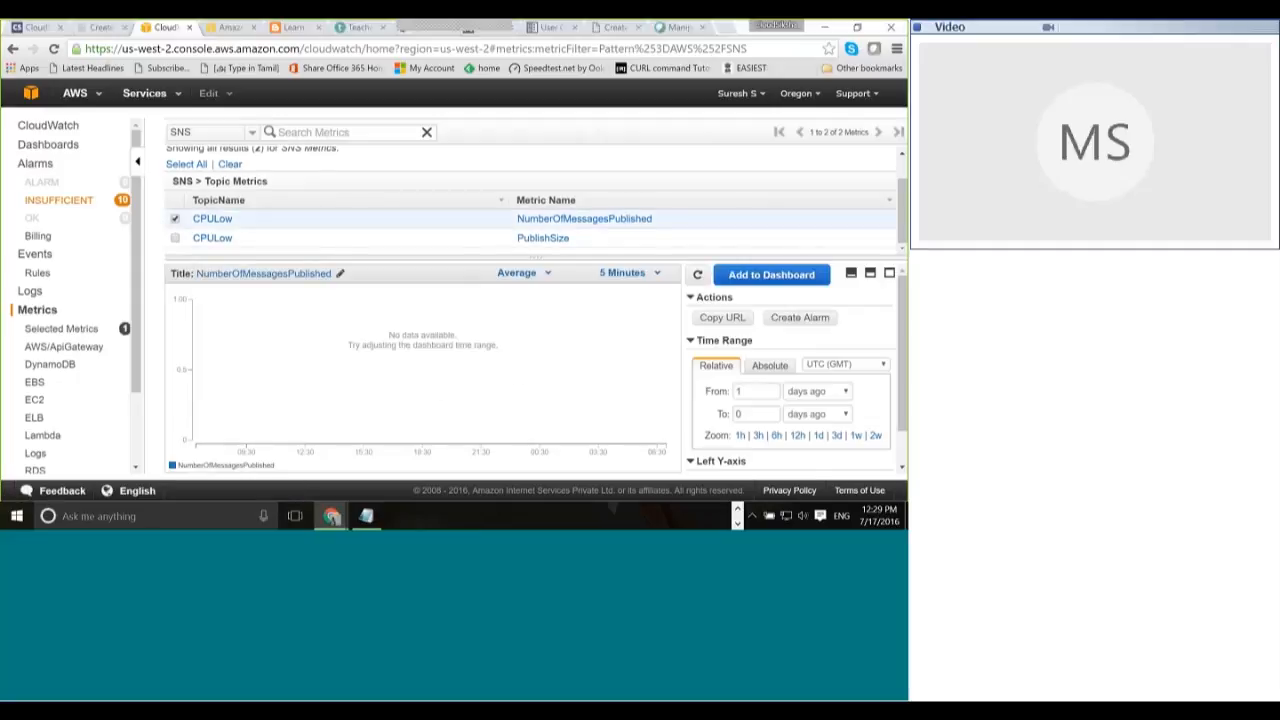
click(758, 391)
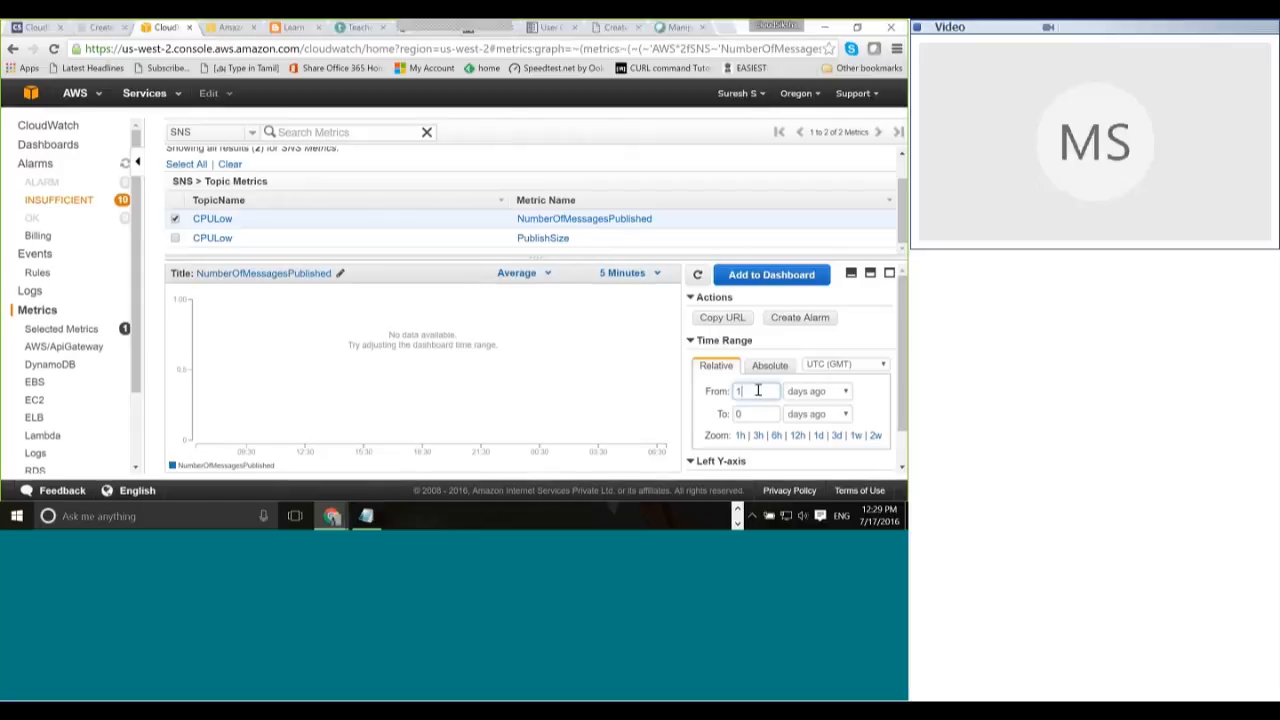
text(2)
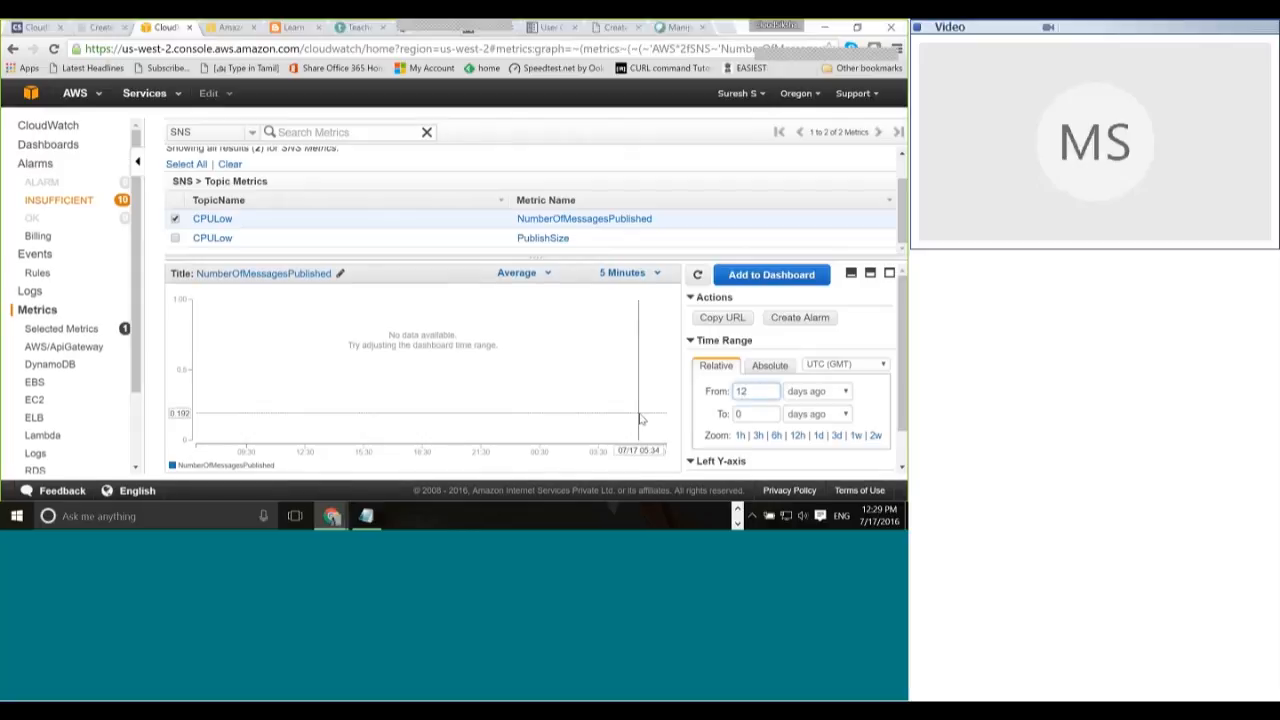
click(757, 390)
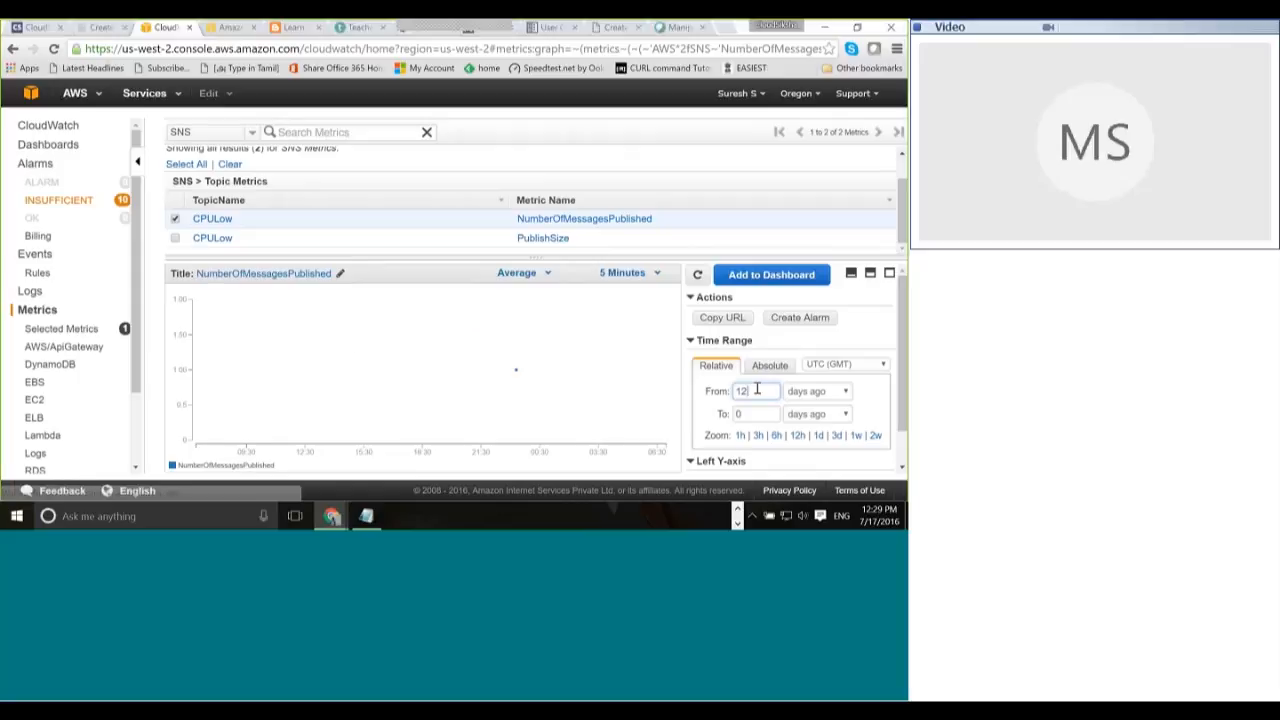
click(697, 274)
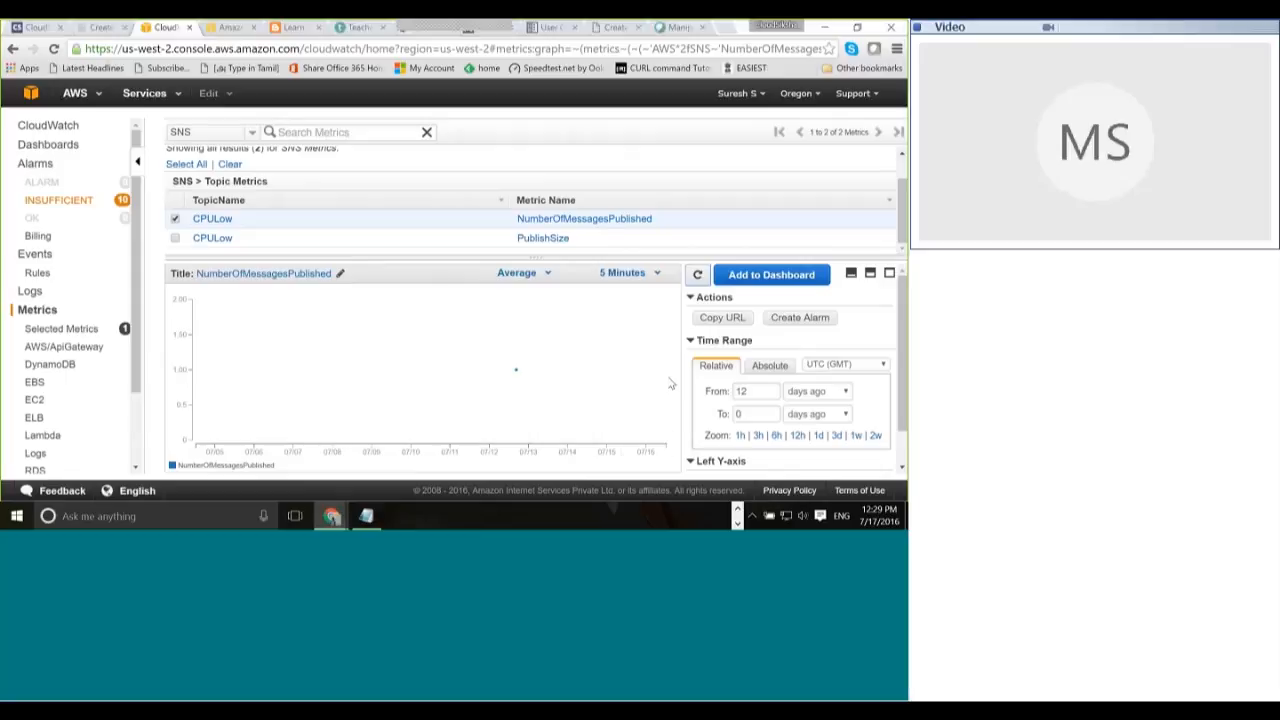
click(174, 221)
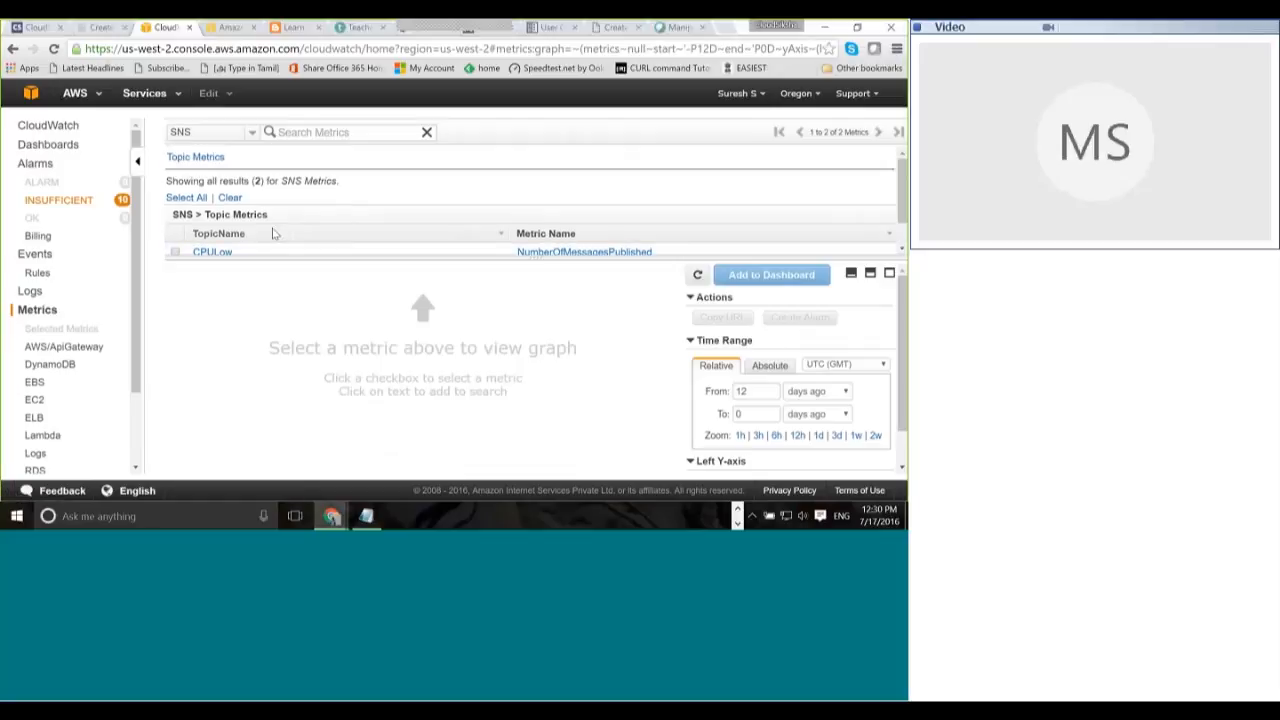
Step: Open the Logs metrics and graph the account metrics IncomingBytes and IncomingLogEvents together
scroll(140, 440, down, 3)
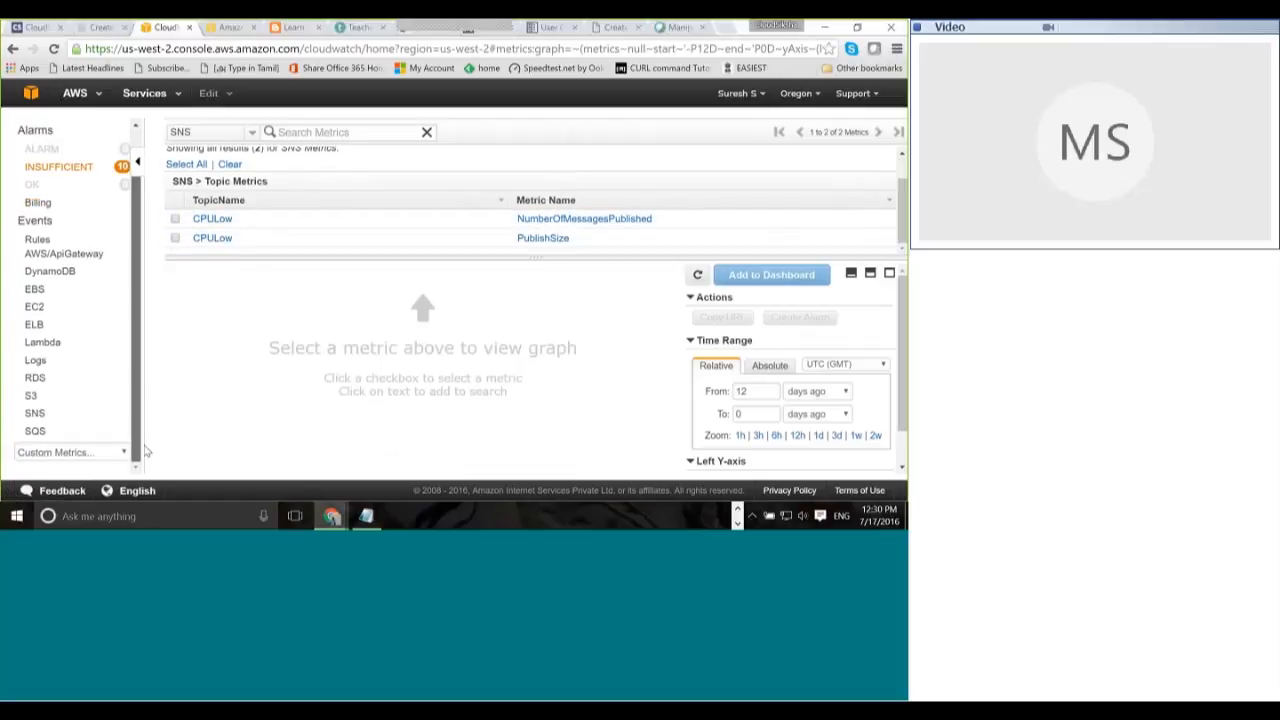
click(35, 360)
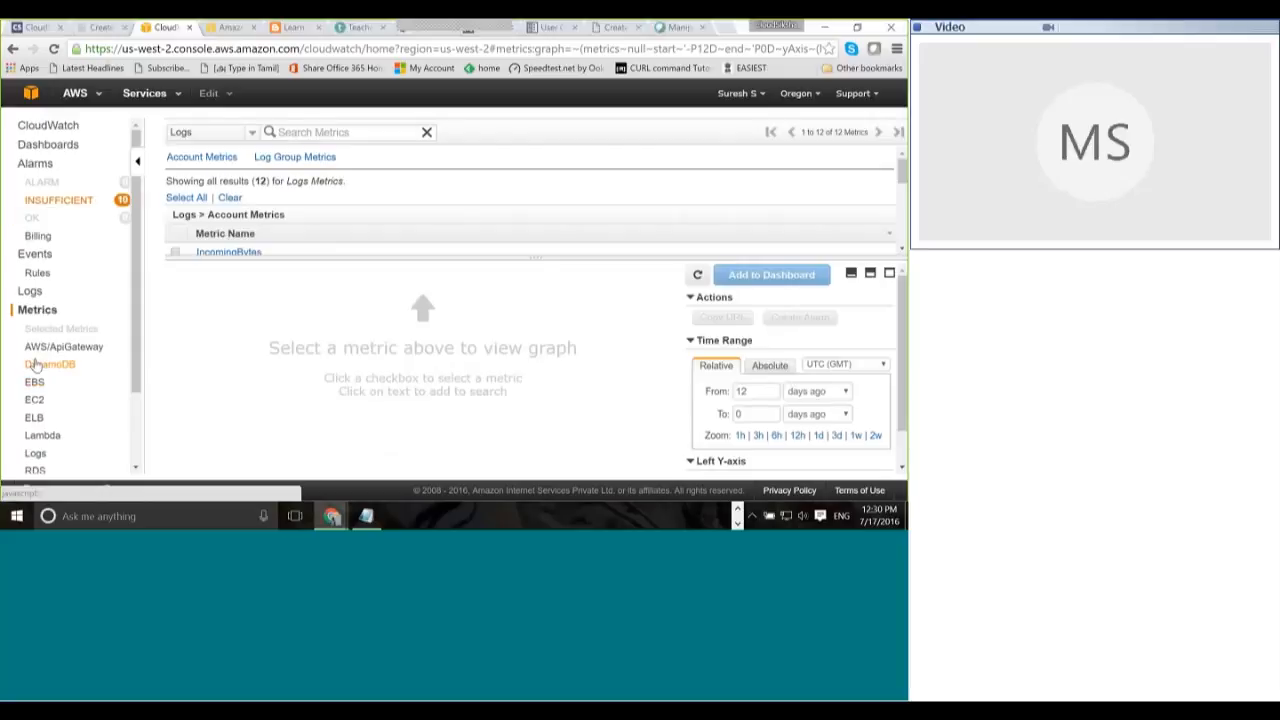
click(176, 184)
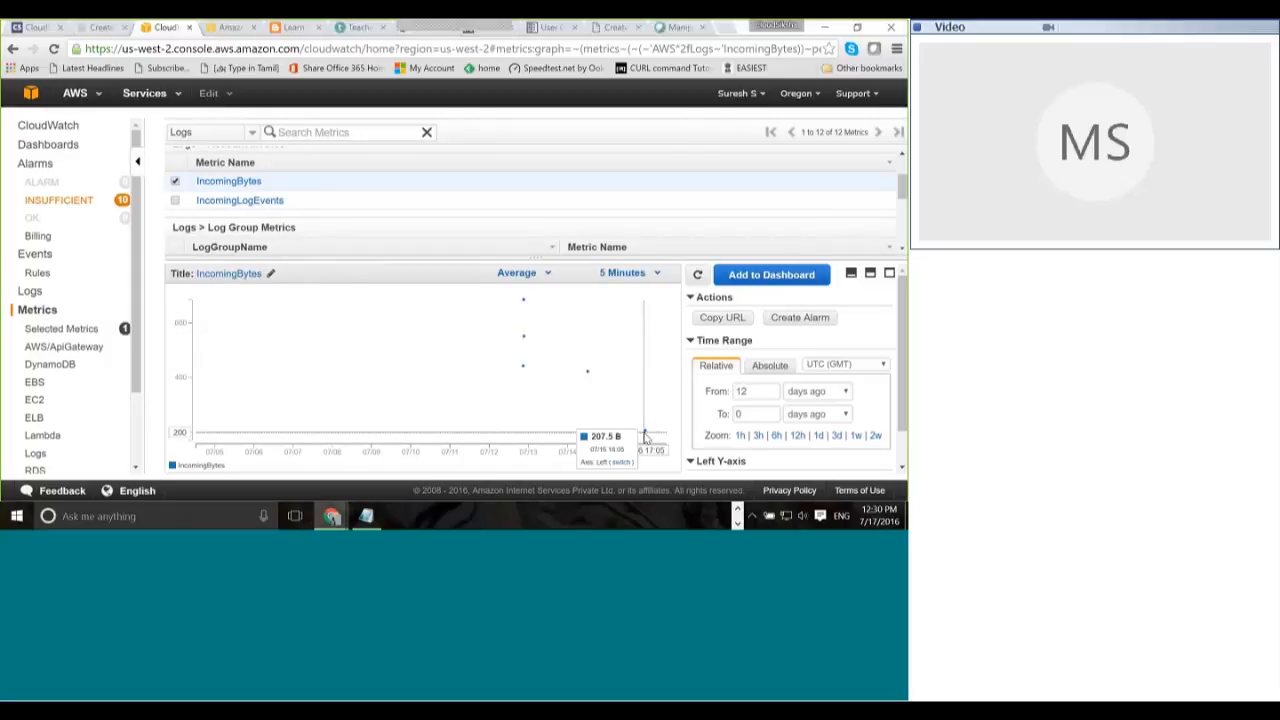
click(175, 201)
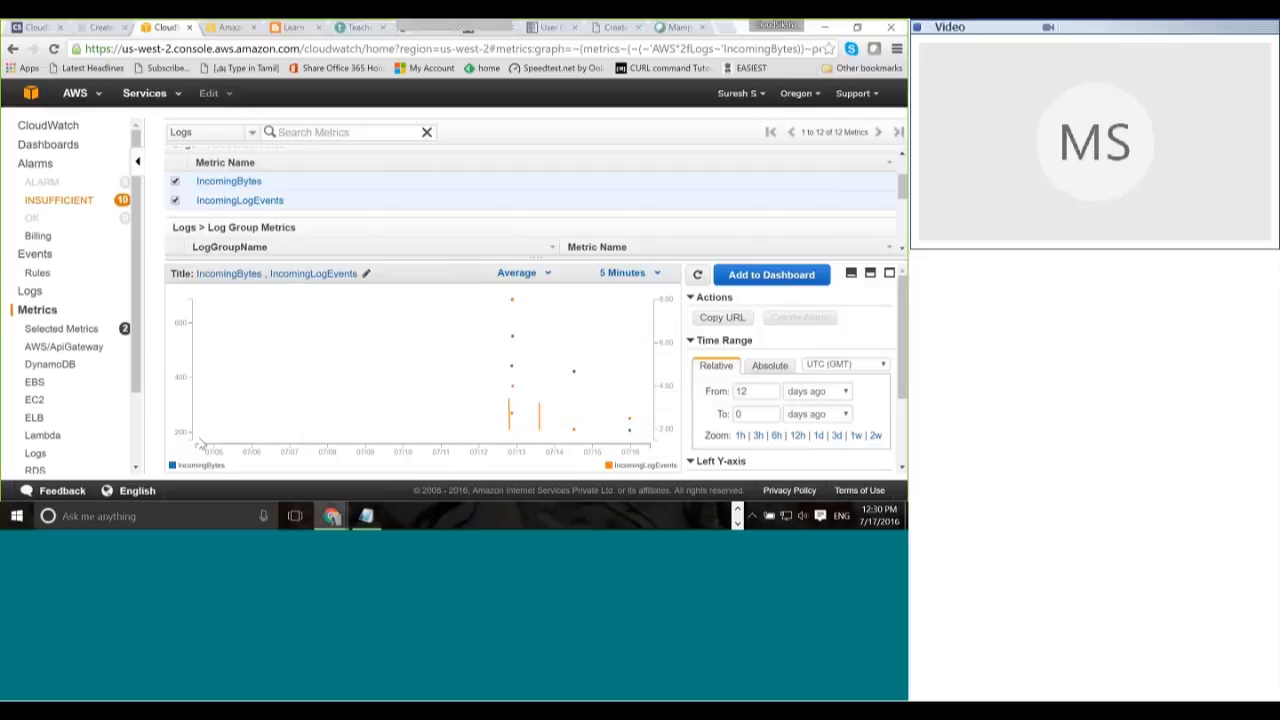
Step: Add IncomingBytes and IncomingLogEvents of /aws/lambda/PrintWithName and IncomingBytes of /aws/lambda/RunWithContext to the graph
scroll(396, 219, down, 3)
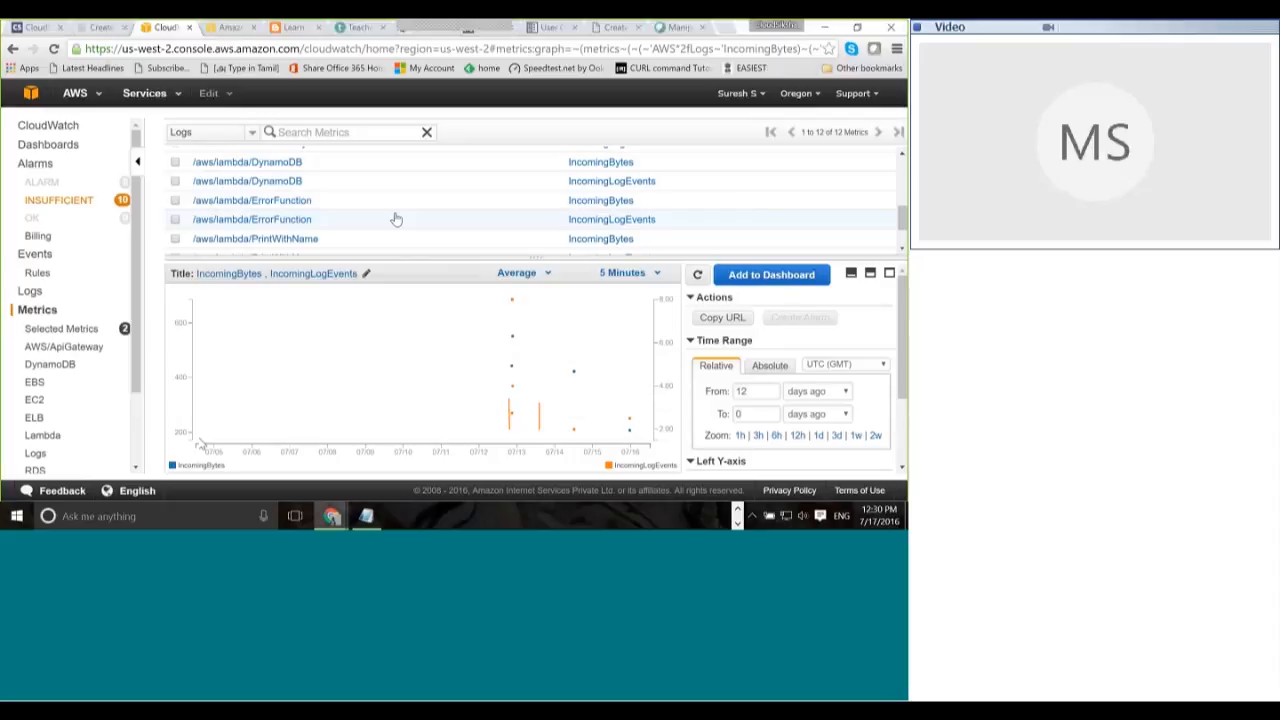
scroll(268, 227, down, 2)
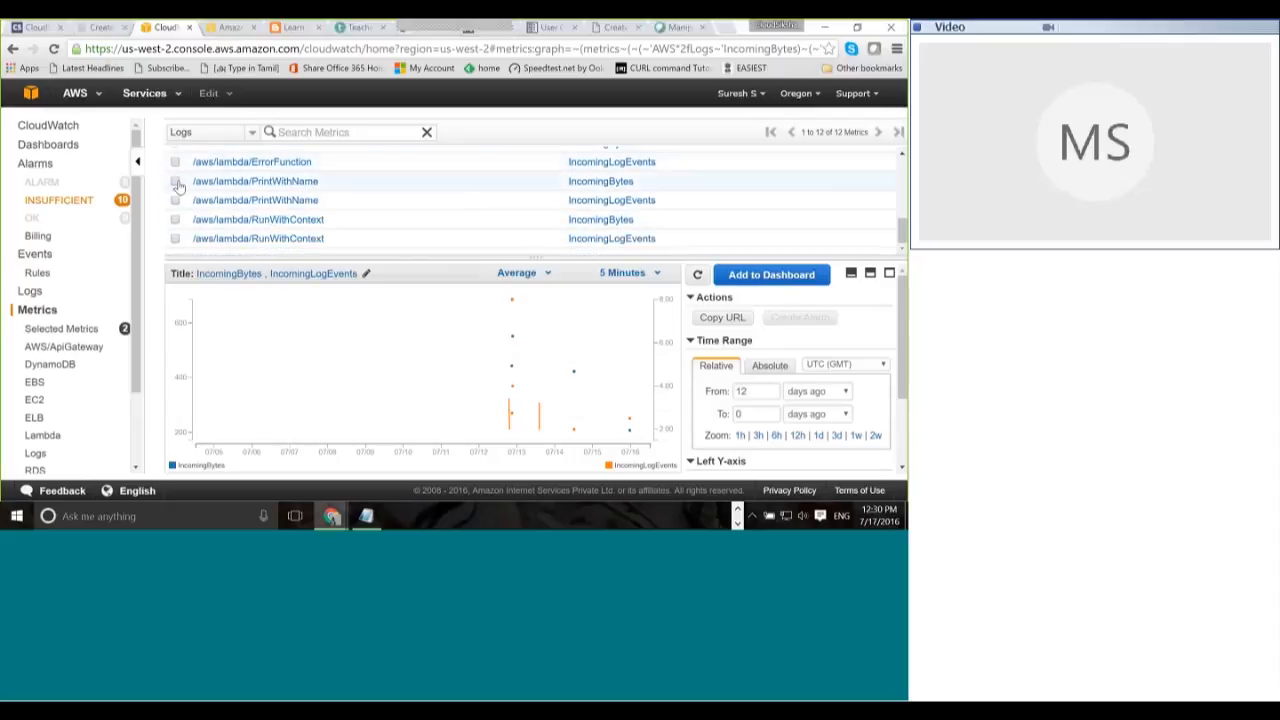
click(176, 184)
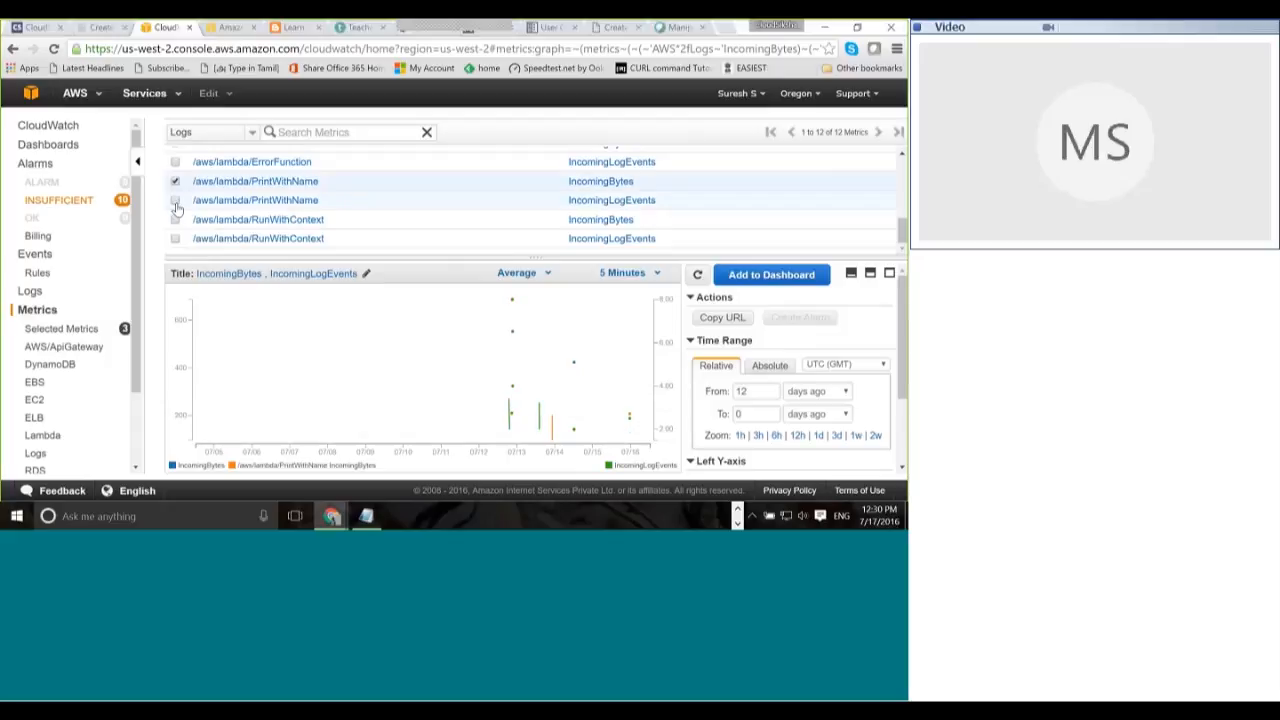
click(175, 203)
click(175, 219)
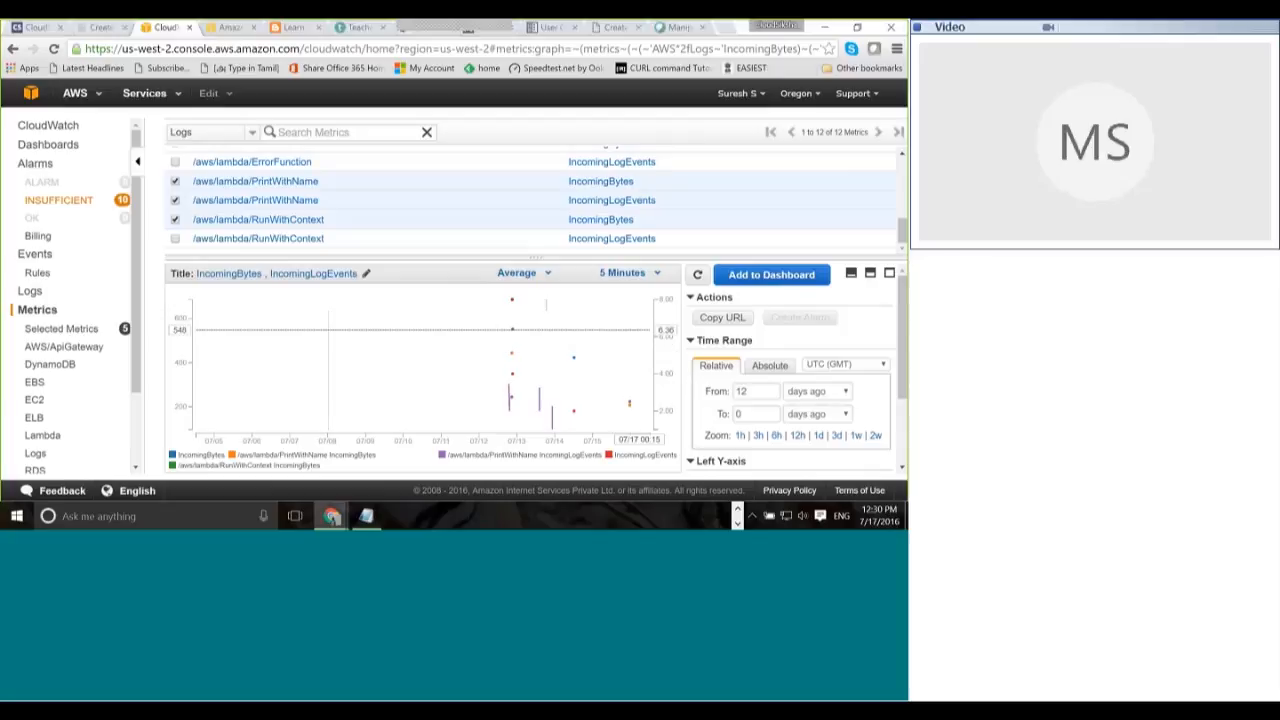
Step: Deselect the three Lambda log group metrics and both account metrics to empty the graph
click(176, 220)
click(176, 200)
click(176, 182)
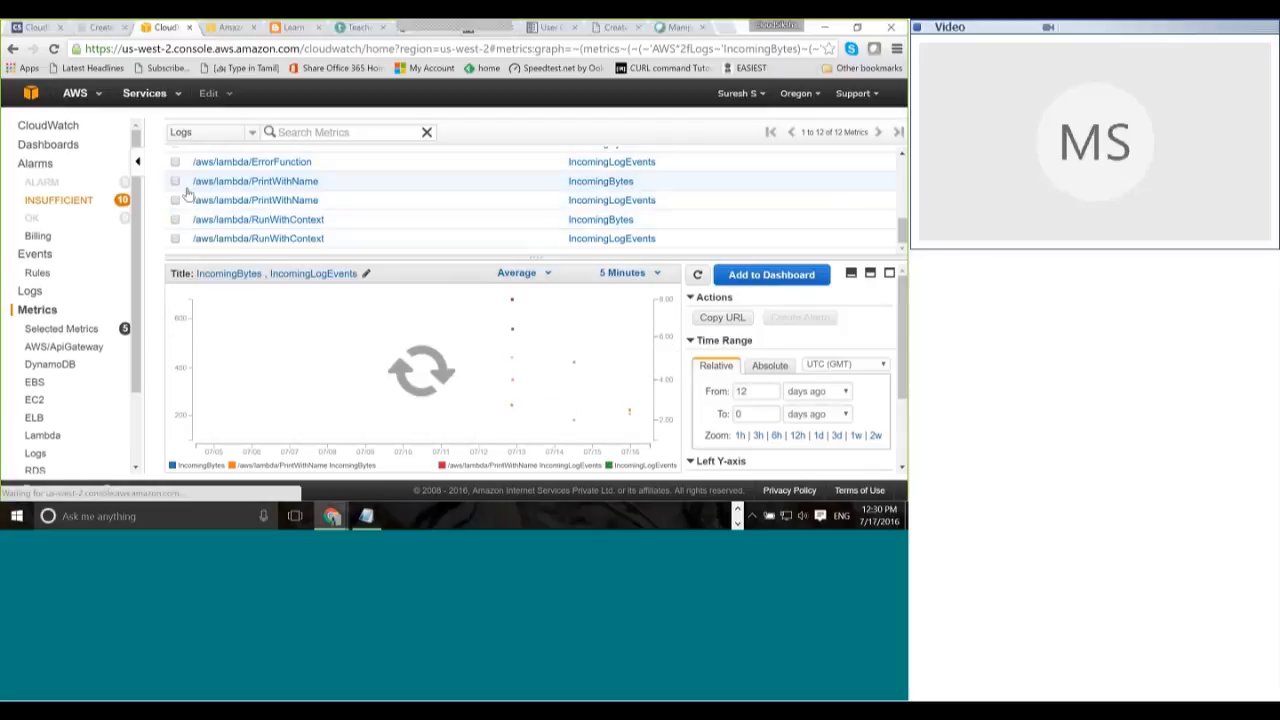
scroll(212, 213, up, 3)
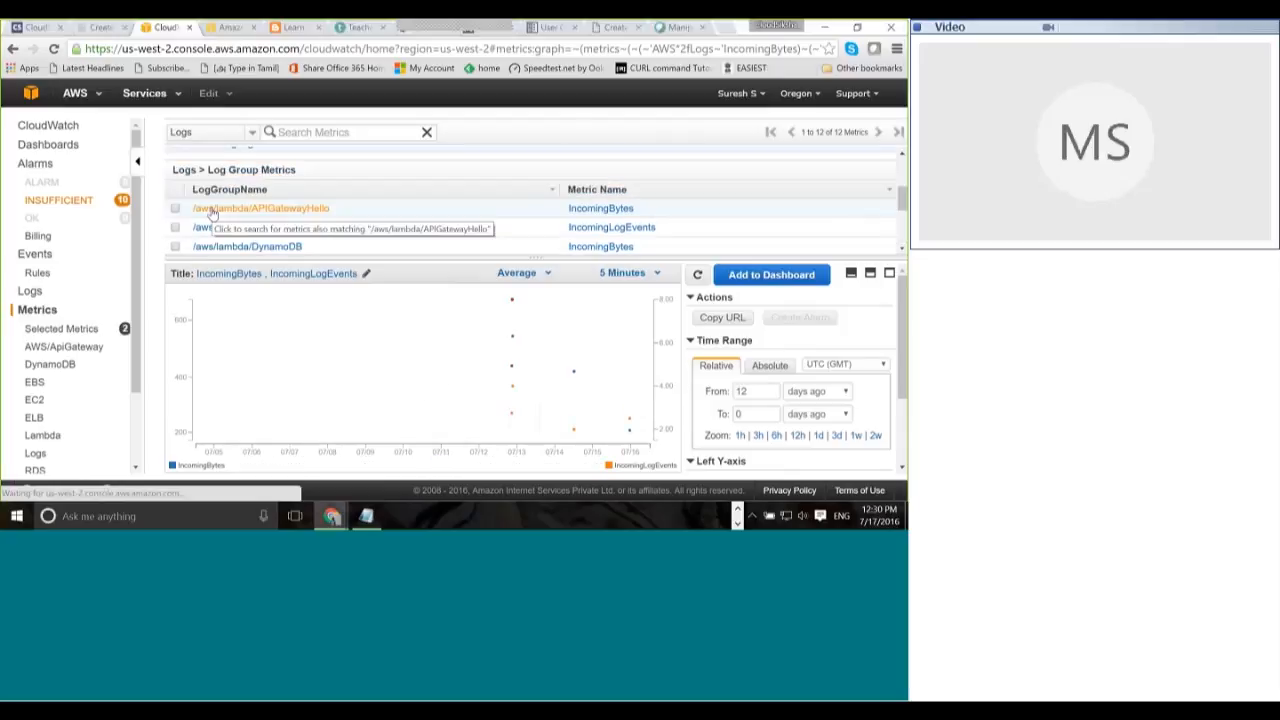
scroll(208, 210, up, 2)
click(177, 201)
click(176, 181)
scroll(437, 211, up, 2)
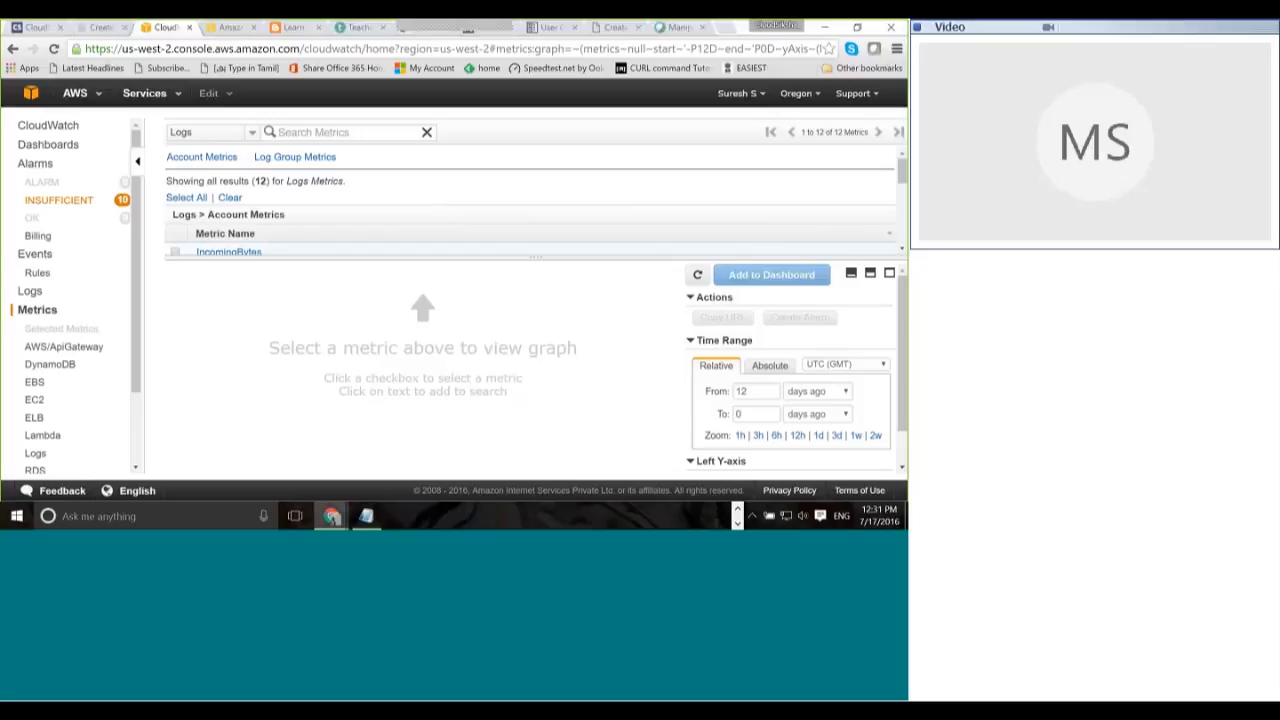
Step: Graph the account metric IncomingBytes and add it to a new dashboard named Manipal2
scroll(206, 213, down, 1)
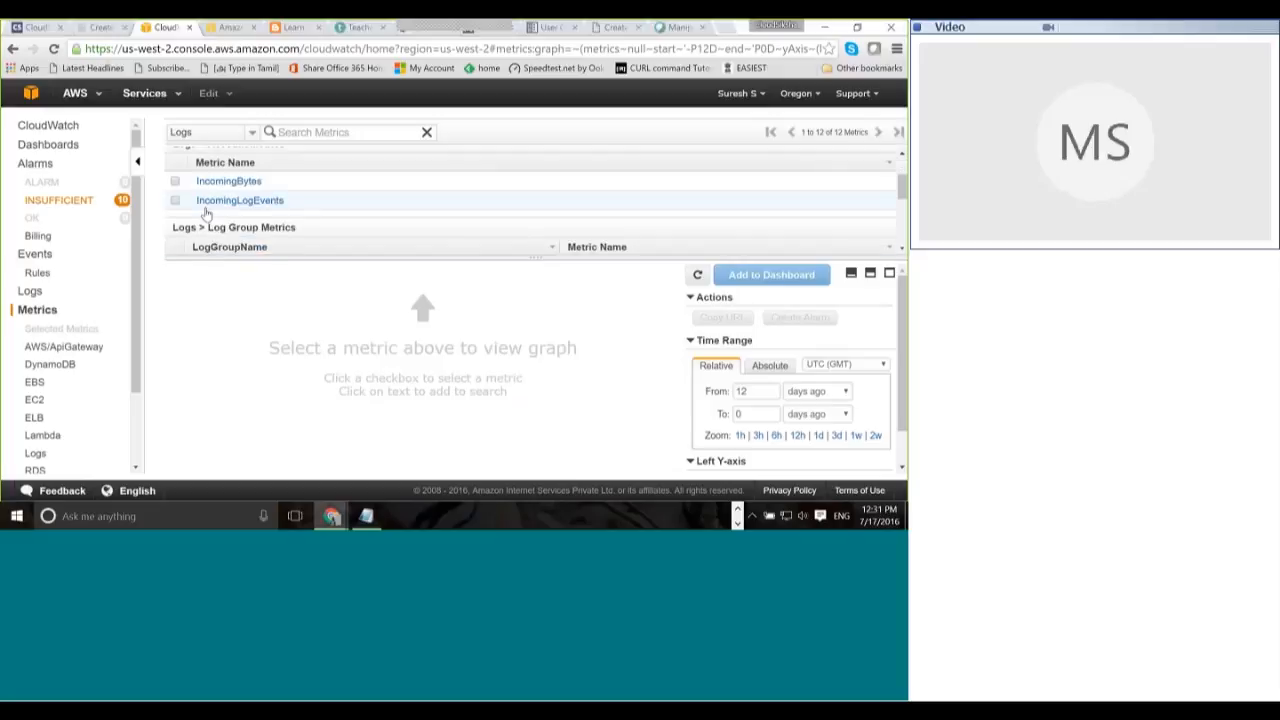
click(175, 181)
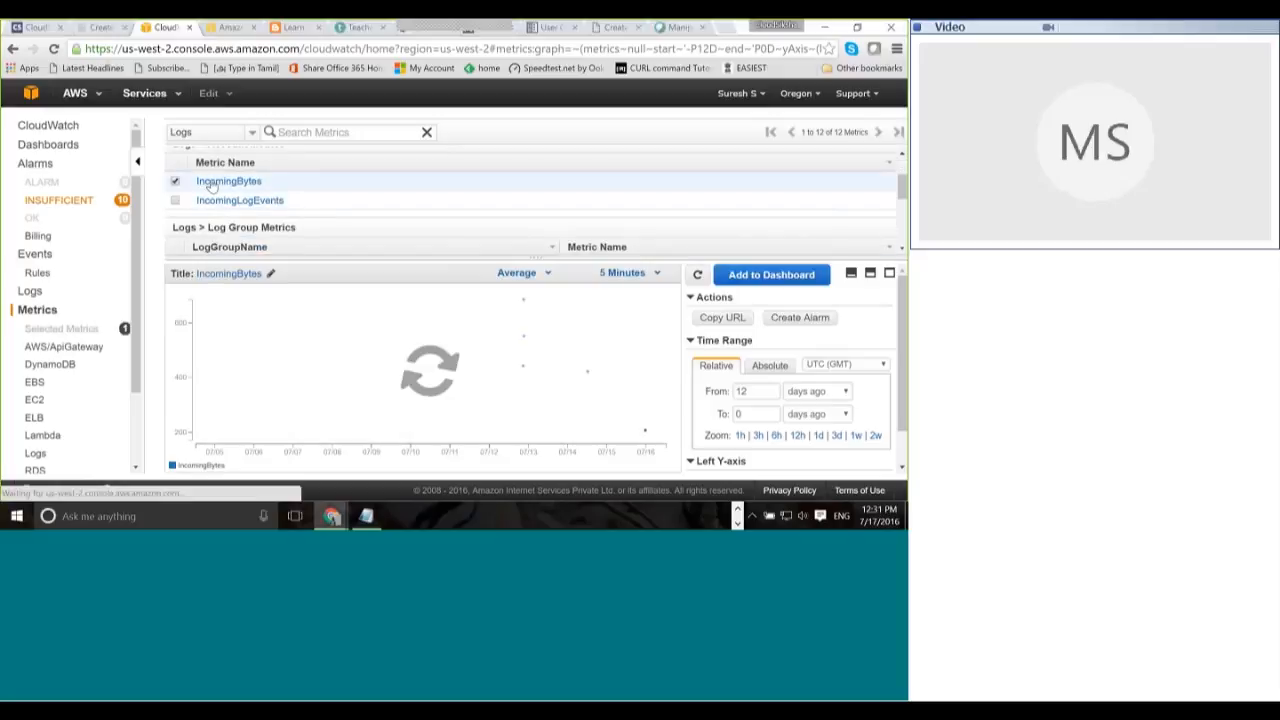
click(794, 281)
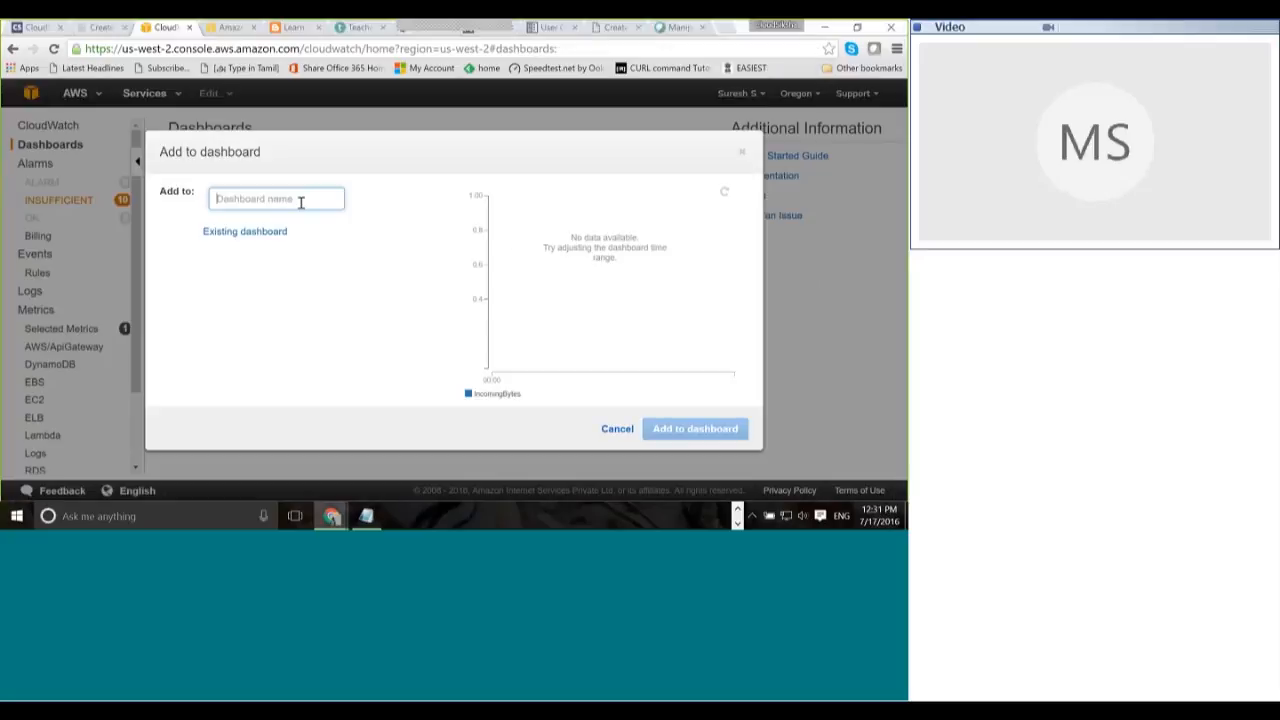
text(Manipal)
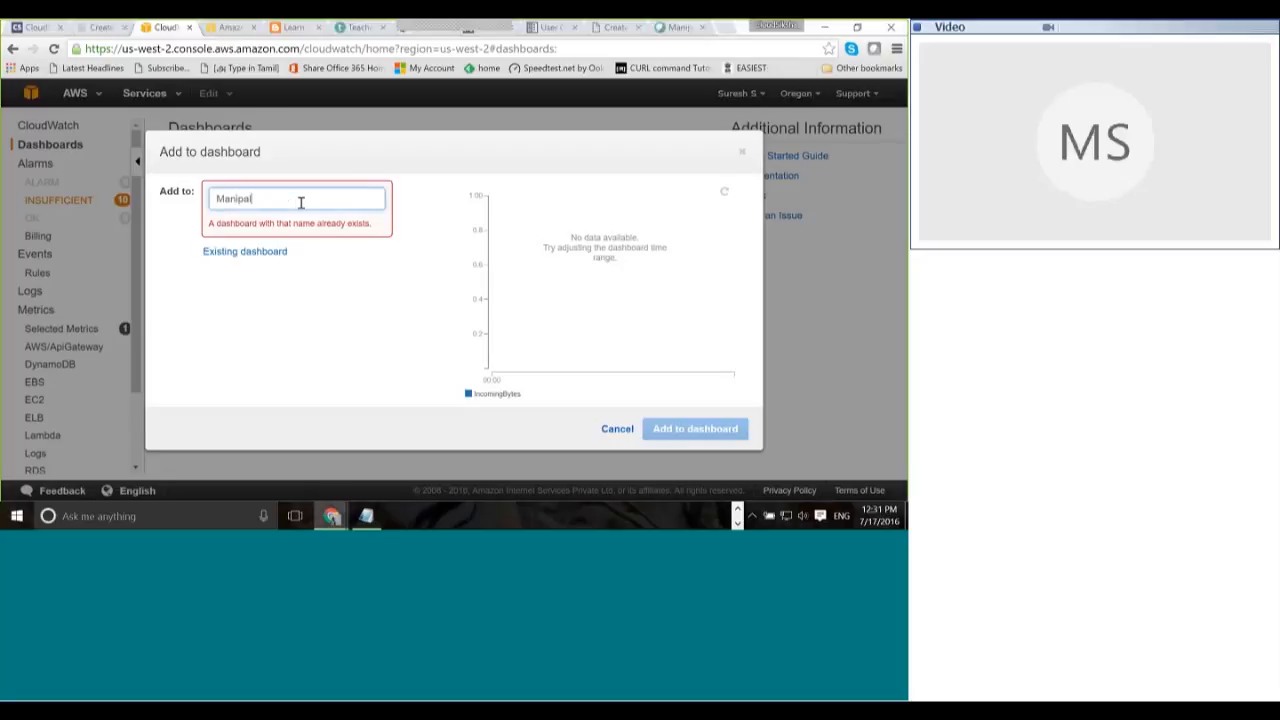
text(2)
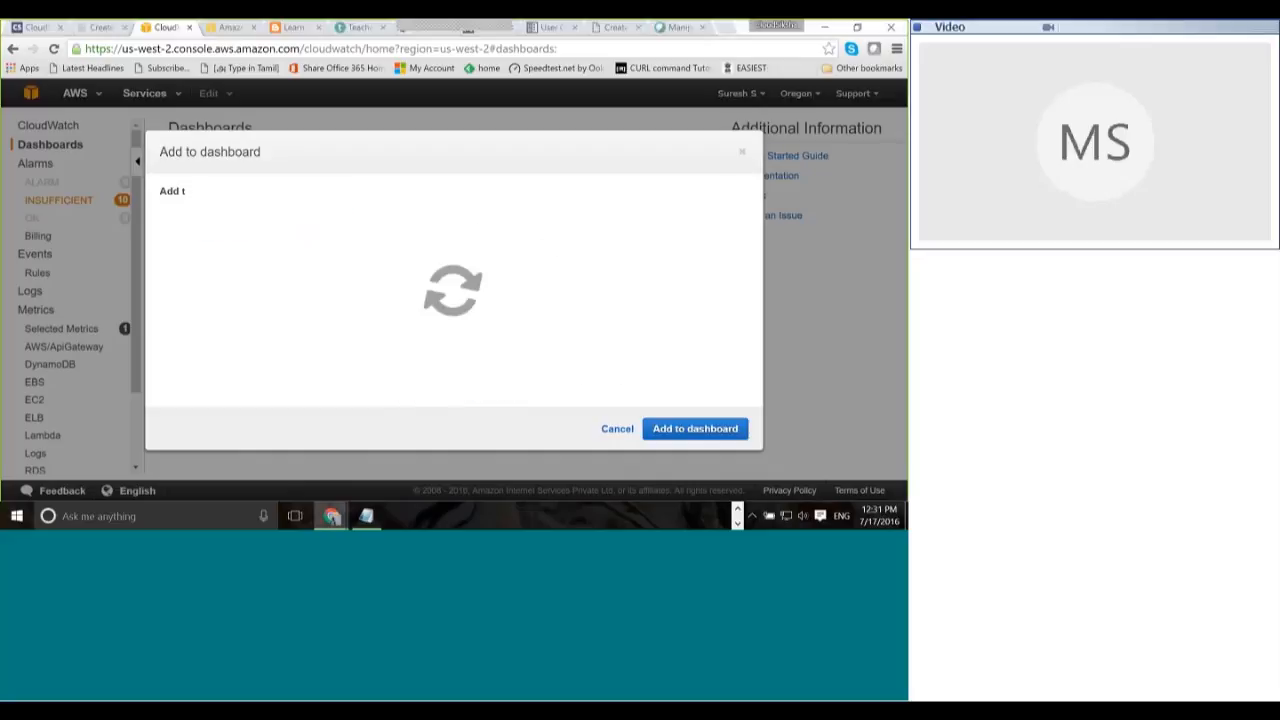
click(722, 430)
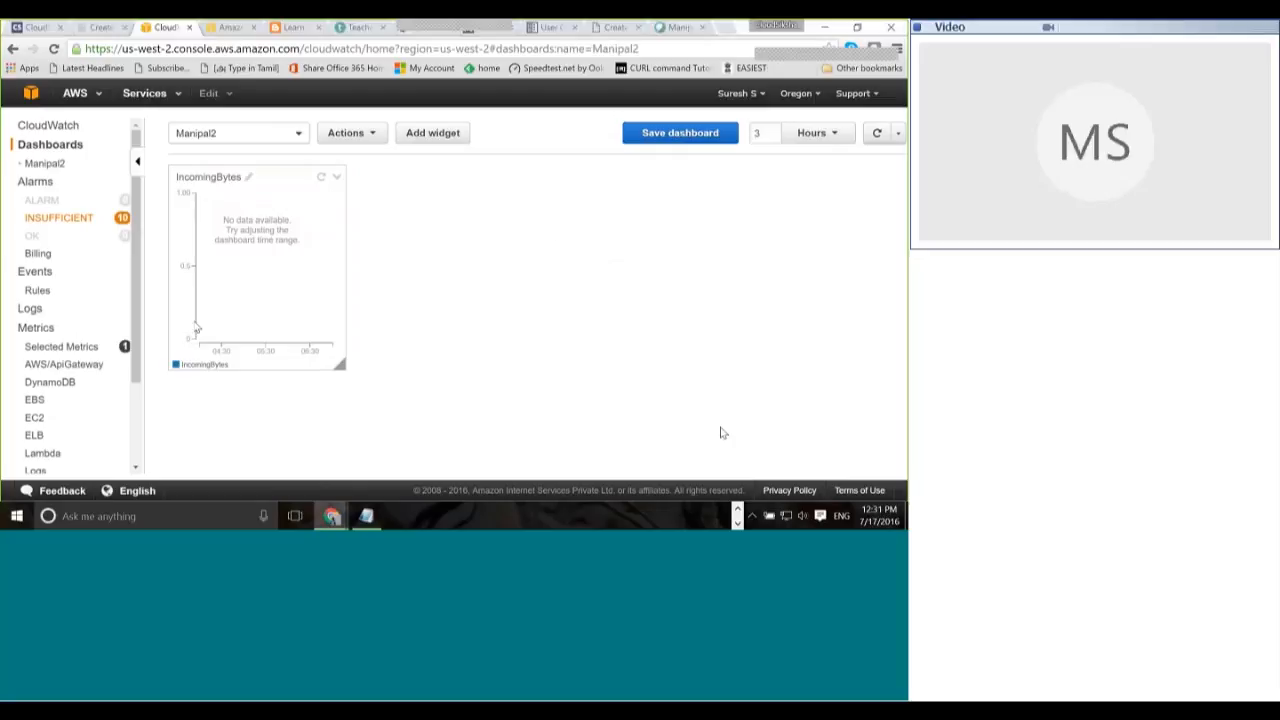
Step: View the IncomingBytes widget enlarged, close that view and delete the widget from the Manipal2 dashboard
click(233, 241)
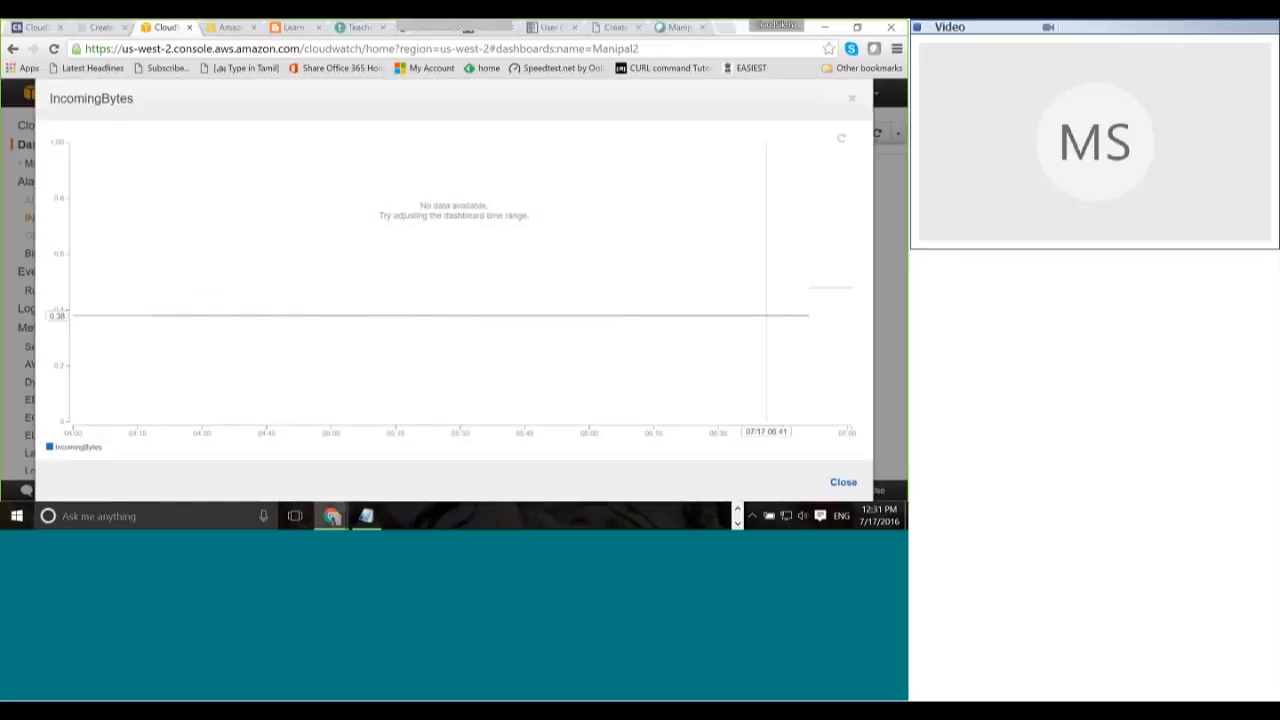
click(843, 483)
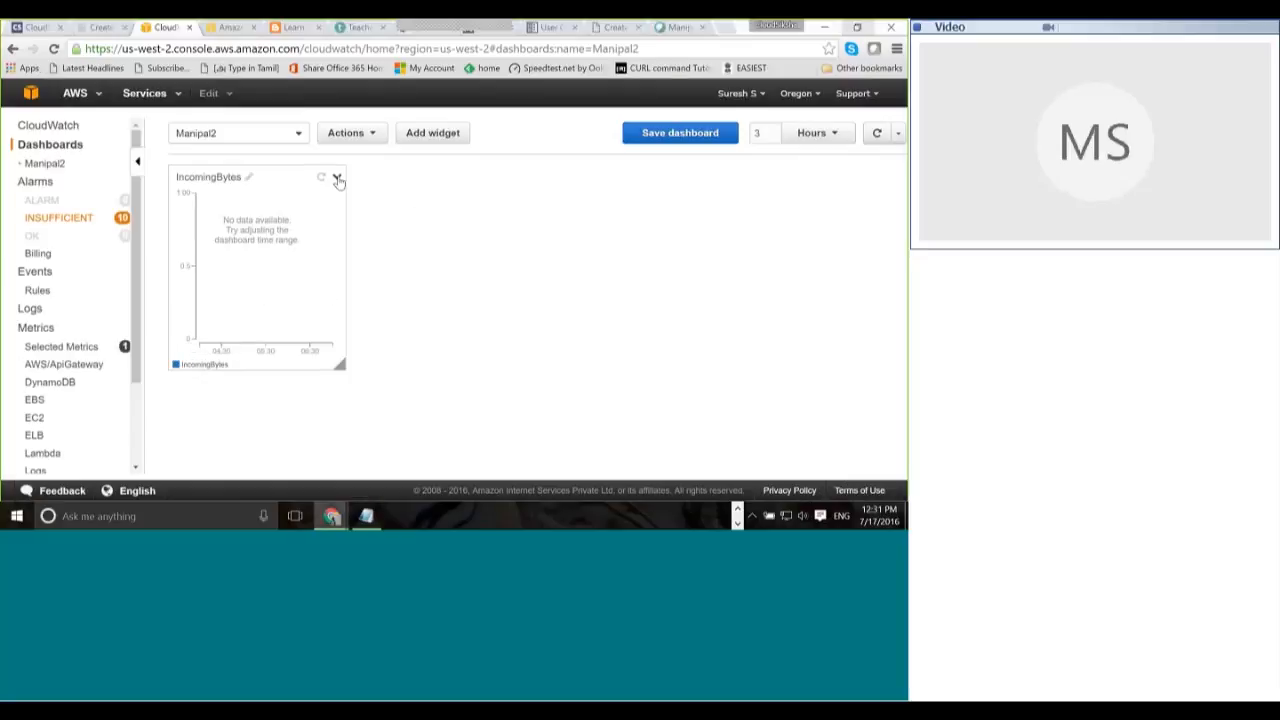
click(337, 178)
click(366, 236)
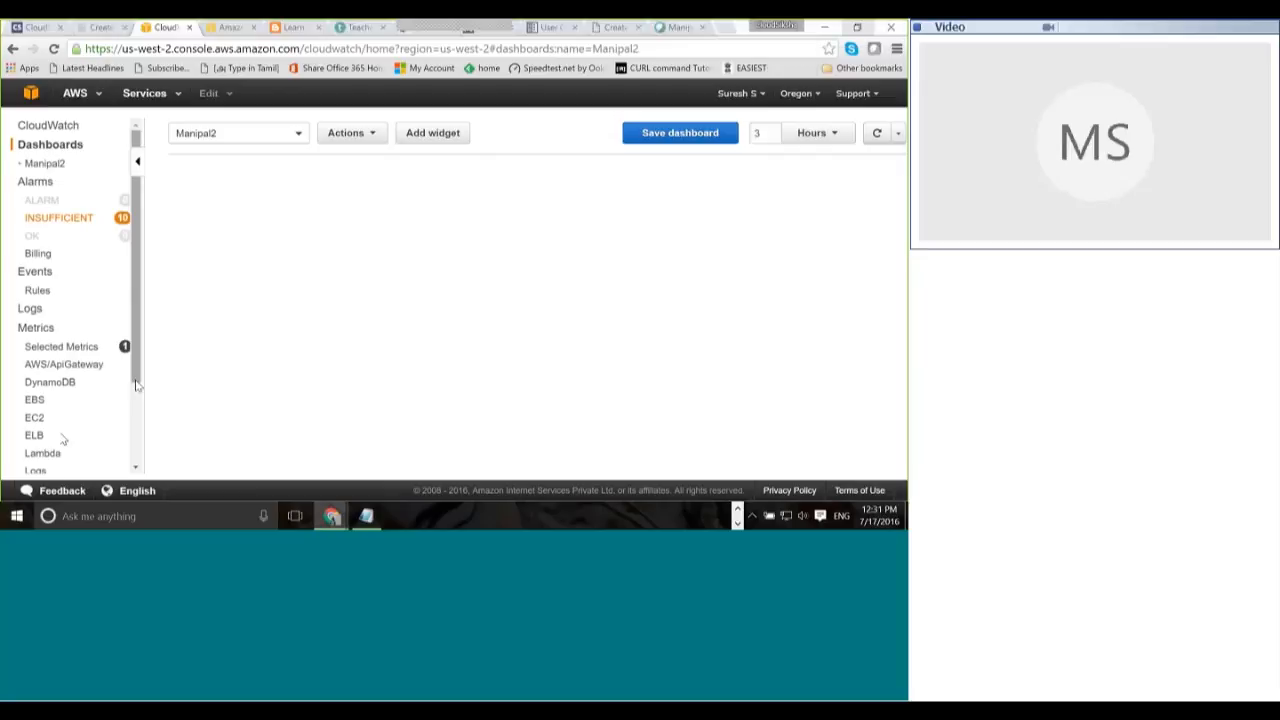
Step: Reopen the Logs metrics and add the IncomingBytes graph to the existing Manipal2 dashboard
scroll(145, 410, down, 1)
scroll(145, 410, down, 2)
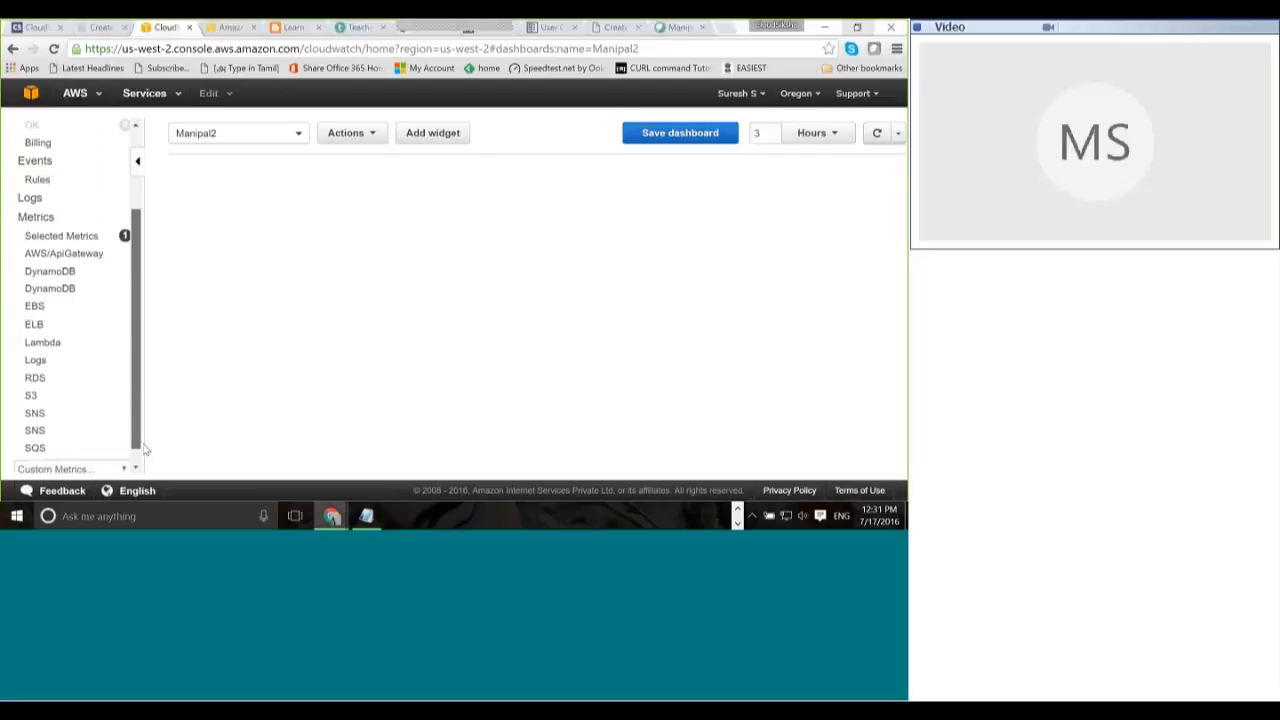
click(45, 342)
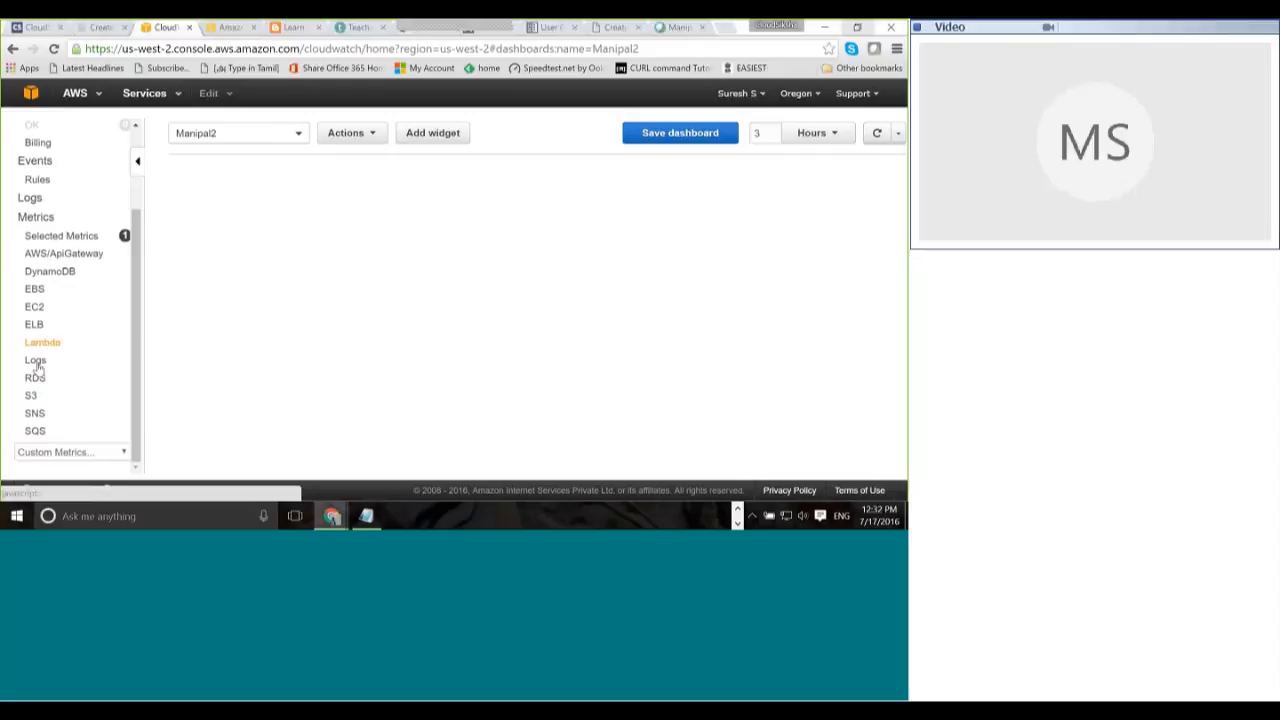
click(36, 362)
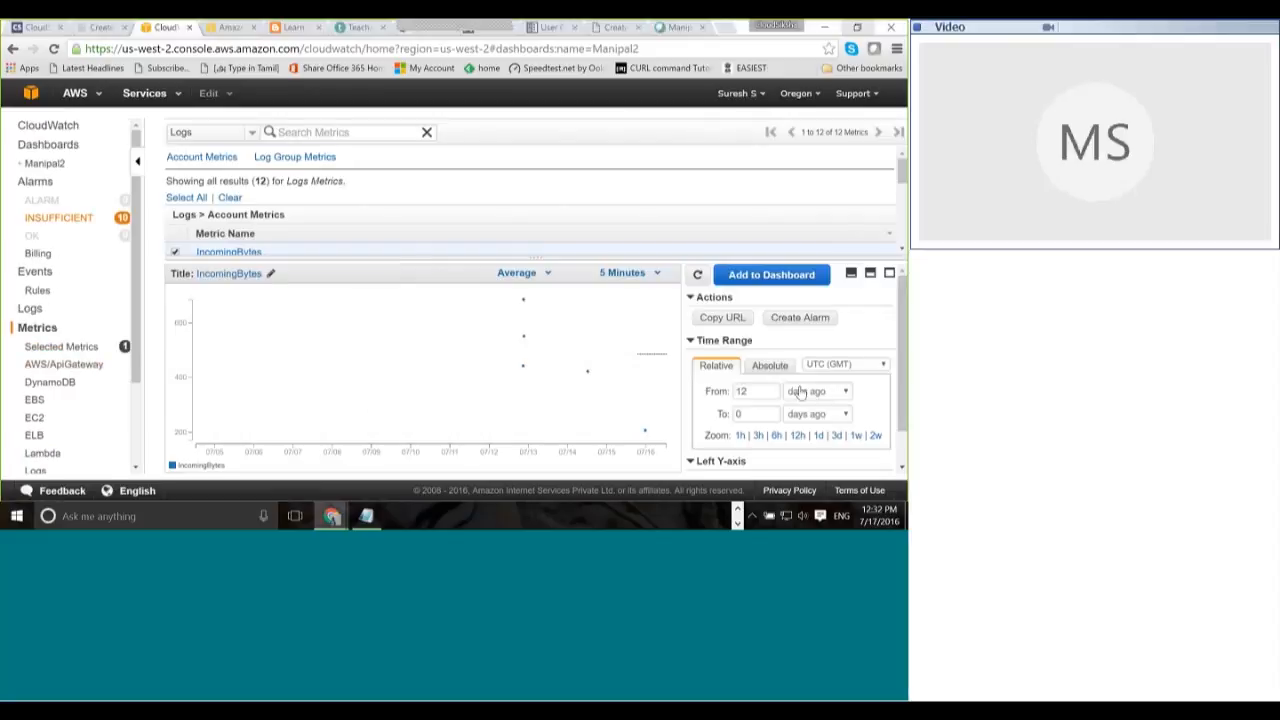
click(771, 396)
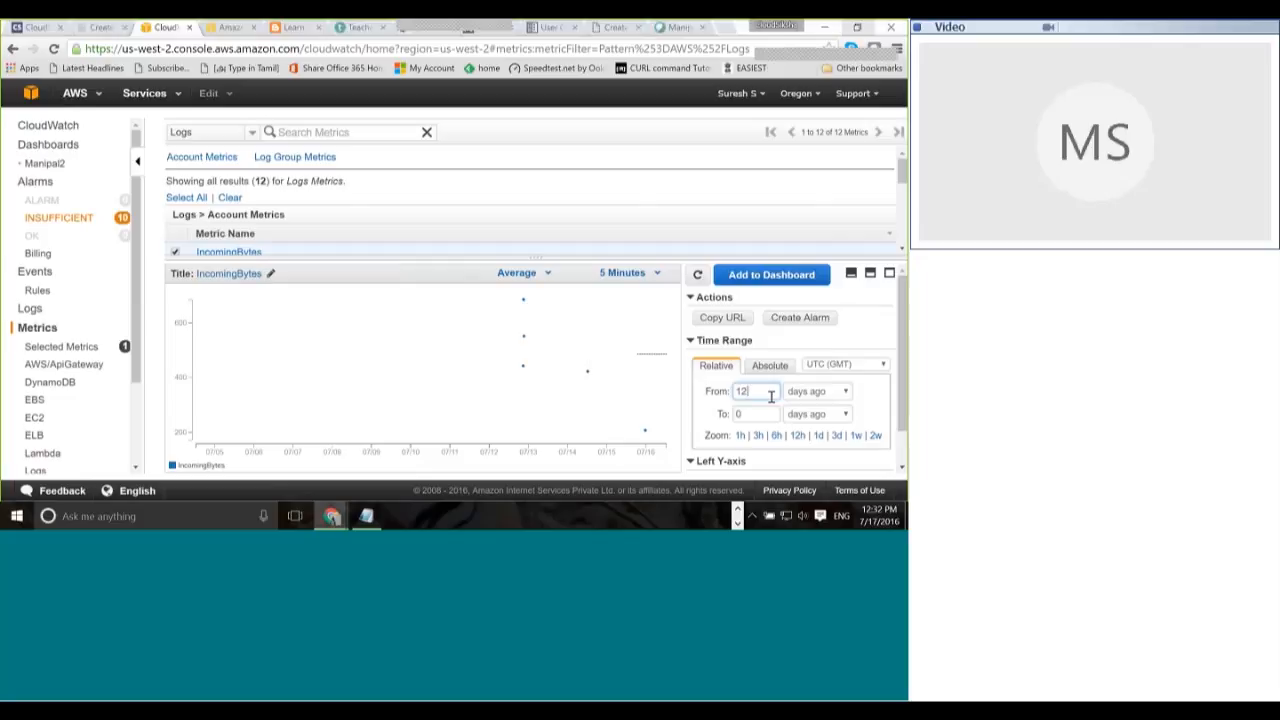
scroll(785, 394, down, 1)
scroll(802, 393, up, 1)
click(785, 275)
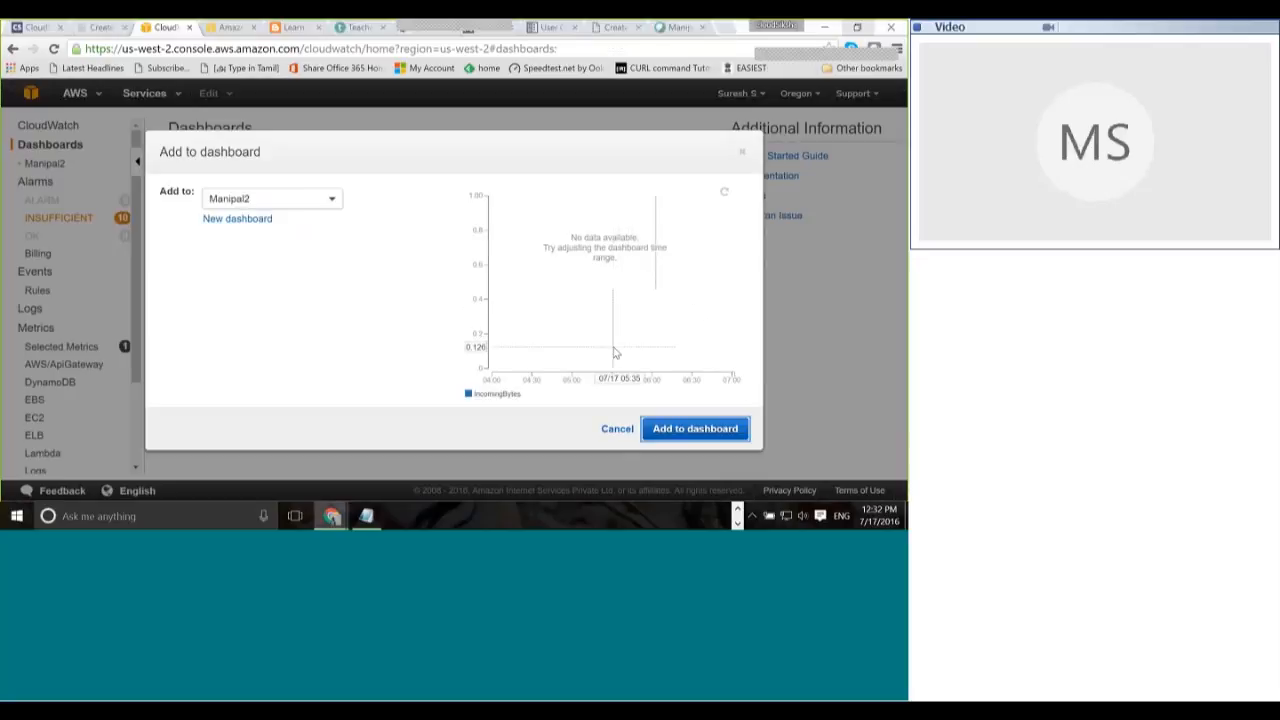
click(684, 335)
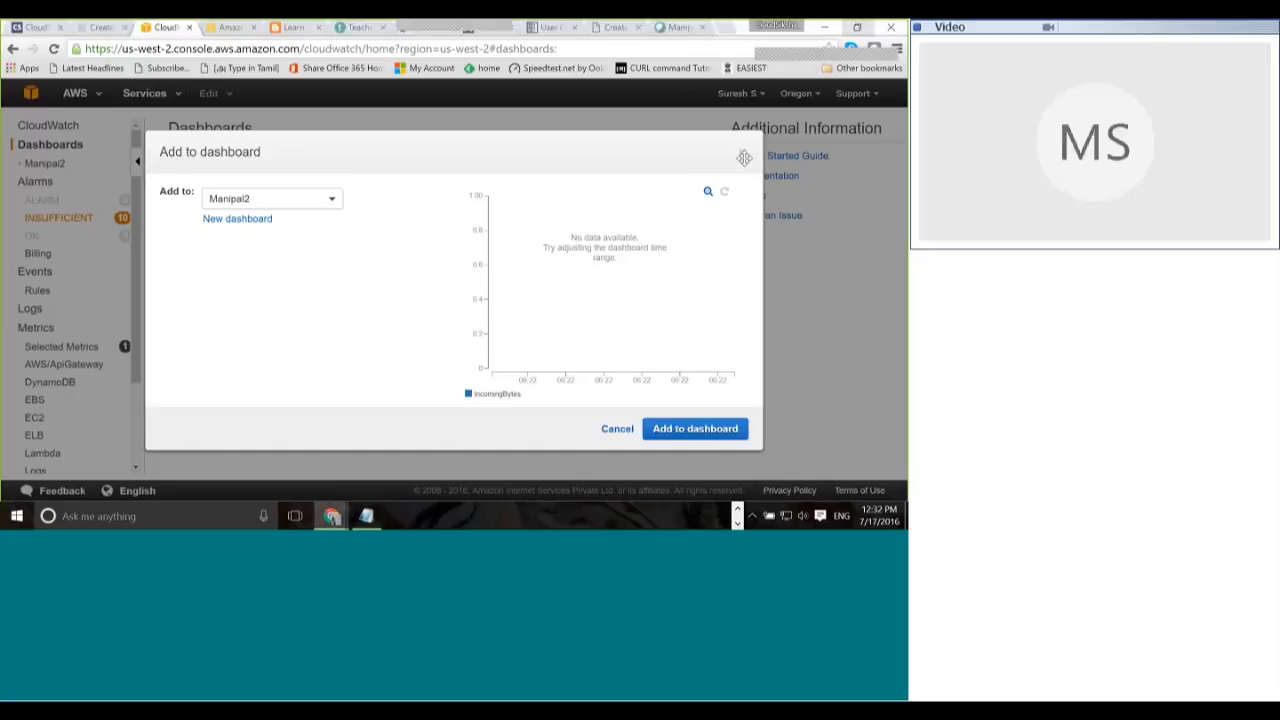
click(697, 428)
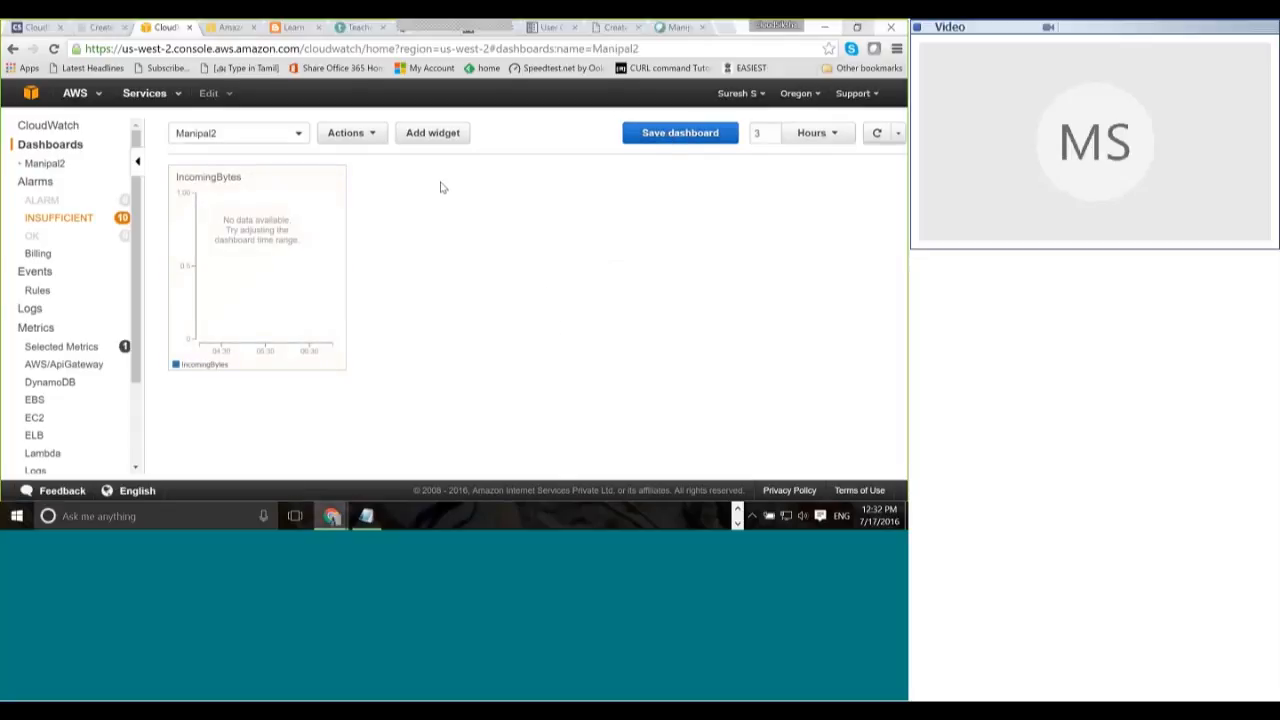
Step: Check the dashboard's time range options and set the range to 24 hours
click(823, 134)
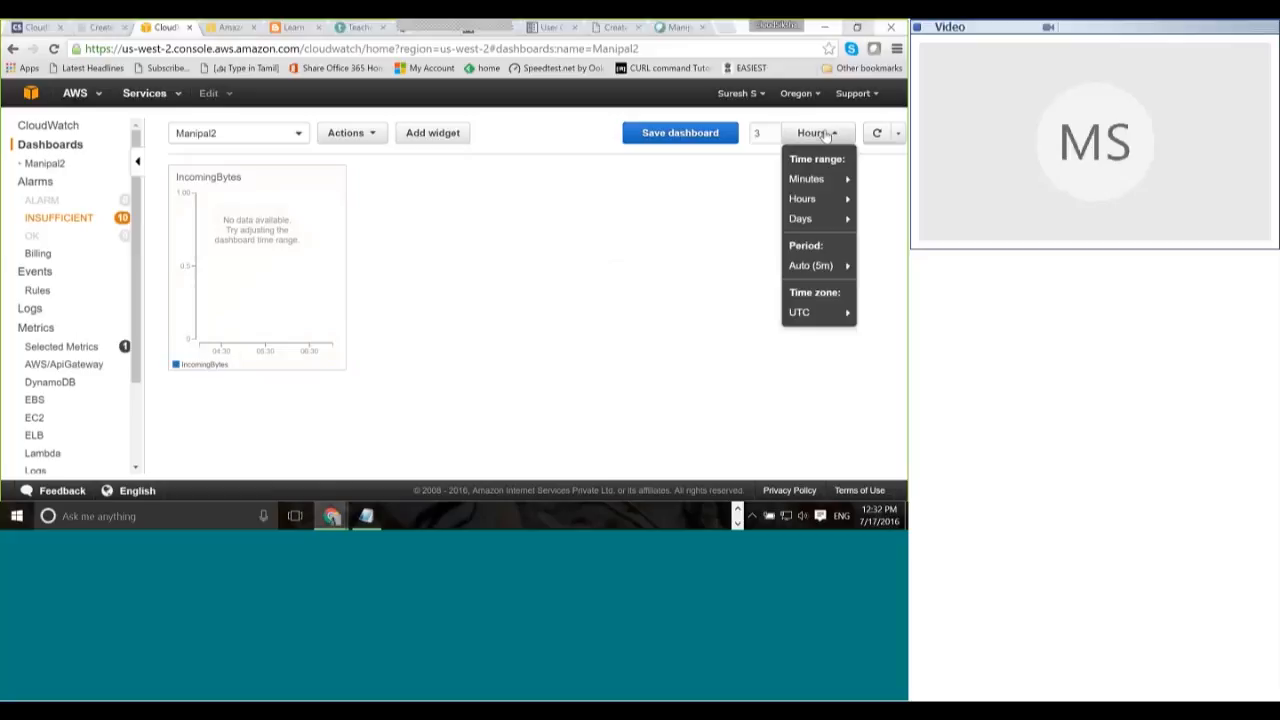
mouse_move(818, 187)
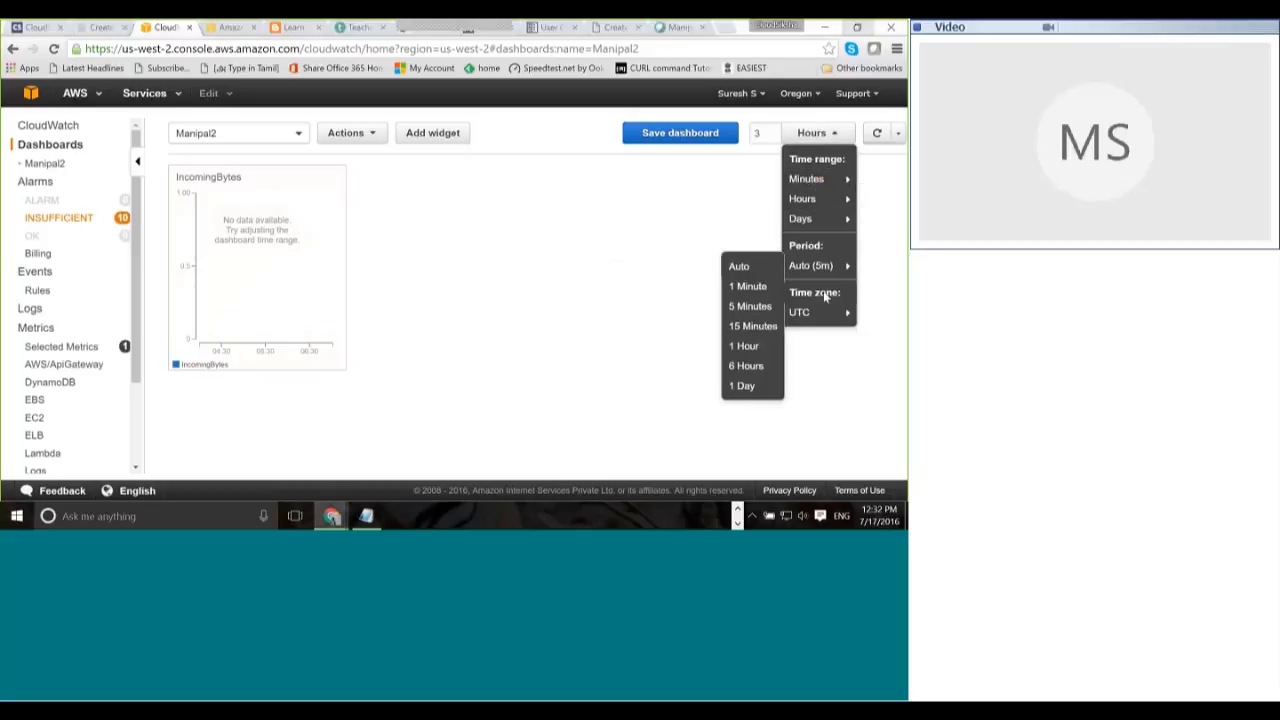
click(764, 132)
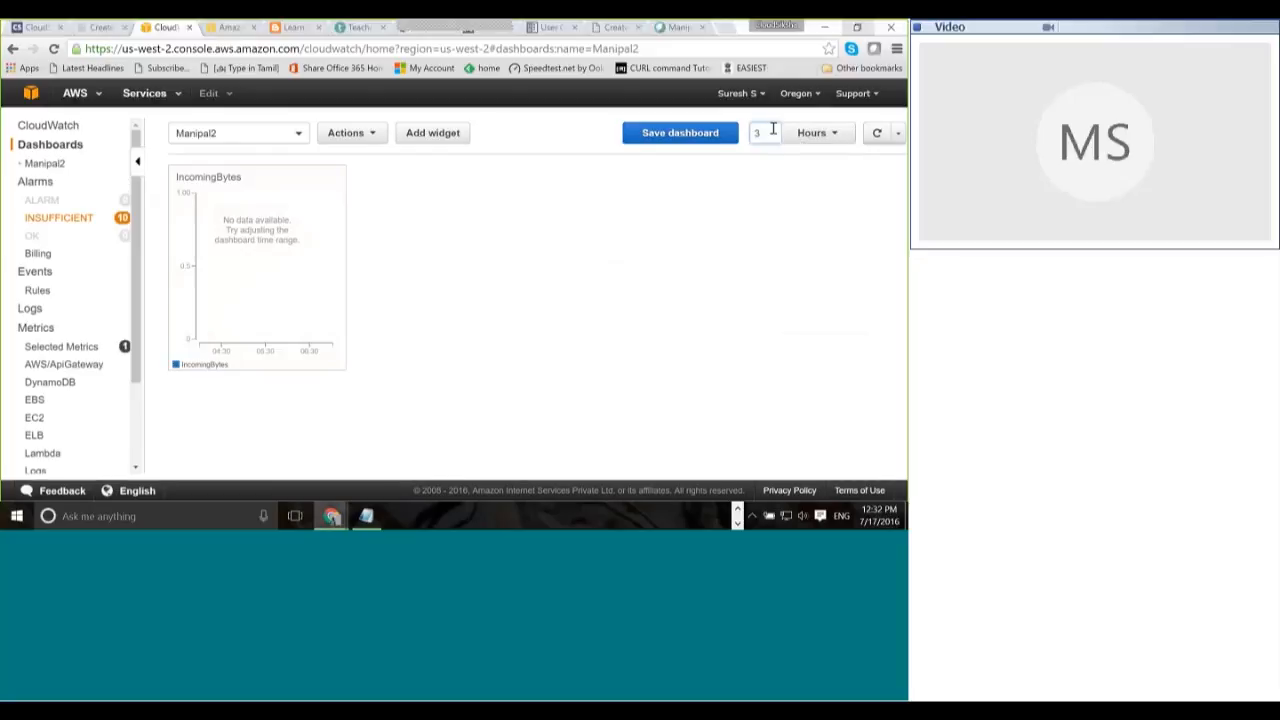
key(BackSpace)
text(24)
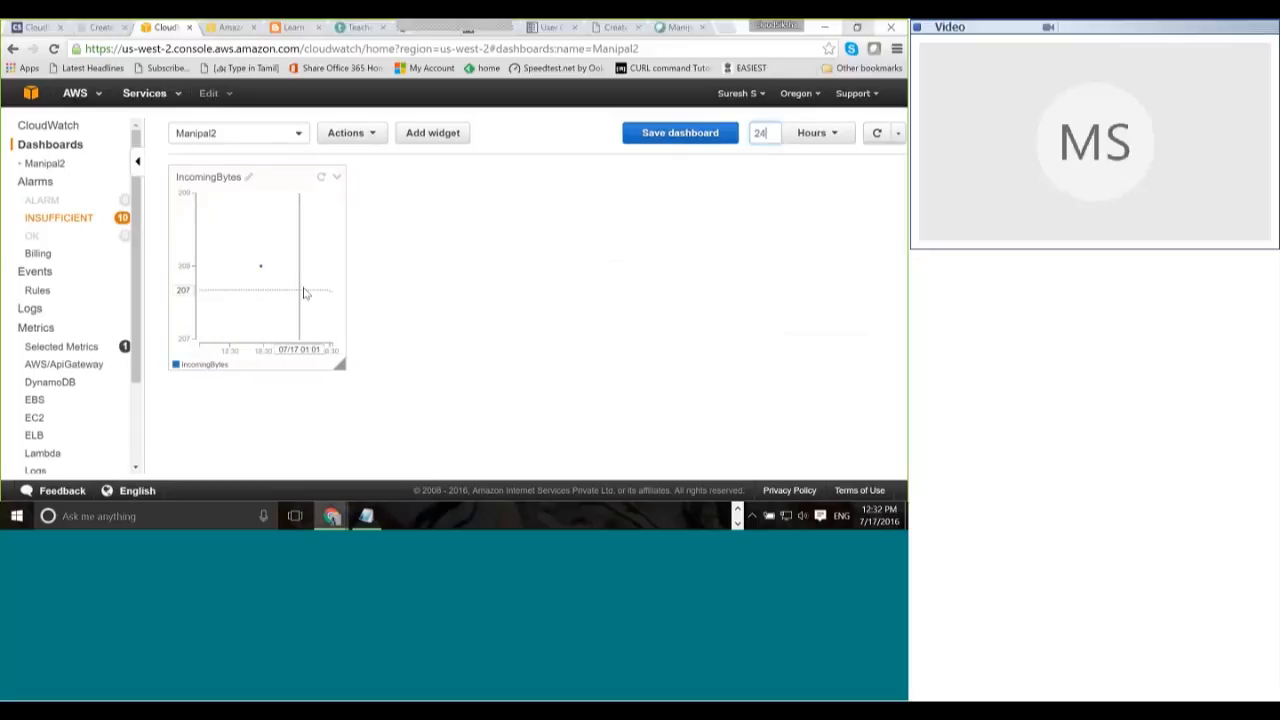
Step: Set the dashboard's time range to 2 days
click(771, 132)
key(BackSpace)
click(829, 137)
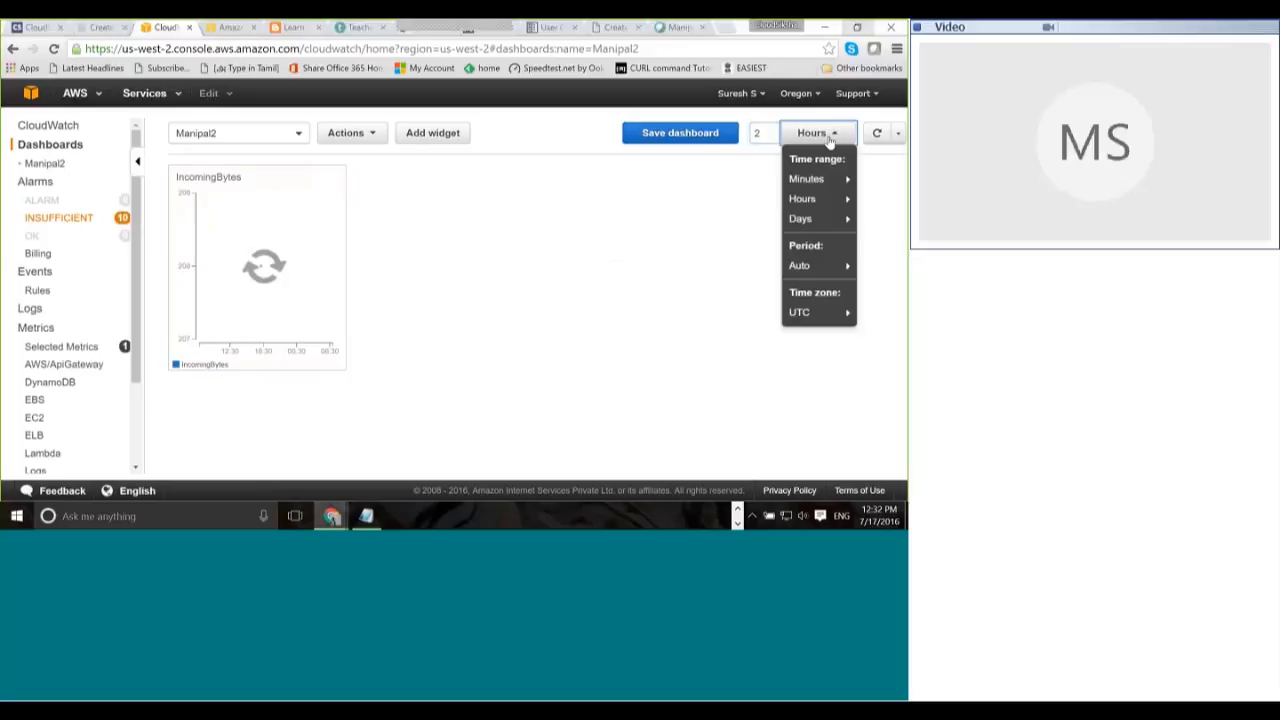
mouse_move(821, 226)
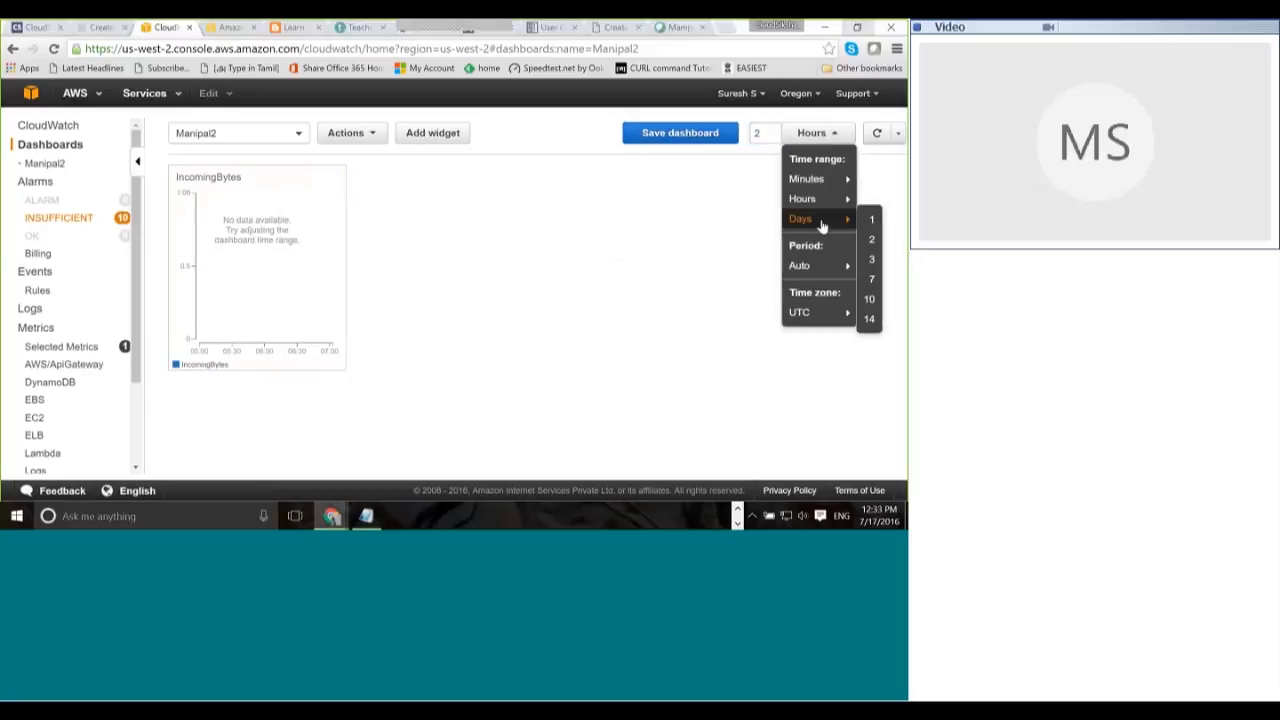
click(871, 240)
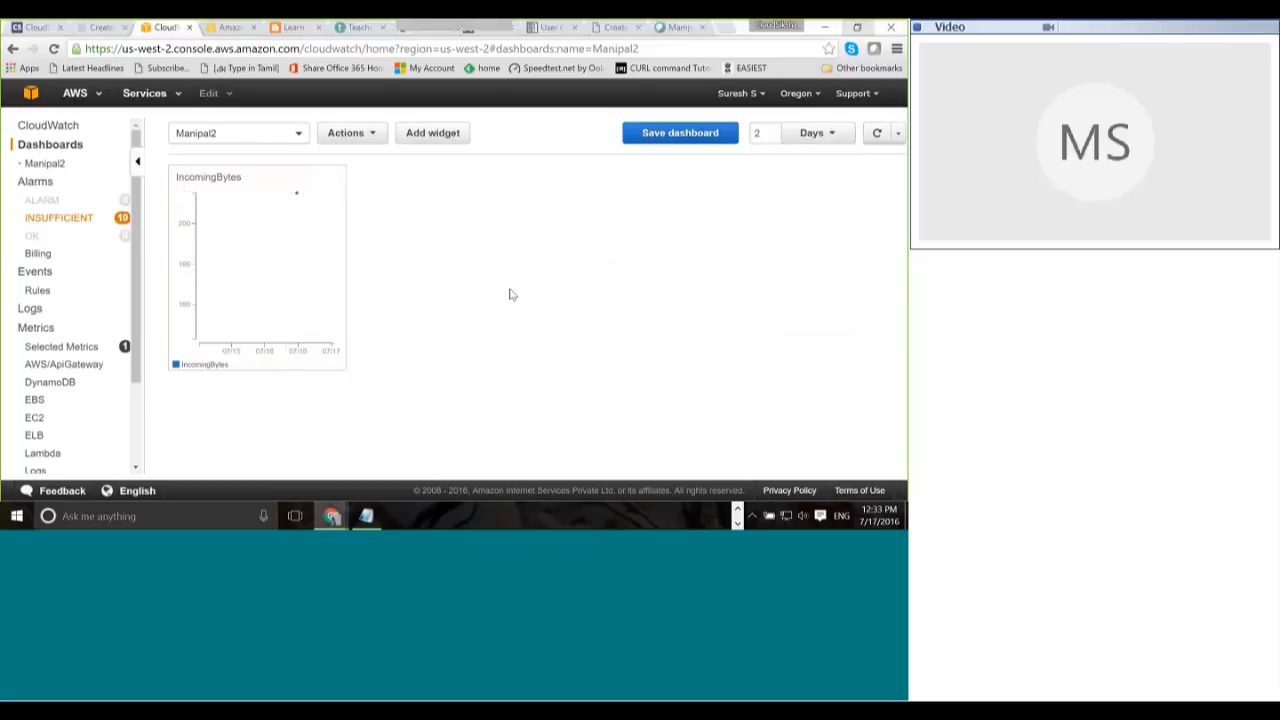
Step: Start adding a metric graph to the dashboard, list the Log Group Metrics of Logs and enlarge the results list
click(348, 143)
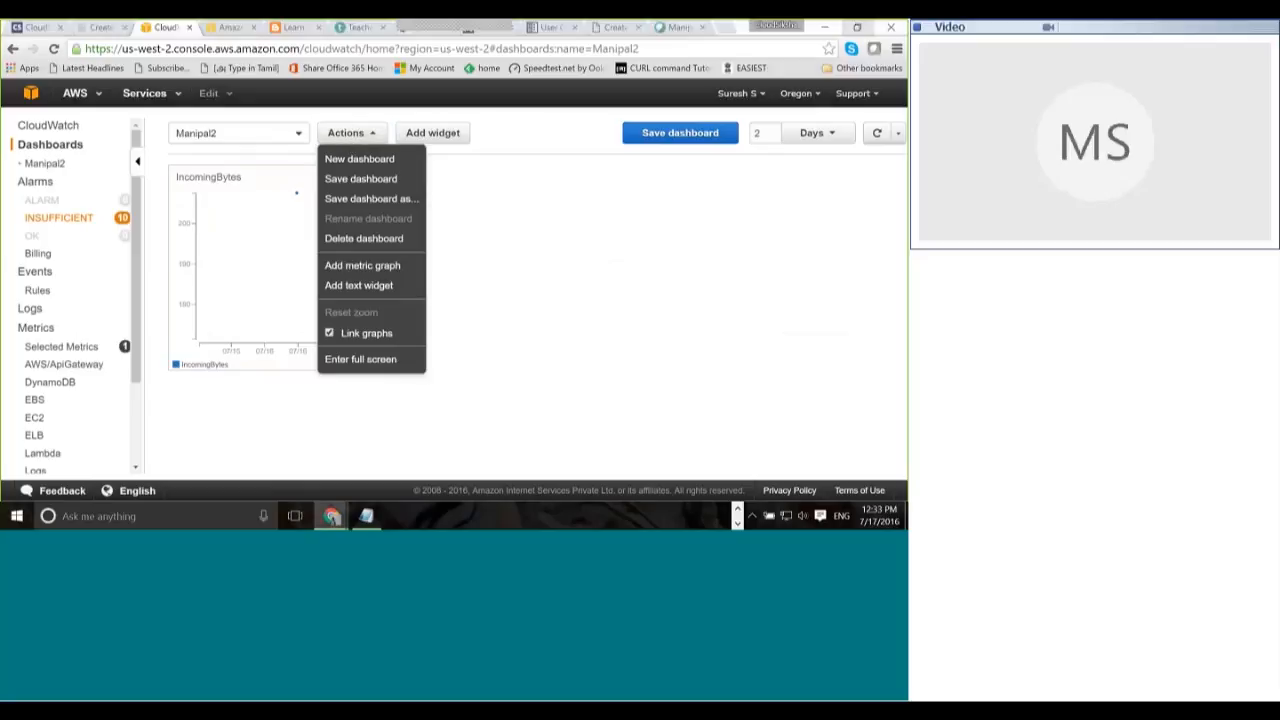
click(395, 272)
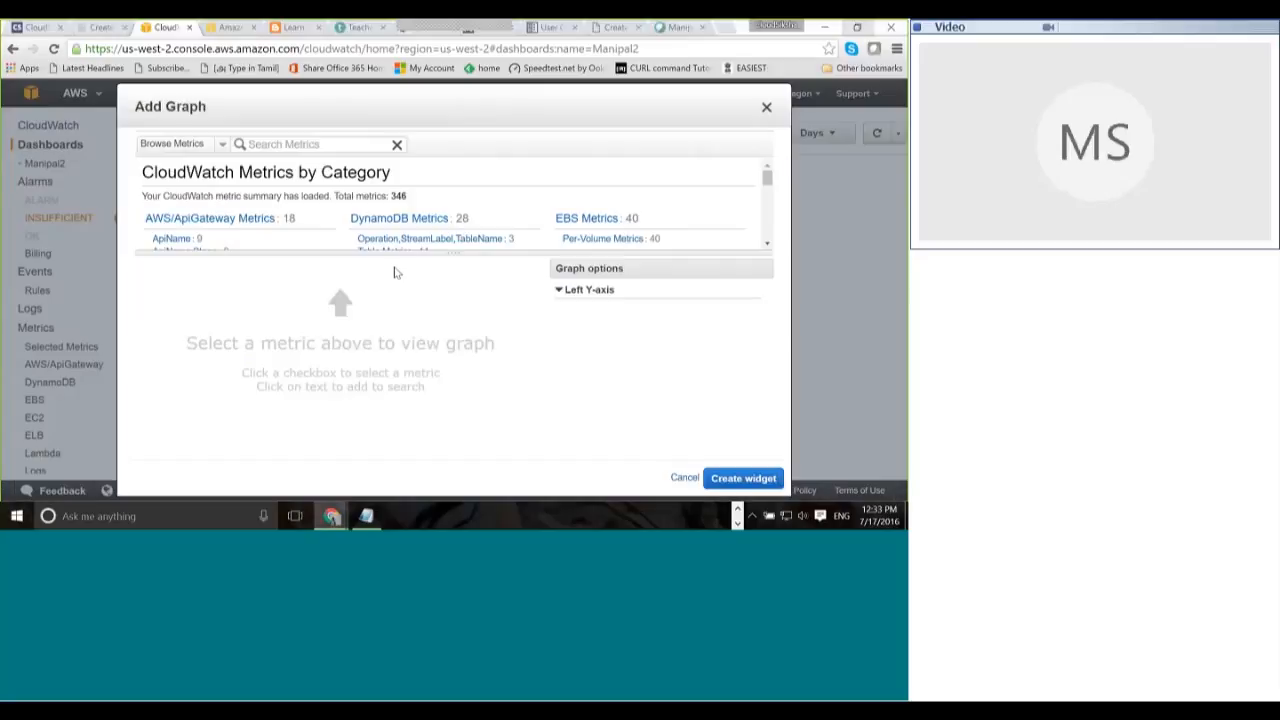
drag(761, 254, 770, 376)
click(758, 270)
click(176, 306)
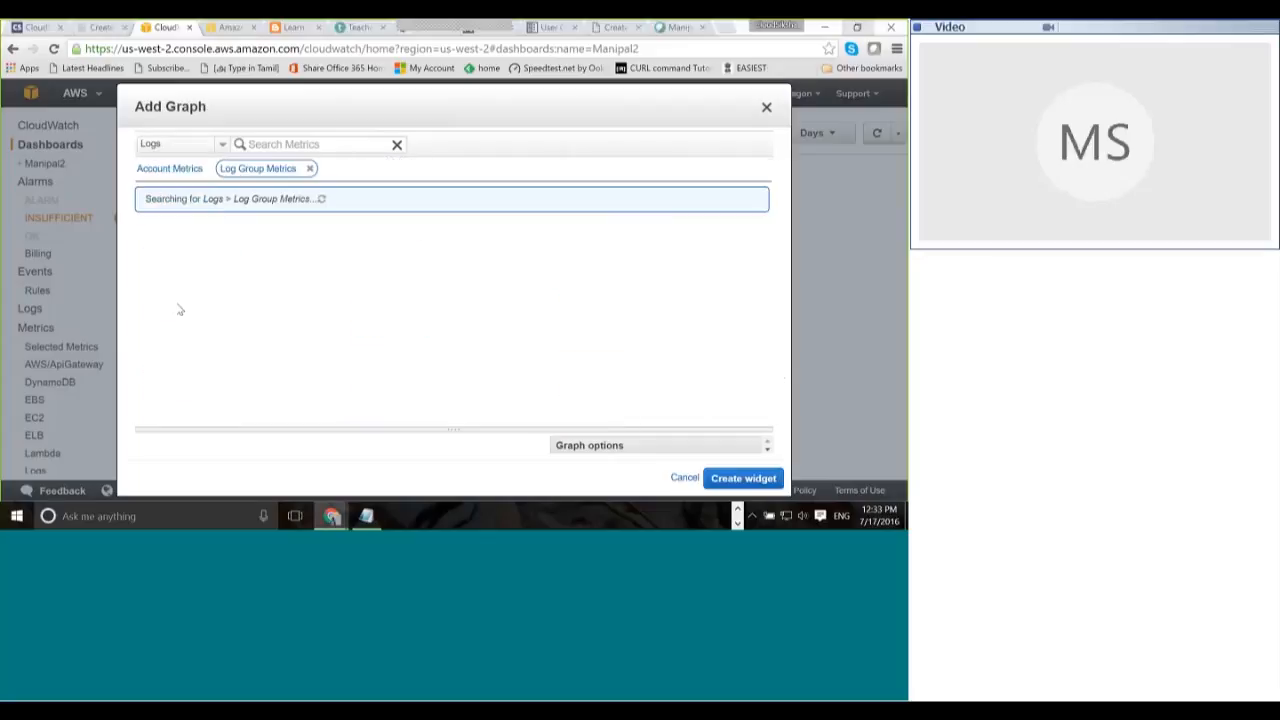
drag(298, 238, 288, 407)
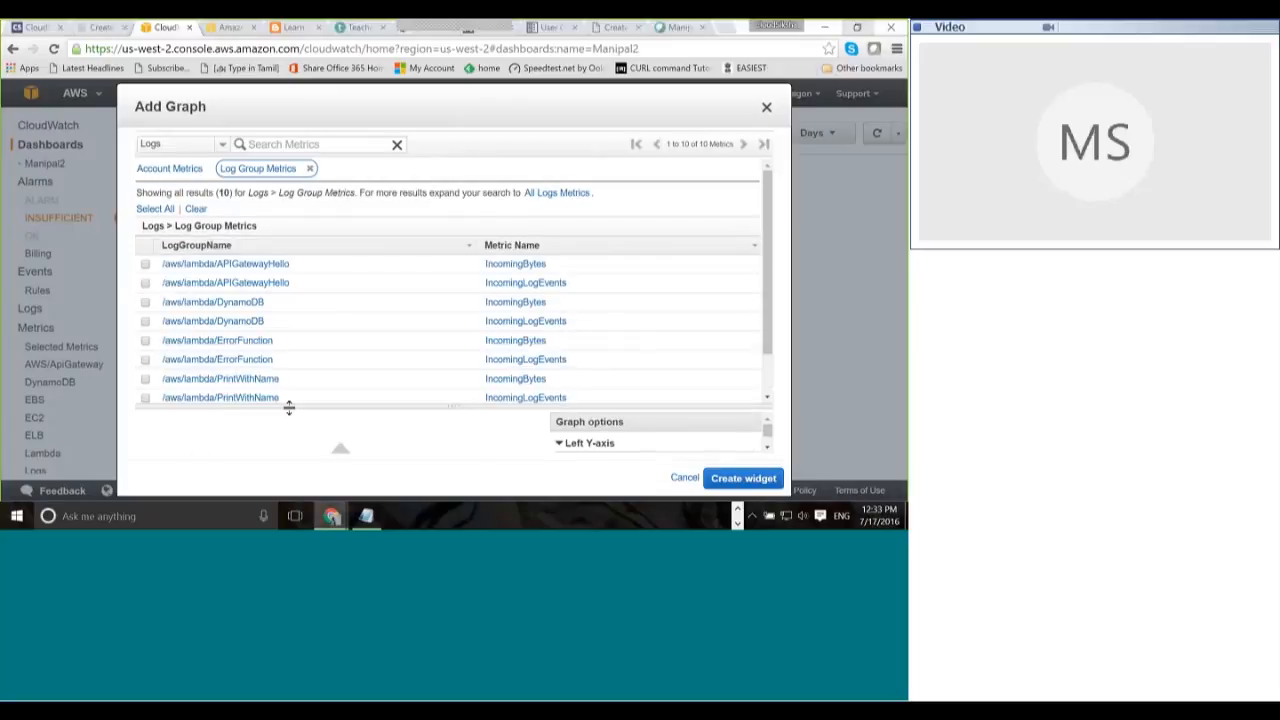
Step: Filter the metrics to /aws/lambda/DynamoDB, select IncomingBytes and IncomingLogEvents, and create the widget from them
click(251, 321)
click(145, 283)
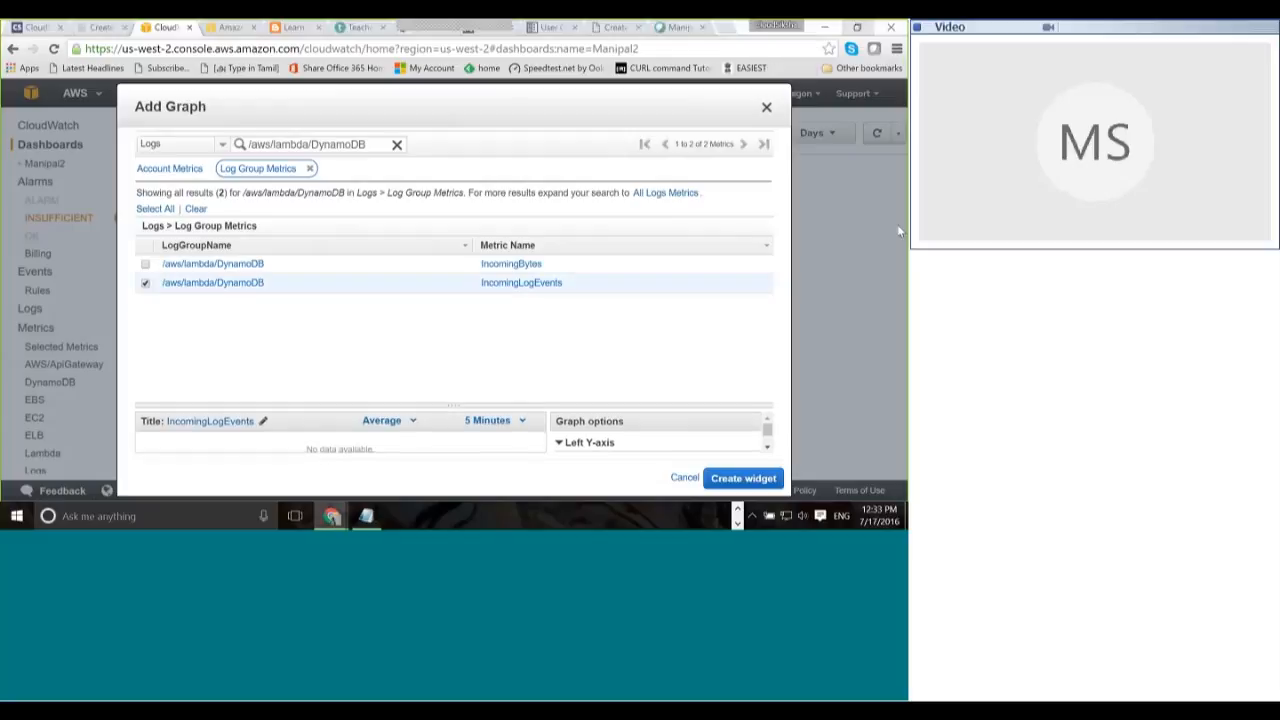
drag(523, 406, 523, 320)
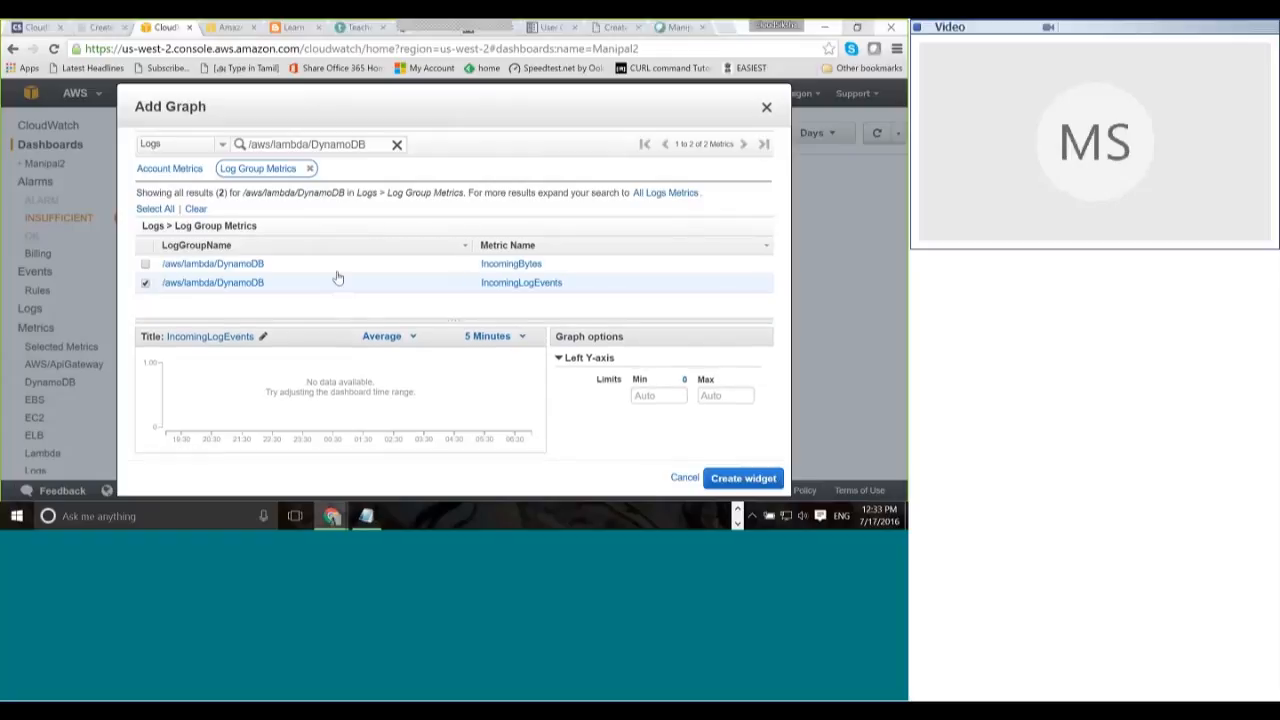
click(337, 272)
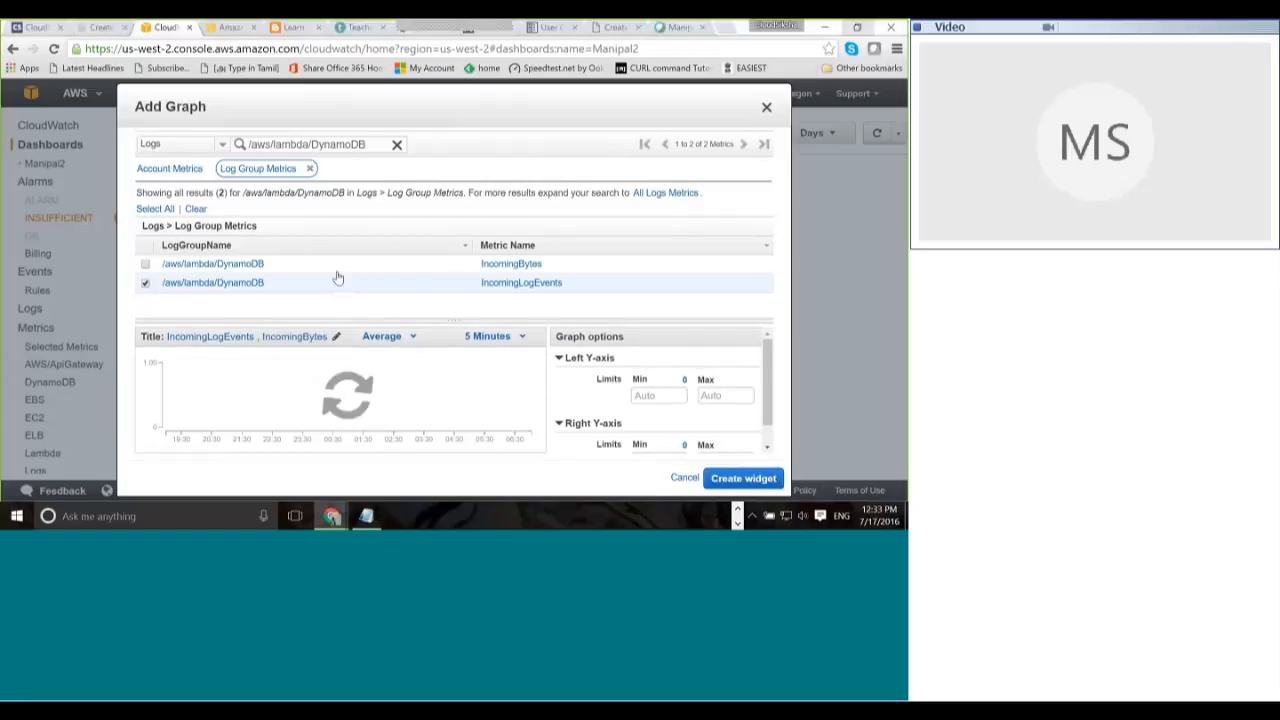
click(145, 283)
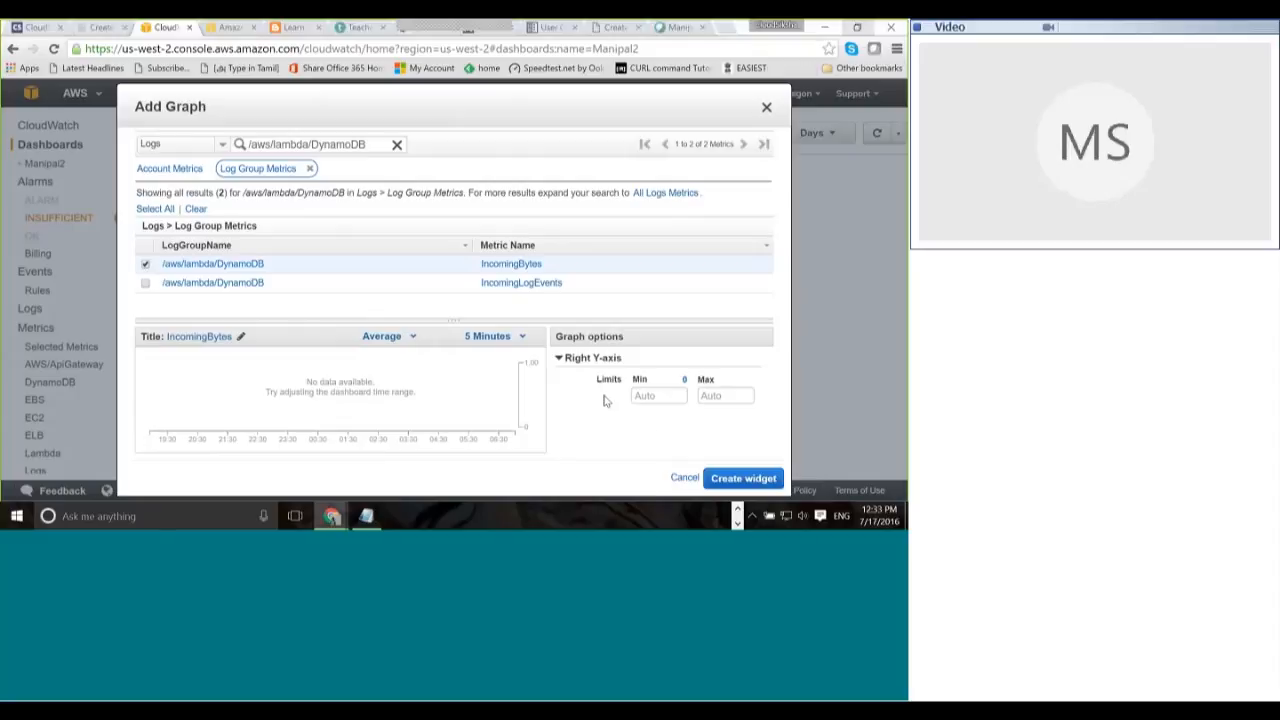
click(145, 286)
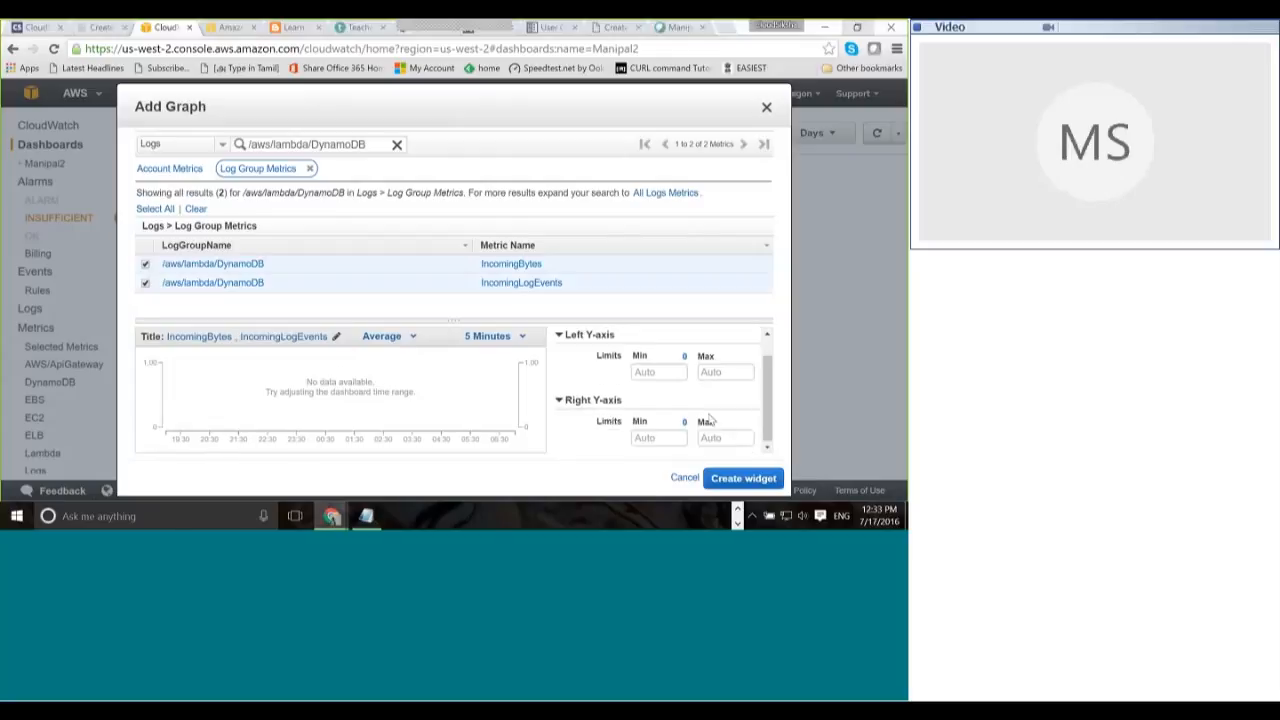
click(743, 478)
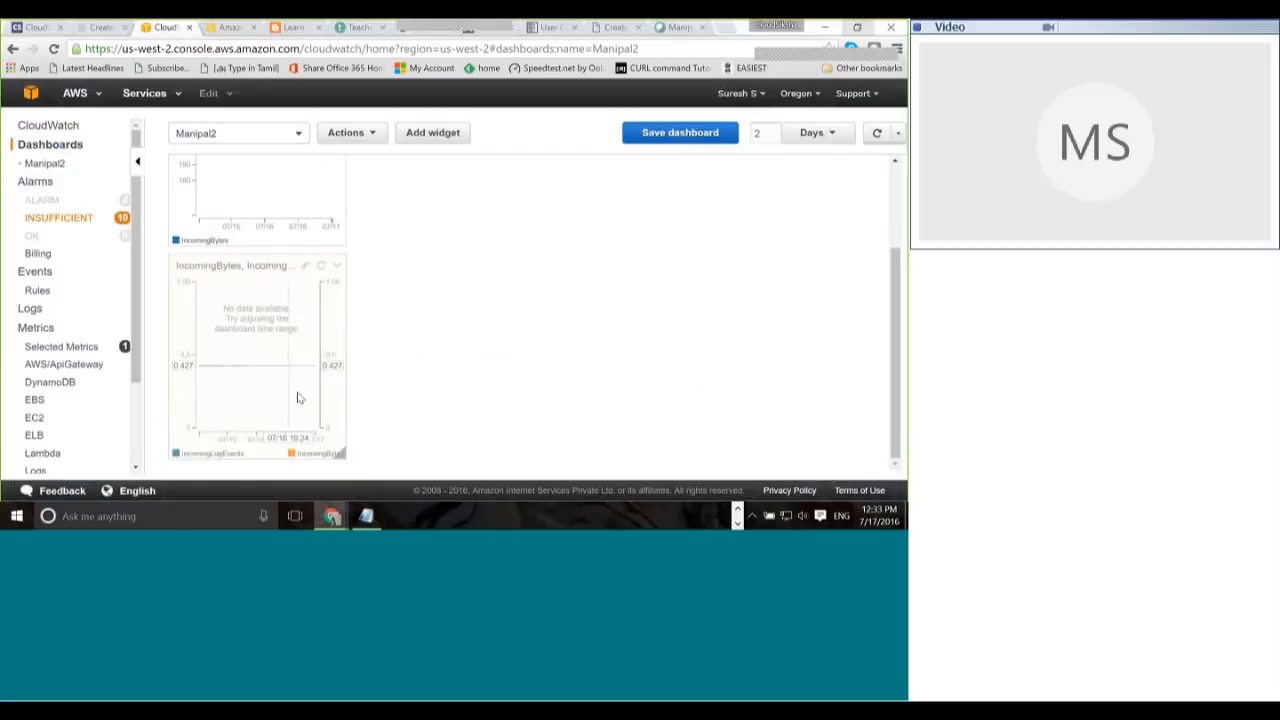
Step: Refresh the Manipal2 dashboard and examine its IncomingBytes and IncomingLogEvents graph widgets
click(838, 133)
click(877, 133)
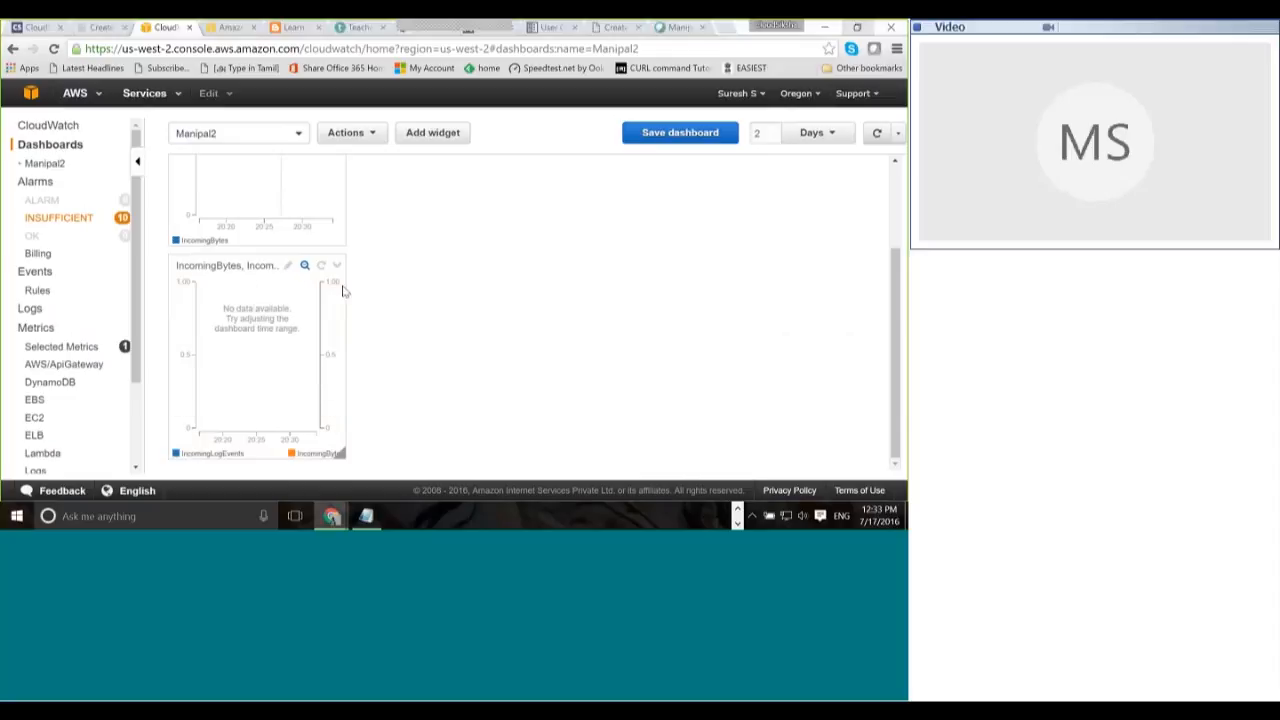
click(288, 264)
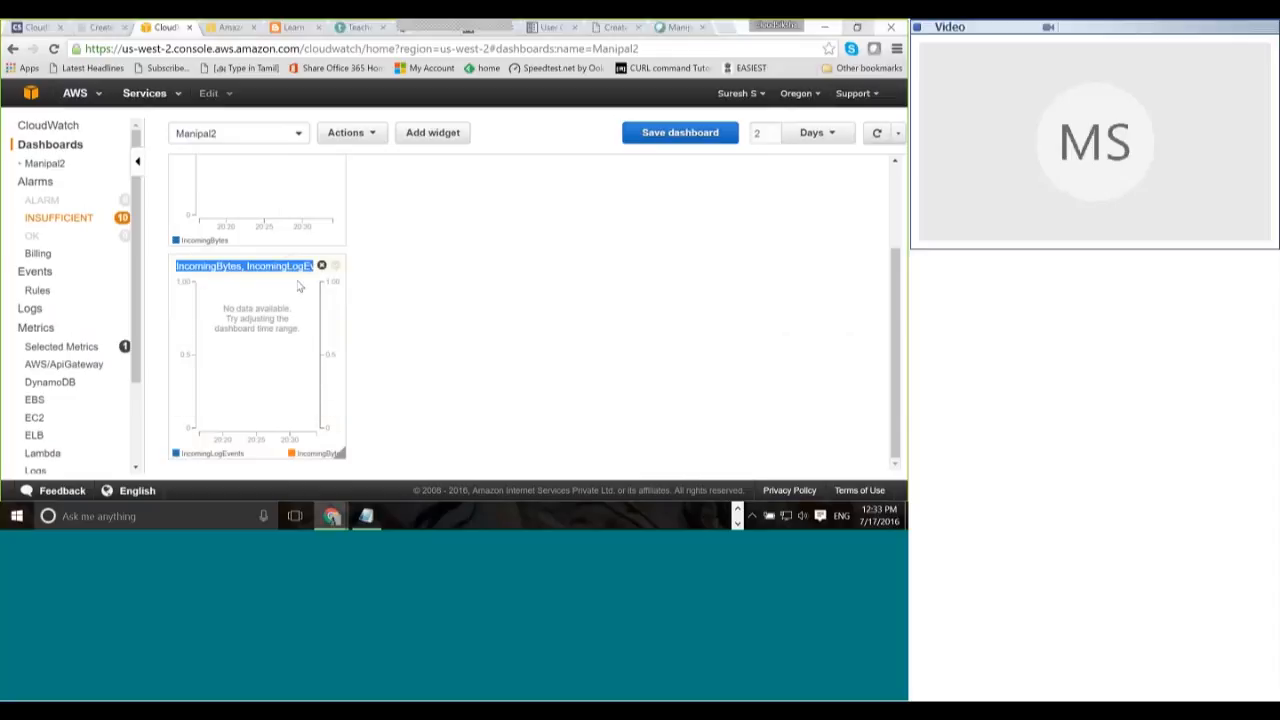
click(825, 136)
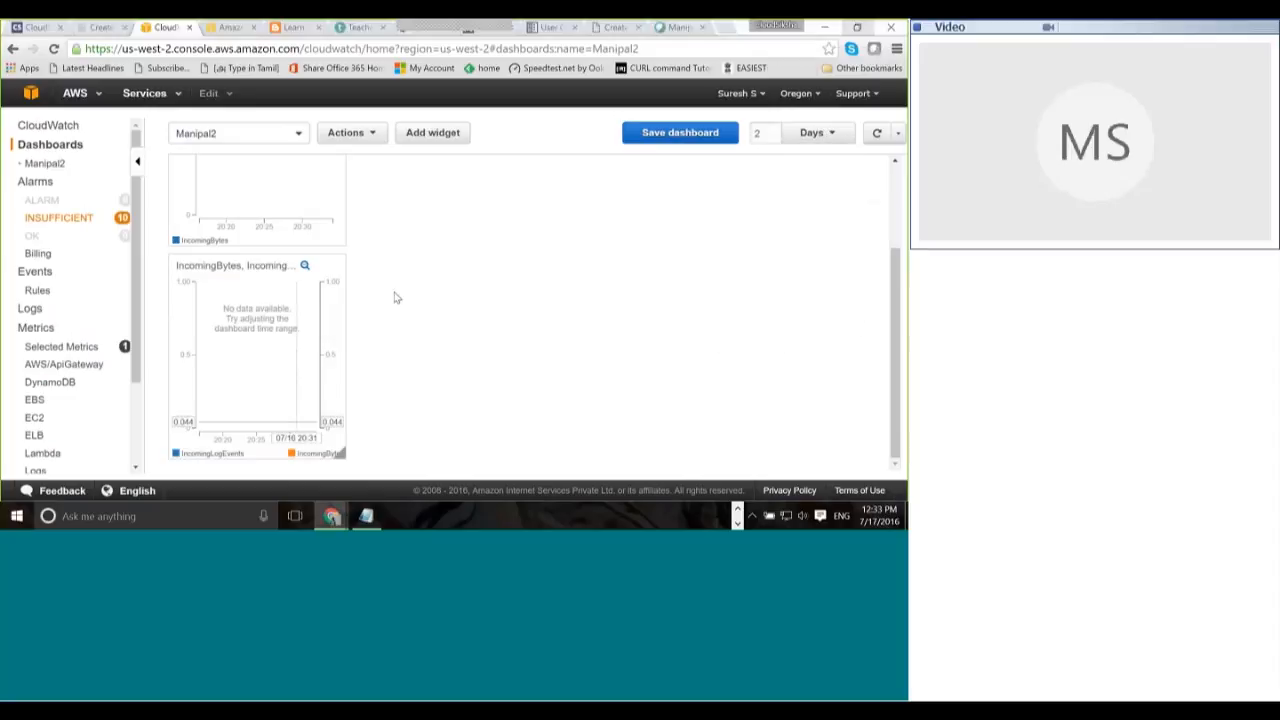
scroll(394, 294, up, 3)
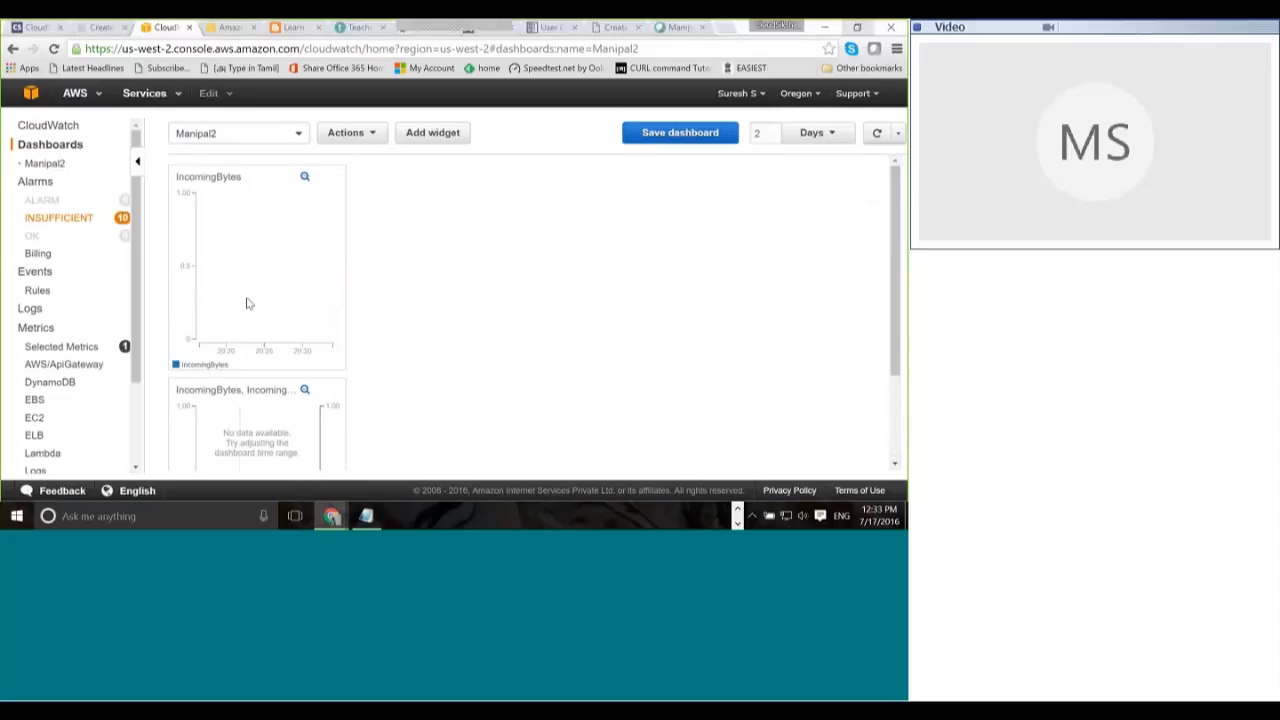
scroll(600, 248, down, 3)
scroll(597, 252, up, 3)
scroll(518, 290, down, 3)
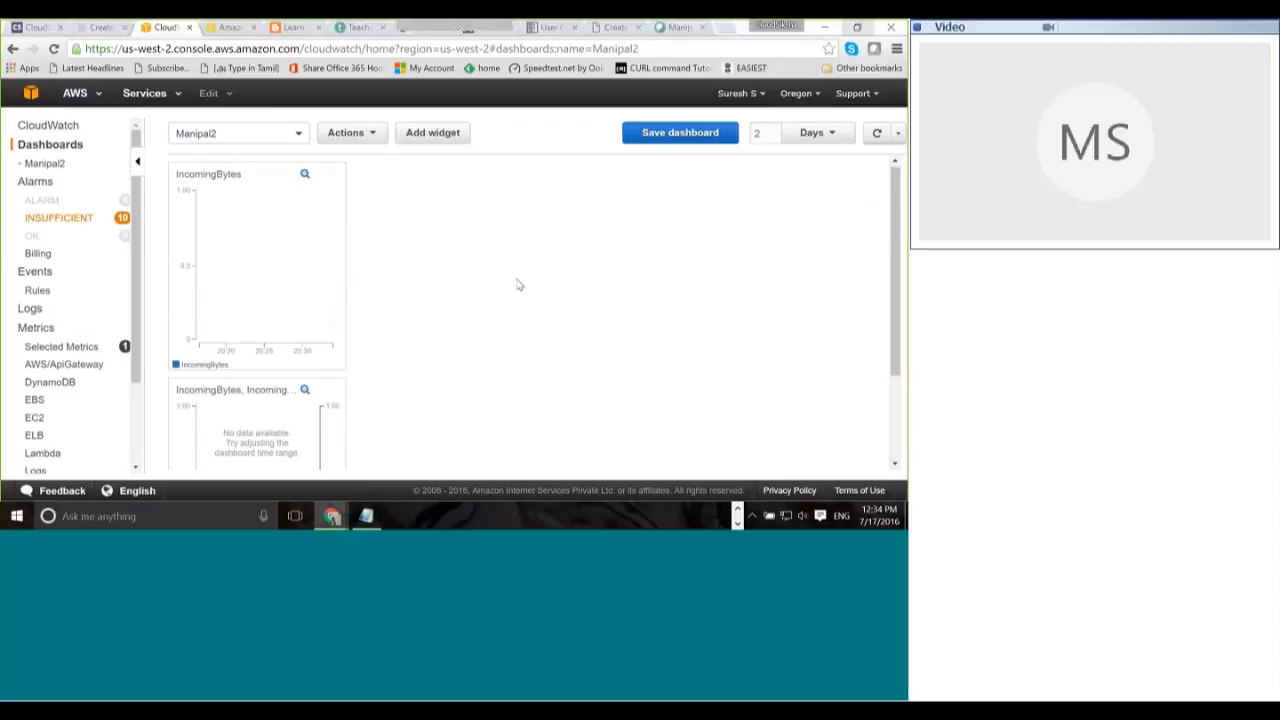
scroll(771, 280, up, 2)
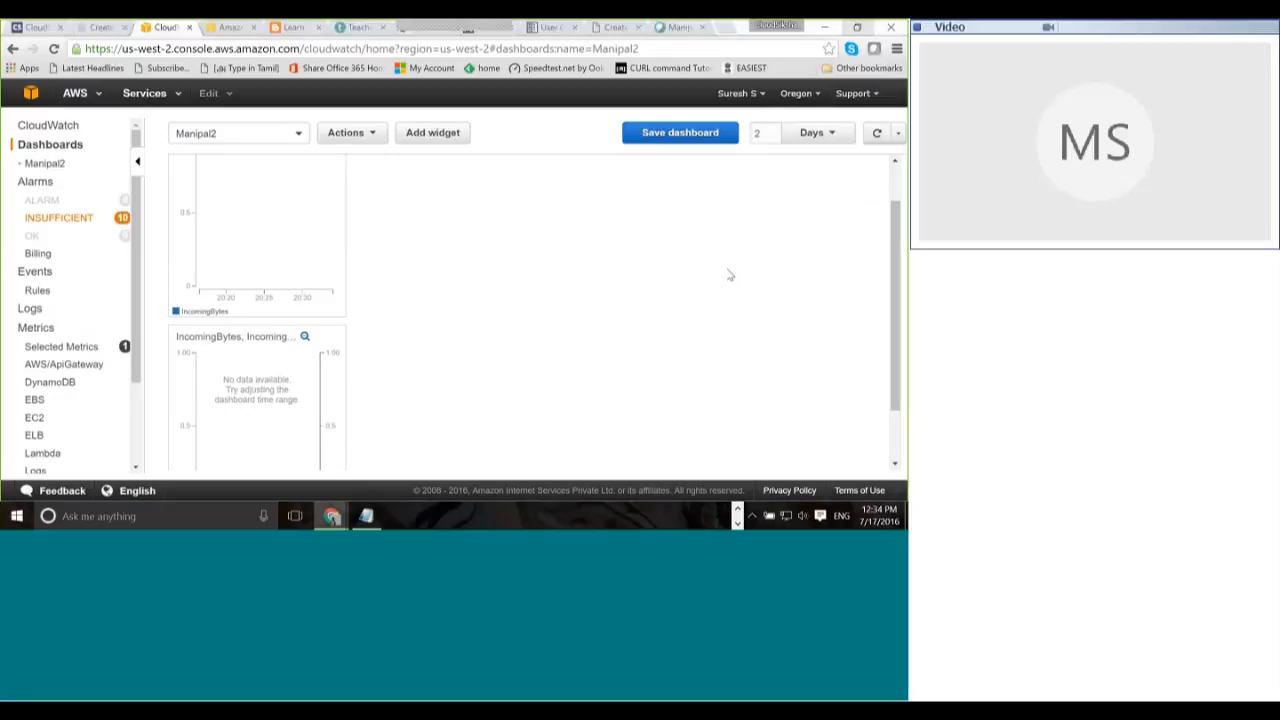
scroll(759, 263, up, 2)
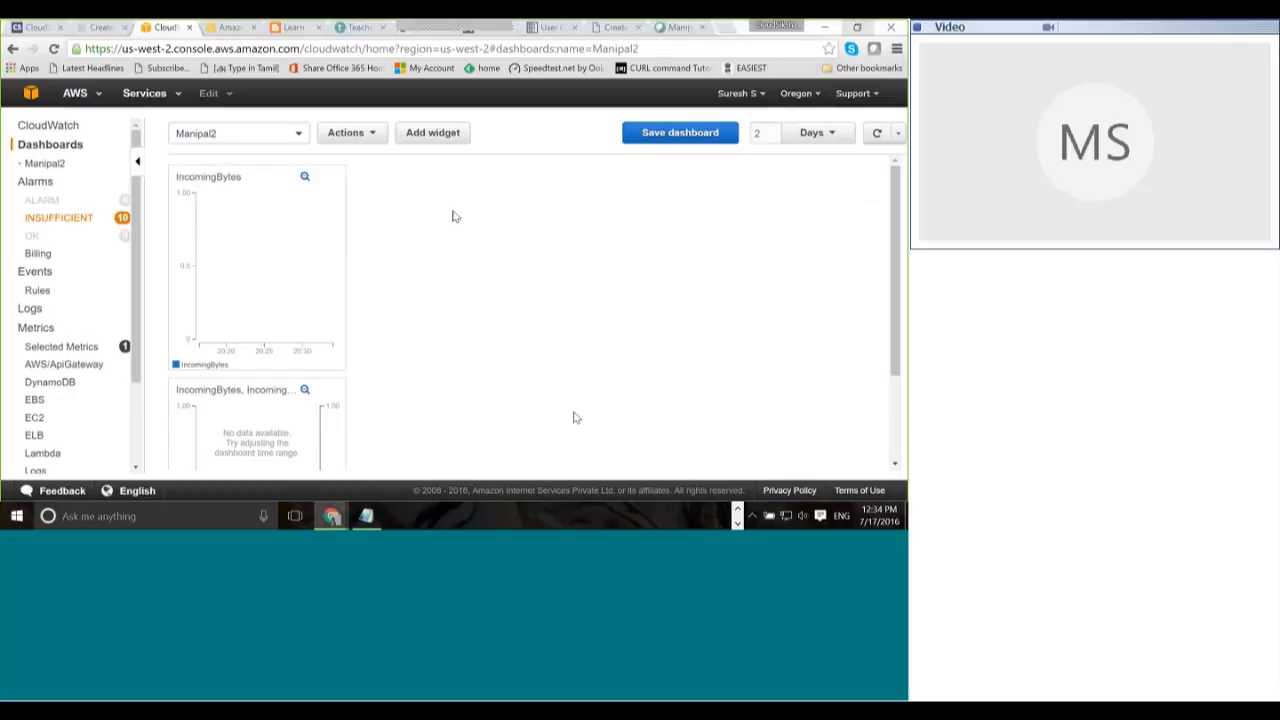
scroll(445, 215, down, 1)
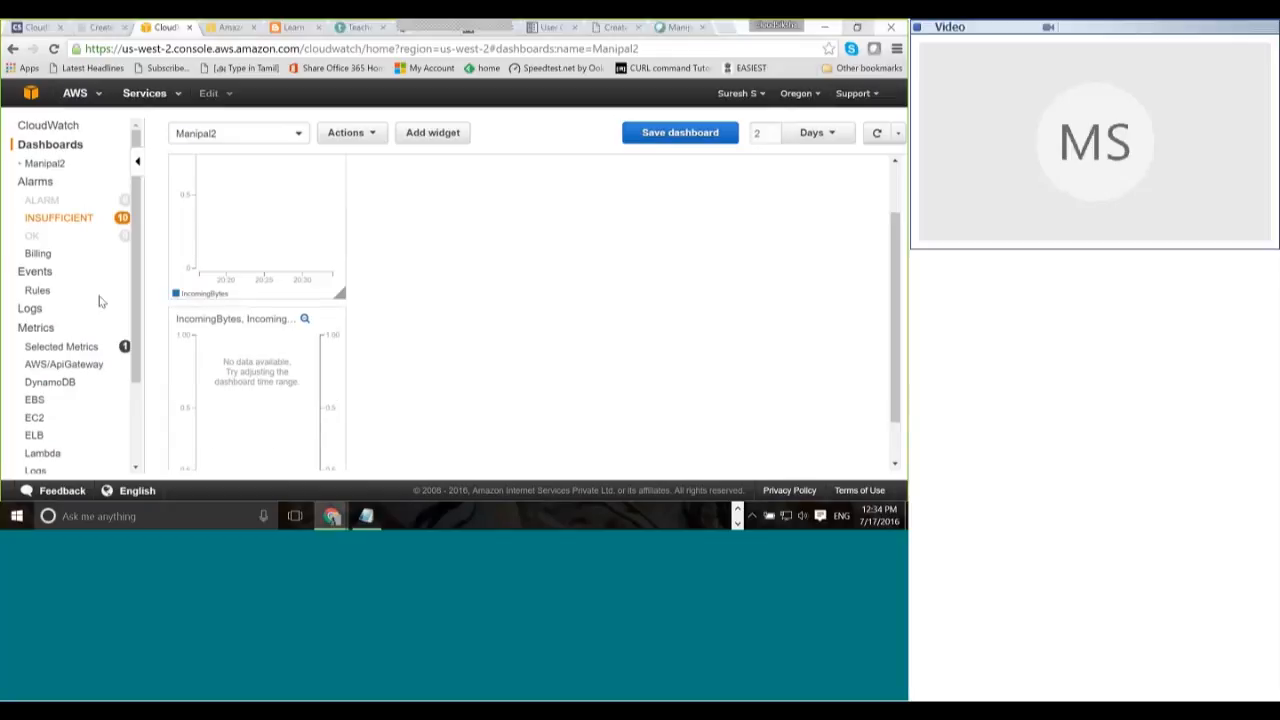
Step: Open a log stream of the /aws/lambda/PrintWithName log group to read its events, and view the selected metrics
click(42, 182)
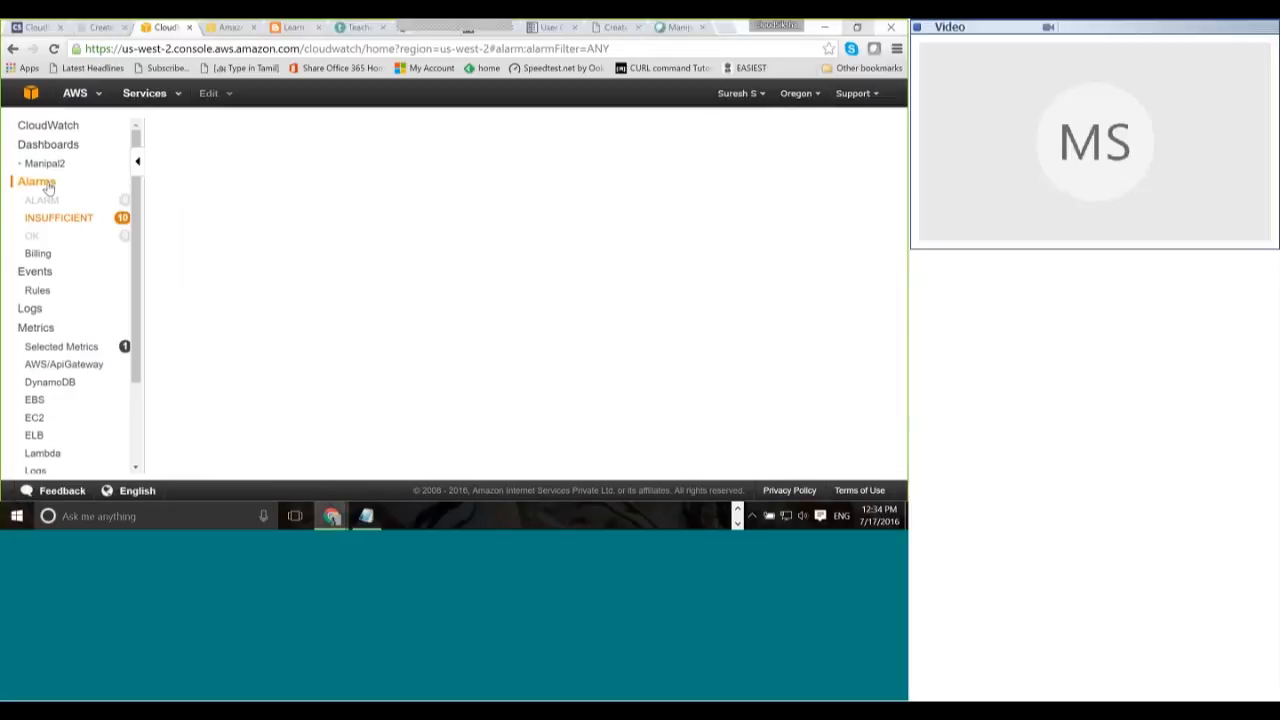
click(31, 310)
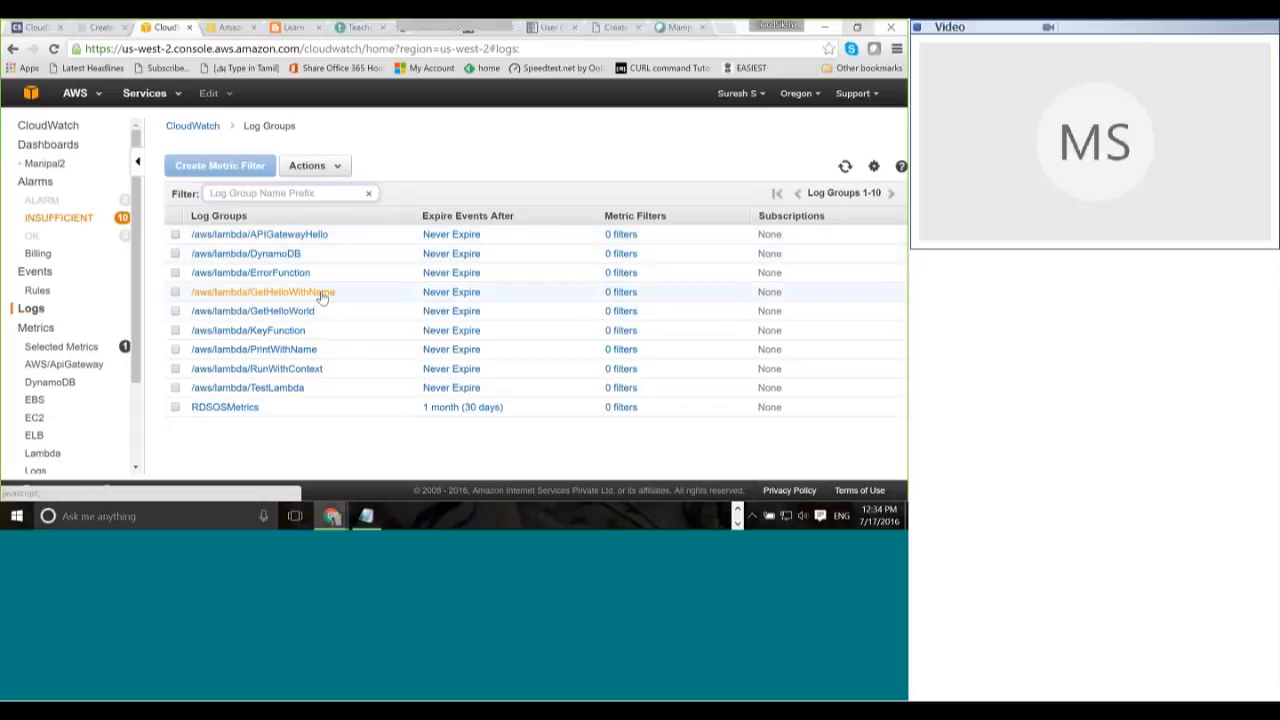
click(296, 349)
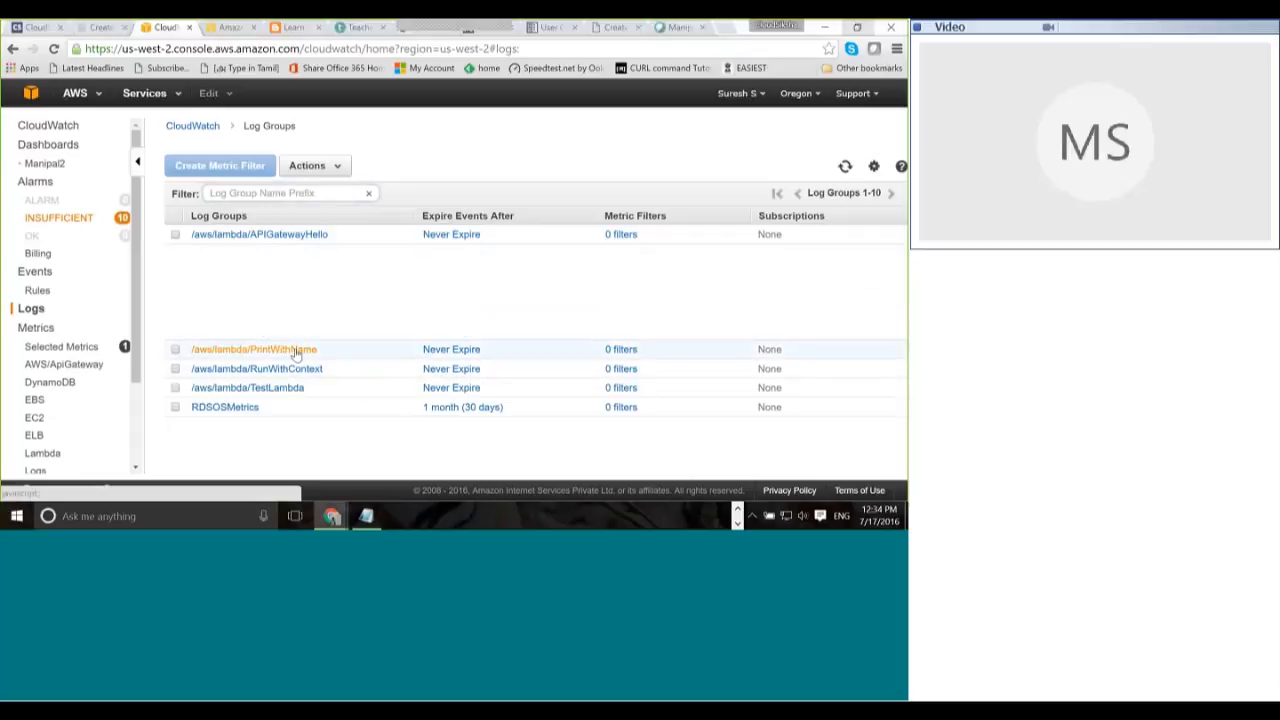
click(367, 236)
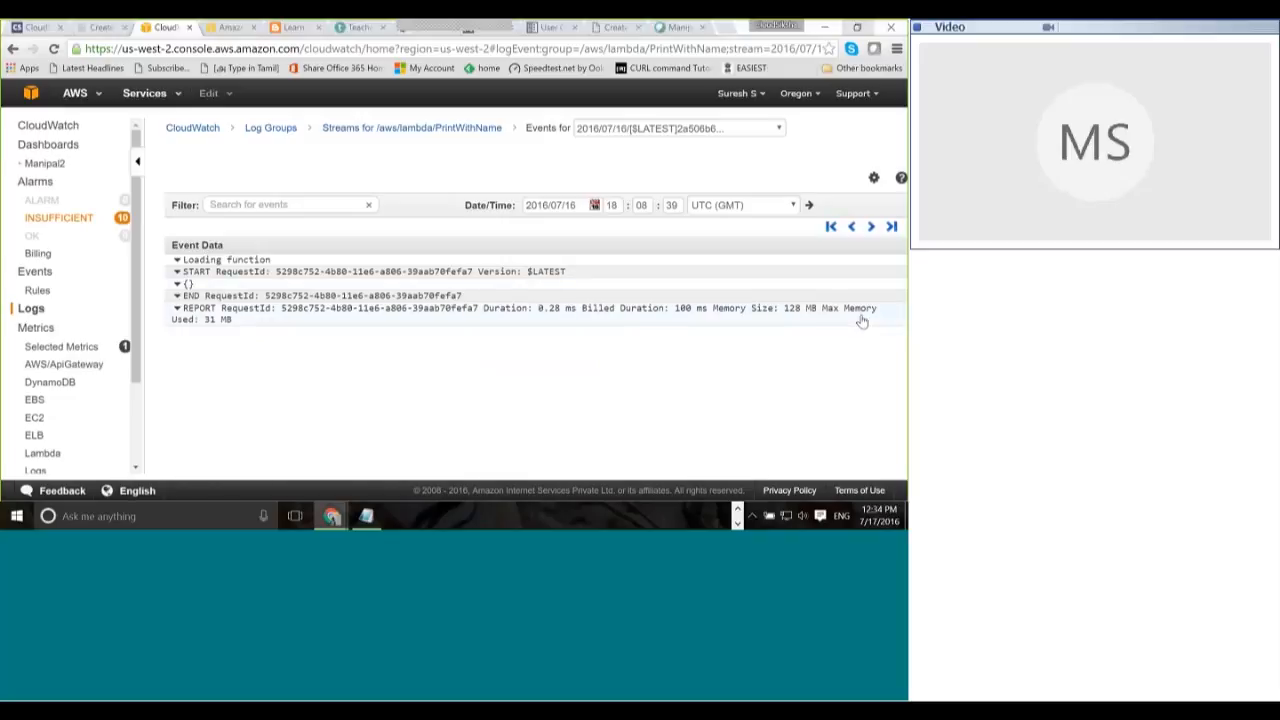
click(73, 348)
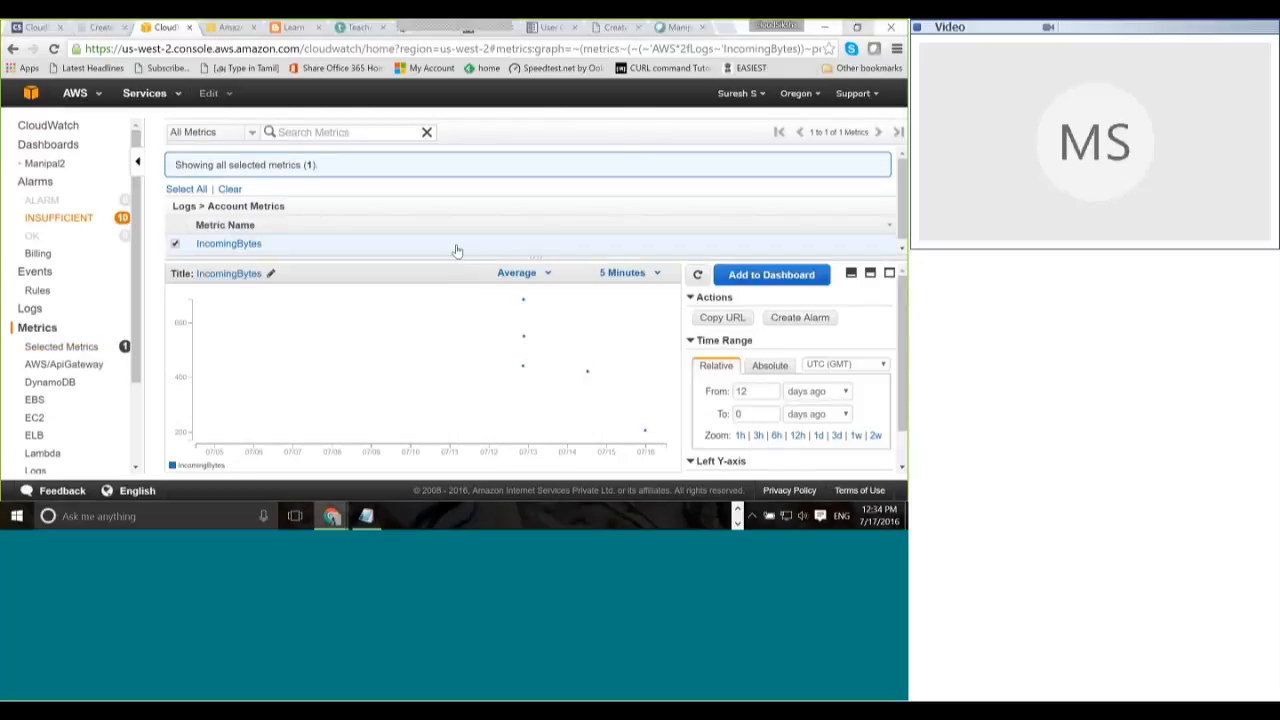
Step: Open the Manipal dashboard, discarding the unsaved Manipal2 changes, and delete the Manipal dashboard
click(50, 145)
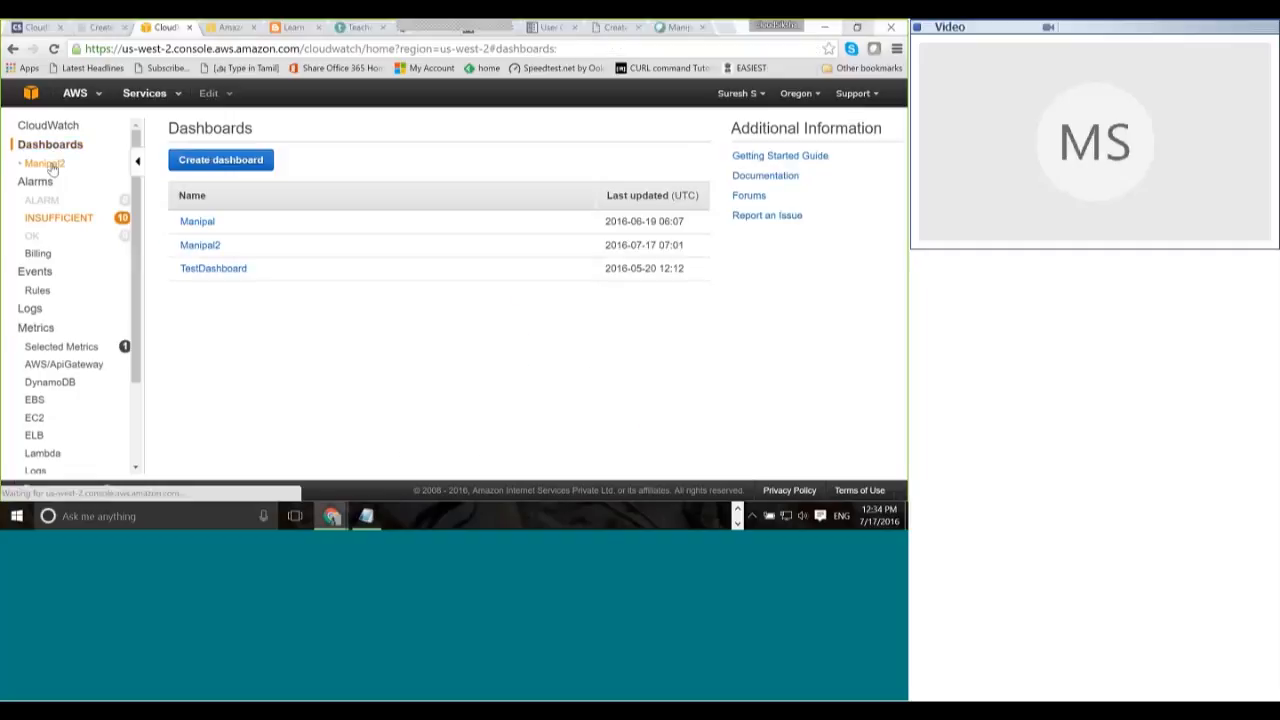
click(194, 222)
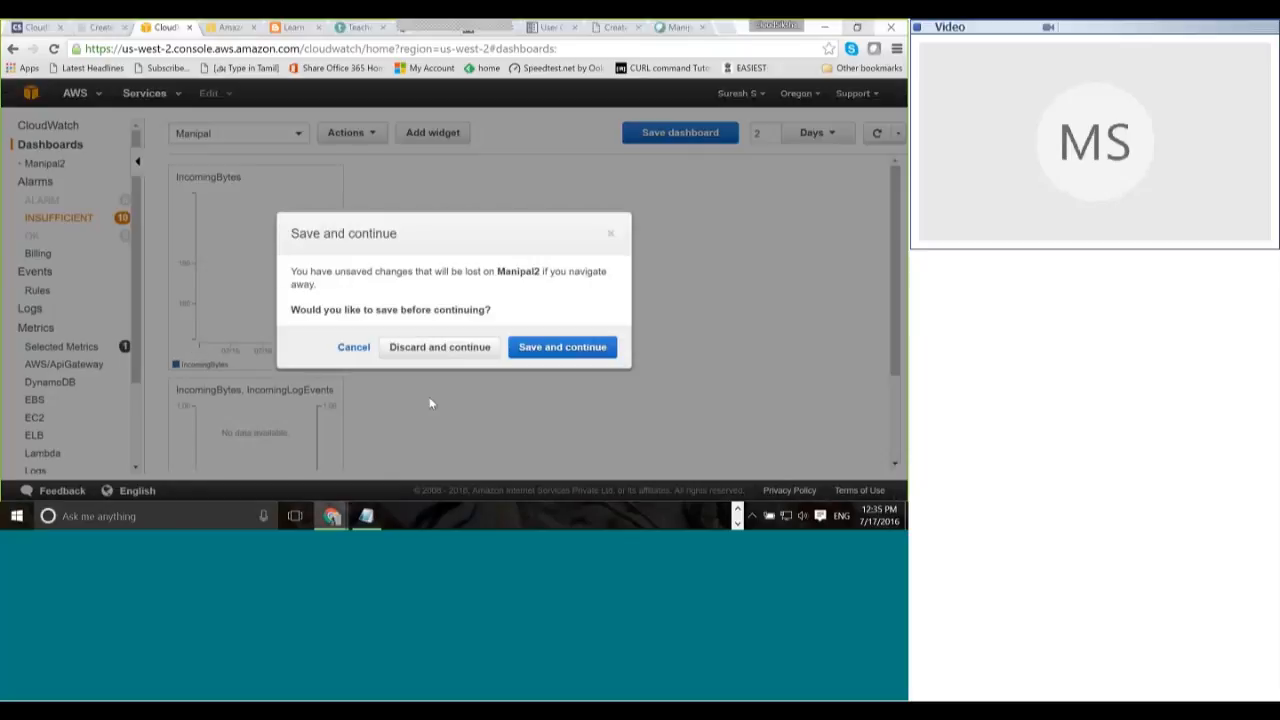
click(471, 346)
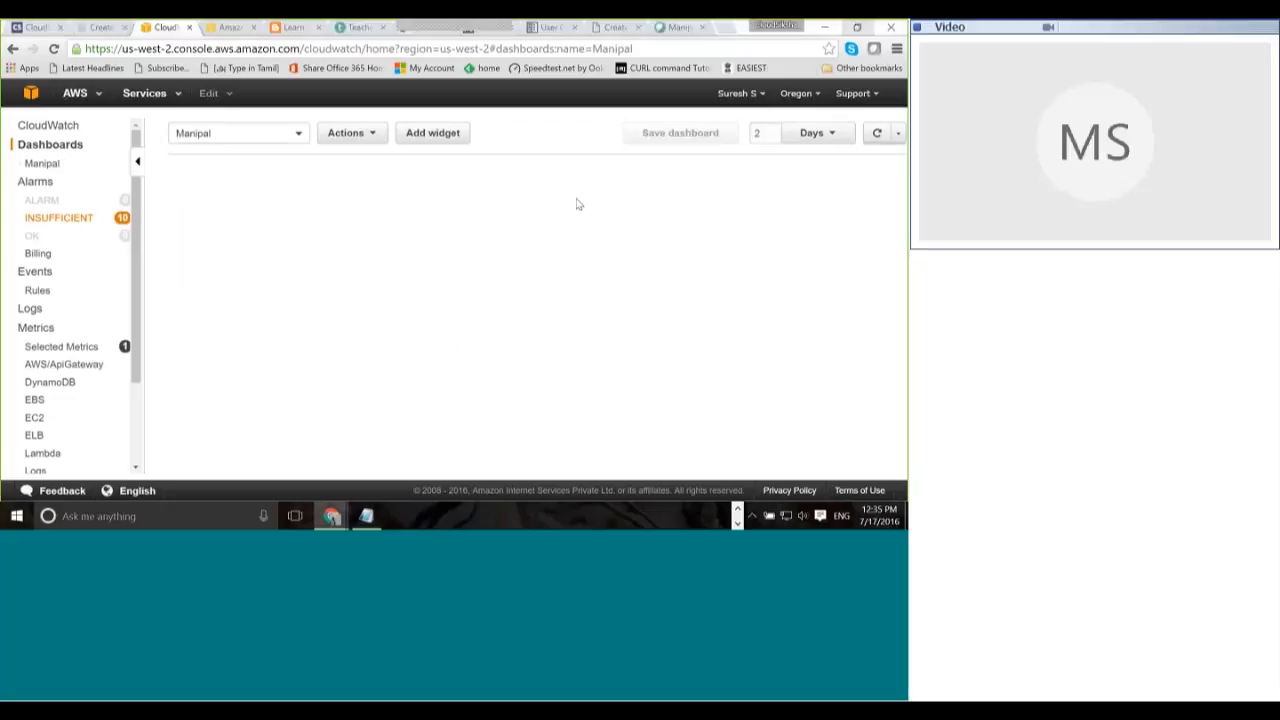
click(370, 134)
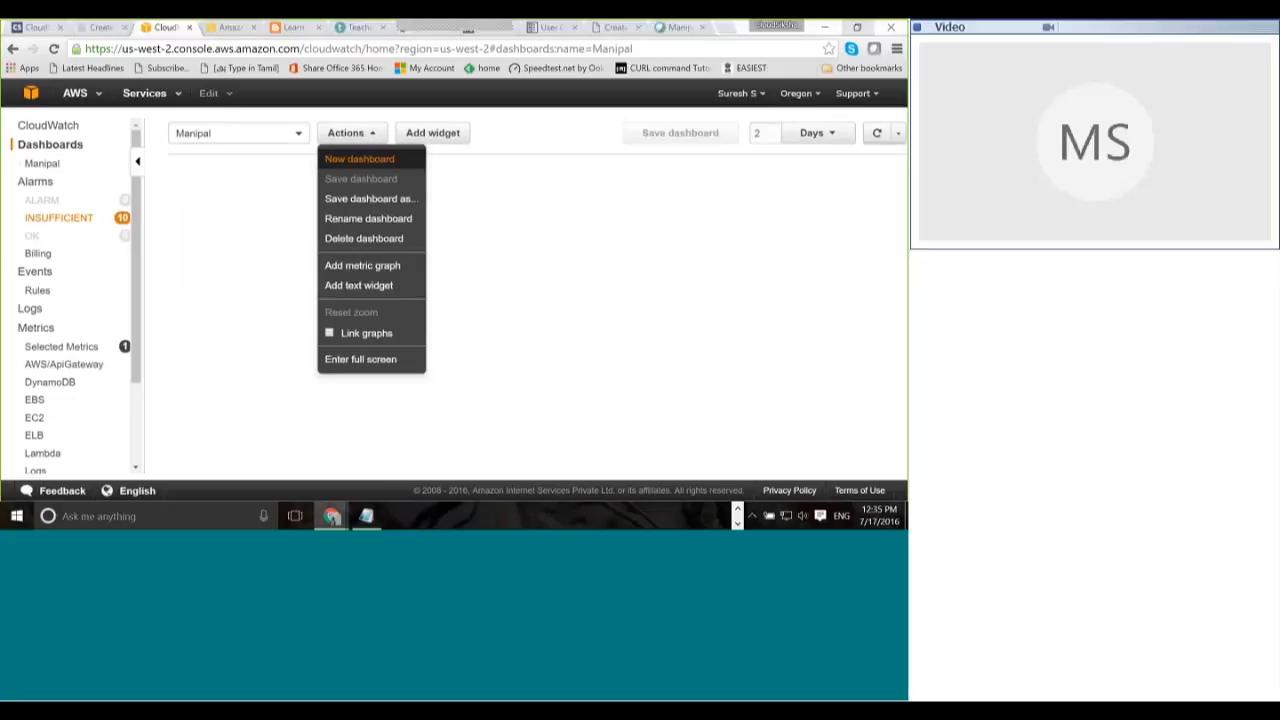
click(367, 237)
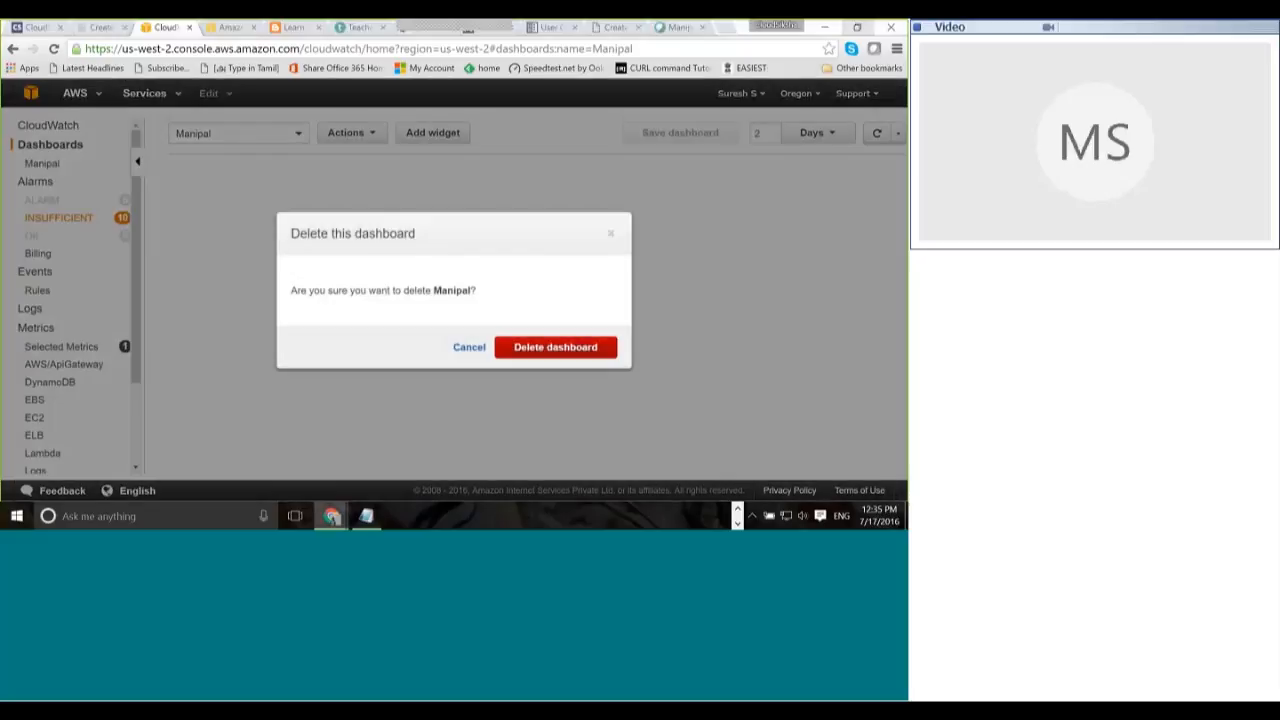
click(582, 355)
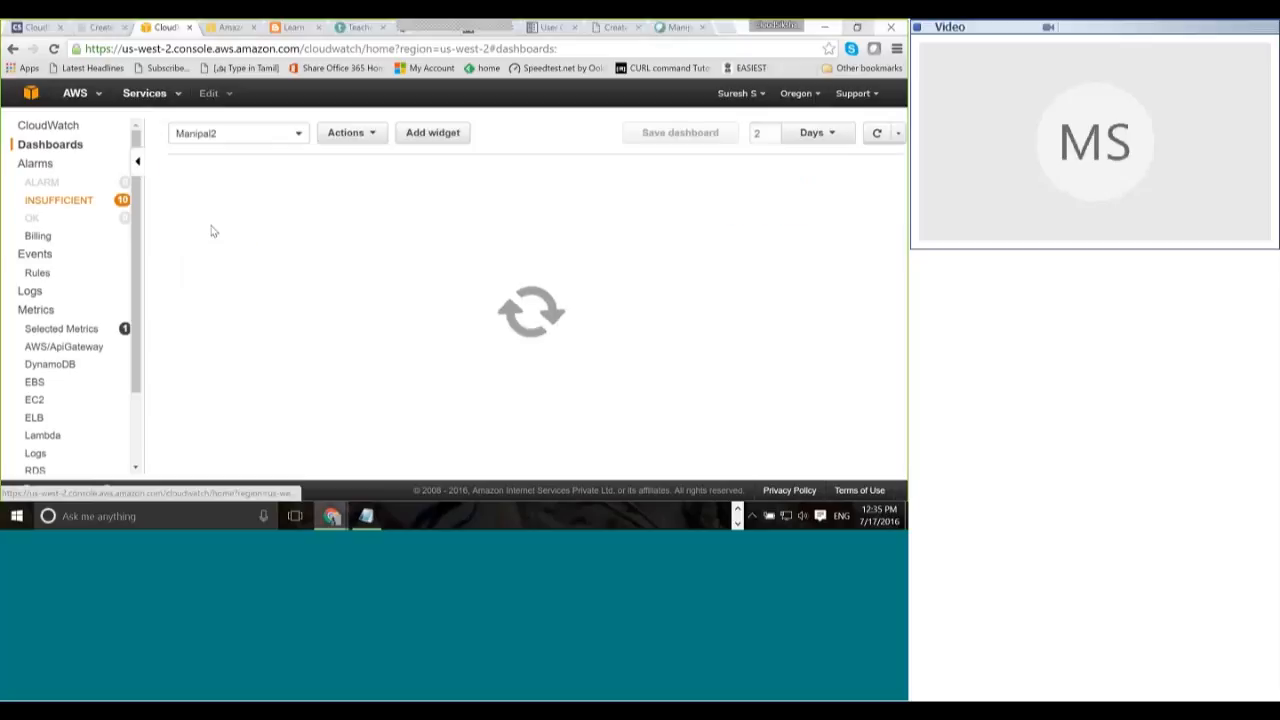
Step: Delete the Manipal2 dashboard
click(363, 136)
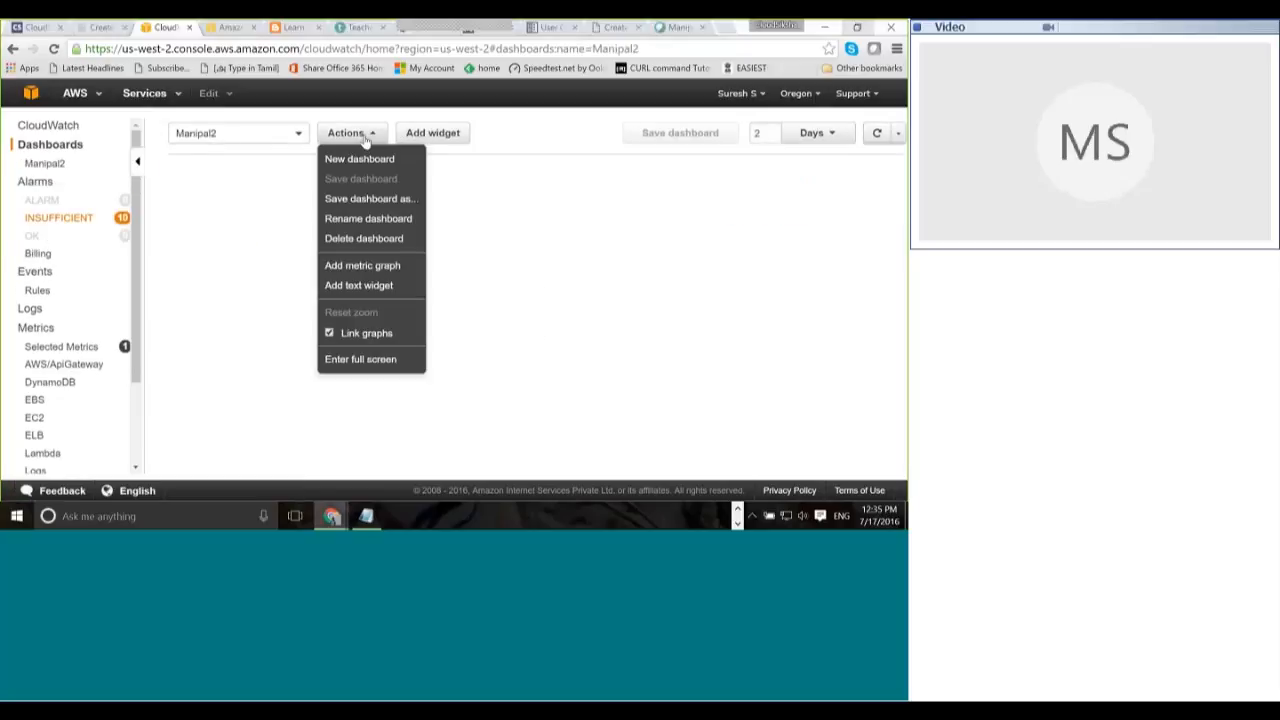
click(398, 240)
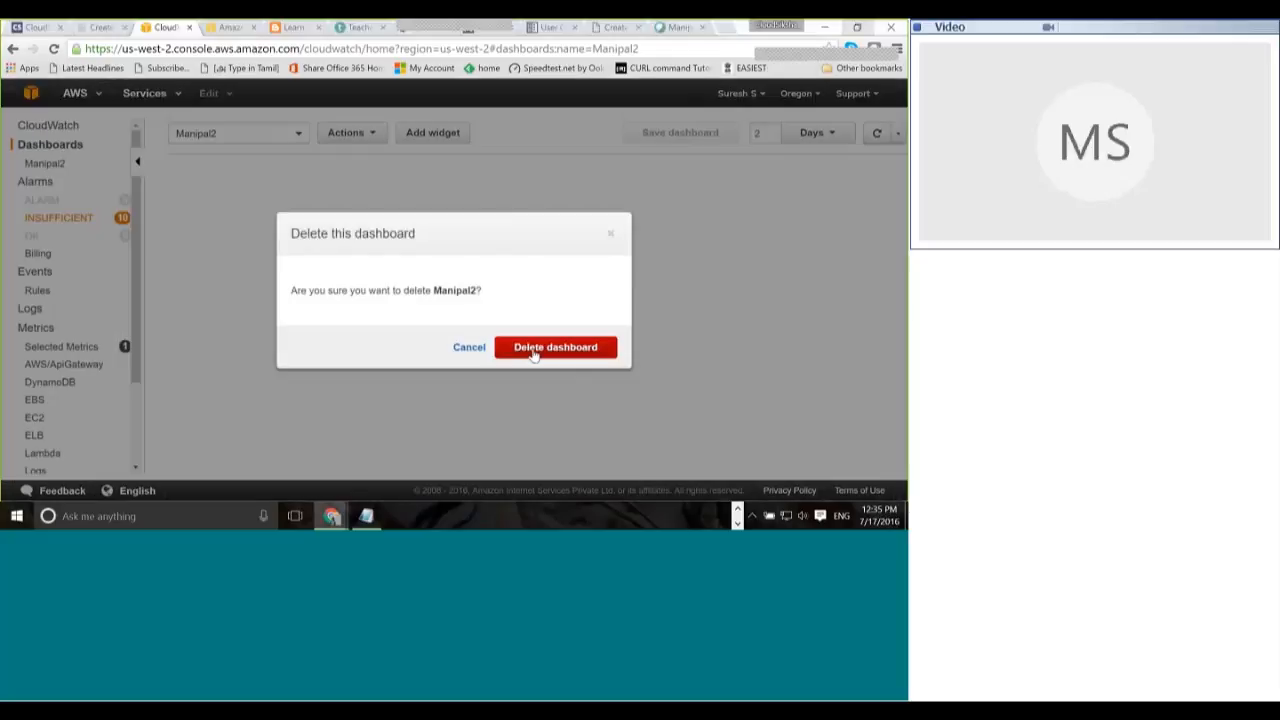
click(534, 352)
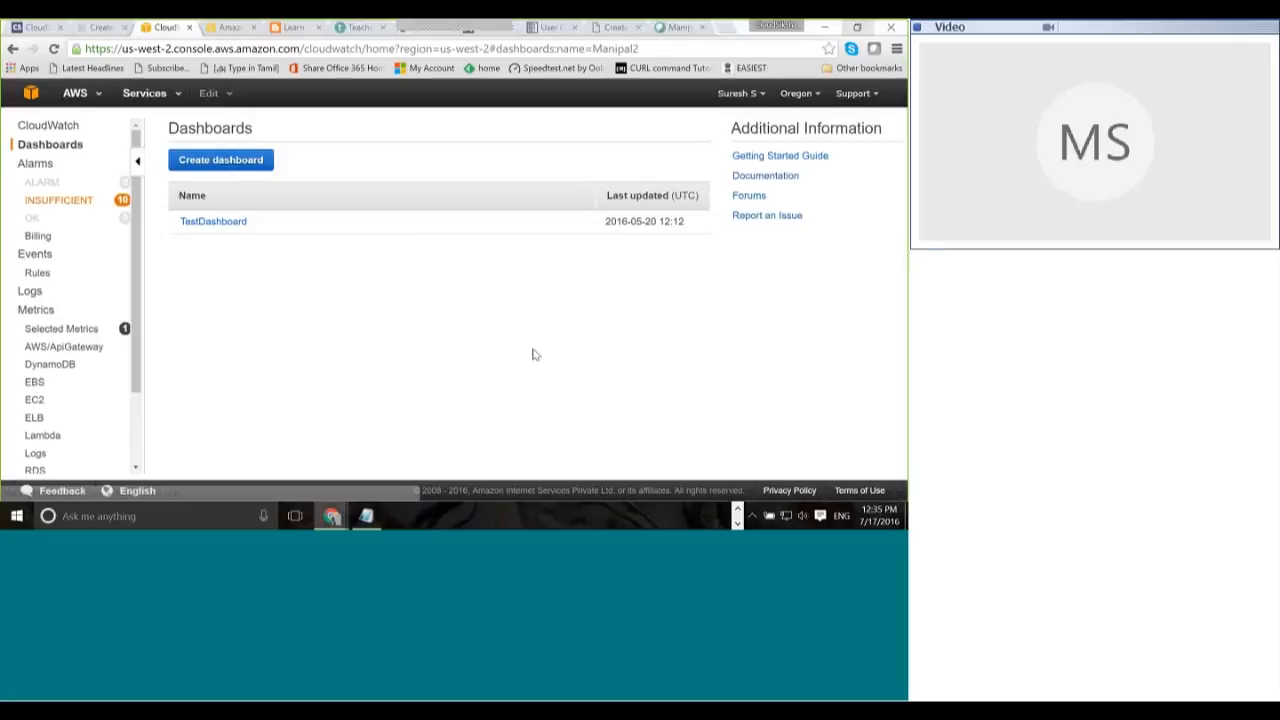
Step: Open TestDashboard and delete it
click(215, 229)
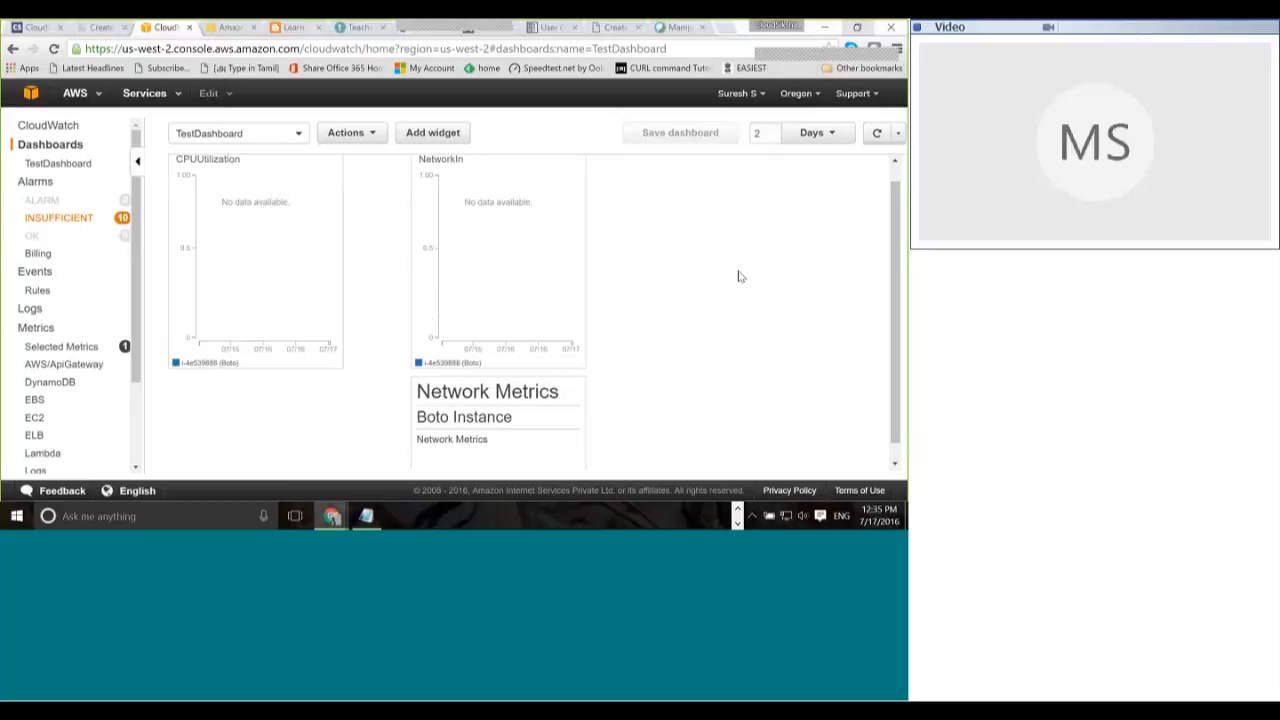
click(350, 132)
click(386, 241)
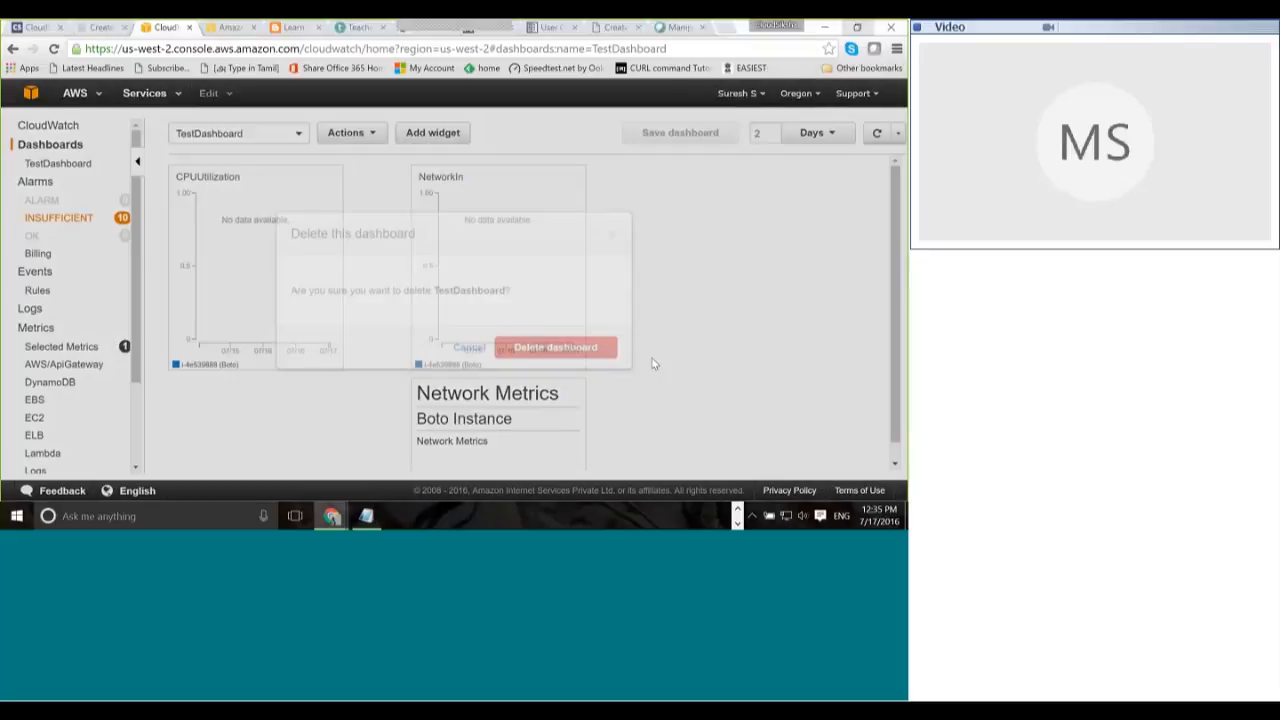
click(588, 352)
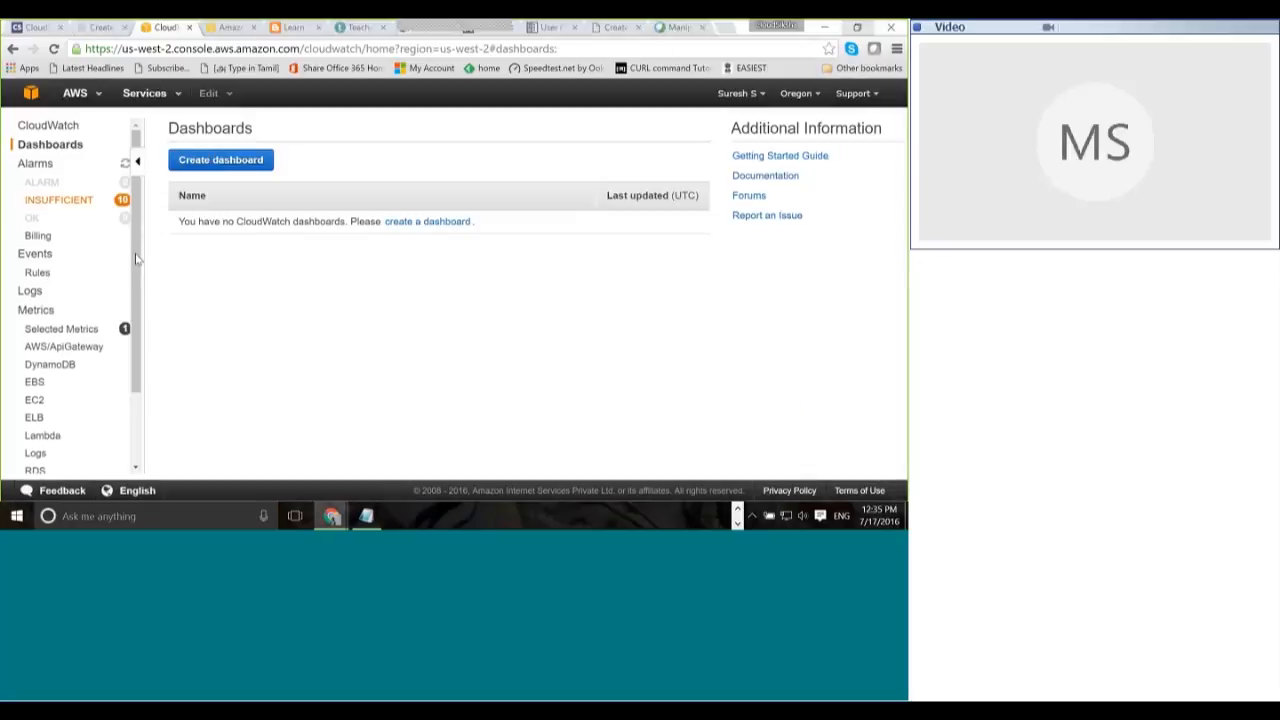
Step: List the ApiGateway metrics, enlarge the results list and graph AdobeLambda's Count, Latency and IntegrationLatency
drag(137, 262, 140, 407)
click(95, 452)
click(63, 481)
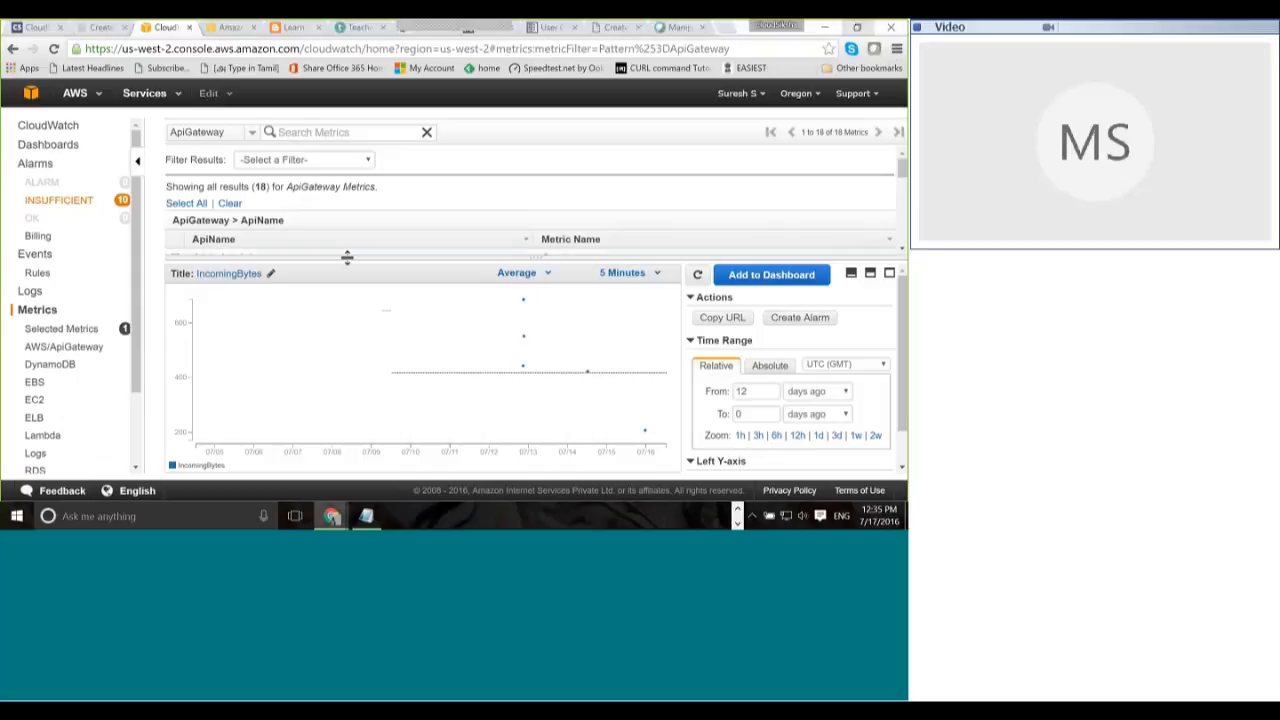
drag(347, 257, 358, 344)
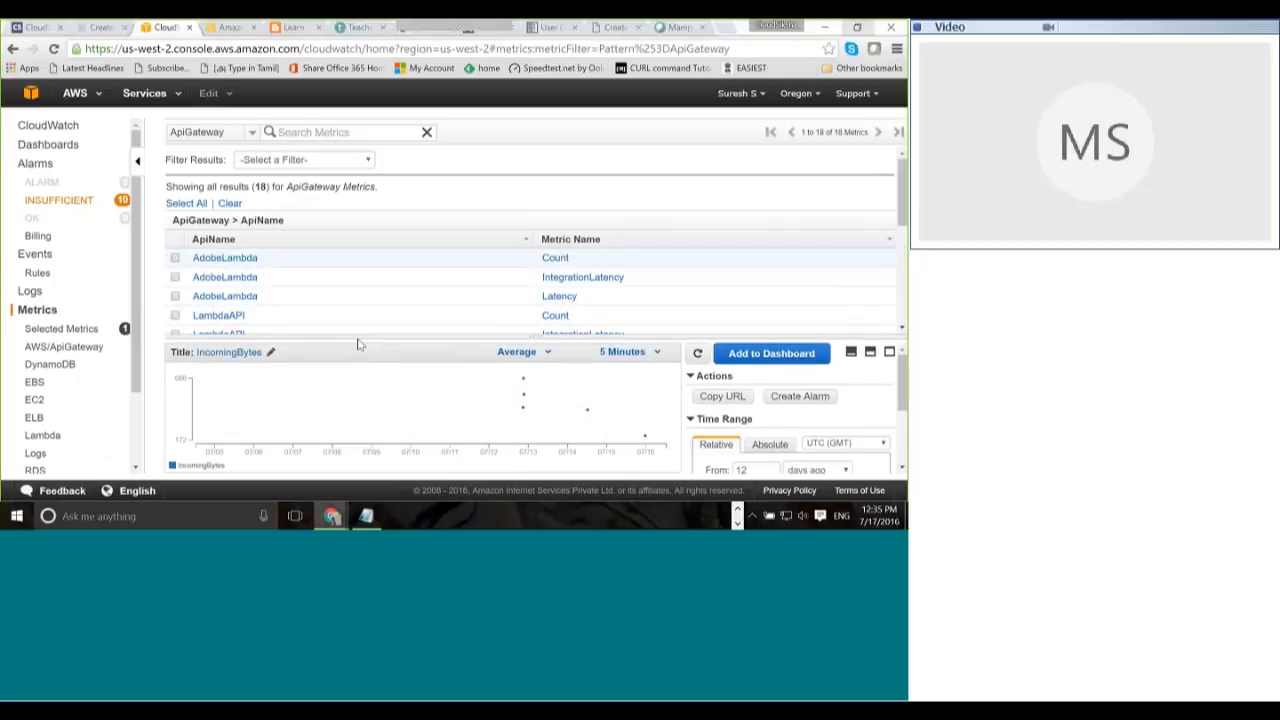
click(175, 258)
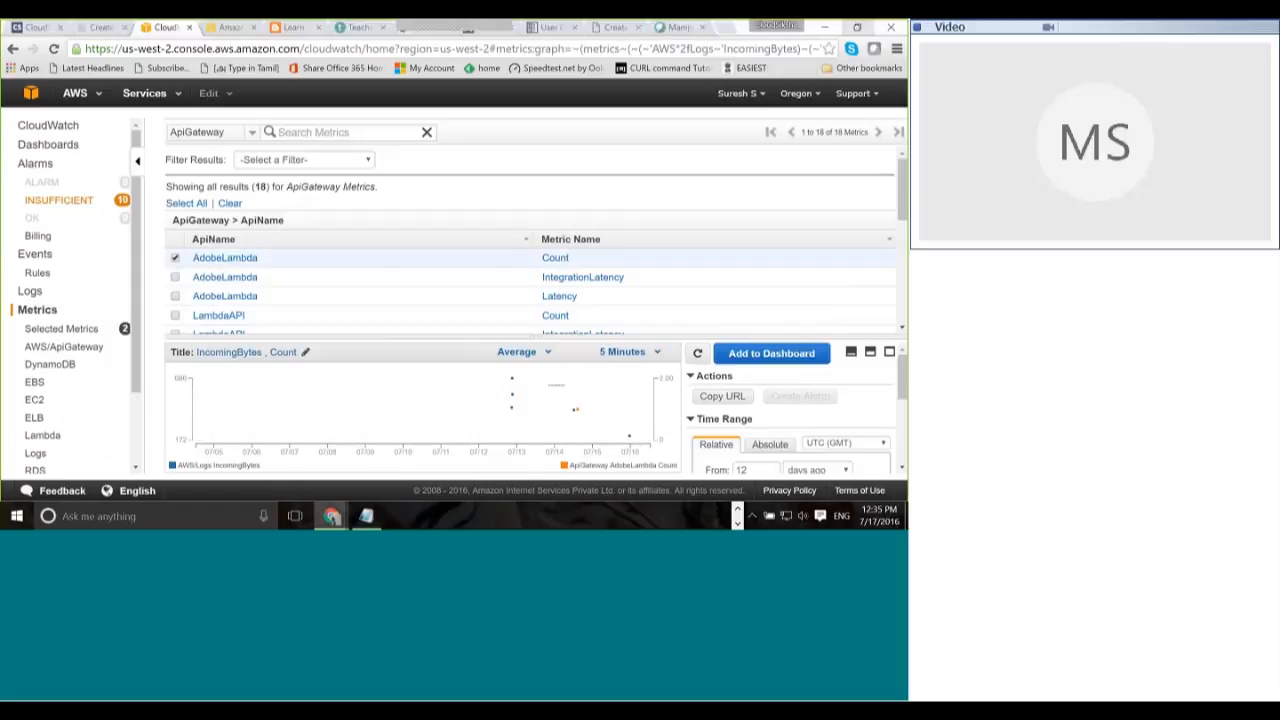
click(175, 297)
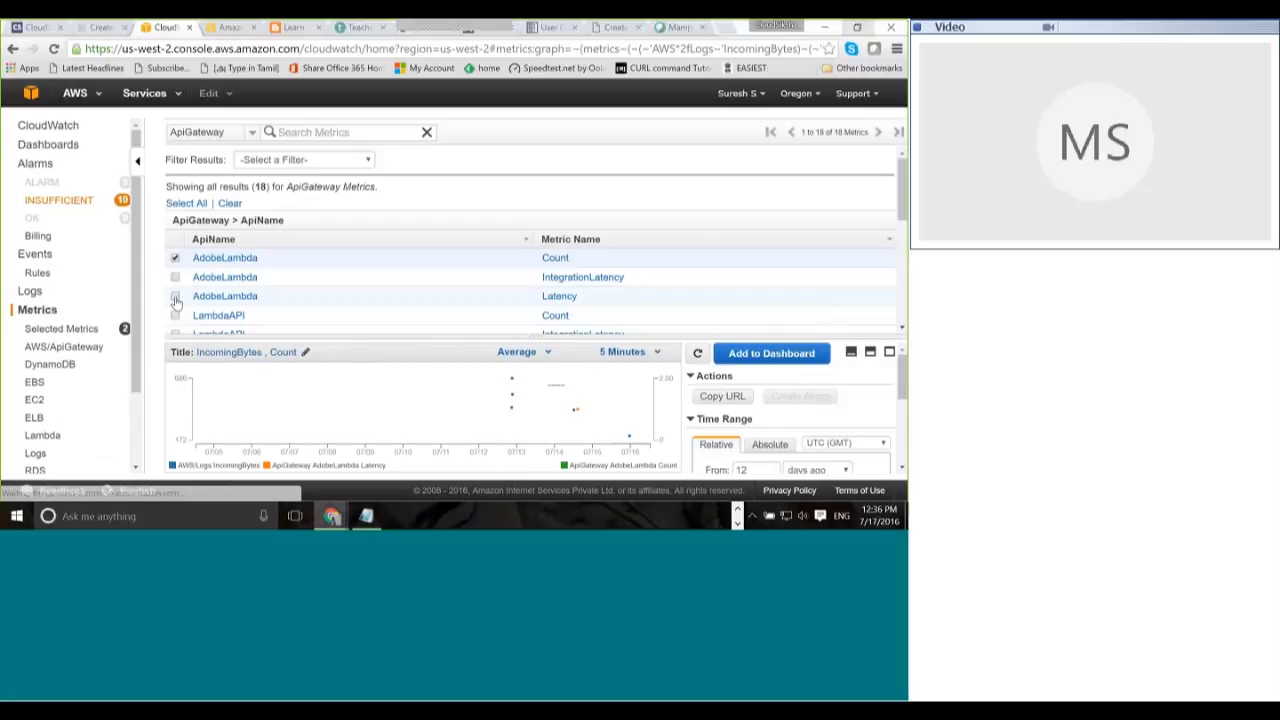
click(174, 279)
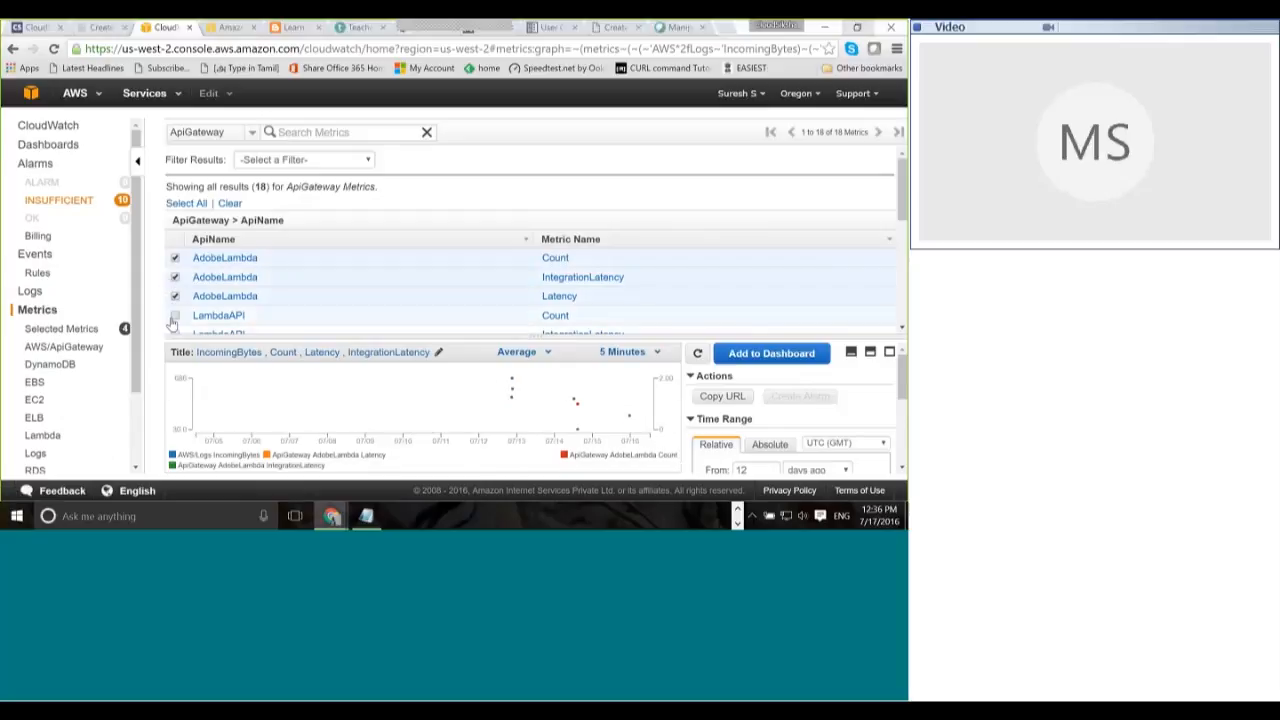
Step: Add LambdaAPI's Count, IntegrationLatency and Latency and PetStore's Count and IntegrationLatency to the graph
click(175, 316)
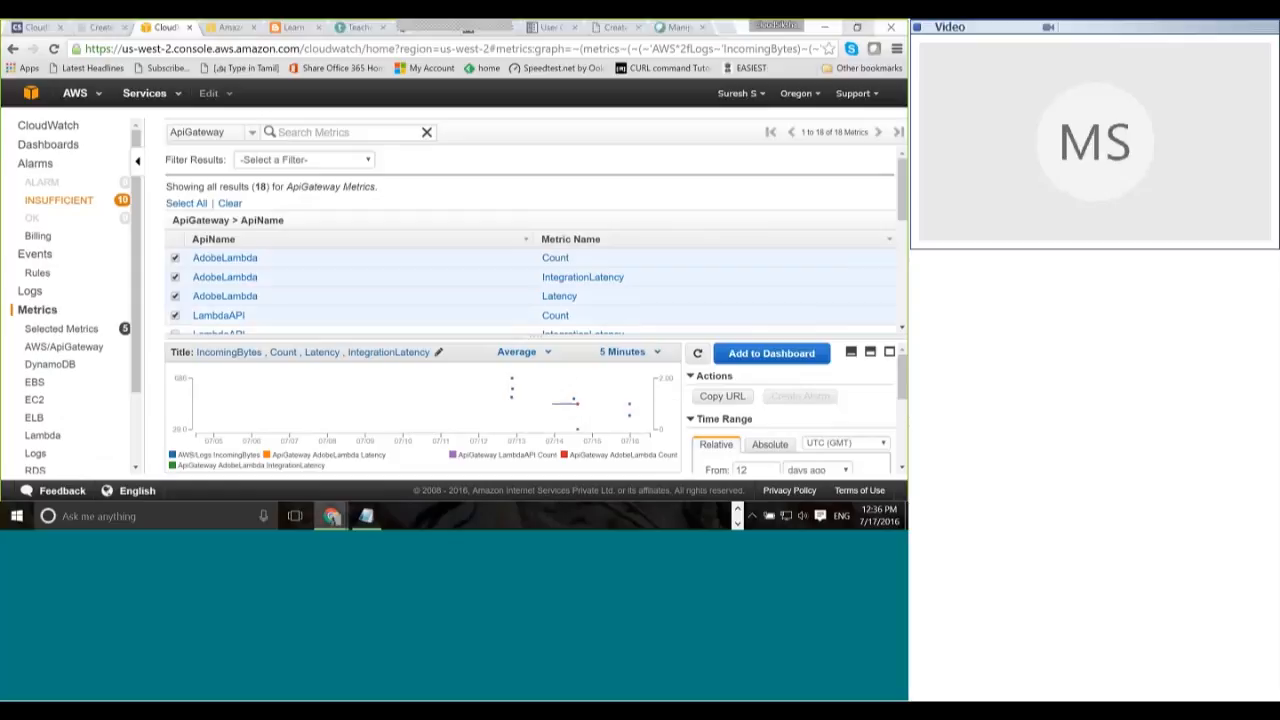
scroll(394, 271, down, 2)
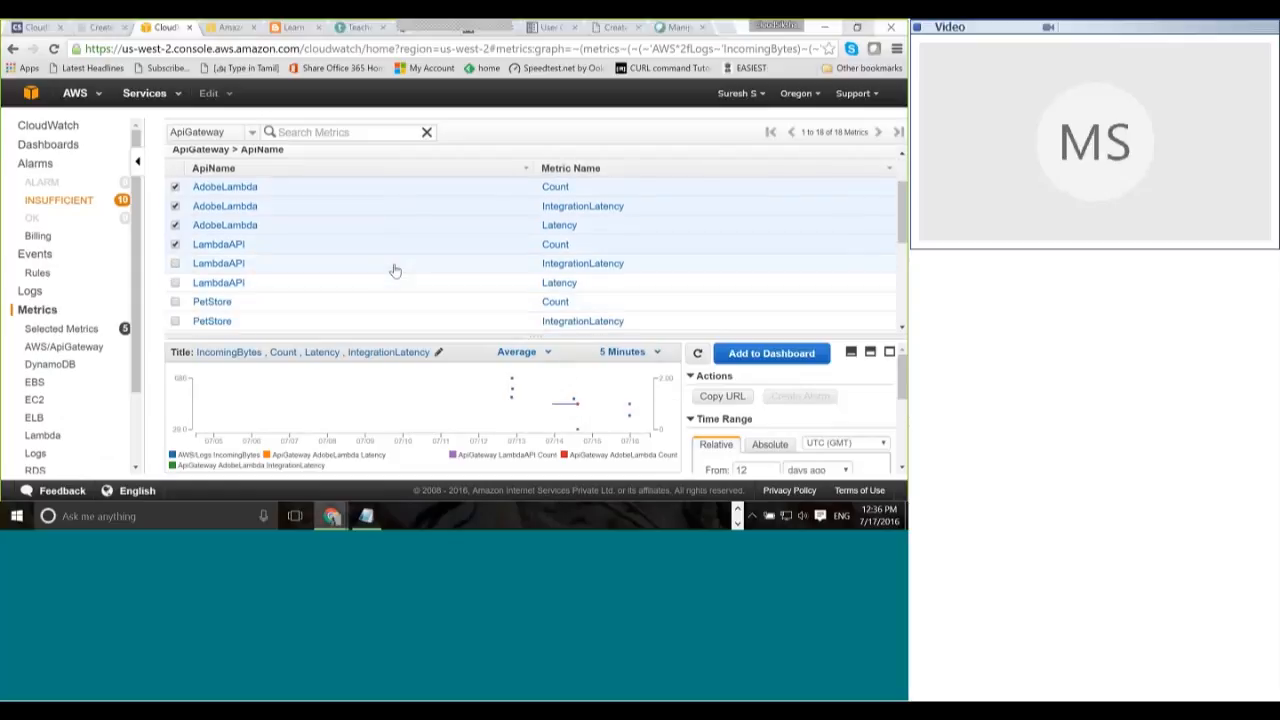
click(175, 264)
click(175, 301)
click(175, 321)
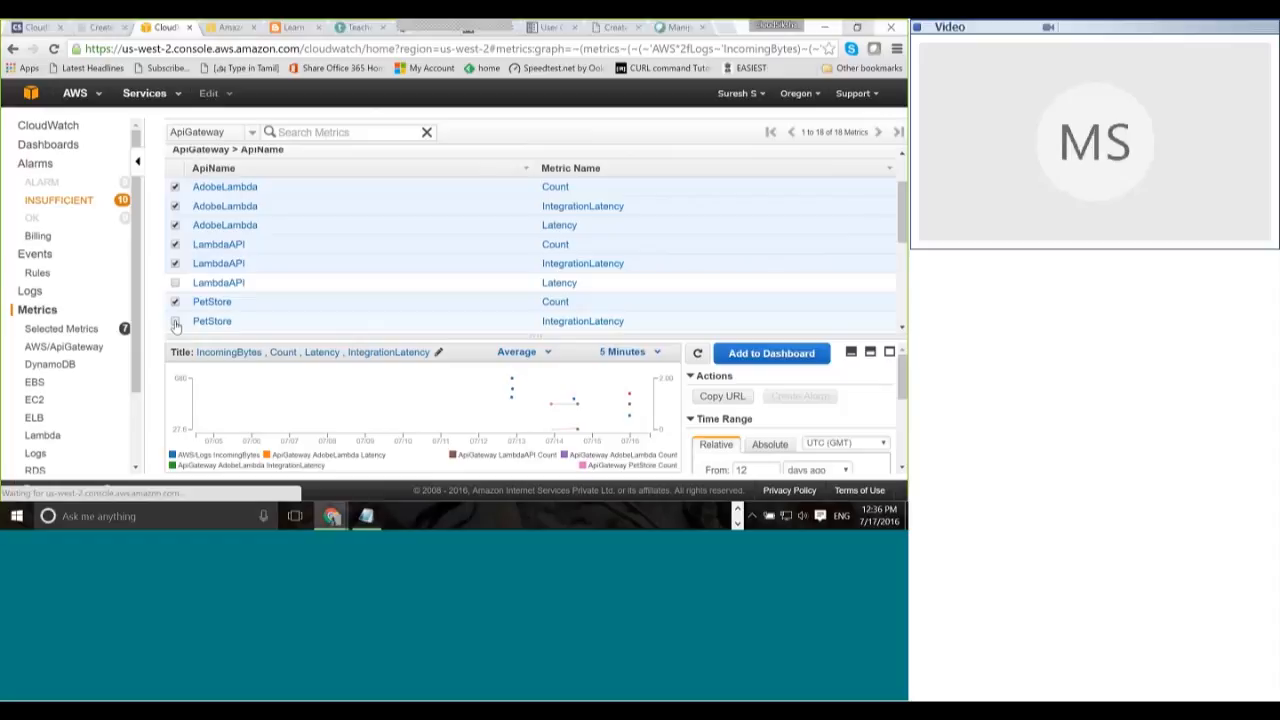
click(175, 282)
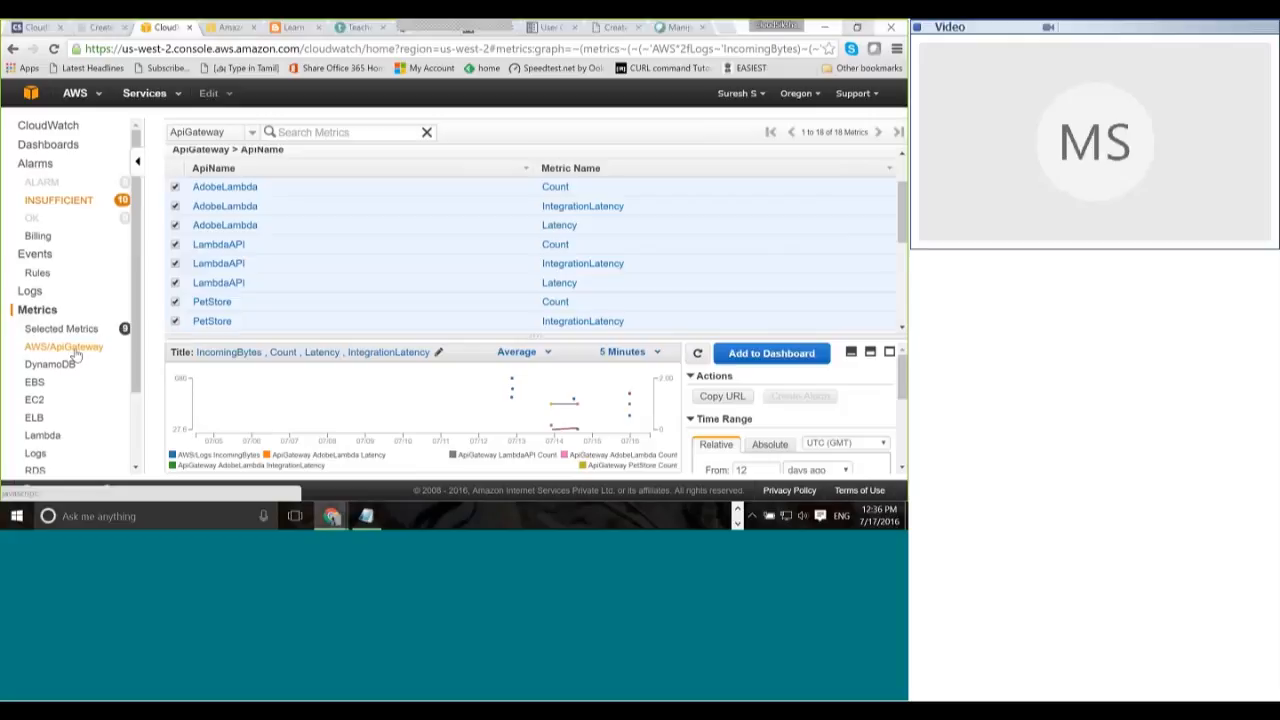
Step: Remove all selected PetStore, LambdaAPI and AdobeLambda metrics from the graph
click(176, 321)
click(175, 302)
click(175, 283)
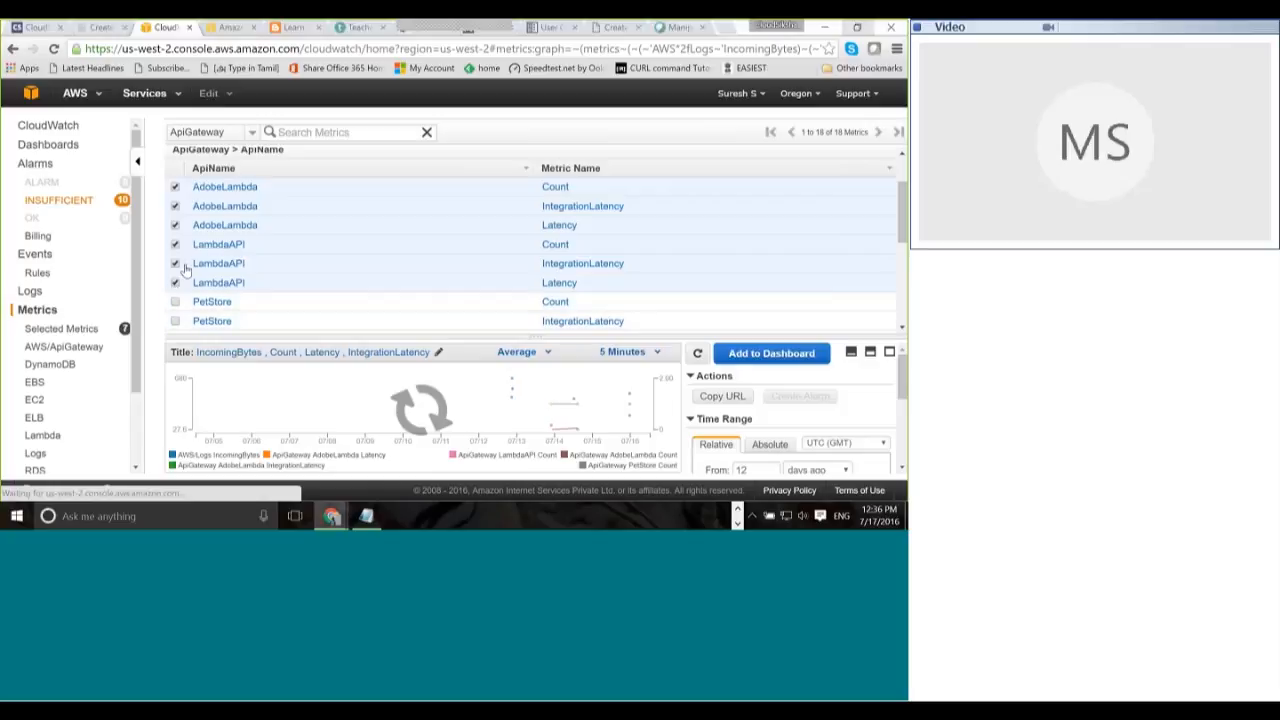
click(175, 264)
click(175, 245)
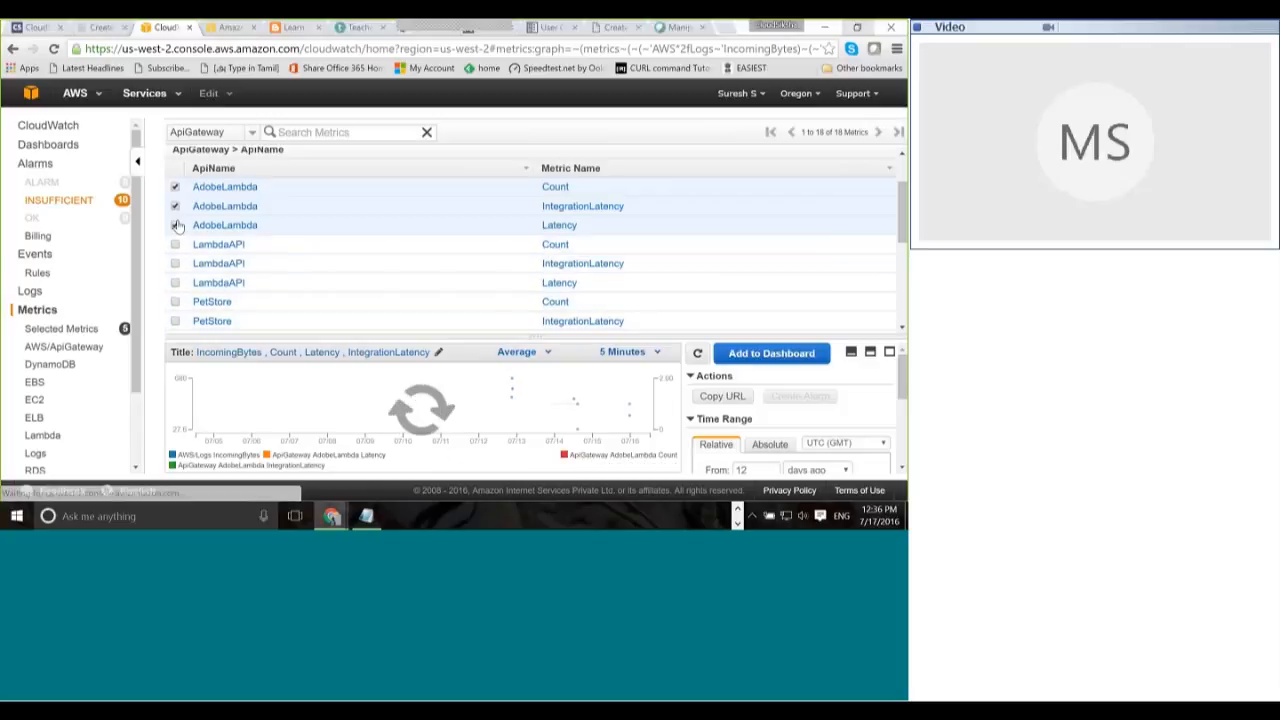
click(175, 225)
click(175, 206)
click(175, 187)
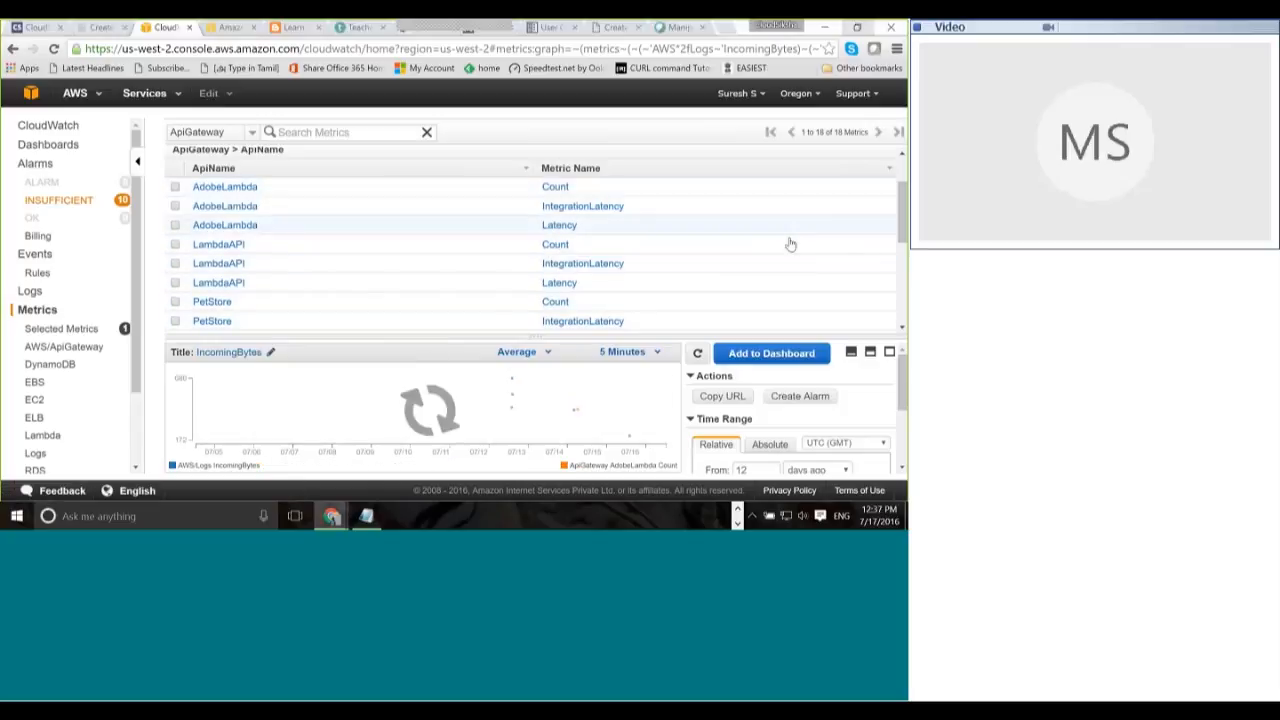
scroll(791, 246, up, 2)
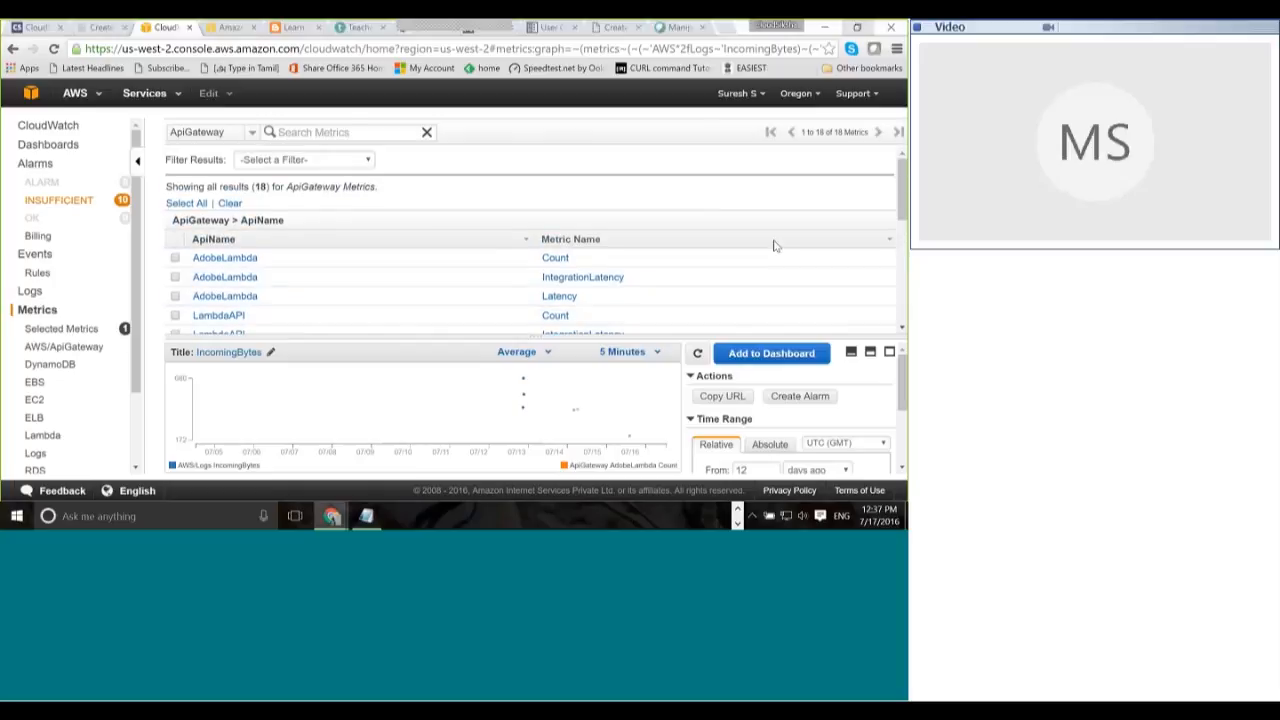
Step: Return to the AWS console home, open EC2's running instances and select the running t2.micro instance in us-west-2a
click(49, 258)
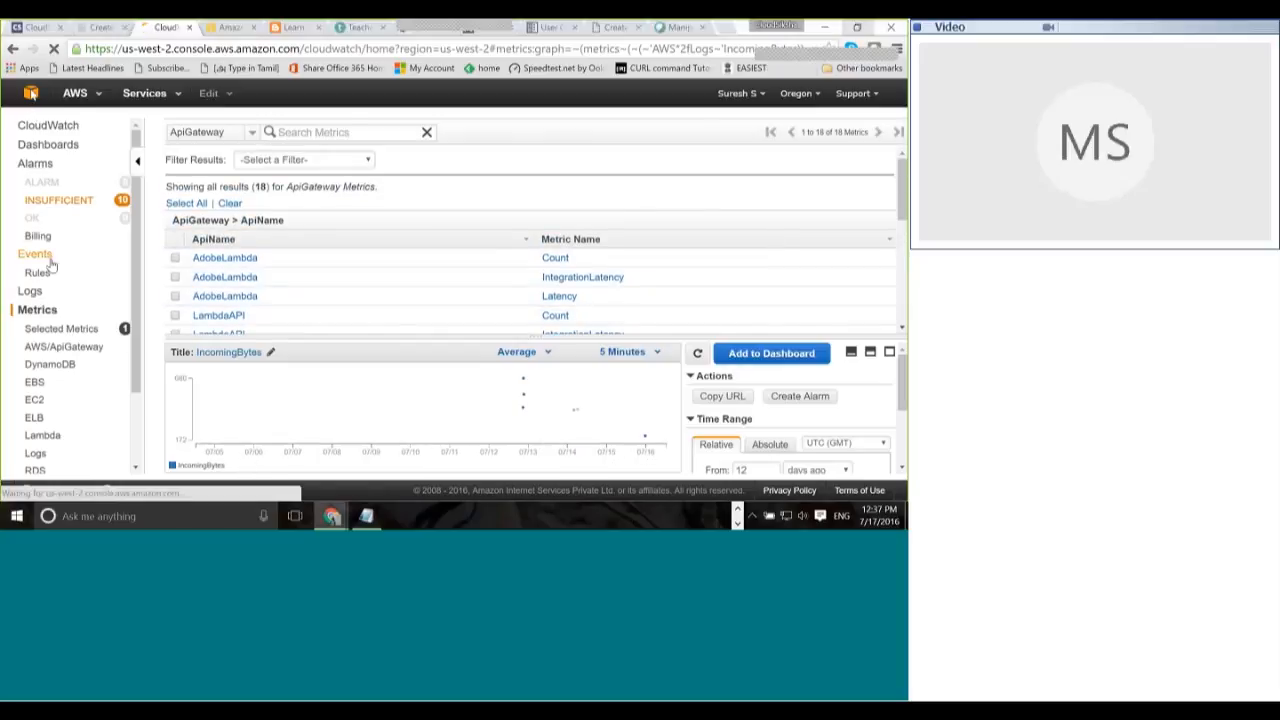
click(31, 93)
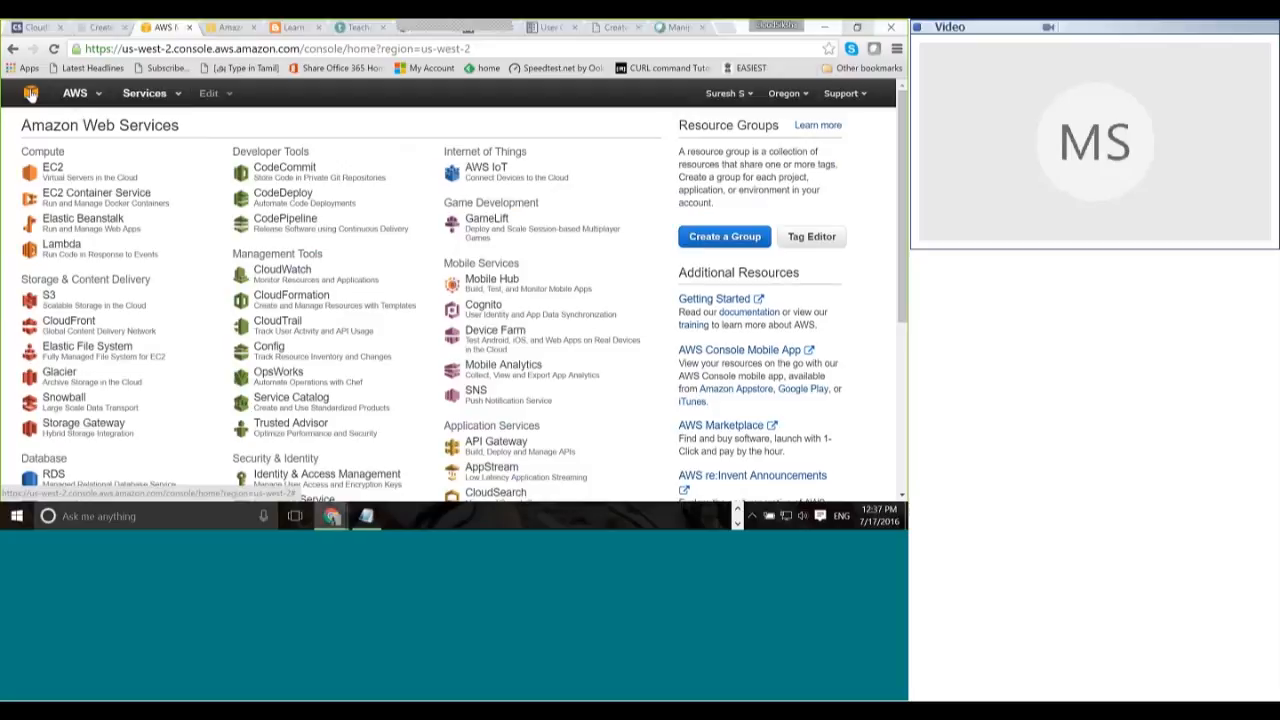
click(53, 171)
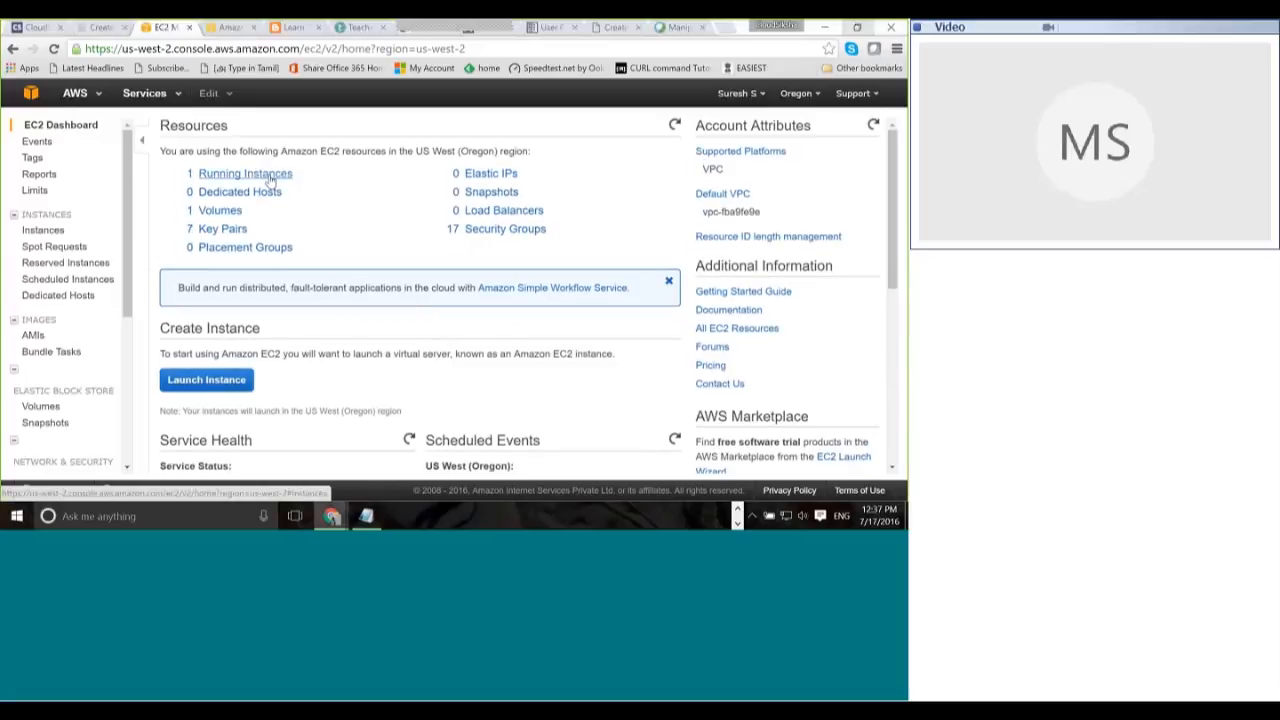
click(268, 176)
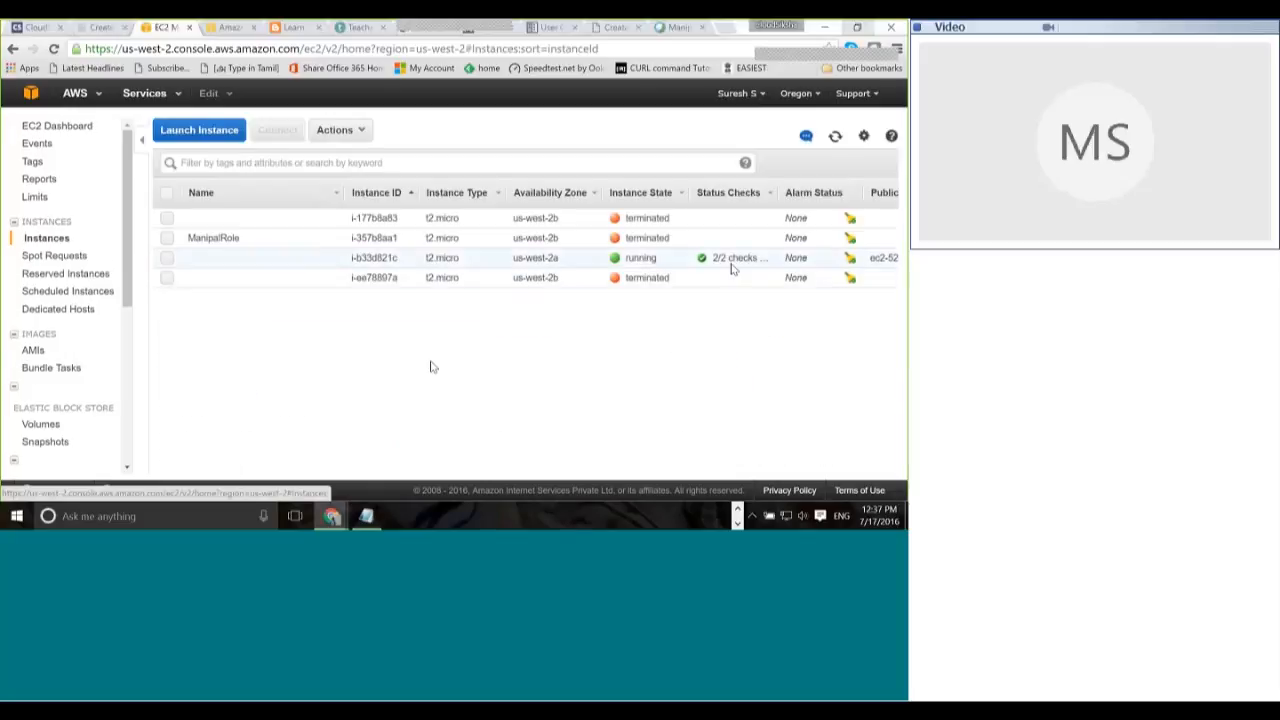
click(168, 260)
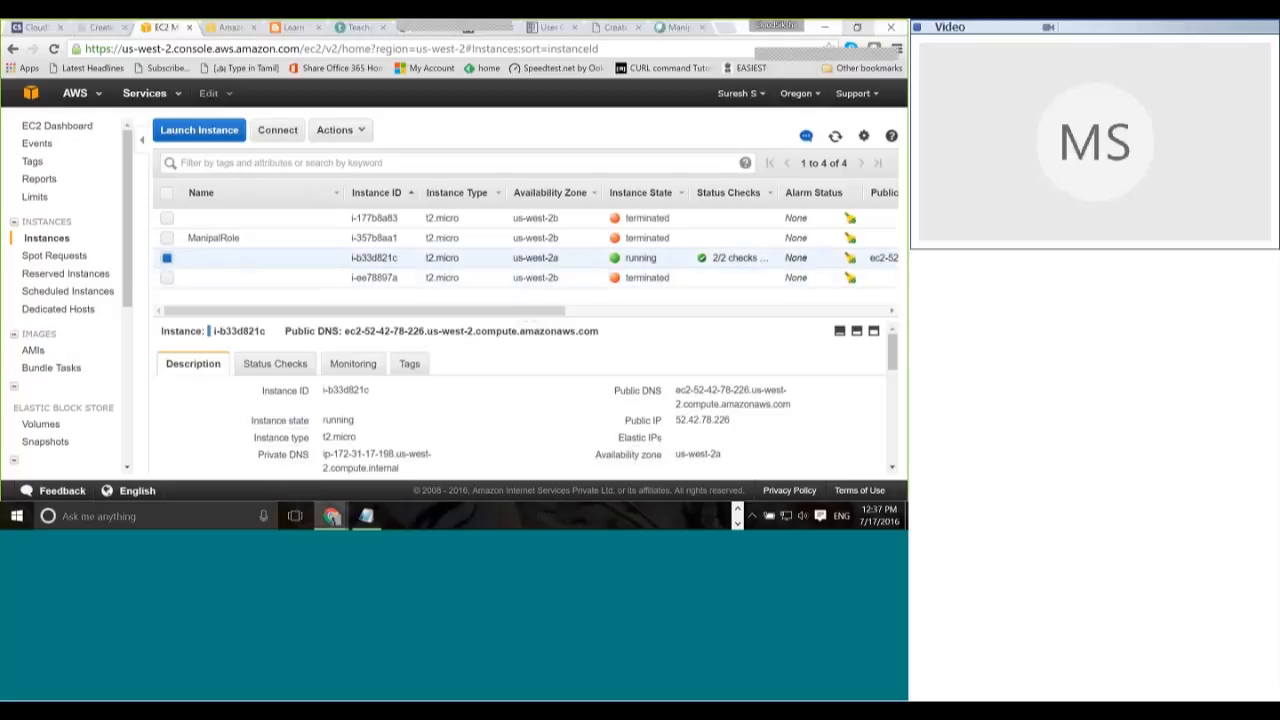
Step: Enlarge the selected instance's details area and review its system and instance status checks
scroll(508, 407, down, 2)
scroll(508, 407, up, 2)
drag(483, 320, 483, 296)
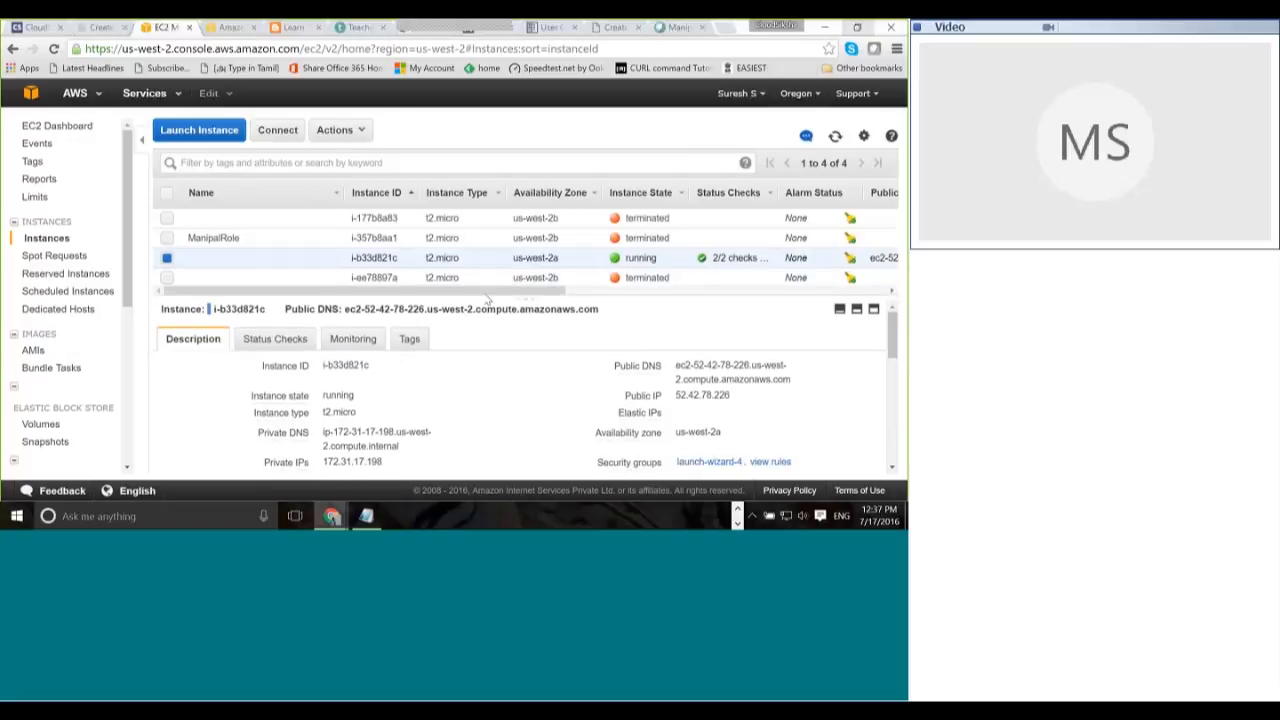
click(287, 340)
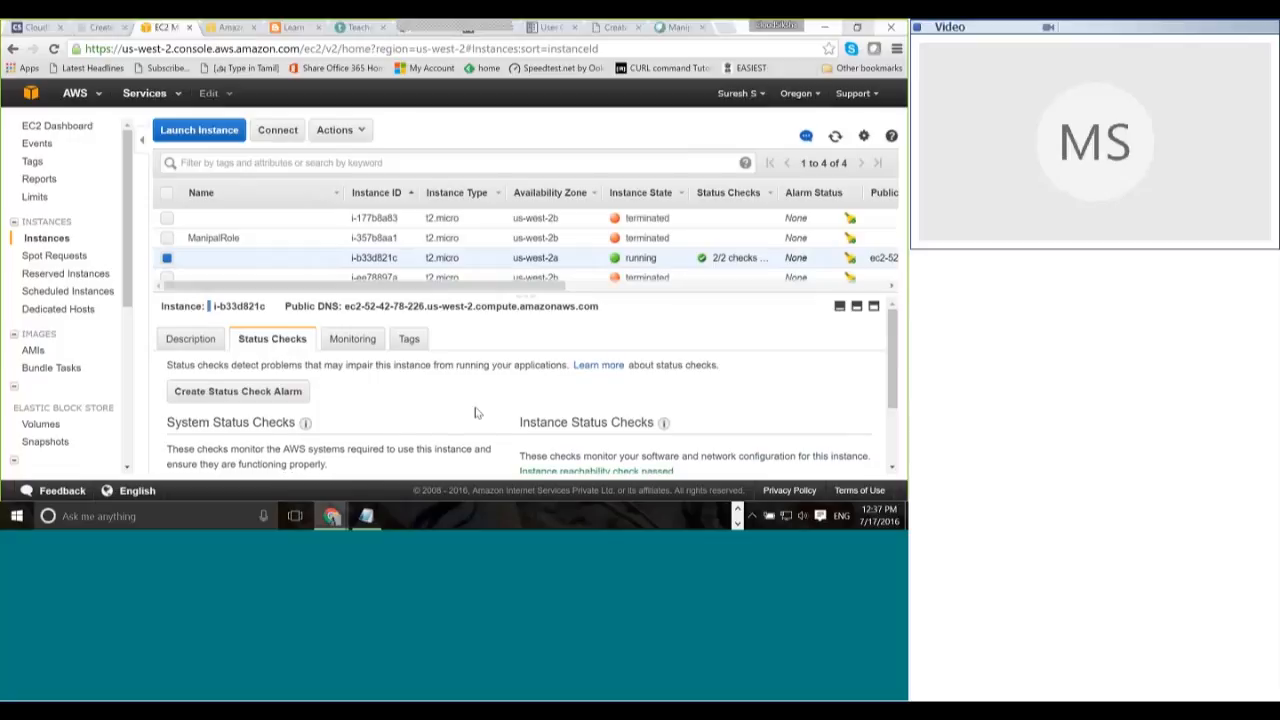
scroll(477, 408, down, 1)
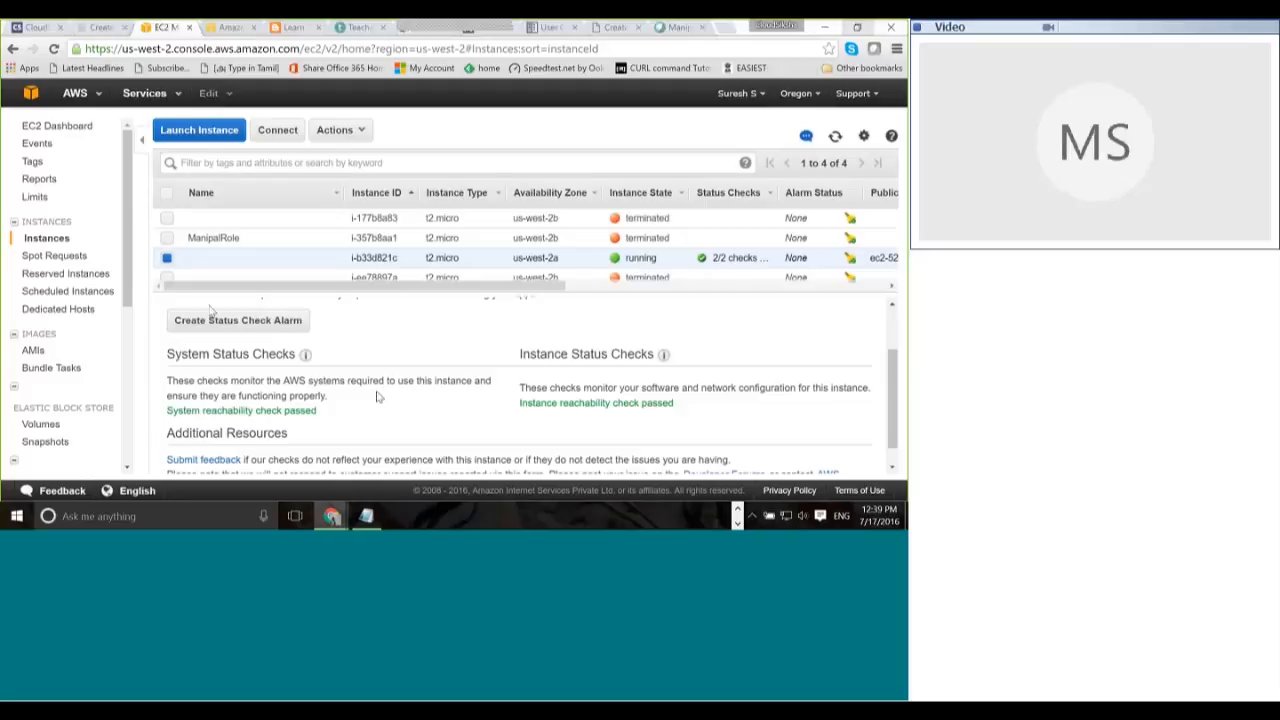
scroll(378, 397, up, 2)
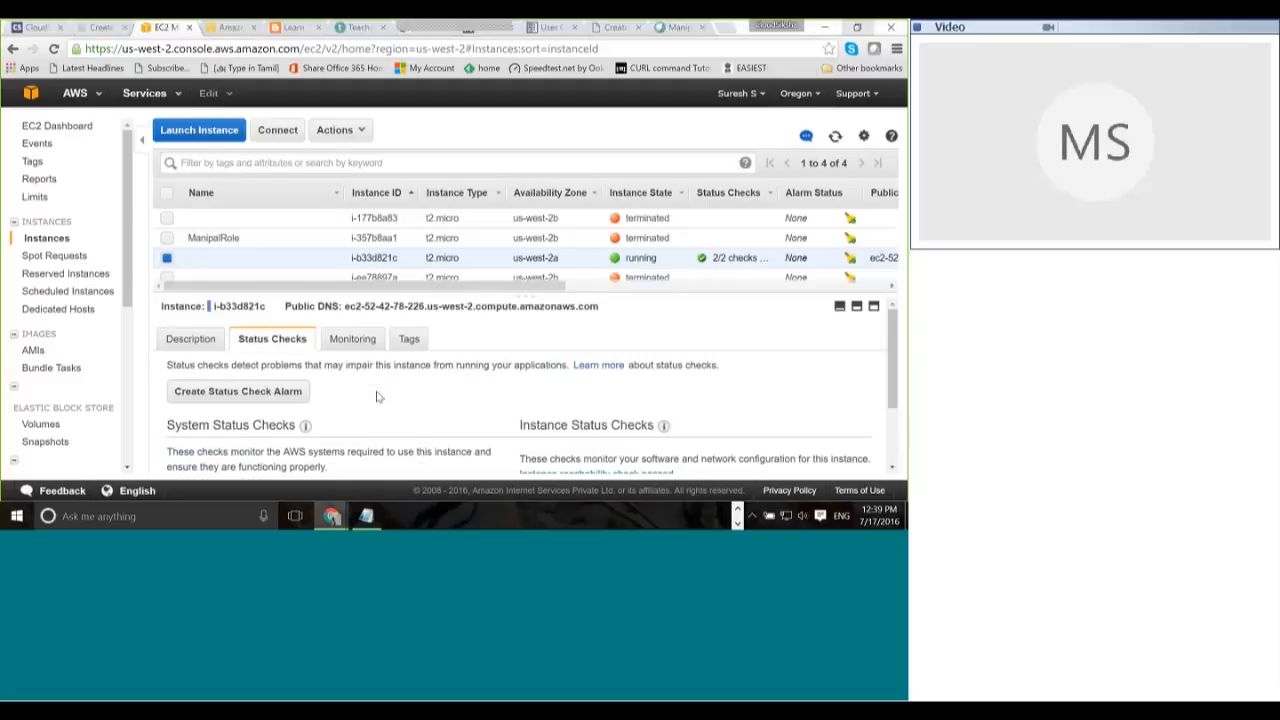
Step: Examine the instance's CloudWatch monitoring graphs, from CPU utilization and disk activity through network, status check failures and CPU credits
click(355, 343)
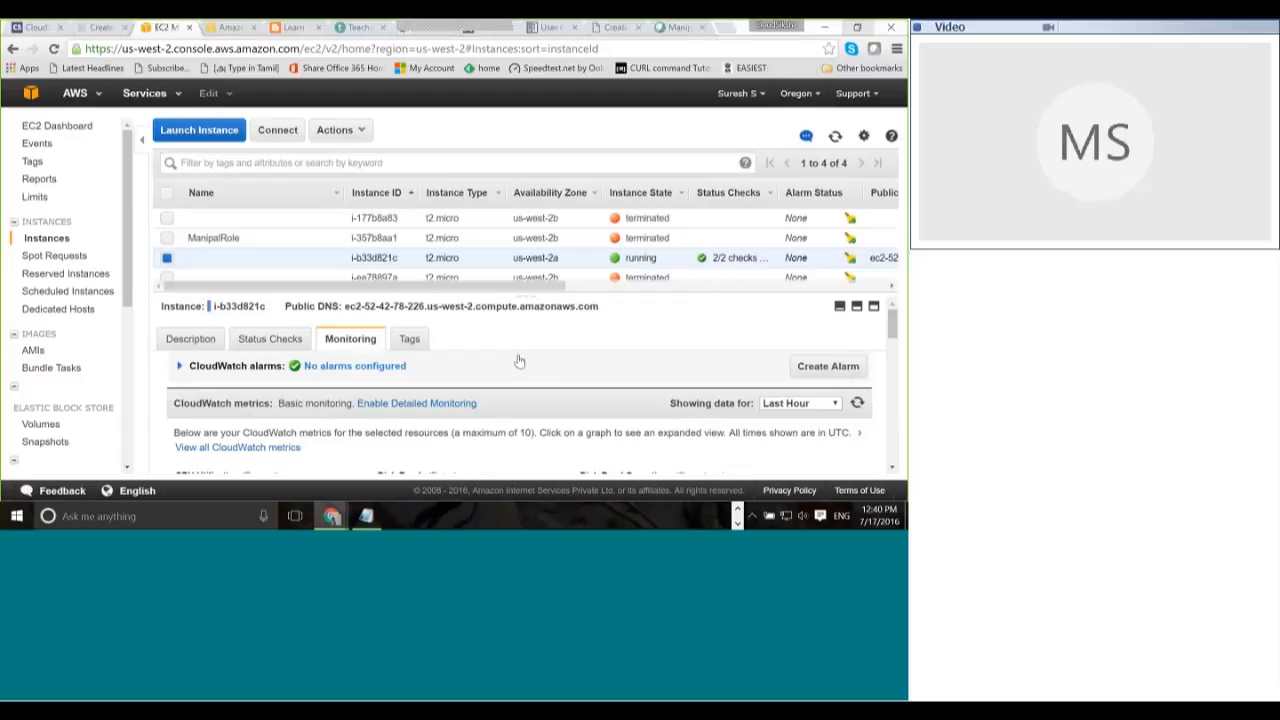
scroll(525, 355, down, 3)
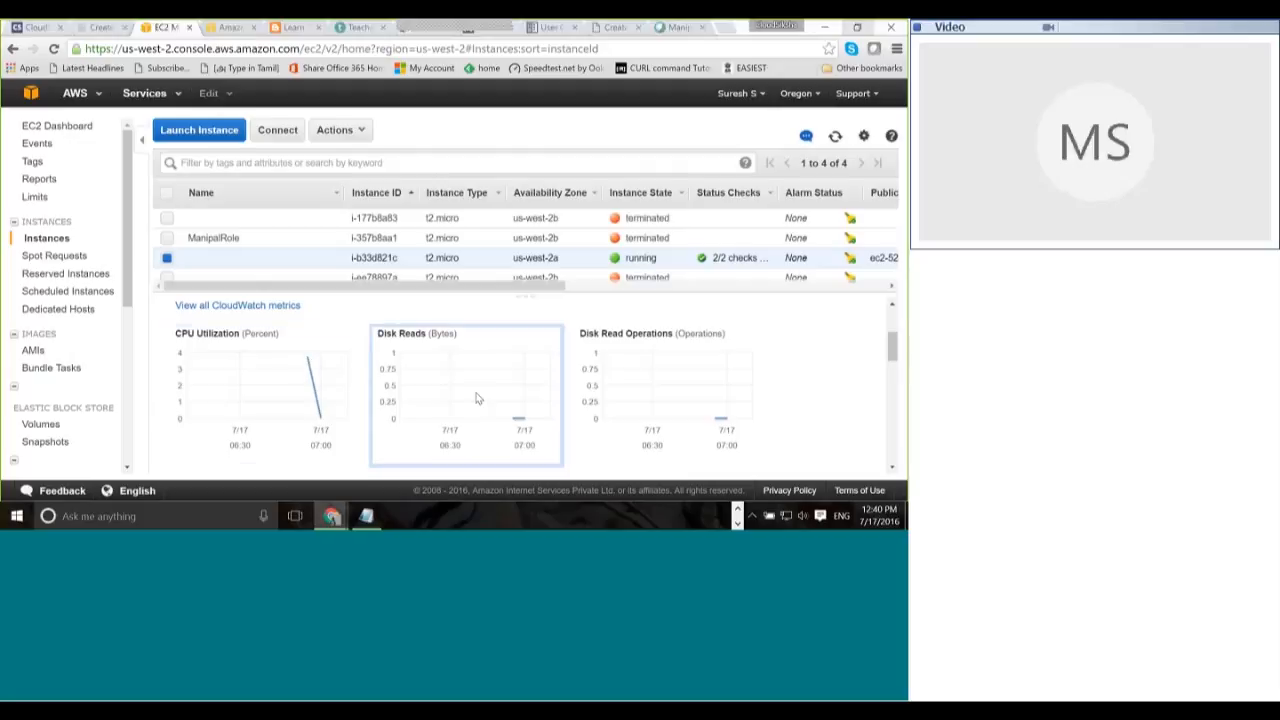
scroll(870, 378, down, 1)
scroll(870, 378, down, 2)
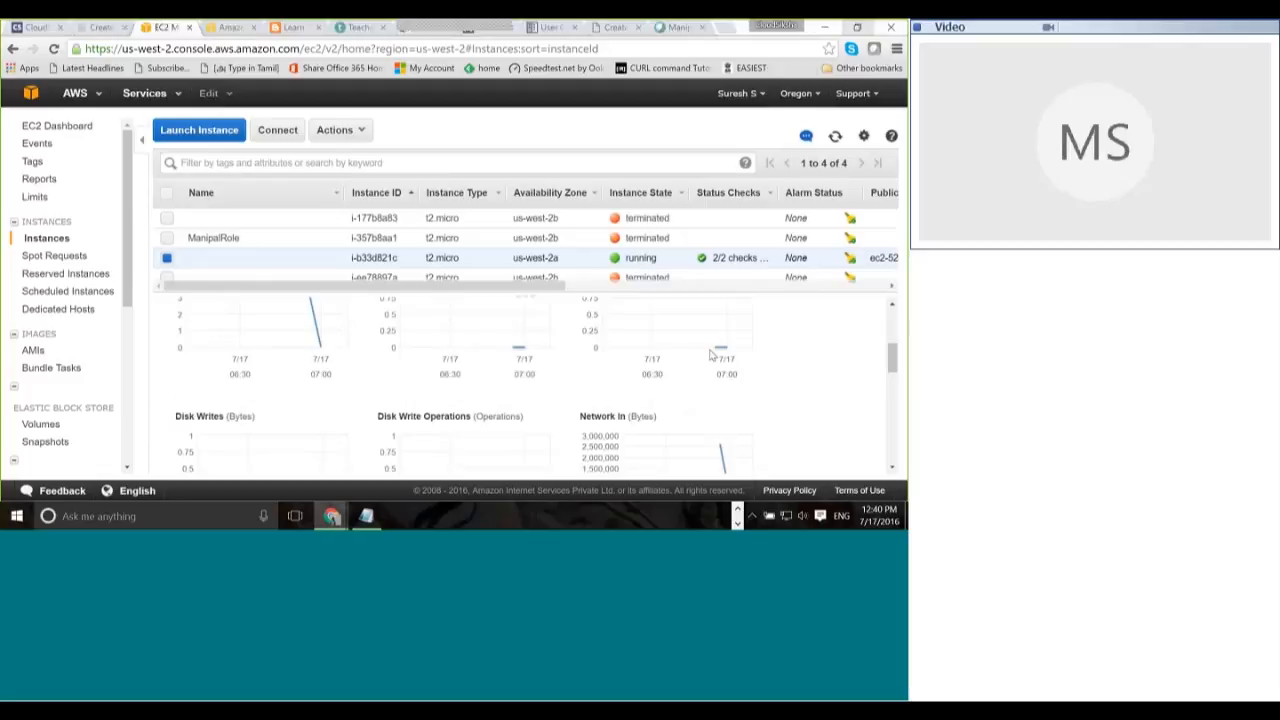
scroll(503, 355, up, 2)
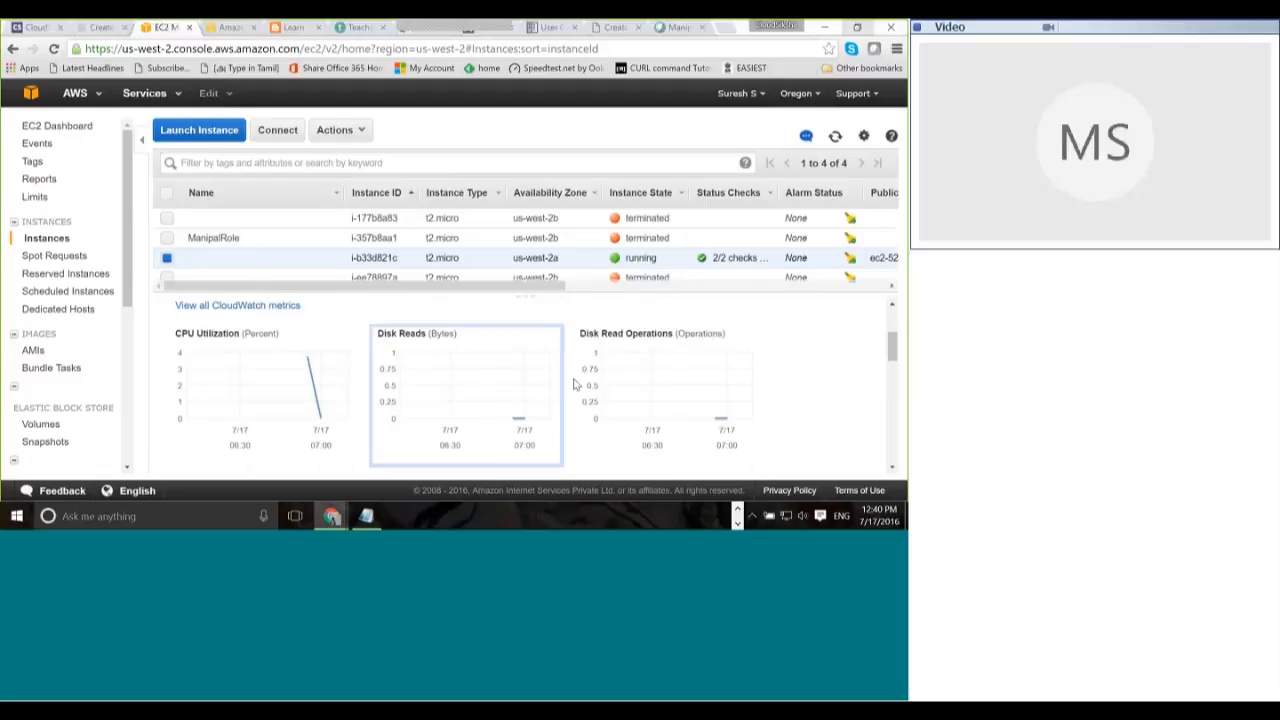
scroll(575, 384, down, 2)
scroll(677, 371, down, 3)
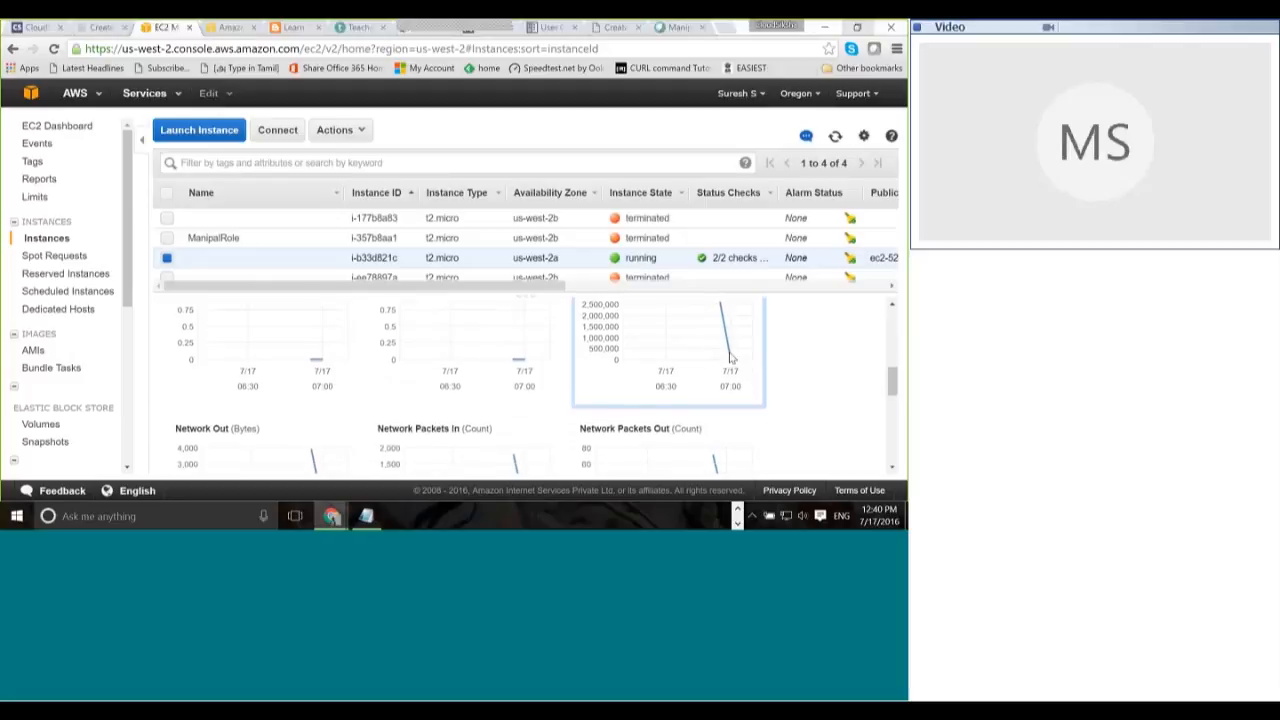
scroll(840, 400, down, 3)
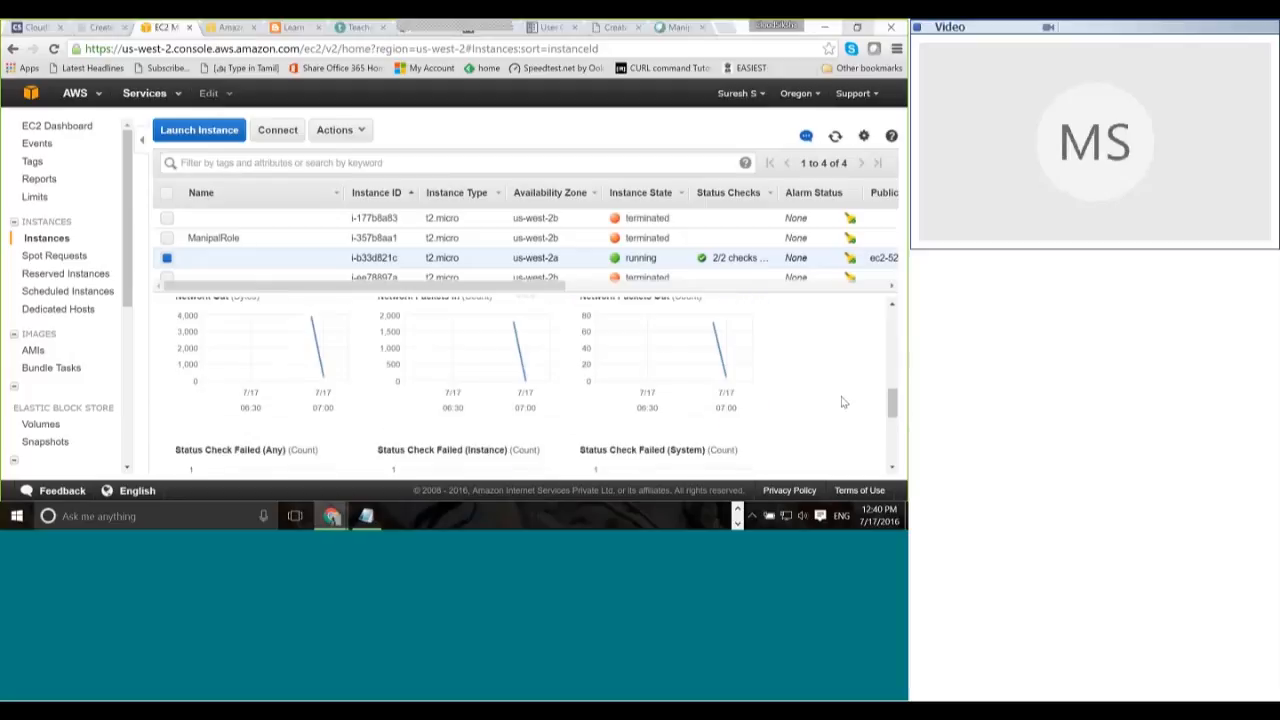
scroll(843, 400, down, 2)
scroll(843, 400, down, 2)
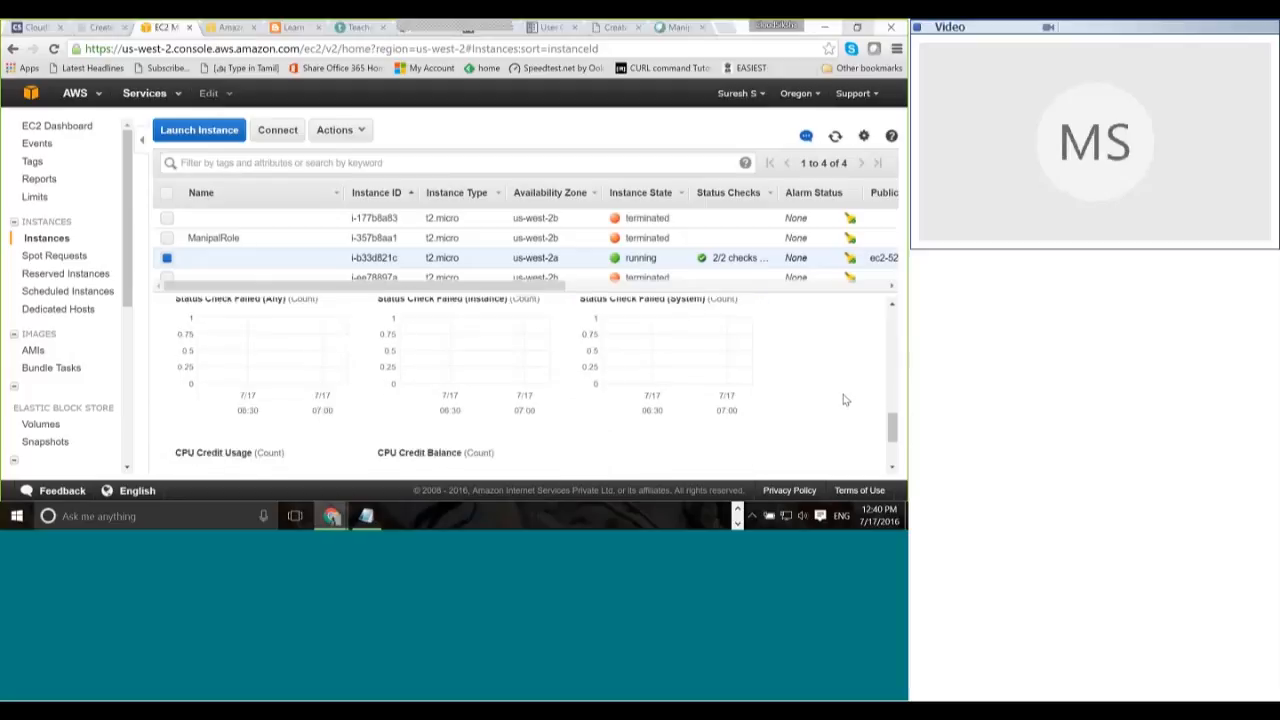
scroll(843, 400, down, 2)
scroll(598, 405, up, 6)
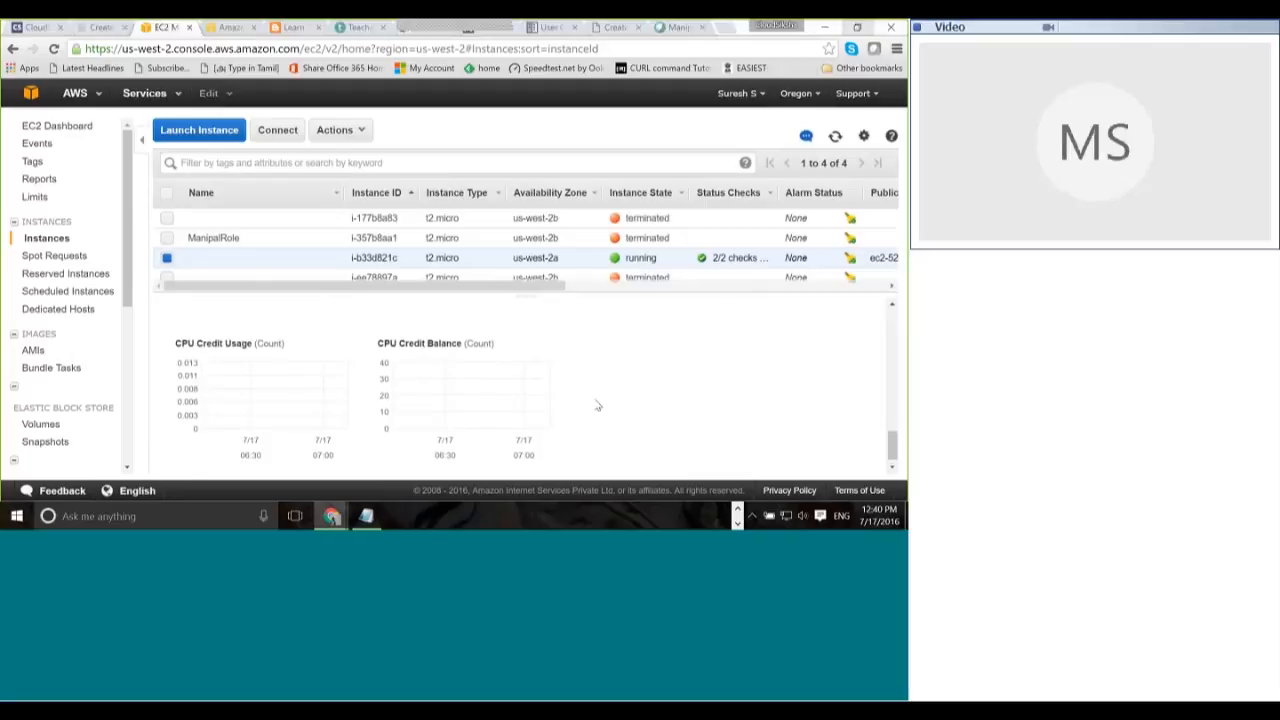
scroll(313, 383, up, 5)
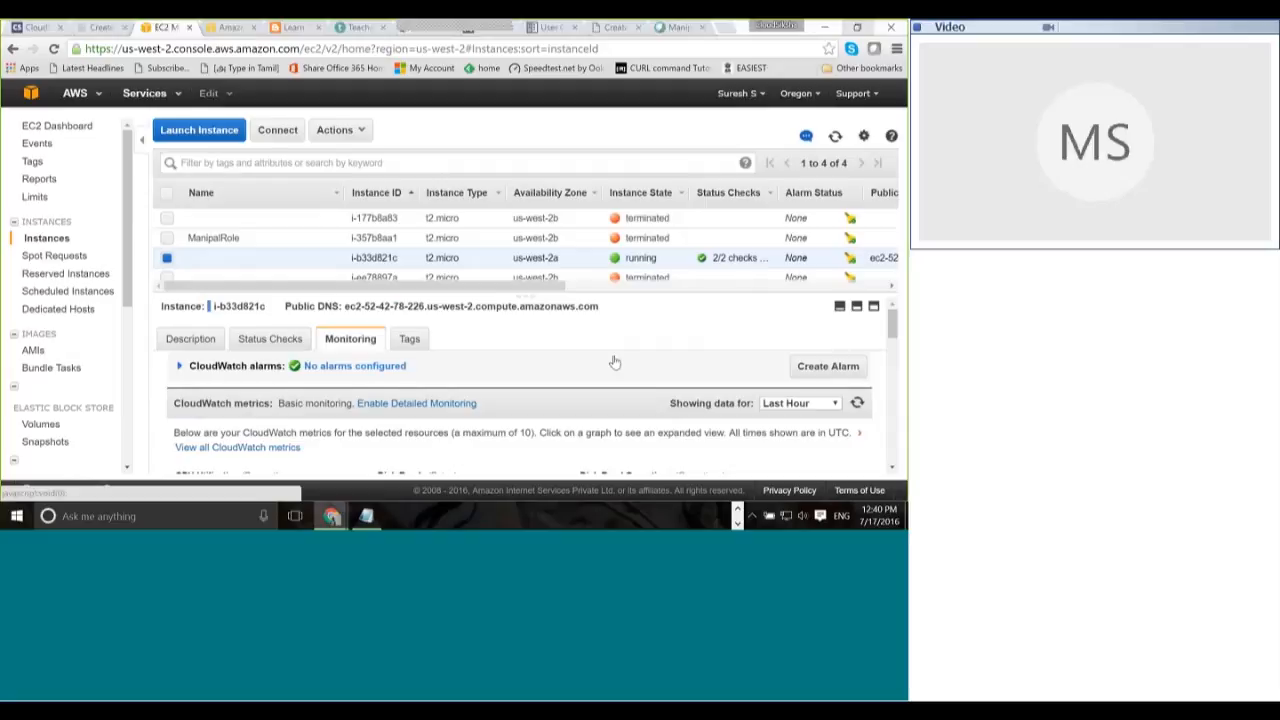
Step: Expand the instance's CloudWatch alarms section and read its note about creating alarms
click(340, 368)
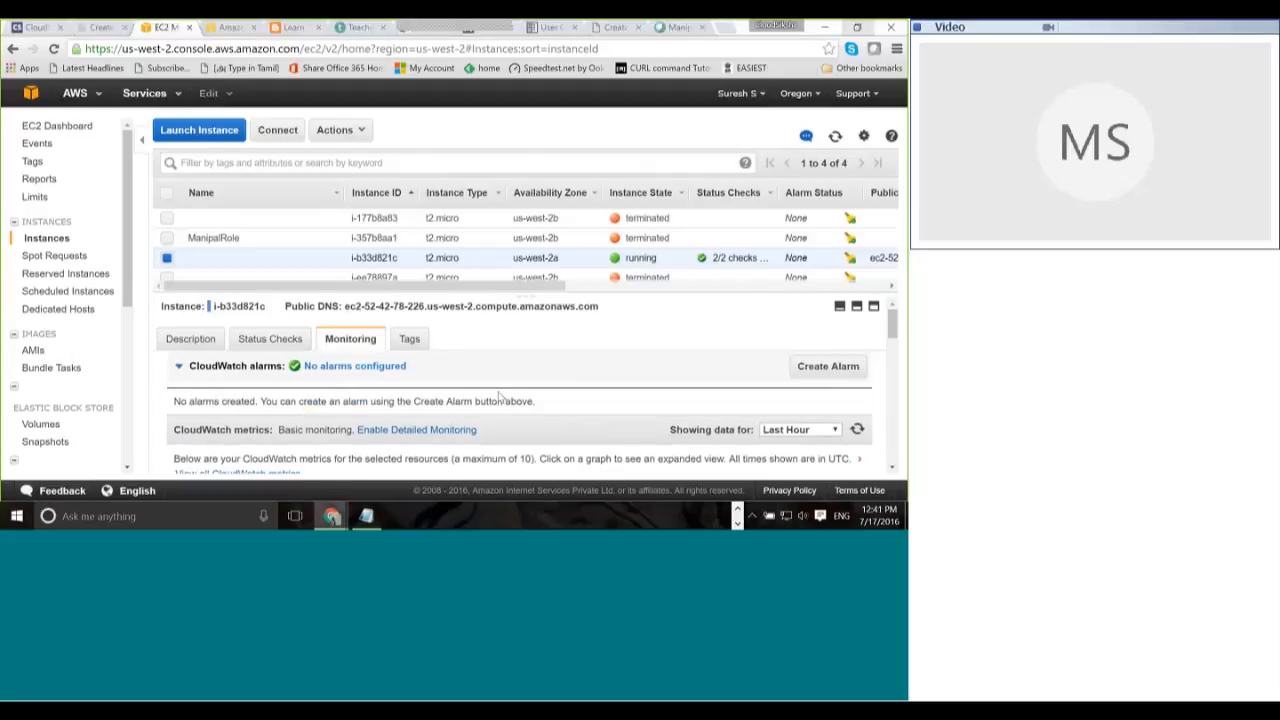
triple_click(499, 397)
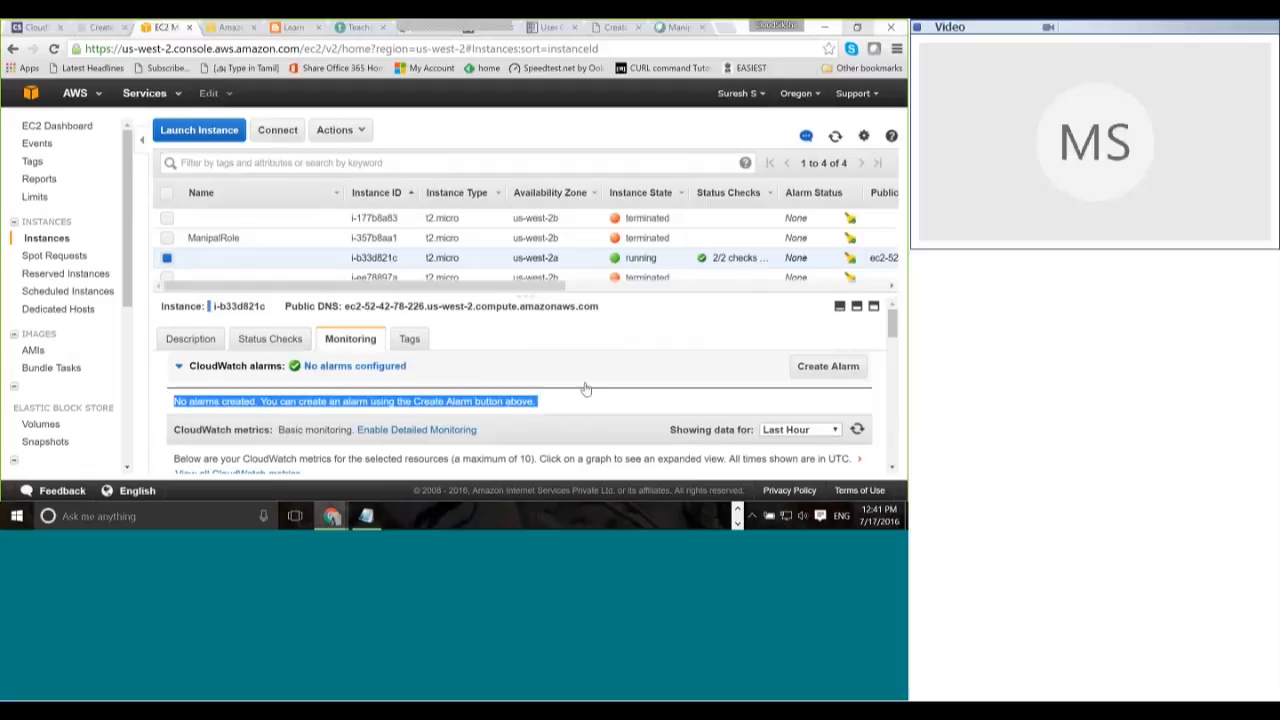
click(679, 378)
click(676, 394)
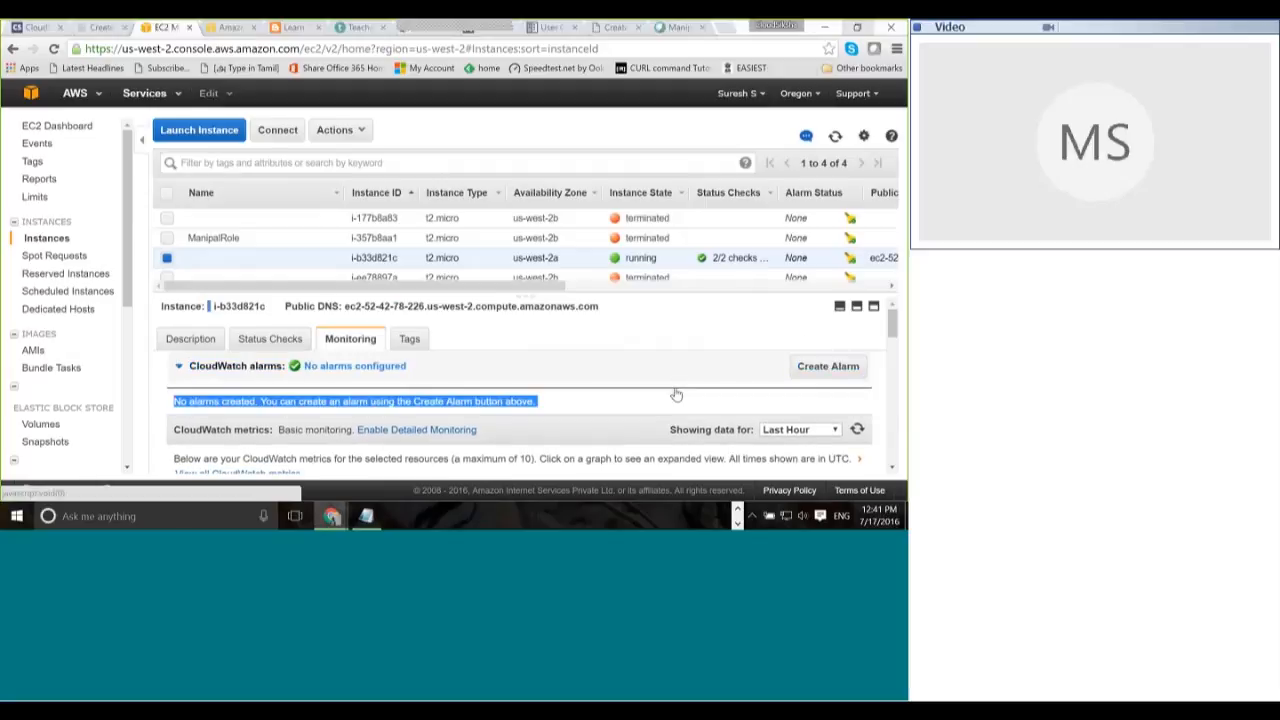
Step: Start a new alarm for the instance without notification, using the Terminate this instance action and creating the EC2ActionsAccess IAM role
click(828, 367)
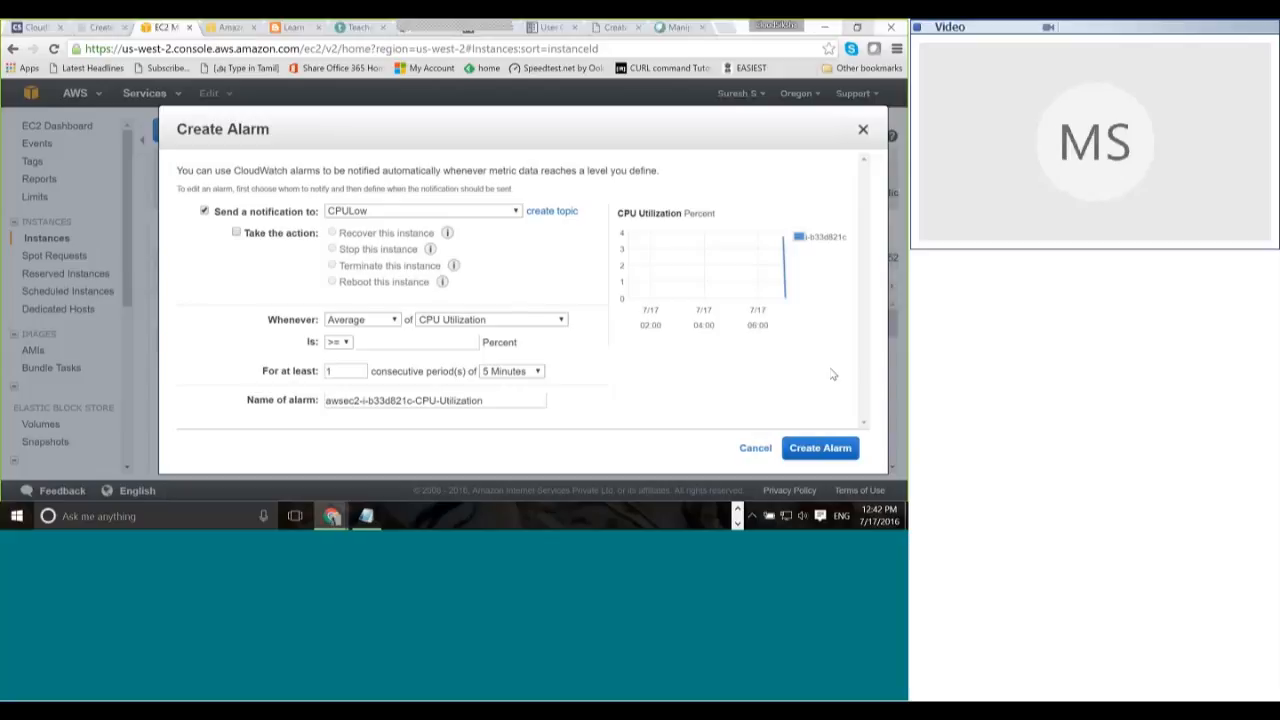
click(223, 213)
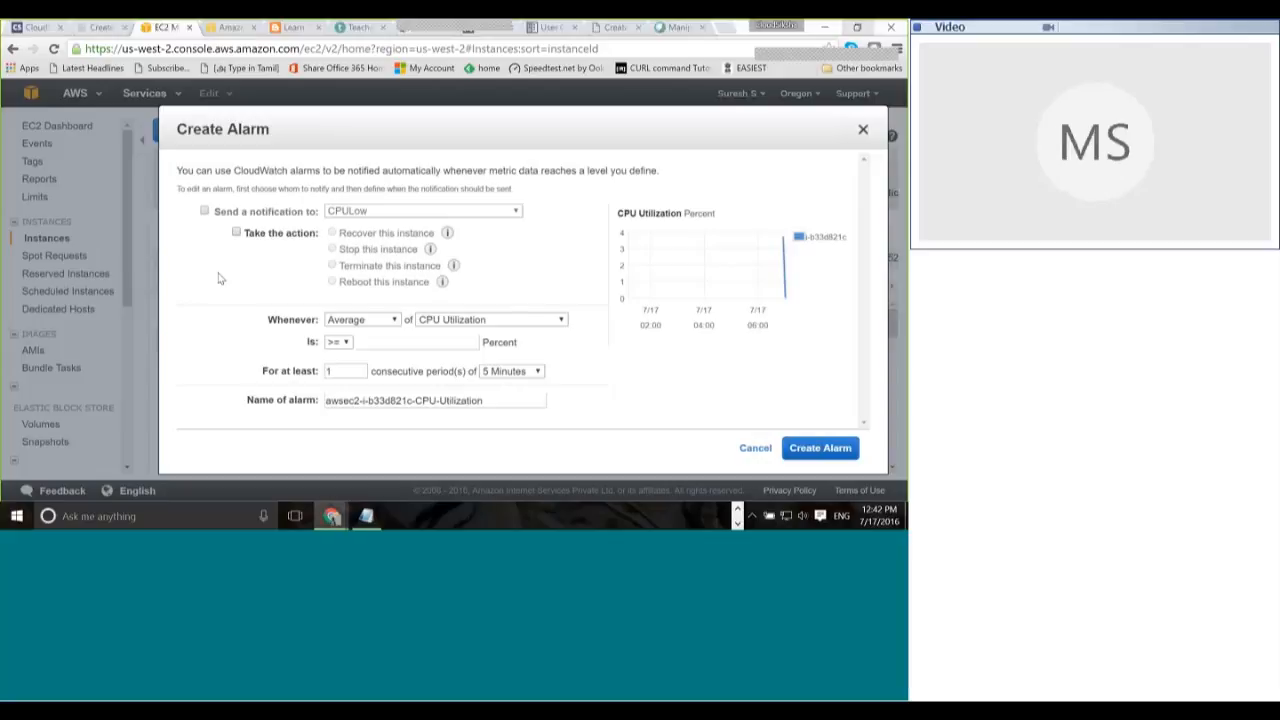
click(236, 232)
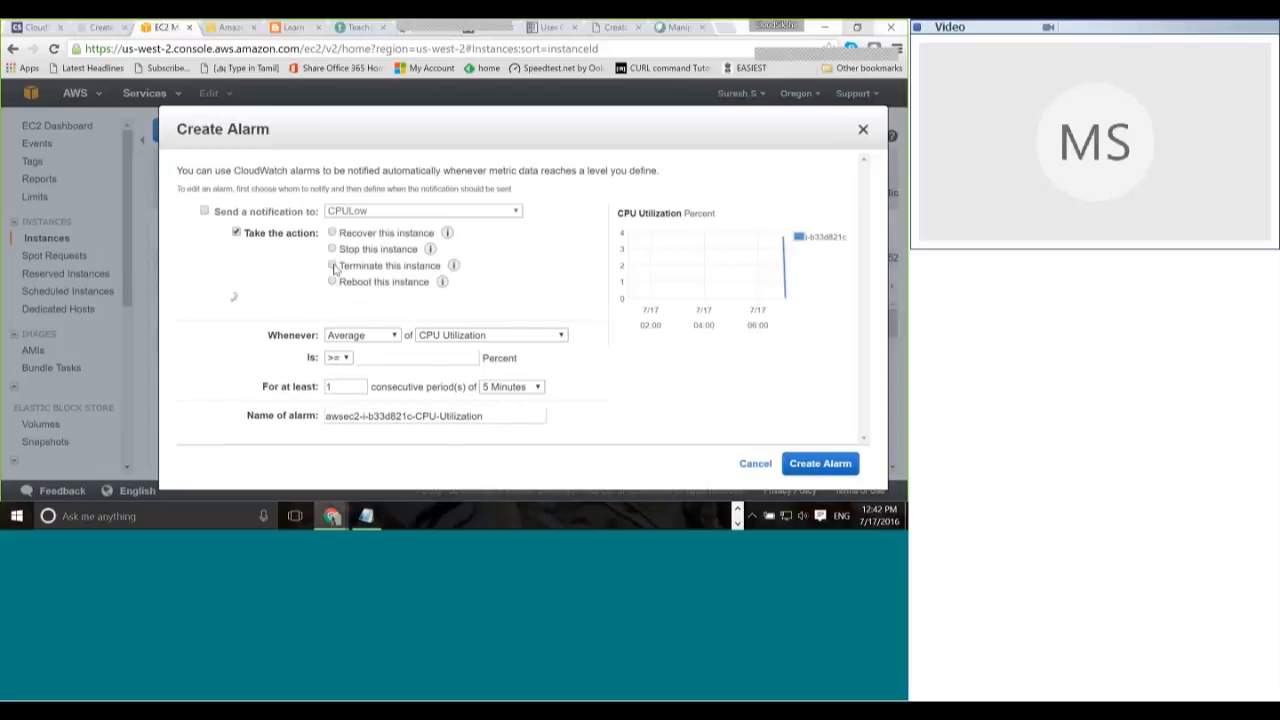
click(333, 266)
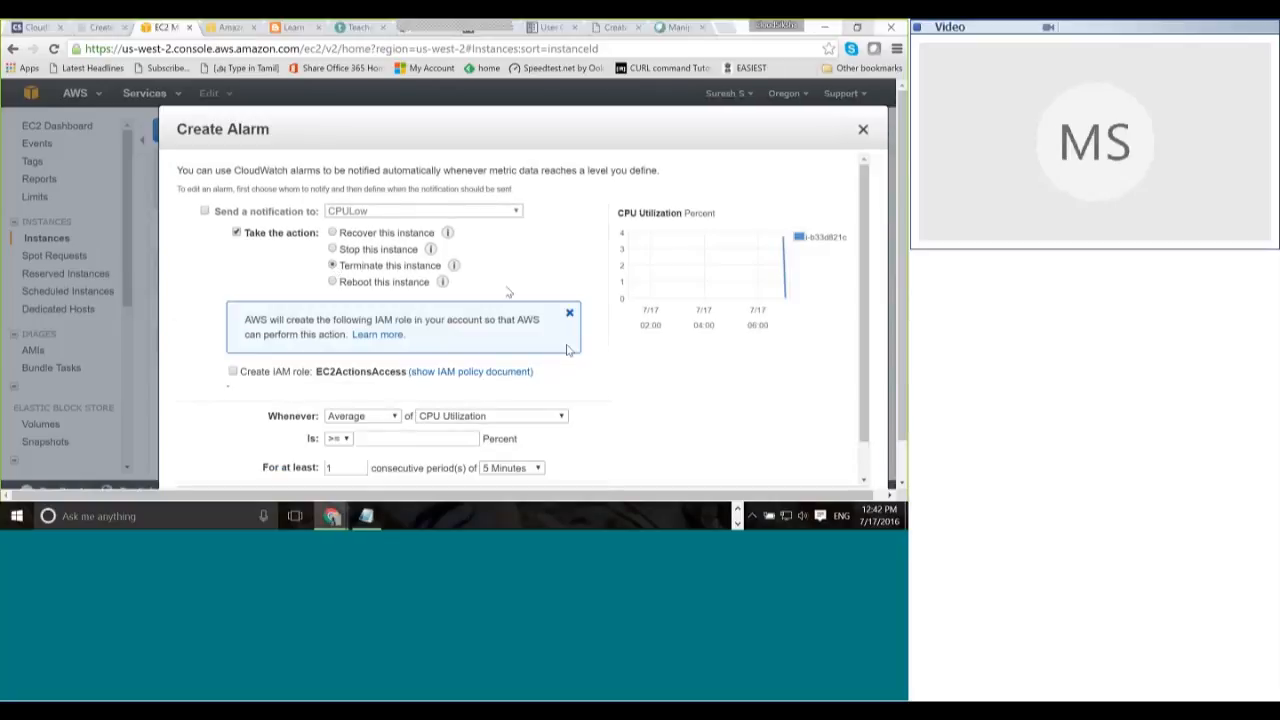
scroll(430, 365, down, 1)
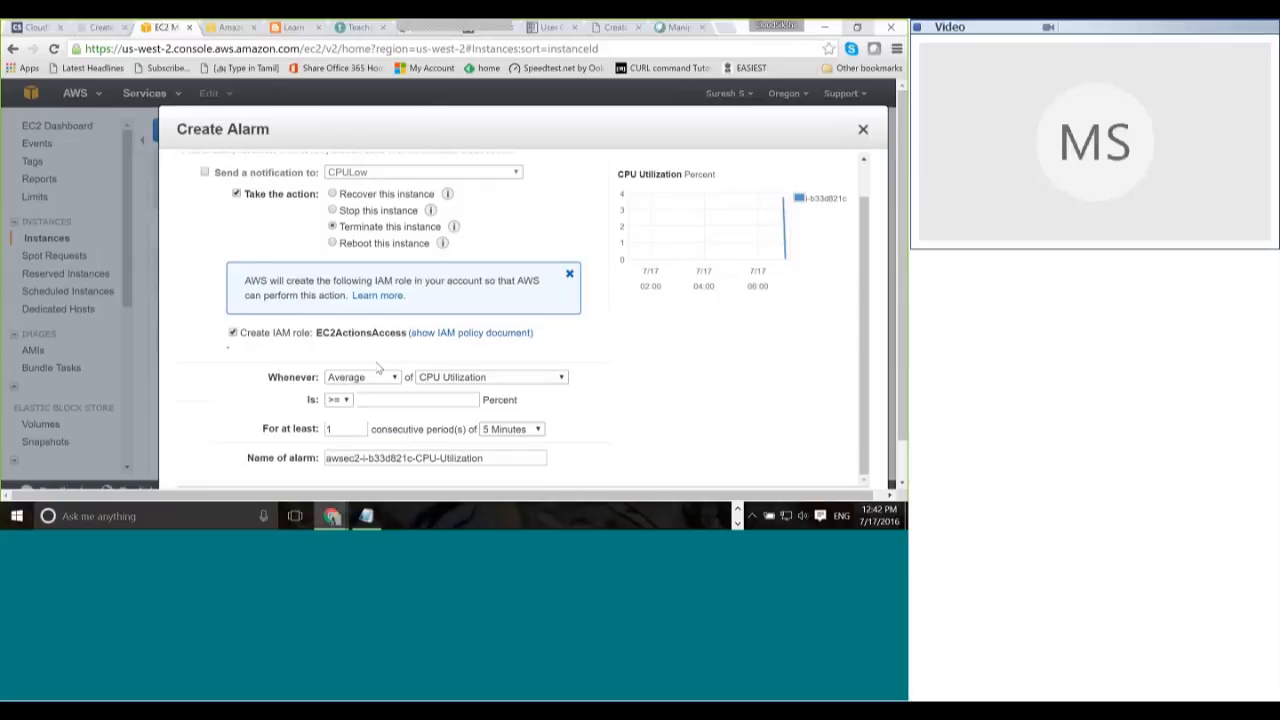
Step: Set the alarm condition to average CPU Utilization < 50 percent
scroll(378, 368, down, 1)
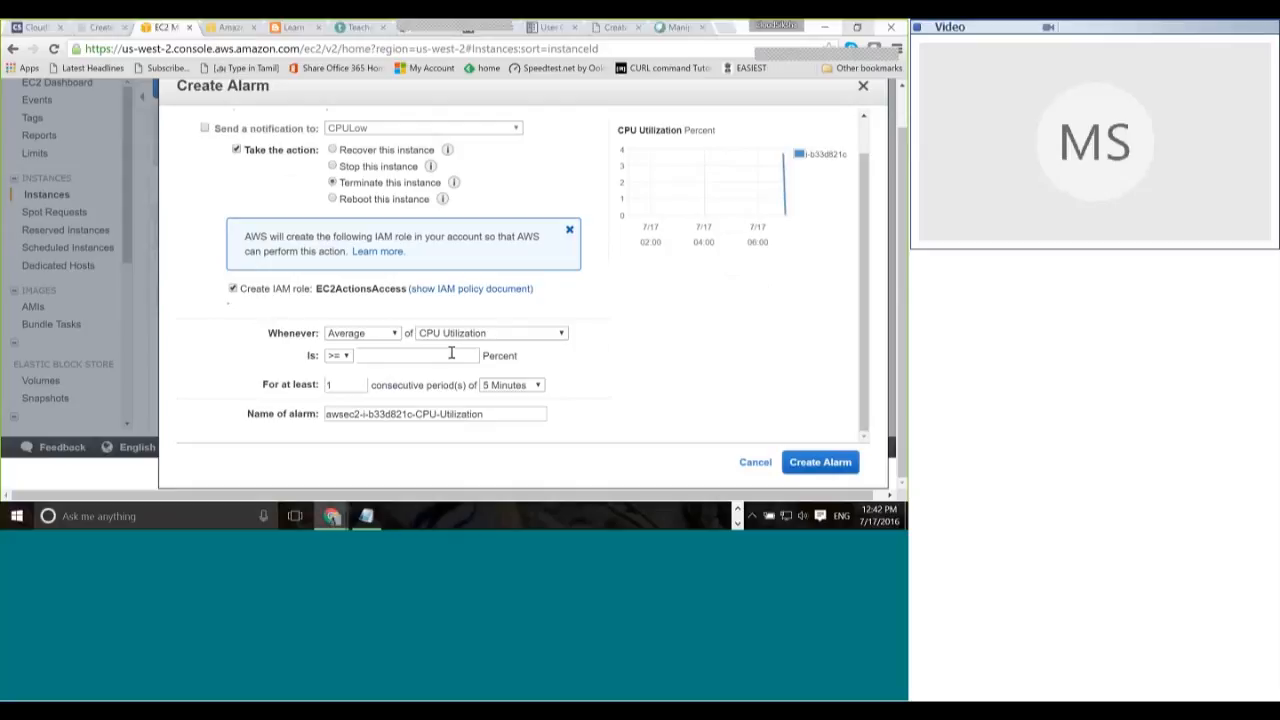
click(338, 355)
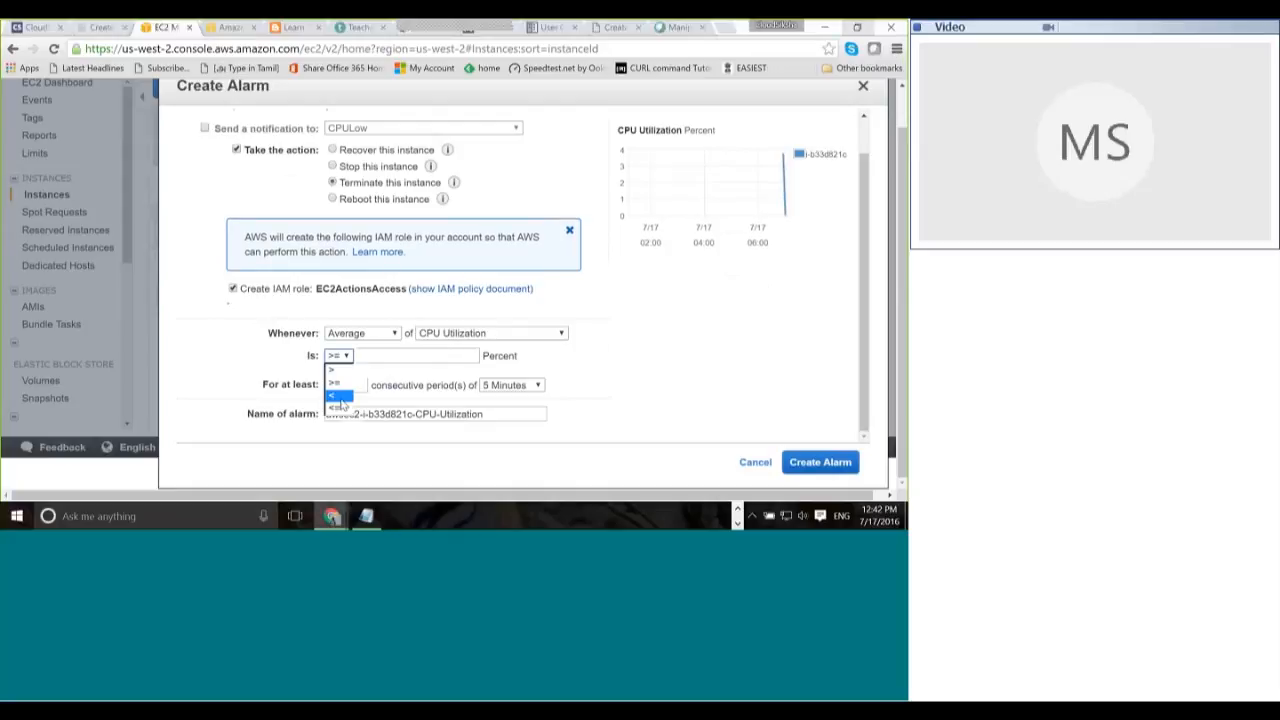
click(336, 407)
click(435, 353)
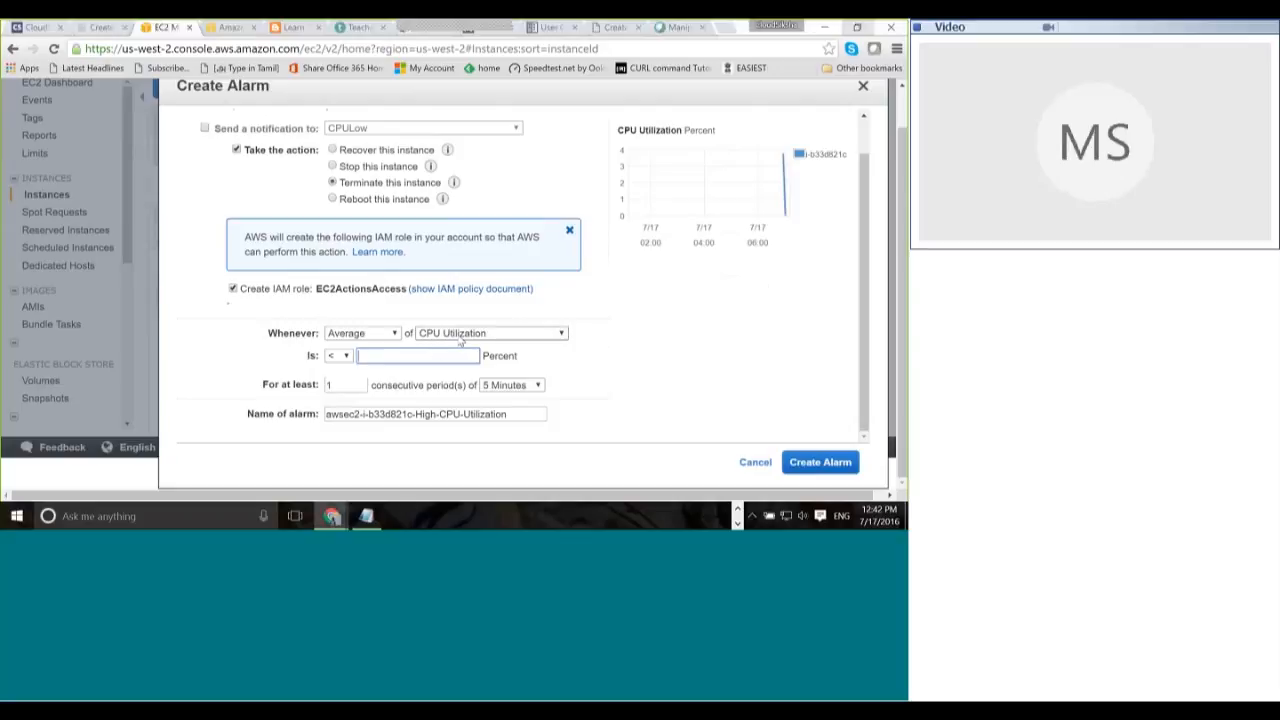
text(50)
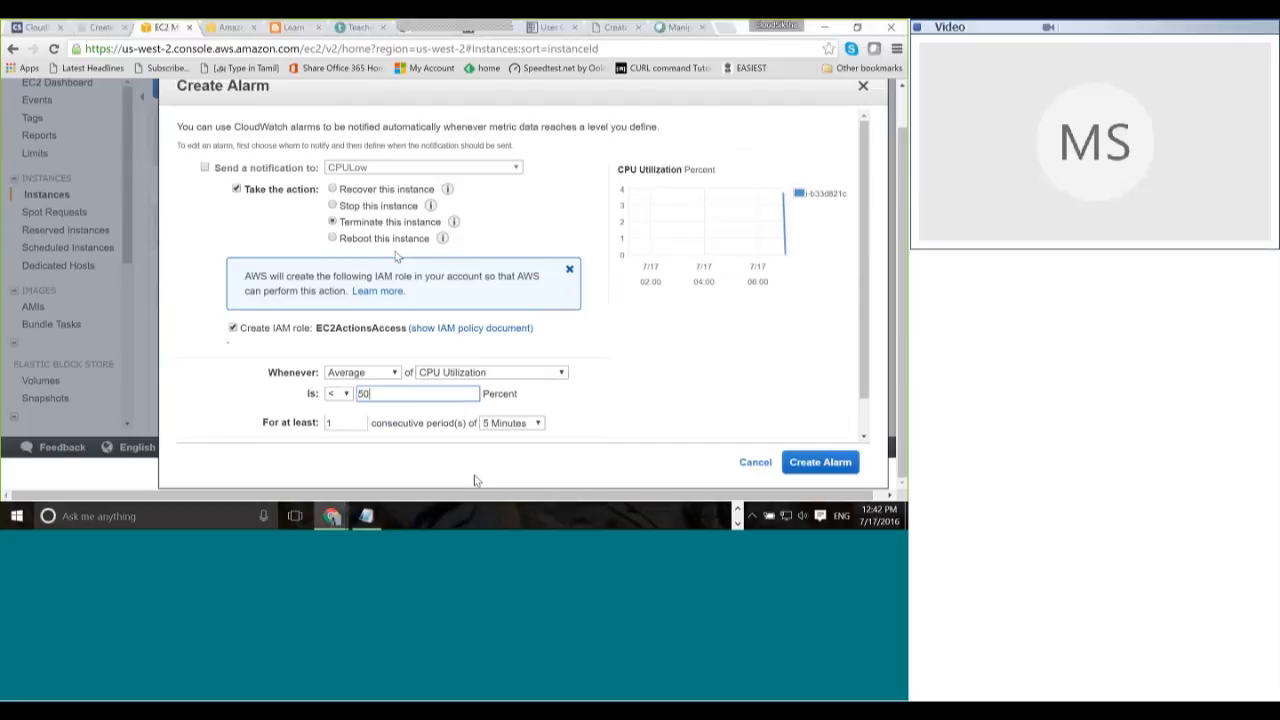
scroll(659, 354, down, 1)
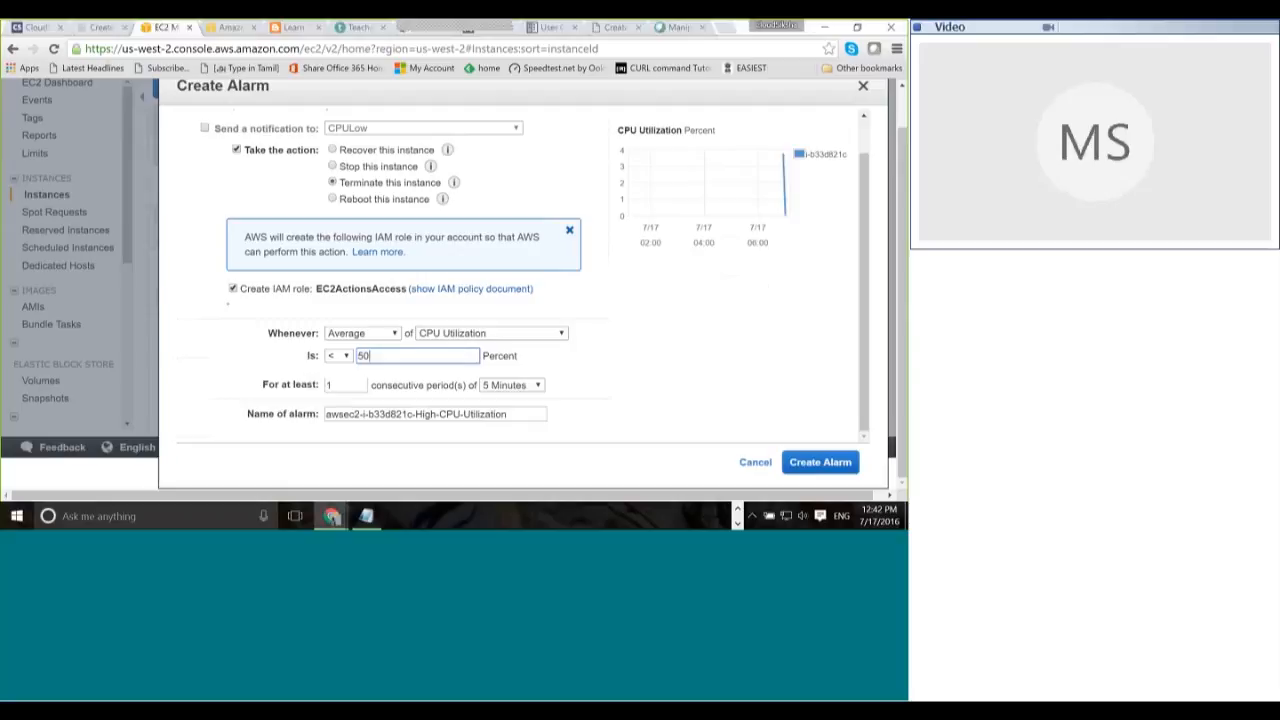
Step: Enable the alarm's notification to CPULow and create the alarm, closing its confirmation
click(205, 128)
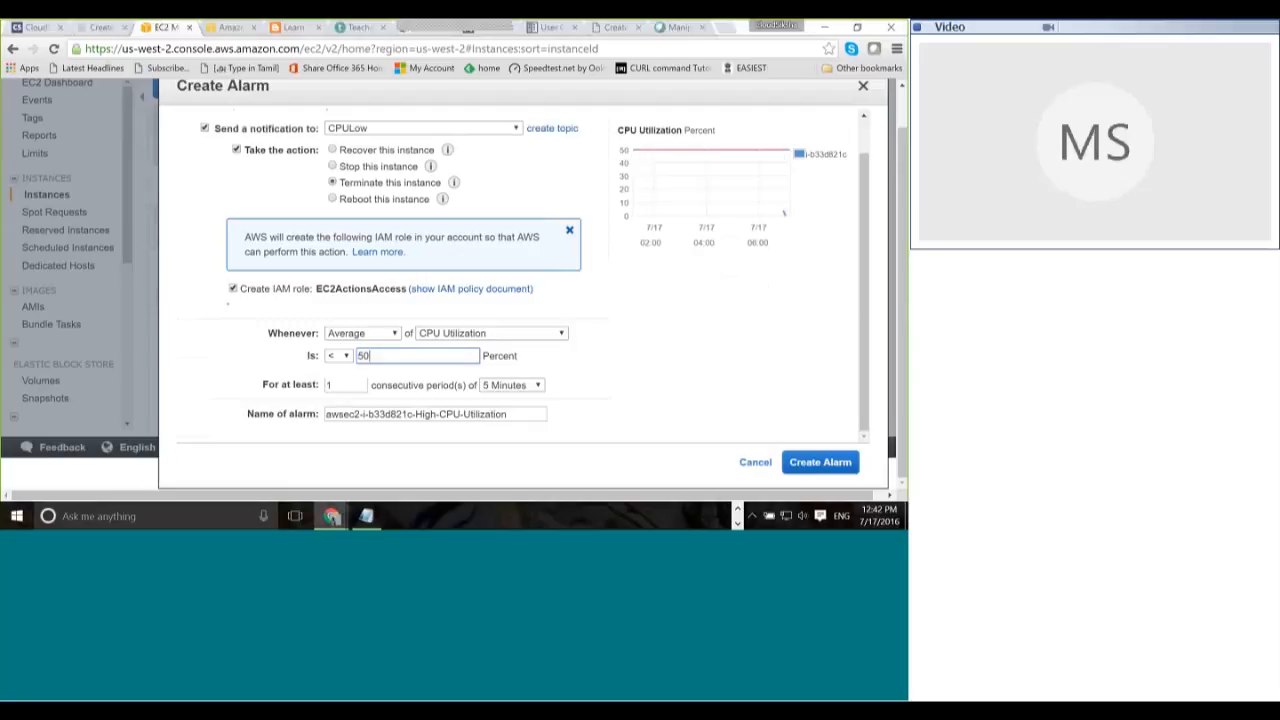
click(820, 461)
click(602, 290)
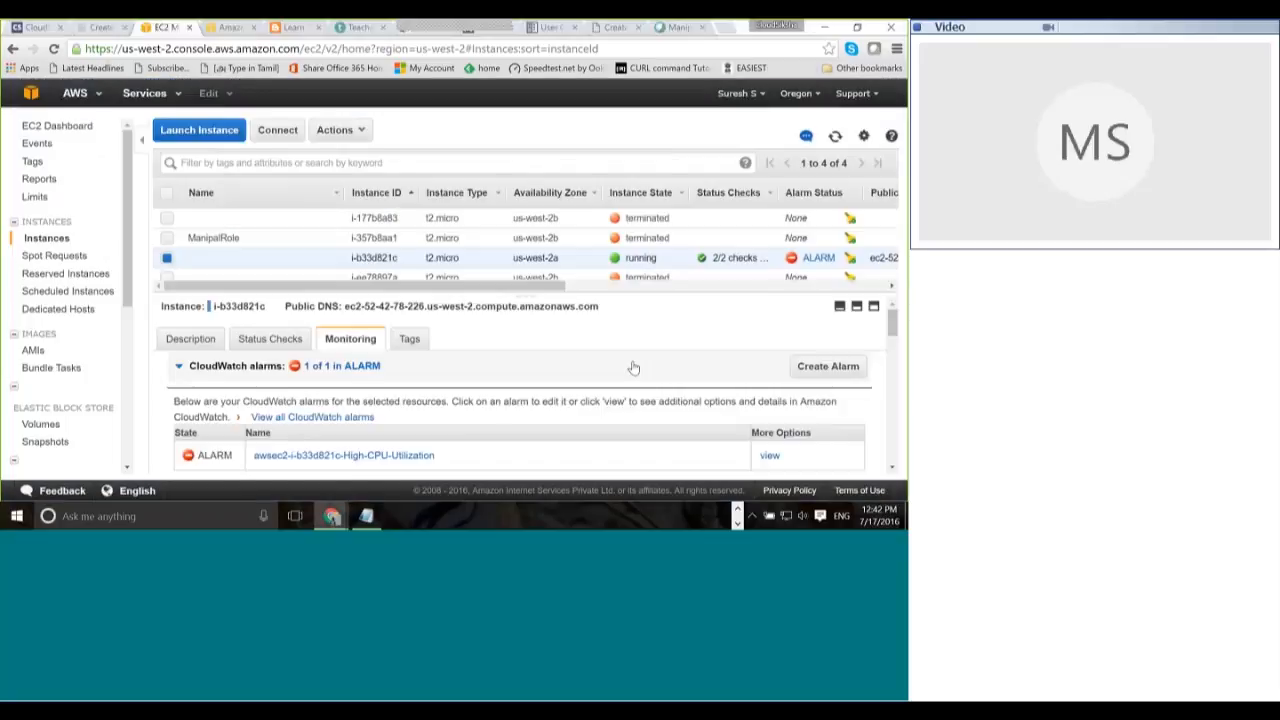
Step: Review the instance's CloudWatch alarm entry and view the High-CPU-Utilization alarm's details in CloudWatch
scroll(600, 370, down, 1)
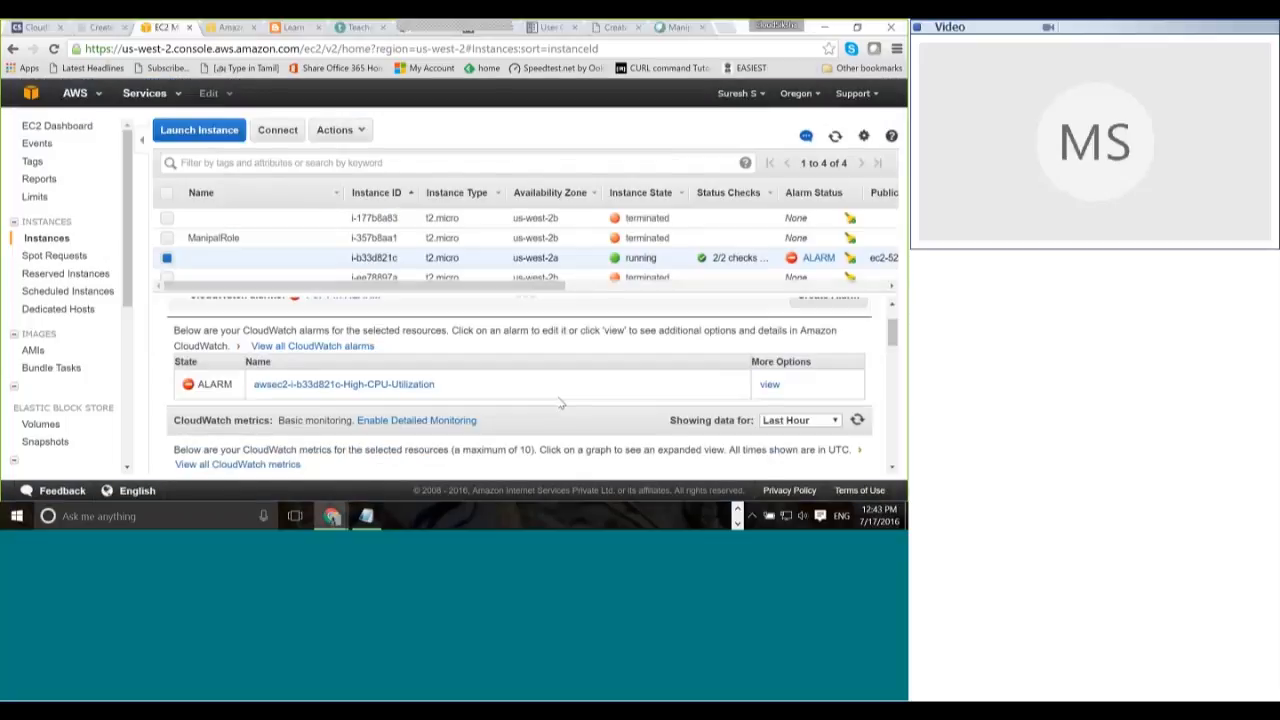
scroll(561, 403, down, 1)
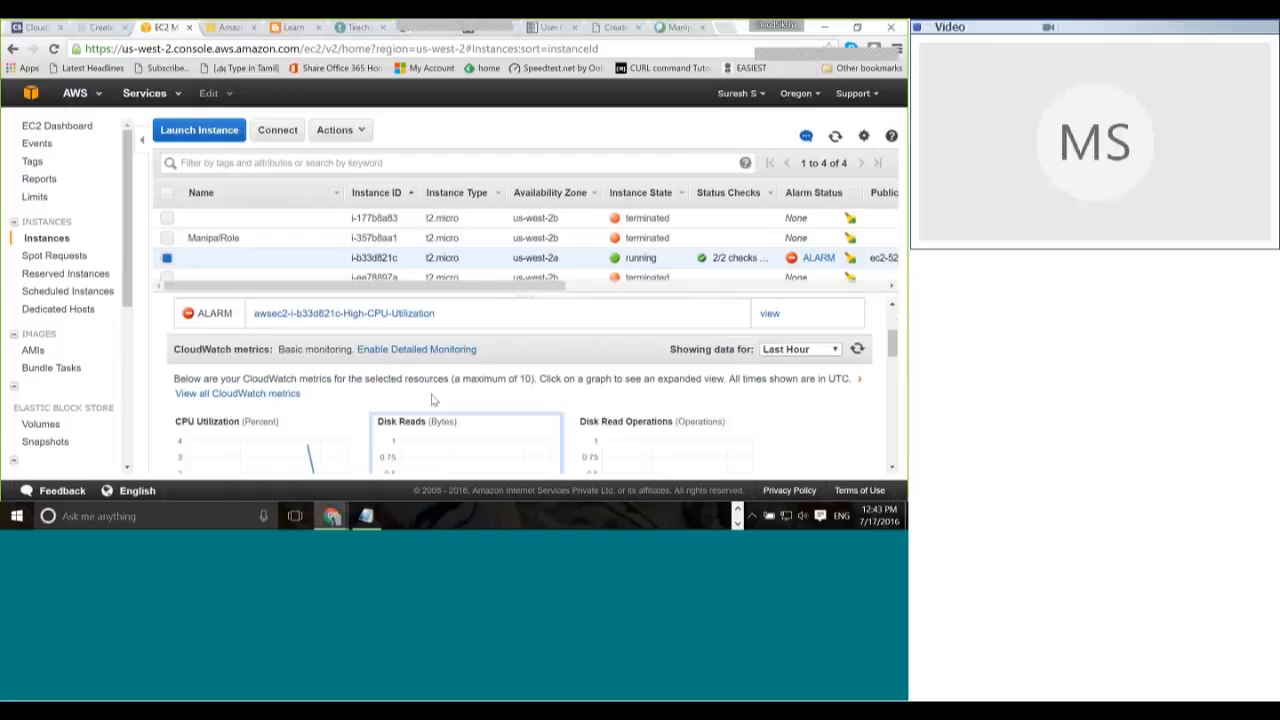
scroll(432, 400, up, 1)
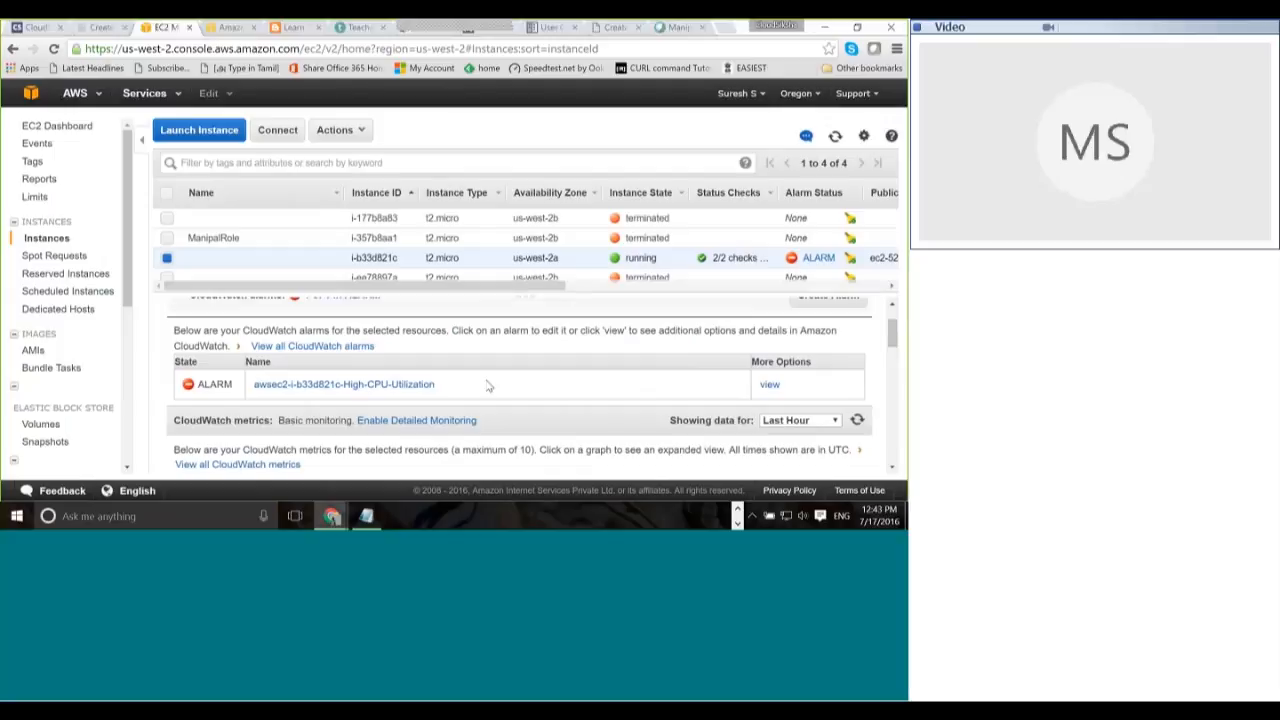
click(770, 386)
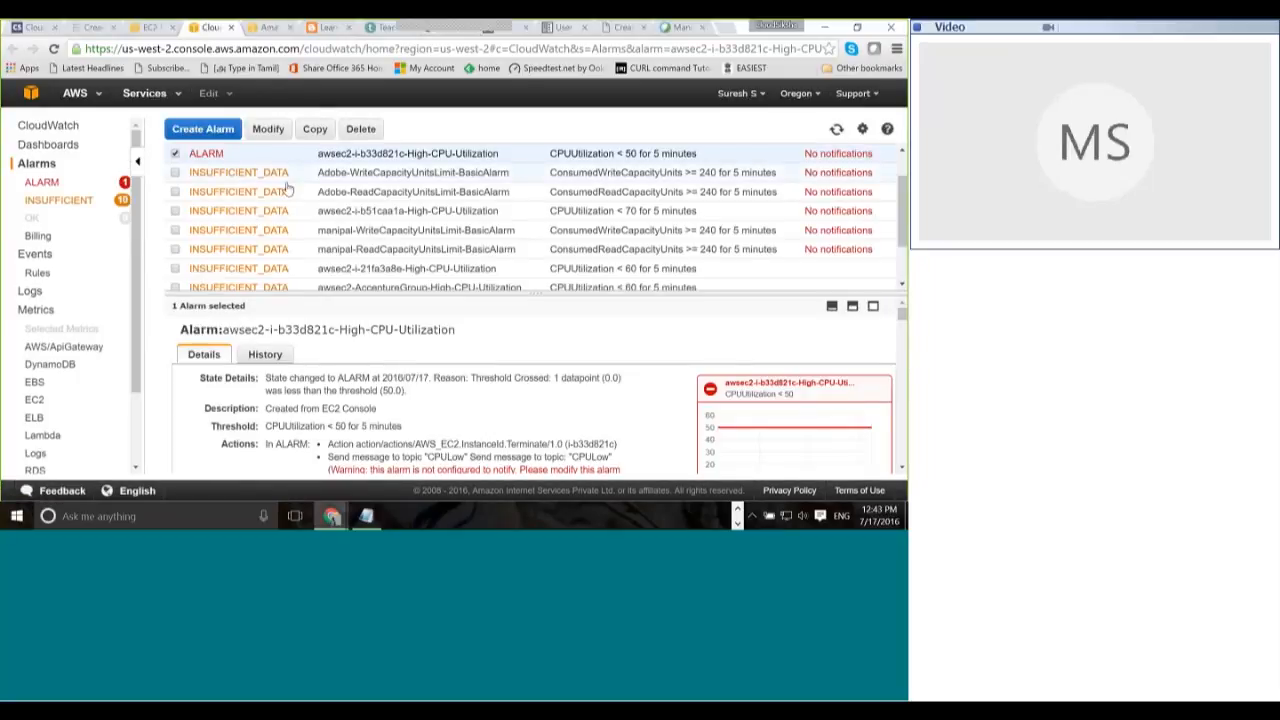
Step: Delete every alarm in the CloudWatch list, including the new High-CPU-Utilization alarm and all INSUFFICIENT_DATA ones
click(174, 173)
click(175, 191)
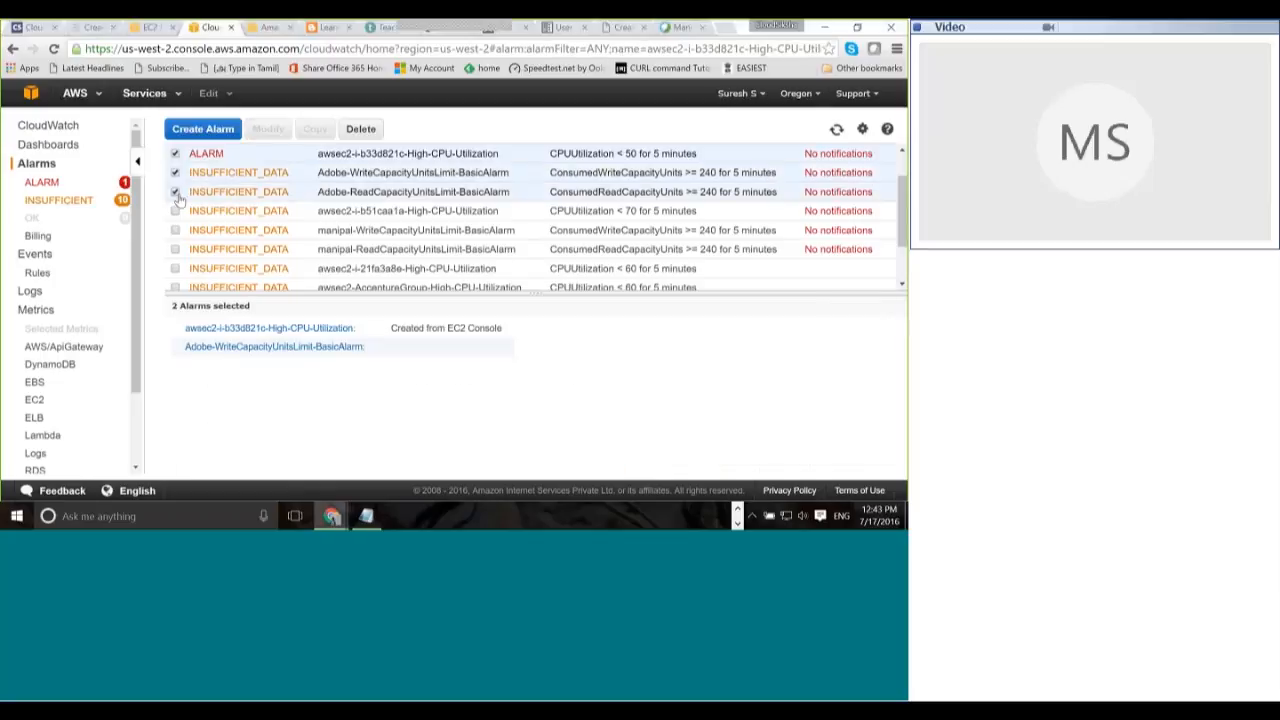
click(175, 211)
click(175, 230)
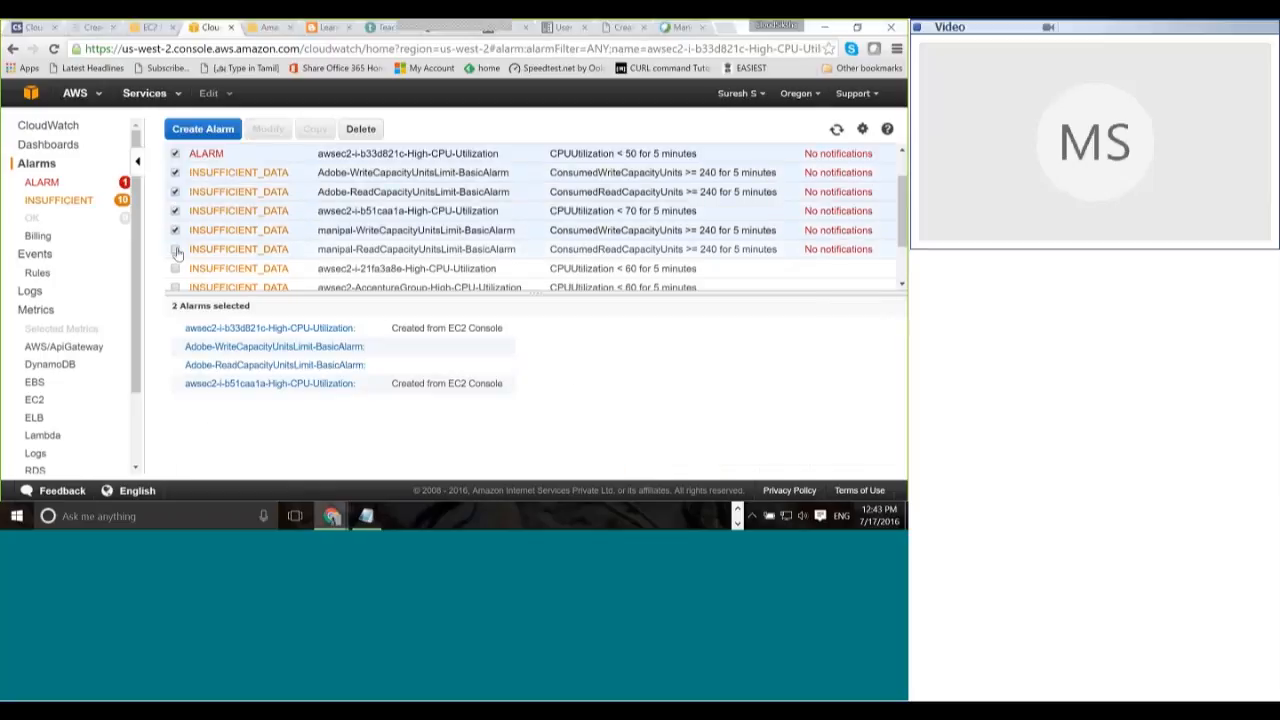
click(175, 249)
click(175, 268)
scroll(250, 225, down, 2)
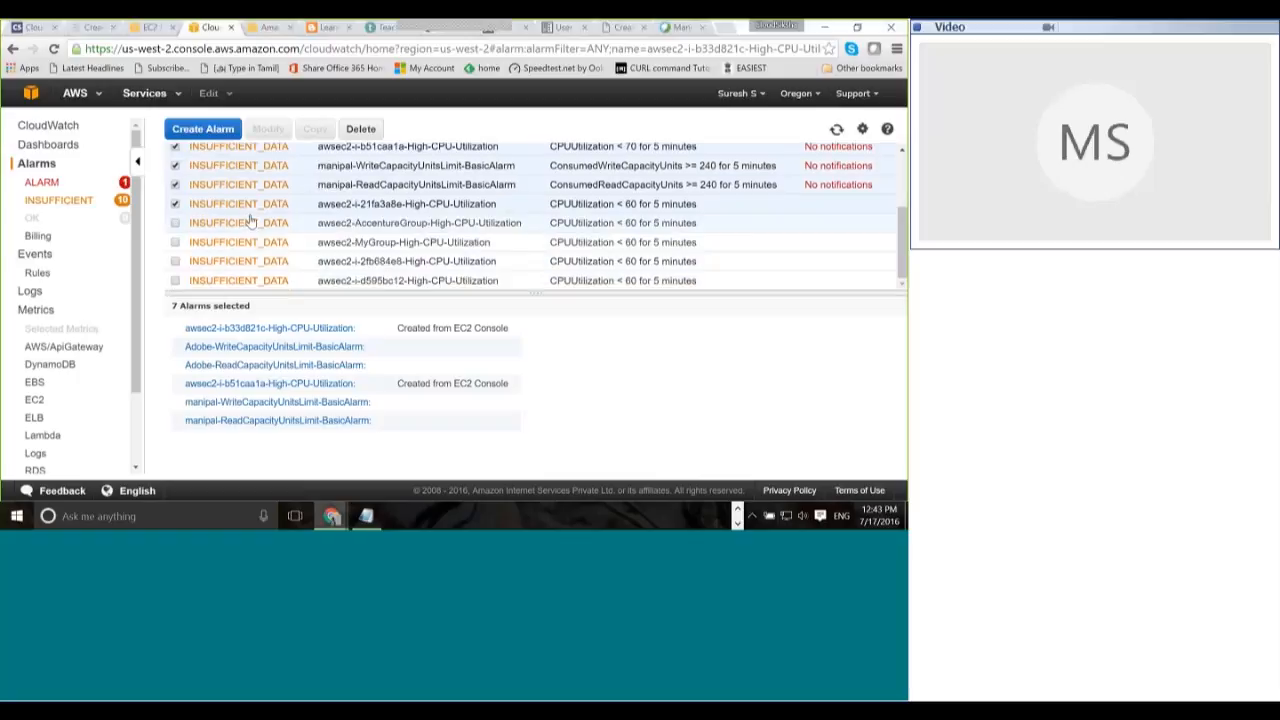
click(175, 222)
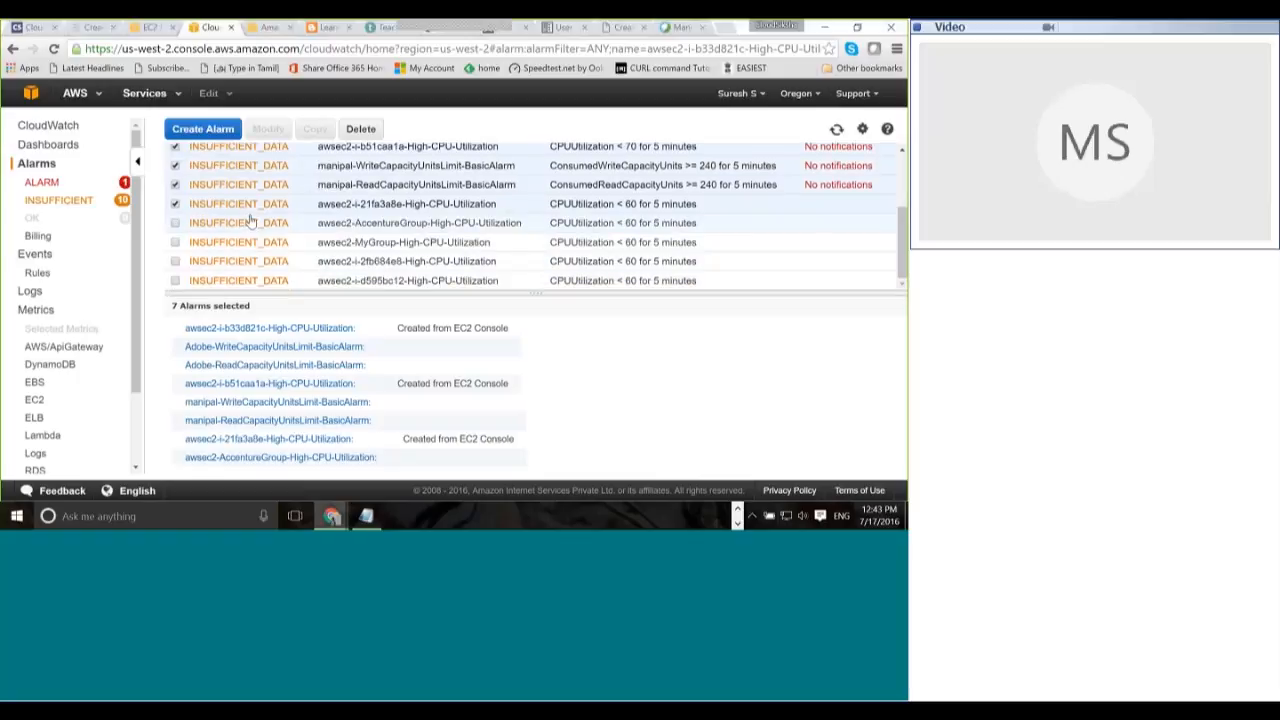
click(175, 242)
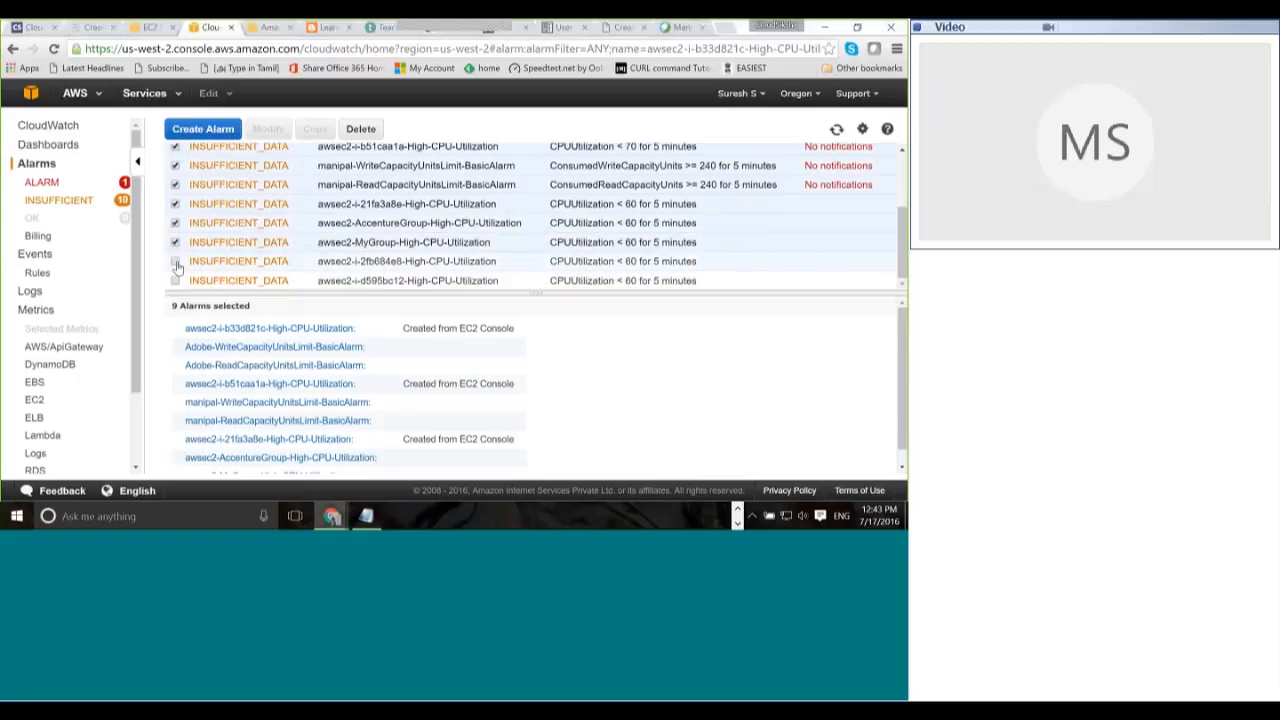
click(175, 261)
click(175, 280)
click(355, 128)
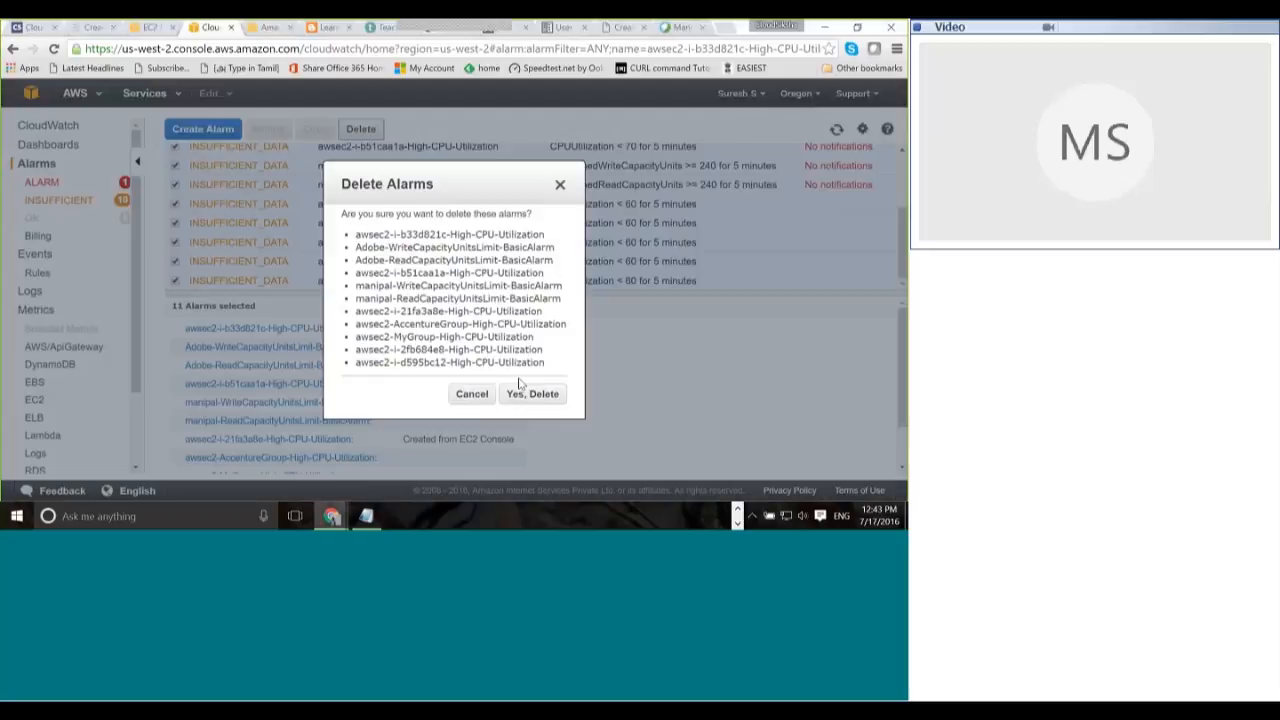
click(530, 394)
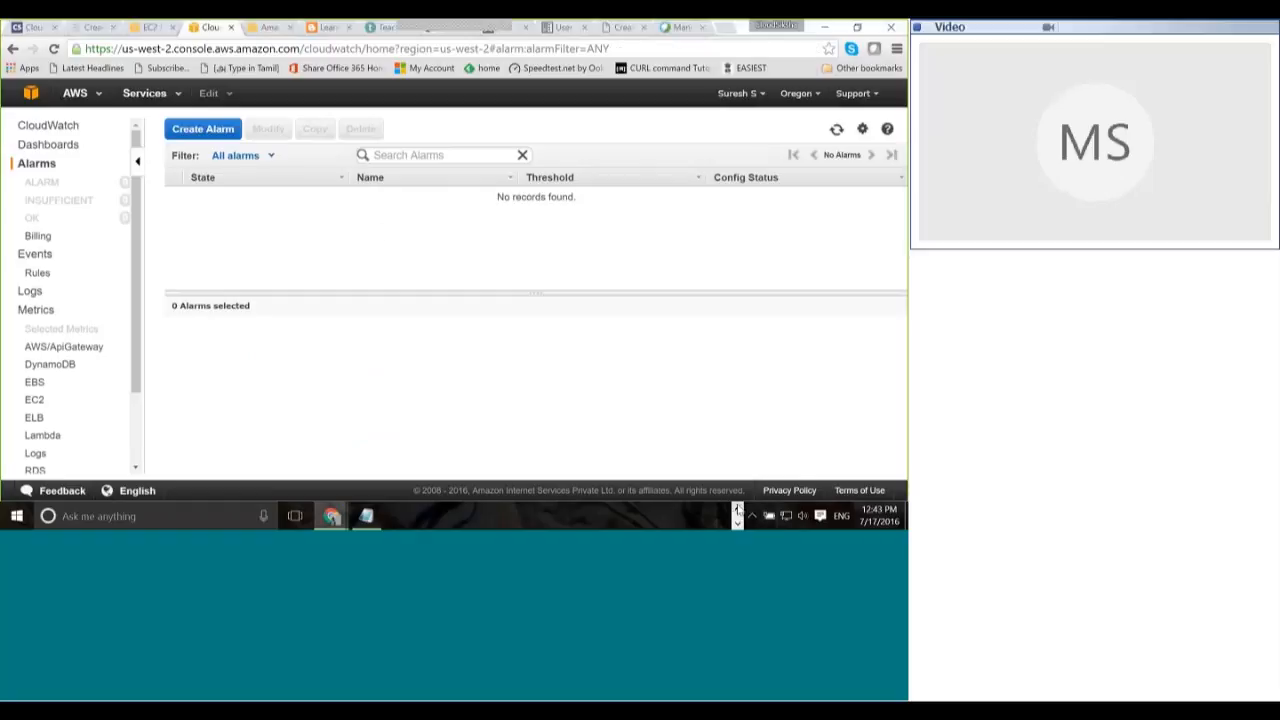
Step: Go from CloudWatch to the EC2 console and show its list of instances
click(737, 510)
click(737, 521)
mouse_move(332, 516)
click(277, 432)
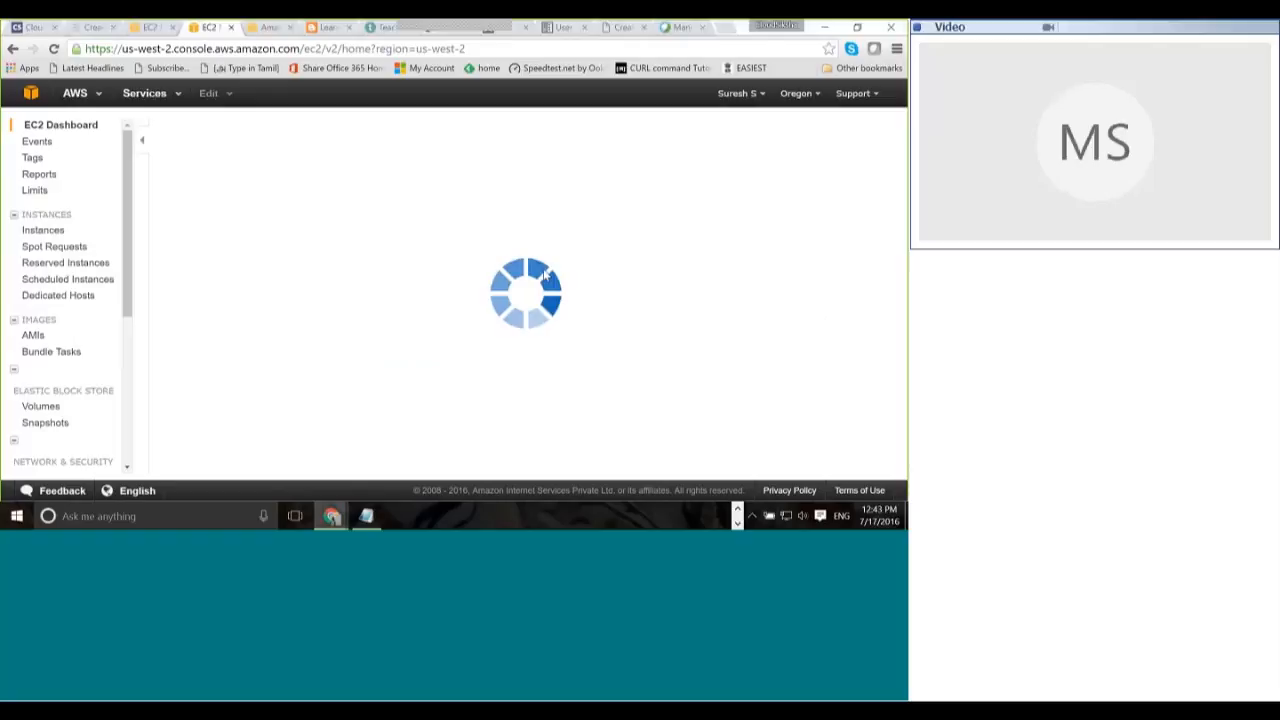
click(231, 176)
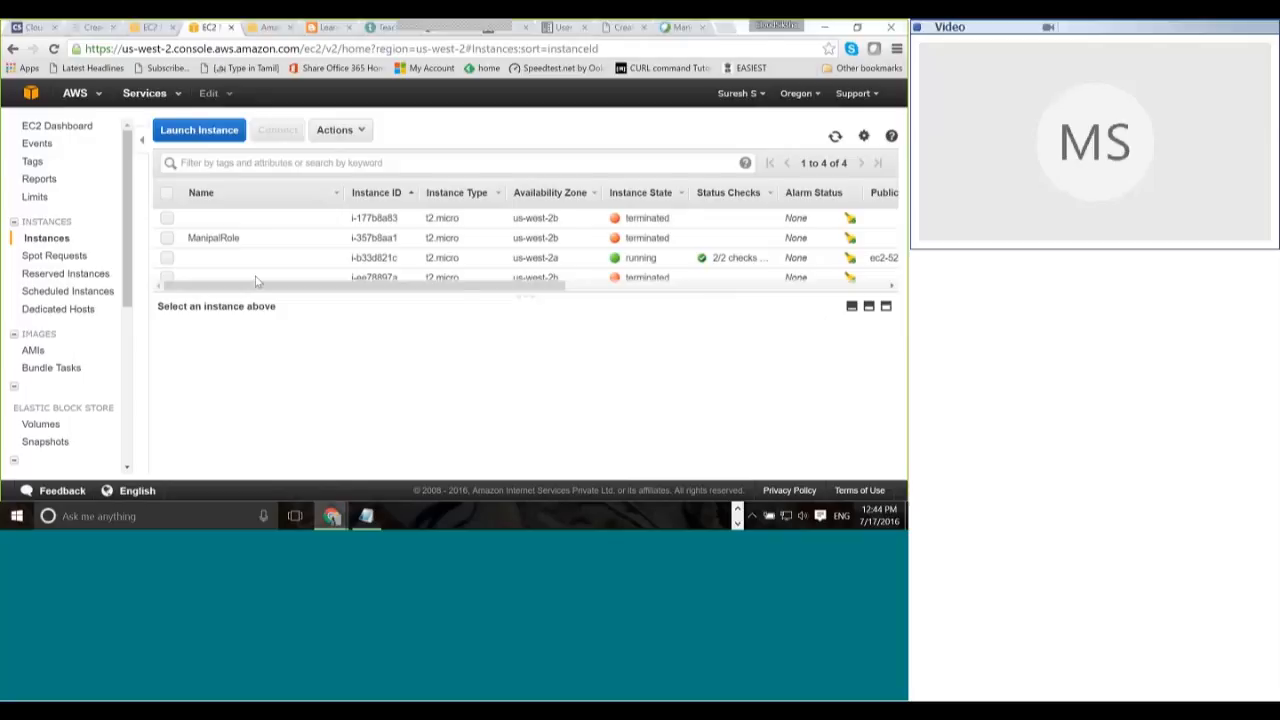
Step: Select the running instance i-b33d821c and show its monitoring information
click(167, 259)
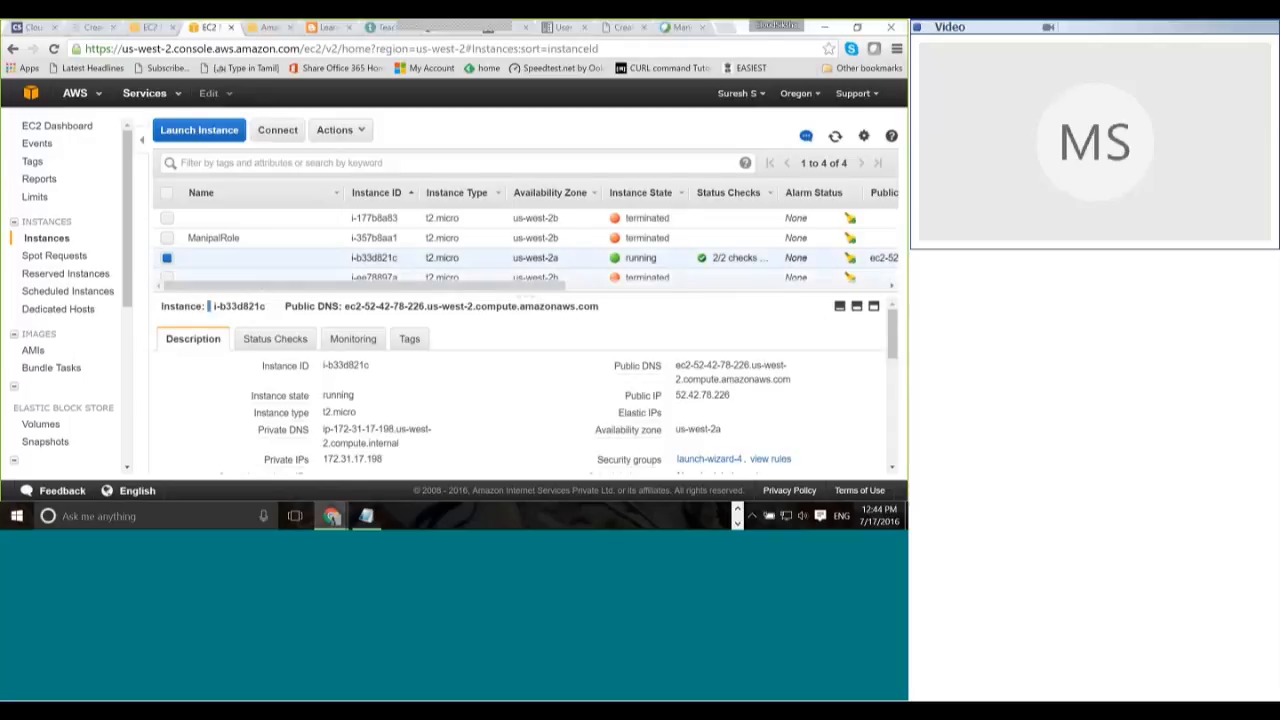
scroll(511, 428, down, 2)
scroll(511, 428, down, 3)
scroll(511, 428, up, 6)
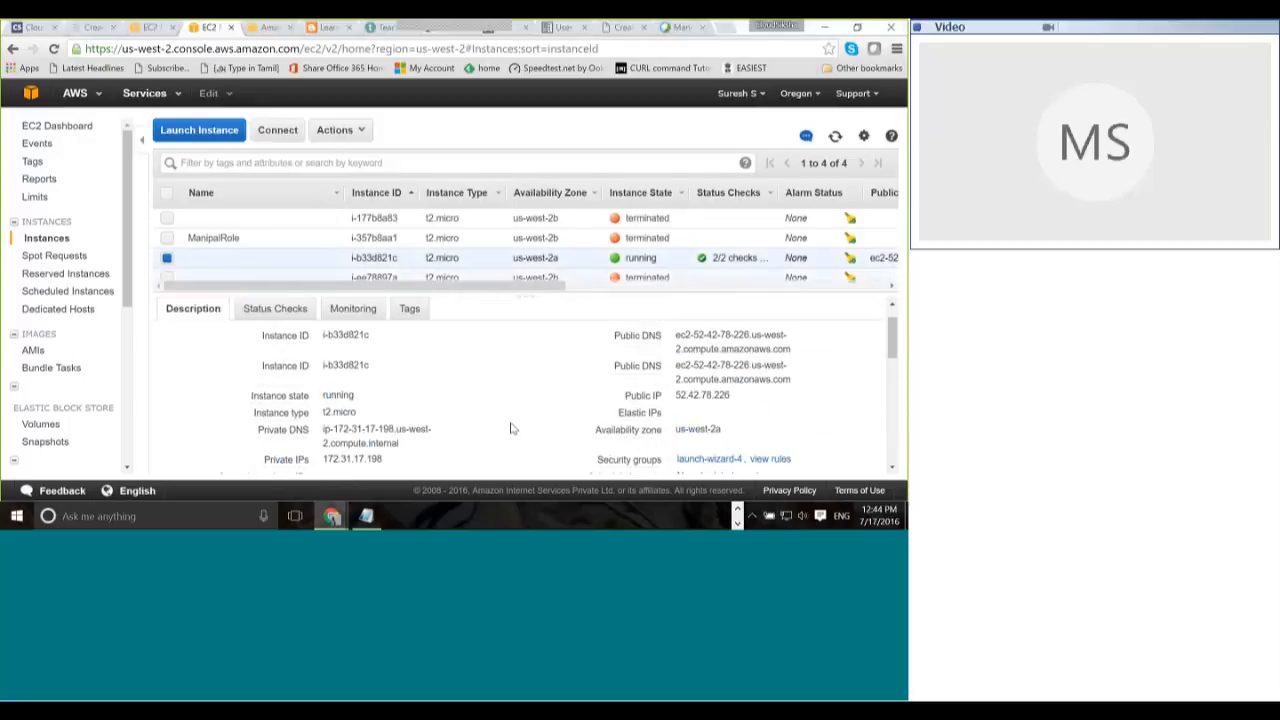
click(356, 340)
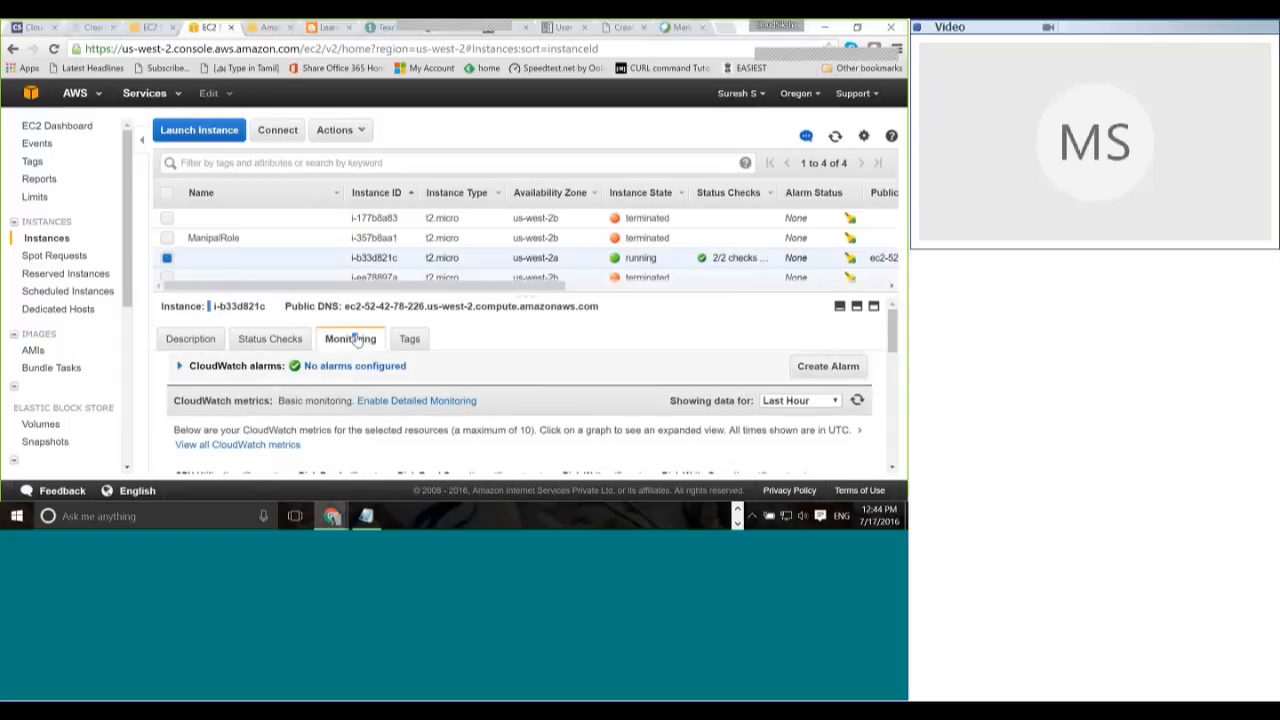
scroll(360, 340, down, 3)
scroll(826, 343, up, 3)
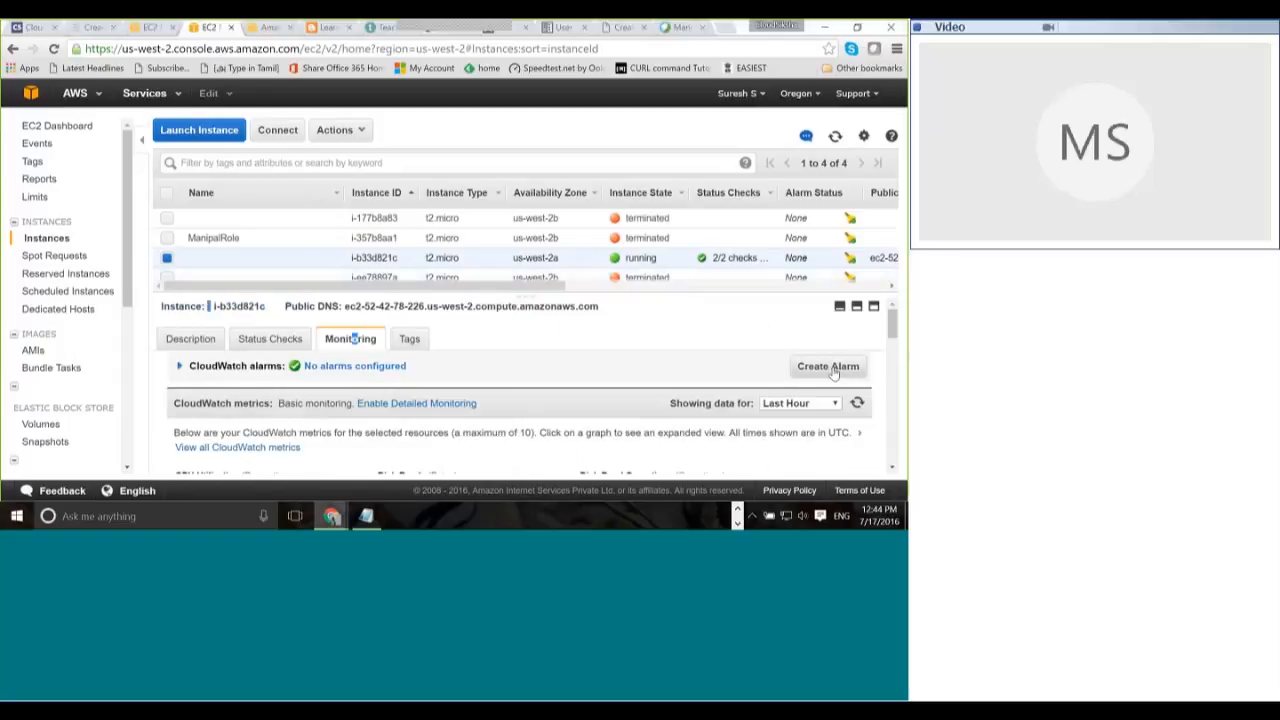
Step: Create an alarm notifying CPULow with the Terminate this instance action when average CPU Utilization is < 50 percent
click(830, 366)
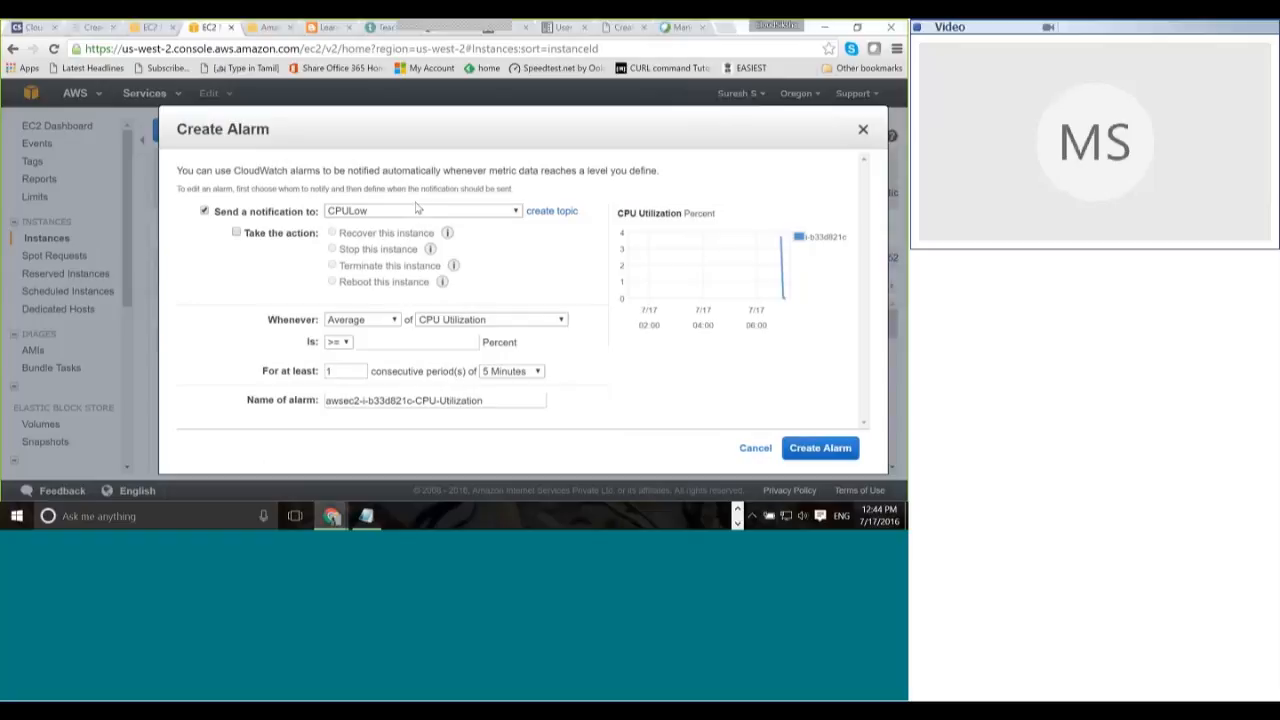
click(237, 233)
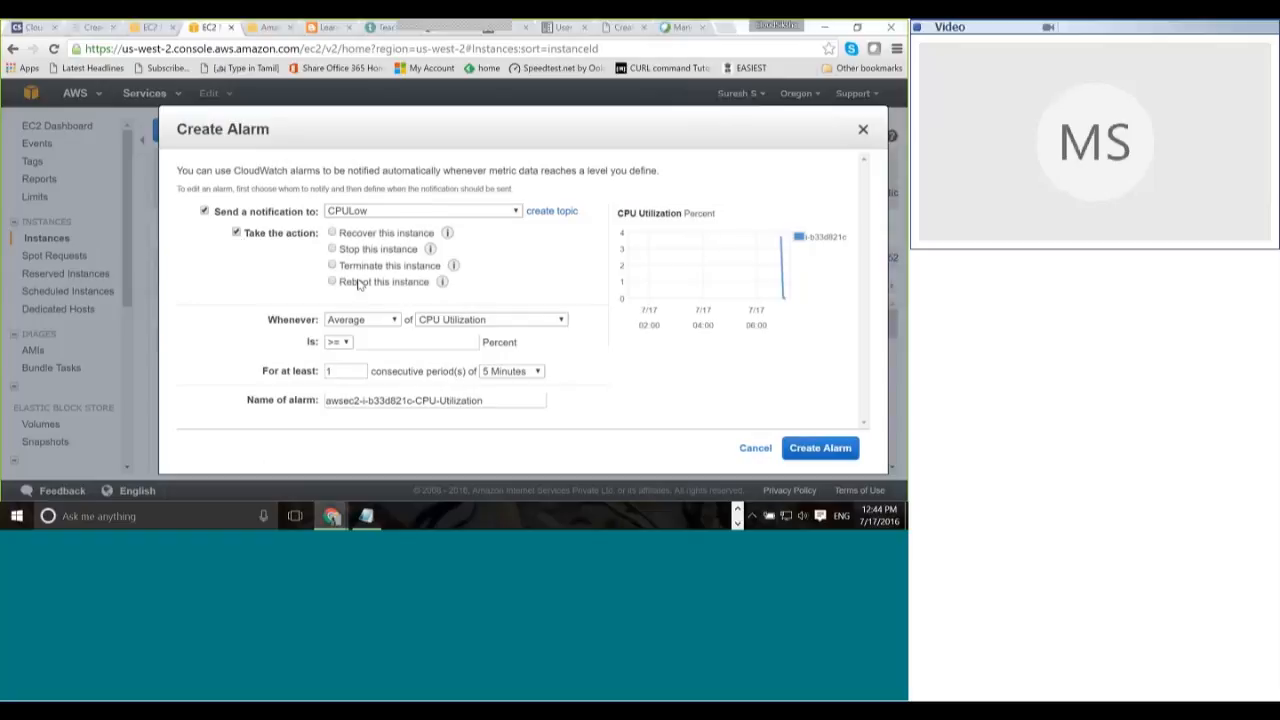
click(332, 266)
click(343, 343)
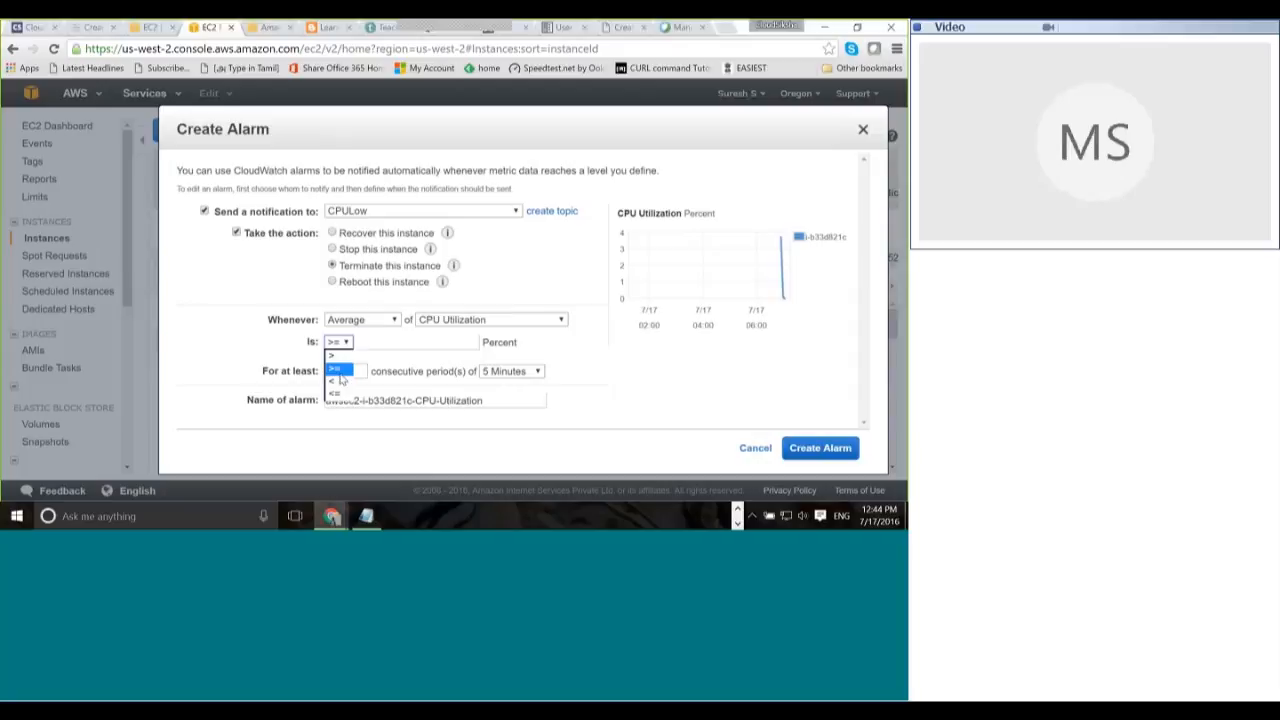
click(340, 382)
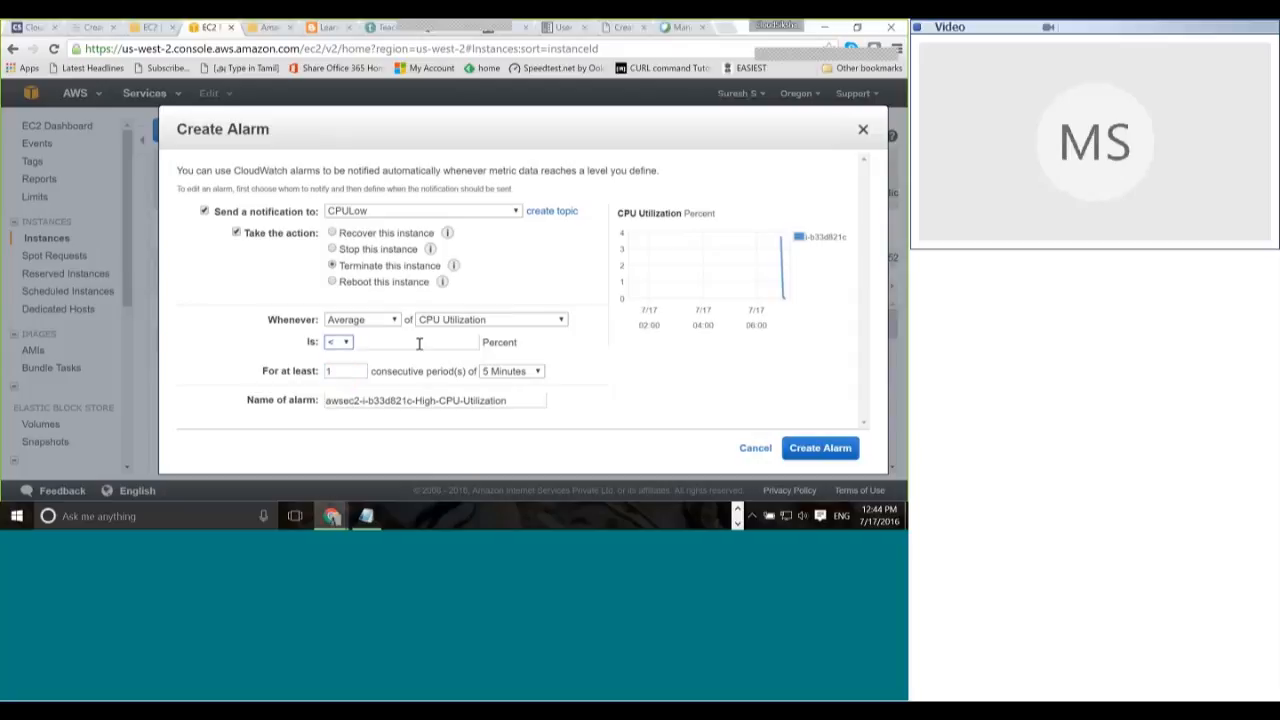
click(419, 343)
text(50)
key(Return)
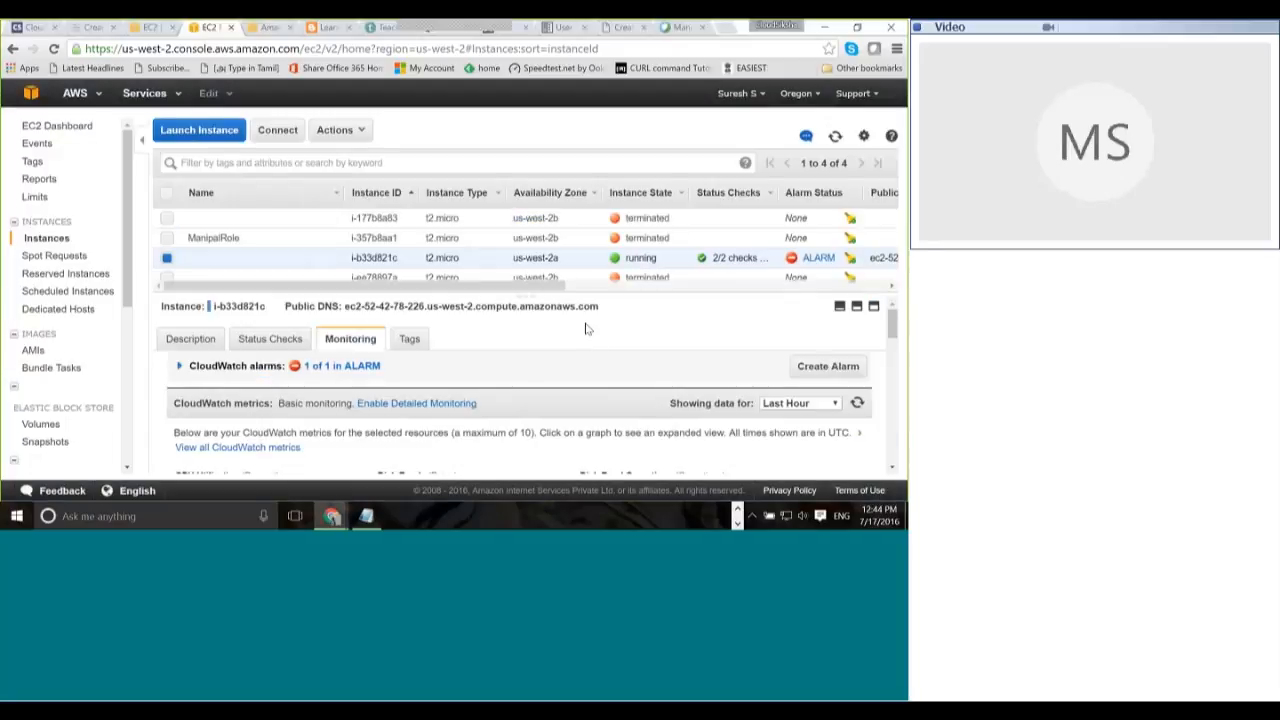
Step: Check the running instance's state and alarm status, and look over its CloudWatch metric graphs
scroll(718, 316, down, 1)
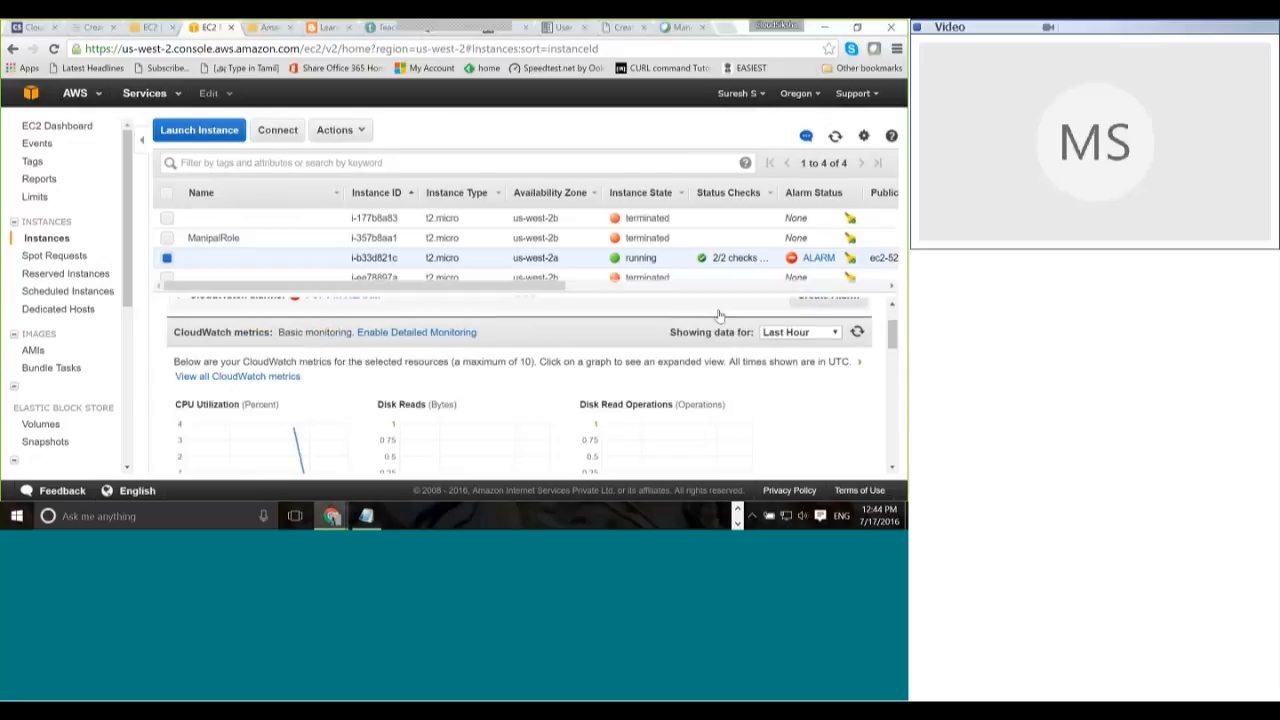
scroll(718, 316, up, 1)
drag(556, 287, 368, 260)
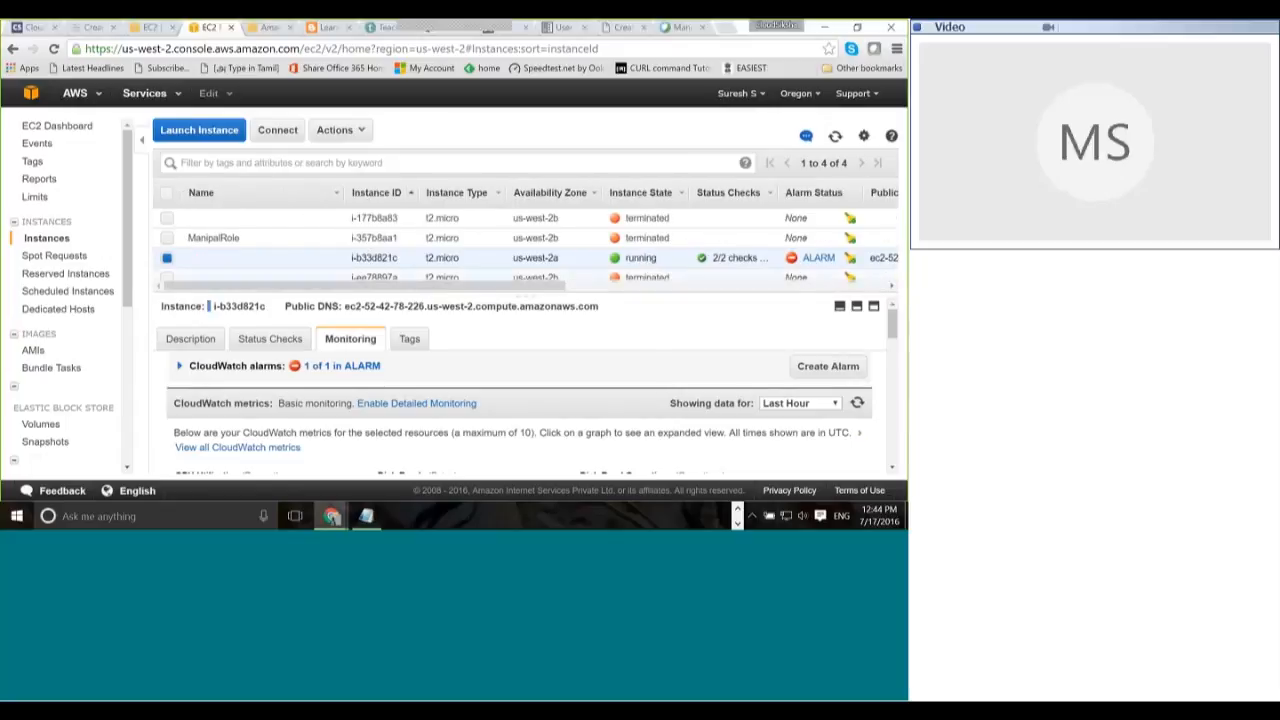
scroll(593, 346, down, 2)
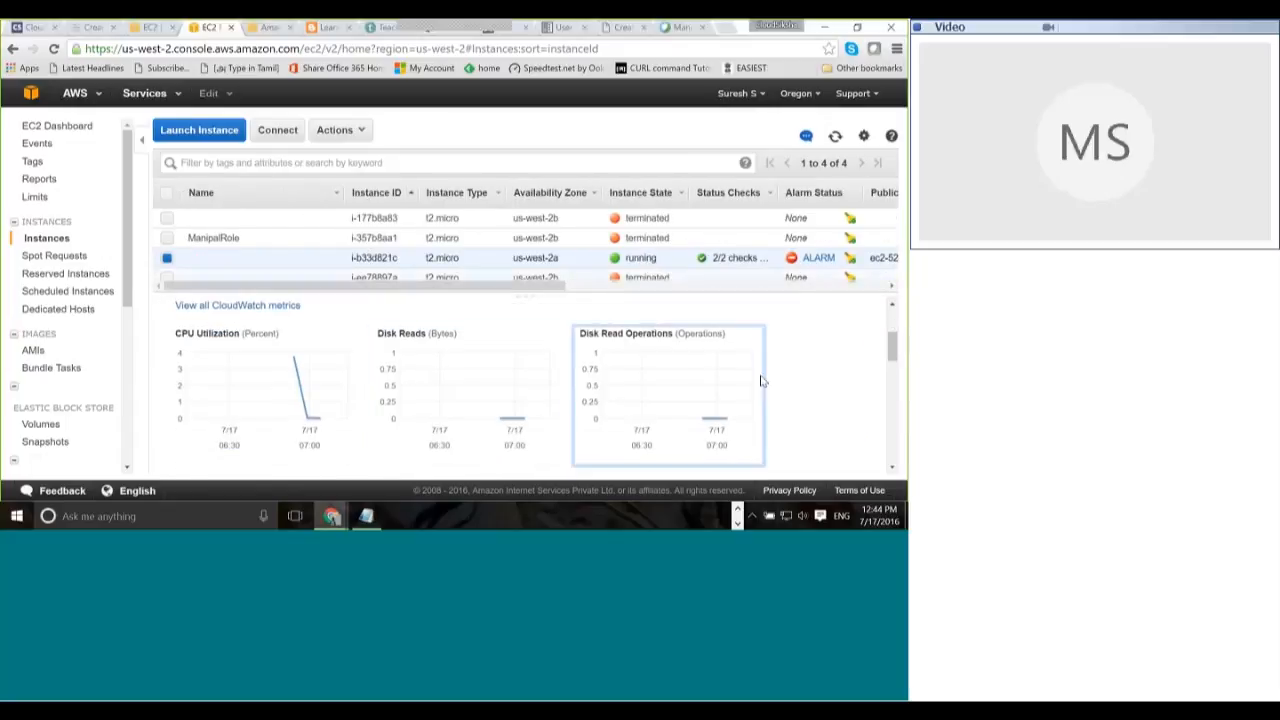
scroll(760, 378, down, 1)
scroll(800, 387, down, 1)
scroll(812, 389, up, 3)
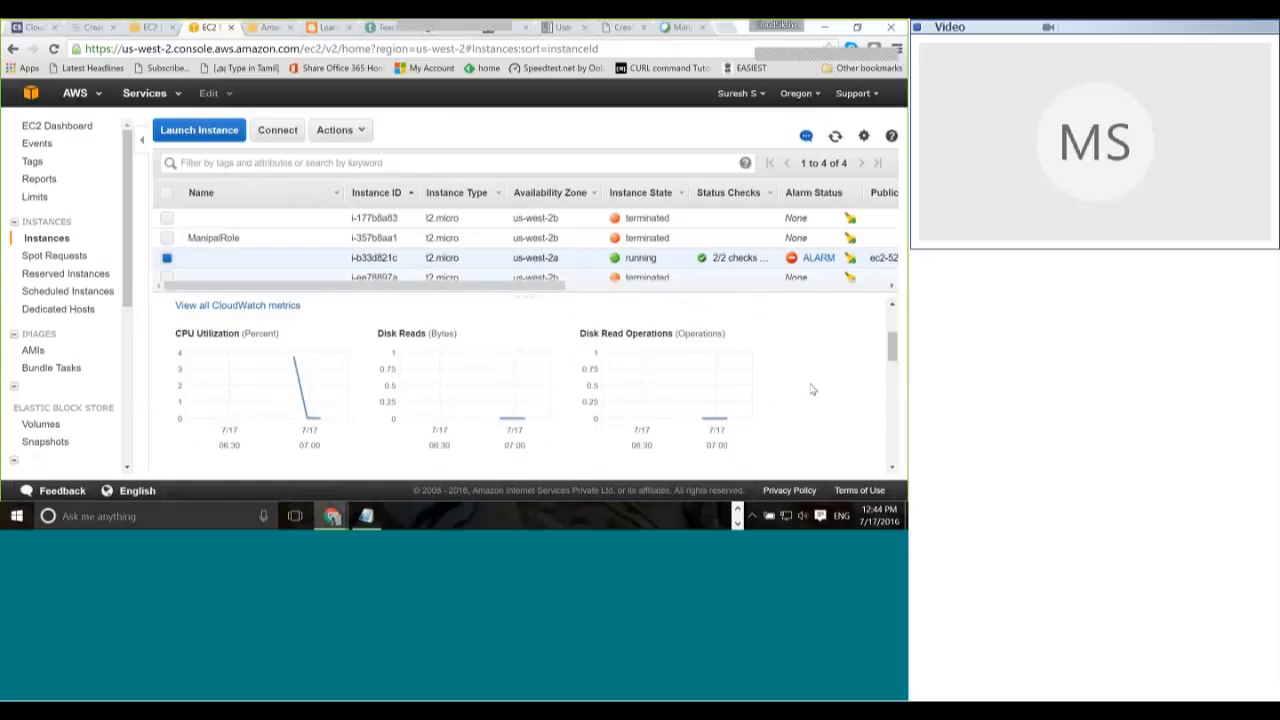
scroll(812, 389, up, 2)
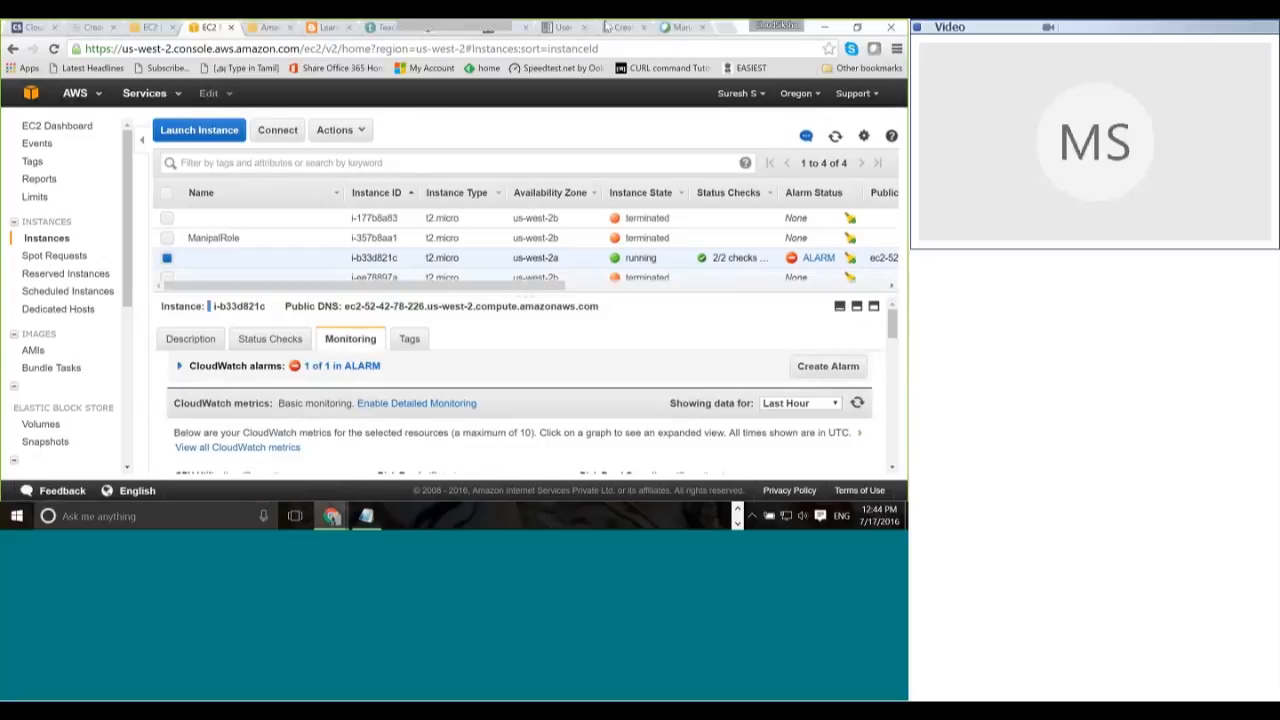
click(610, 26)
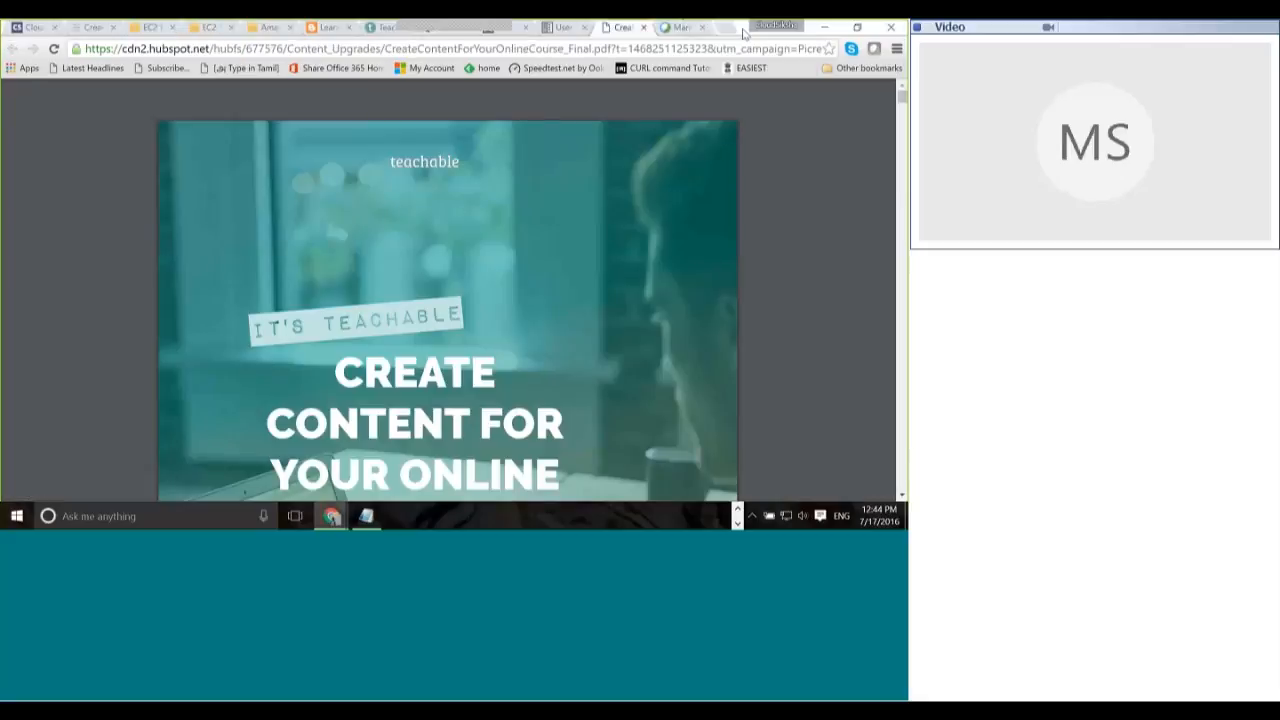
click(89, 26)
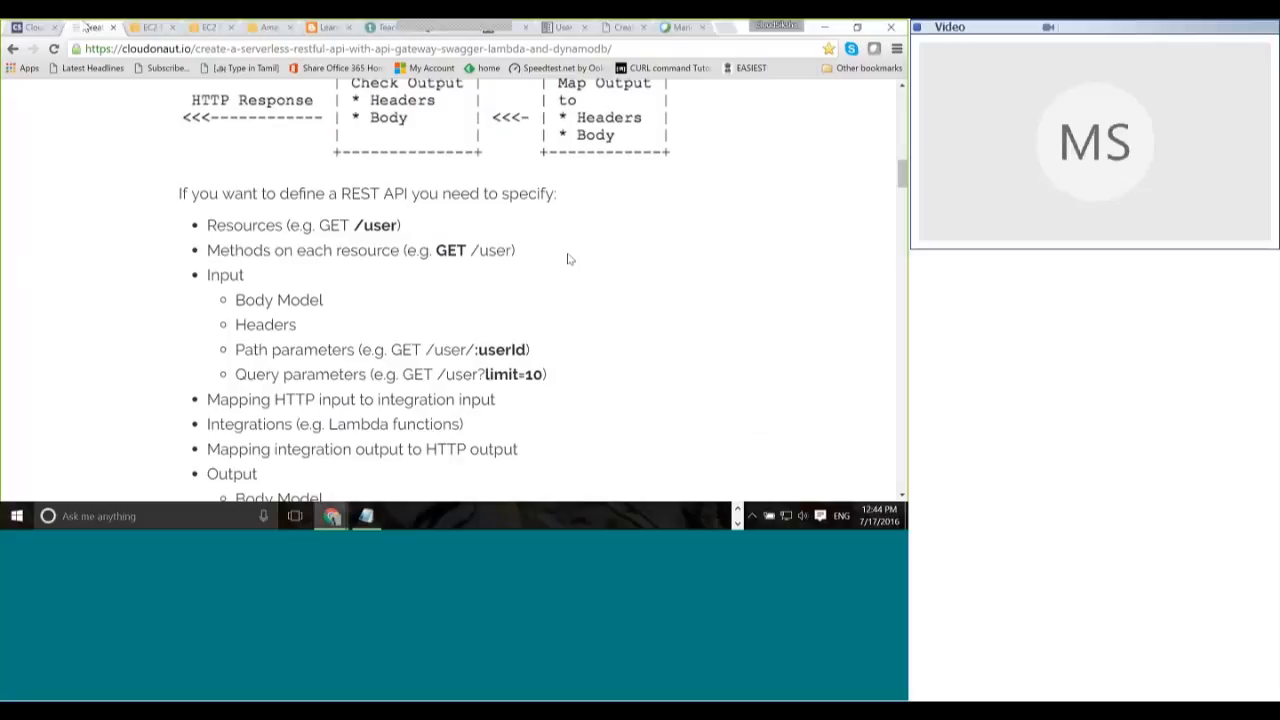
scroll(570, 259, down, 2)
scroll(570, 259, up, 4)
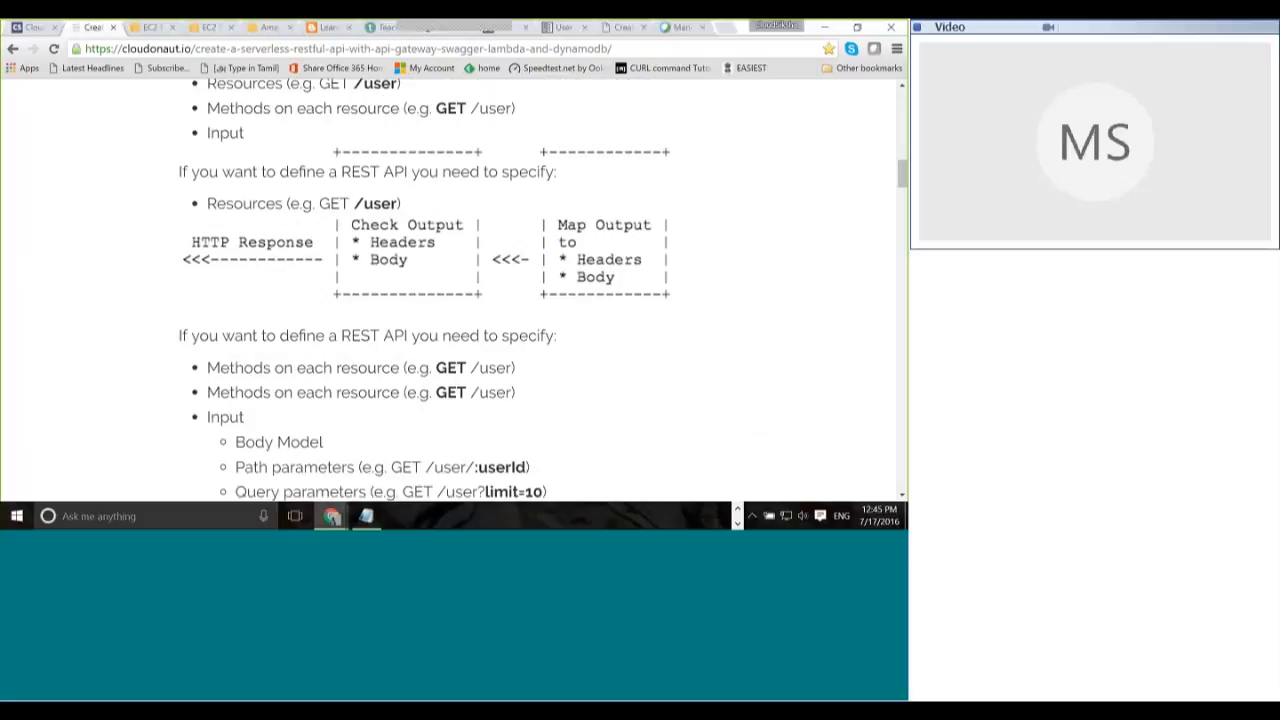
Step: Return to the other EC2 console page and open the instance's High-CPU-Utilization alarm settings
click(152, 31)
scroll(547, 376, up, 2)
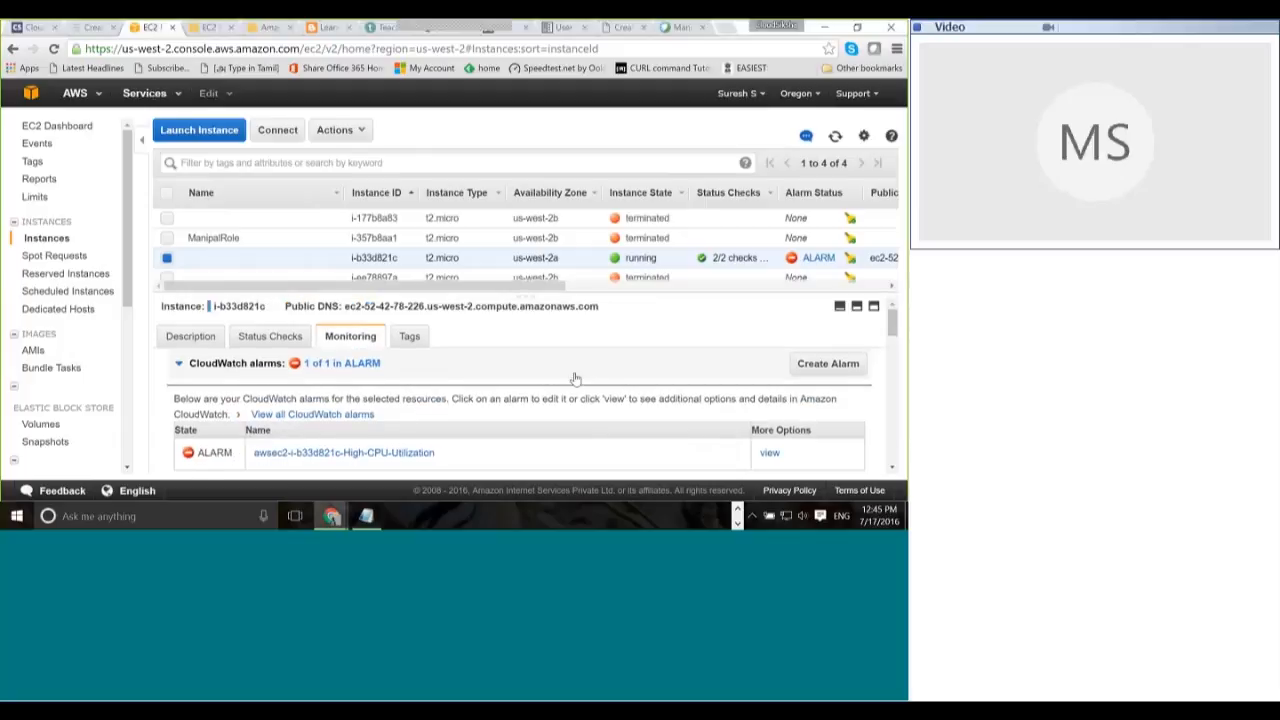
scroll(560, 378, down, 1)
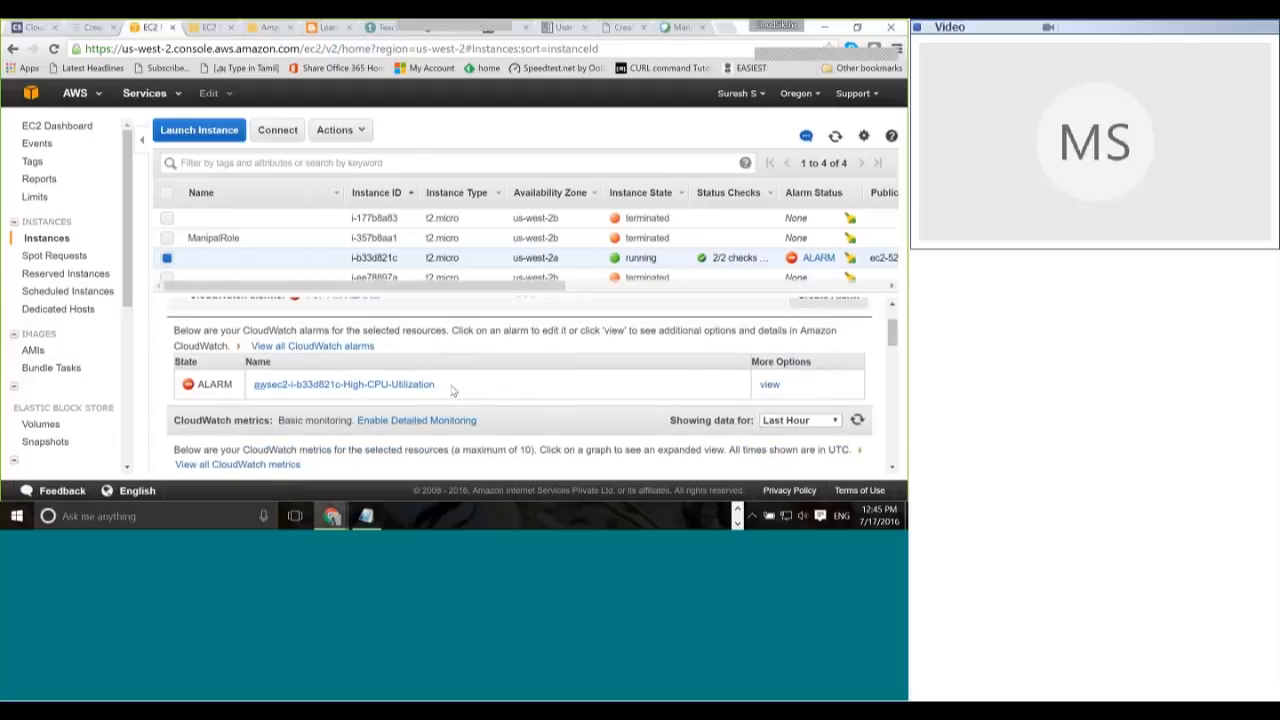
click(389, 385)
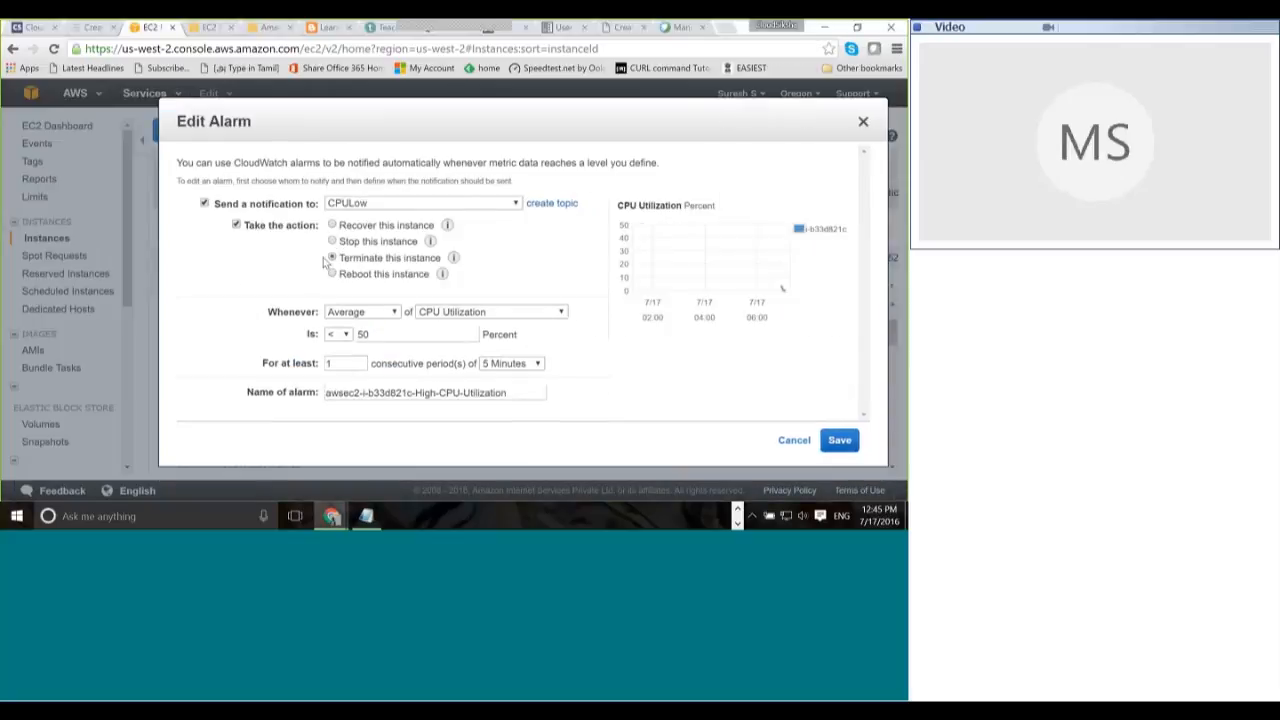
Step: Save the High-CPU-Utilization alarm with its Terminate this instance action and check the instance's state and alarm status
mouse_move(457, 261)
click(839, 440)
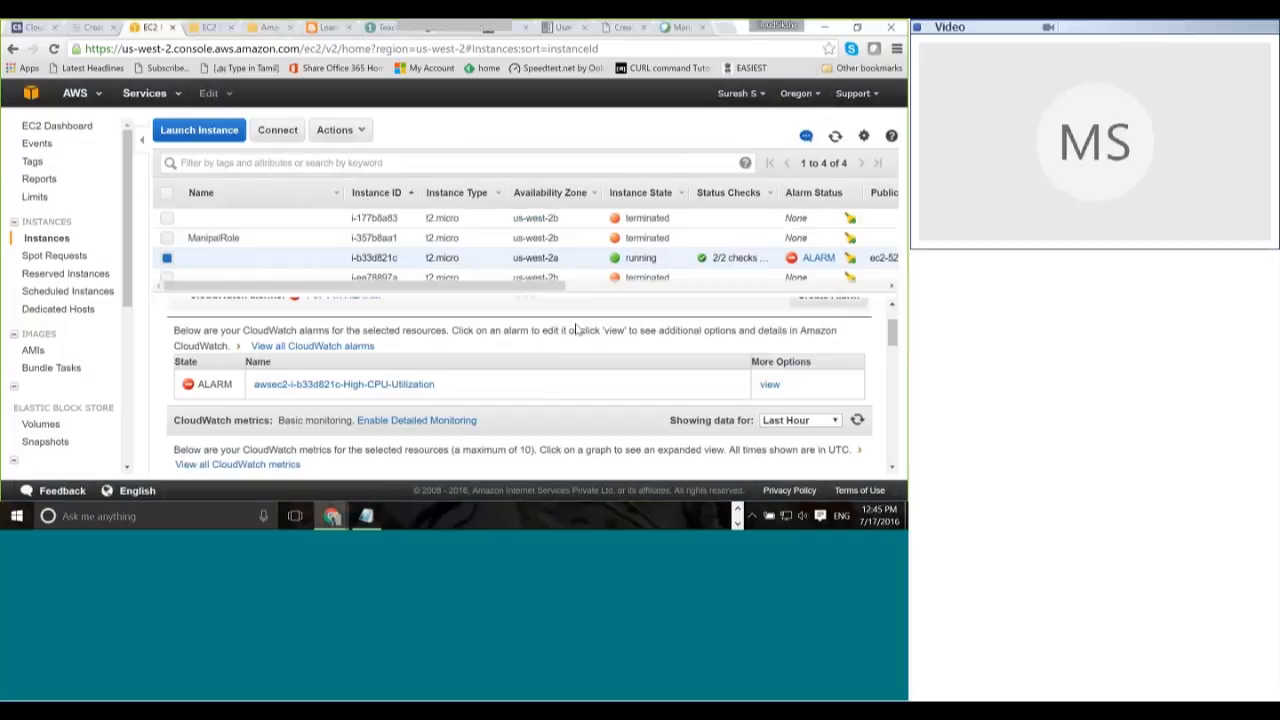
scroll(348, 290, down, 1)
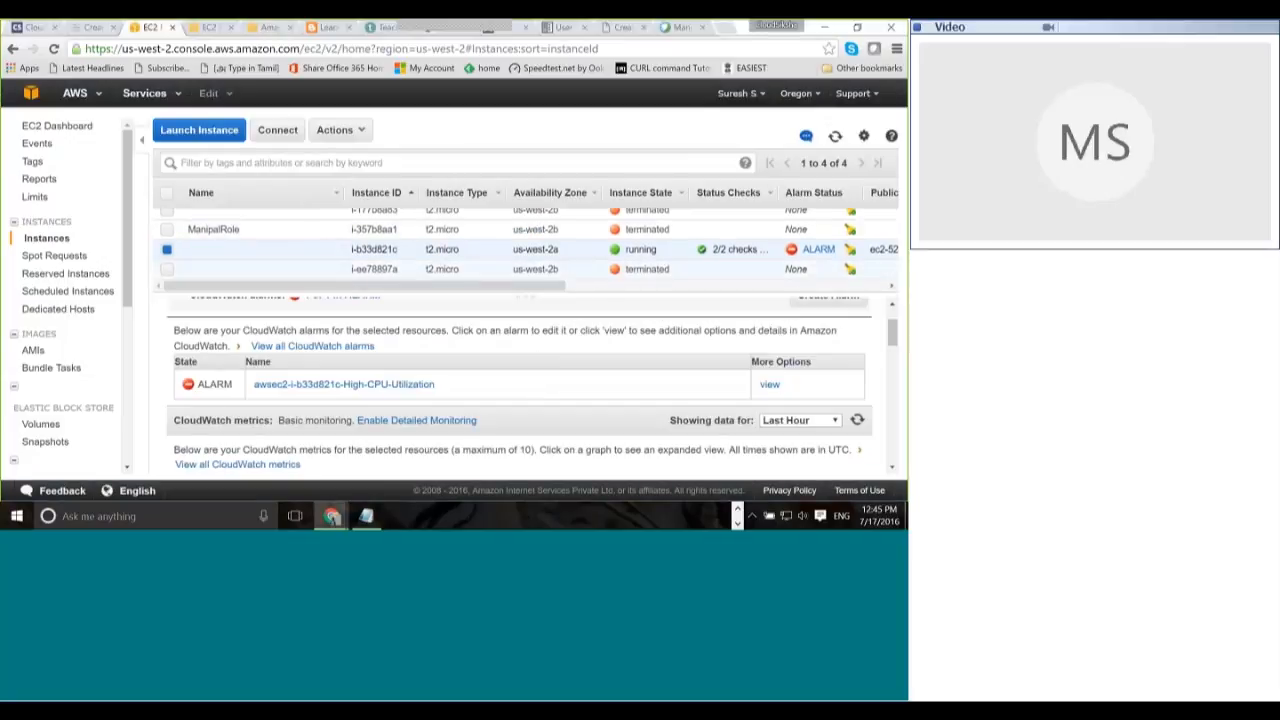
scroll(428, 328, down, 5)
scroll(425, 328, up, 5)
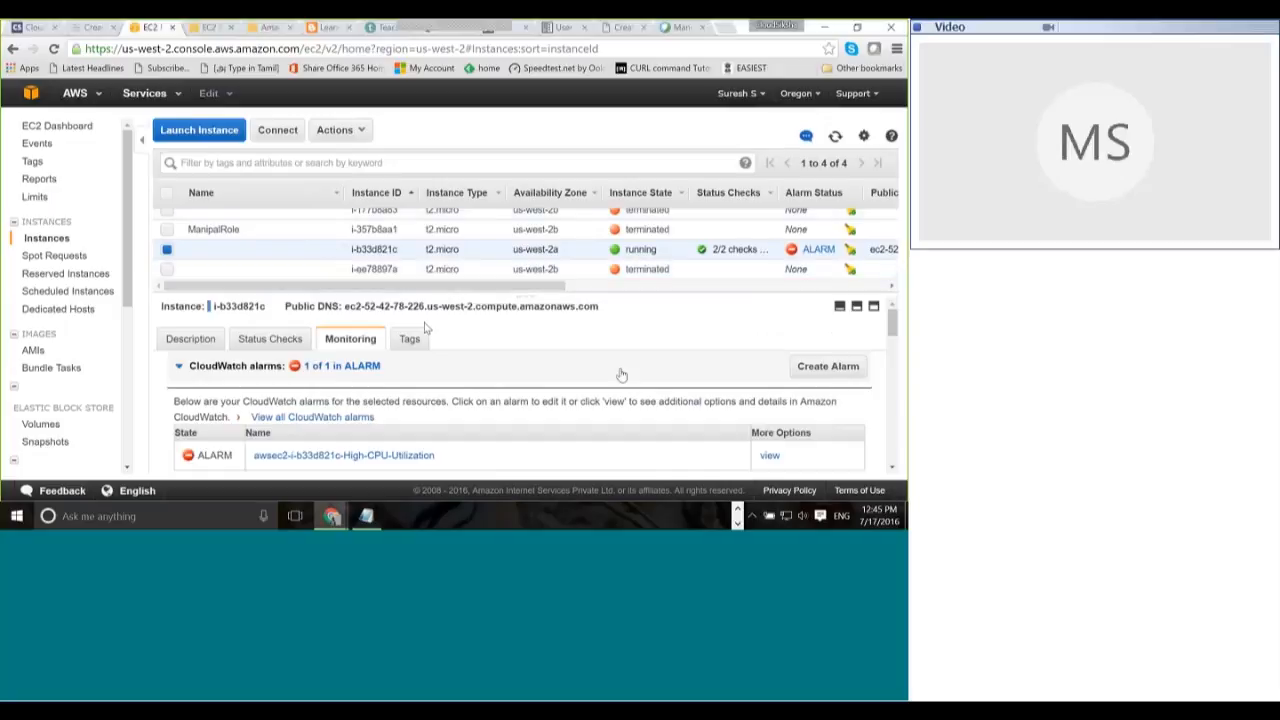
Step: Check the termination protection setting of instance i-b33d821c without changing it, and look over its alarms and metric graphs
click(336, 131)
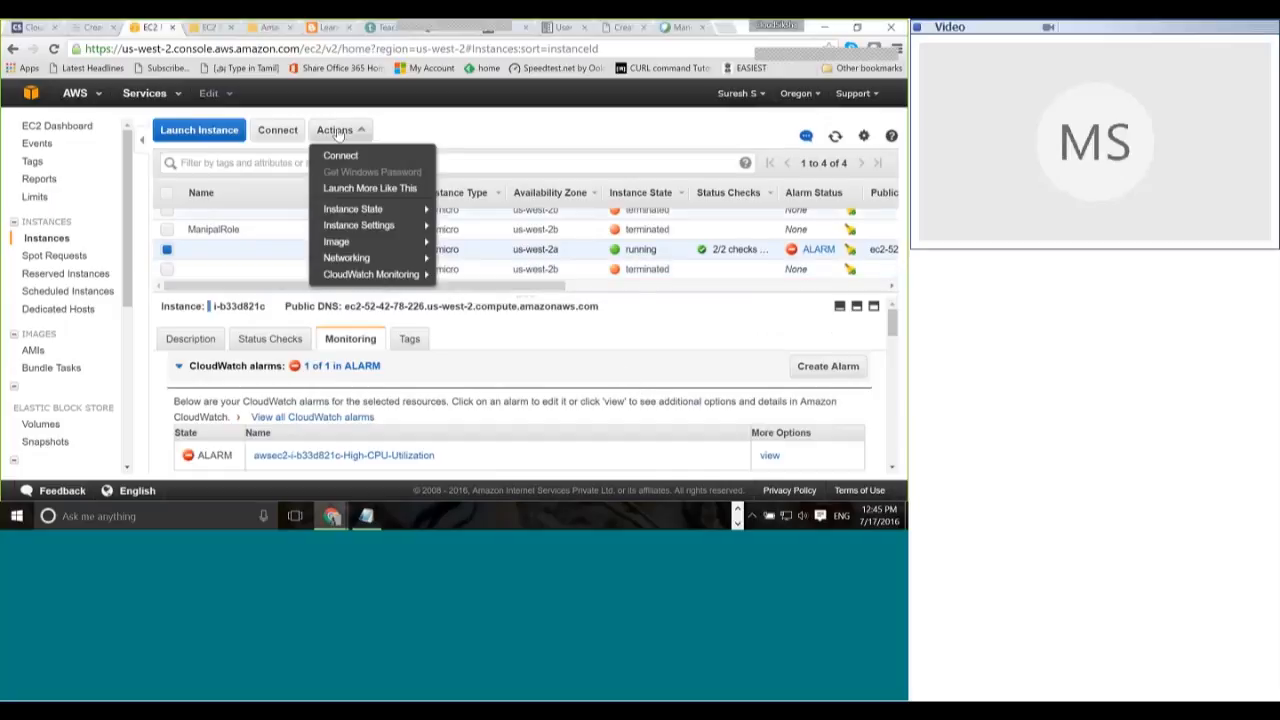
mouse_move(385, 227)
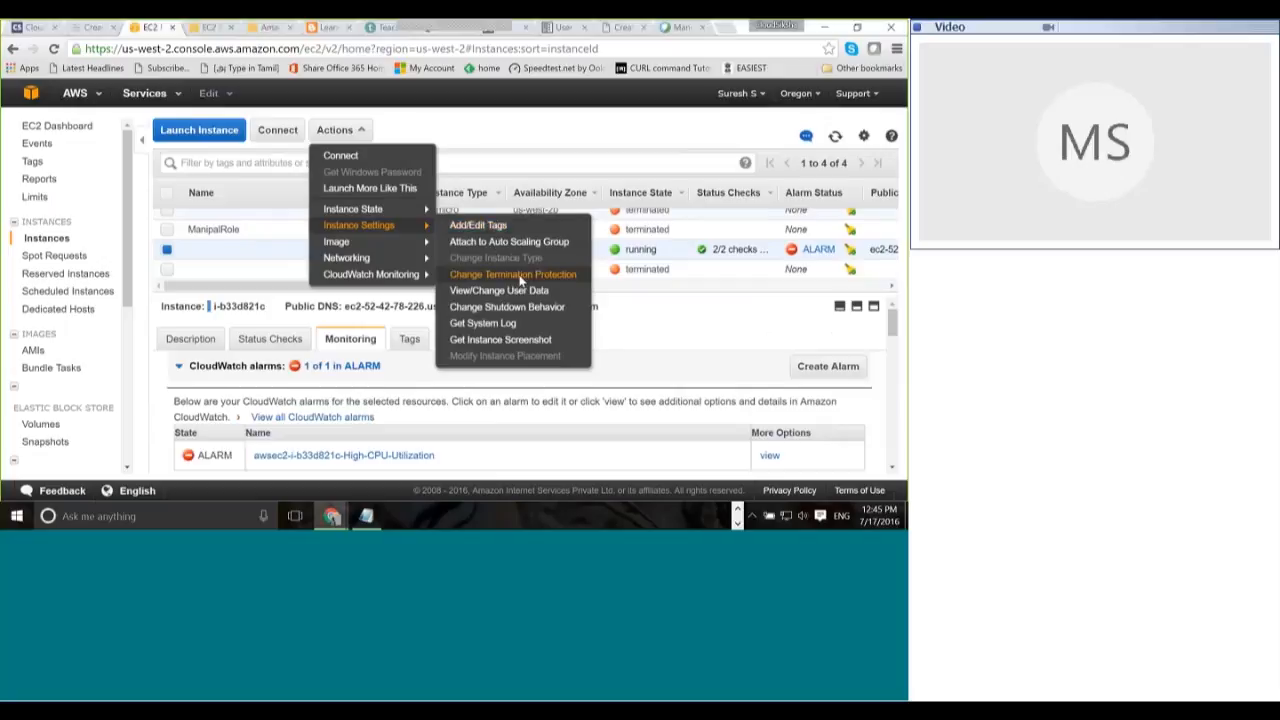
click(518, 275)
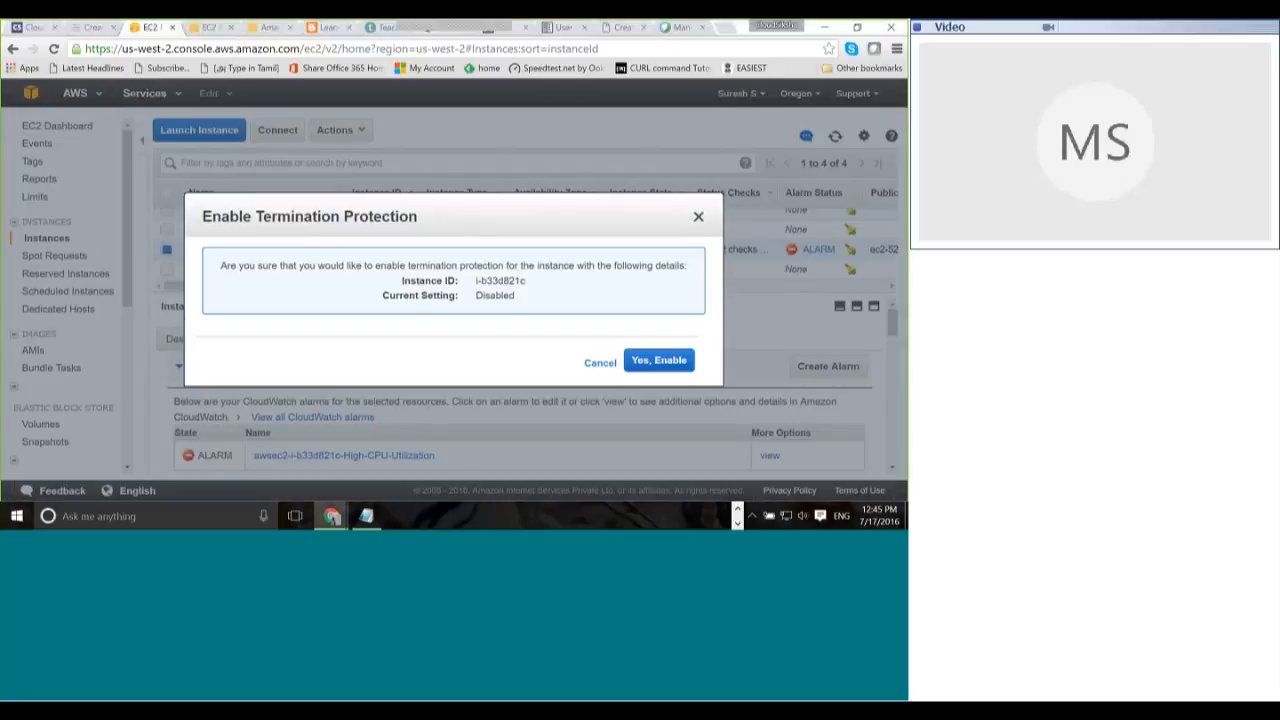
click(600, 363)
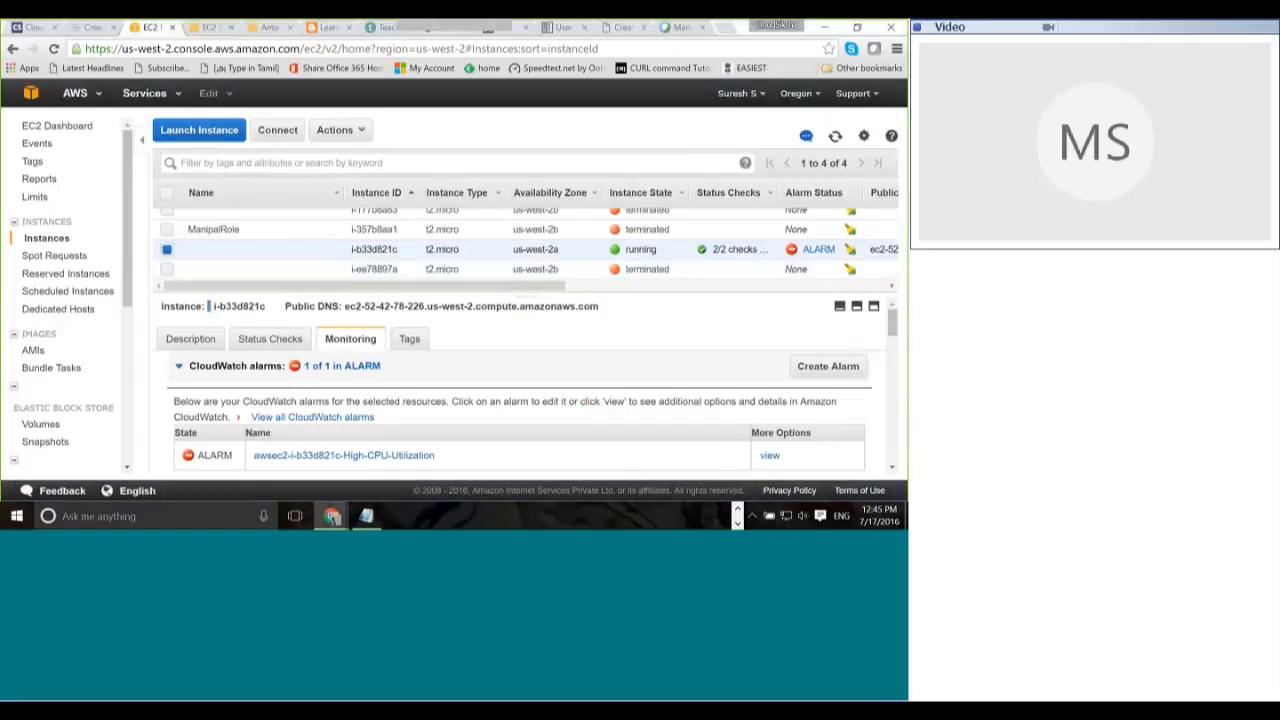
scroll(543, 354, down, 5)
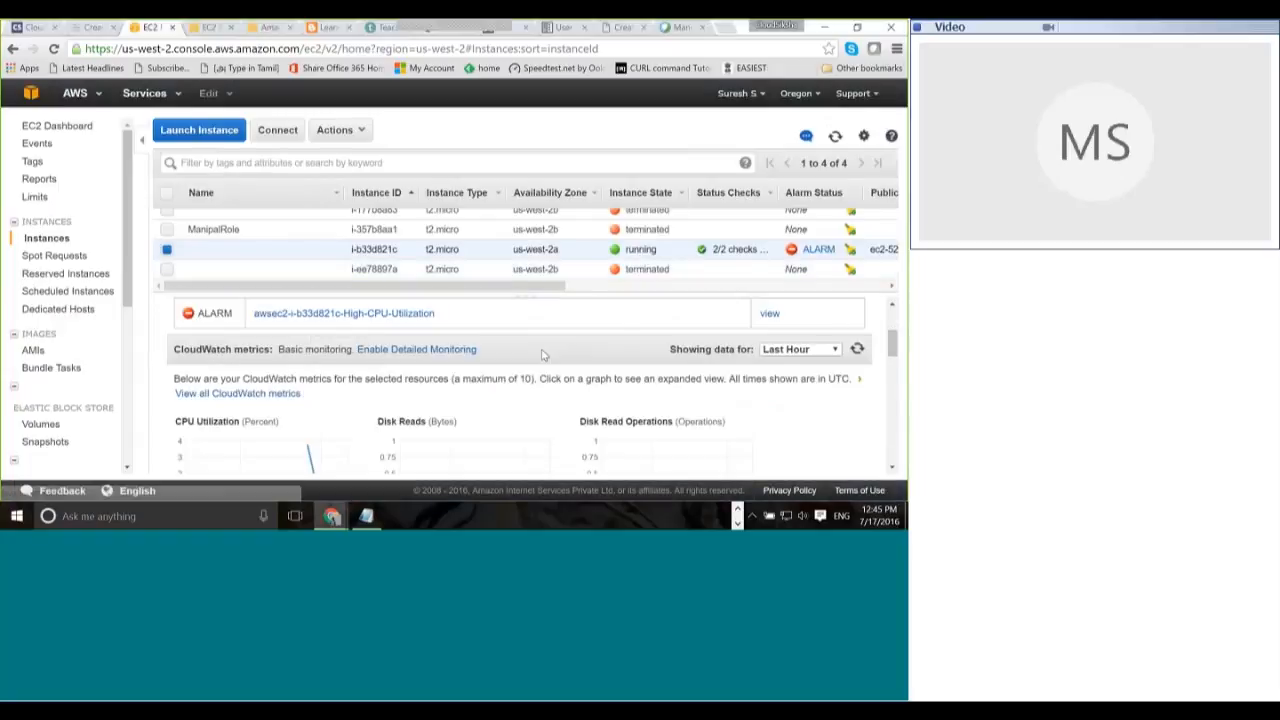
scroll(543, 354, up, 5)
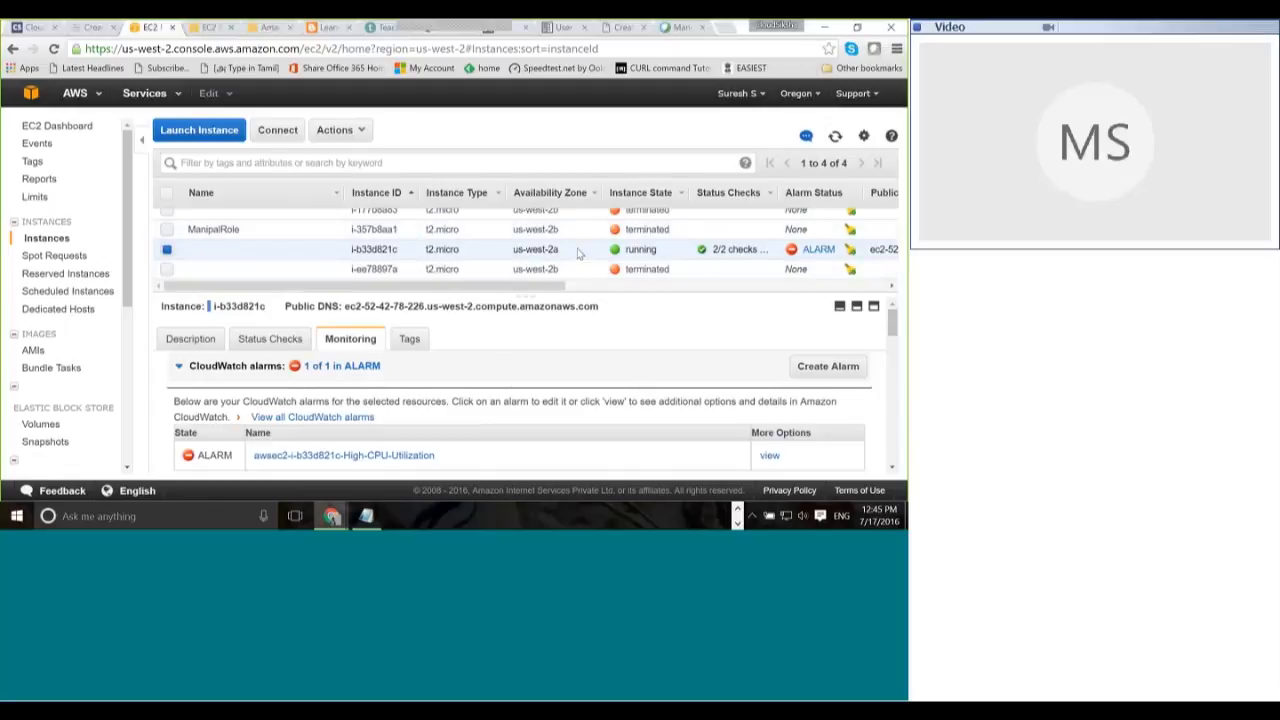
scroll(584, 322, down, 5)
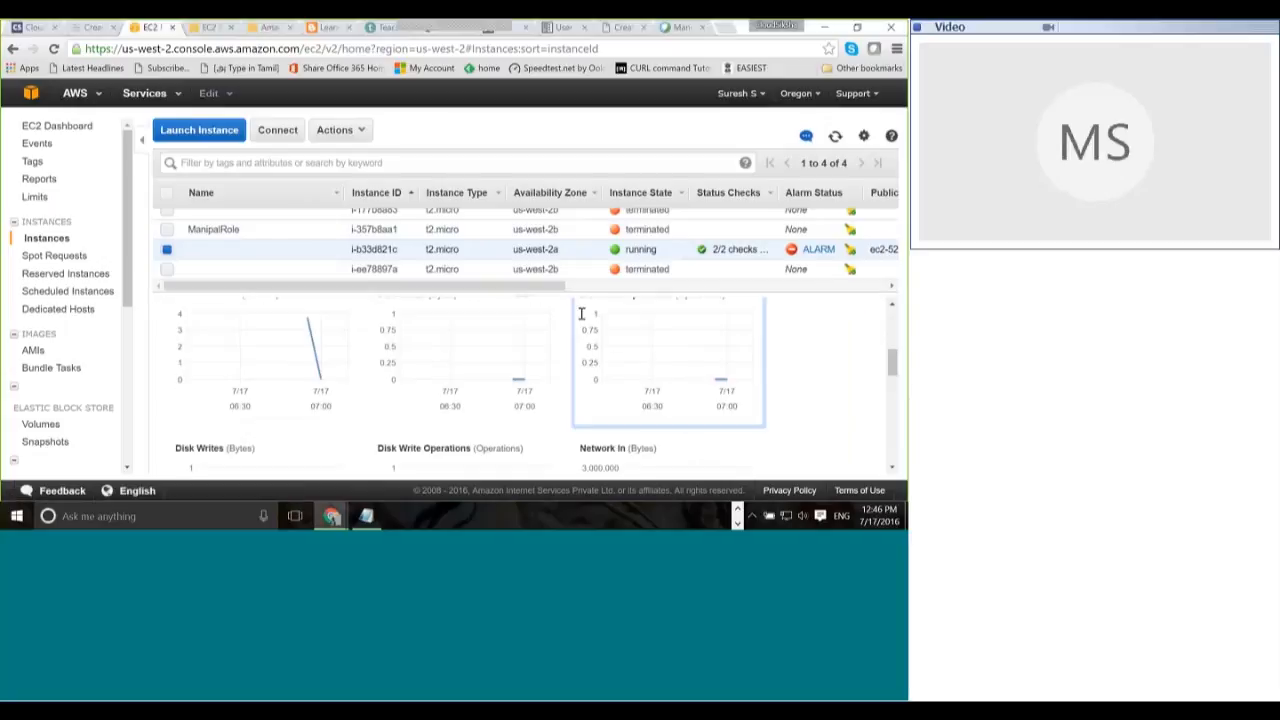
scroll(780, 380, up, 5)
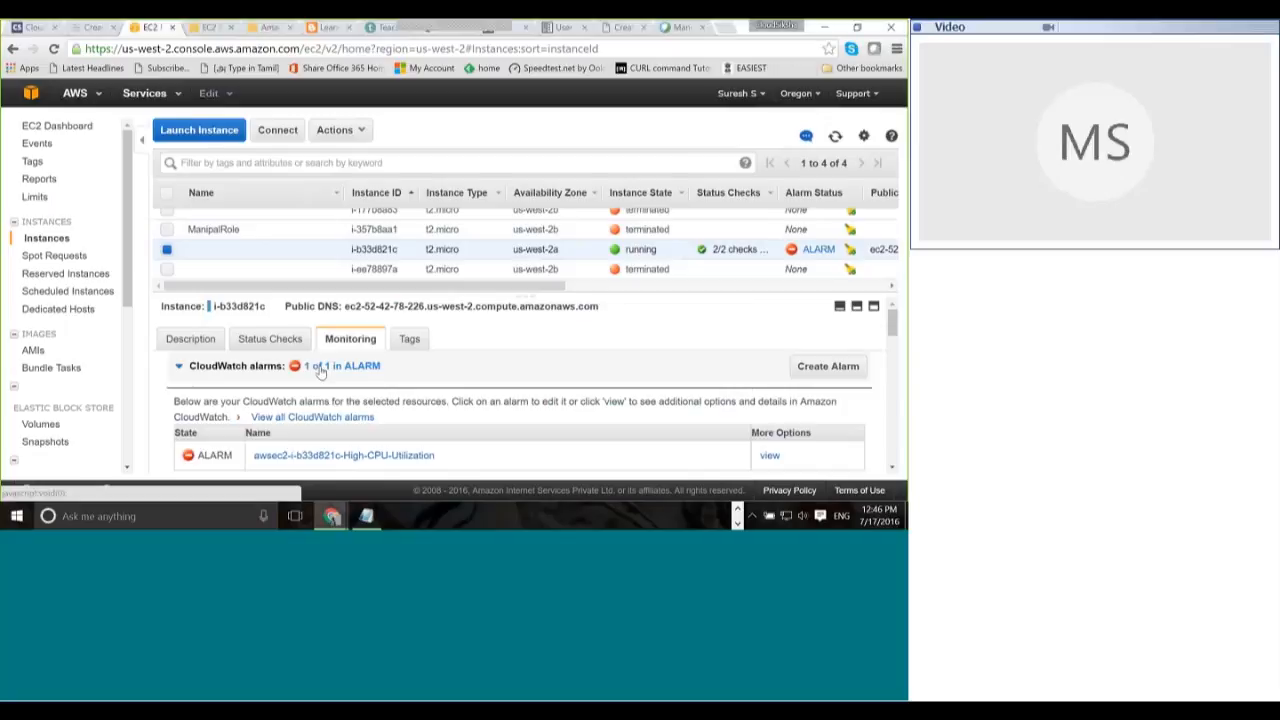
Step: Go to the CloudWatch overview from the AWS console home and read the notice in the Alarm Summary
click(40, 104)
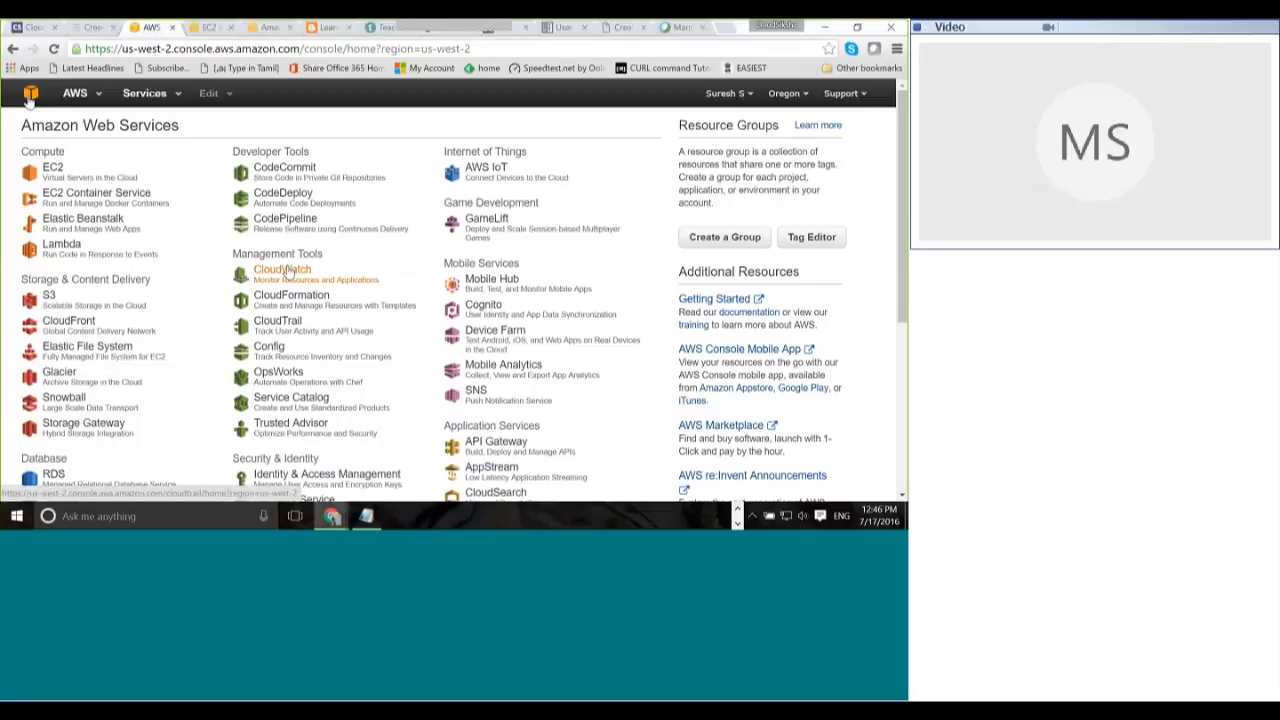
click(288, 271)
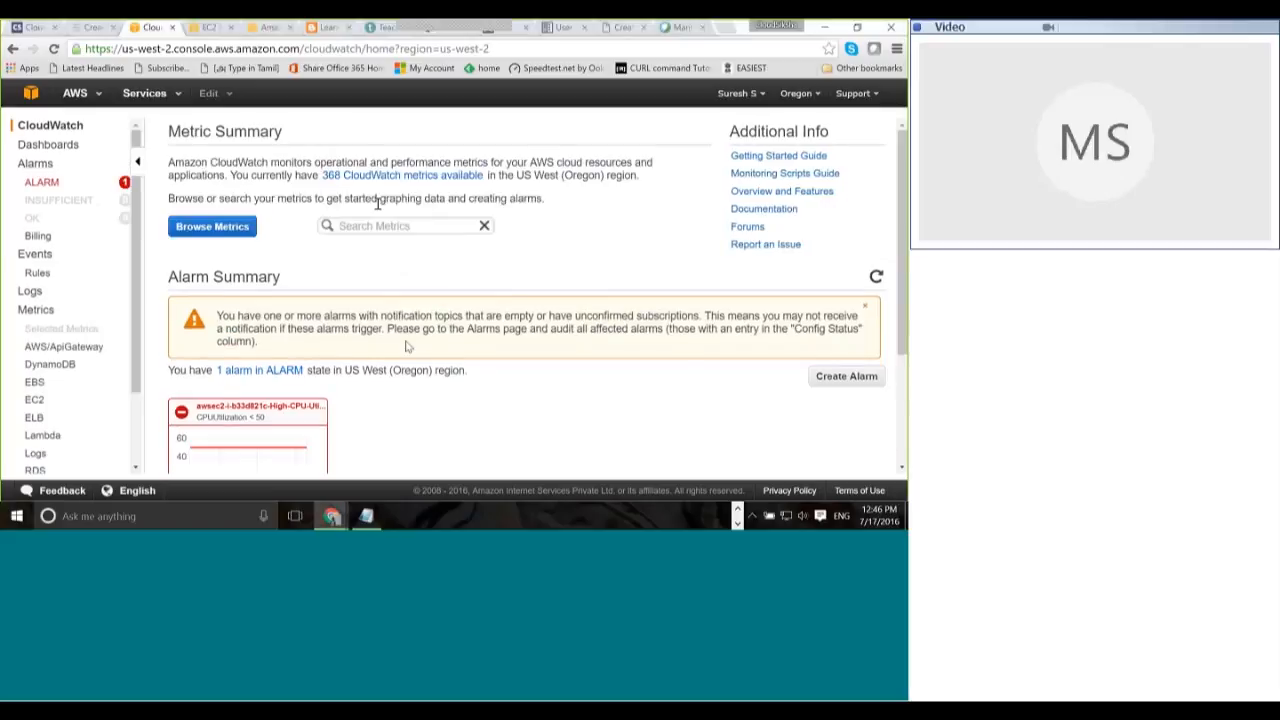
scroll(318, 352, down, 2)
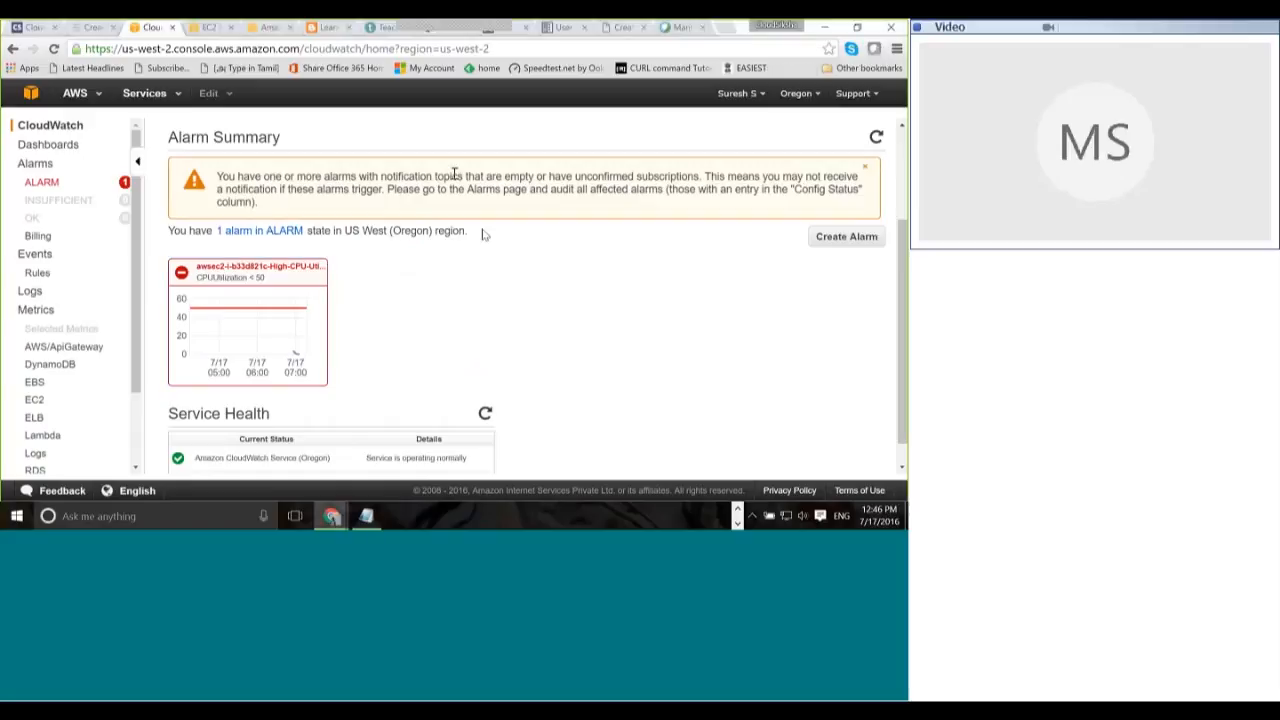
triple_click(524, 190)
click(540, 285)
scroll(604, 335, up, 1)
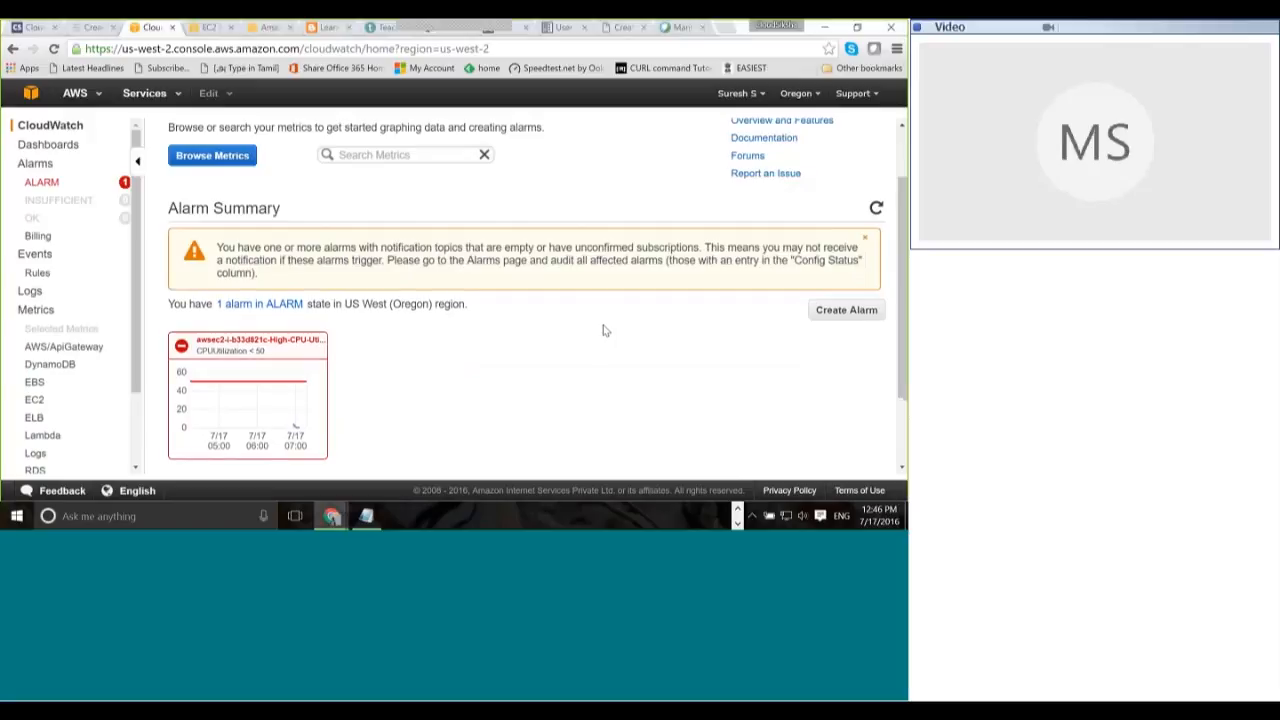
scroll(604, 335, up, 1)
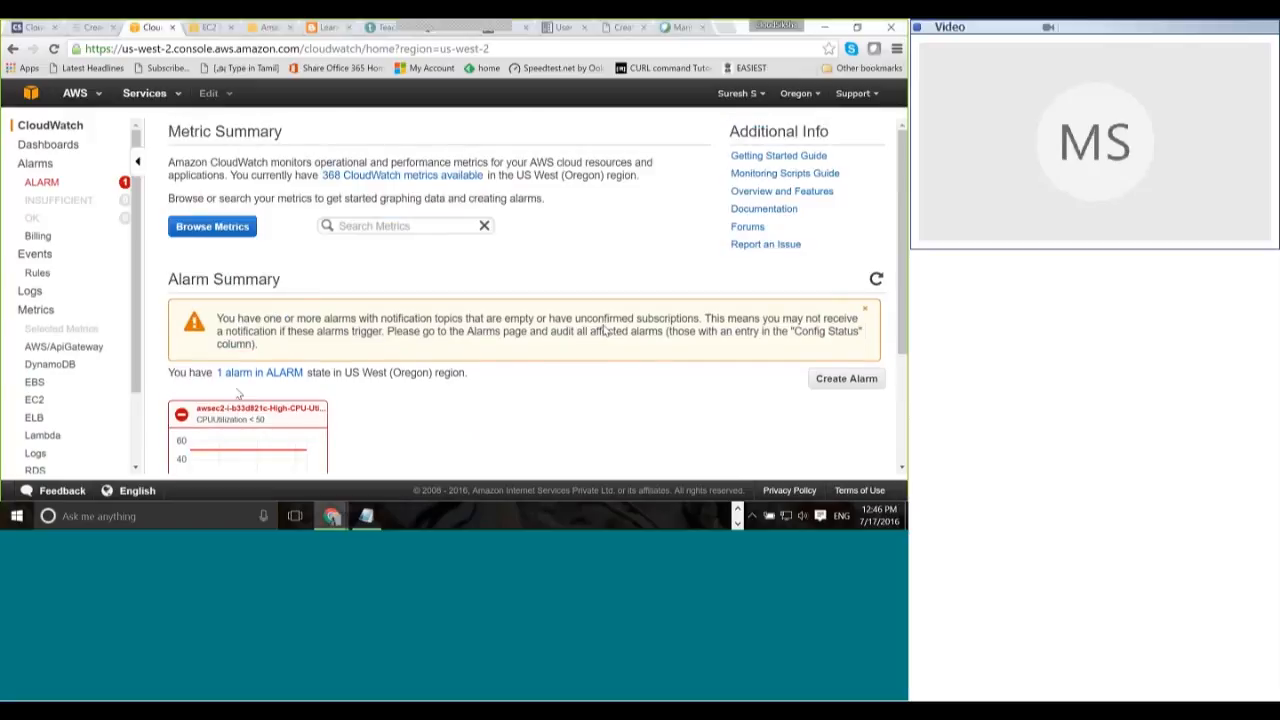
Step: List the alarms in ALARM state, select the High-CPU-Utilization alarm and review its details and configured actions
click(243, 376)
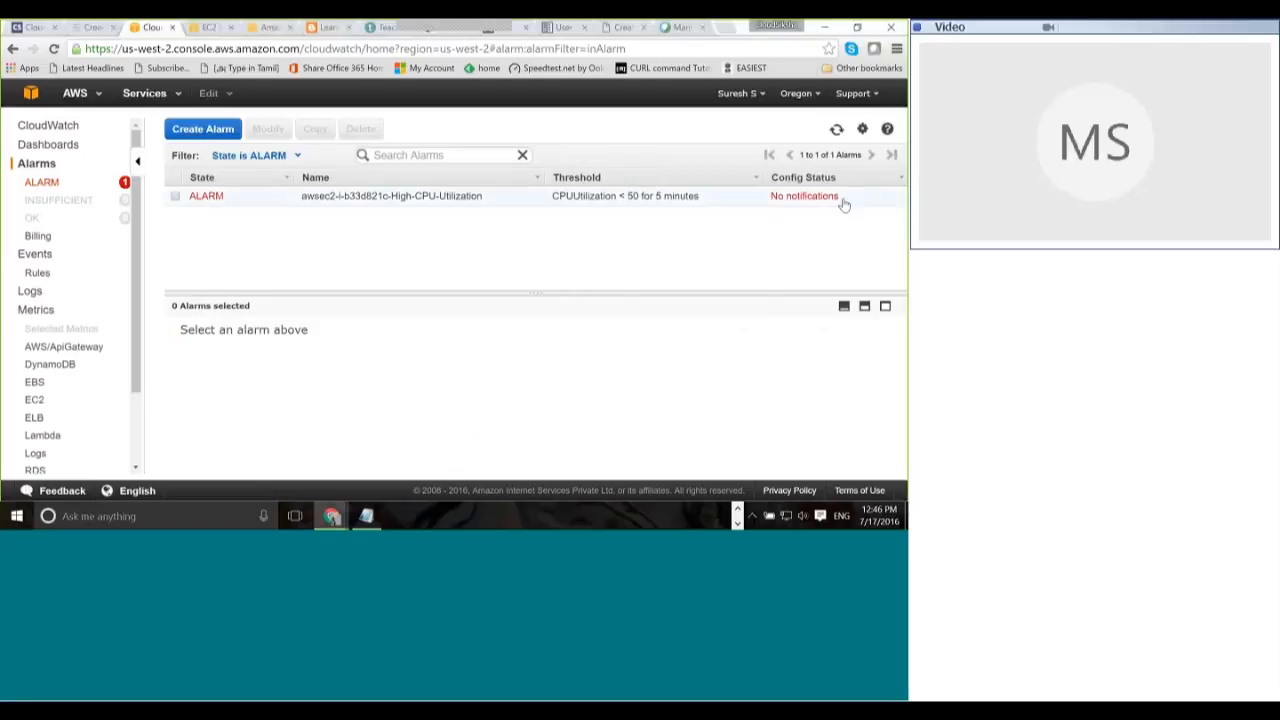
click(185, 198)
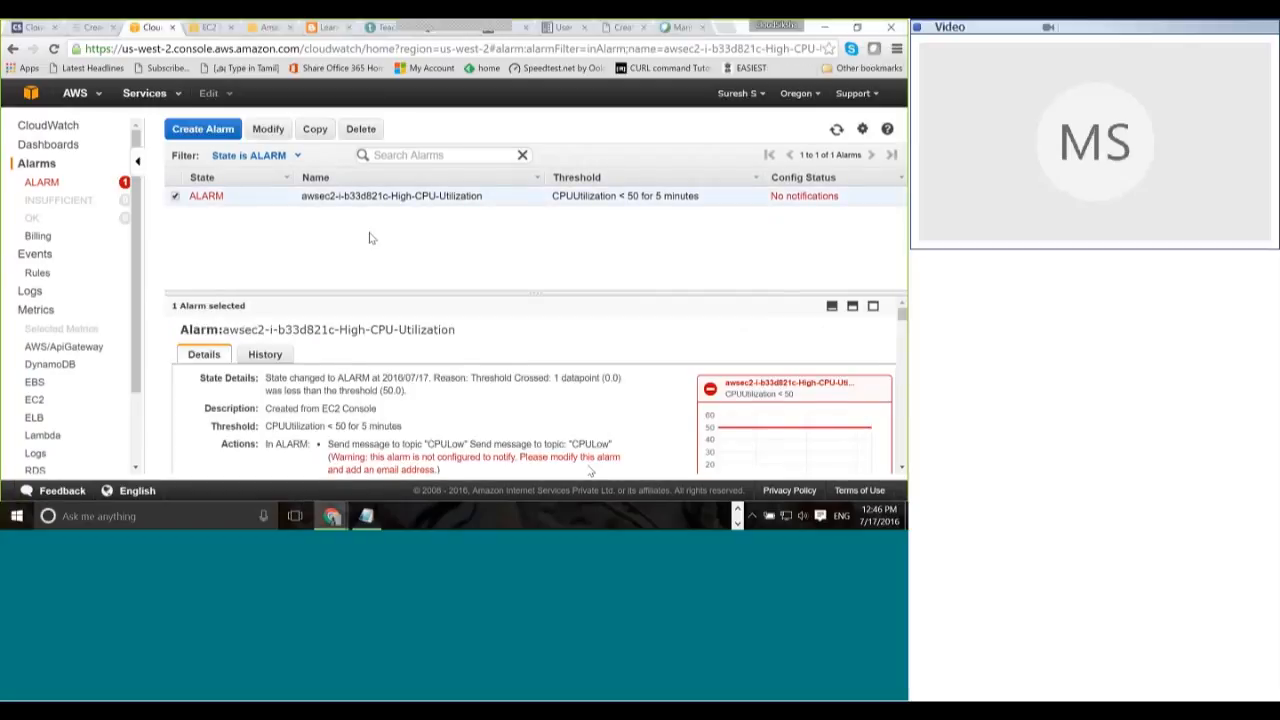
scroll(383, 410, down, 2)
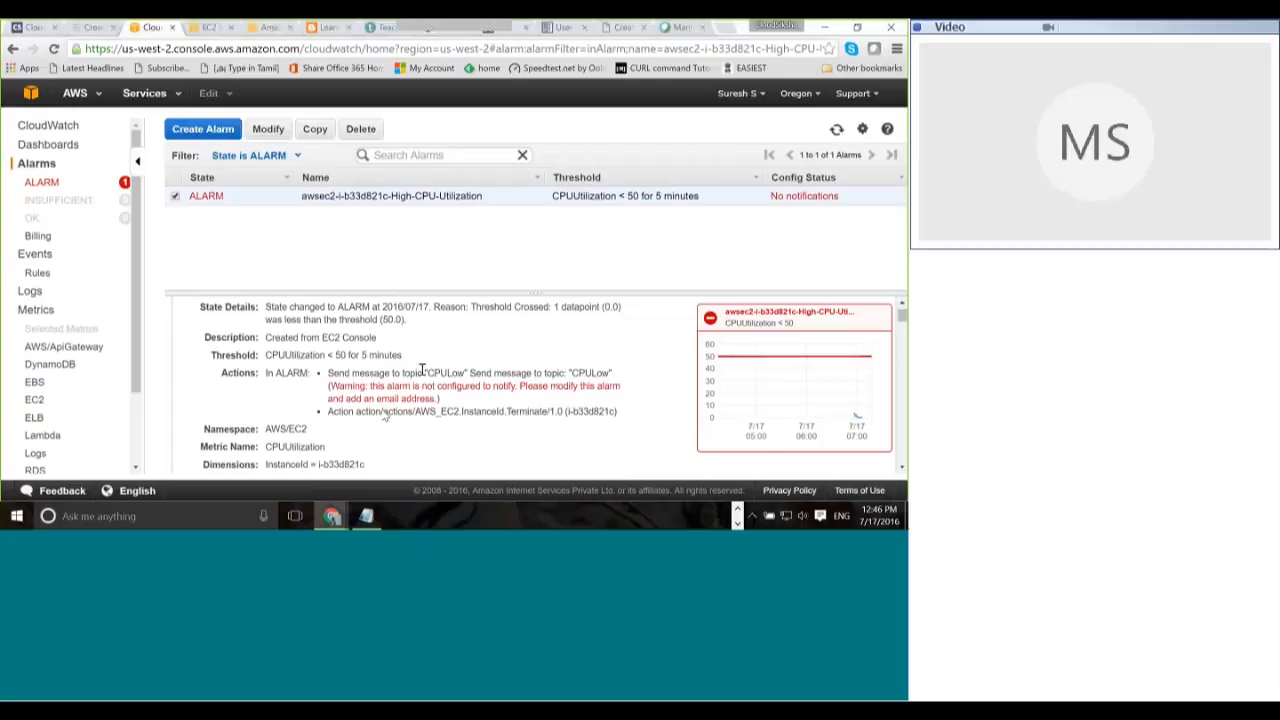
scroll(539, 357, down, 2)
scroll(539, 357, up, 2)
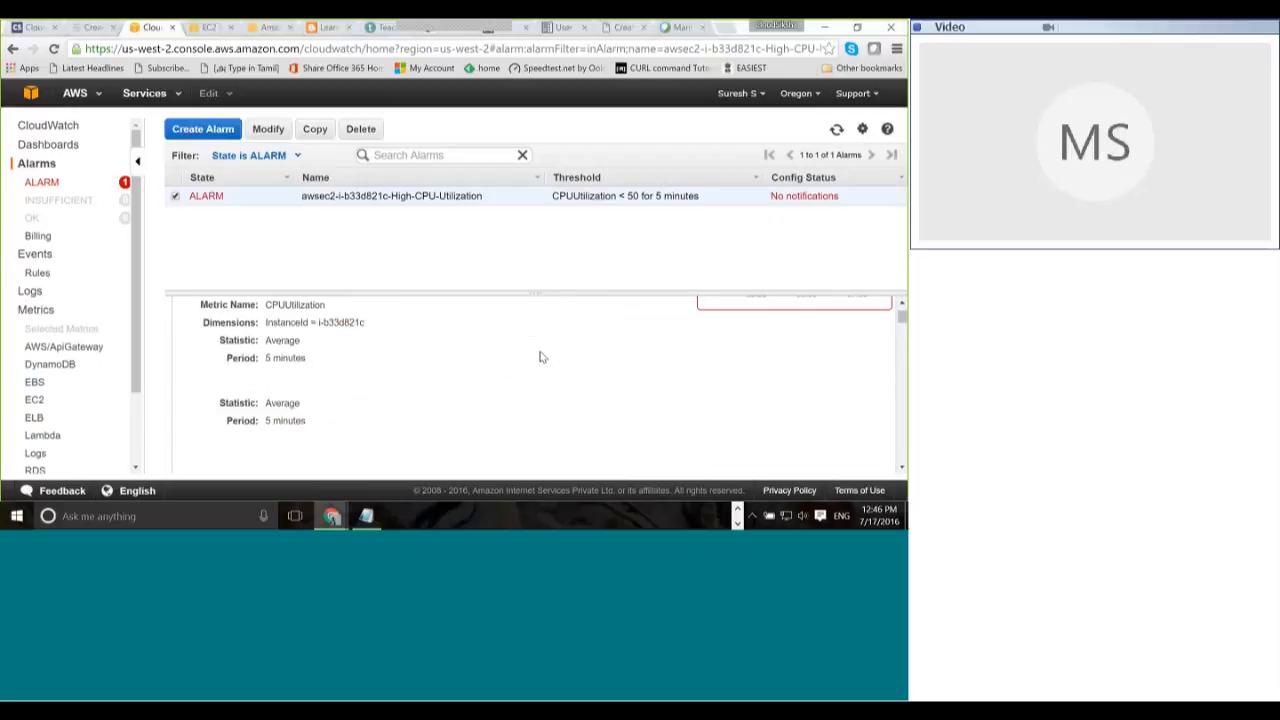
scroll(539, 357, up, 1)
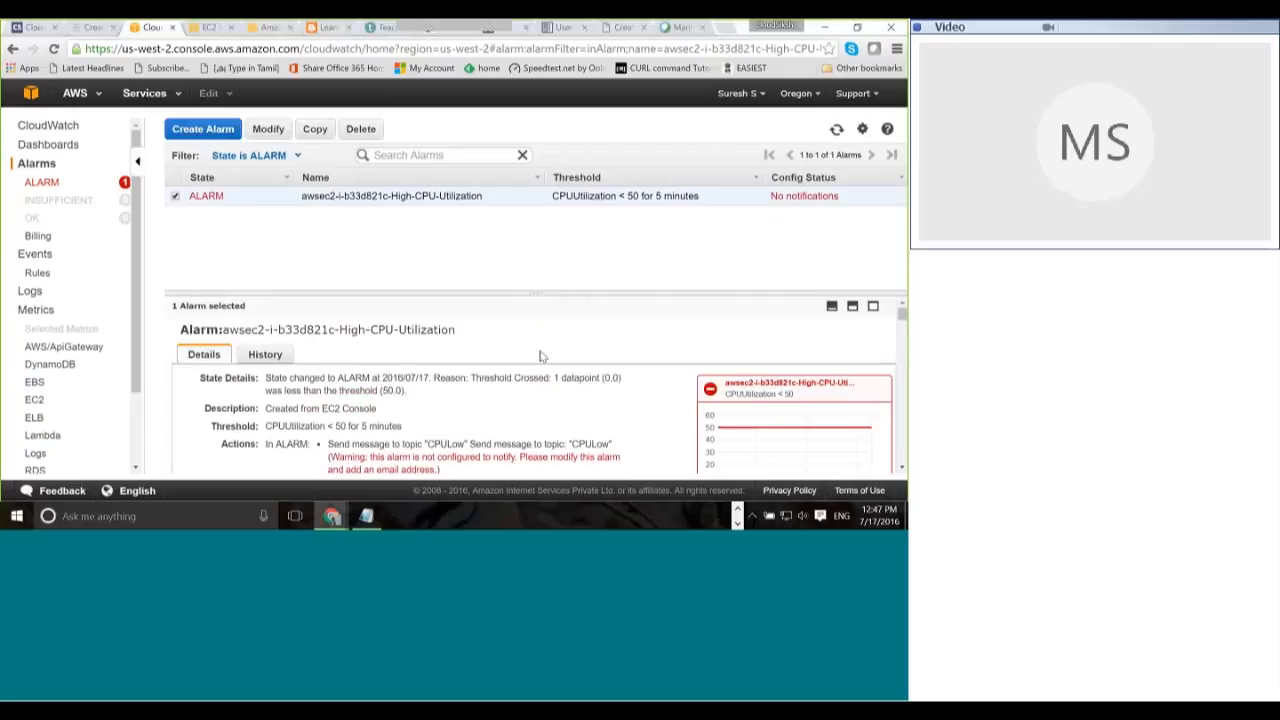
Step: Examine the selected alarm's history entries for executed actions, state updates and configuration updates
click(265, 354)
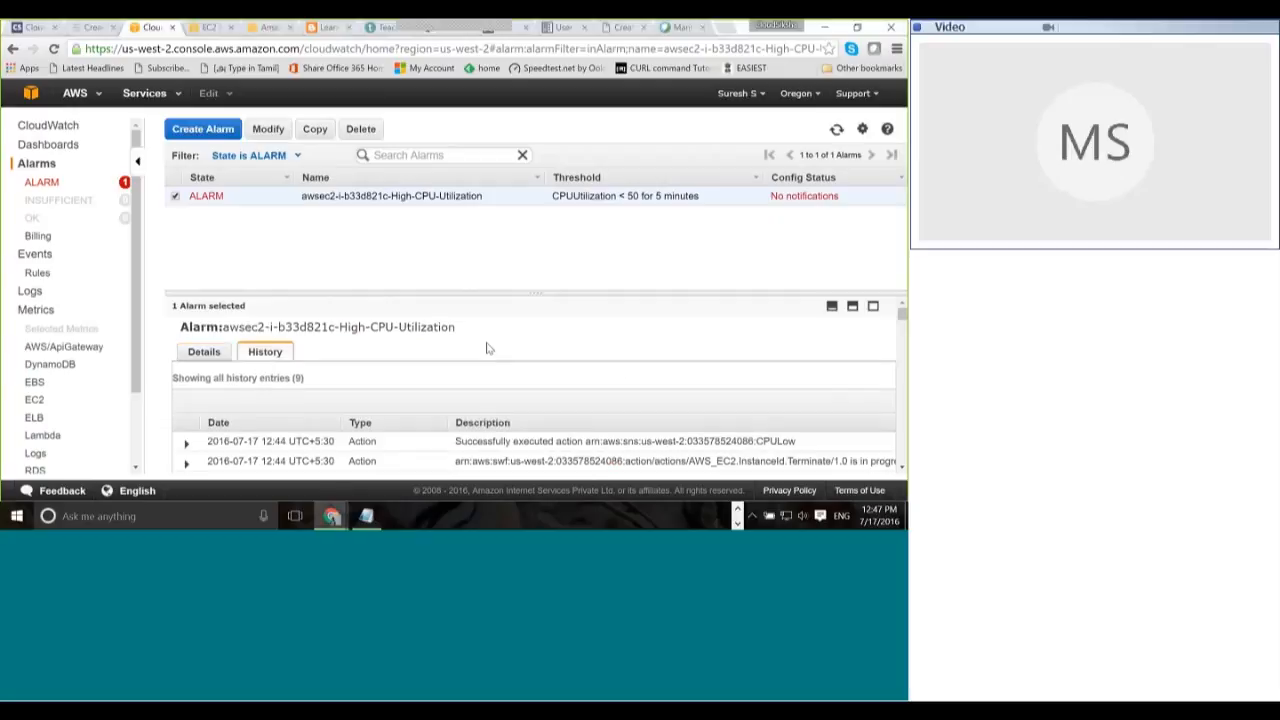
scroll(487, 347, down, 2)
scroll(469, 409, up, 1)
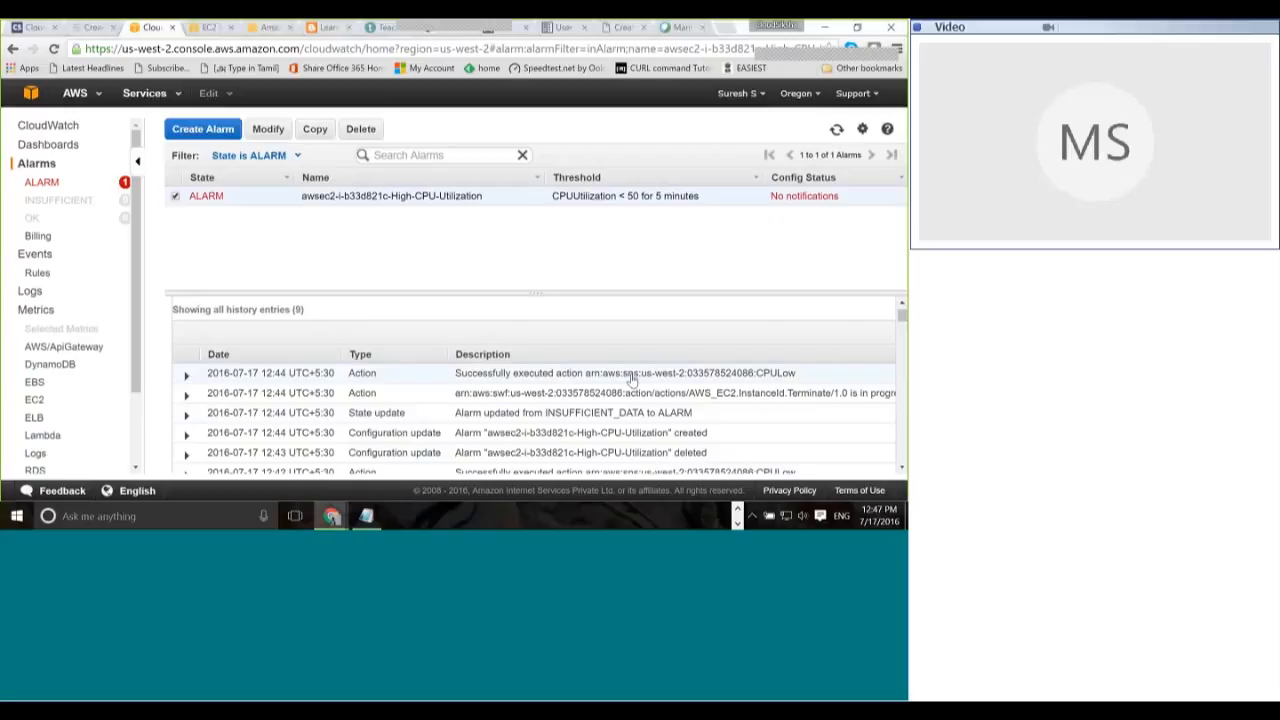
scroll(551, 378, down, 1)
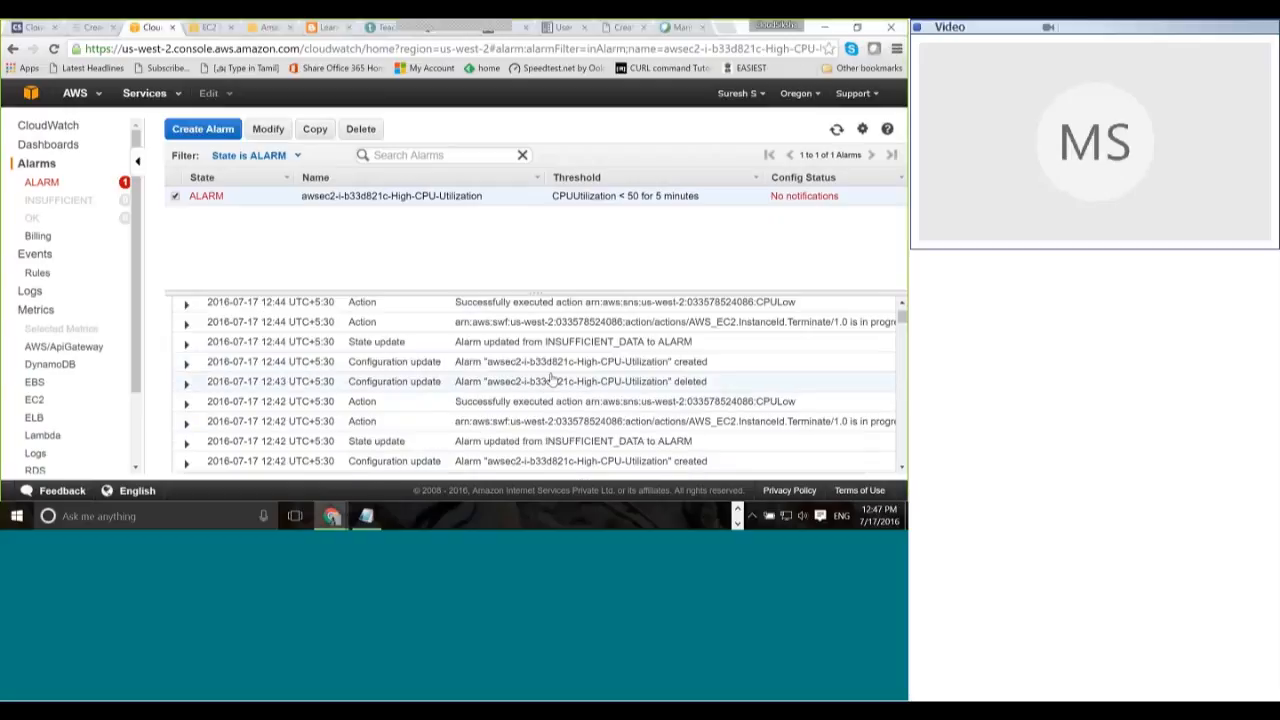
scroll(551, 378, down, 2)
scroll(553, 379, up, 1)
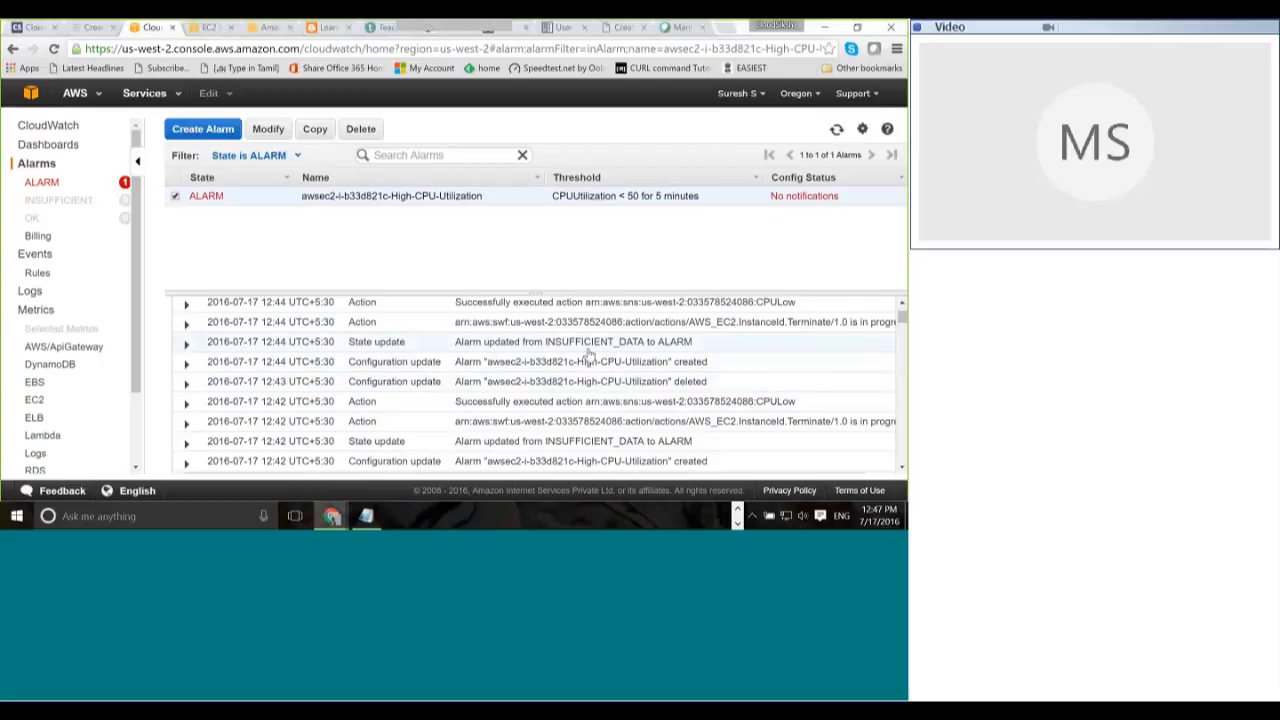
scroll(590, 352, up, 3)
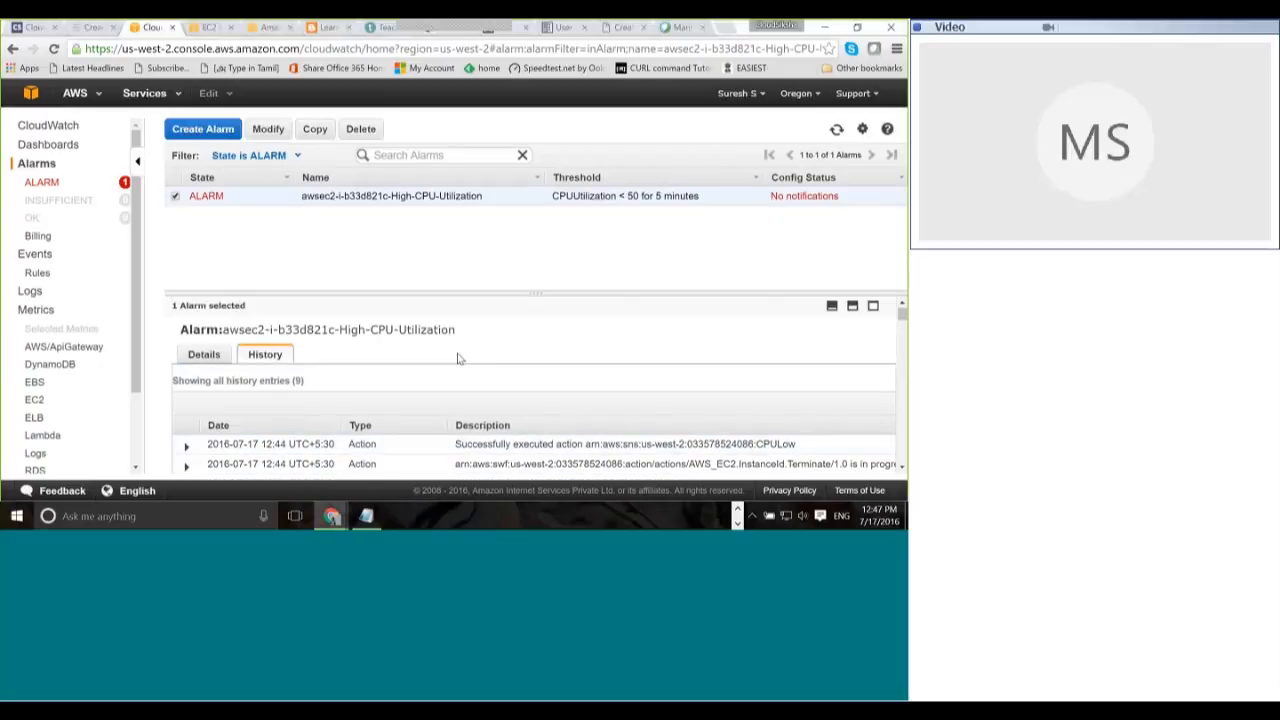
Step: Return to the alarm's details and delete the awsec2-i-b33d821c-High-CPU-Utilization alarm
click(203, 356)
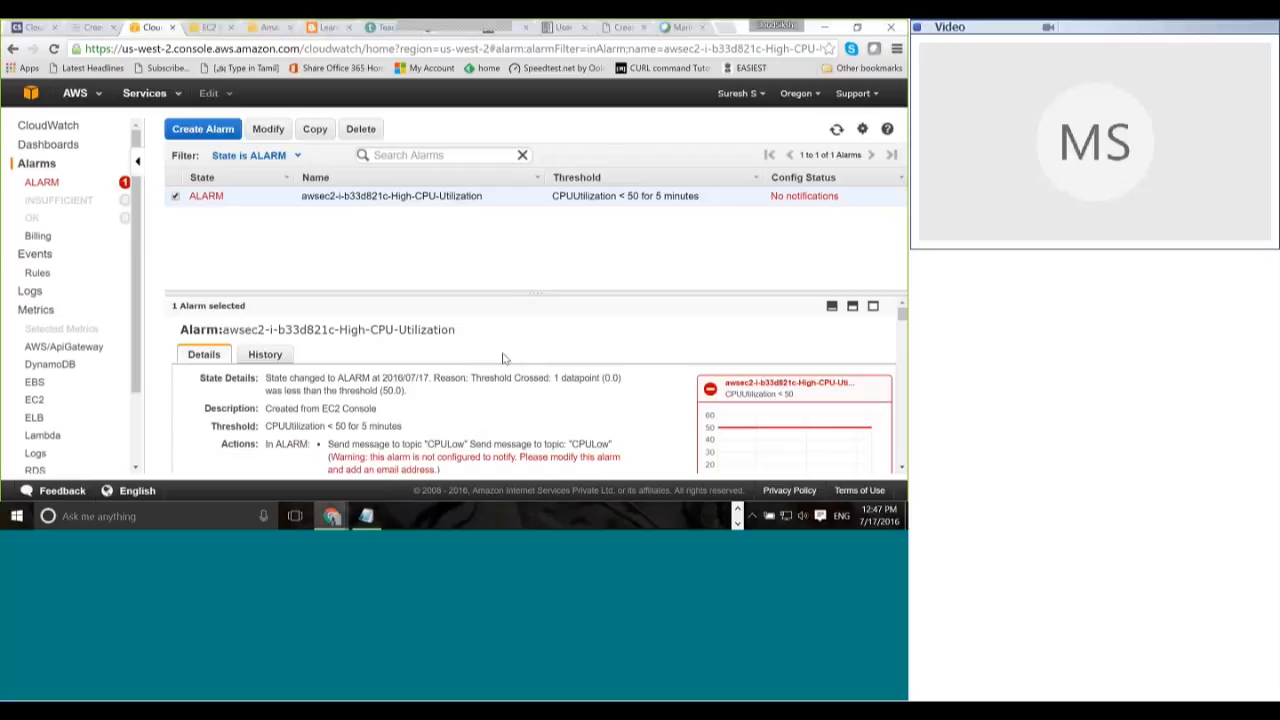
click(361, 129)
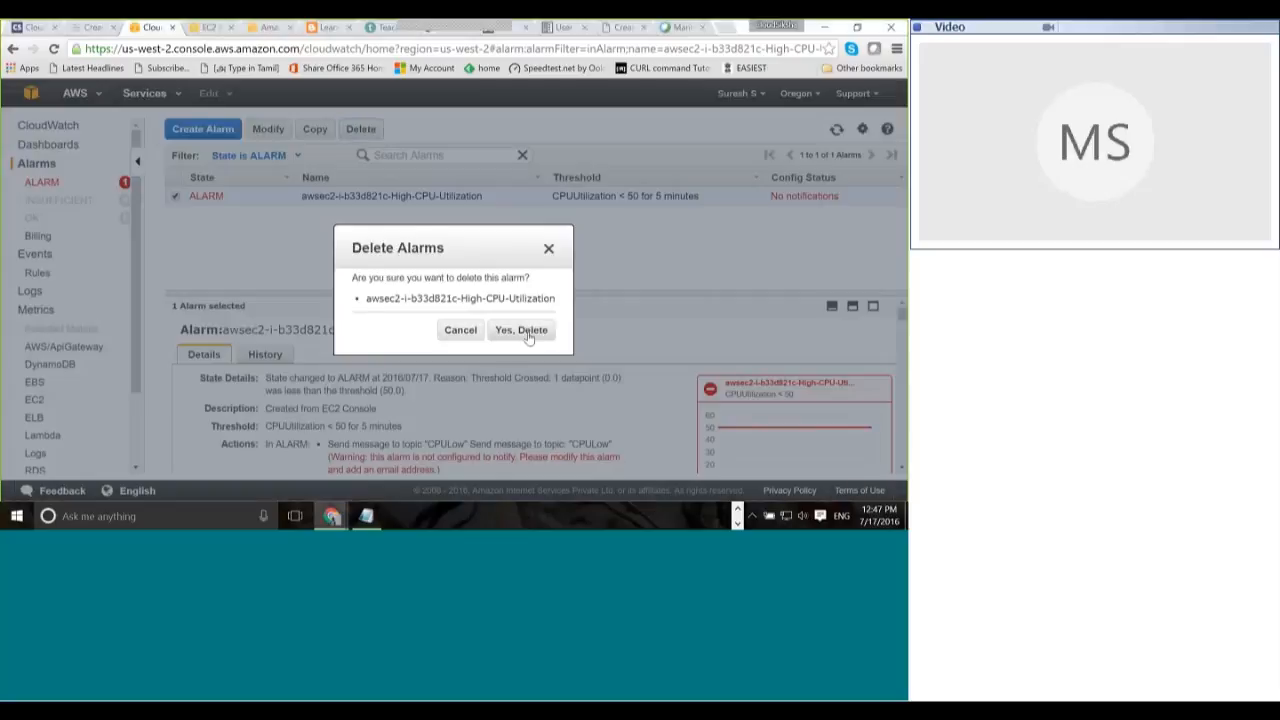
click(529, 337)
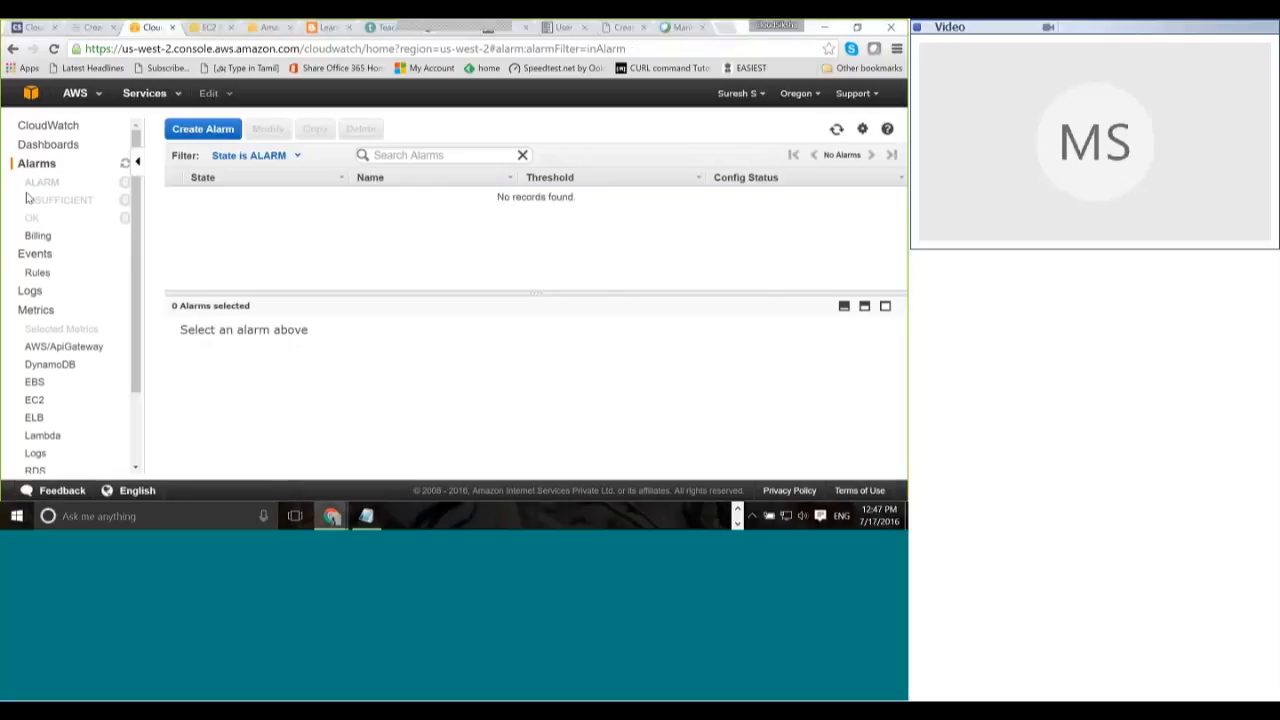
Step: Start a new CloudWatch Events rule with EC2 instance state change notification as the event source
click(40, 257)
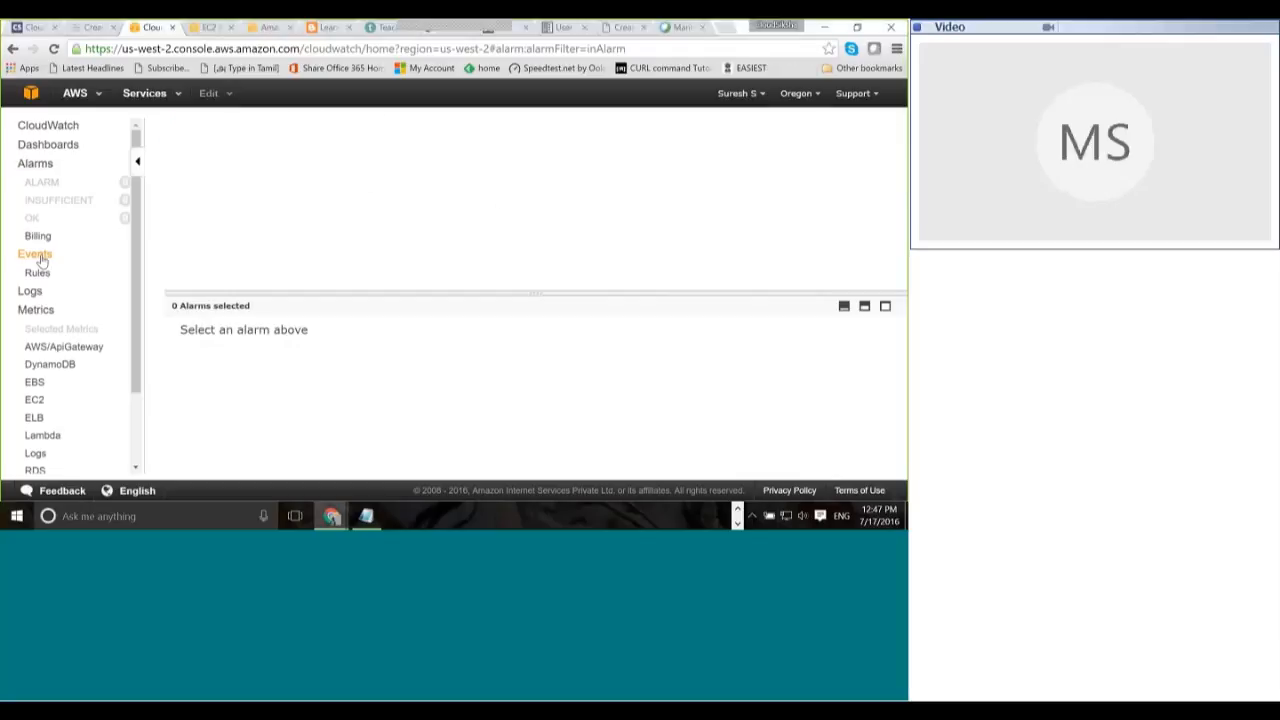
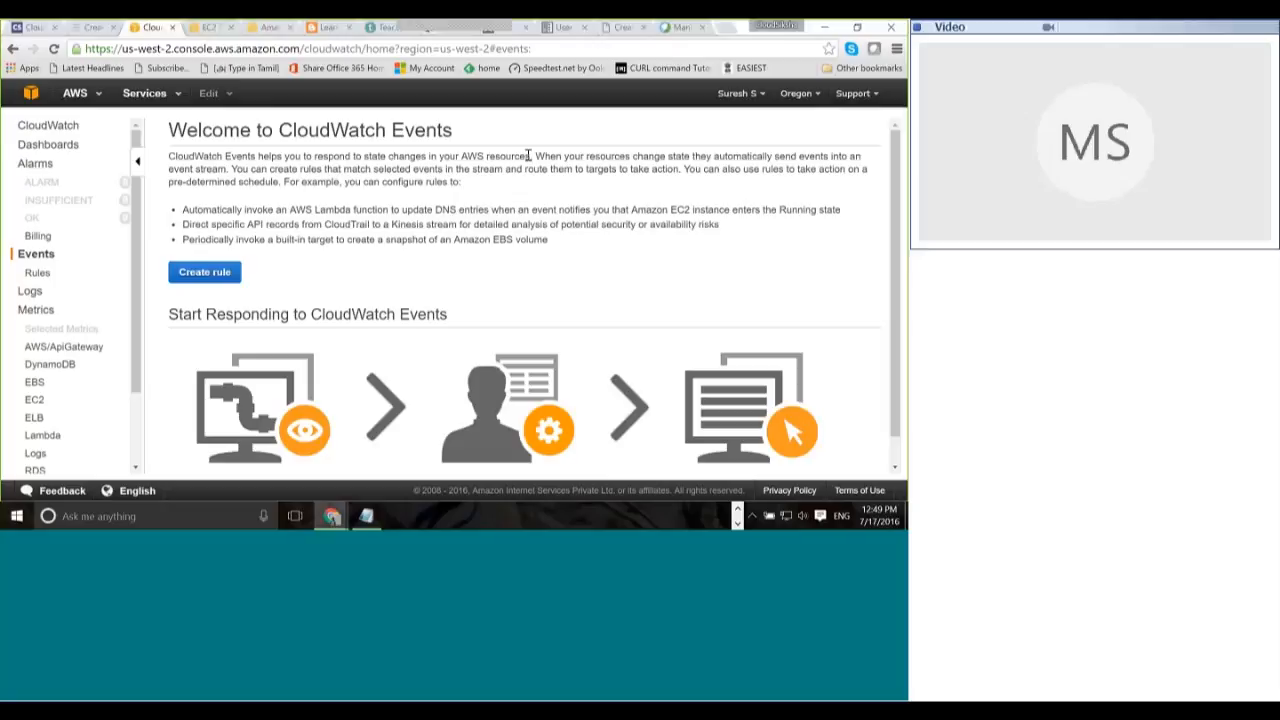
scroll(522, 142, down, 1)
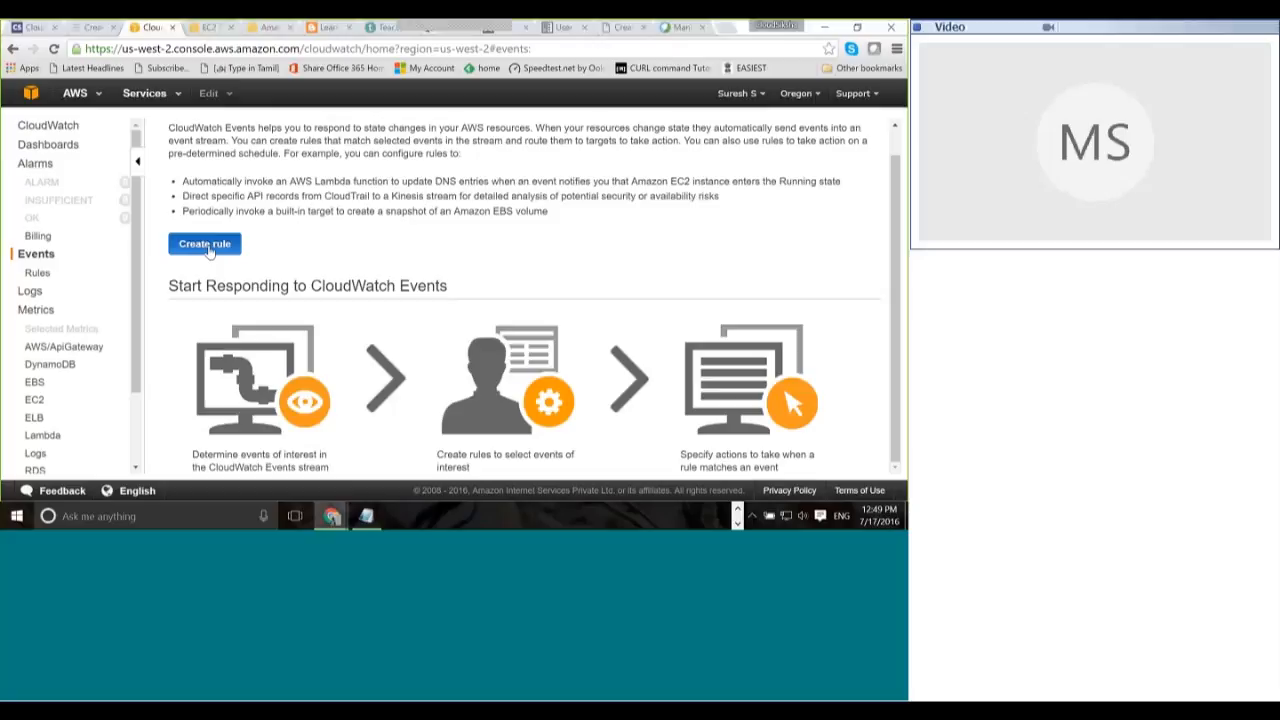
click(202, 244)
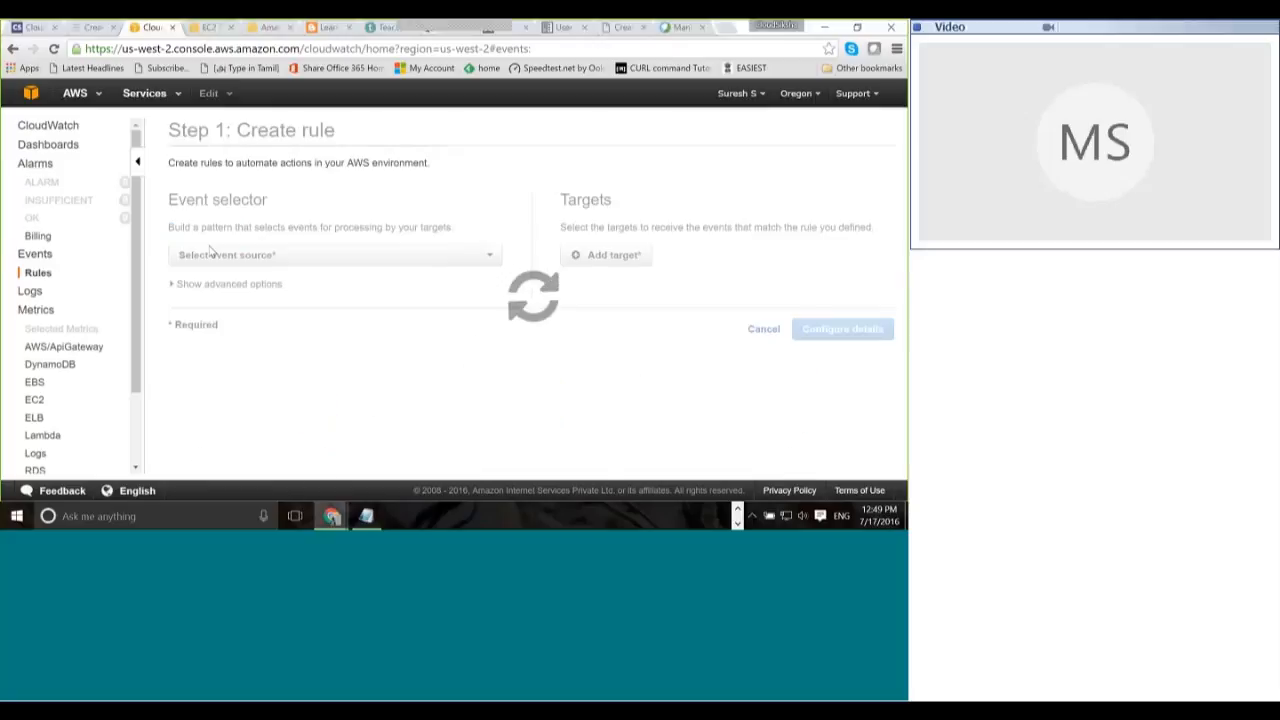
click(300, 256)
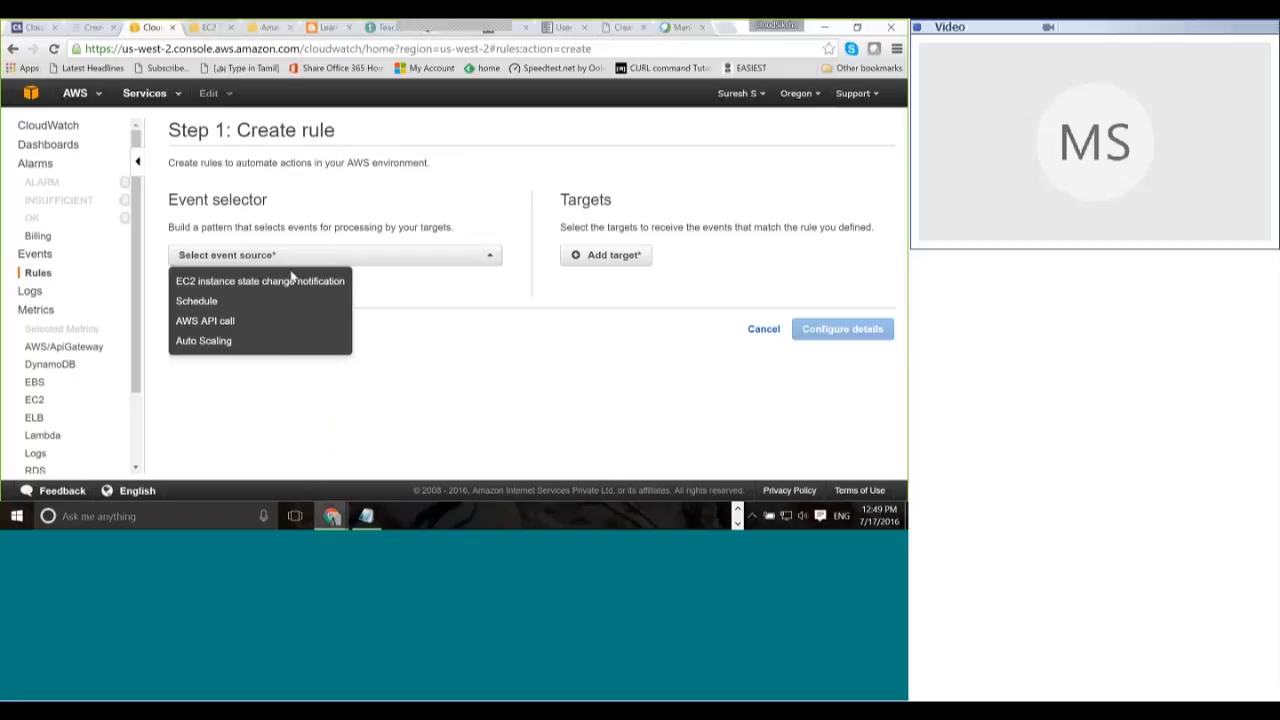
click(293, 286)
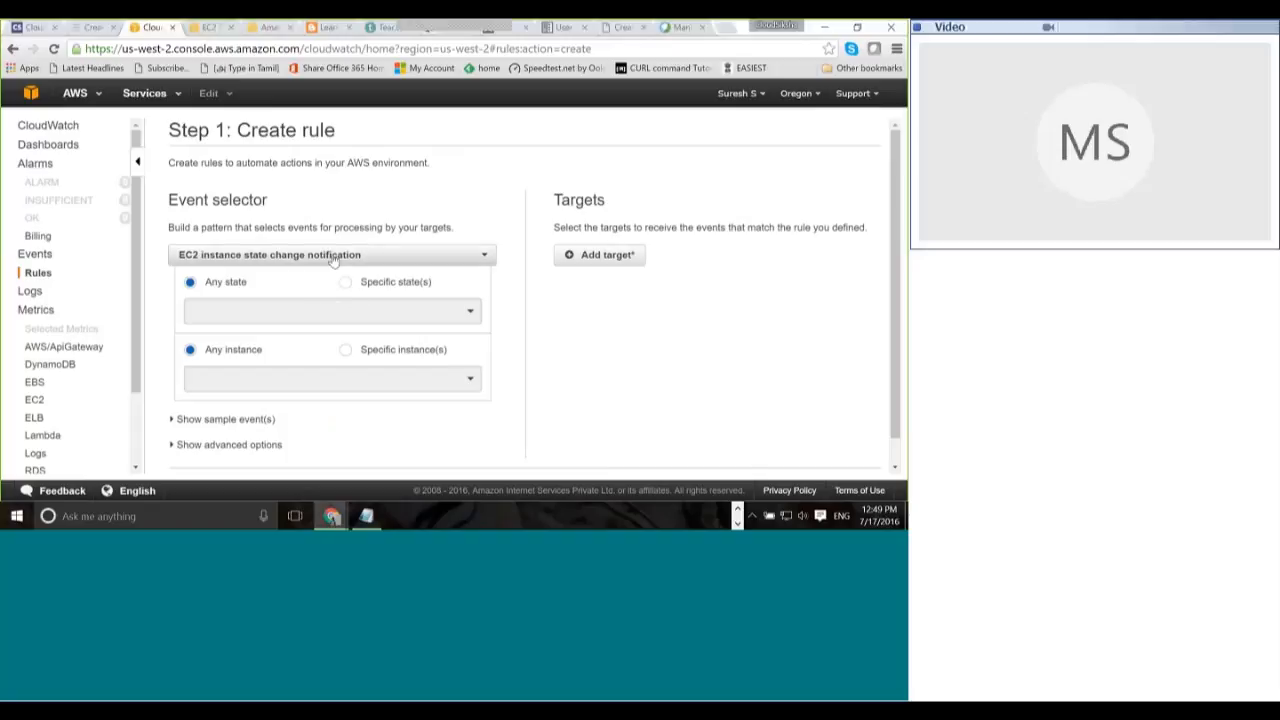
Step: Restrict the event pattern to the specific instance states Shutting down and Running
click(345, 282)
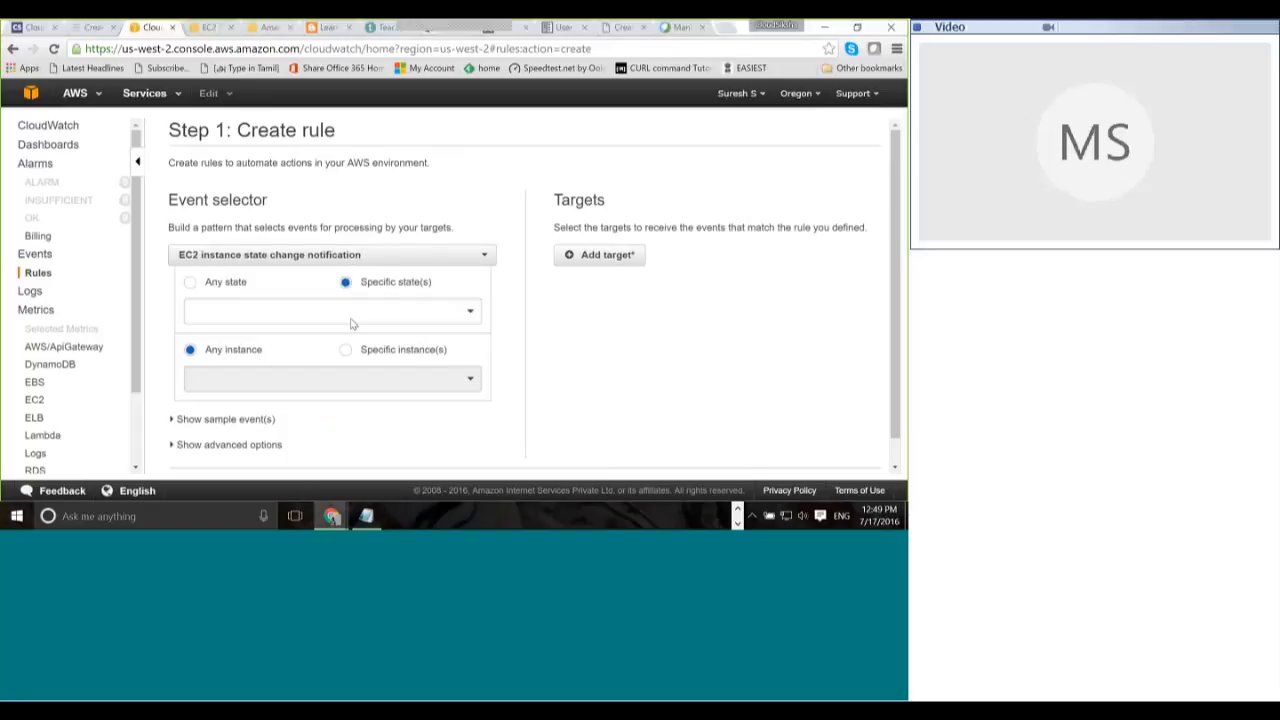
click(351, 312)
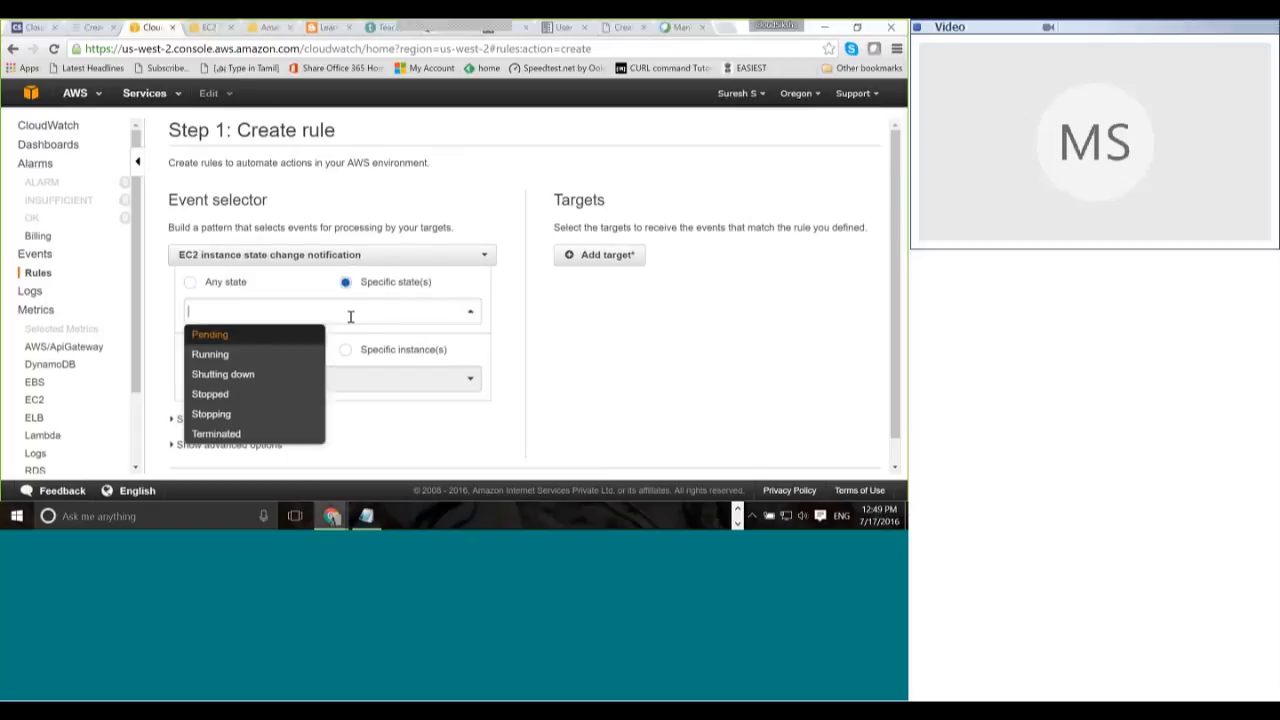
click(248, 384)
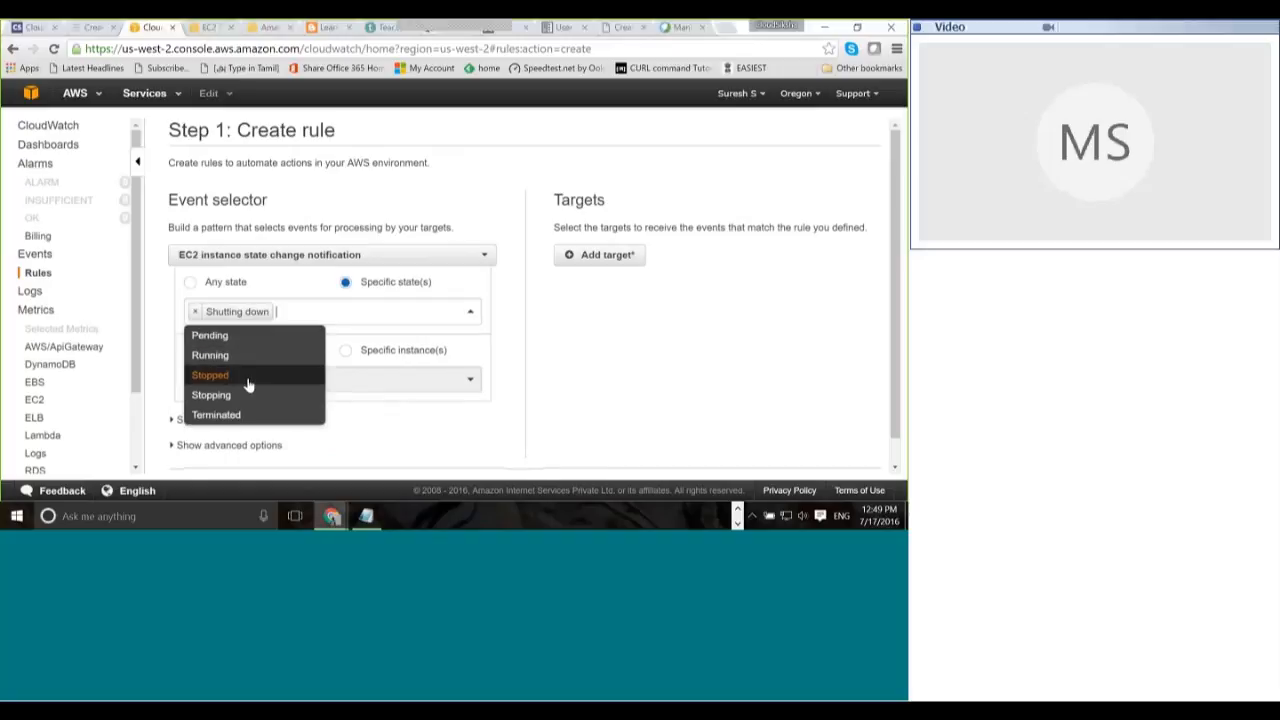
click(239, 363)
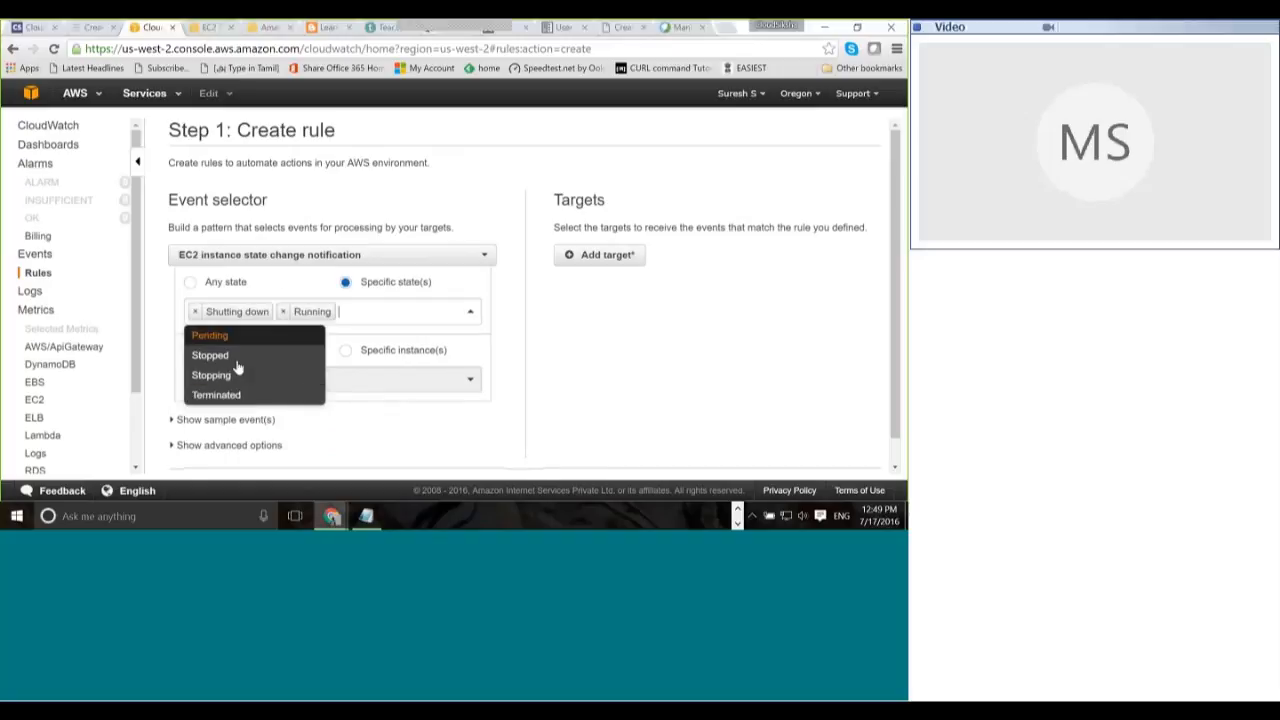
click(478, 352)
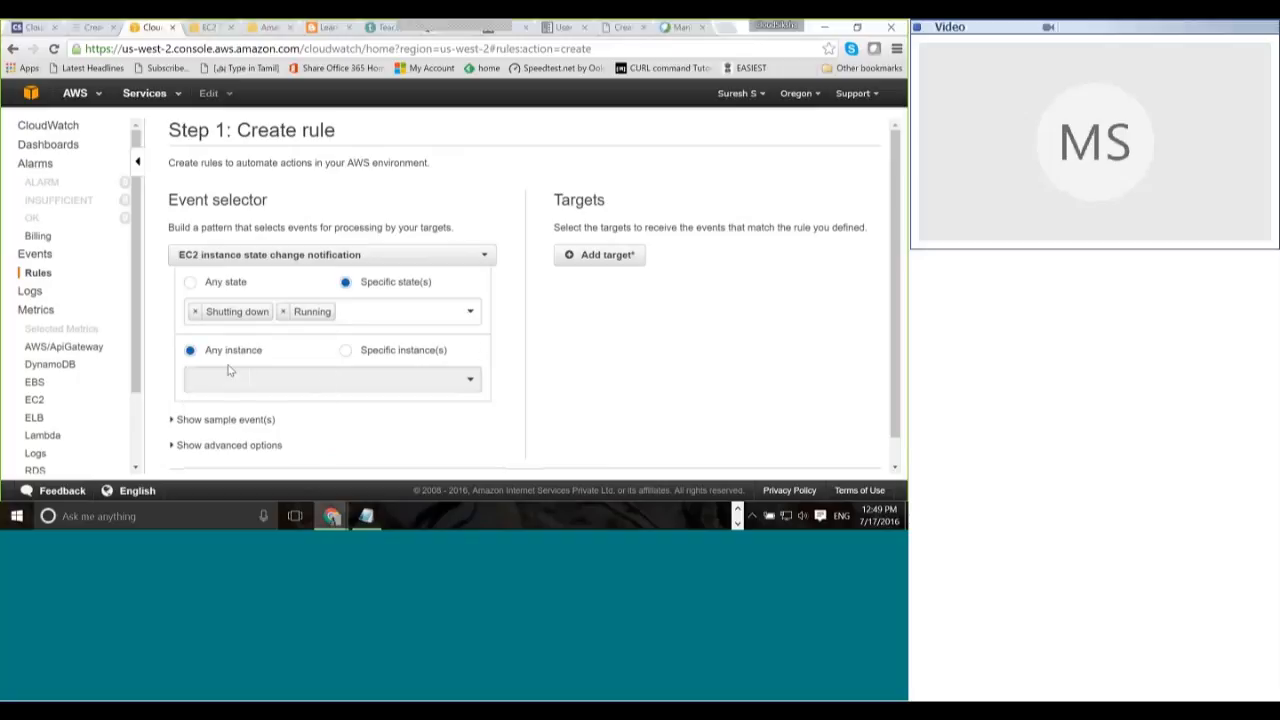
Step: Limit the event pattern to the specific instance i-b33d821c
click(345, 350)
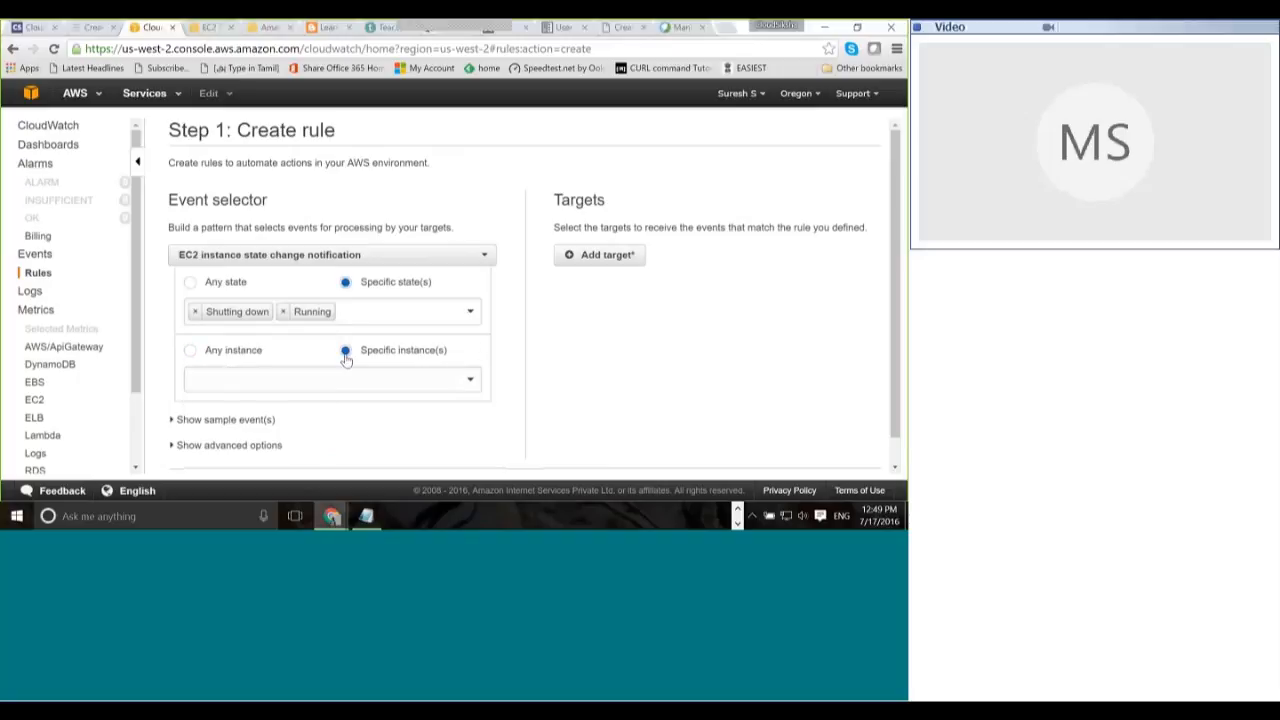
click(354, 379)
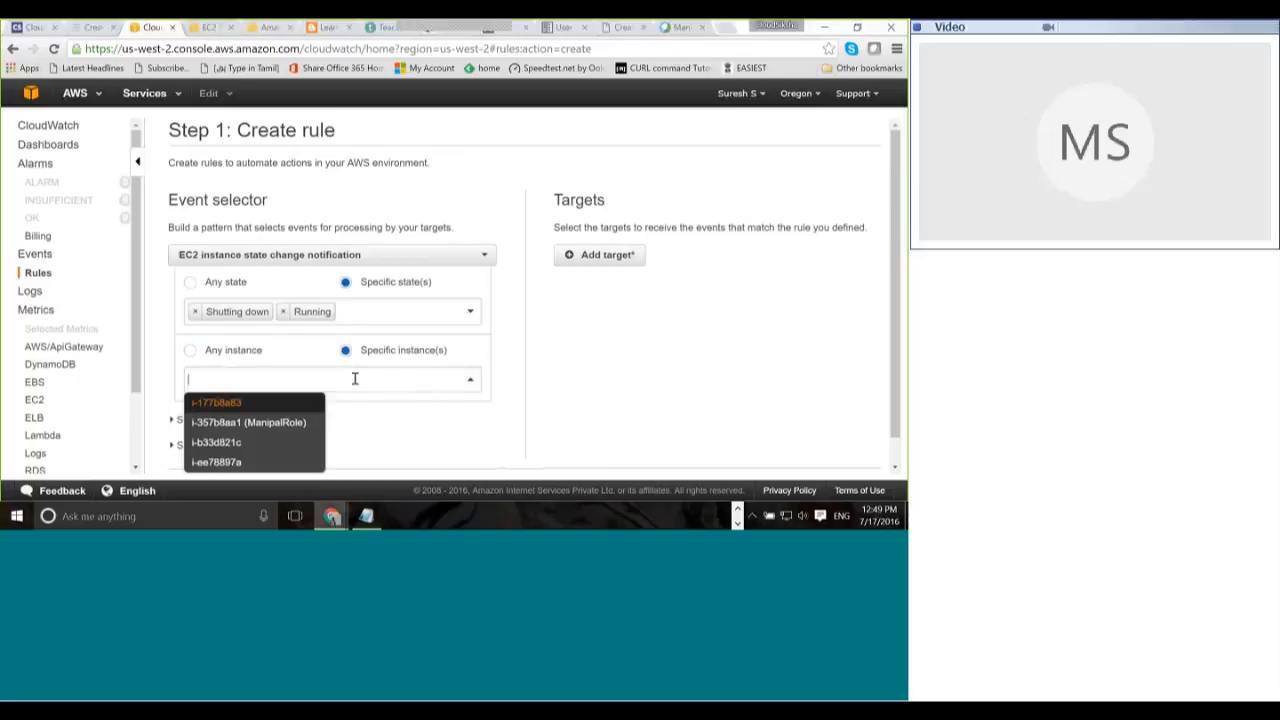
click(250, 442)
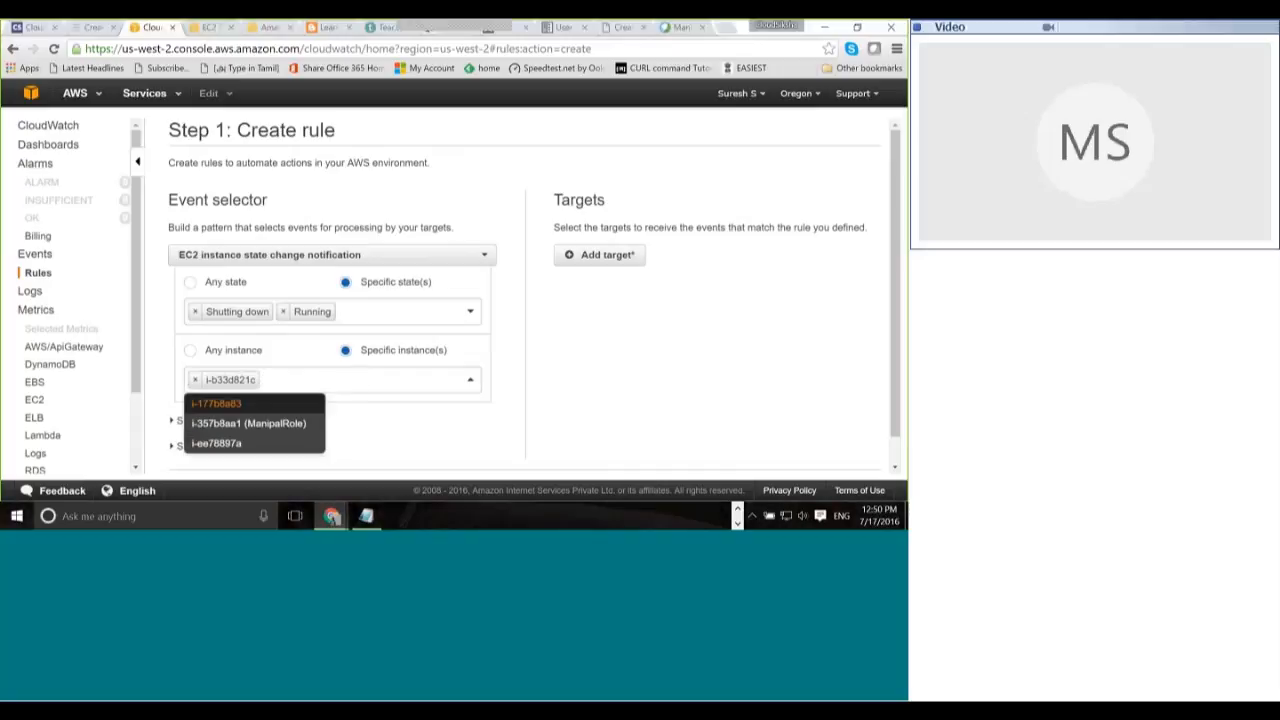
click(575, 360)
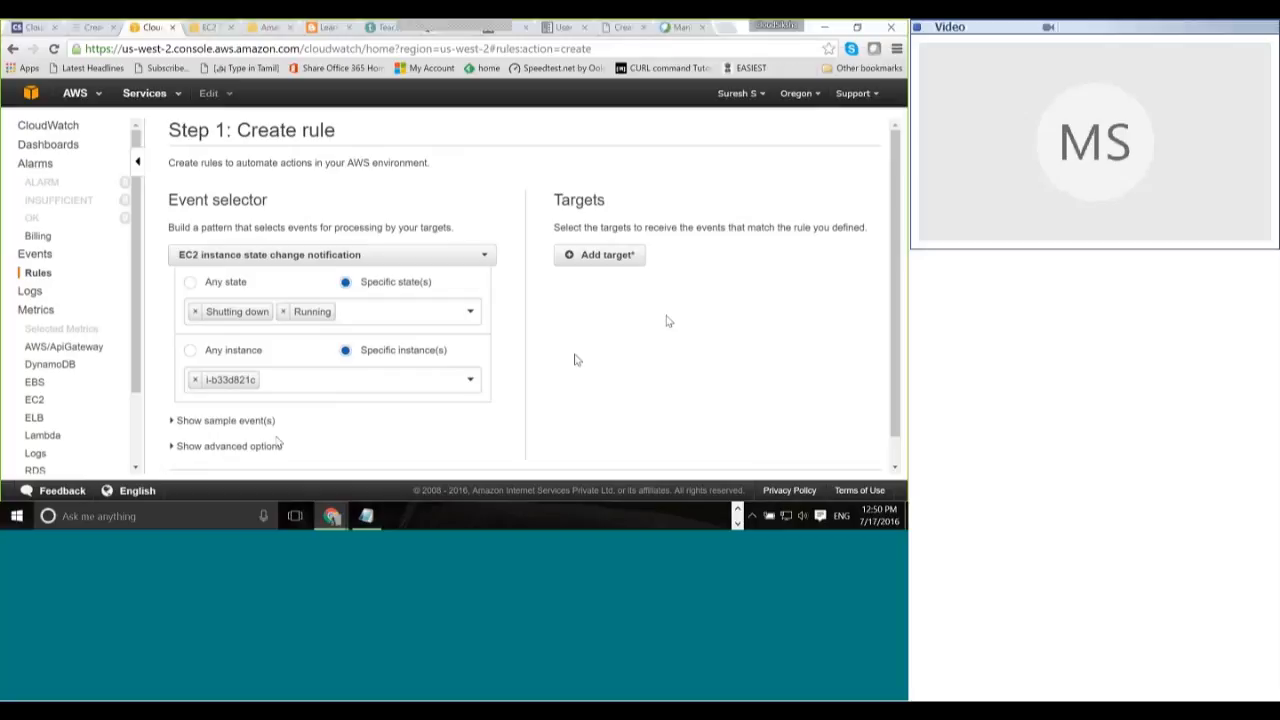
Step: Expand and review the sample events and the advanced options for the event pattern
click(225, 420)
scroll(423, 389, down, 1)
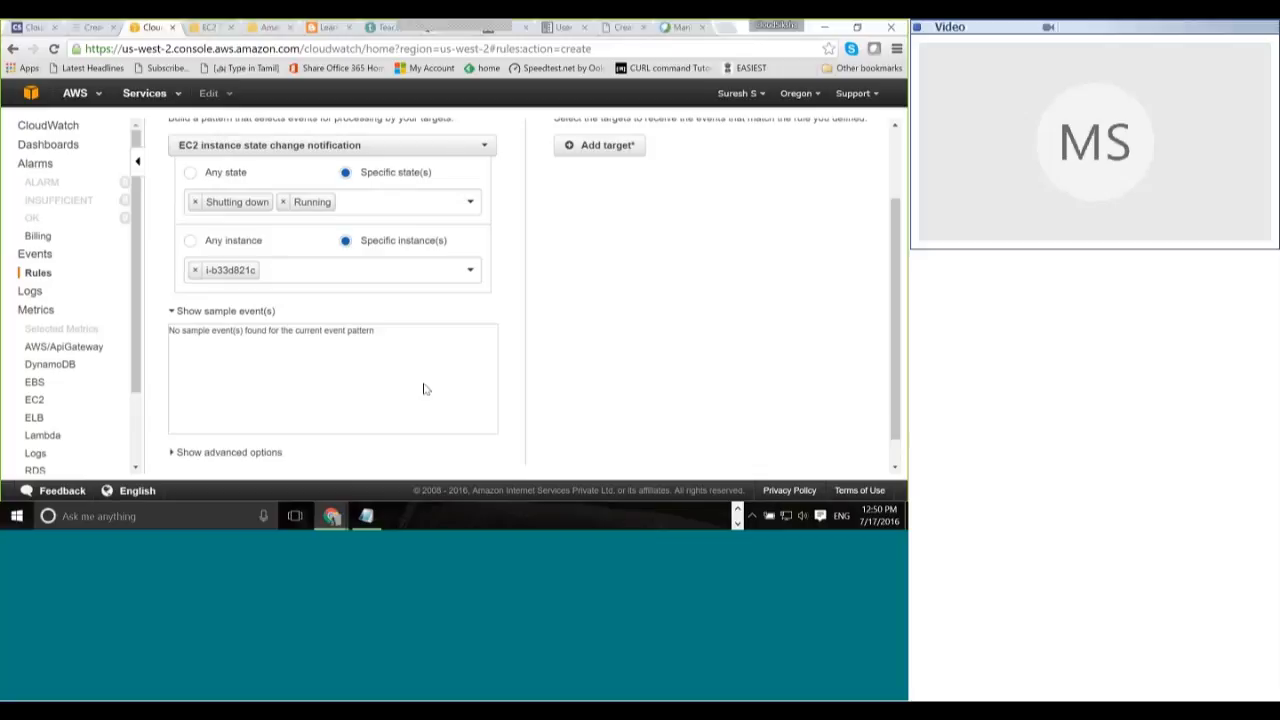
scroll(426, 388, down, 1)
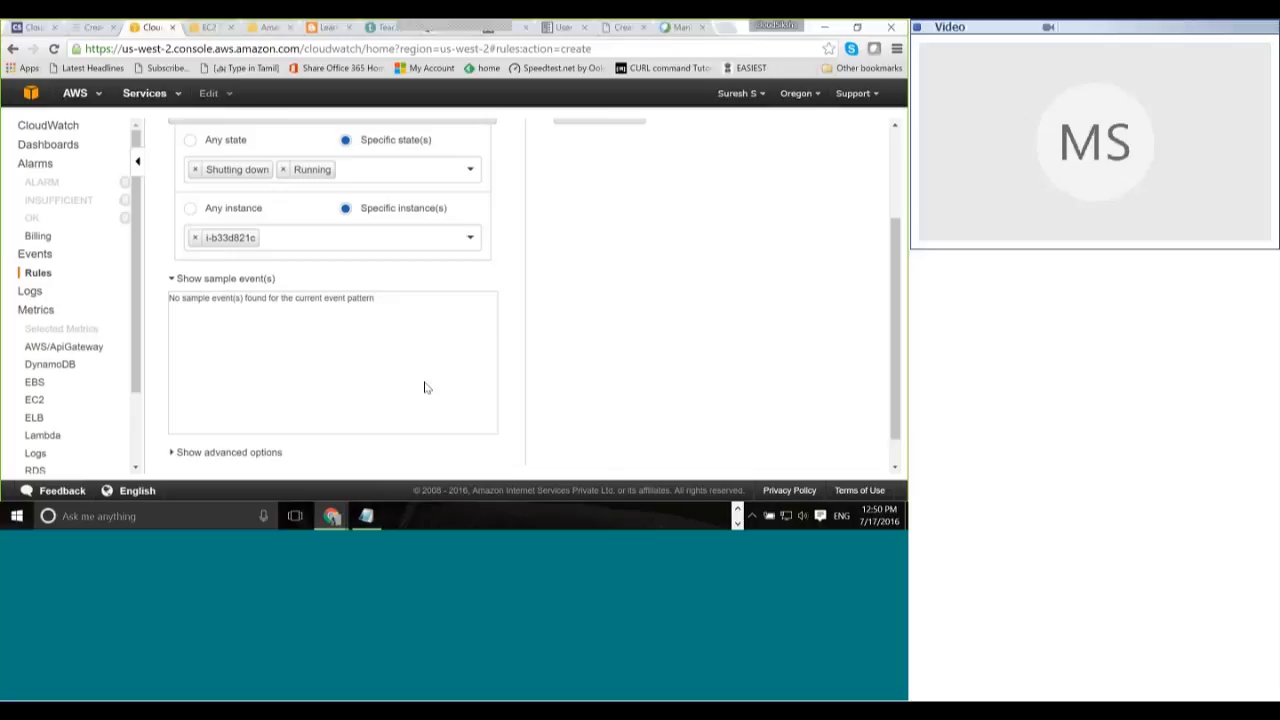
scroll(426, 388, down, 1)
click(250, 419)
scroll(251, 465, down, 1)
scroll(251, 465, up, 3)
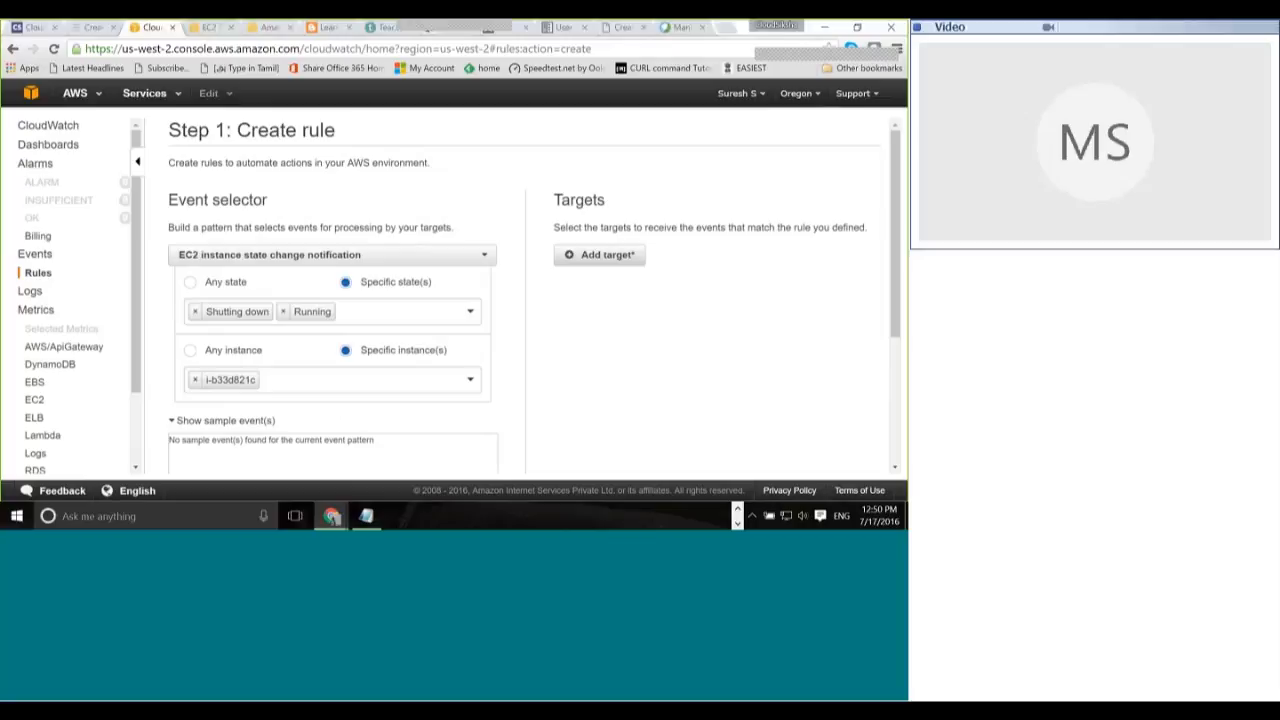
Step: Add a Lambda function target to the rule that invokes ErrorFunction
click(599, 254)
scroll(703, 382, down, 1)
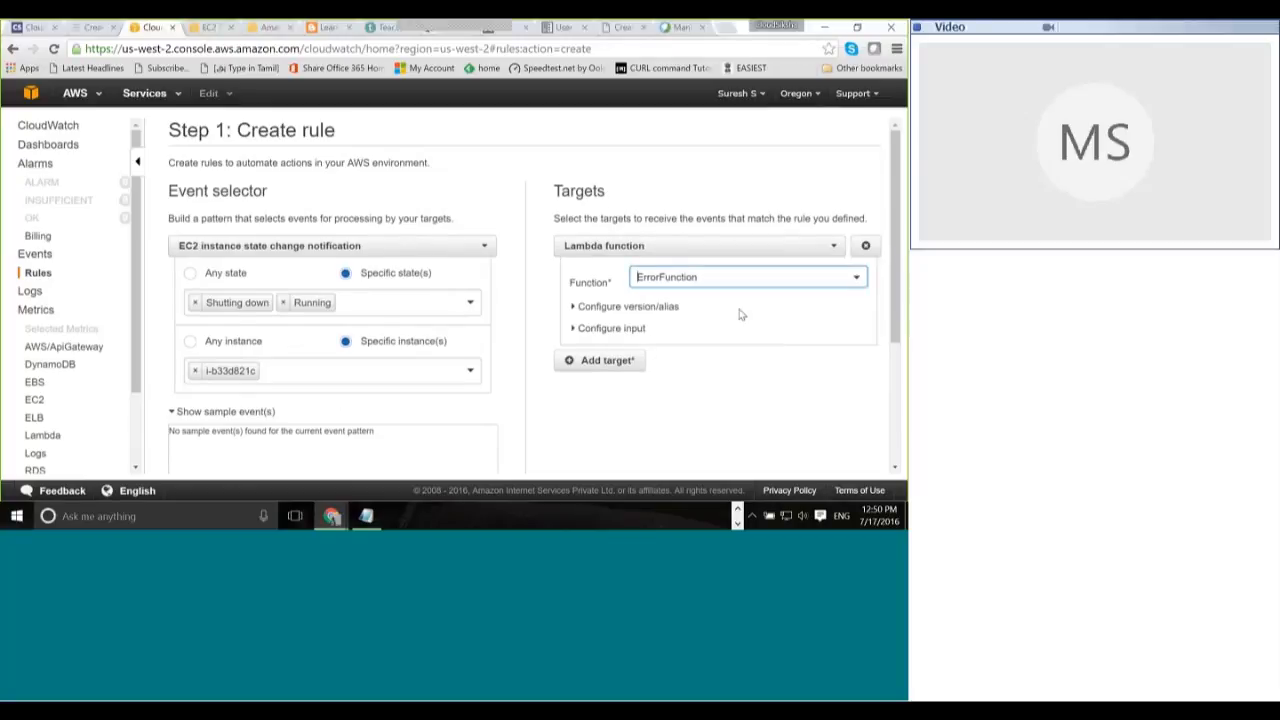
click(600, 298)
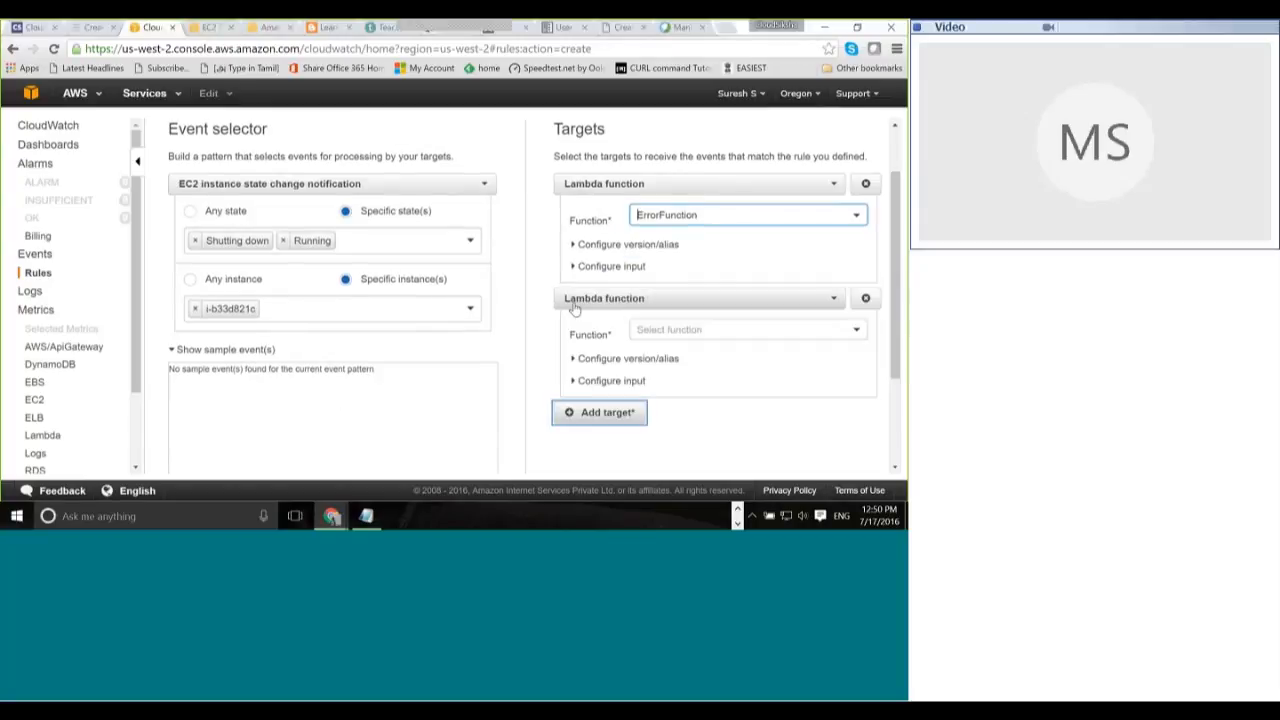
click(679, 340)
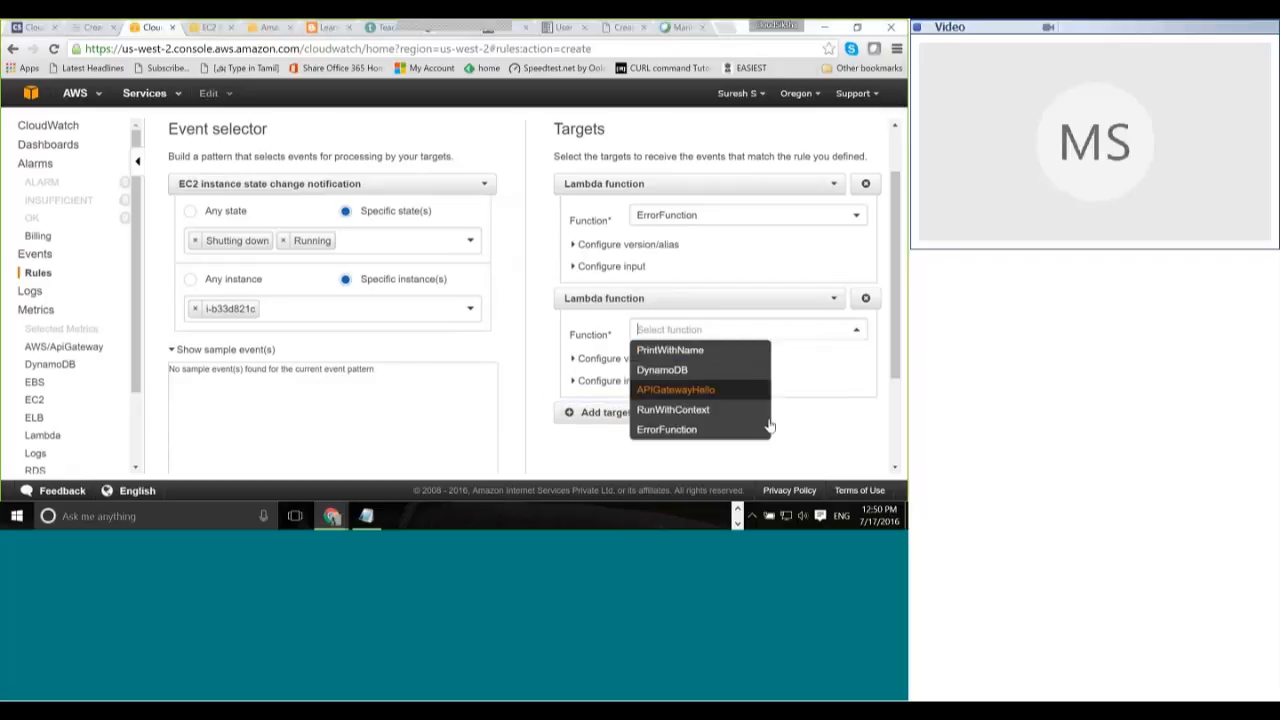
click(798, 443)
click(865, 298)
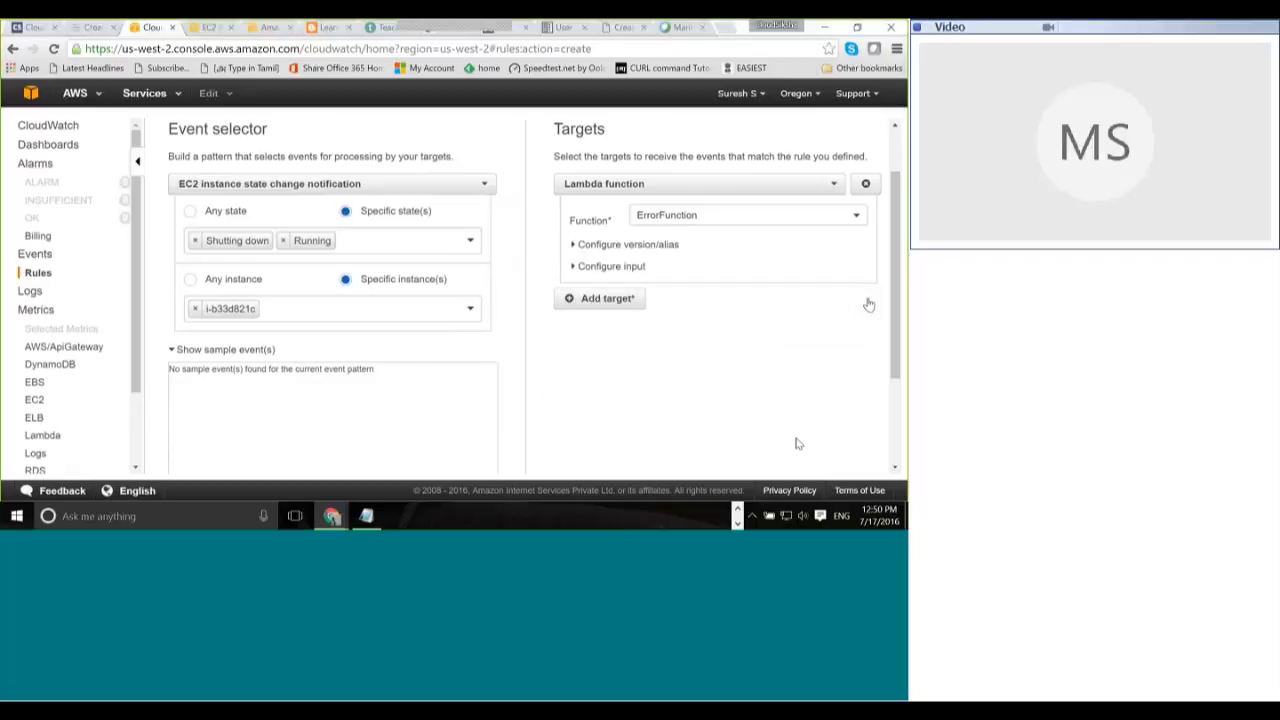
Step: Continue to the rule details, name the rule Manipal and create it in the enabled state
scroll(737, 376, down, 3)
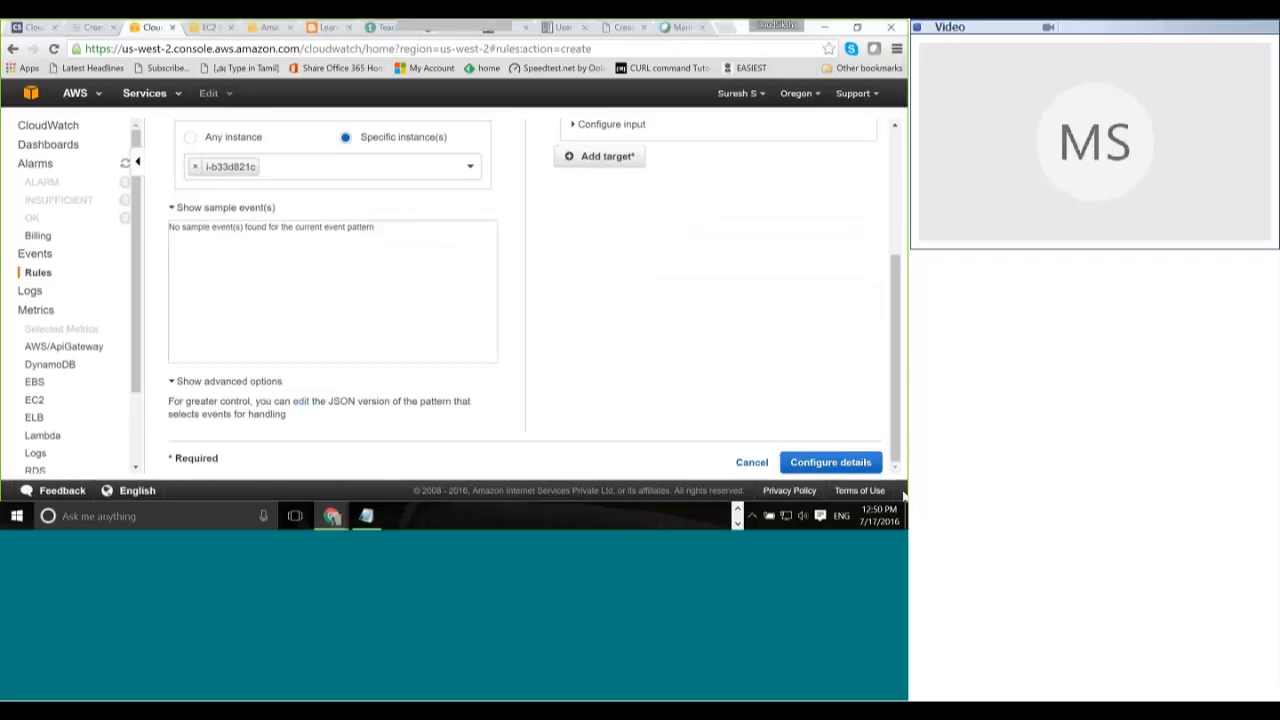
click(852, 466)
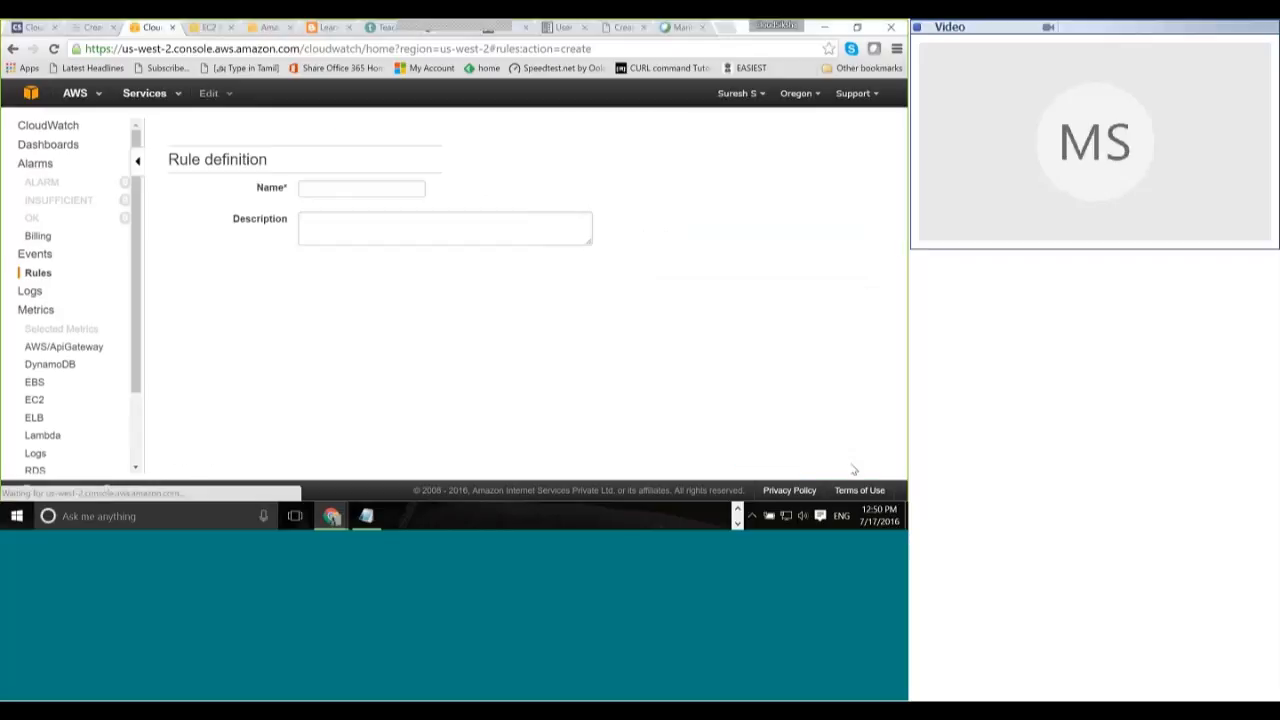
click(348, 190)
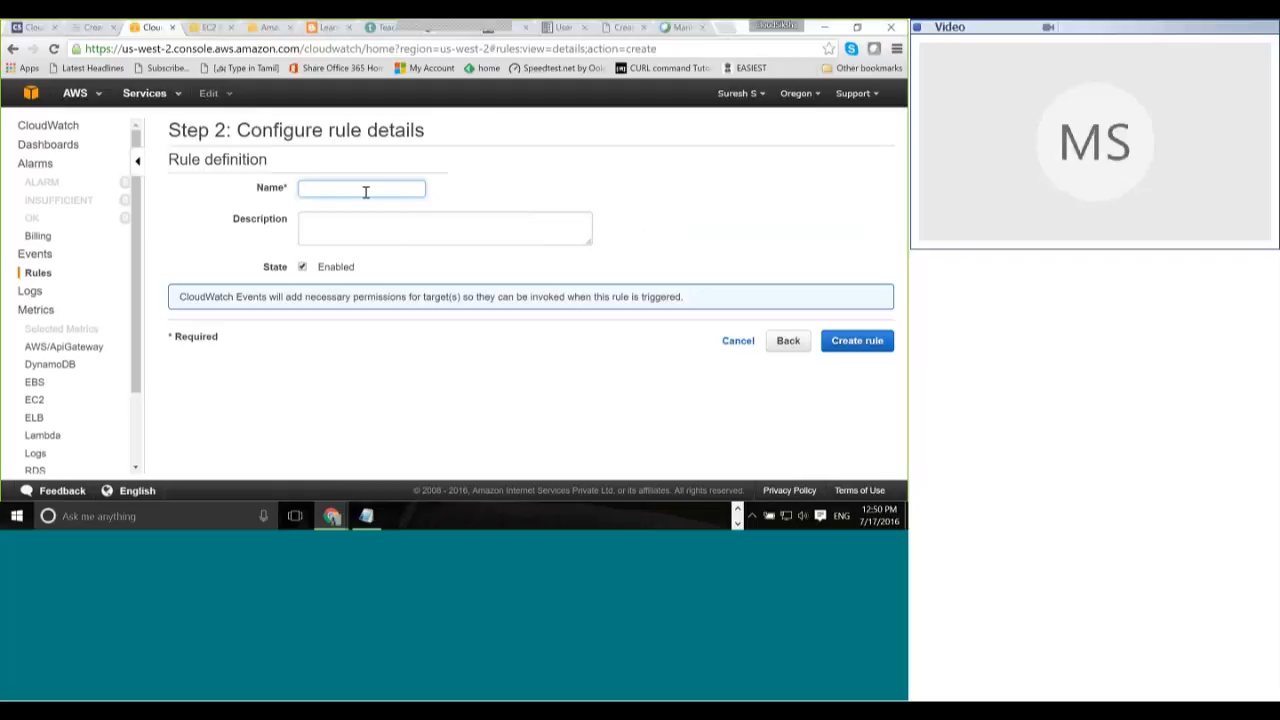
text(M)
text(n)
text(ni)
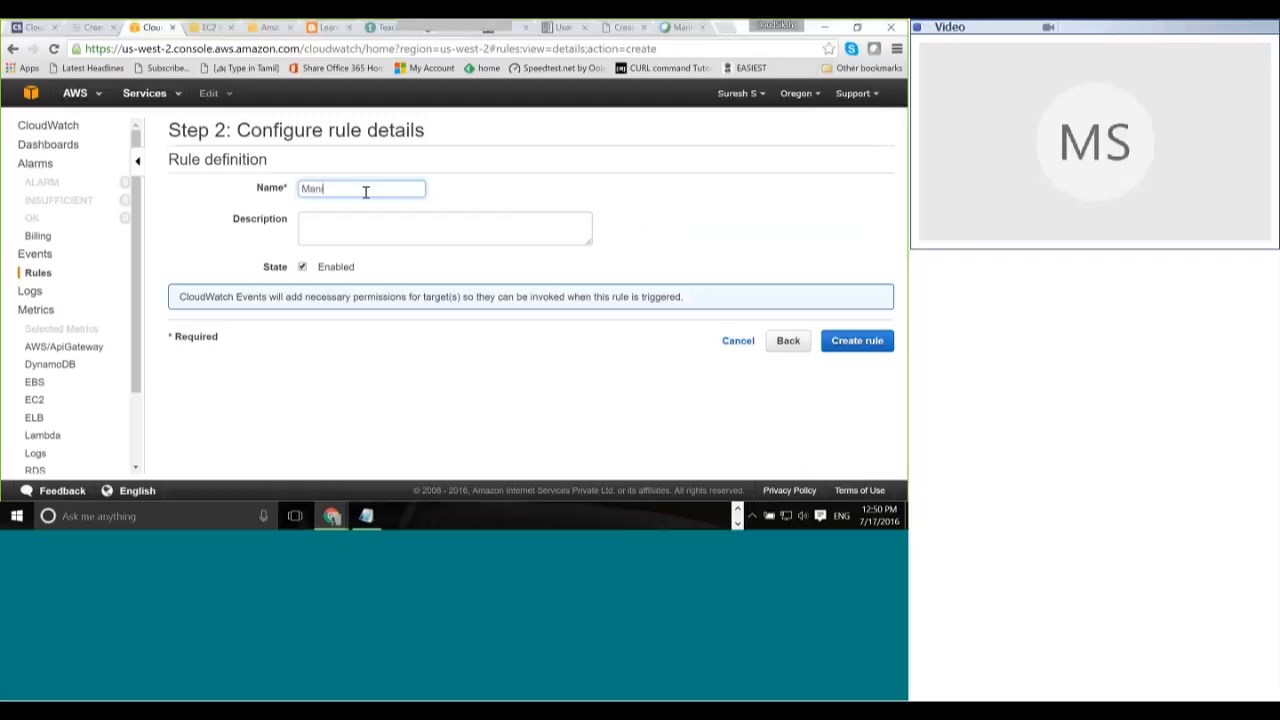
text(pal)
click(391, 226)
click(850, 338)
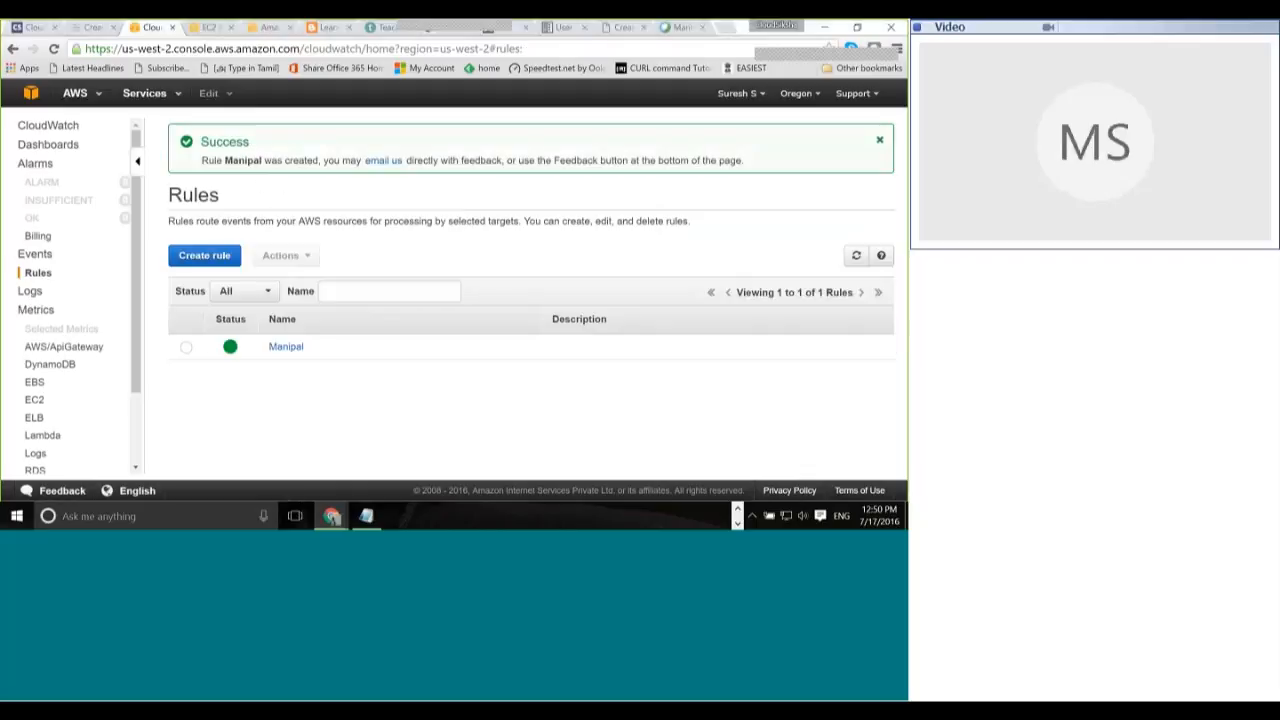
double_click(224, 222)
triple_click(600, 224)
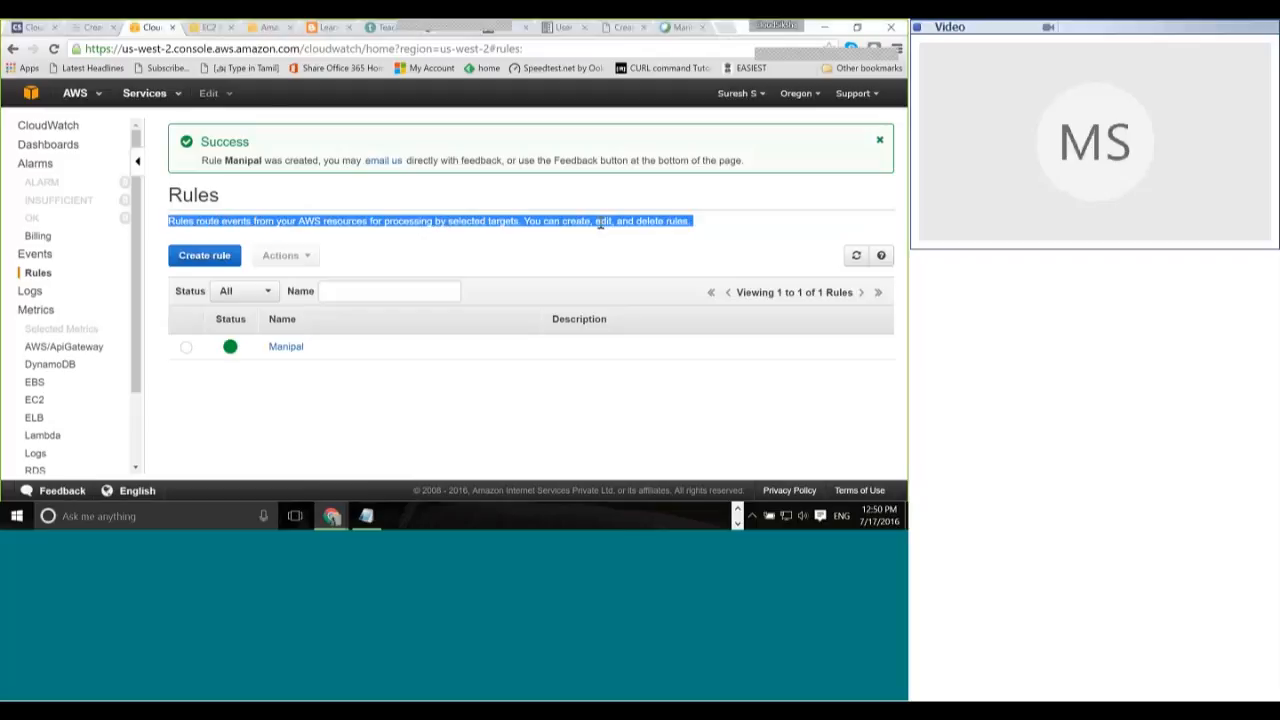
click(601, 225)
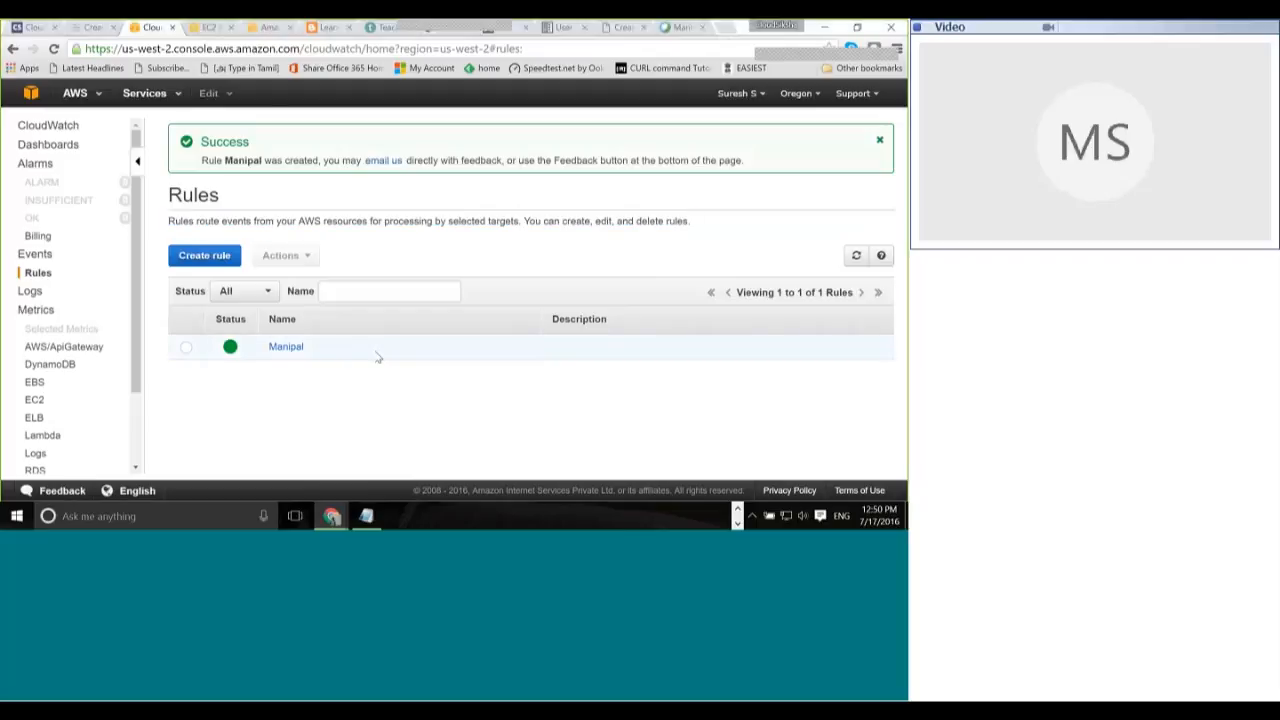
Step: Select the Manipal rule in the rules list and delete it, confirming the deletion
click(185, 348)
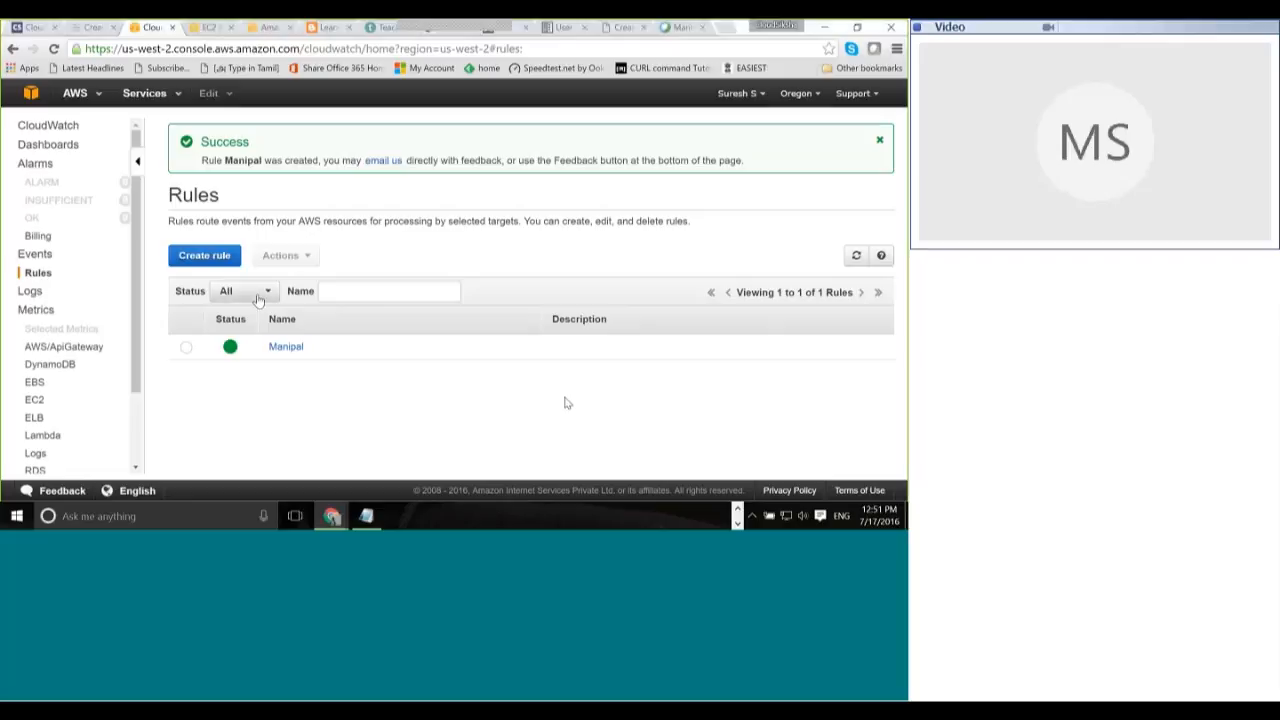
click(174, 350)
click(283, 255)
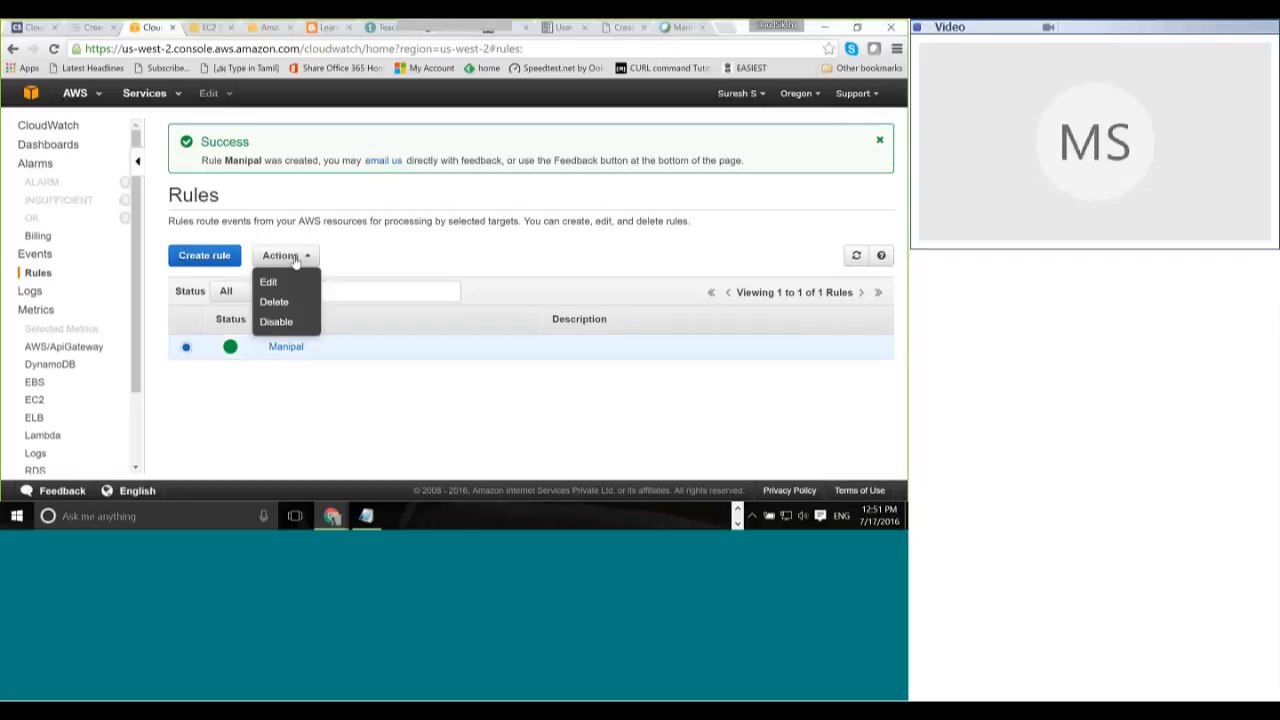
click(283, 303)
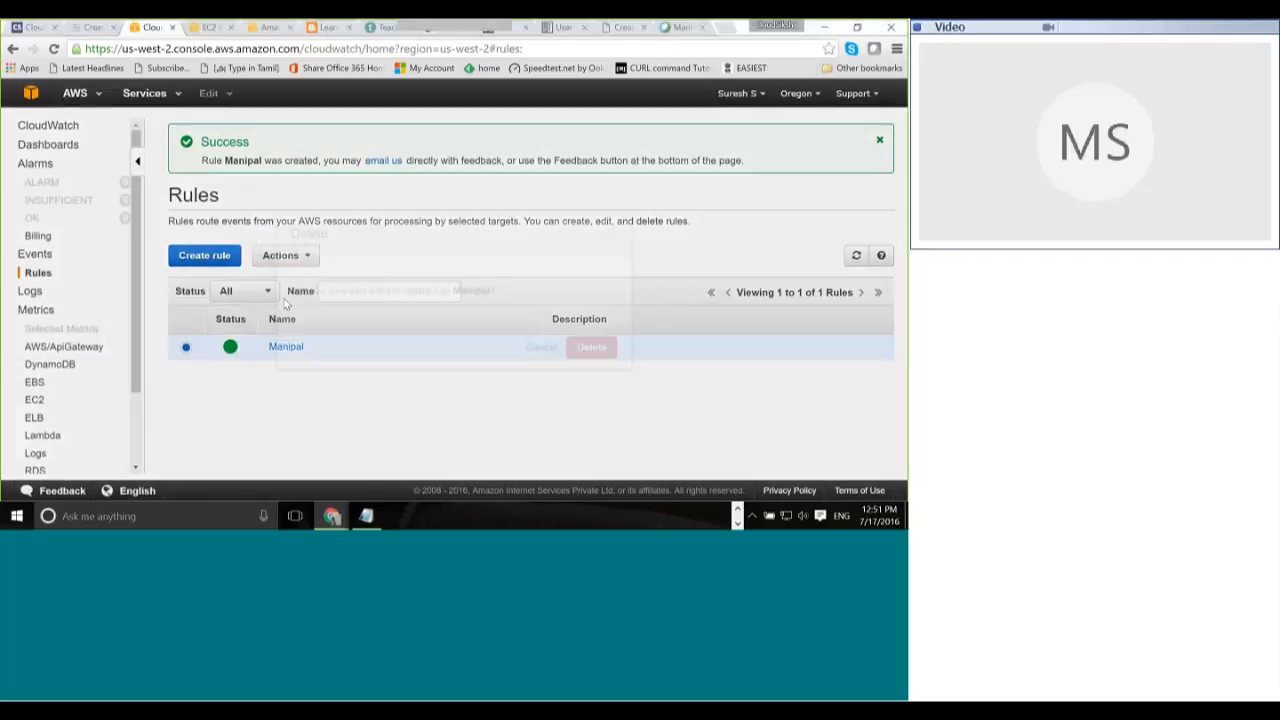
click(594, 348)
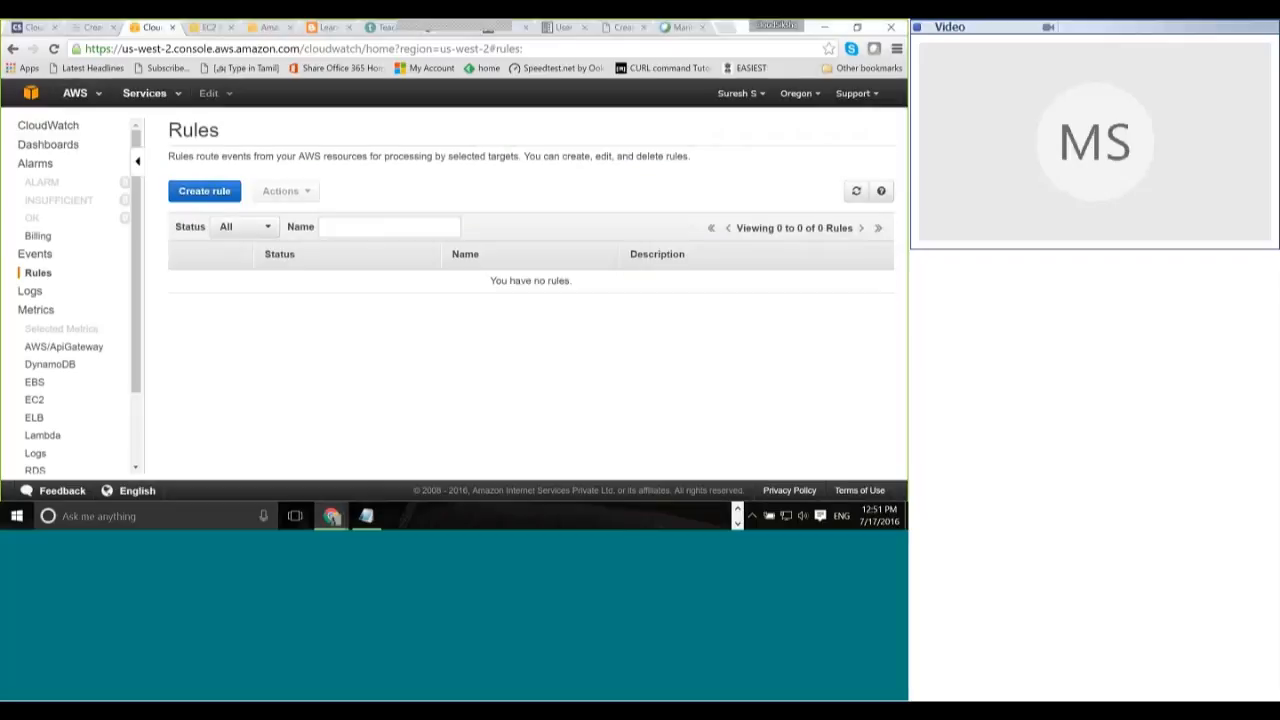
Step: Start a new rule with Schedule as the event source and a fixed rate of 5 hours
click(203, 190)
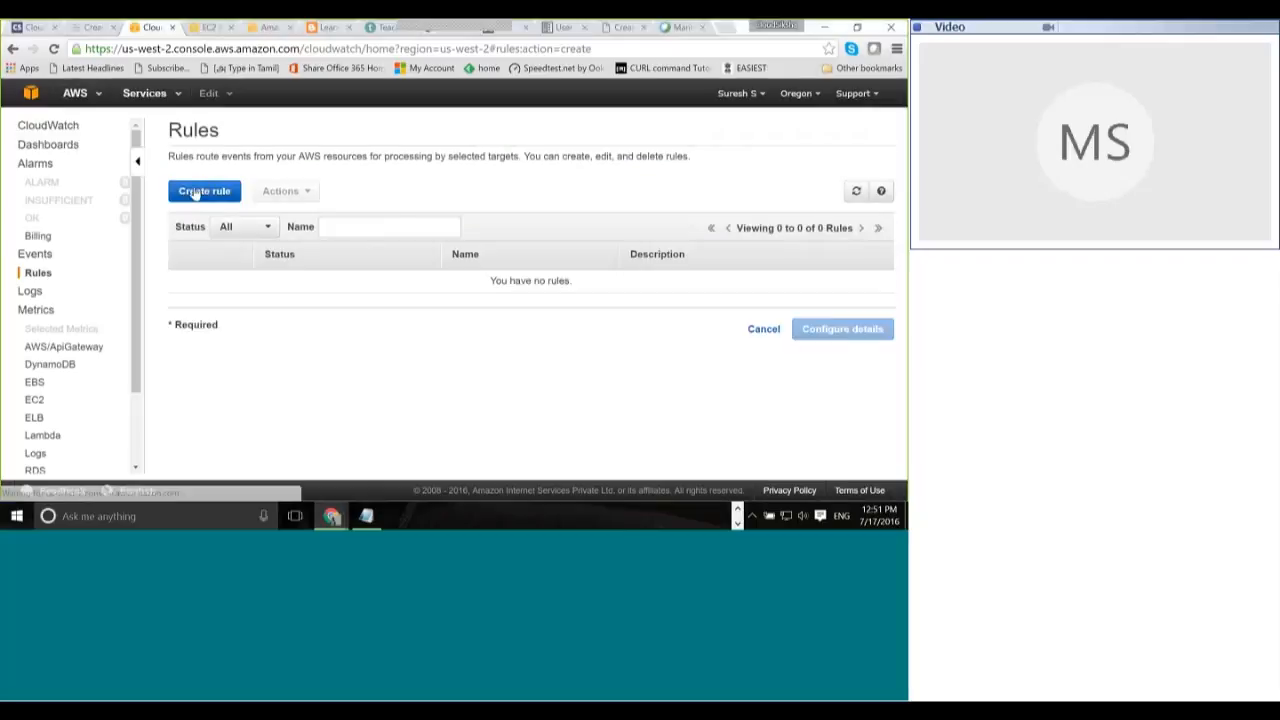
click(336, 260)
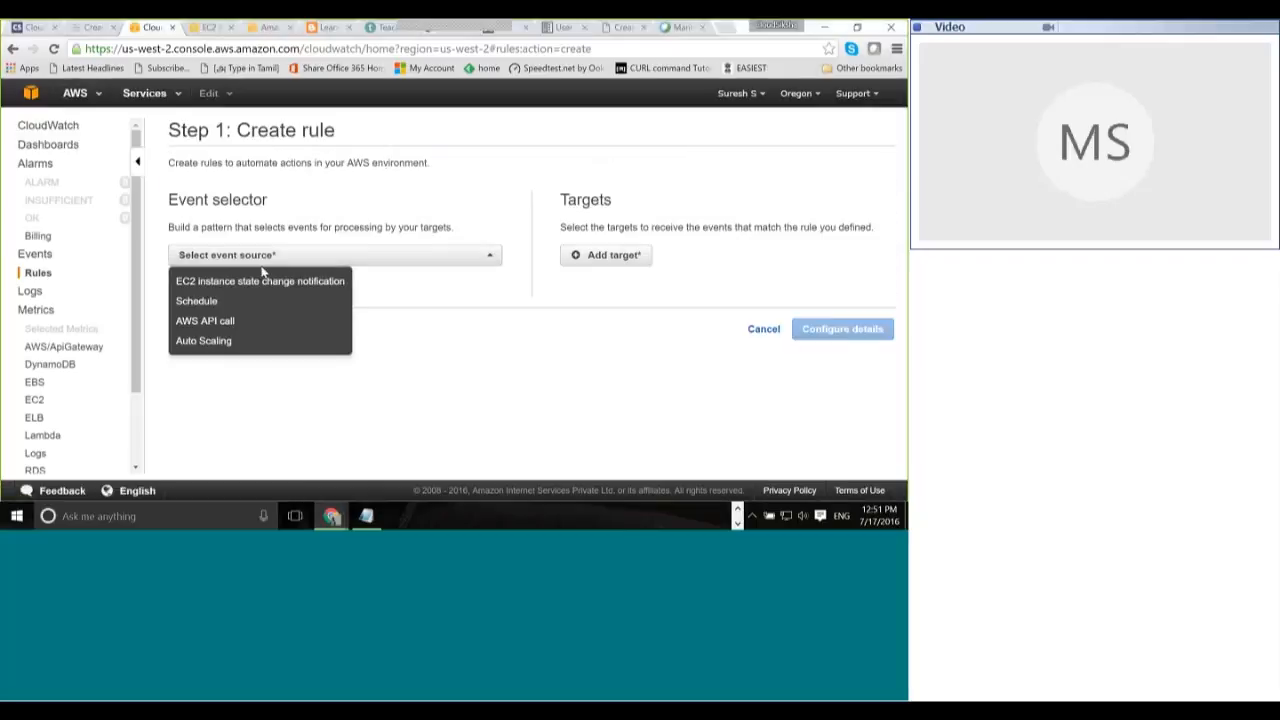
click(196, 301)
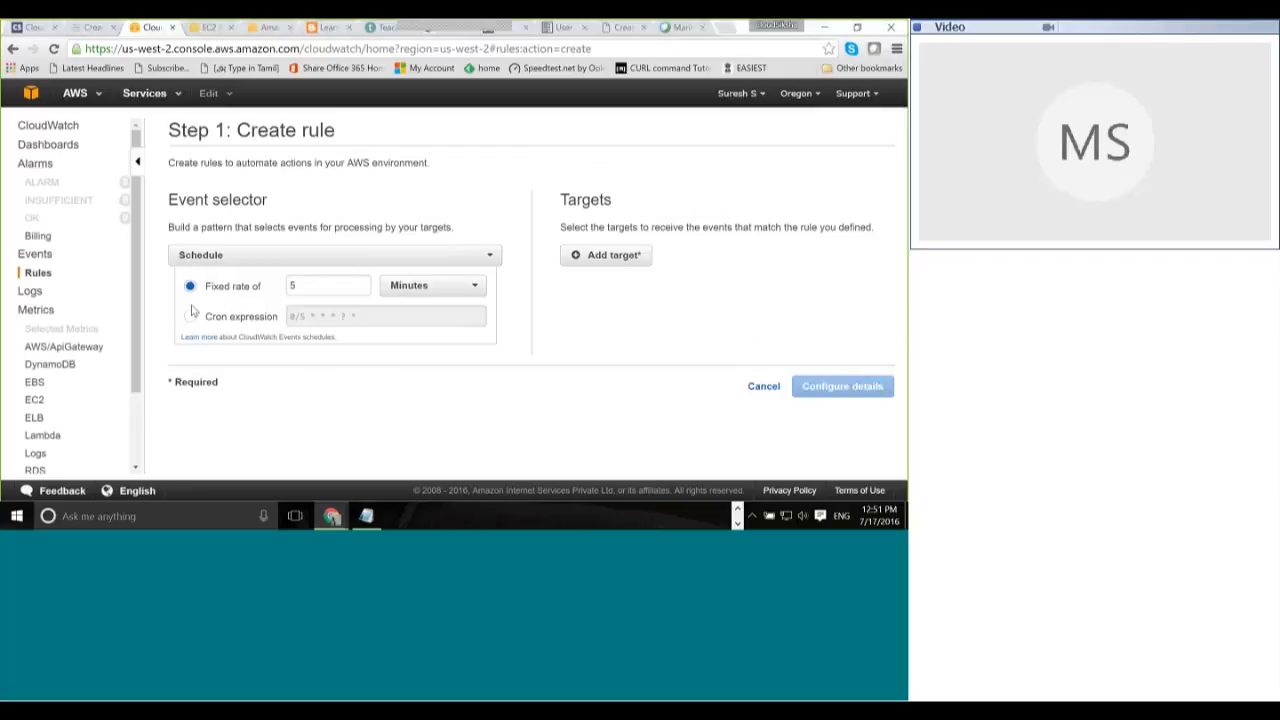
click(424, 287)
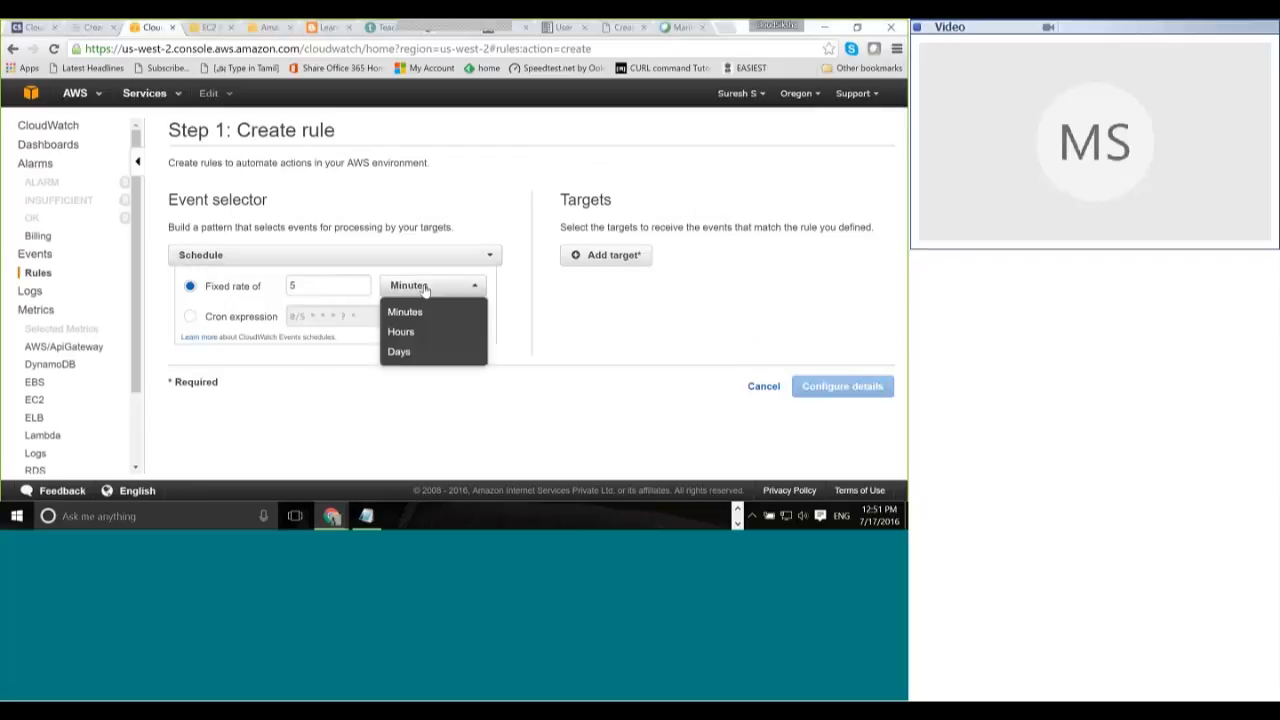
click(405, 331)
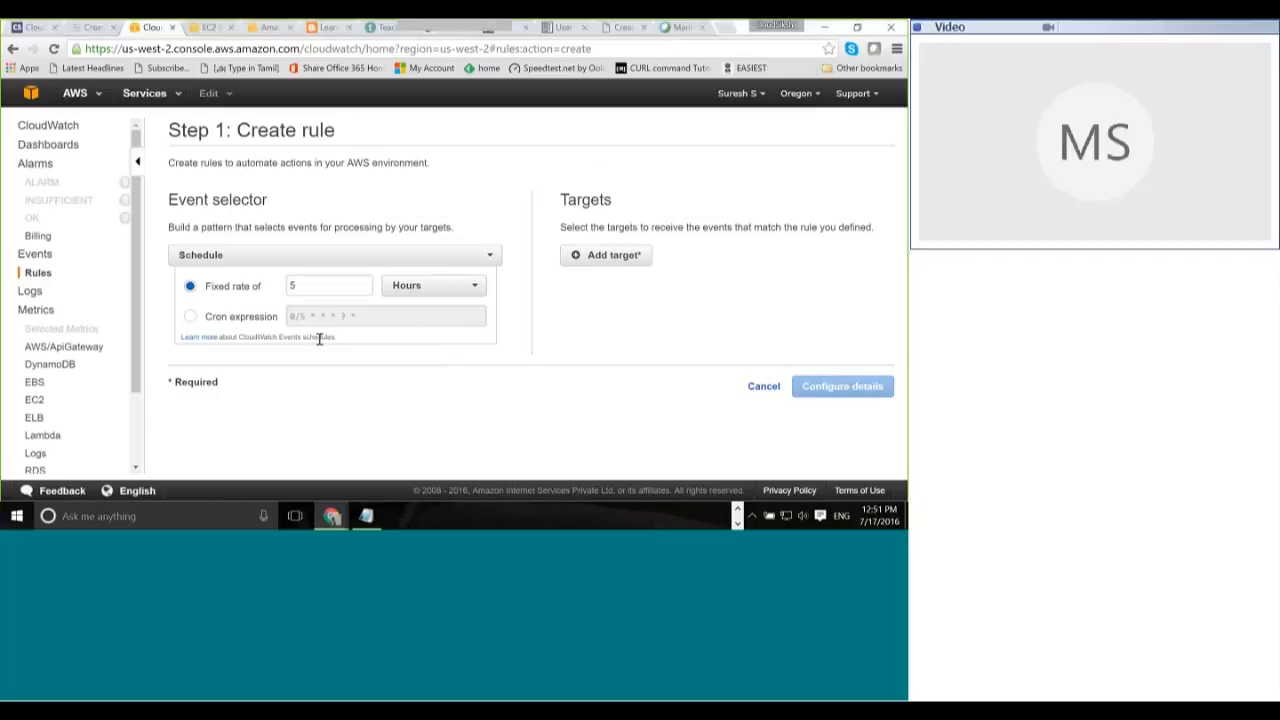
Step: Add a Lambda function target to the scheduled rule, view the available functions and expand its input configuration options
click(612, 257)
click(729, 286)
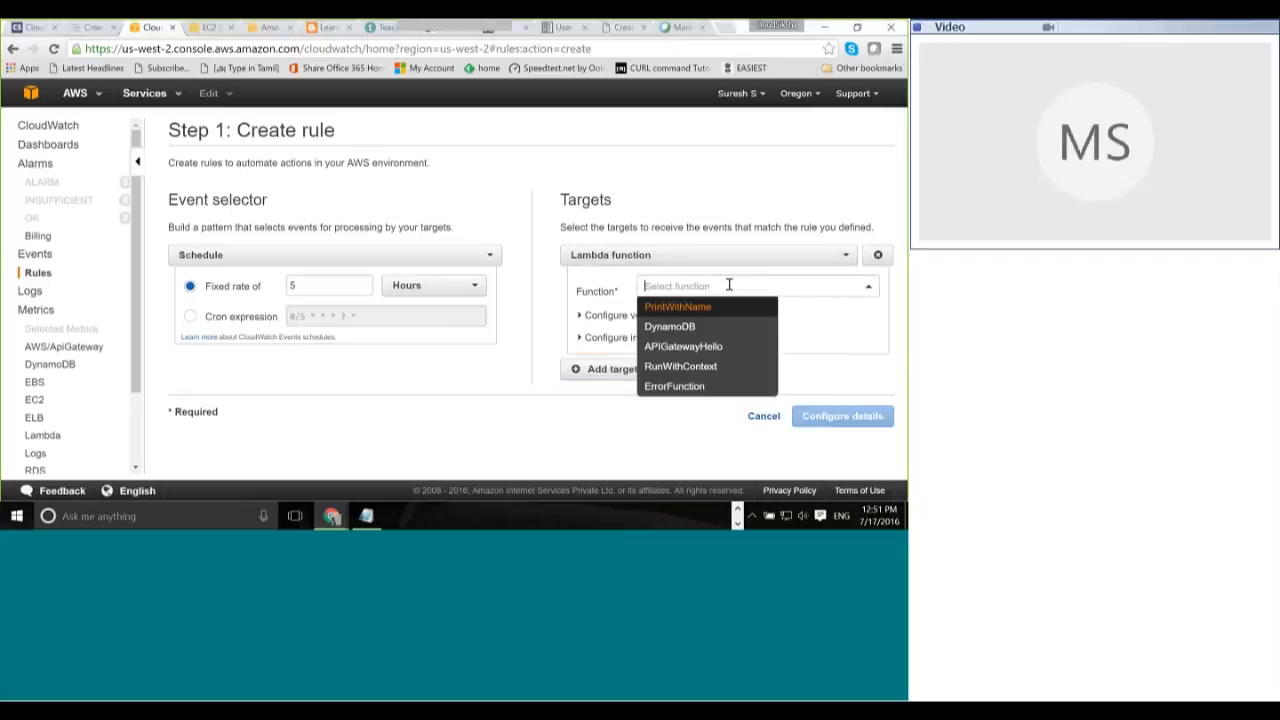
click(811, 319)
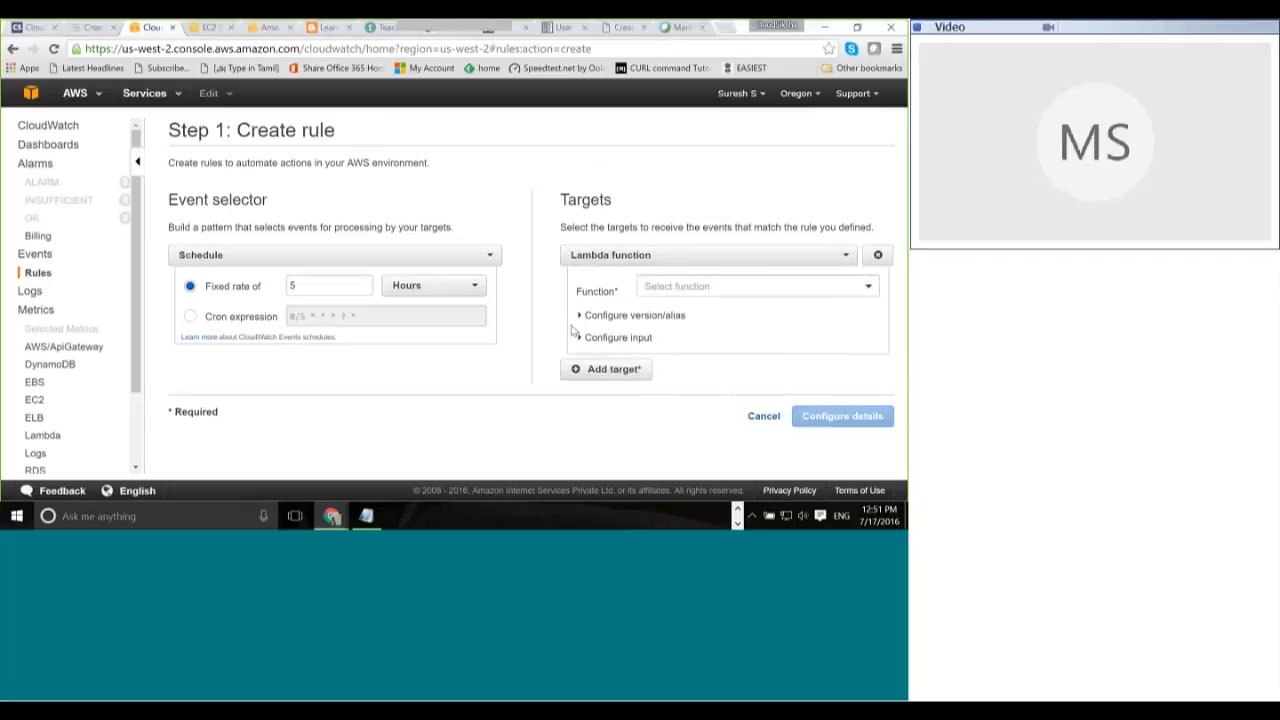
click(617, 338)
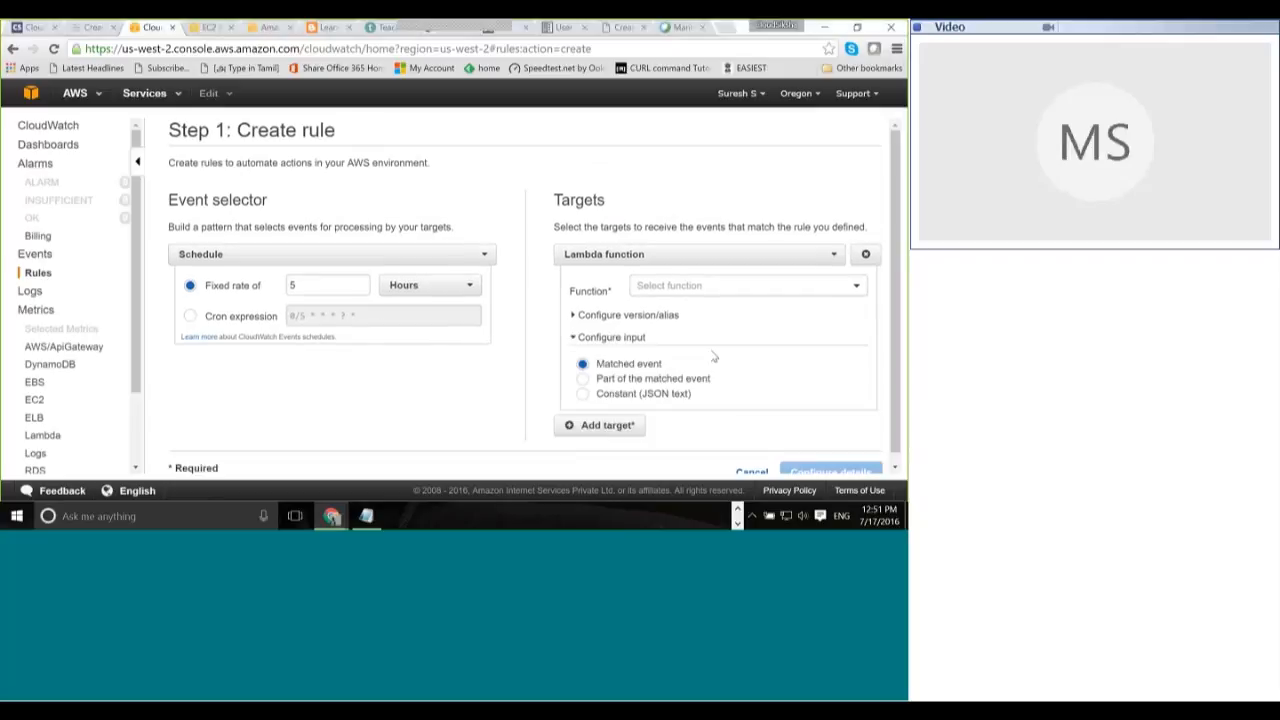
Step: Expand the Lambda target's version and alias configuration to view its options, and cancel creation of the scheduled rule
scroll(811, 354, down, 1)
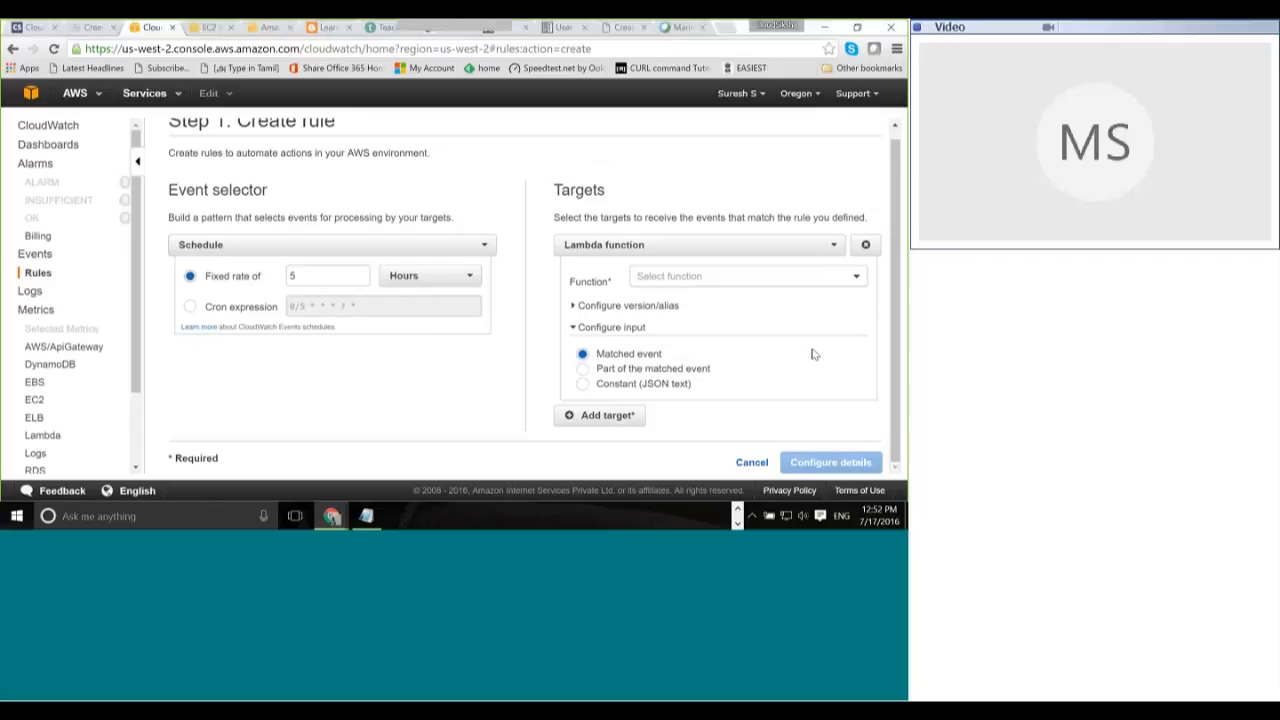
click(631, 310)
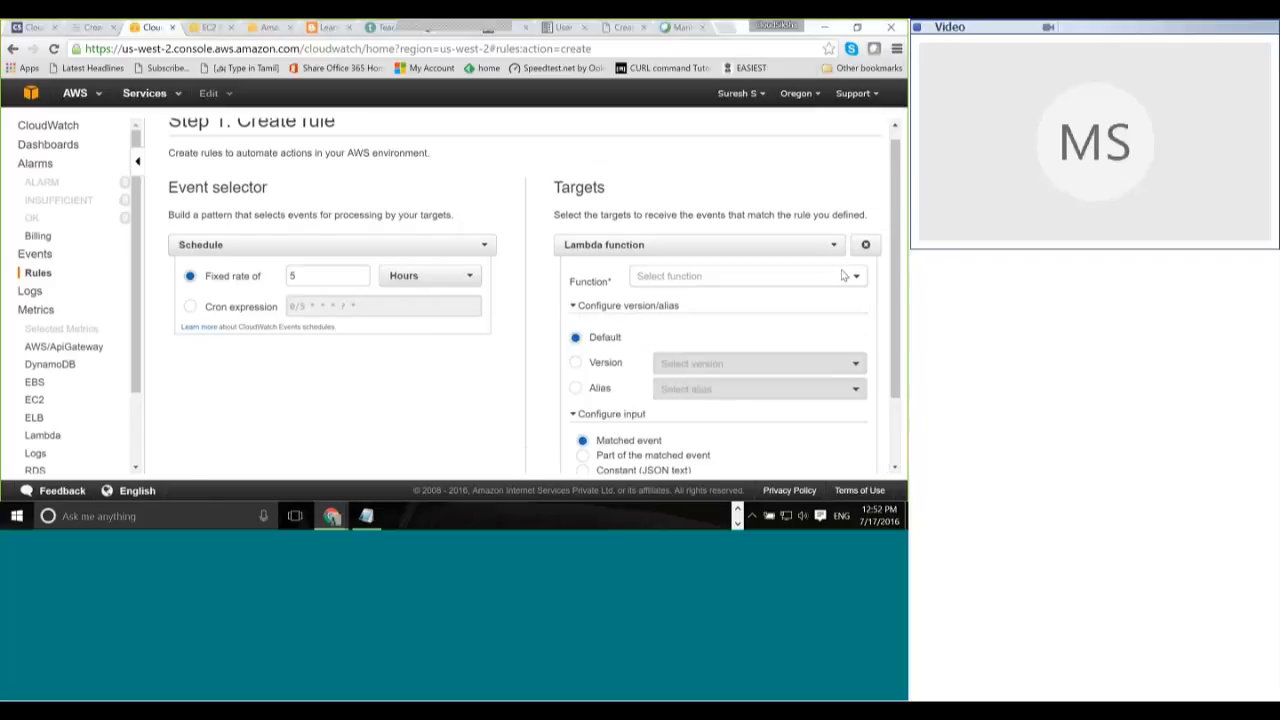
scroll(843, 270, down, 1)
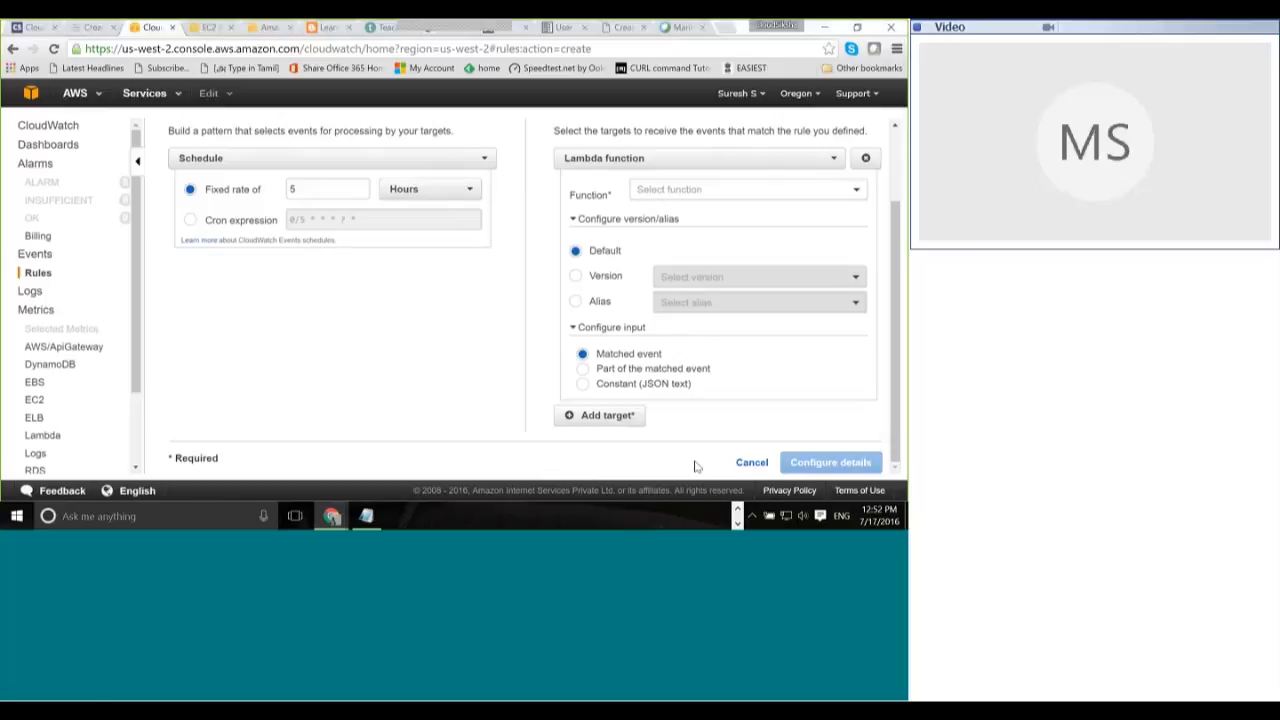
click(751, 462)
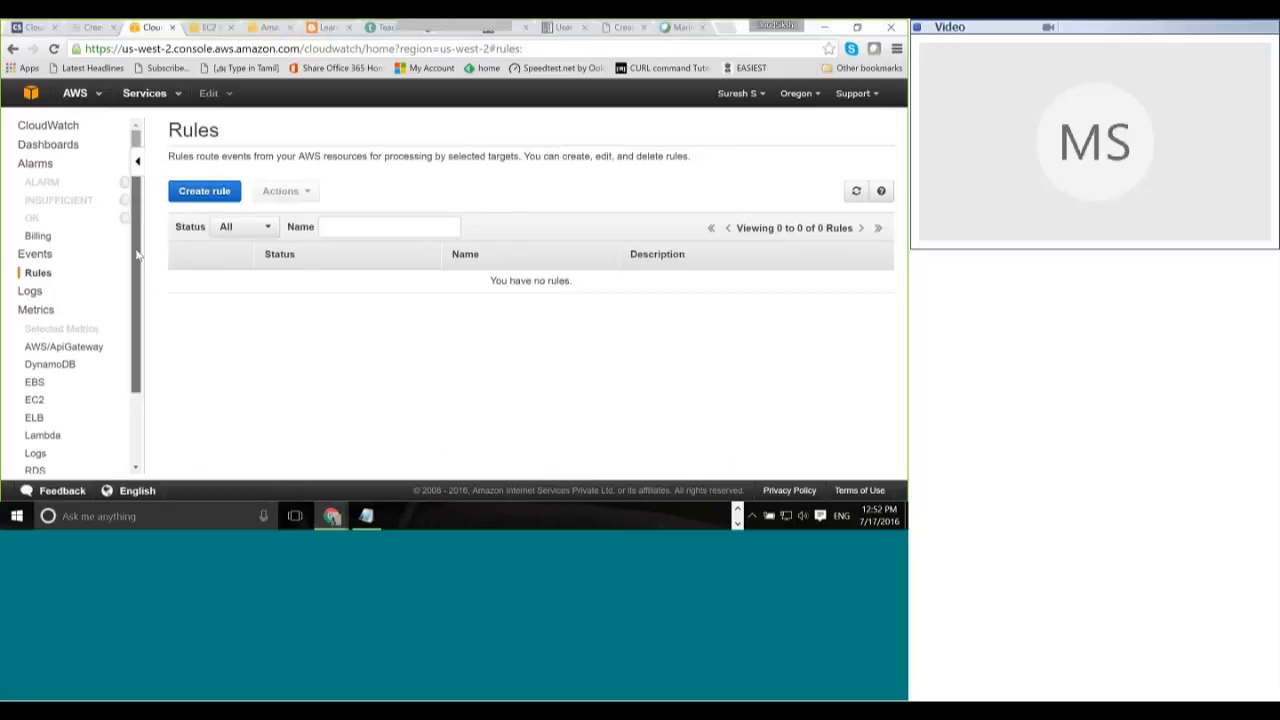
Step: Look through the CloudWatch navigation list, return to the AWS console home and browse the overview of services
scroll(117, 356, down, 2)
scroll(118, 357, up, 2)
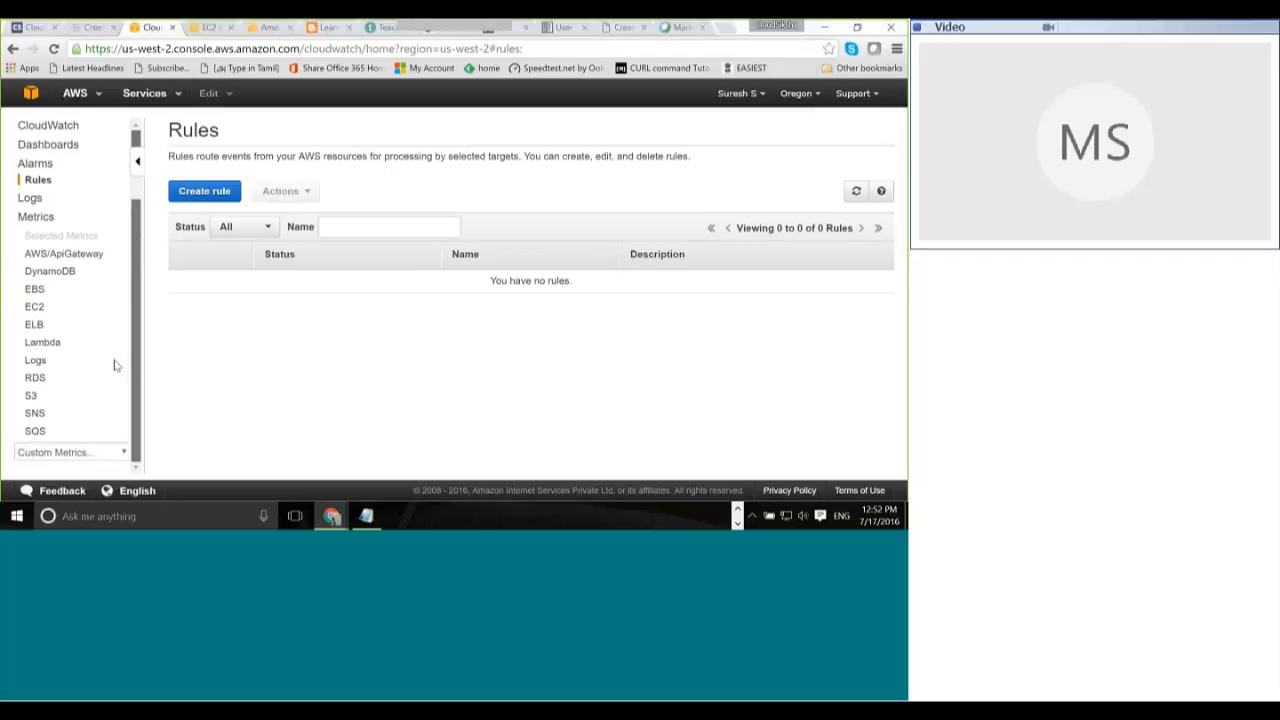
click(27, 91)
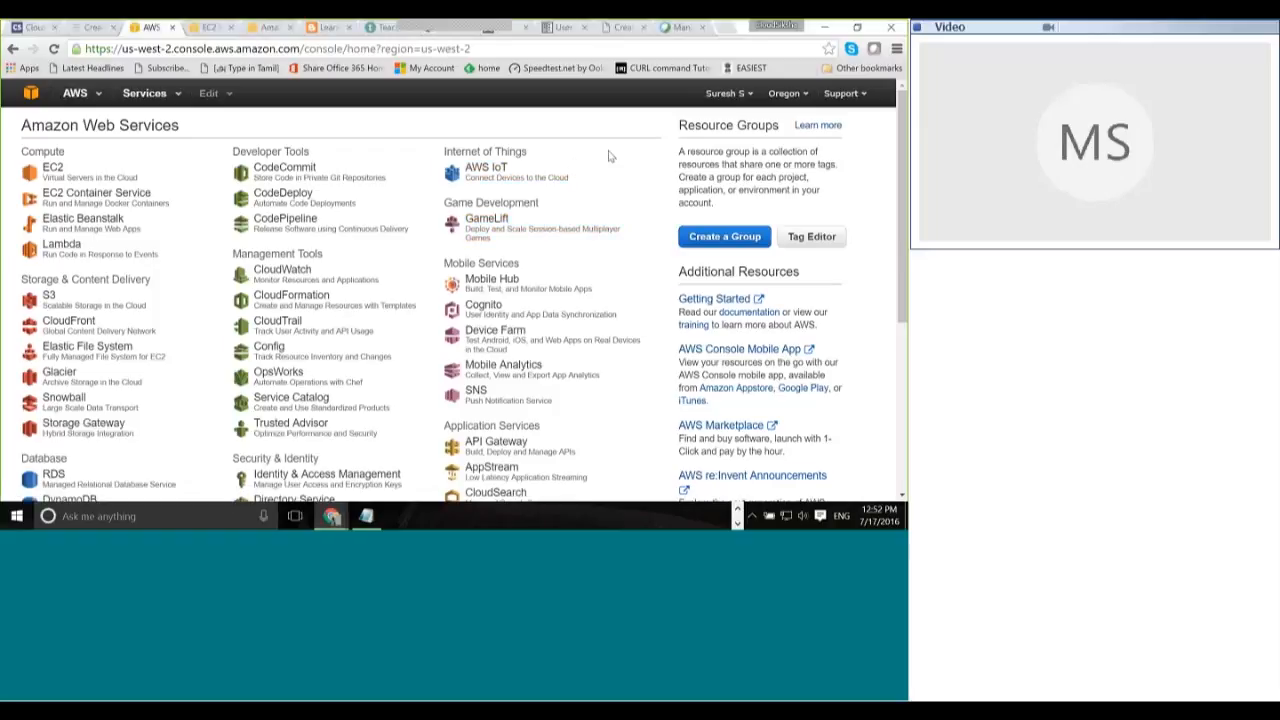
scroll(611, 154, down, 1)
scroll(611, 151, down, 2)
scroll(611, 151, up, 3)
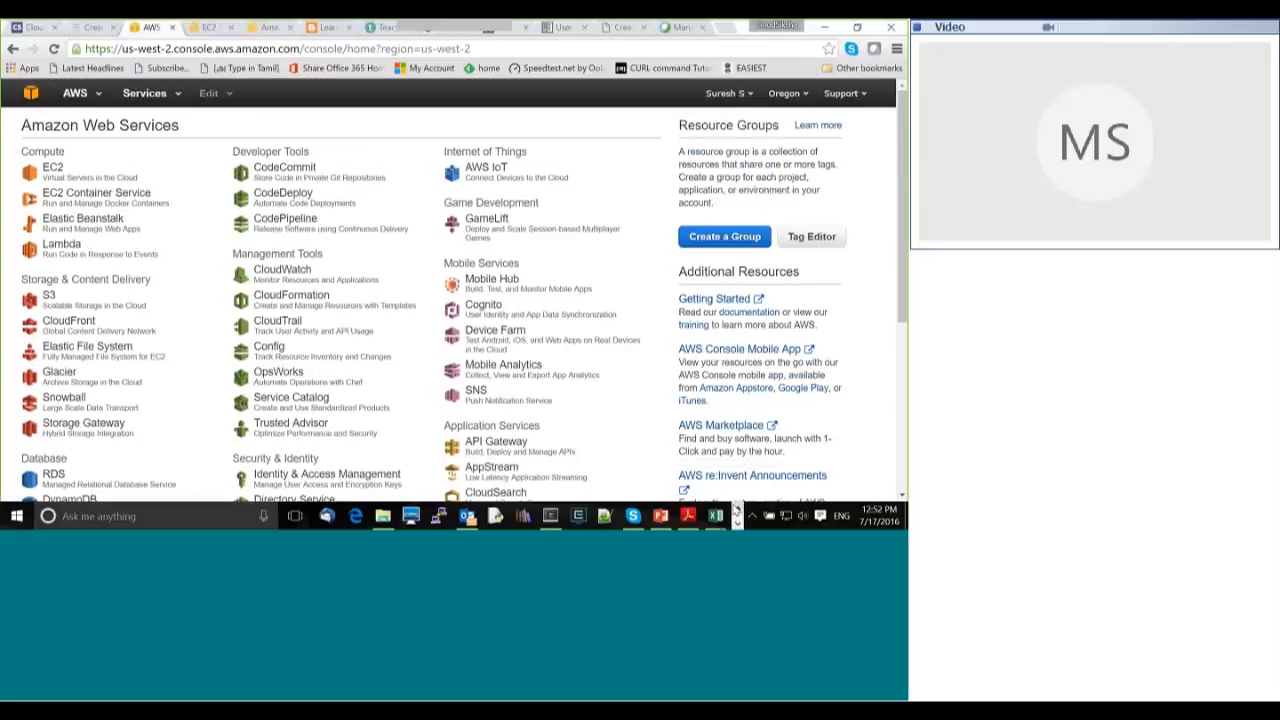
Step: Switch to the PowerPoint presentation and start the slide show from the CloudWatch Concepts - Alarms slide
click(660, 516)
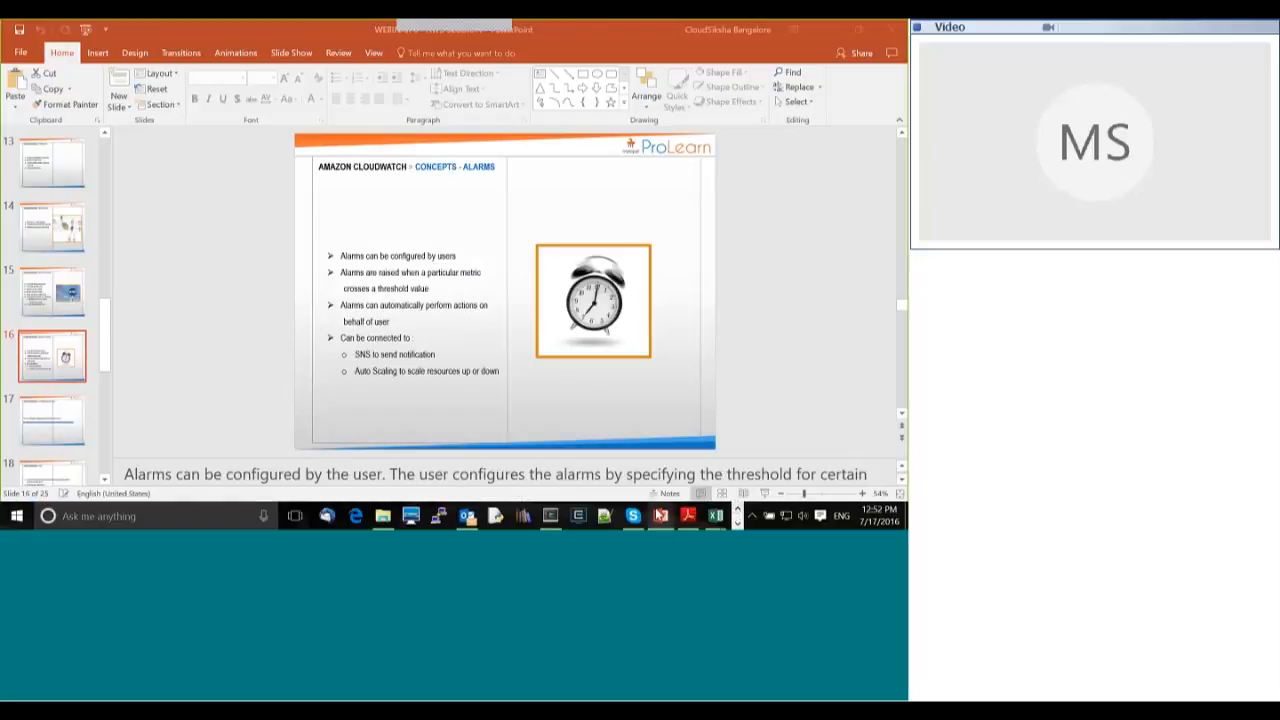
click(764, 493)
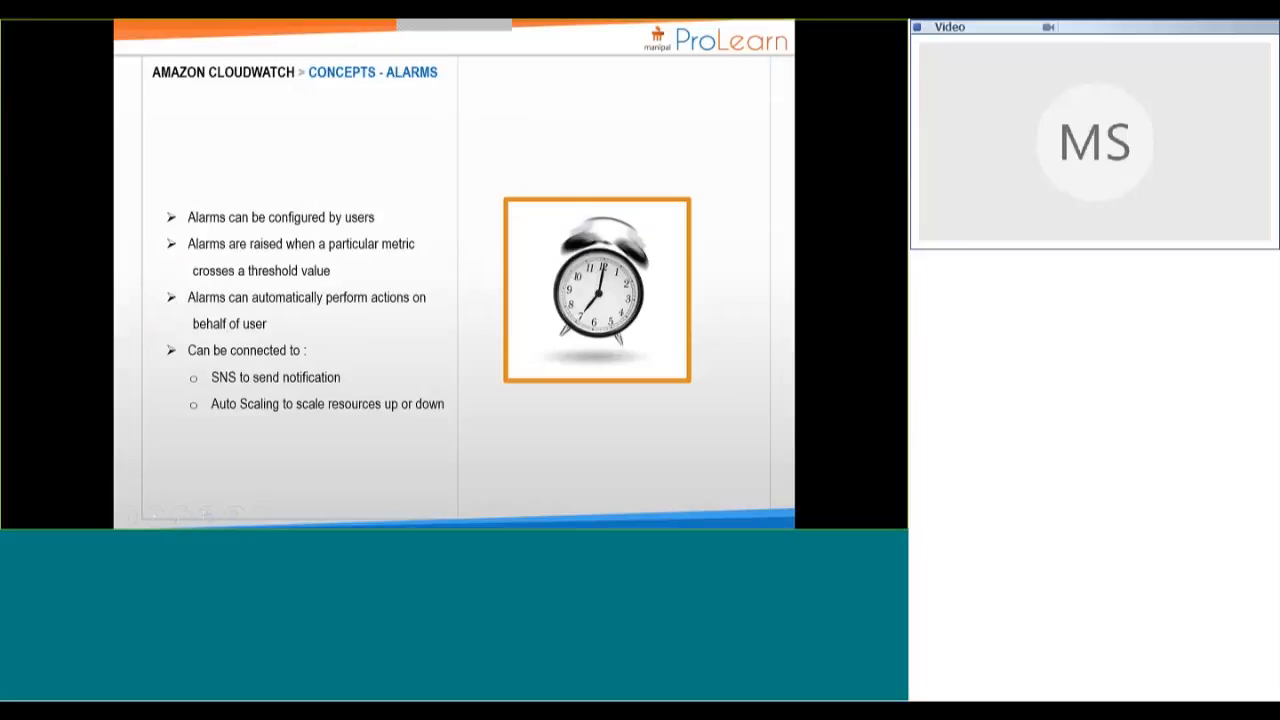